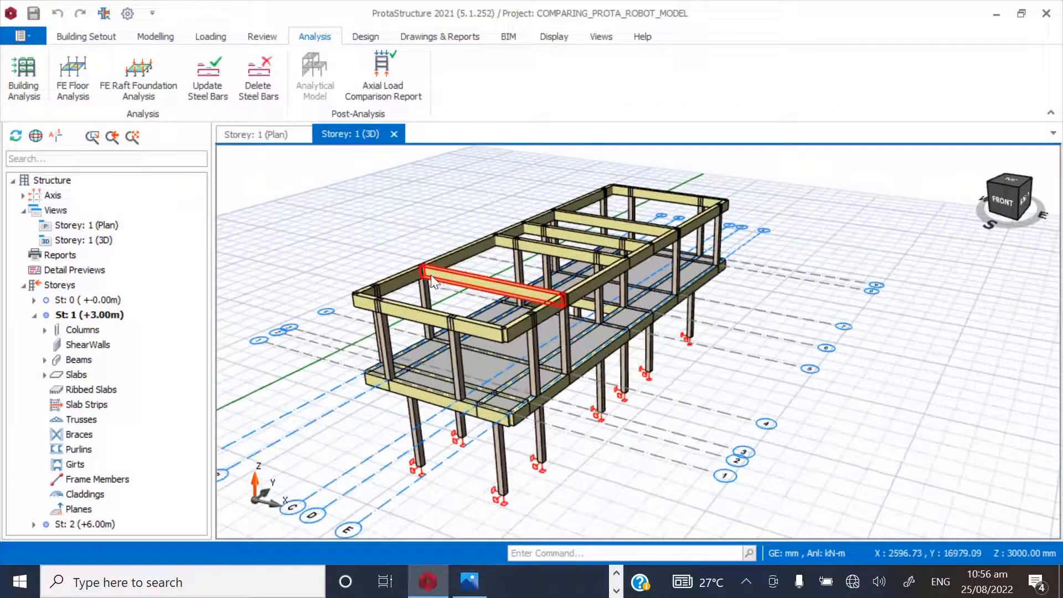
- Examine the building's beams, slabs, columns and supports in the Storey 1 3D view
click(1003, 205)
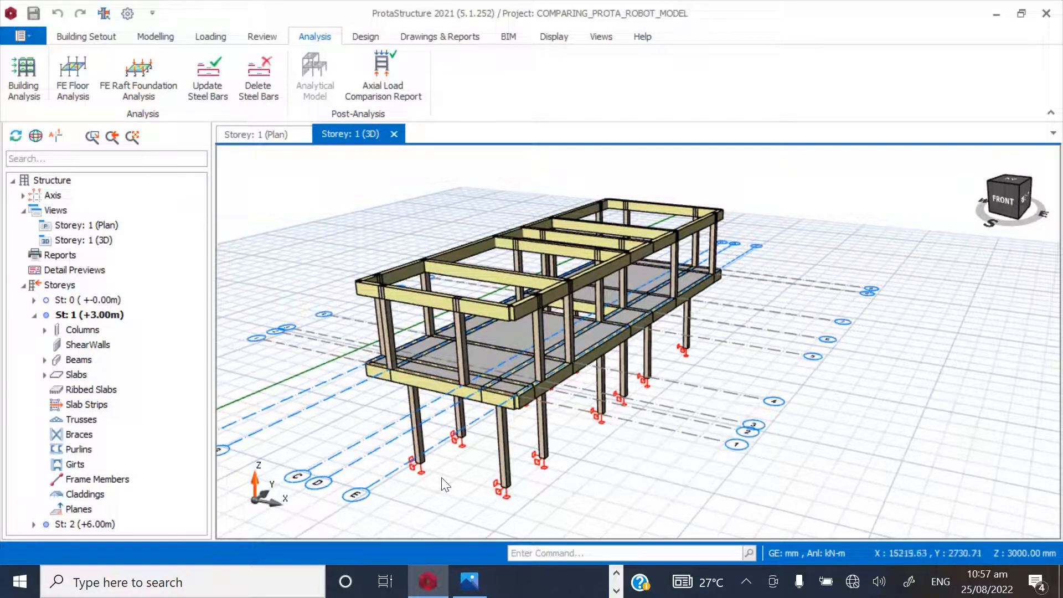
scroll(426, 411, up, 2)
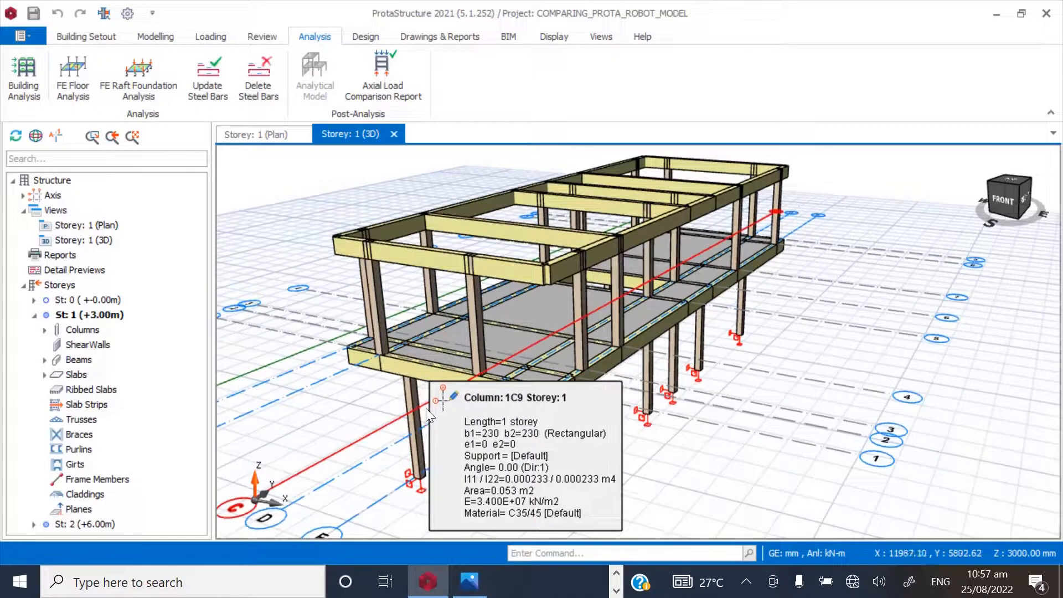
scroll(617, 320, up, 1)
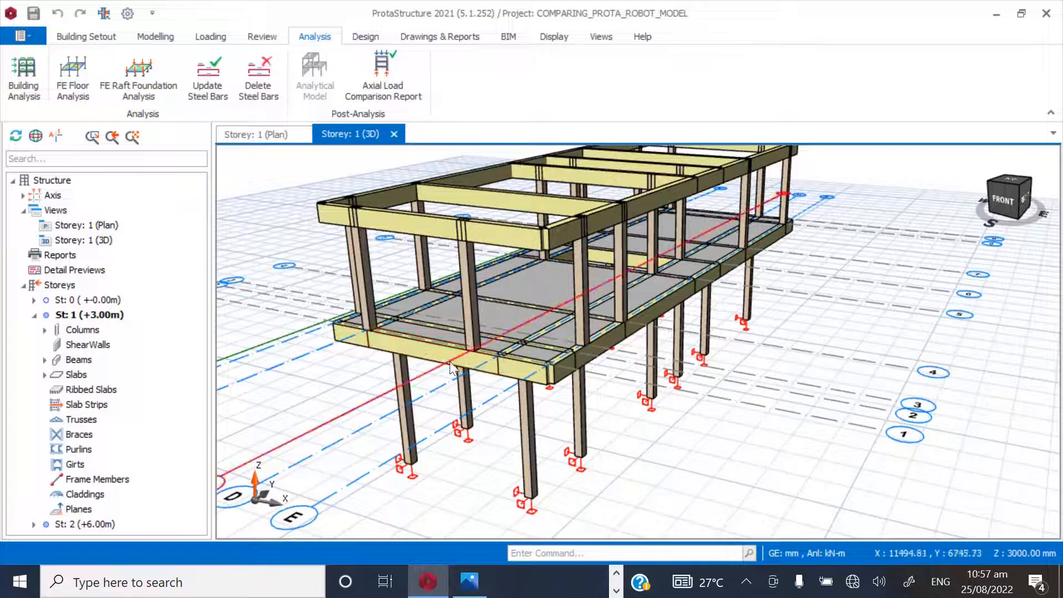
scroll(655, 332, up, 3)
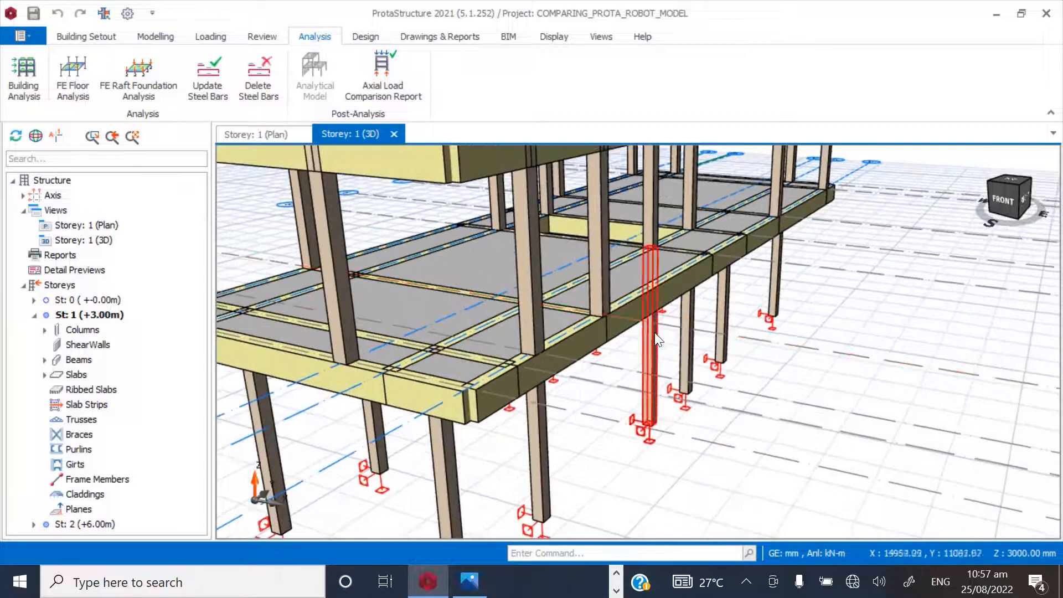
- Open the Storey 1 plan view and examine the beam and slab layout between axes 1 and 9
double_click(95, 227)
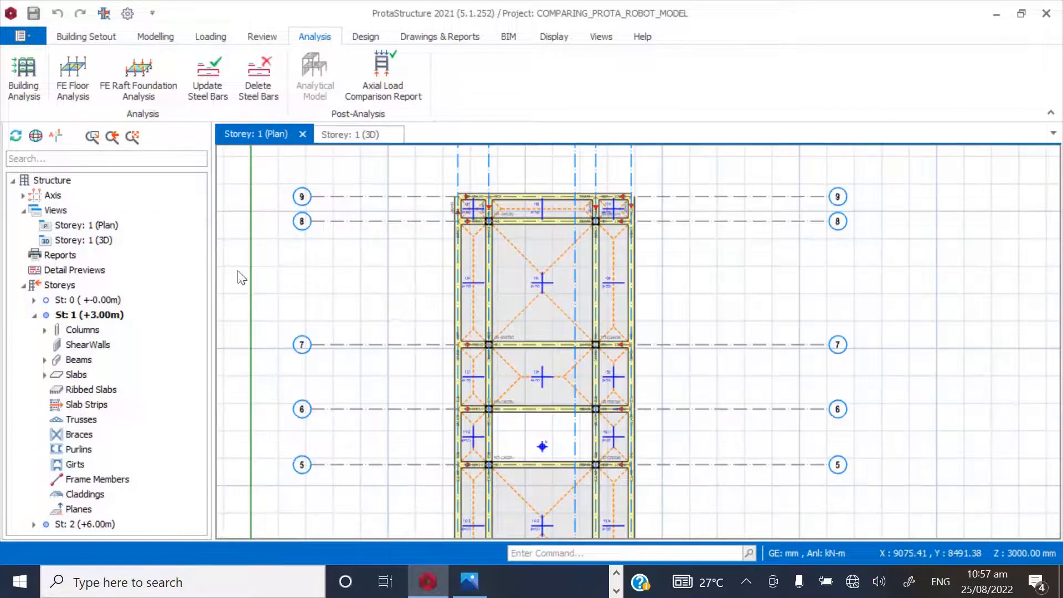
scroll(441, 311, down, 3)
scroll(454, 387, up, 3)
scroll(387, 266, up, 1)
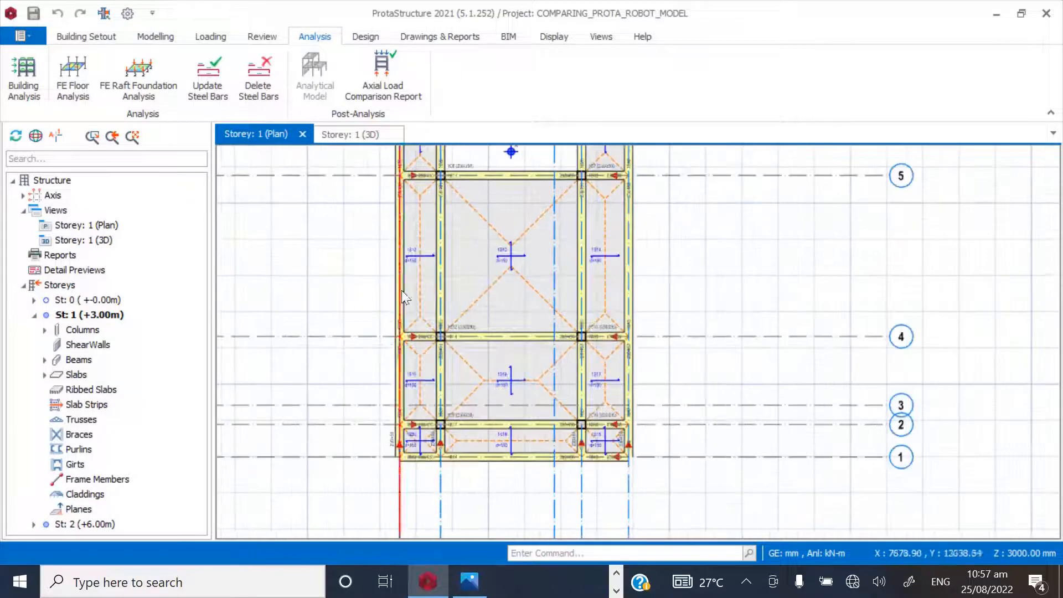
scroll(368, 247, down, 4)
scroll(372, 244, up, 5)
scroll(376, 221, down, 3)
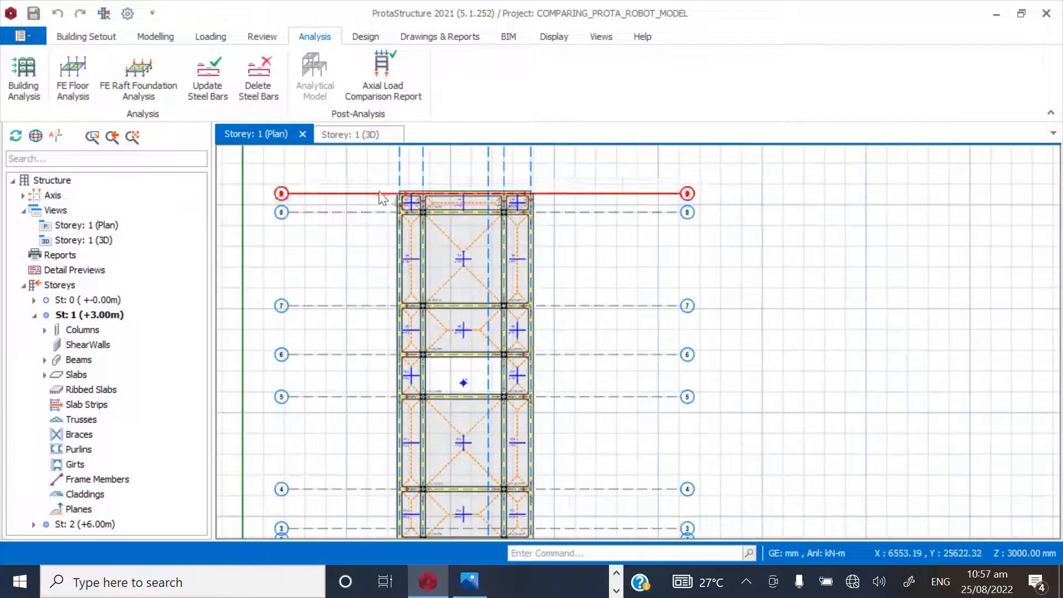
scroll(394, 191, up, 3)
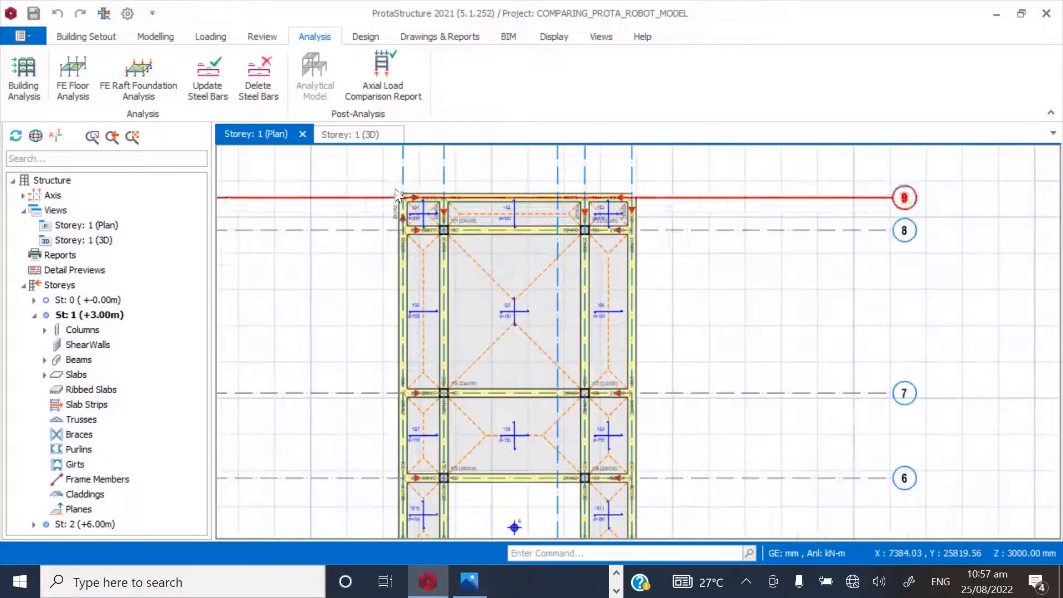
- List the Storey 1 beams, select beam 1B1 to locate it on the plan, and clear the selection after checking it
click(44, 360)
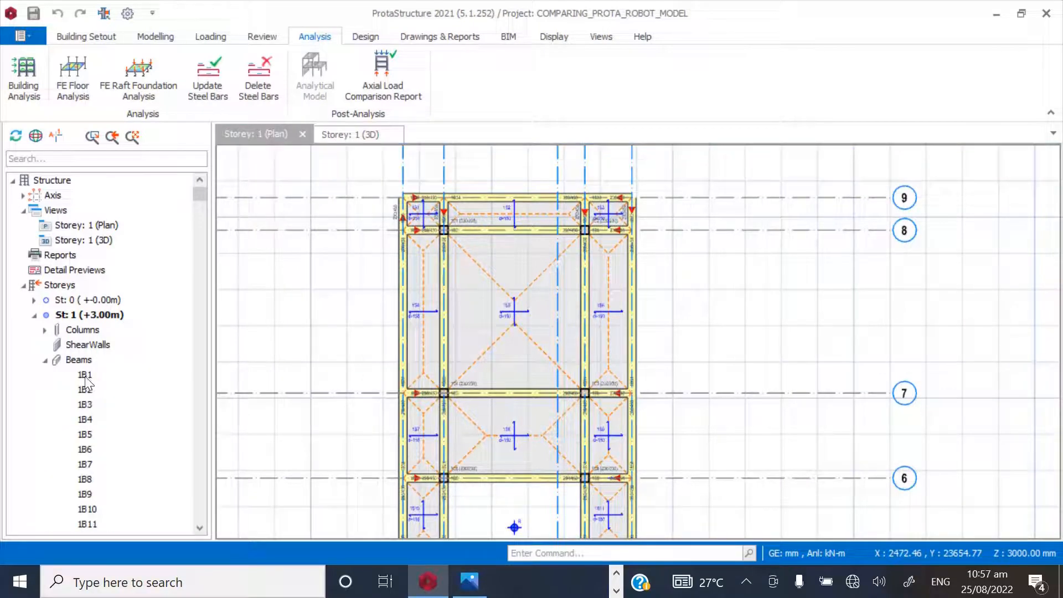
click(83, 376)
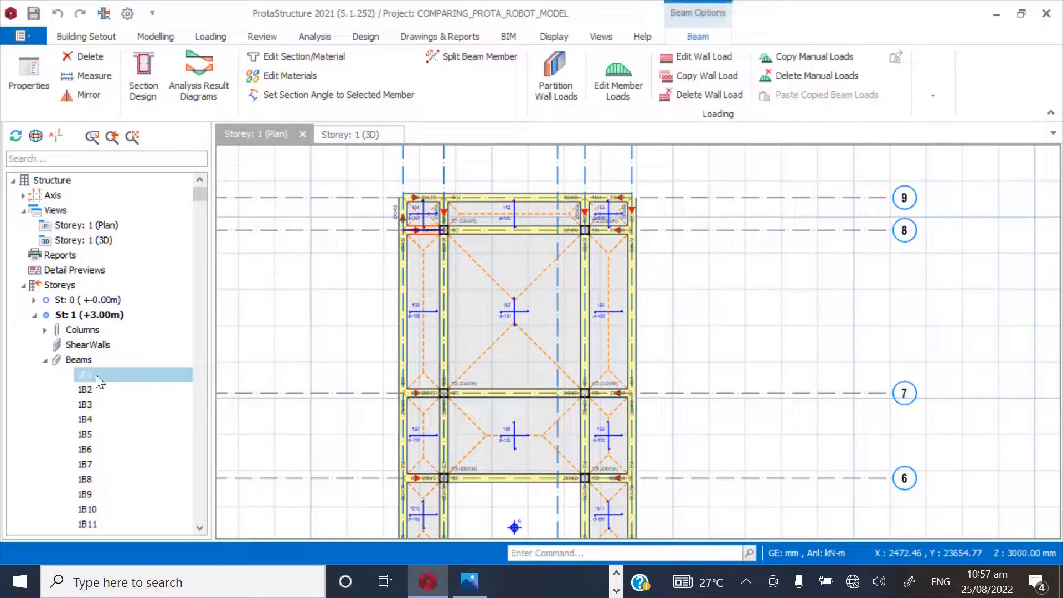
scroll(387, 204, up, 5)
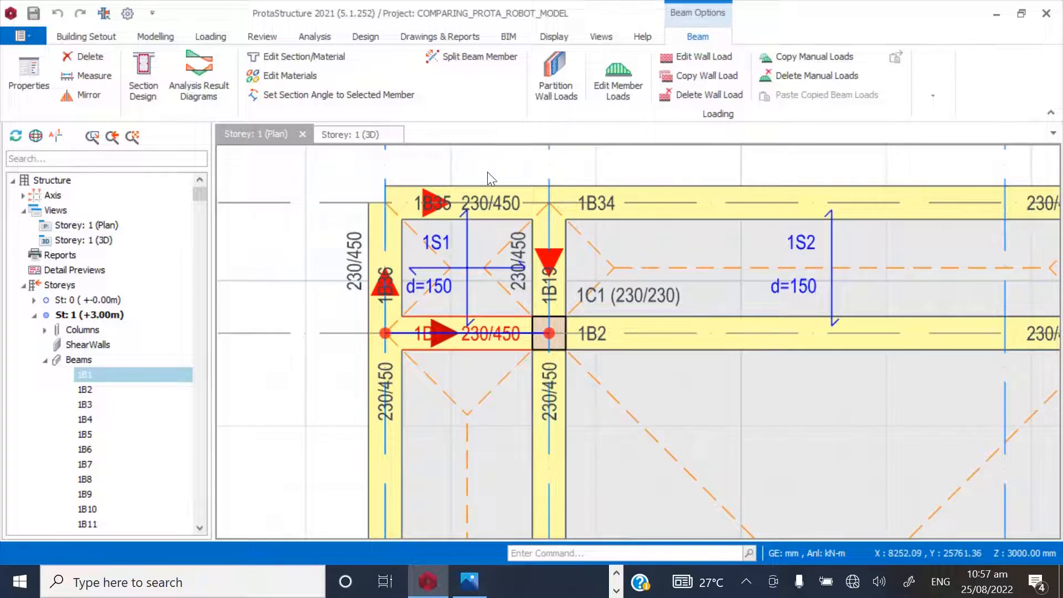
scroll(375, 216, down, 5)
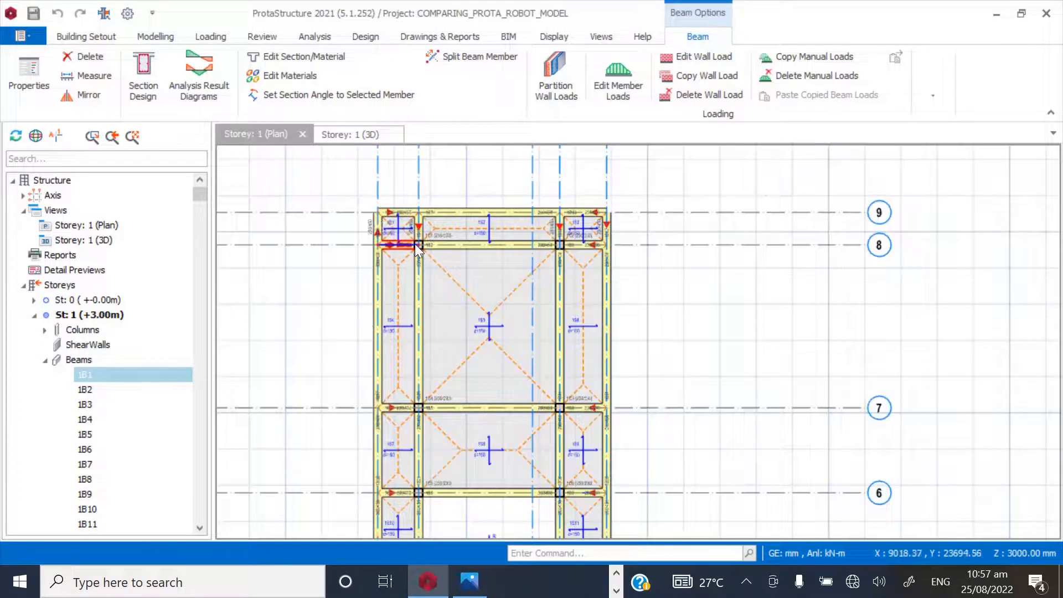
scroll(415, 246, up, 2)
click(323, 304)
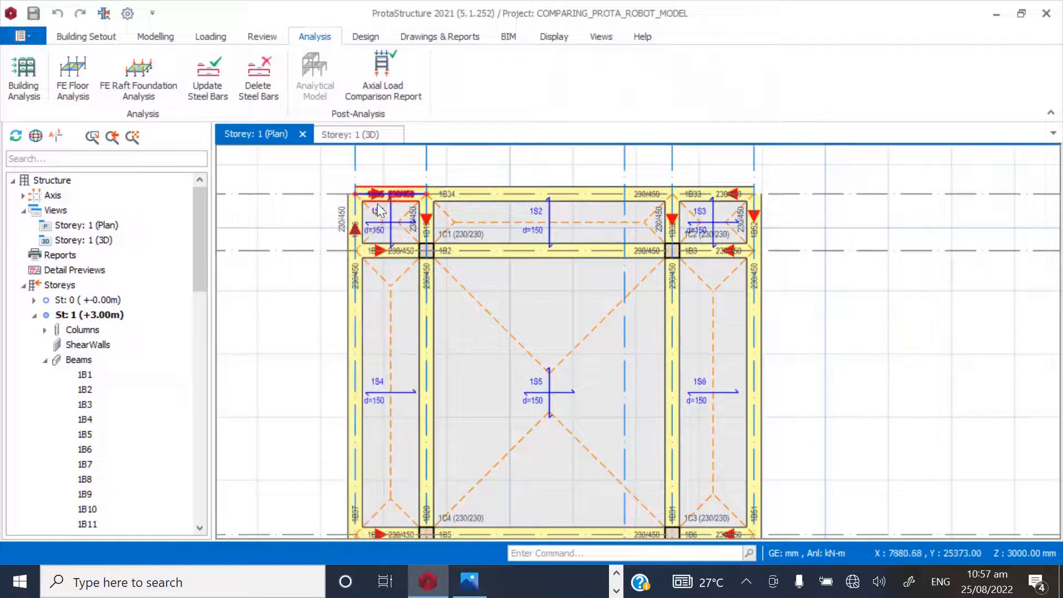
scroll(380, 210, down, 3)
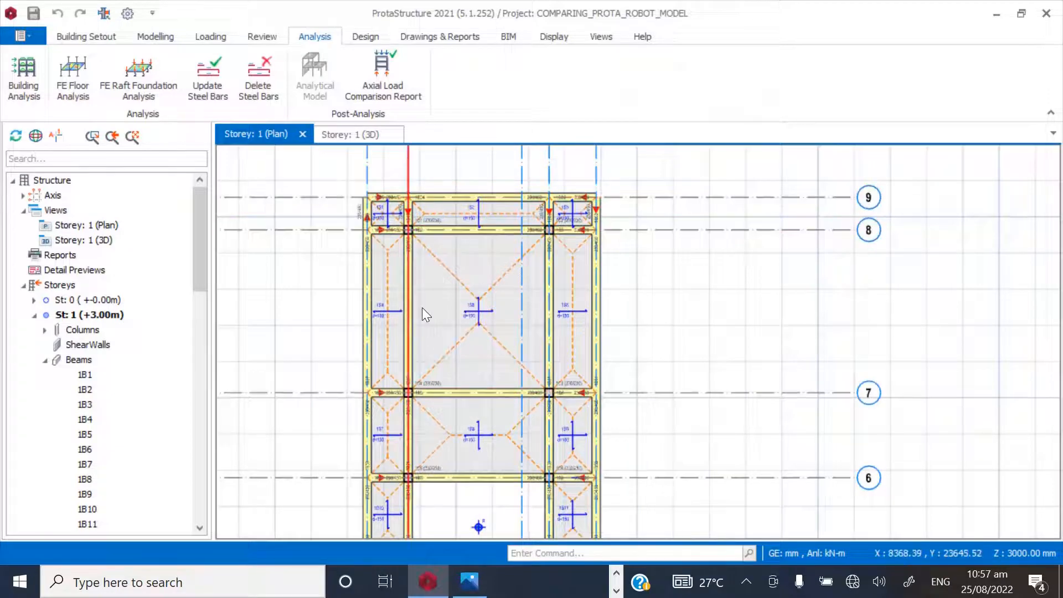
- Switch to the GA.dwg drawing in AutoCAD and examine the columns and slab panels around BEAM 1 and BEAM 2
click(386, 581)
click(249, 300)
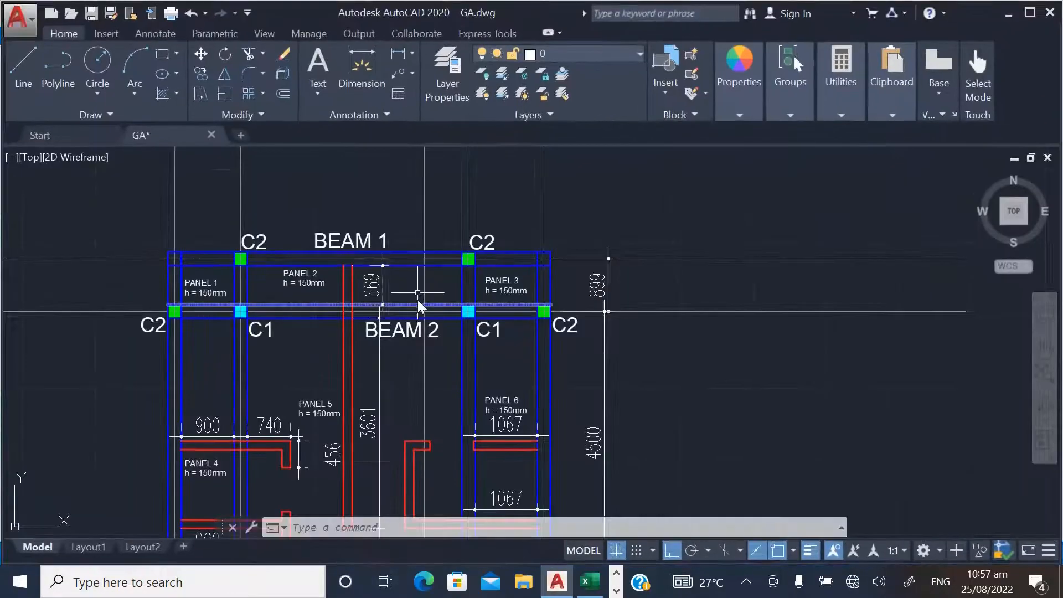
scroll(421, 304, down, 3)
scroll(327, 254, up, 4)
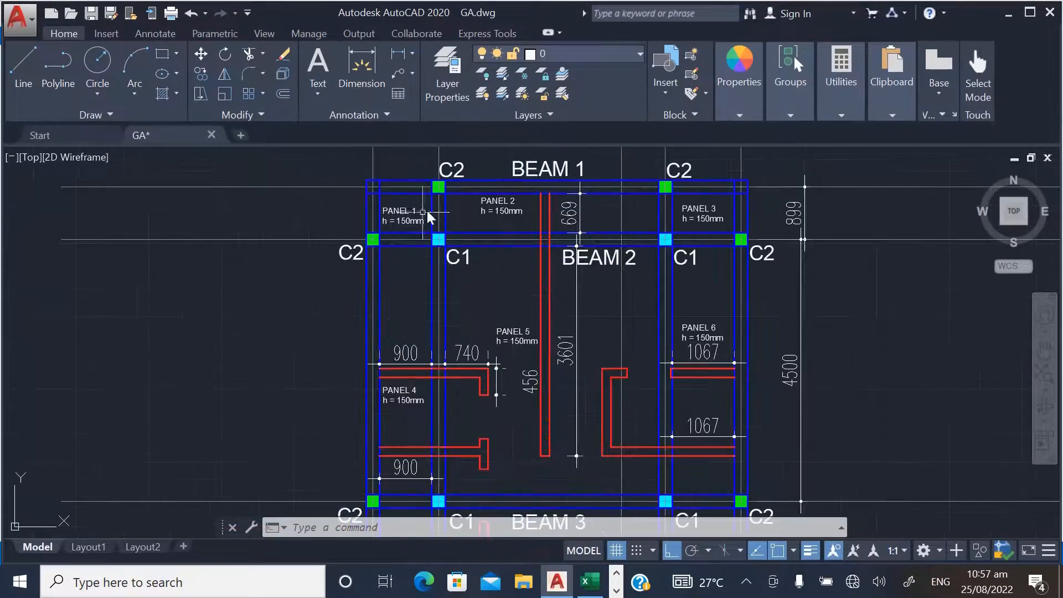
scroll(429, 227, down, 2)
scroll(435, 243, up, 4)
scroll(442, 256, down, 4)
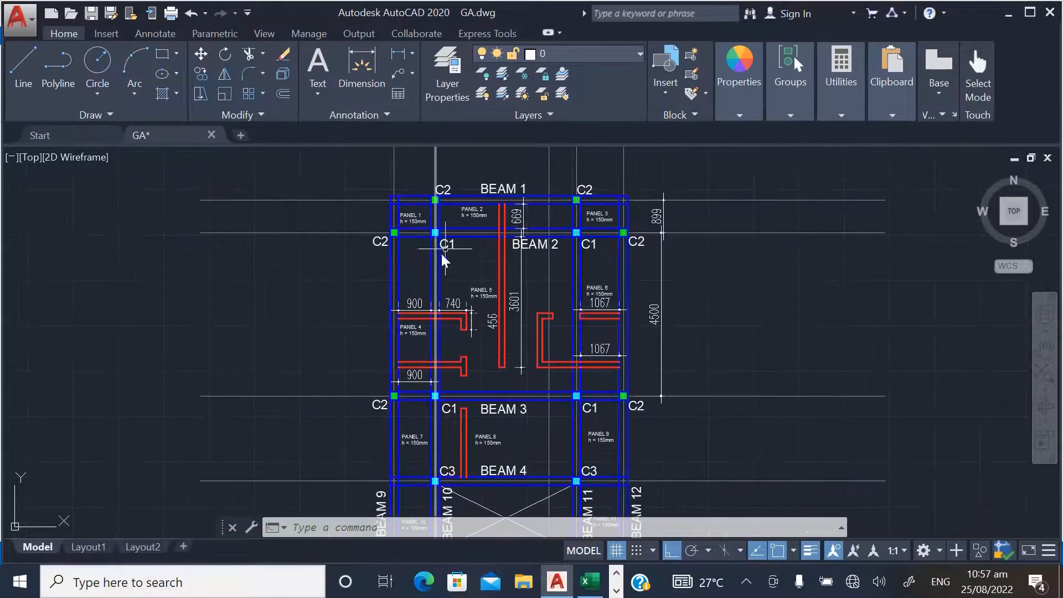
scroll(463, 230, up, 4)
scroll(512, 227, down, 4)
scroll(526, 226, up, 4)
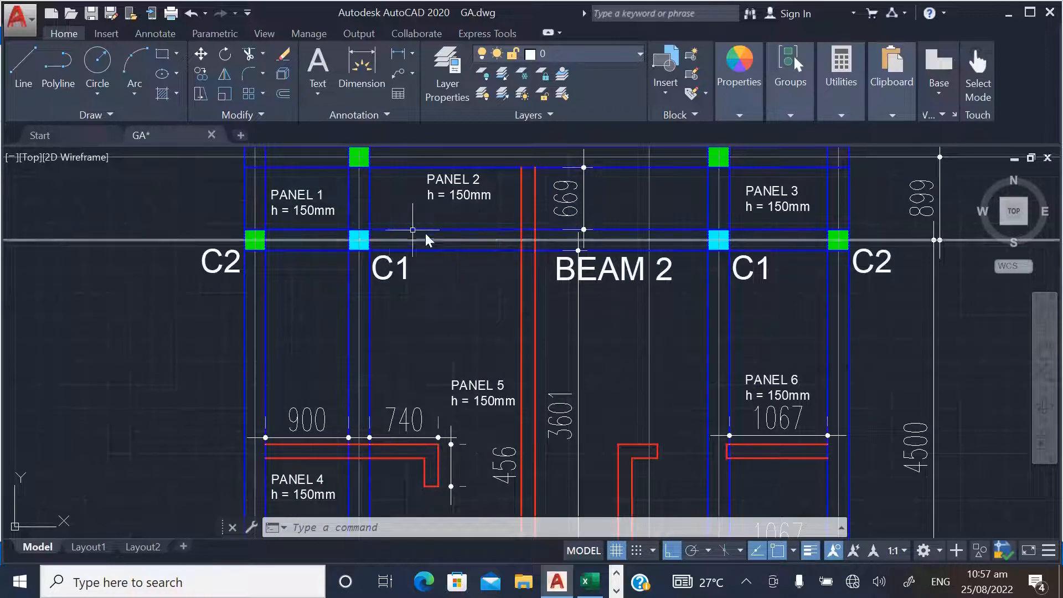
scroll(432, 238, down, 2)
scroll(388, 250, up, 2)
scroll(387, 255, up, 2)
scroll(415, 283, down, 4)
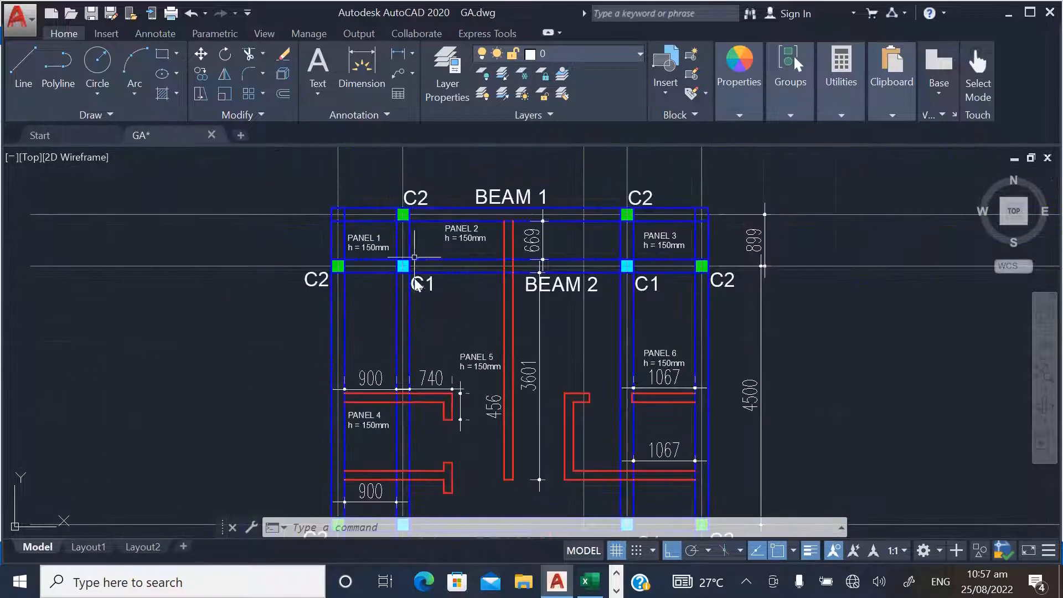
scroll(408, 238, up, 4)
scroll(405, 245, down, 4)
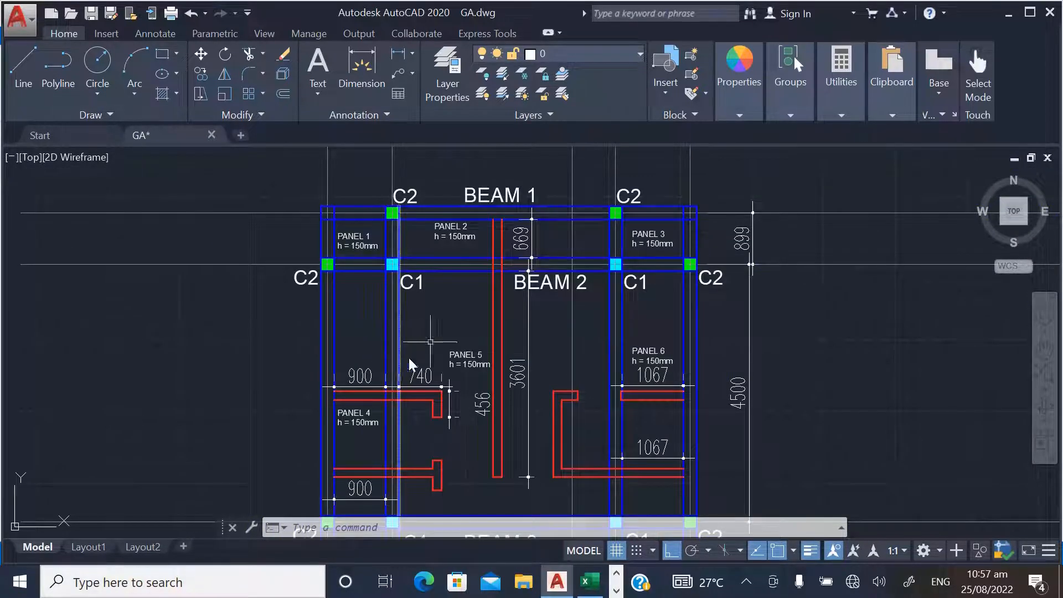
scroll(615, 326, up, 4)
scroll(584, 237, down, 8)
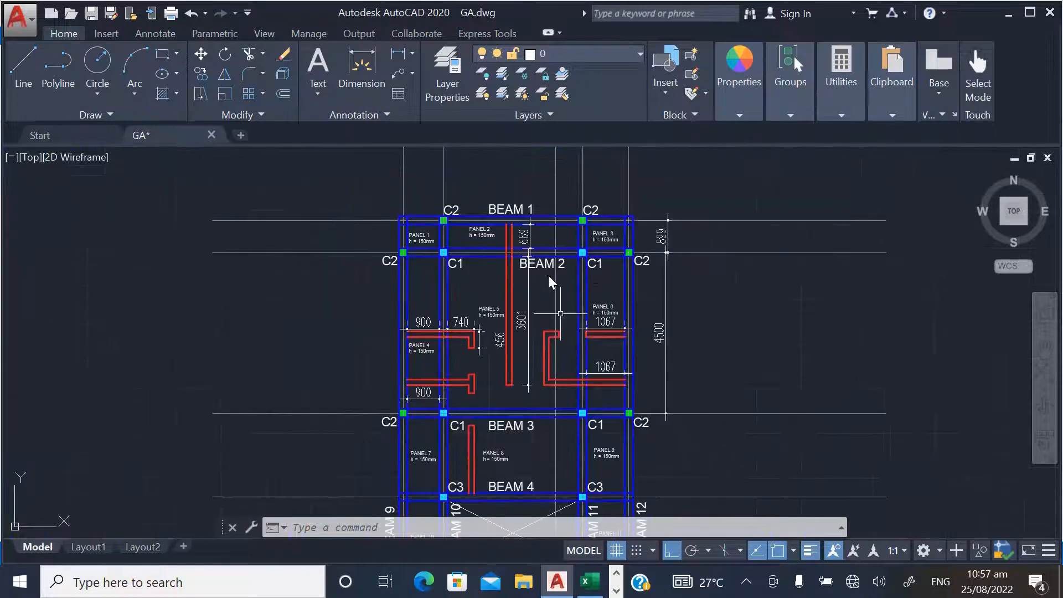
- Examine the general arrangement from BEAM 3 down to BEAM 8, checking its columns, panels and edge beams
scroll(446, 313, up, 4)
scroll(438, 338, down, 3)
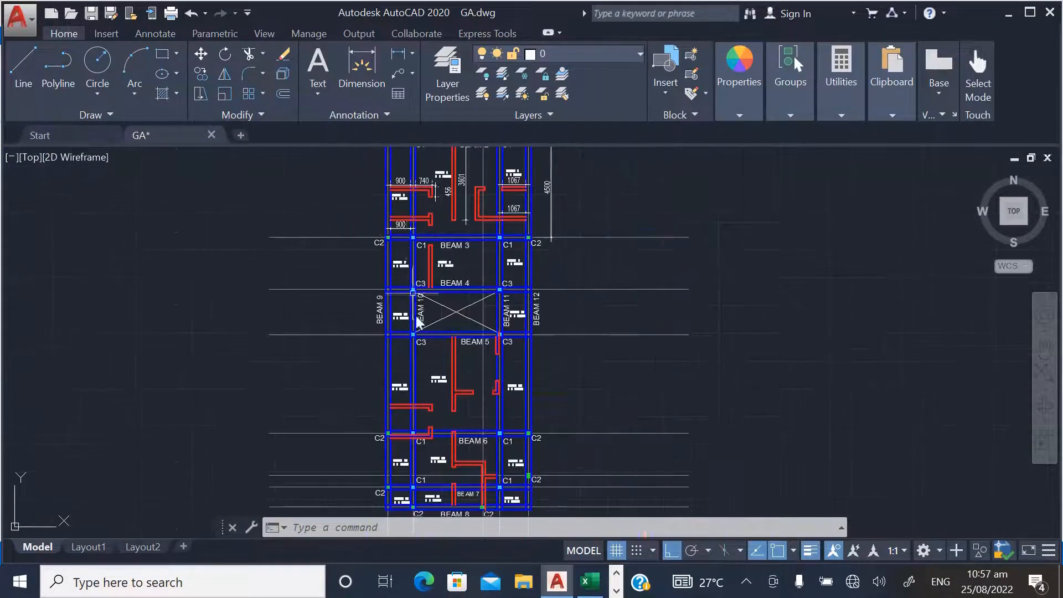
scroll(427, 380, up, 5)
scroll(402, 333, down, 4)
scroll(403, 340, up, 6)
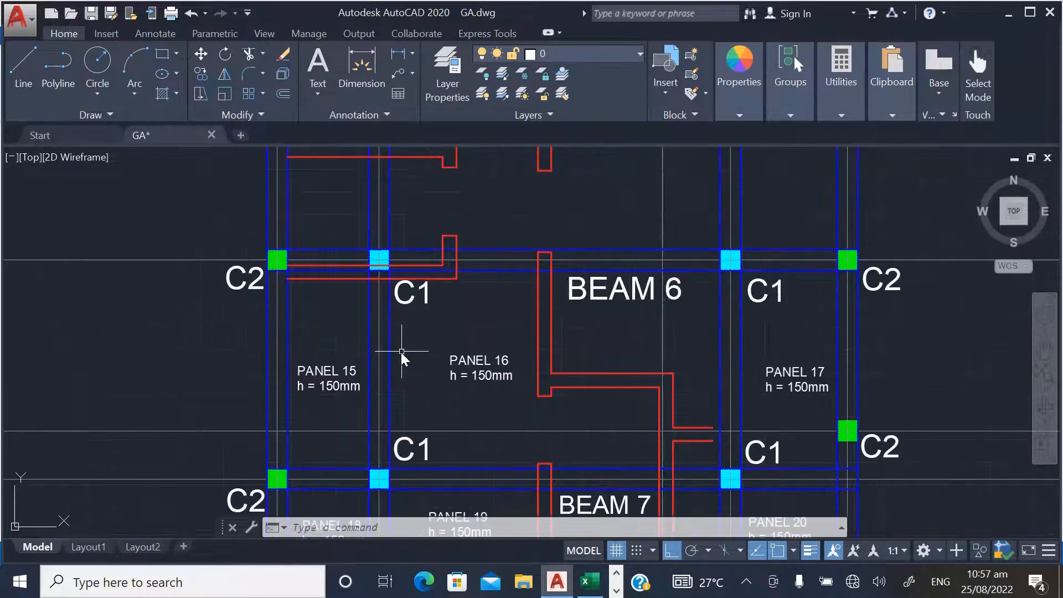
scroll(404, 360, down, 5)
scroll(398, 430, up, 4)
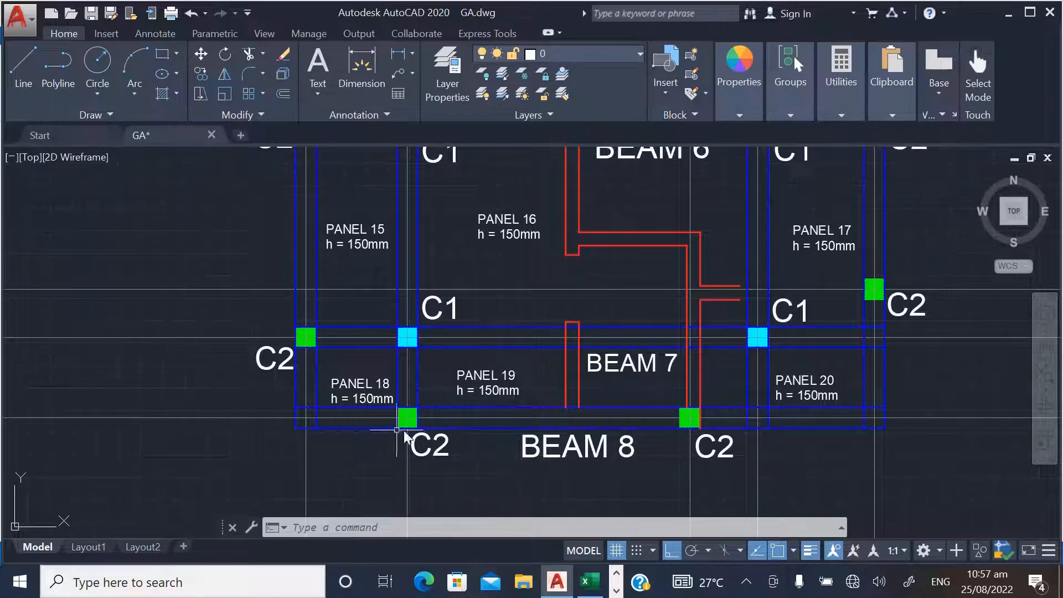
scroll(410, 437, down, 2)
scroll(603, 447, down, 2)
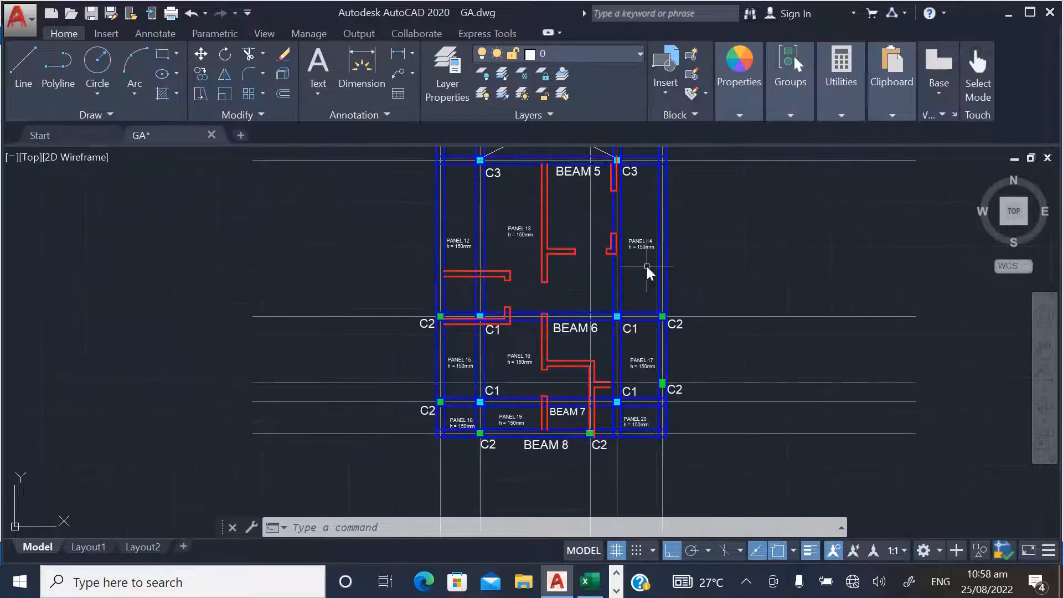
scroll(632, 332, up, 3)
scroll(455, 331, down, 4)
scroll(455, 330, up, 4)
scroll(465, 277, down, 4)
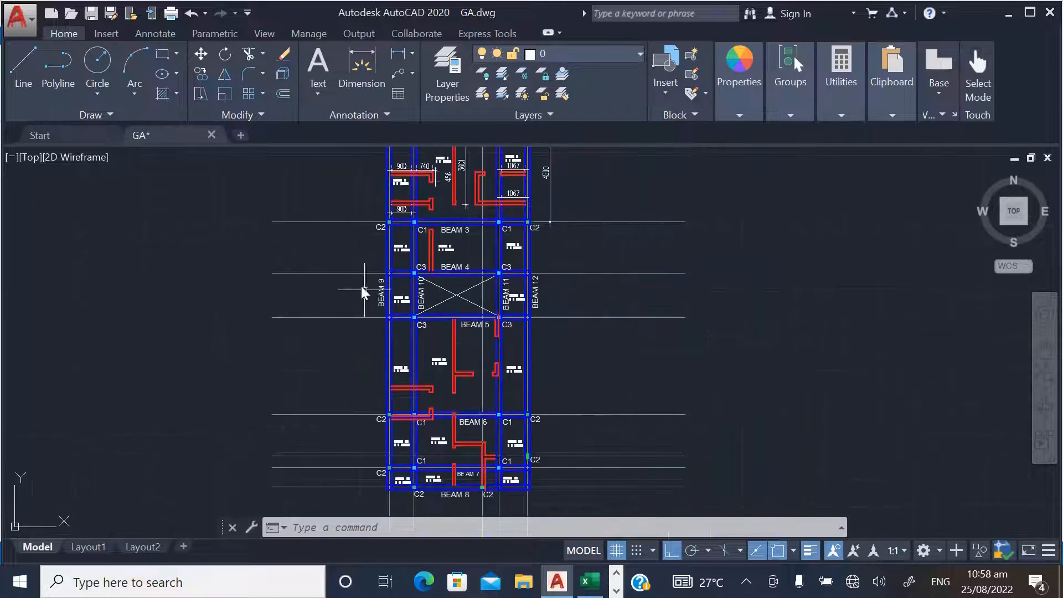
- Examine the partition walls resting on PANEL 13 between BEAM 5 and BEAM 6
scroll(363, 292, up, 4)
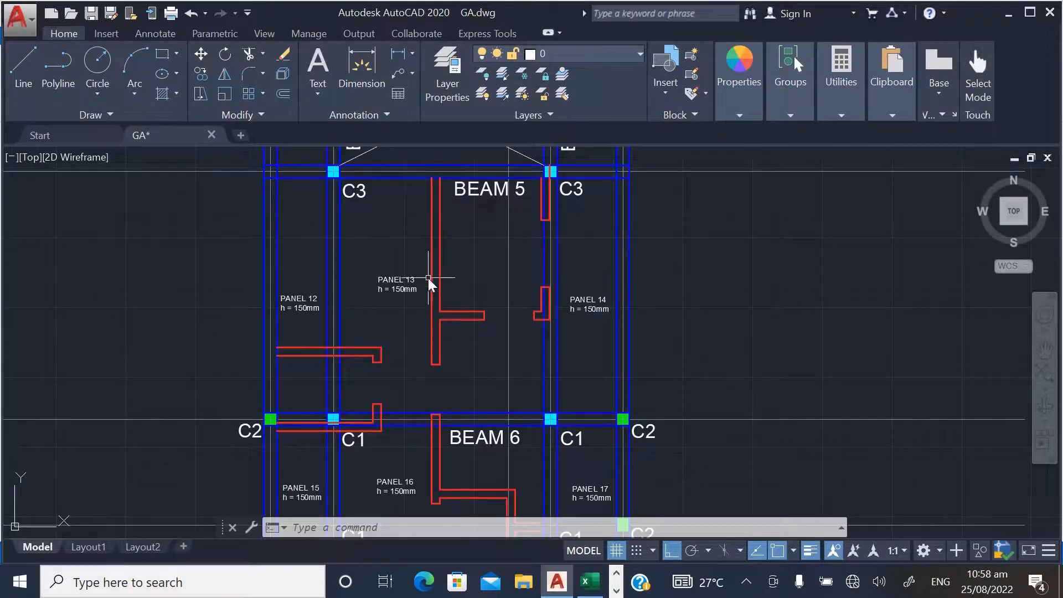
scroll(462, 294, down, 2)
scroll(413, 291, up, 2)
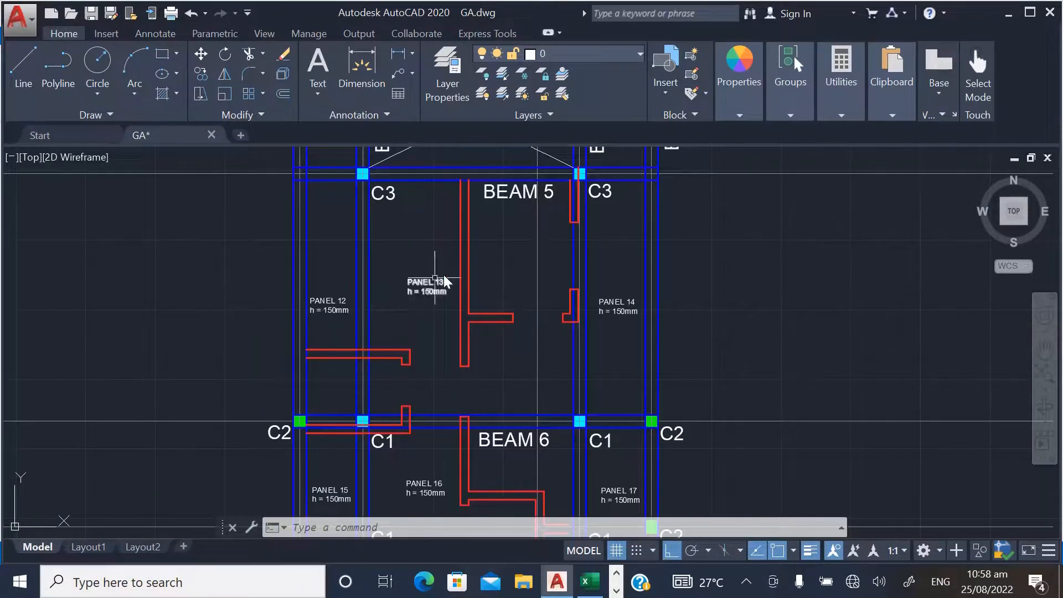
scroll(472, 235, down, 2)
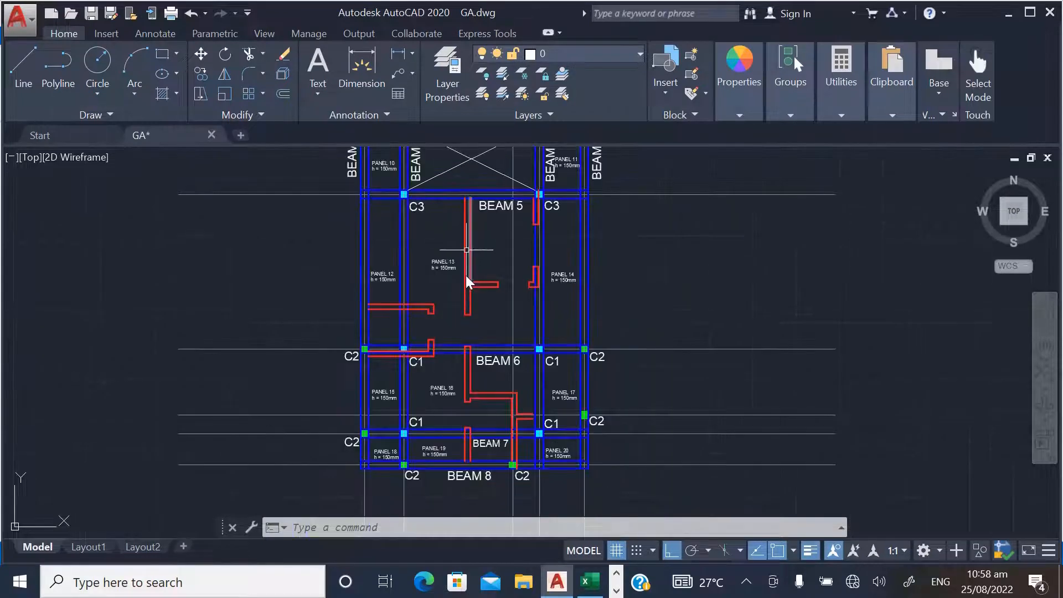
scroll(463, 242, up, 2)
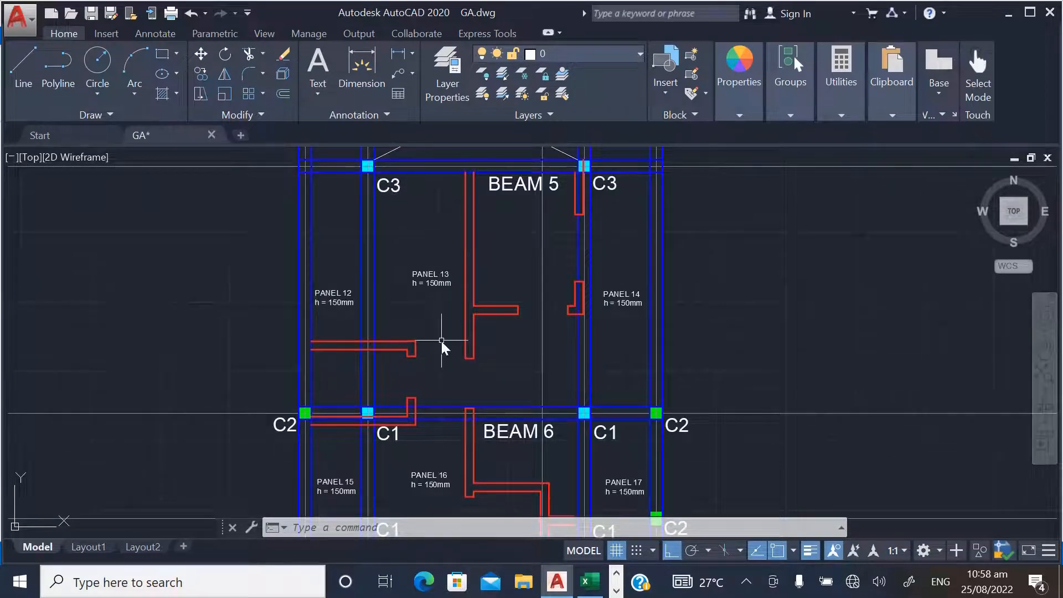
scroll(441, 410, down, 2)
scroll(437, 302, down, 2)
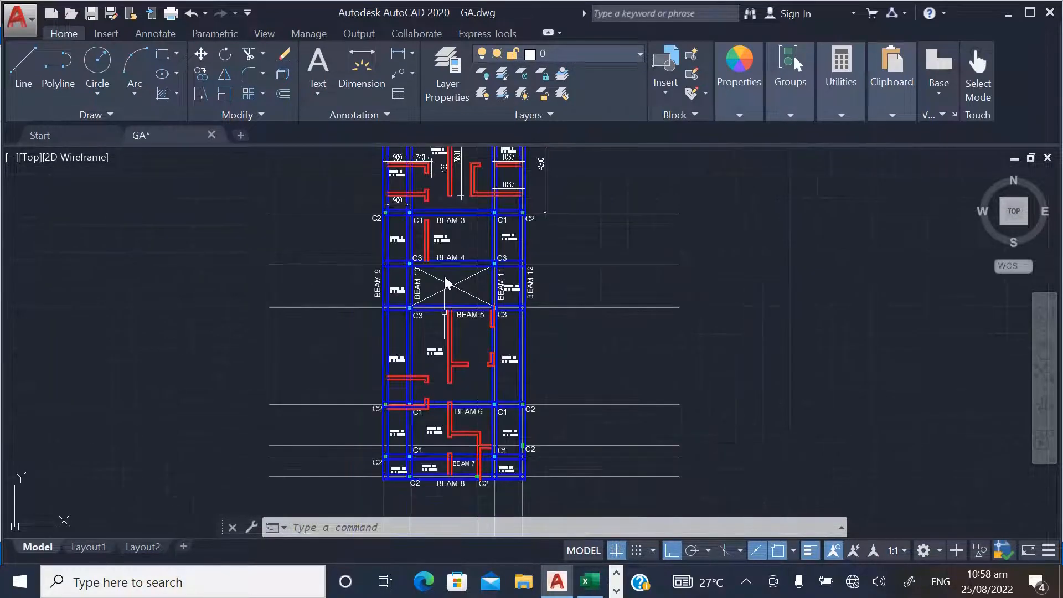
- Return to the BEAM 1 end of the drawing and examine the wall dimensions on PANEL 4, PANEL 5 and PANEL 6
scroll(421, 312, up, 3)
scroll(406, 321, down, 1)
scroll(406, 322, down, 2)
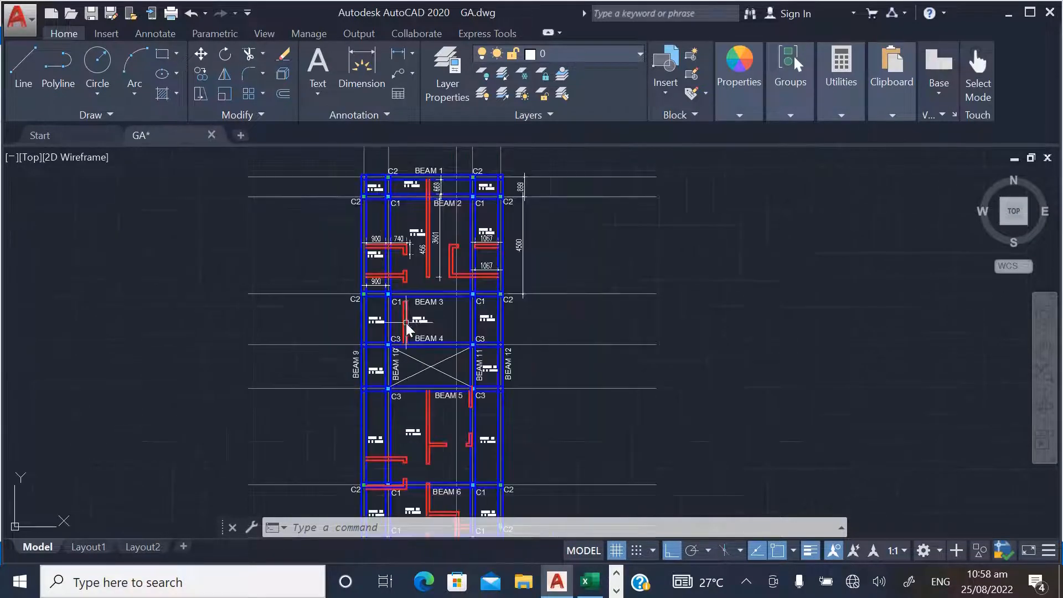
scroll(351, 222, up, 3)
scroll(342, 352, down, 1)
scroll(342, 353, up, 3)
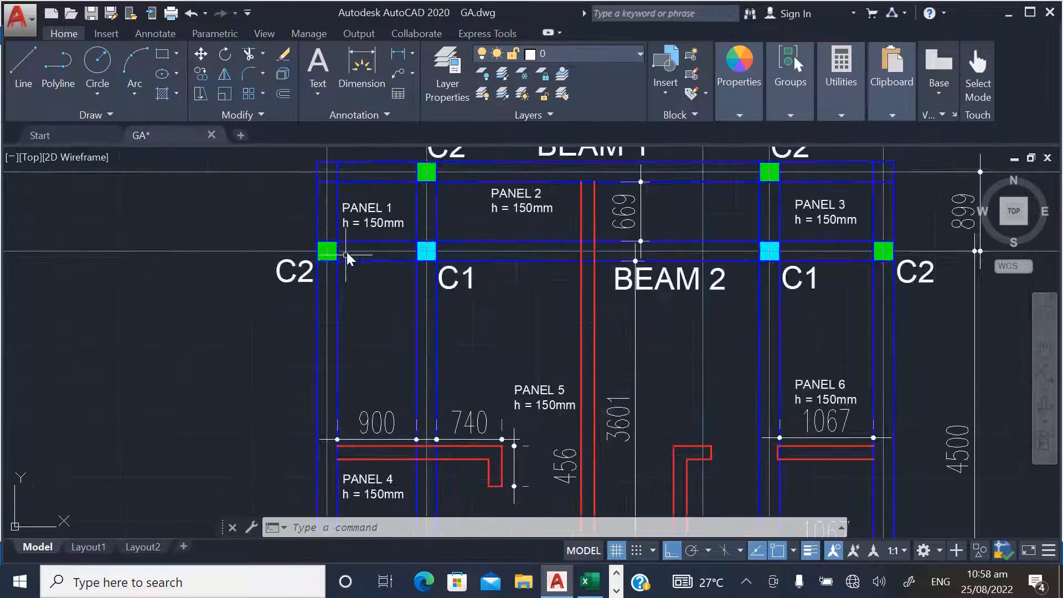
scroll(467, 178, down, 2)
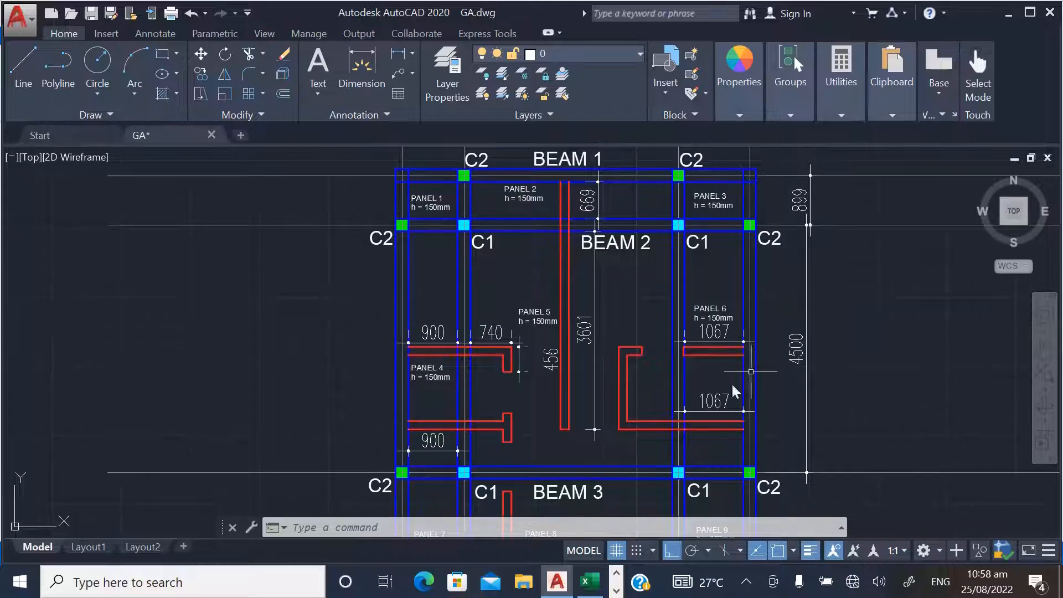
- Switch to ProtaStructure and define a wall load on edge beam 1B35 with unit weight 3.47 kN/m2, height 2.55 m and a wall thickness
click(385, 582)
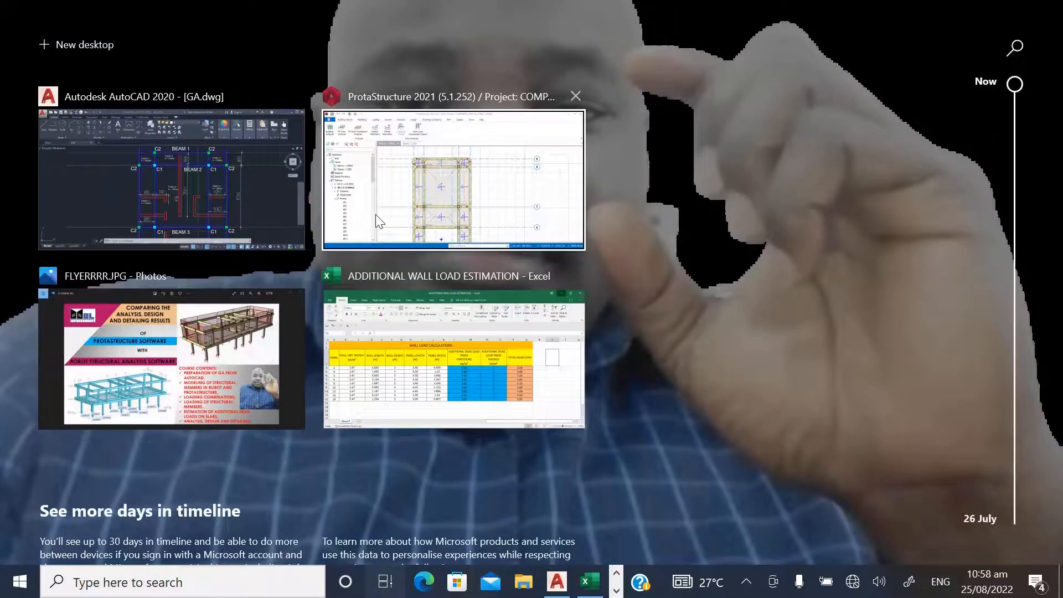
click(381, 224)
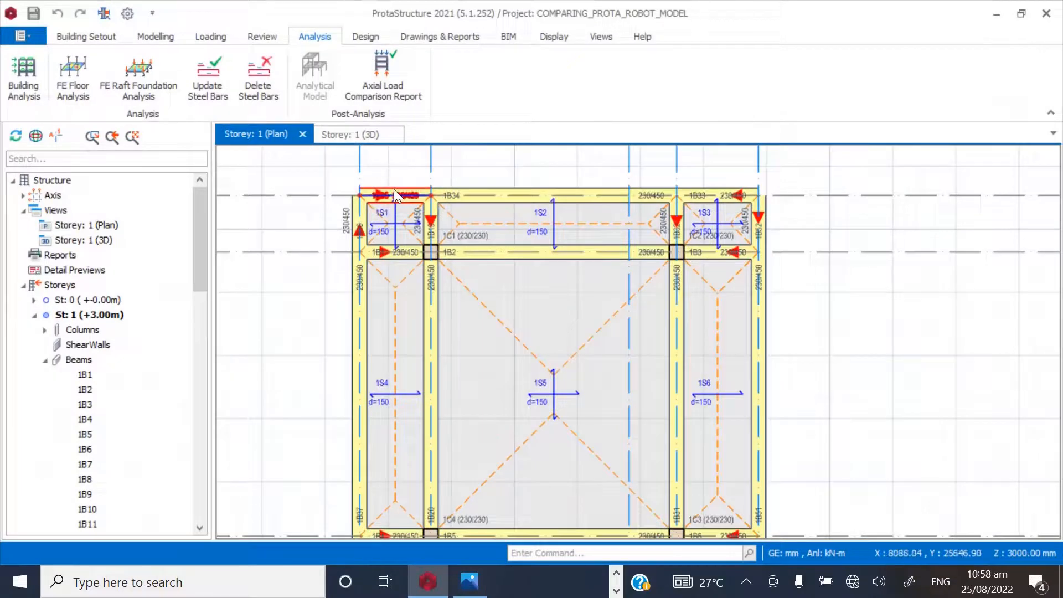
click(394, 191)
right_click(395, 191)
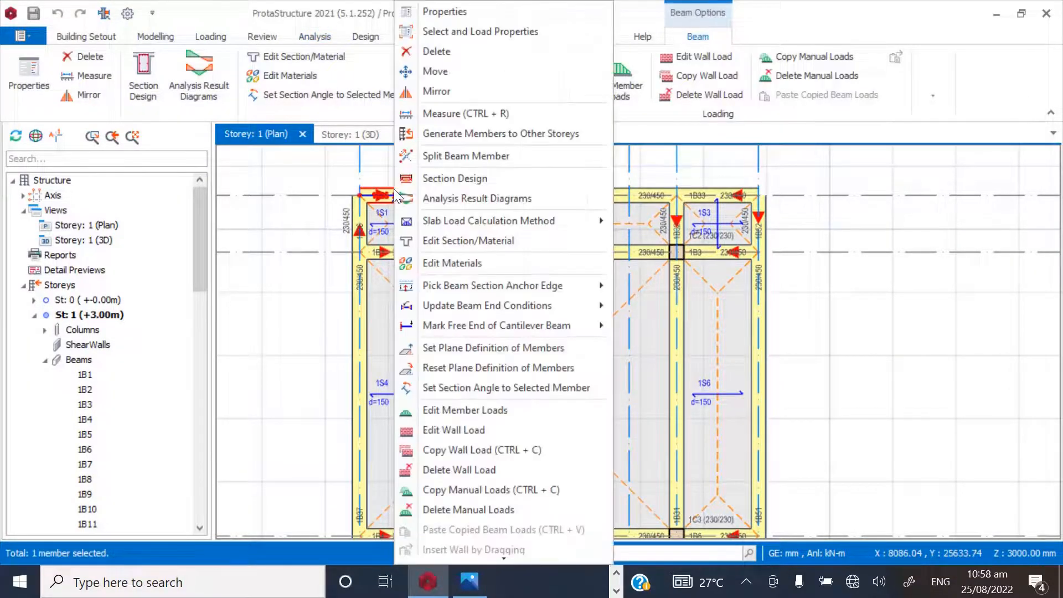
click(453, 431)
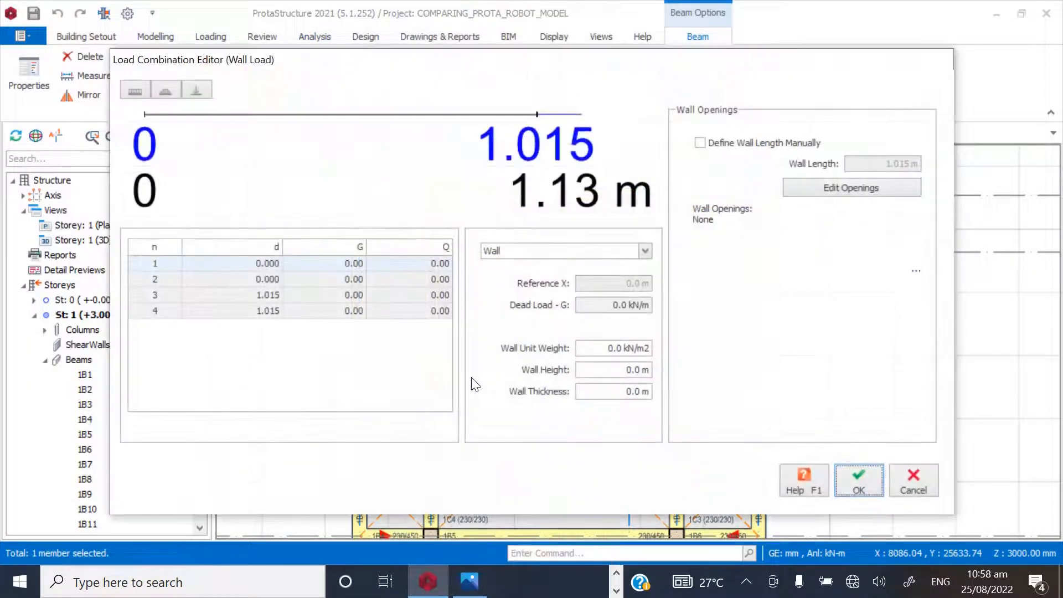
click(598, 347)
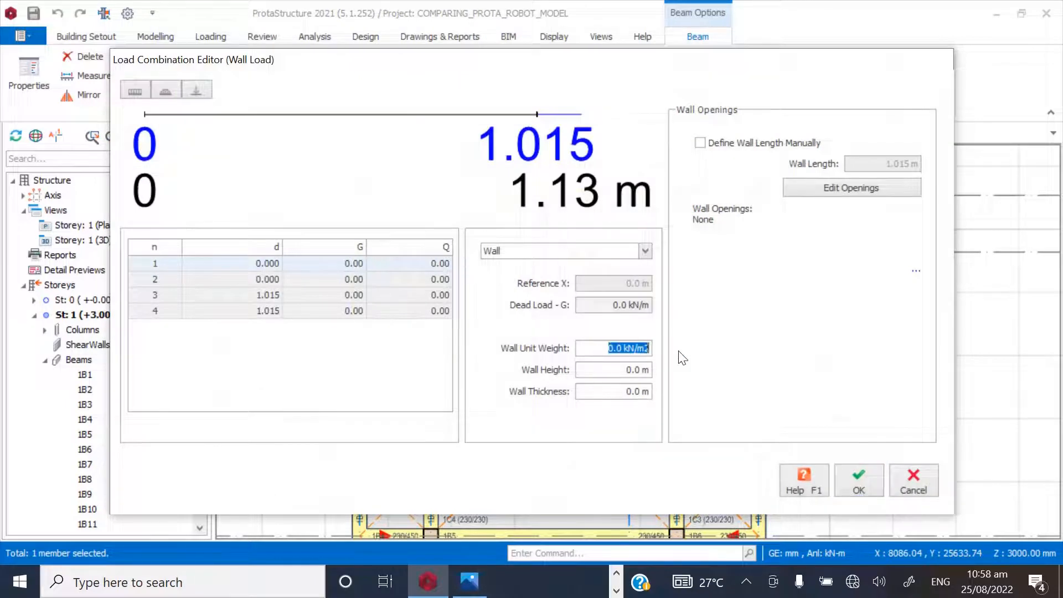
text(3)
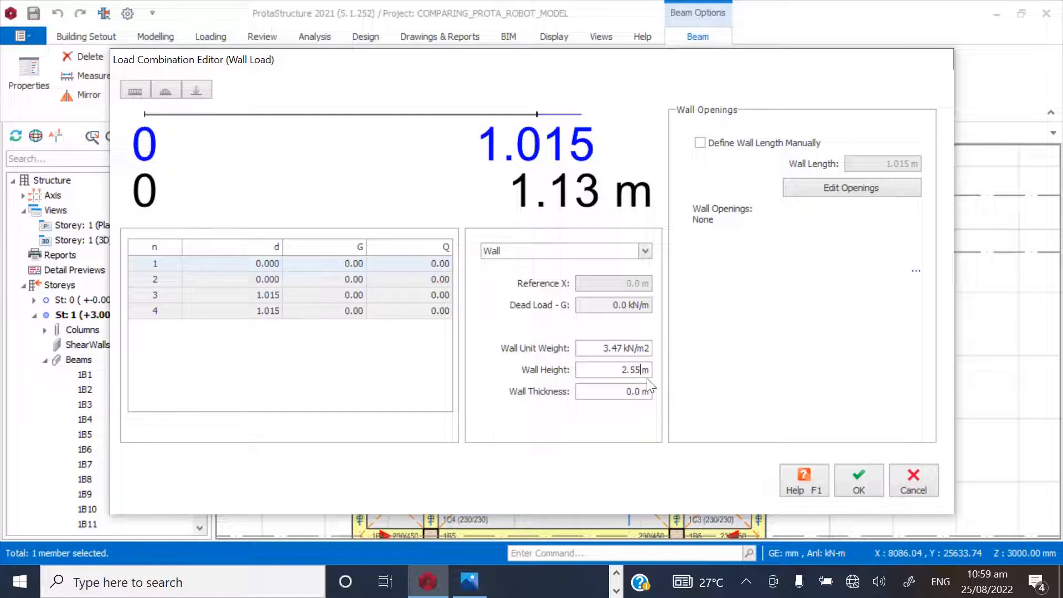
click(623, 393)
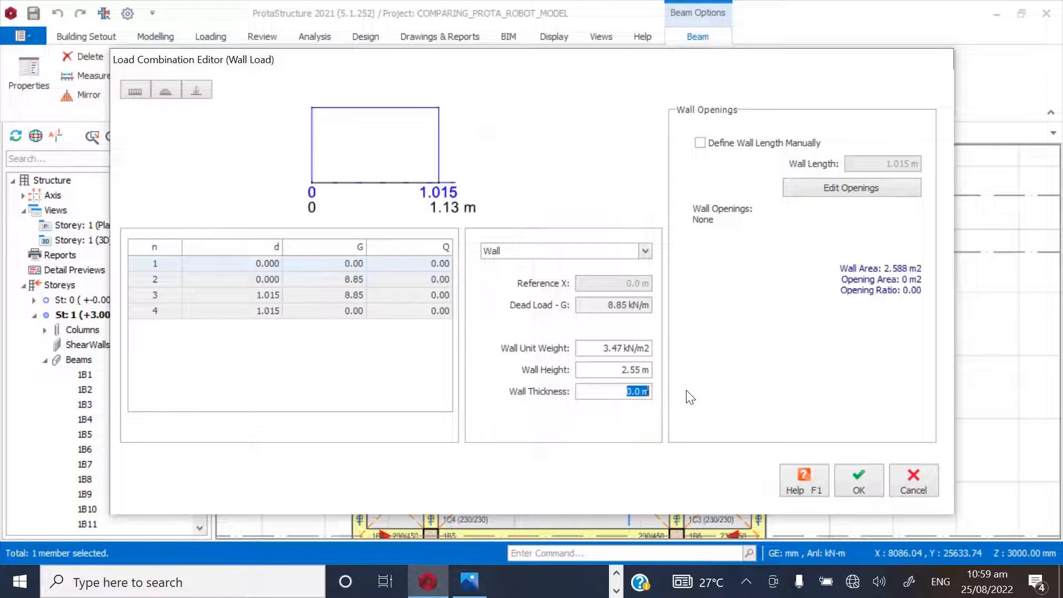
text(0)
click(858, 481)
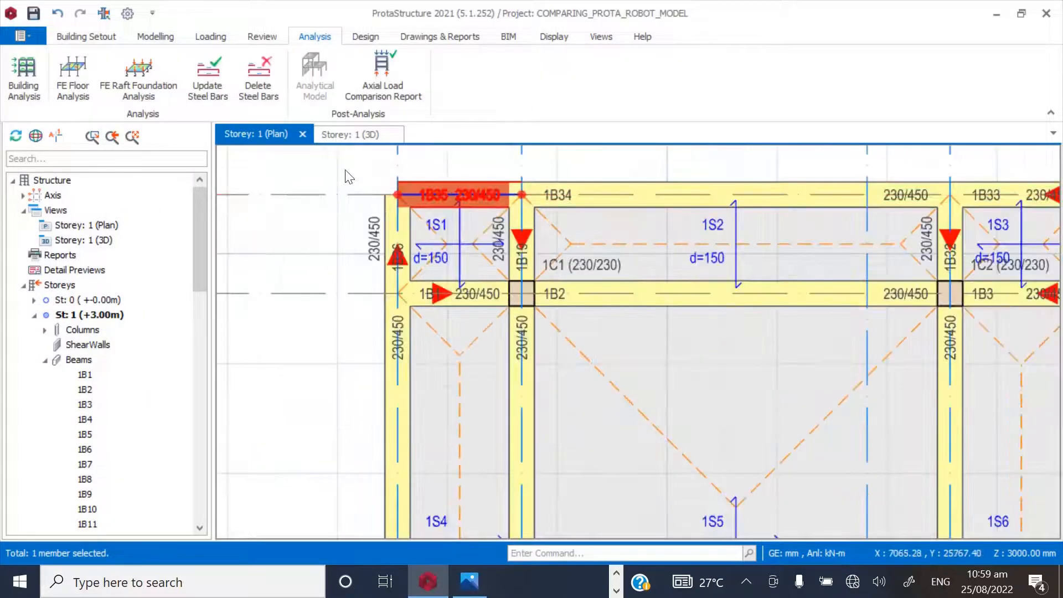
- Copy the wall load of beam 1B35 and add the outer edge beams between axes 9 and 7 to the selection
right_click(434, 181)
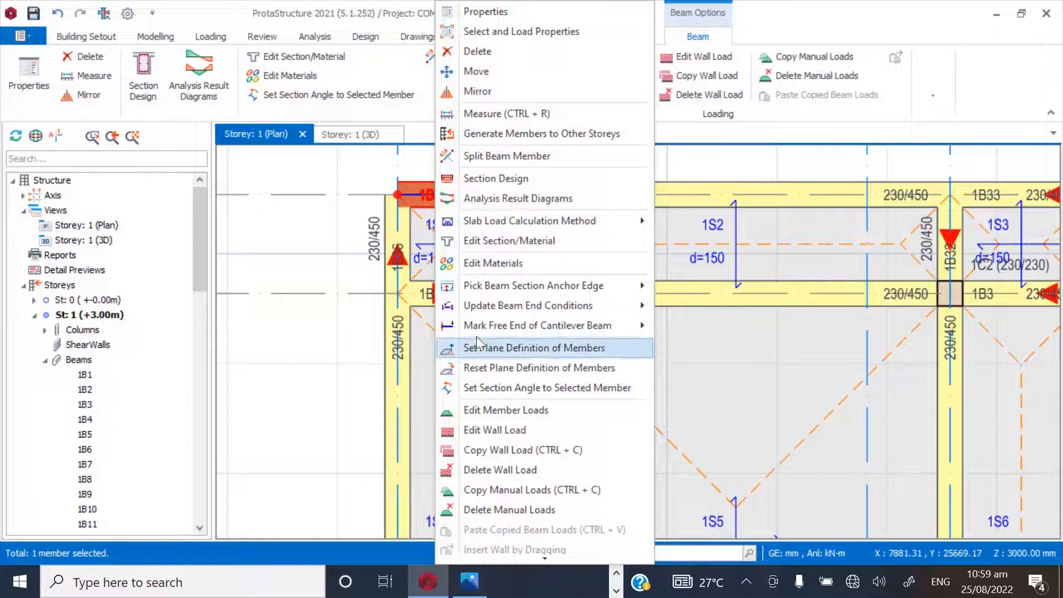
click(483, 450)
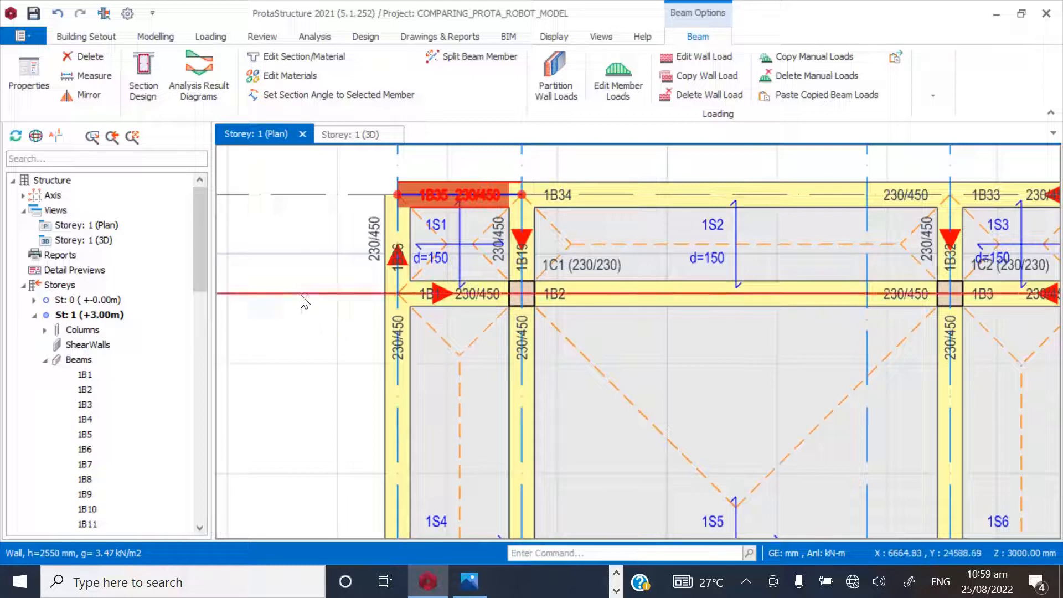
click(377, 223)
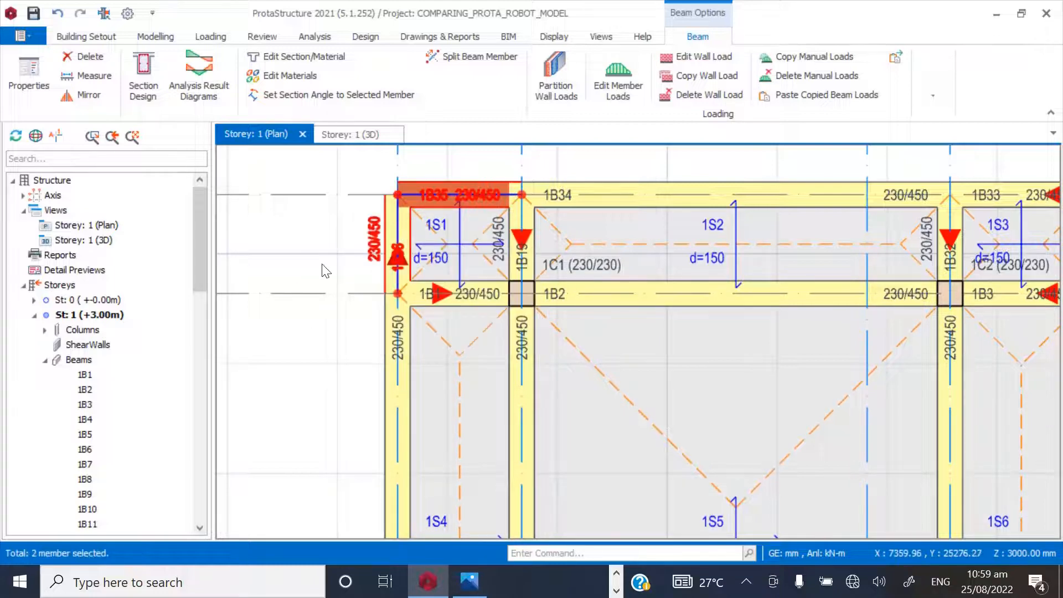
scroll(316, 205, down, 3)
scroll(316, 287, up, 1)
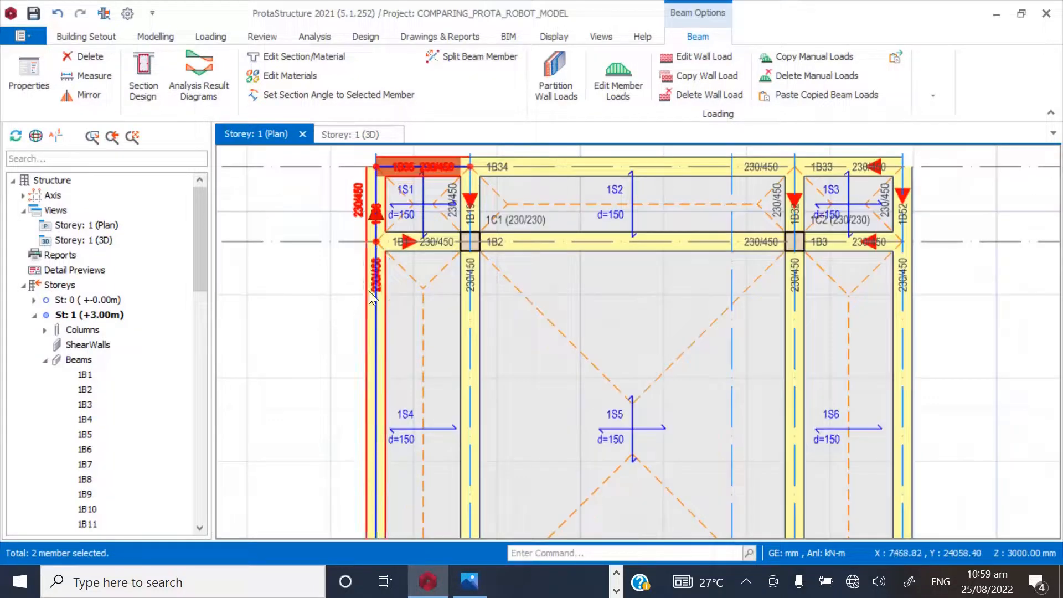
click(573, 160)
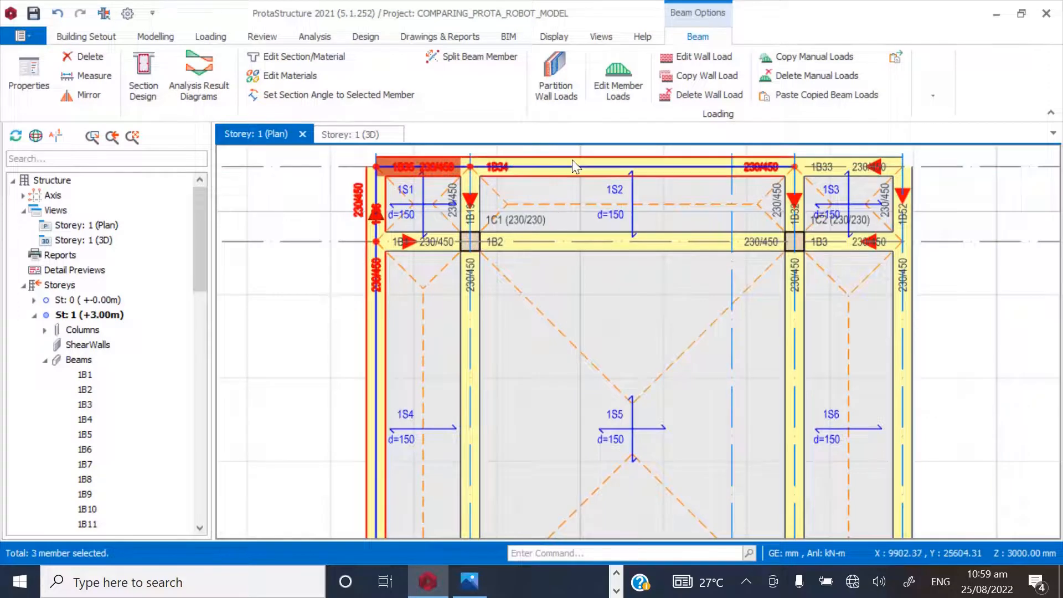
click(824, 158)
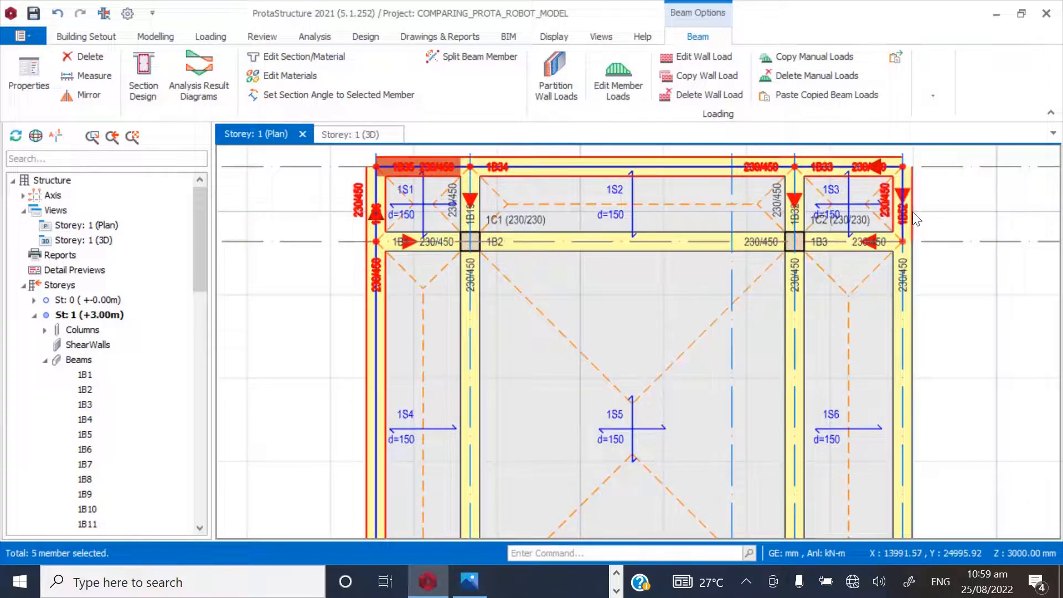
click(919, 296)
scroll(590, 260, down, 4)
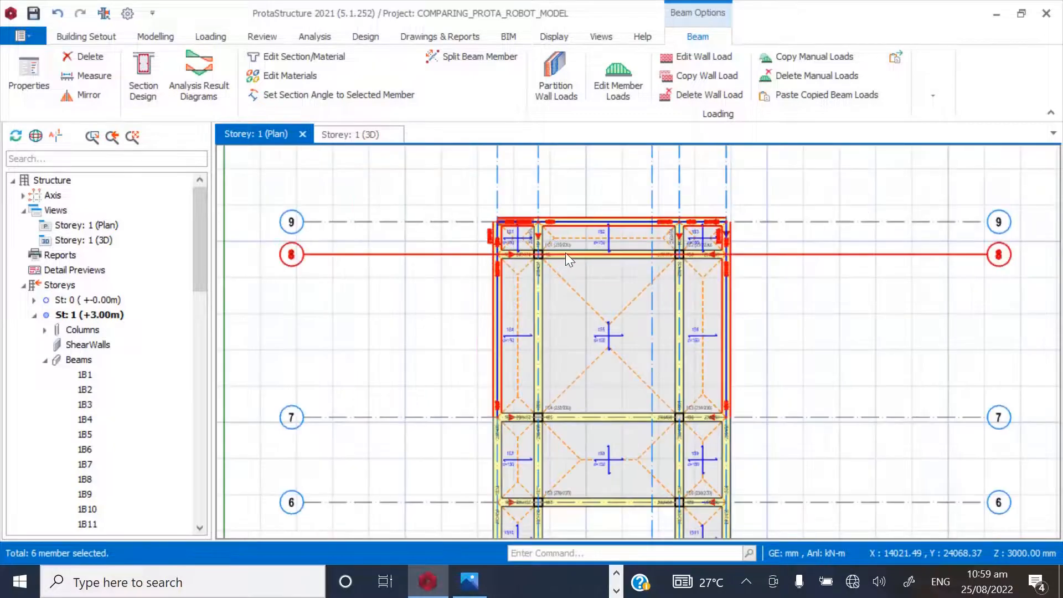
- Add the outer edge beams along both long sides between axes 7 and 4 to the selection
scroll(699, 417, up, 4)
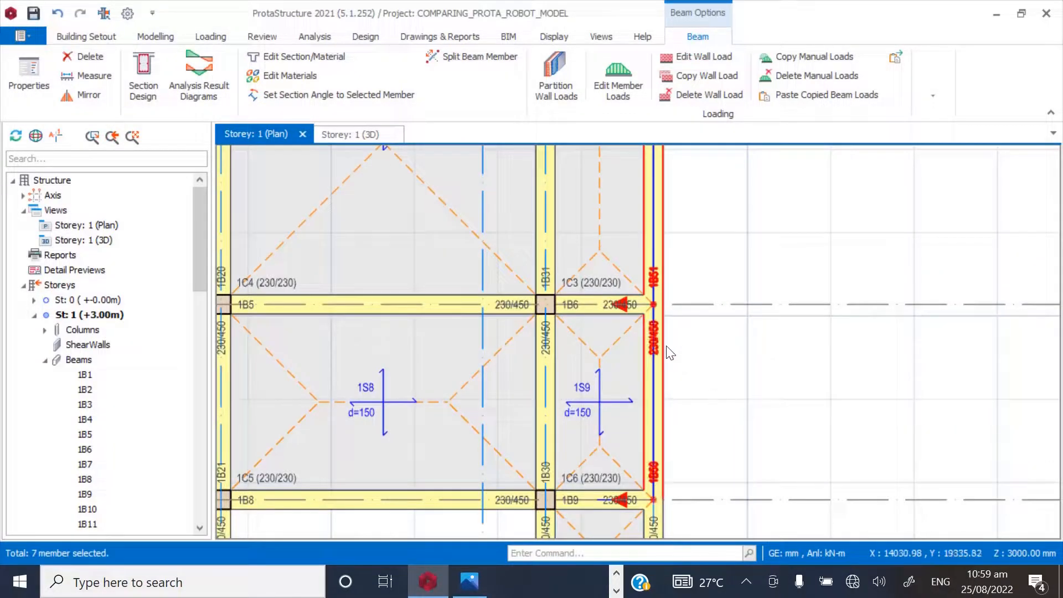
scroll(672, 379, down, 3)
scroll(686, 368, up, 2)
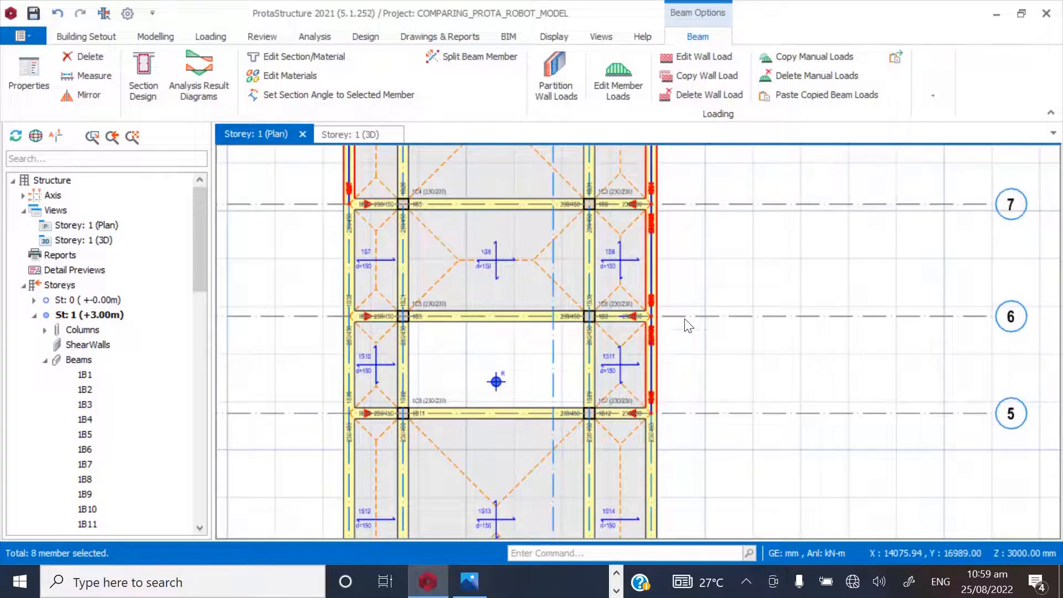
scroll(686, 320, down, 3)
scroll(709, 404, up, 2)
click(669, 392)
scroll(668, 392, down, 3)
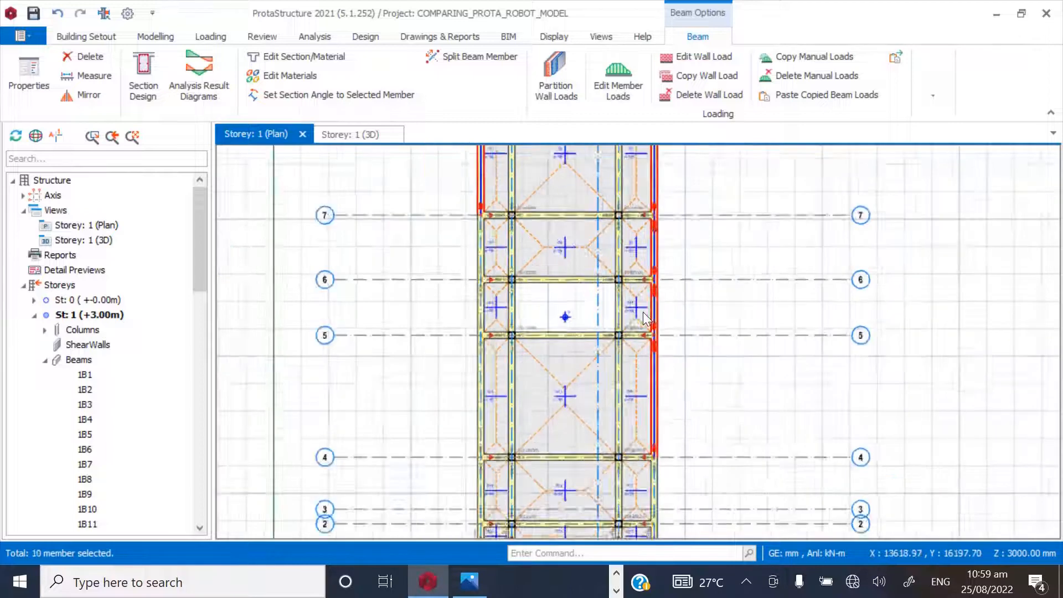
click(515, 251)
scroll(510, 260, up, 2)
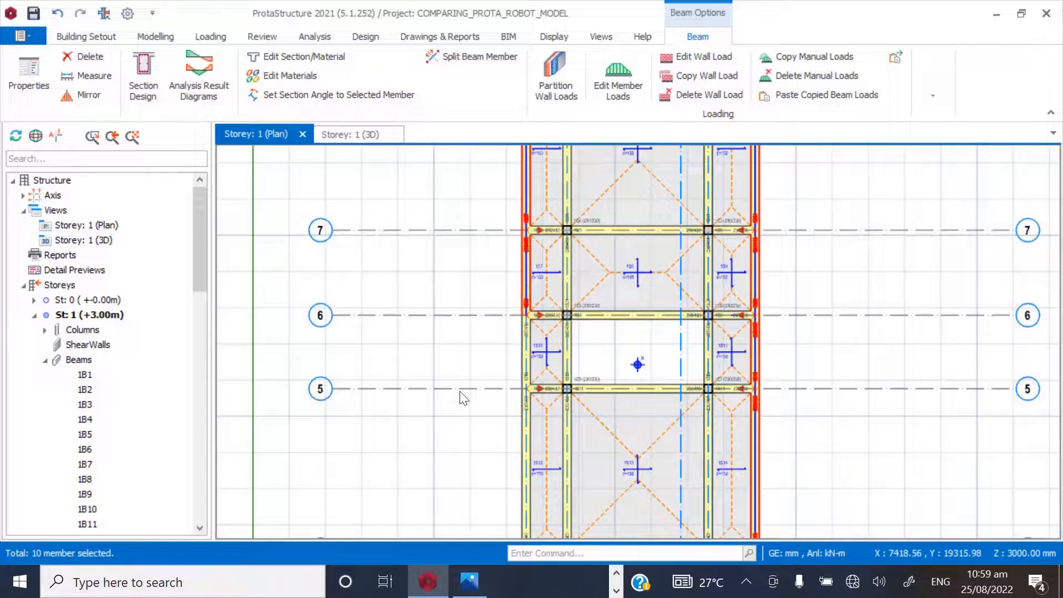
click(522, 347)
click(522, 443)
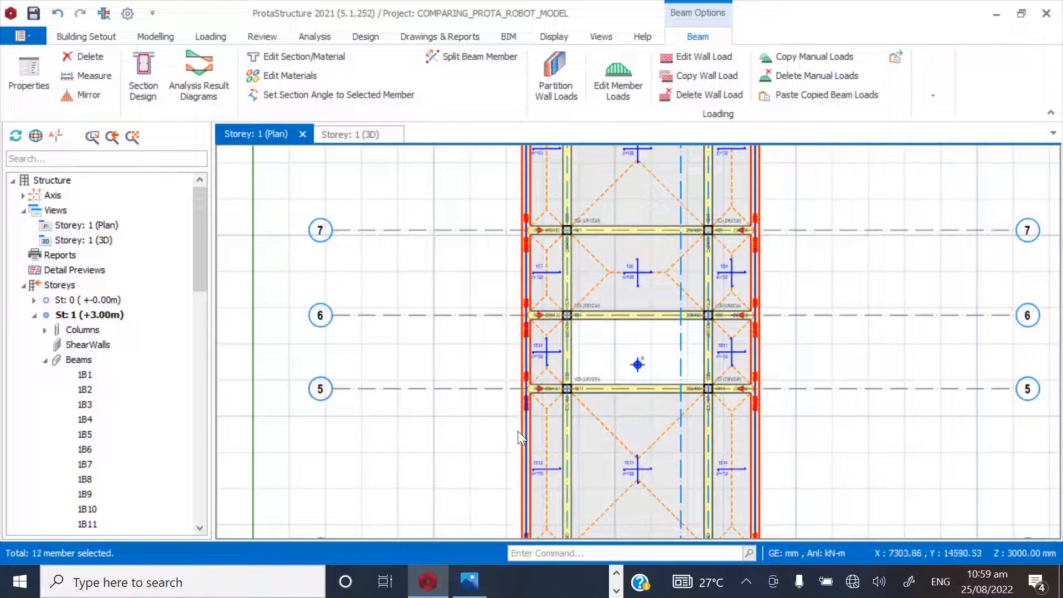
scroll(454, 399, down, 2)
scroll(476, 443, up, 4)
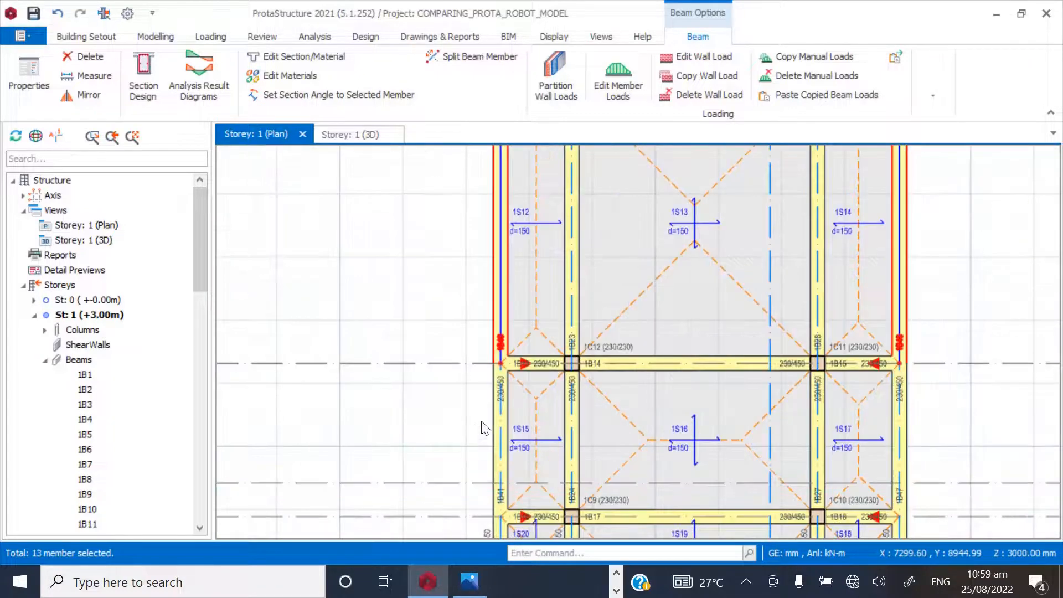
- Complete the perimeter selection with the outer edge beams between axes 4 and 1, including end beams 1B43, 1B44 and 1B45
click(494, 427)
scroll(426, 333, down, 3)
scroll(432, 340, up, 4)
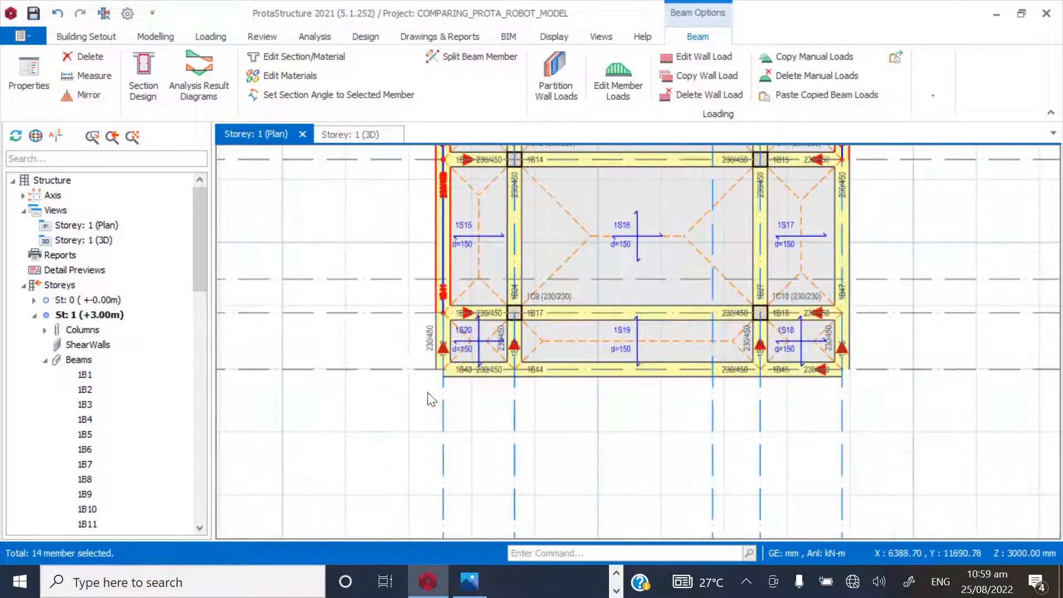
click(430, 342)
click(486, 381)
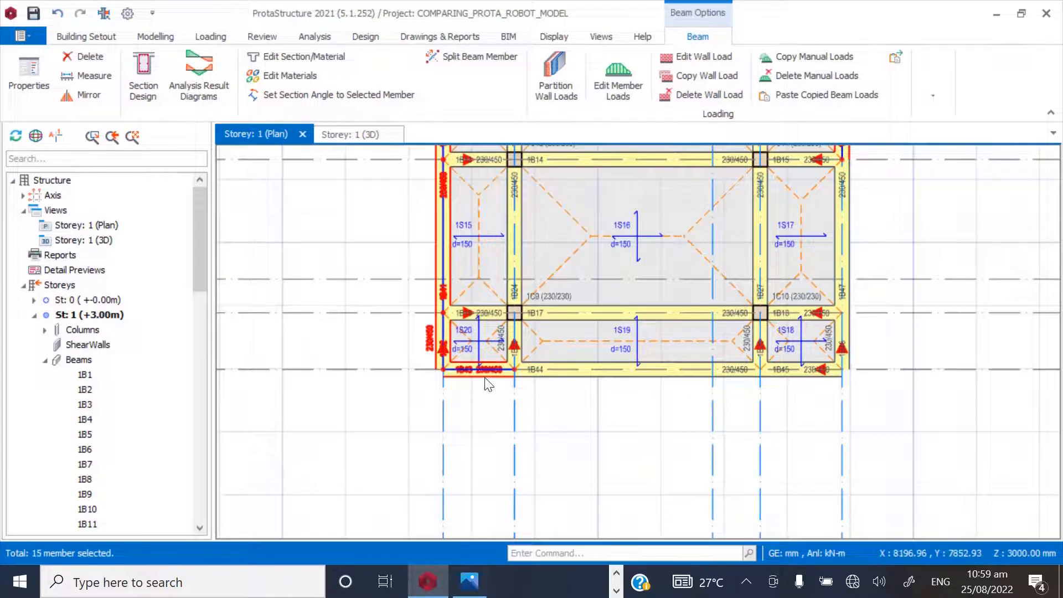
click(566, 384)
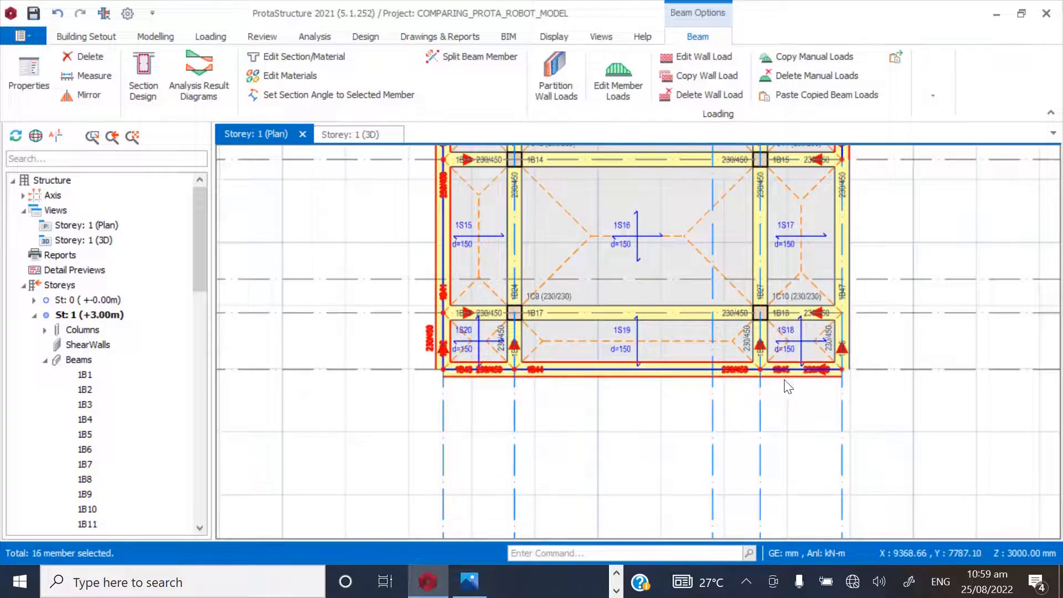
click(853, 258)
click(854, 345)
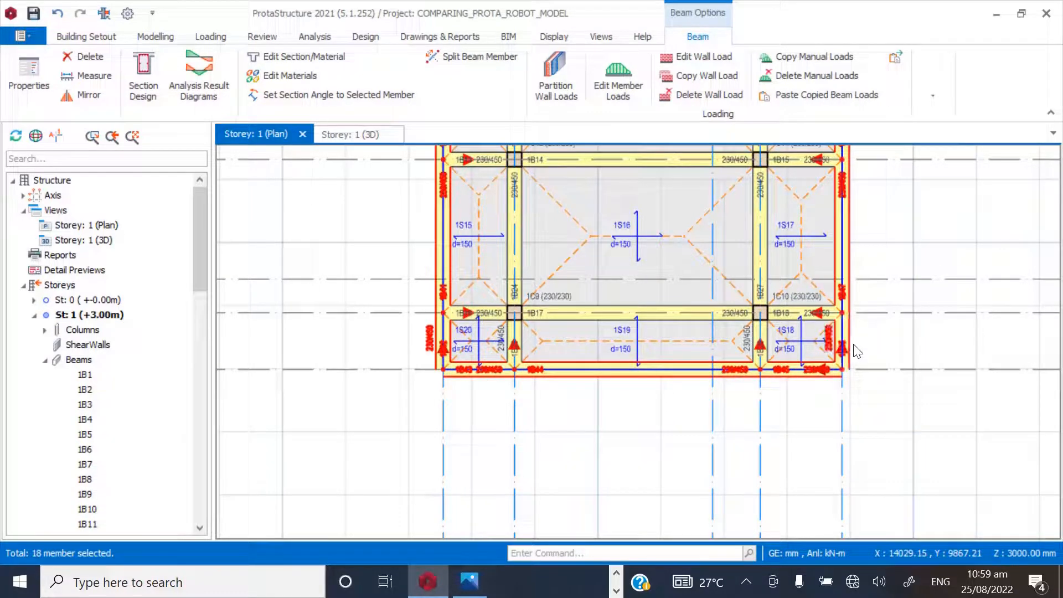
click(841, 357)
scroll(586, 480, down, 6)
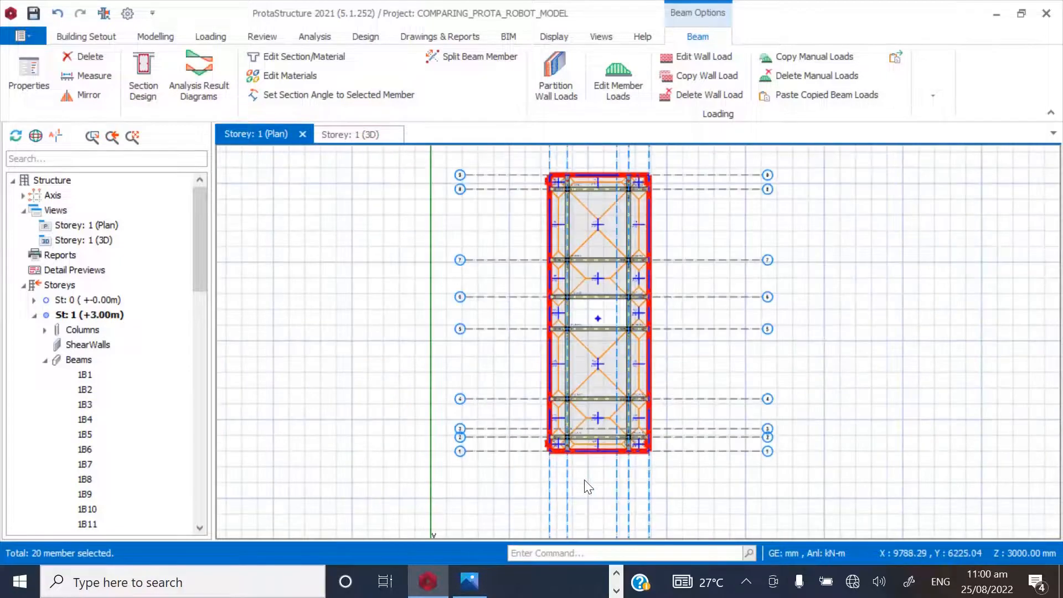
- Paste the copied wall load onto all selected perimeter beams, accept replacing their existing wall loads, and clear the selection
scroll(623, 191, up, 3)
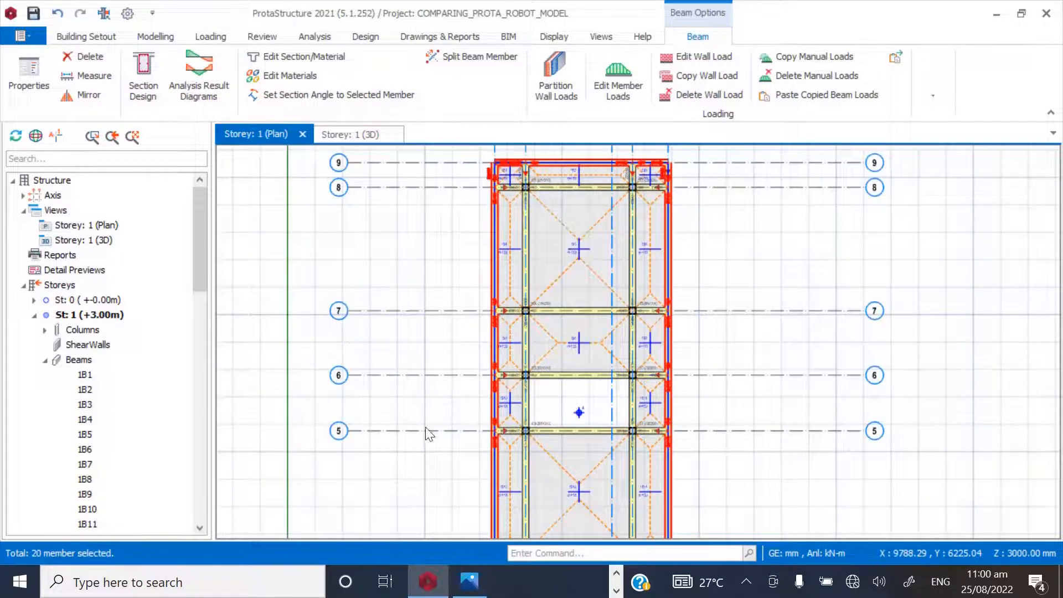
scroll(429, 435, down, 1)
scroll(509, 228, up, 3)
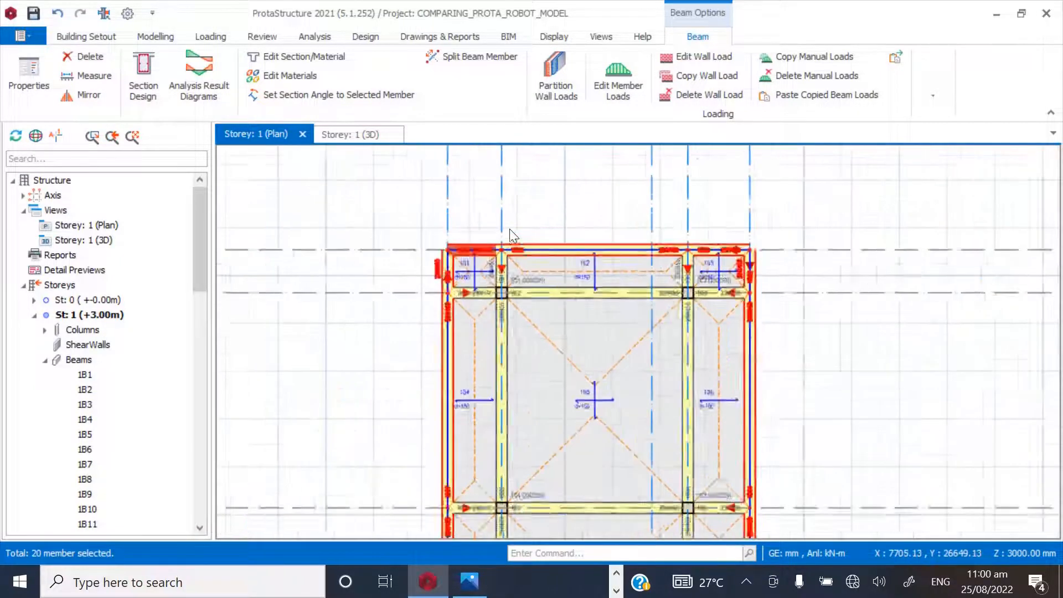
scroll(510, 228, up, 1)
right_click(528, 257)
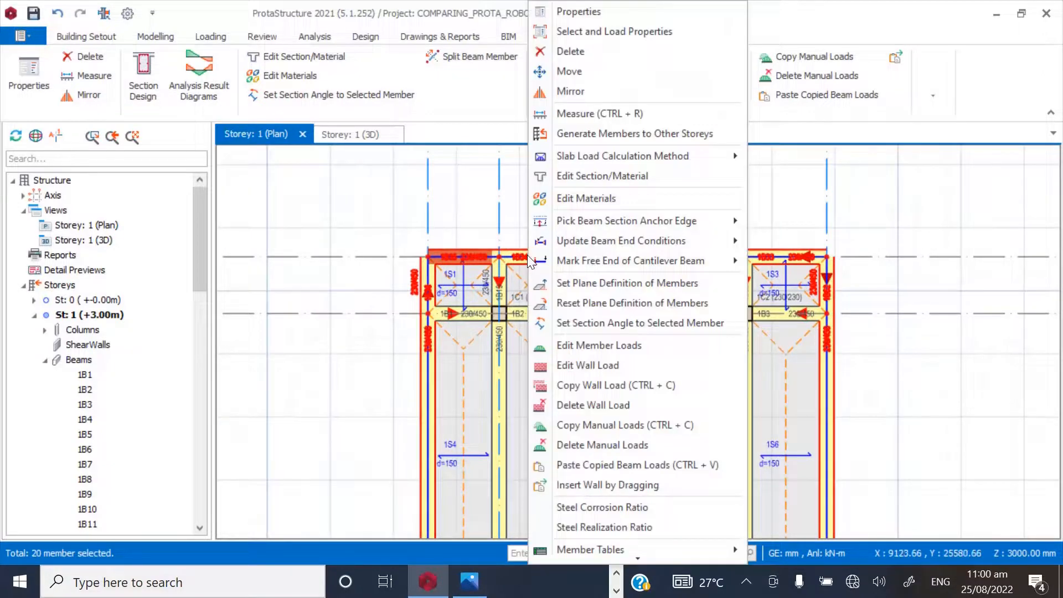
click(593, 468)
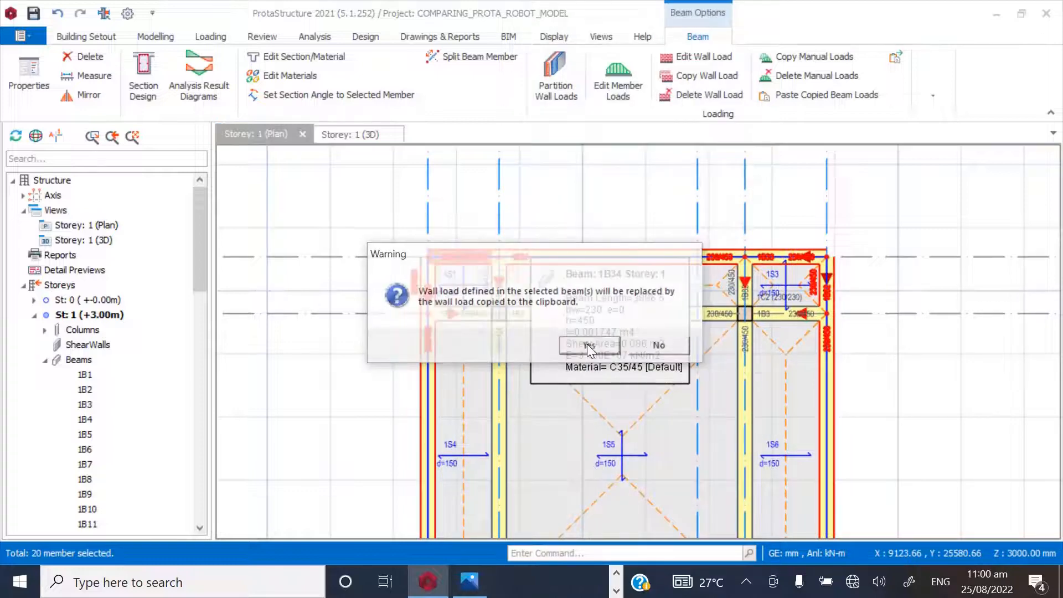
click(587, 344)
key(Escape)
scroll(463, 226, down, 5)
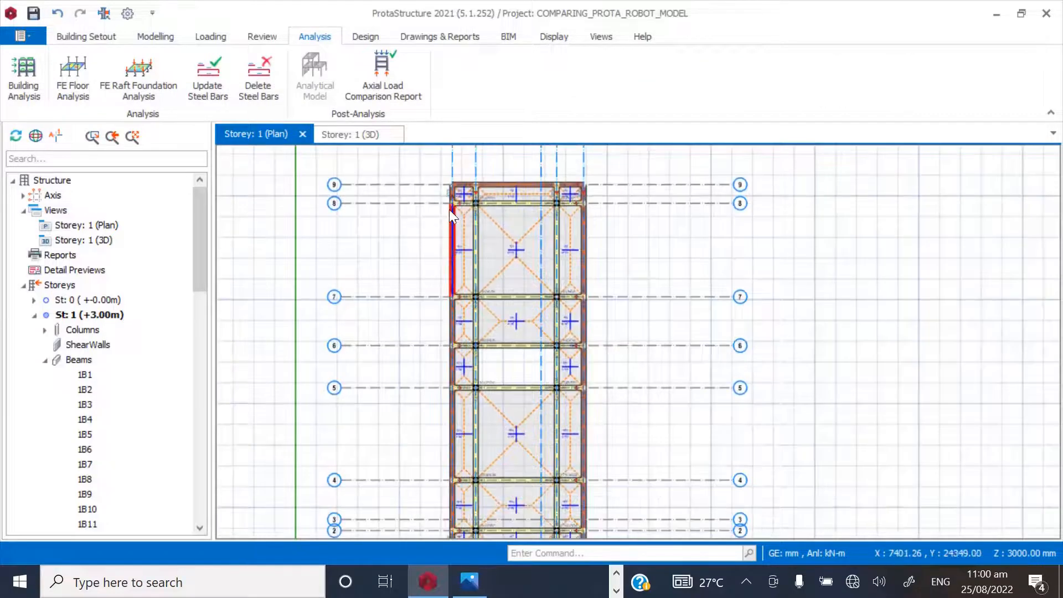
- Inspect the perimeter walls from several sides in the Storey: 1 (3D) view and return to the Storey: 1 (Plan) view
double_click(104, 242)
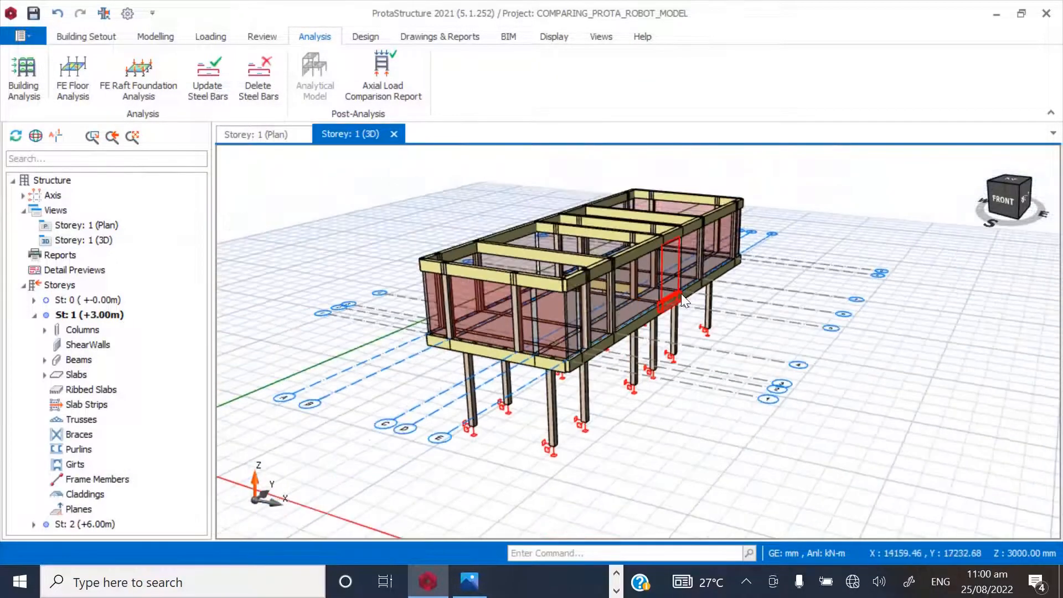
middle_drag(685, 302, 745, 348)
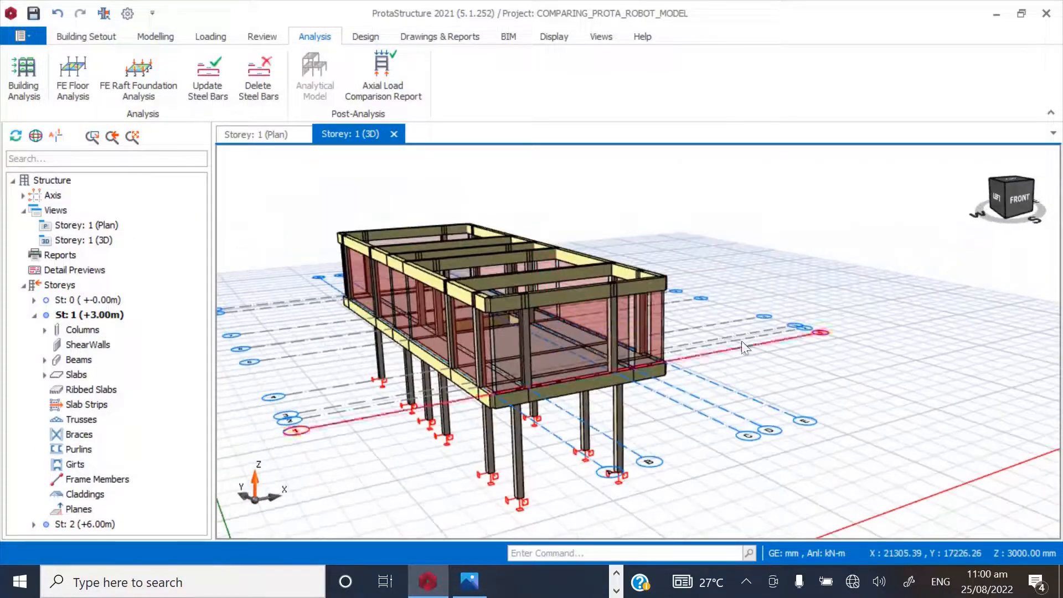
scroll(444, 342, up, 3)
scroll(669, 320, down, 2)
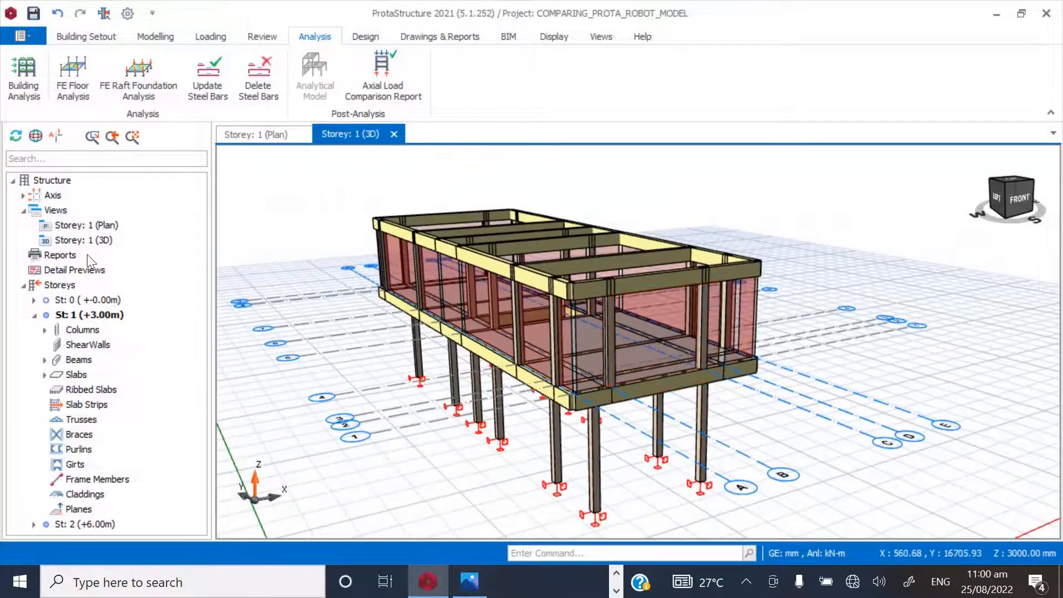
double_click(104, 226)
scroll(462, 251, up, 5)
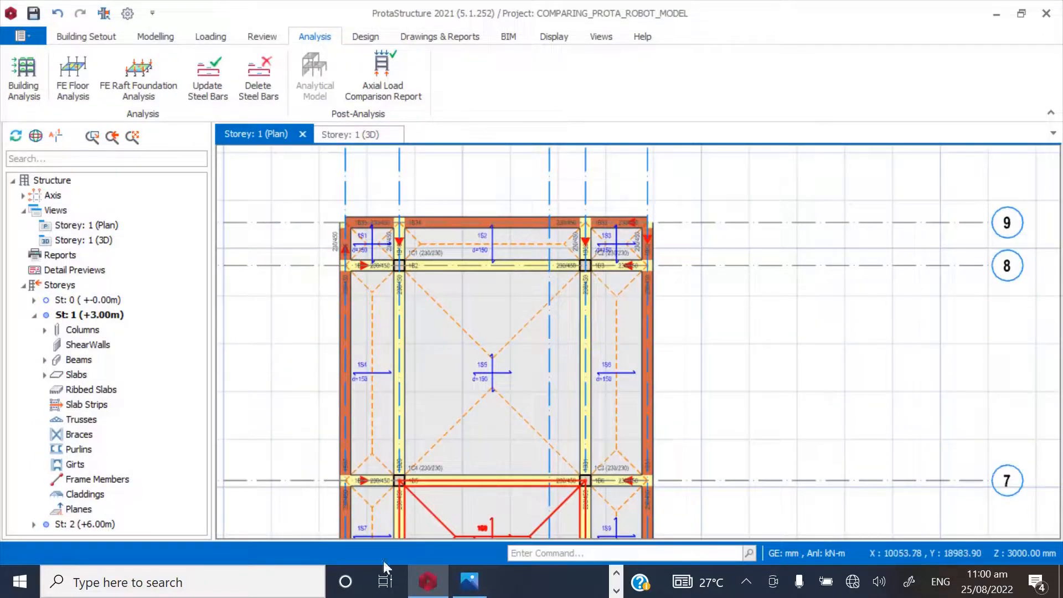
- Switch to the AutoCAD general arrangement and examine the partition wall in panel 2 between Beam 1 and Beam 2
click(385, 591)
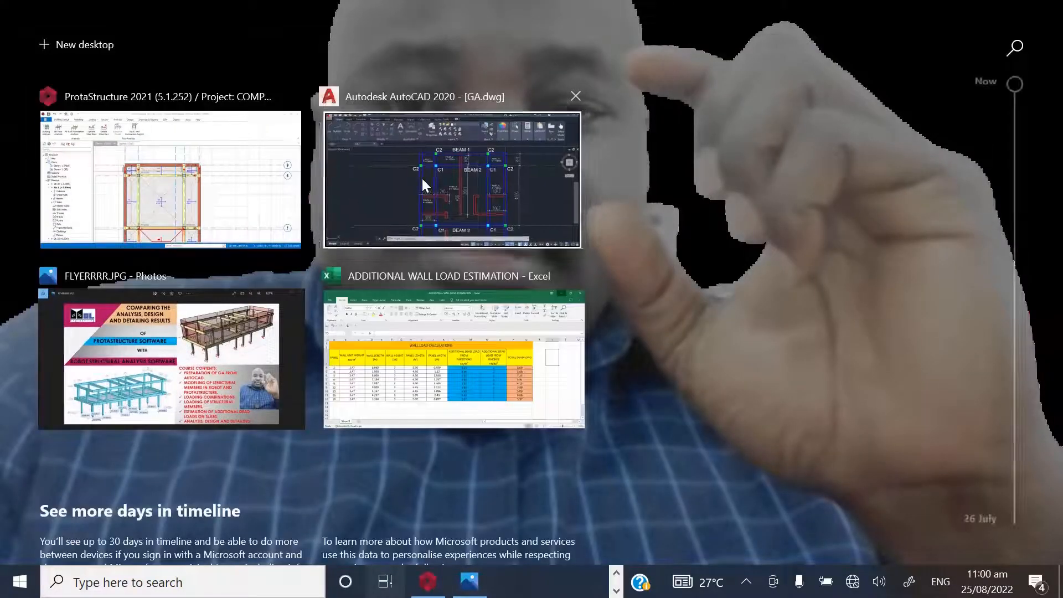
click(421, 177)
scroll(485, 240, down, 2)
scroll(620, 191, up, 4)
scroll(458, 261, down, 5)
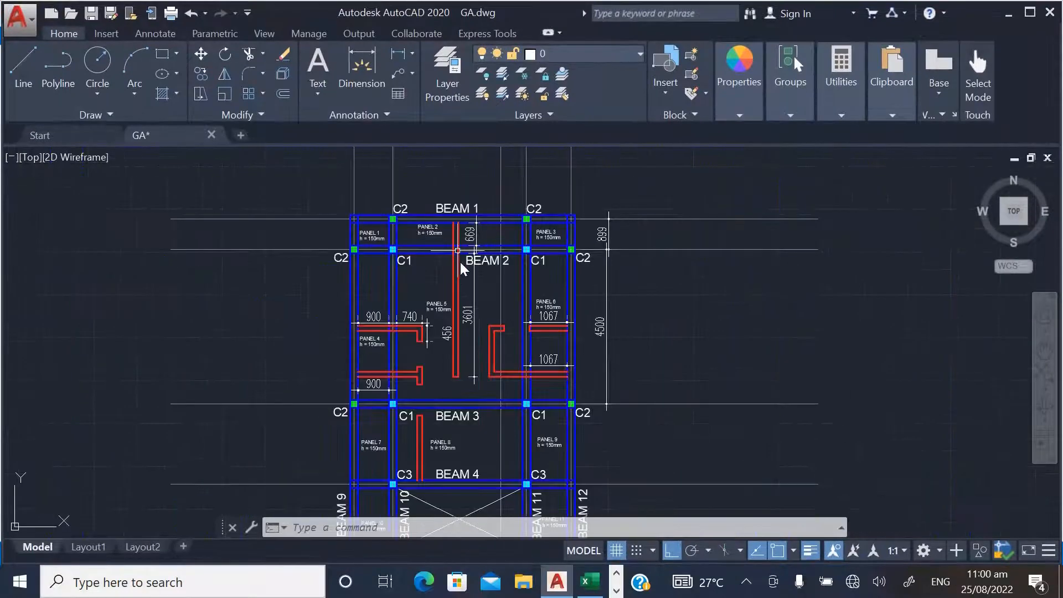
scroll(432, 216, up, 4)
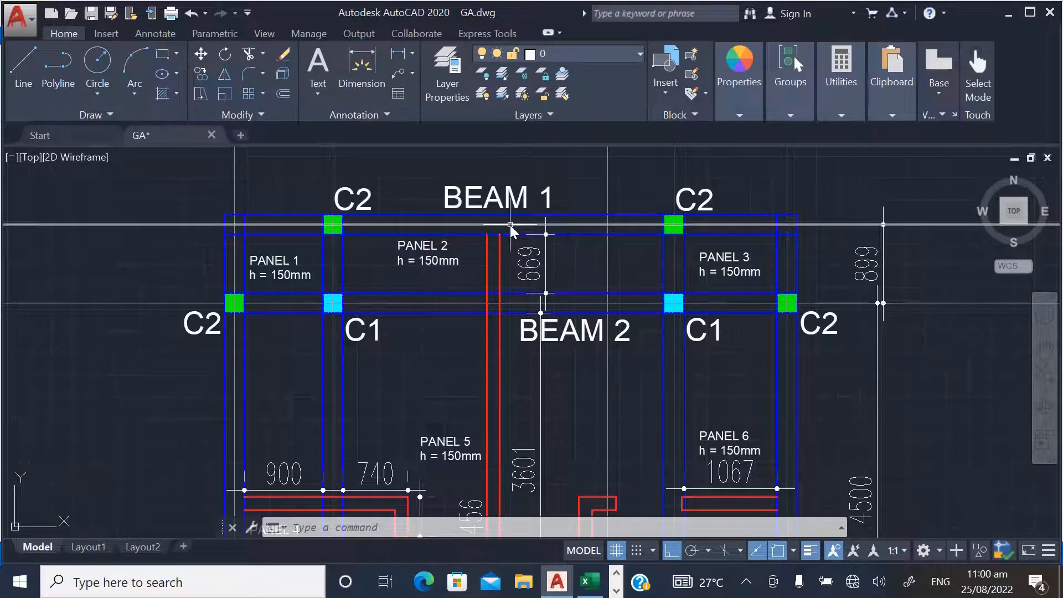
mouse_move(511, 227)
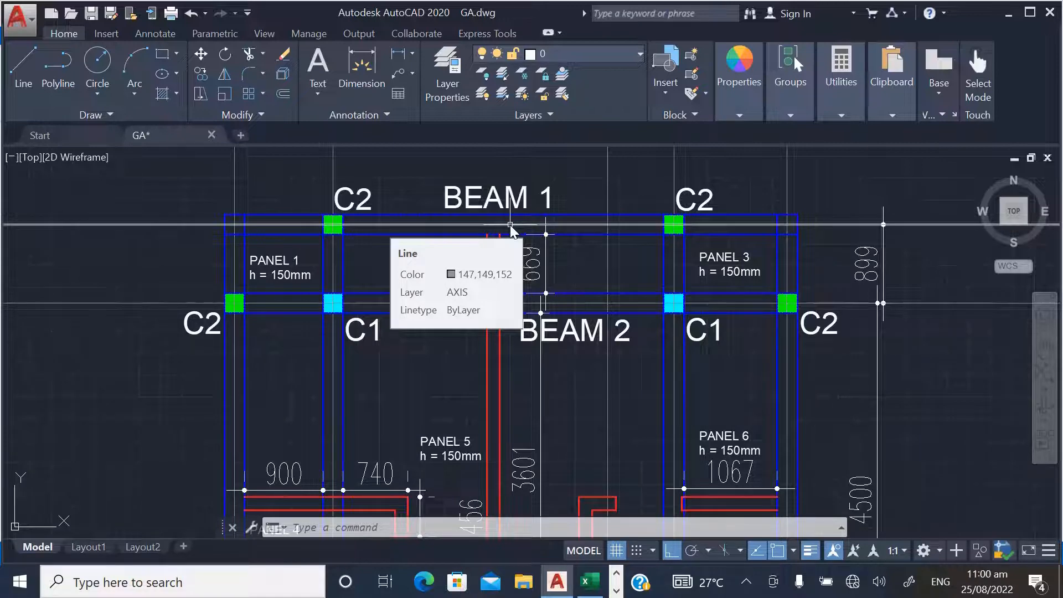
scroll(427, 219, up, 2)
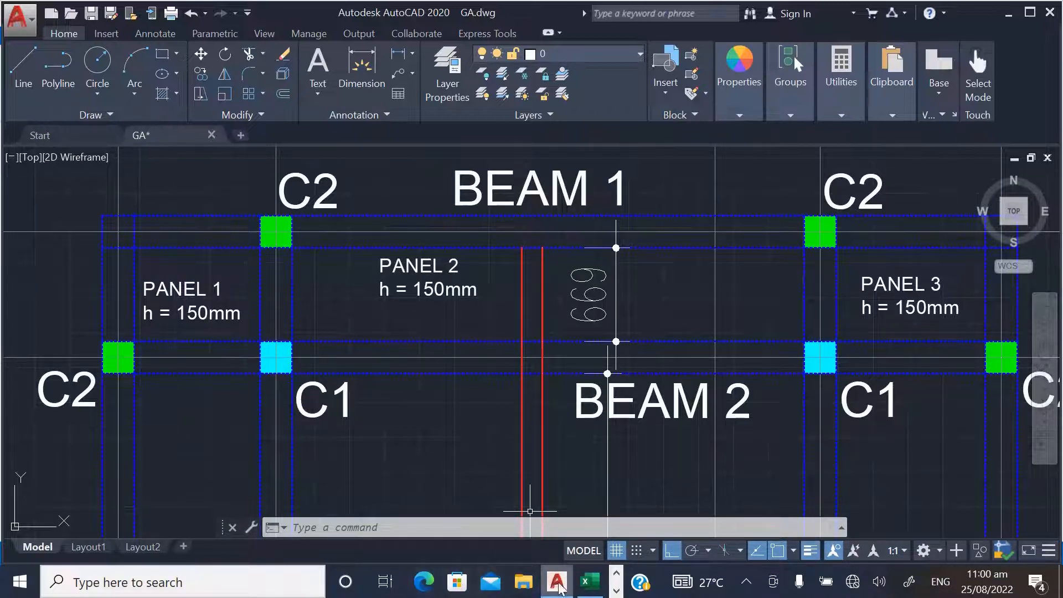
- Switch to the Excel wall load estimation and check panel 2's additional dead loads from partitions and finishes
click(385, 584)
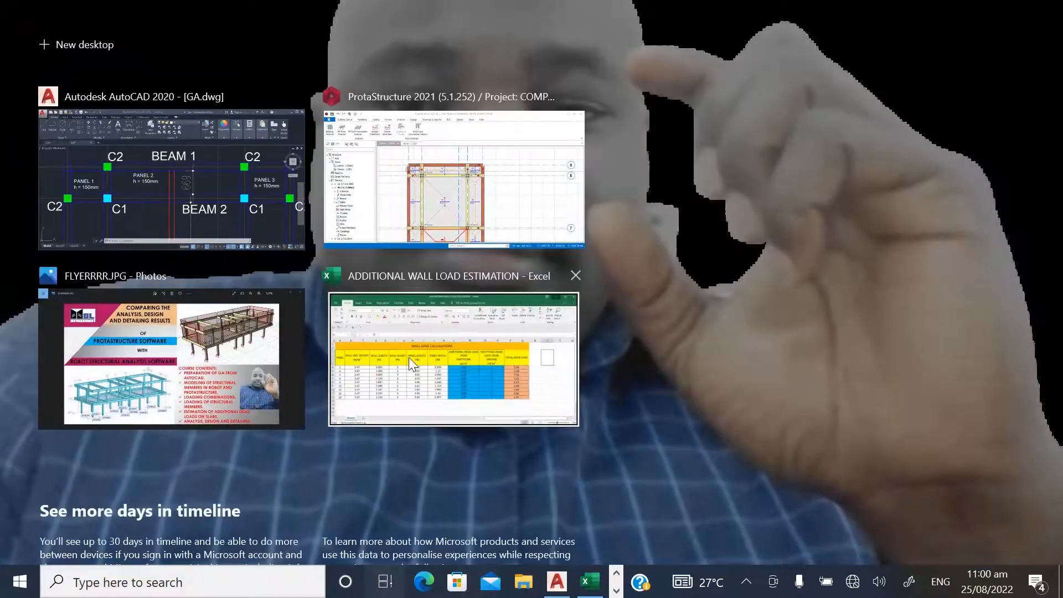
click(383, 343)
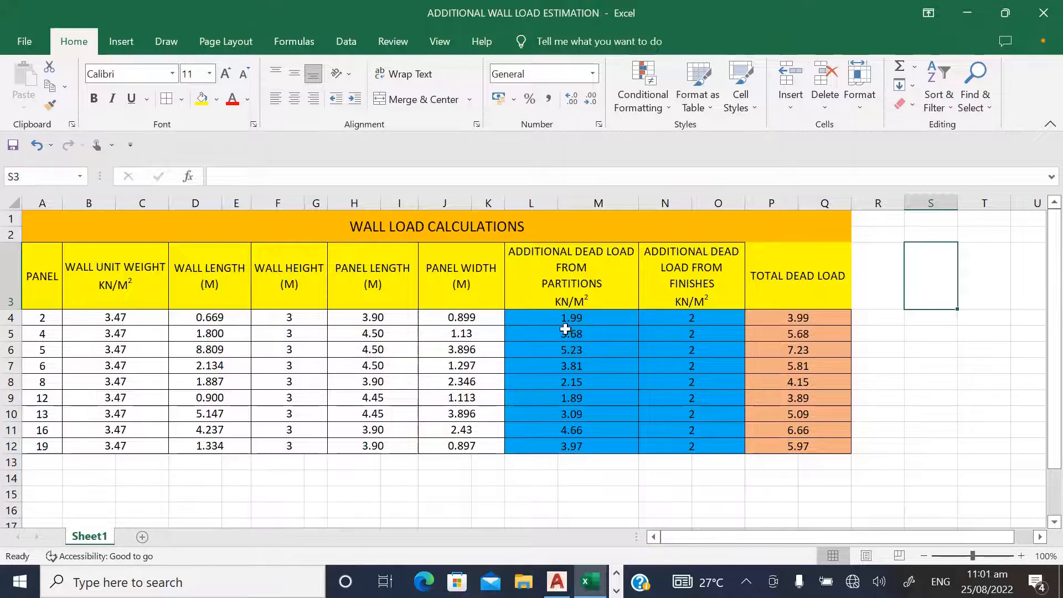
click(583, 319)
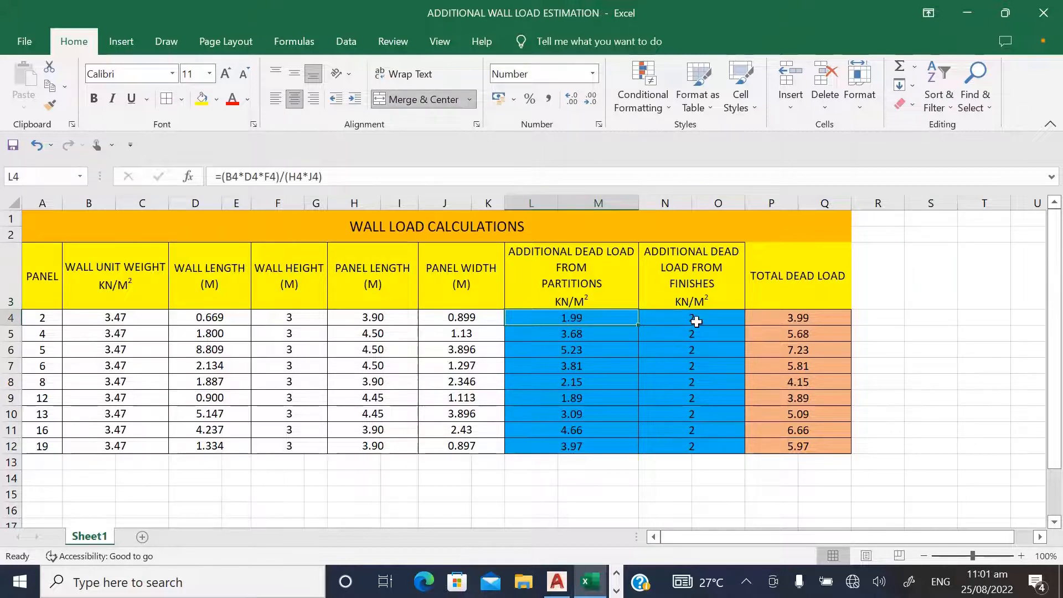
click(686, 321)
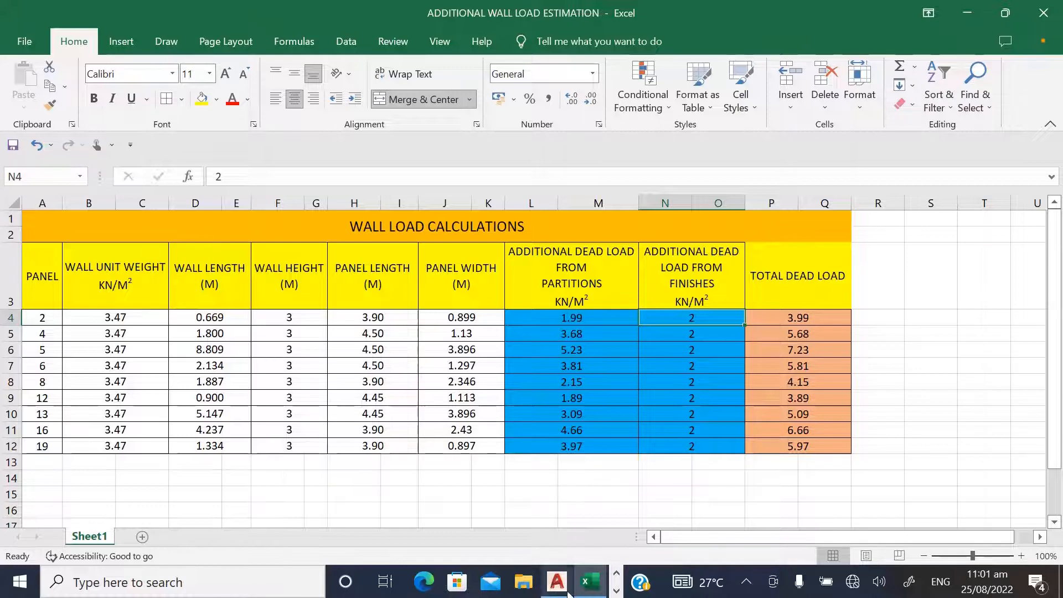
- Return to ProtaStructure and open the load properties of slab 1S2, placing the dialog near the middle of the plan
click(616, 590)
click(429, 583)
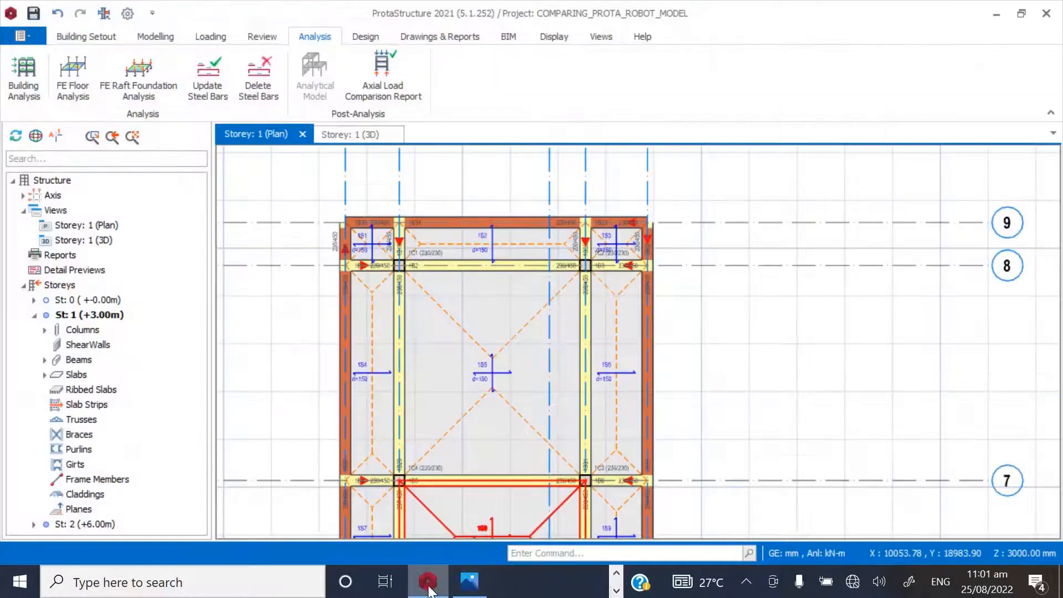
scroll(476, 243, up, 3)
right_click(538, 199)
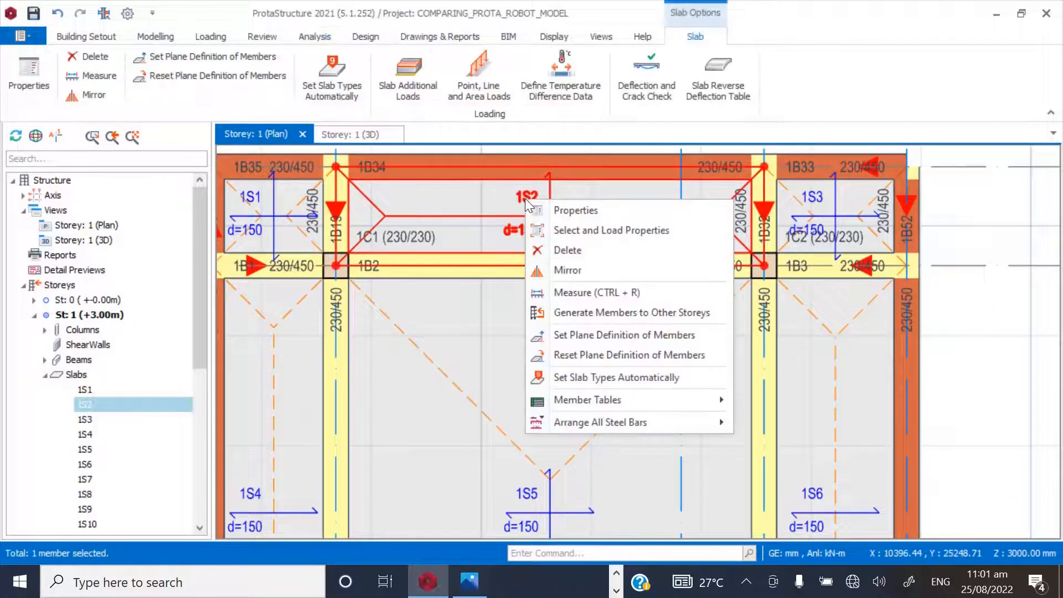
click(565, 208)
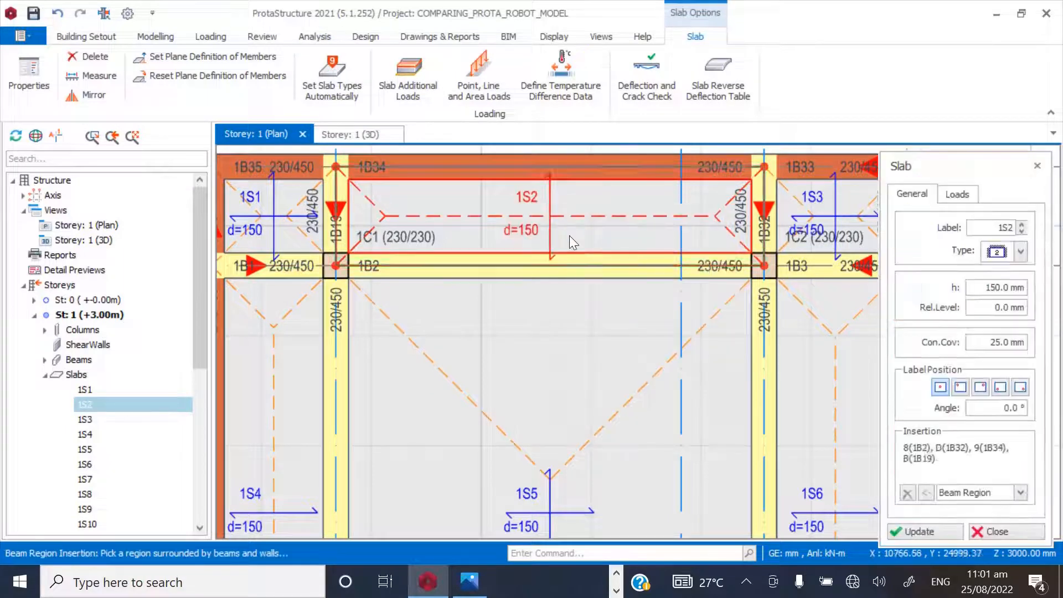
click(957, 194)
drag(954, 166, 546, 159)
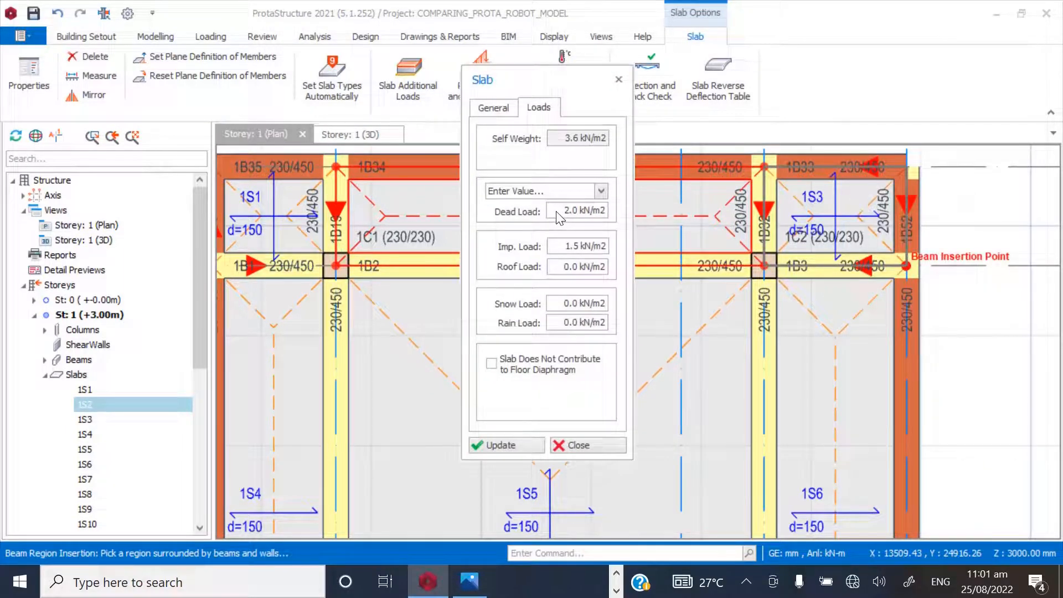
- Set slab 1S2's dead load to panel 2's total of 3.99 kN/m2 from the Excel sheet, update it and close the properties
drag(559, 216, 620, 217)
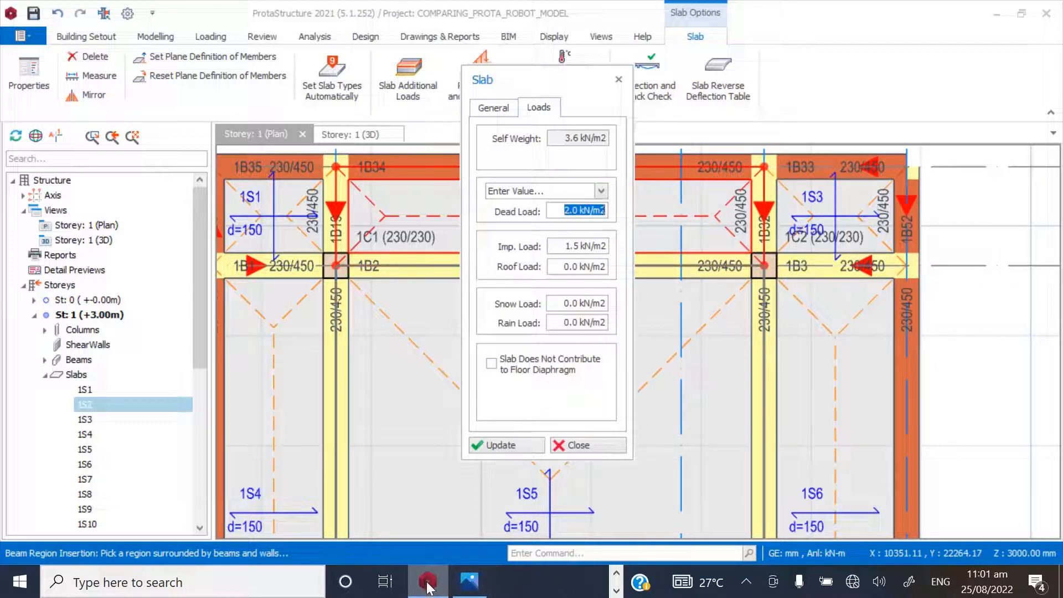
click(385, 581)
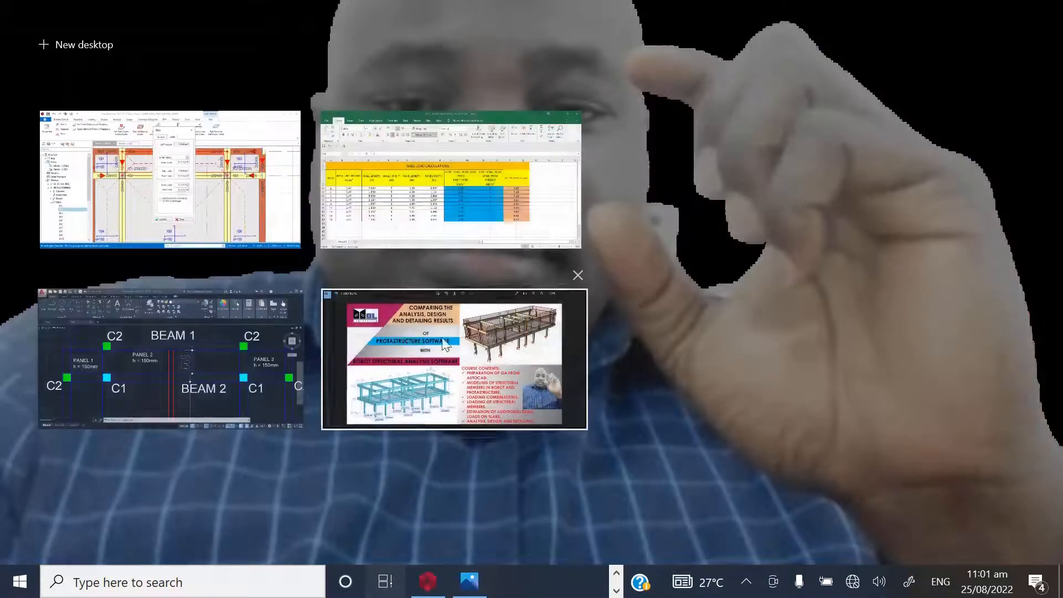
click(431, 177)
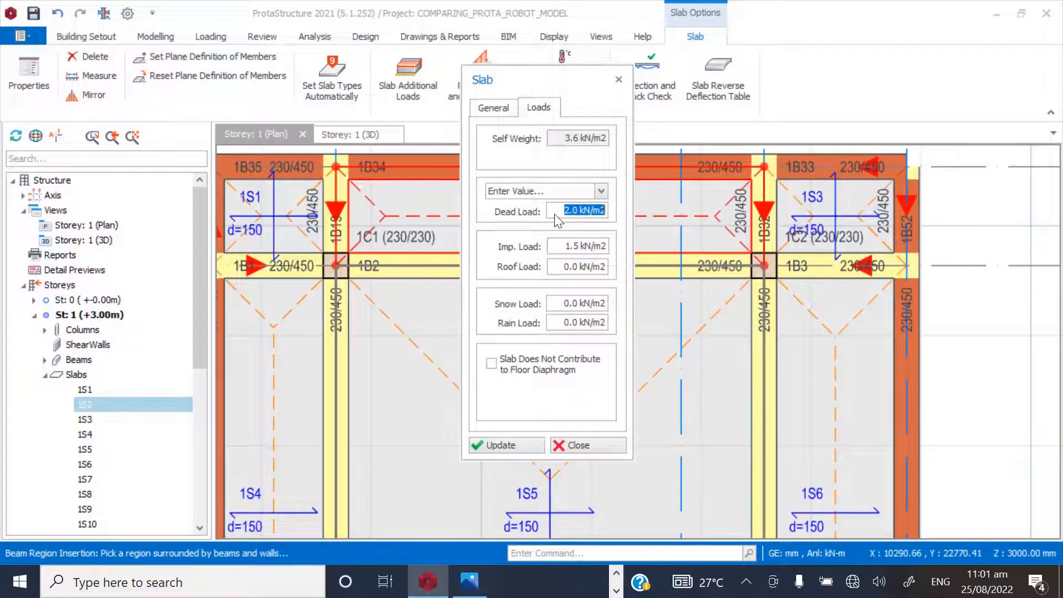
text(3)
click(497, 444)
click(566, 447)
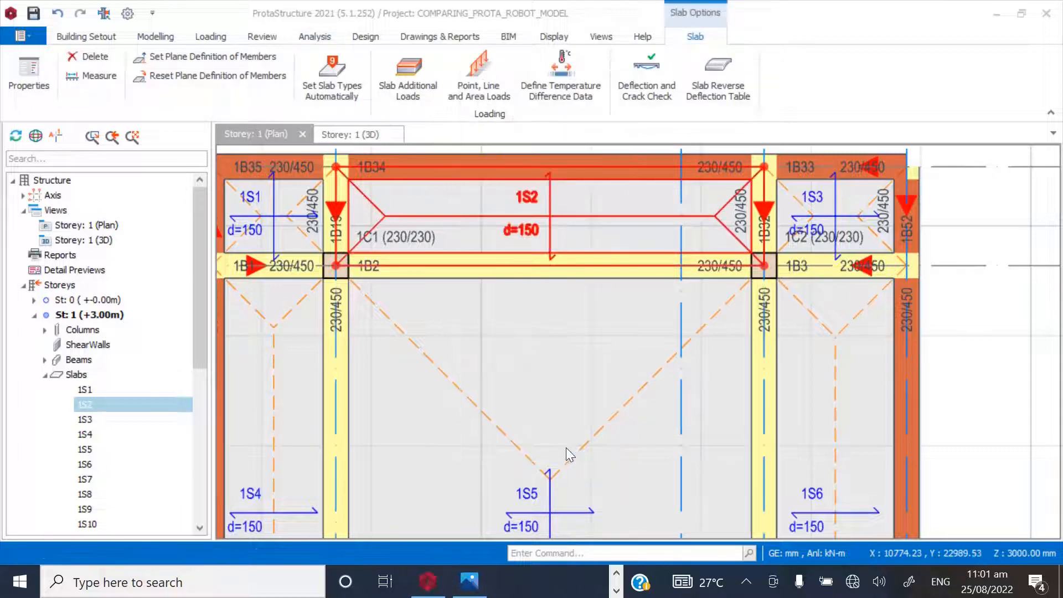
- Select slab 1S4 and check panel 4's total dead load in the Excel wall load estimation
click(364, 398)
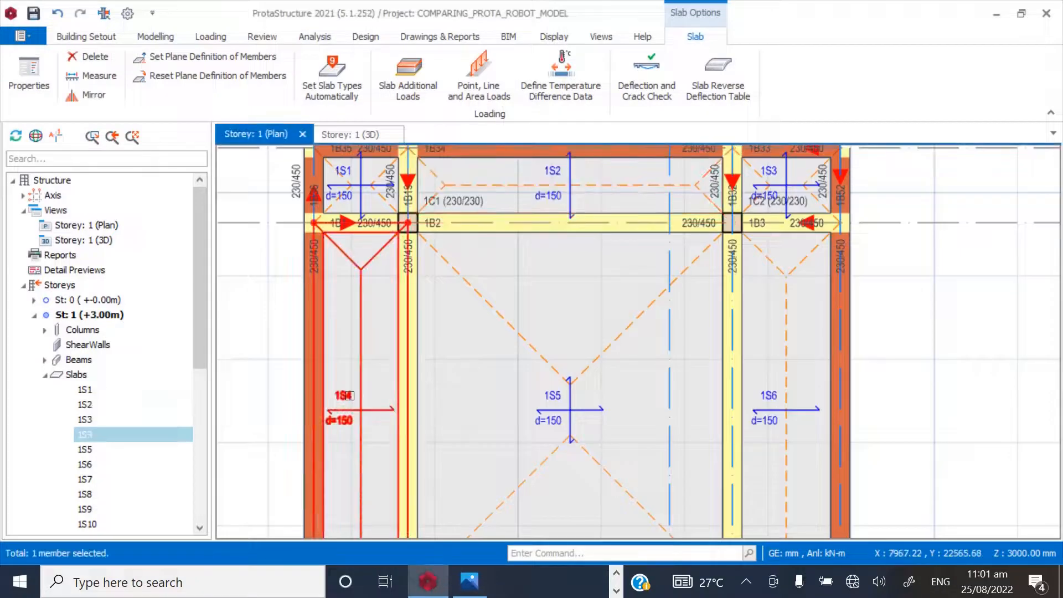
click(612, 590)
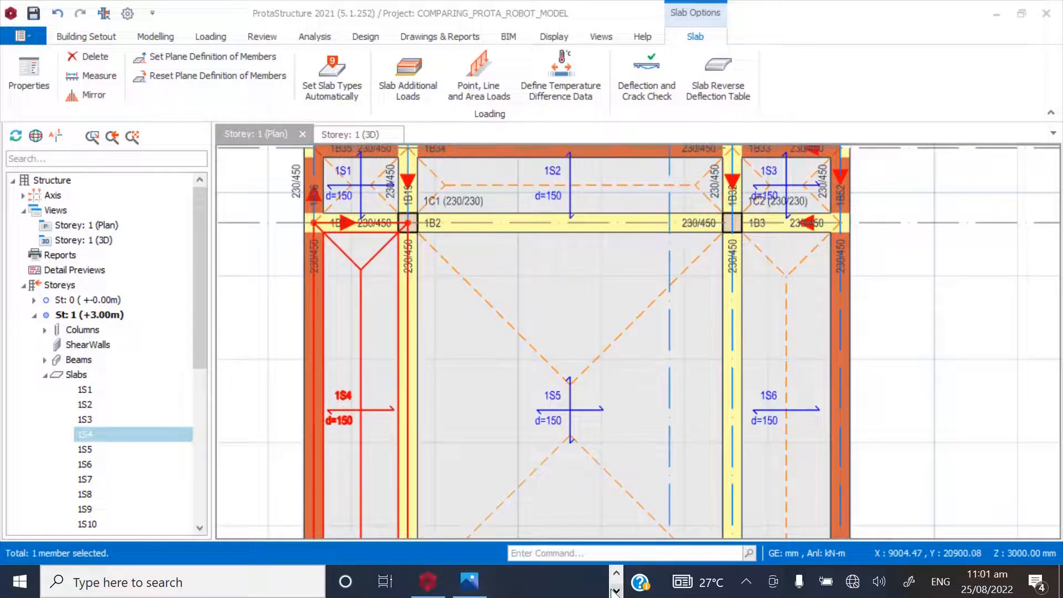
click(385, 581)
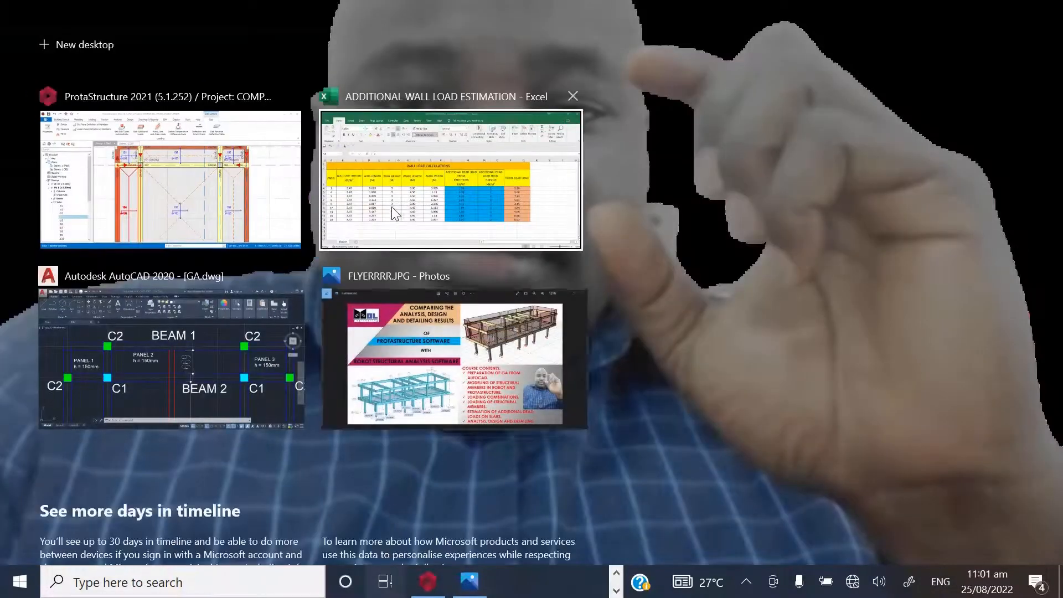
click(391, 196)
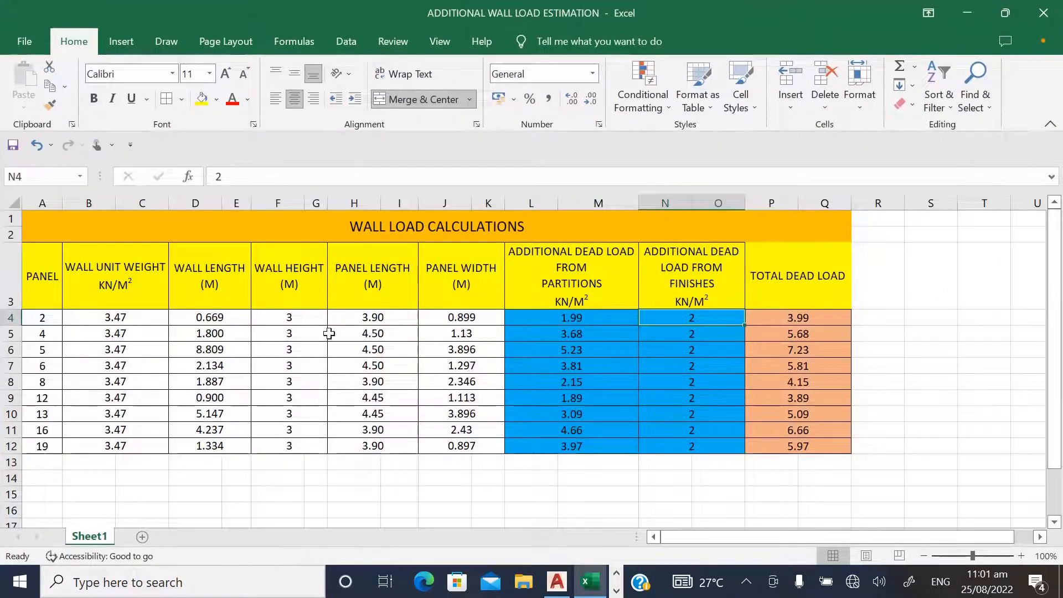
- Switch to AutoCAD and examine the partition walls and their dimensions in panel 4 of the general arrangement
click(556, 582)
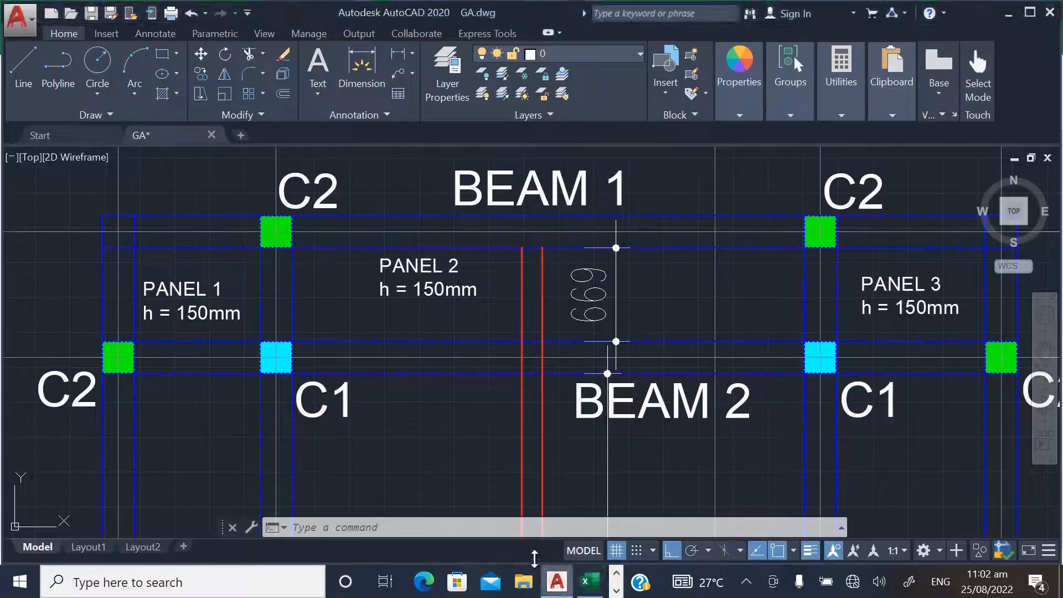
scroll(142, 404, down, 5)
scroll(162, 439, up, 8)
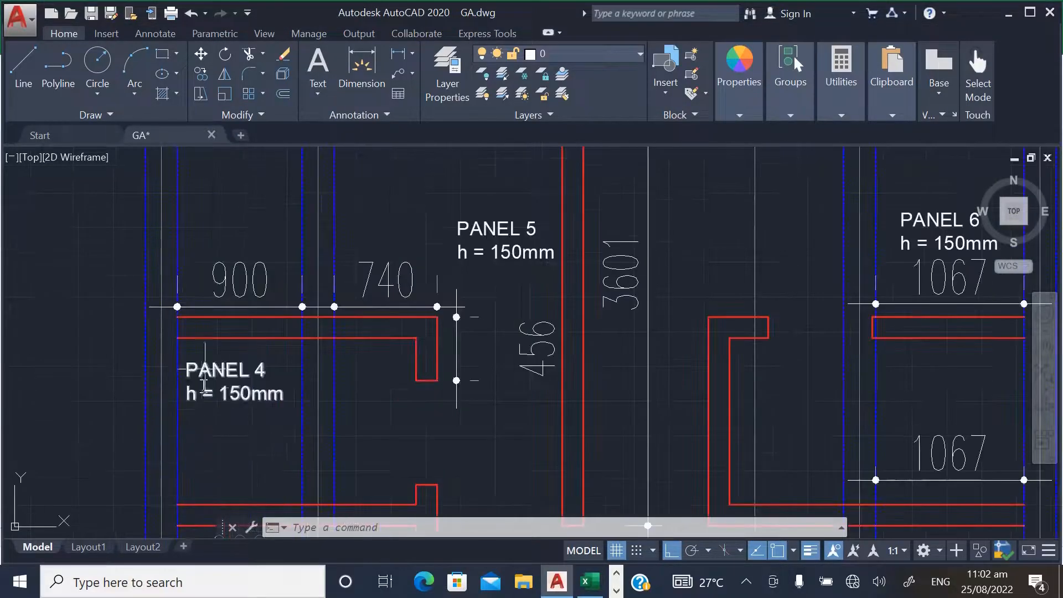
scroll(227, 368, down, 4)
scroll(244, 382, up, 2)
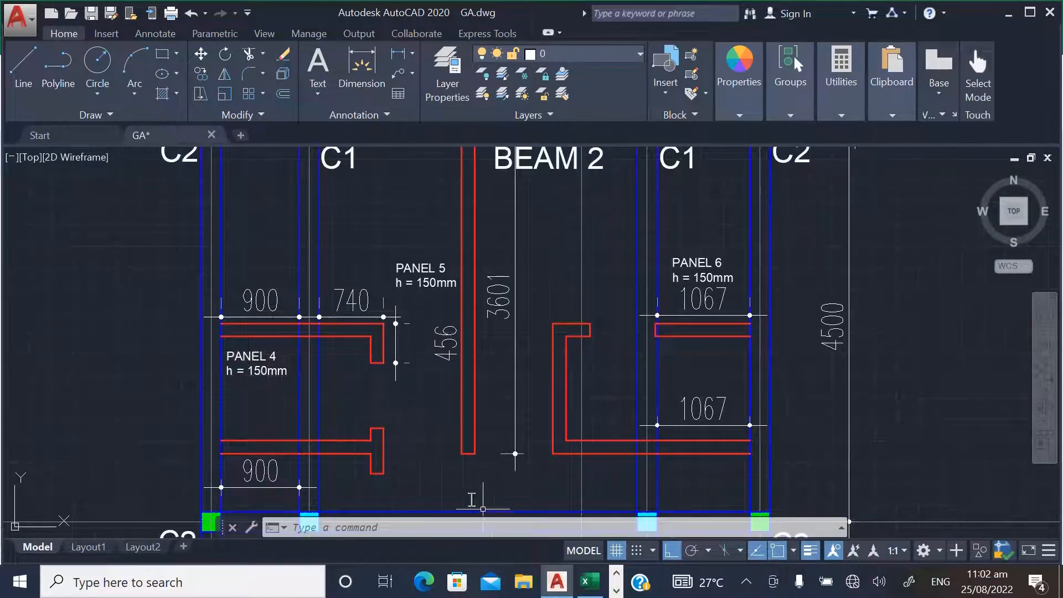
- Return to ProtaStructure and update slab 1S4 with a dead load of 5.68 kN/m2
click(616, 591)
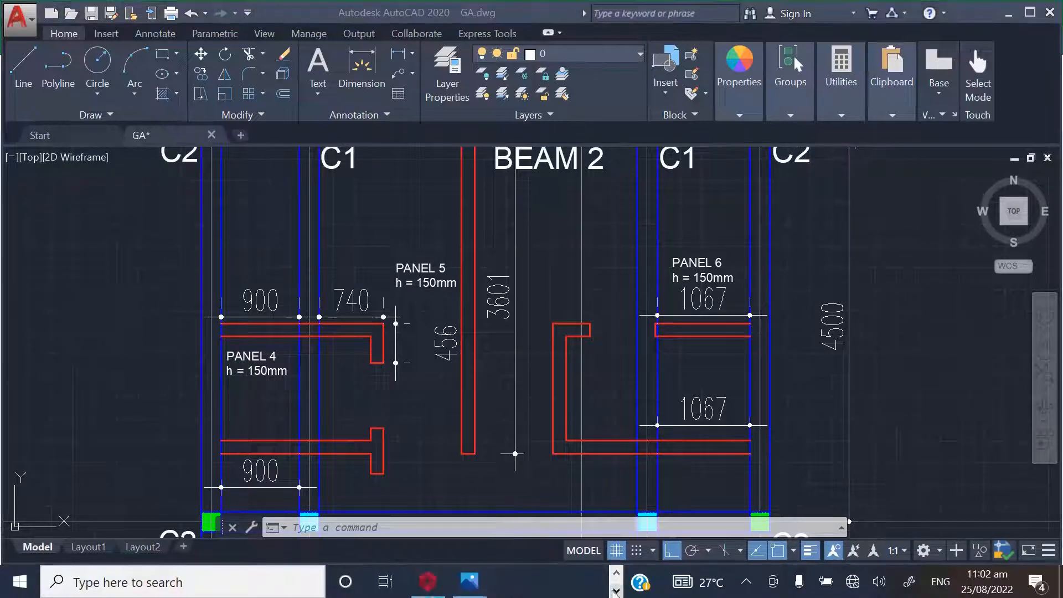
click(427, 580)
right_click(348, 403)
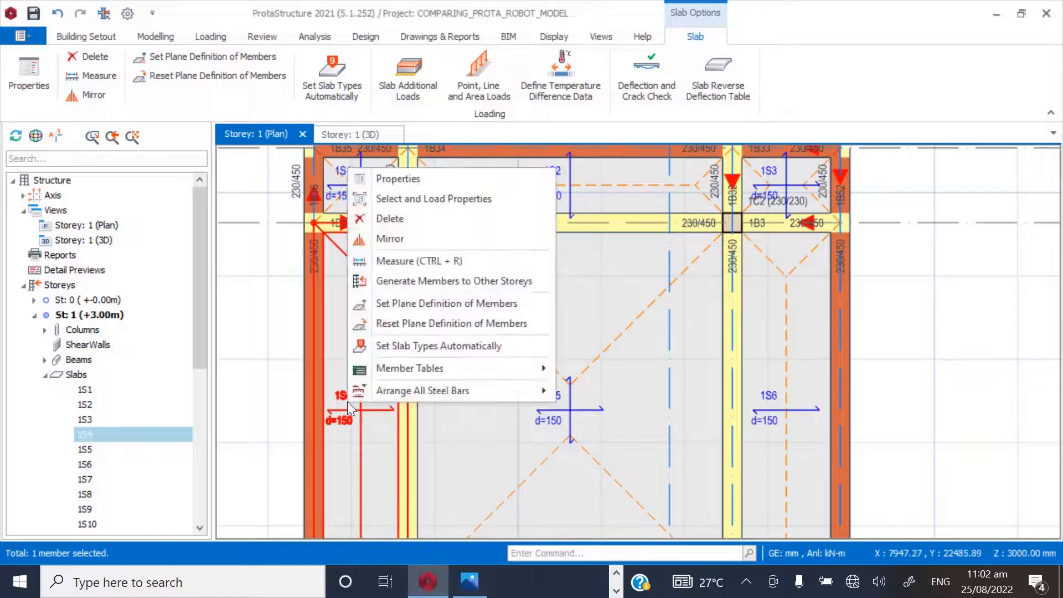
click(374, 178)
click(543, 110)
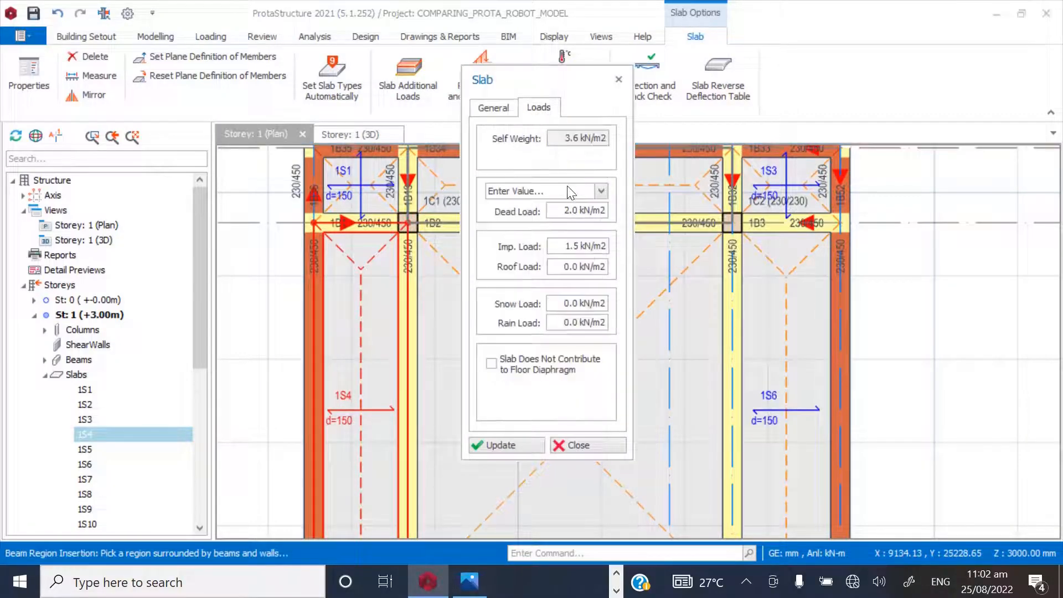
click(562, 212)
text(5.68)
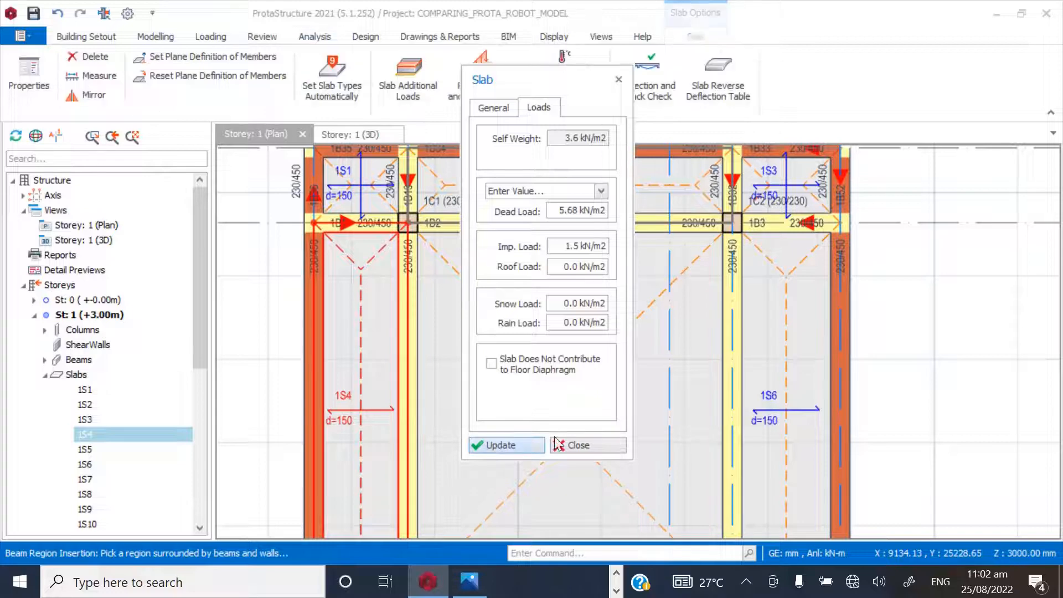
click(498, 445)
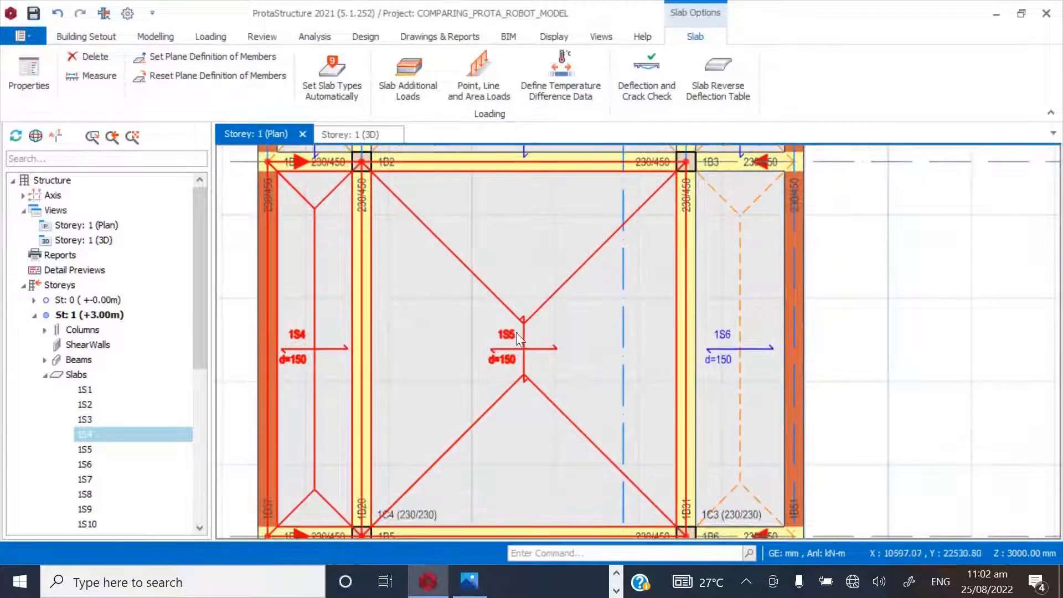
- Select only slab 1S5 and open its load properties
click(510, 332)
right_click(509, 331)
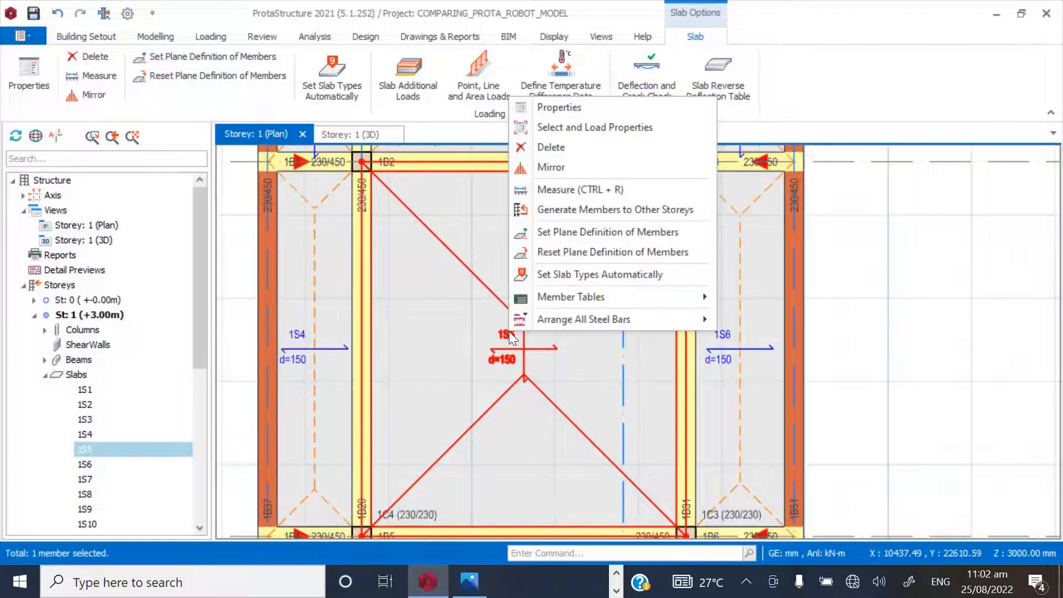
click(560, 107)
click(539, 107)
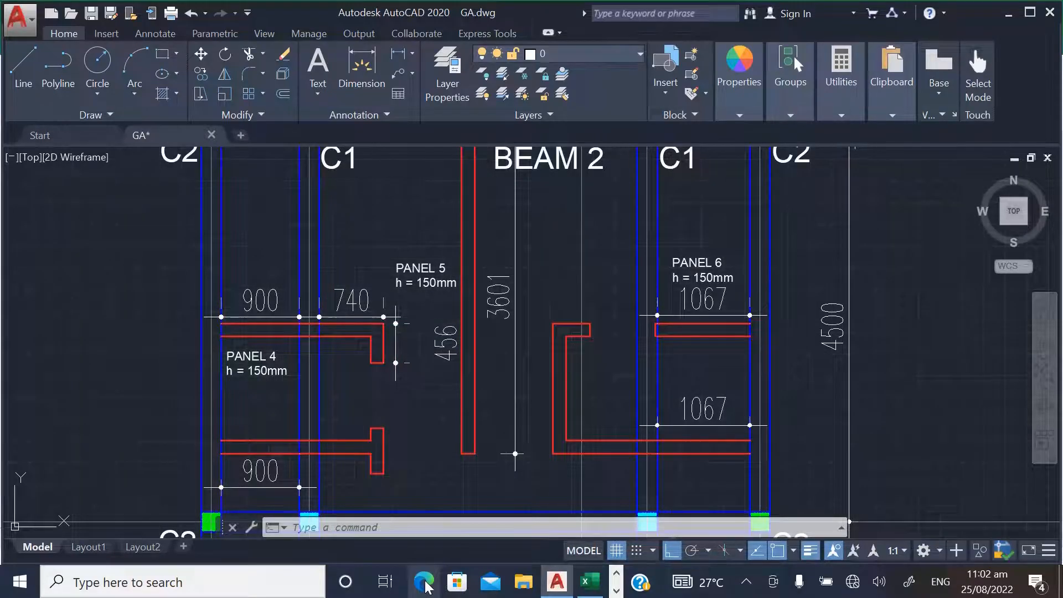
- Examine panel 5's partition walls in the AutoCAD general arrangement and look up its total dead load in the Excel sheet
scroll(400, 398, down, 3)
scroll(440, 298, up, 3)
scroll(447, 325, down, 3)
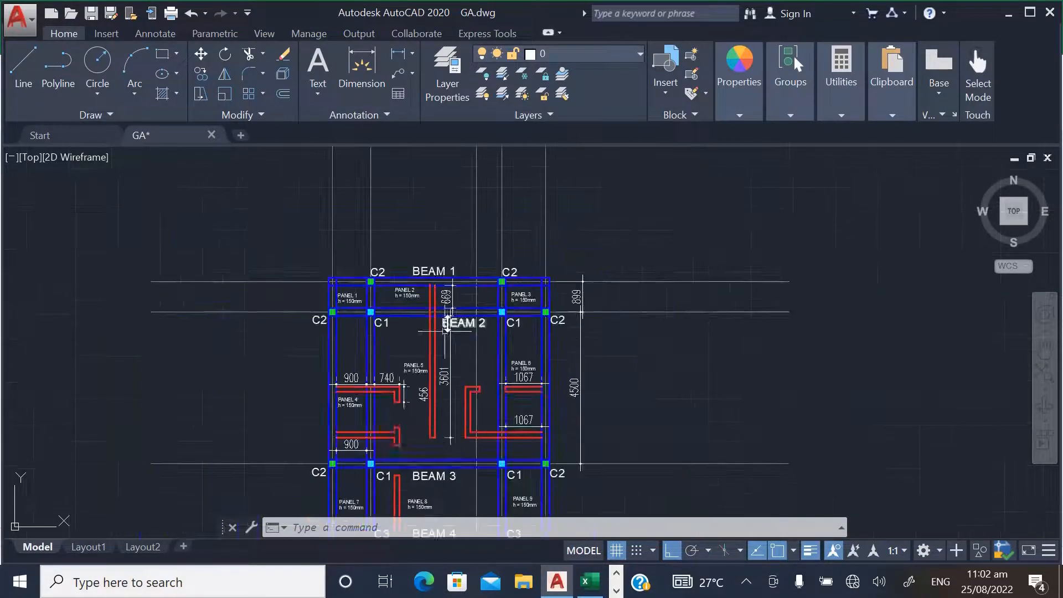
scroll(410, 430, up, 4)
scroll(381, 377, down, 2)
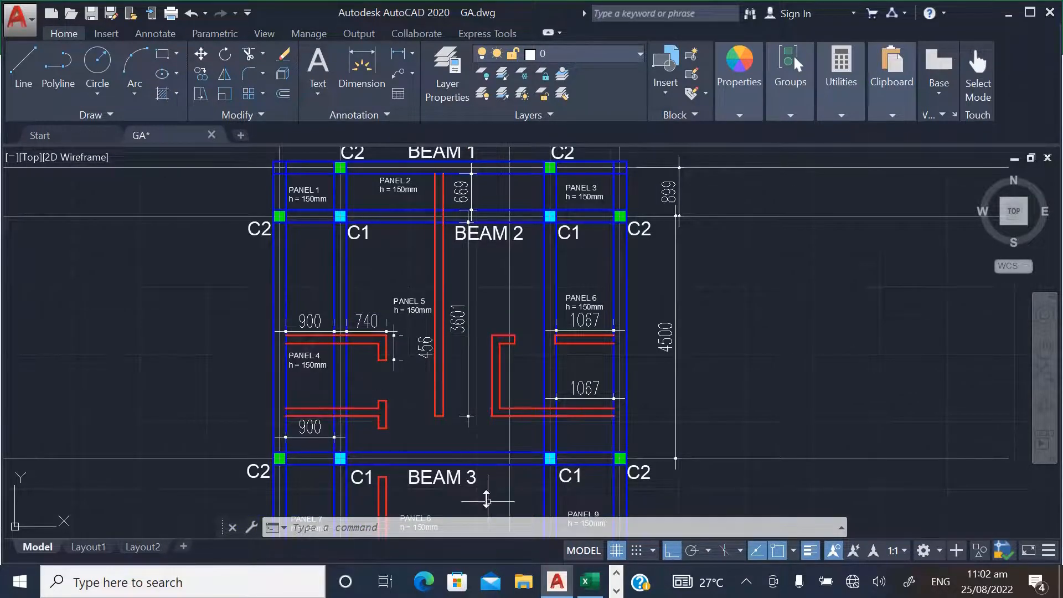
click(590, 582)
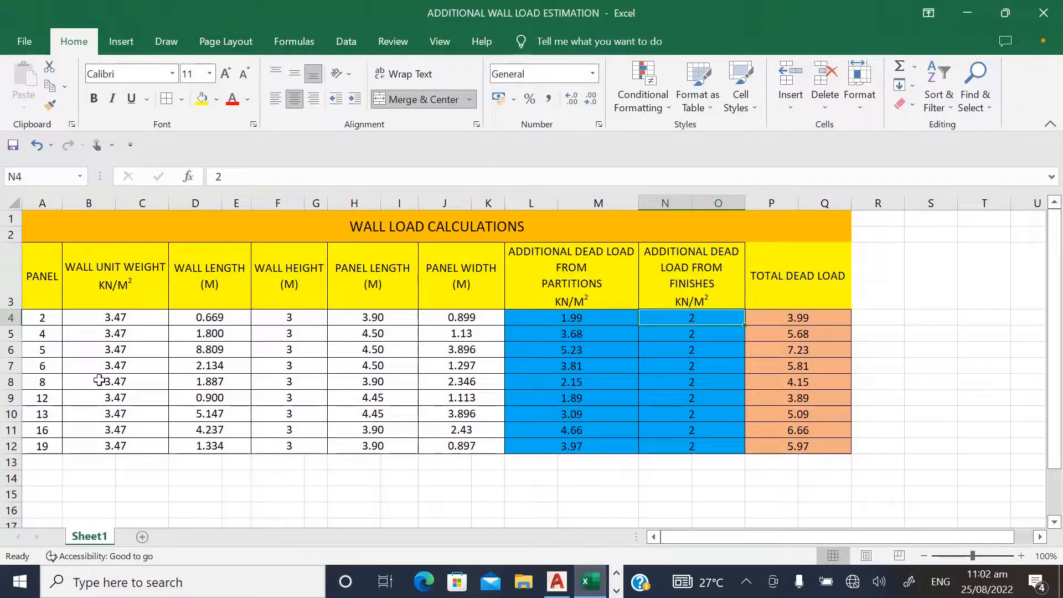
click(793, 354)
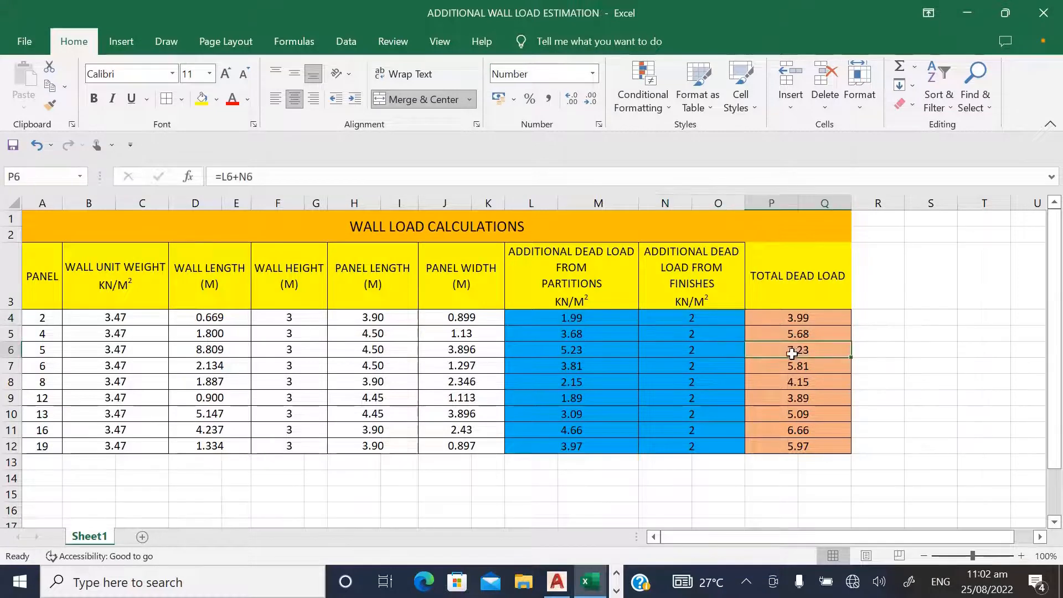
- Return to ProtaStructure, update slab 1S5 with a dead load of 7.23 kN/m2, and deselect it
click(557, 582)
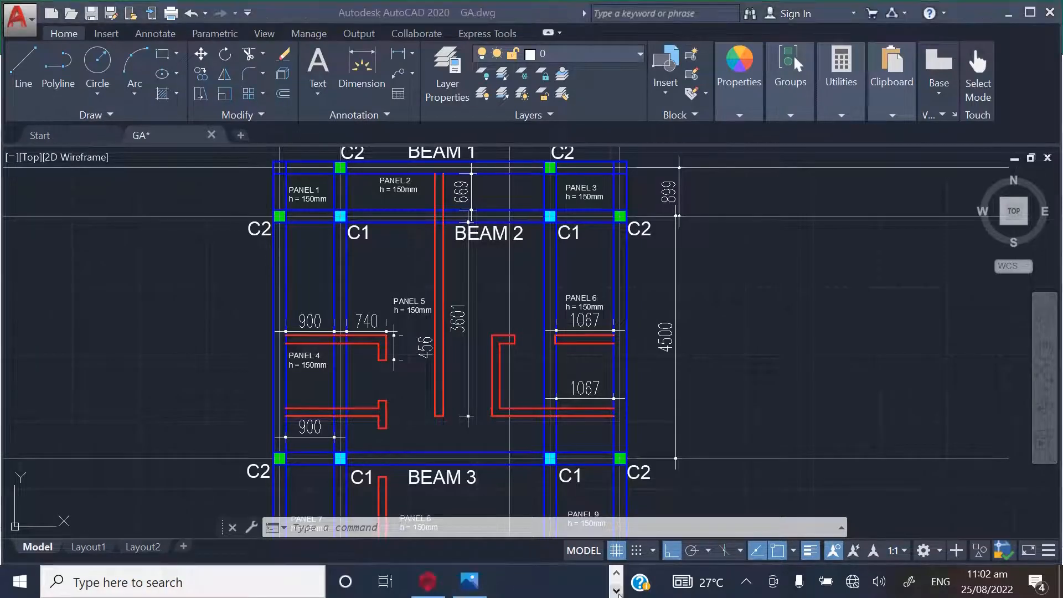
click(427, 581)
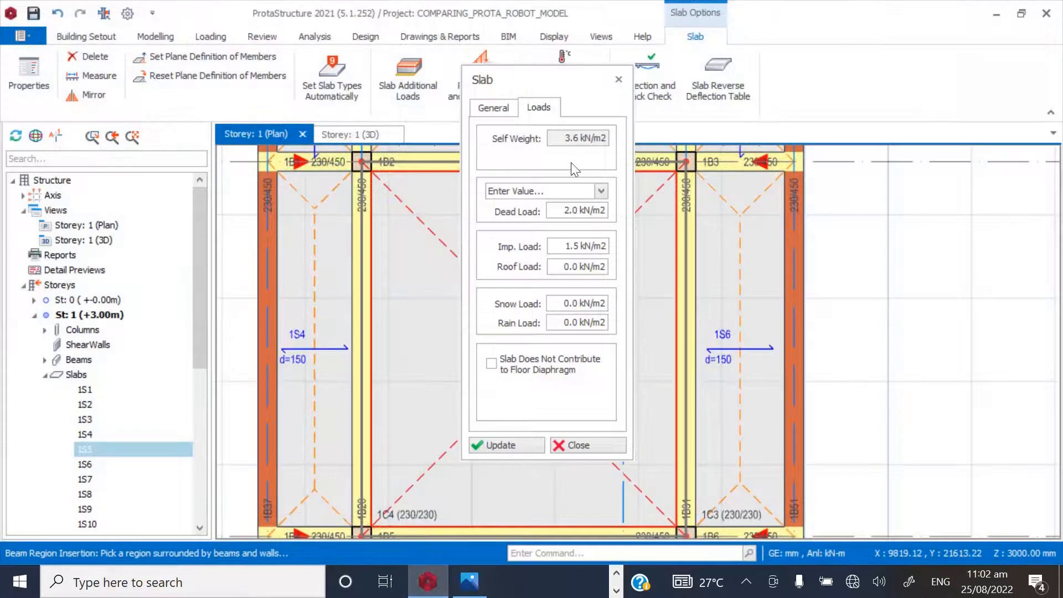
drag(559, 214, 624, 217)
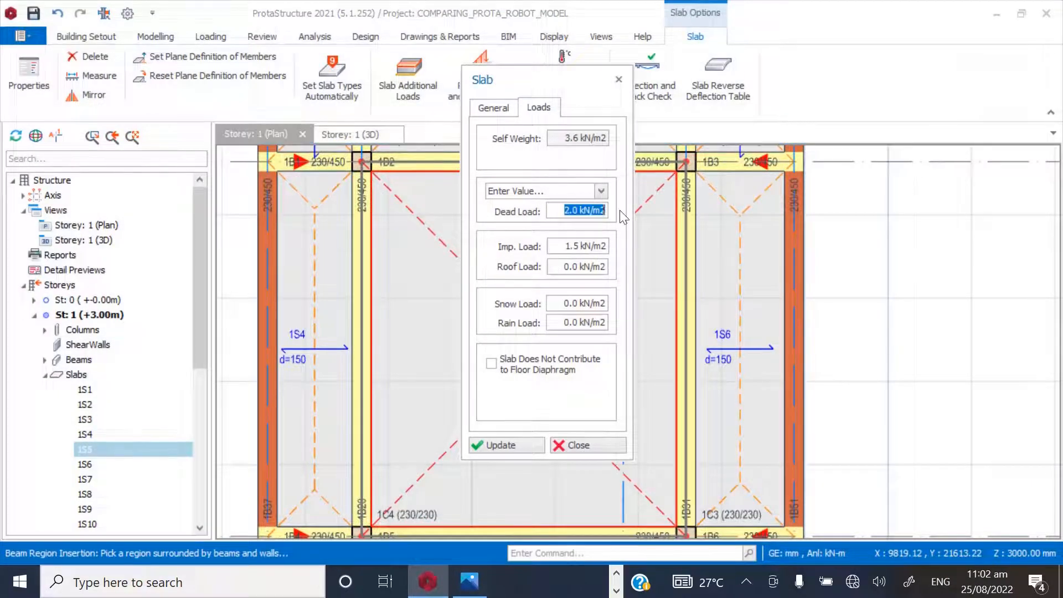
text(7.23)
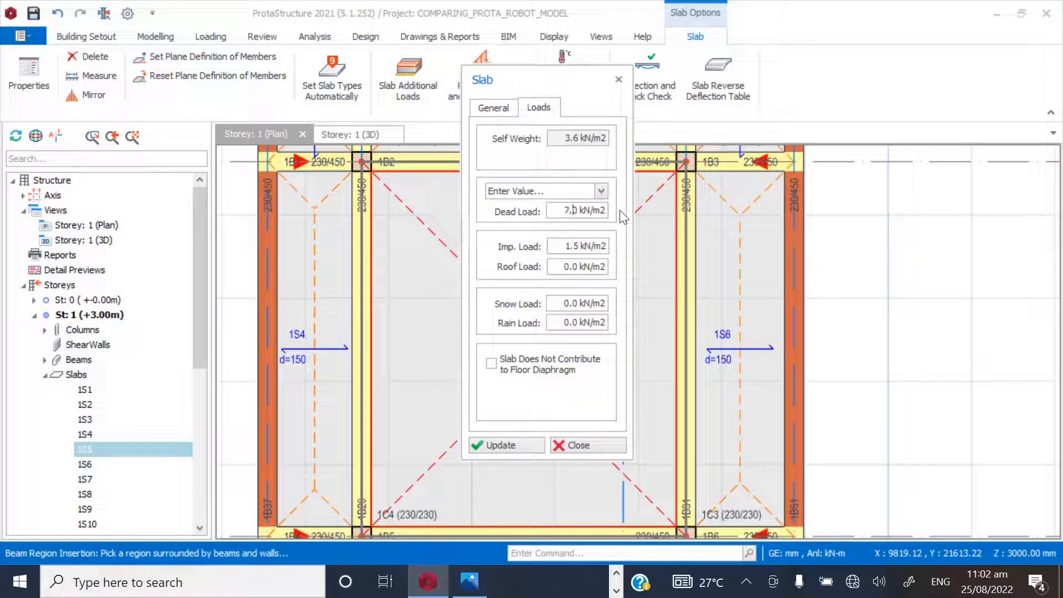
click(494, 445)
click(577, 444)
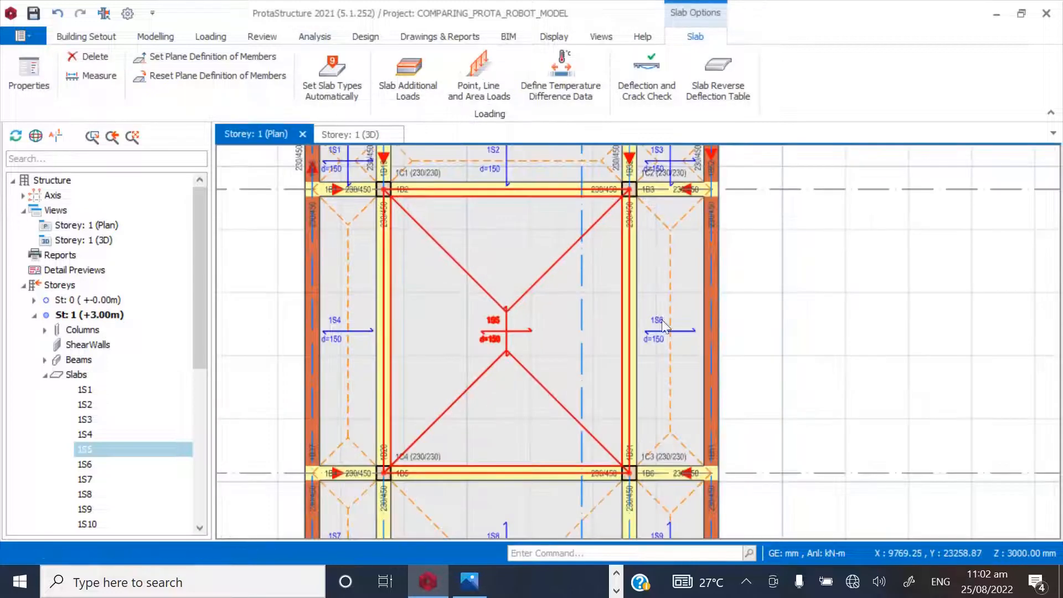
click(864, 327)
- Examine panel 6's partition walls in the AutoCAD general arrangement and look up its total dead load in the Excel sheet
scroll(749, 350, up, 2)
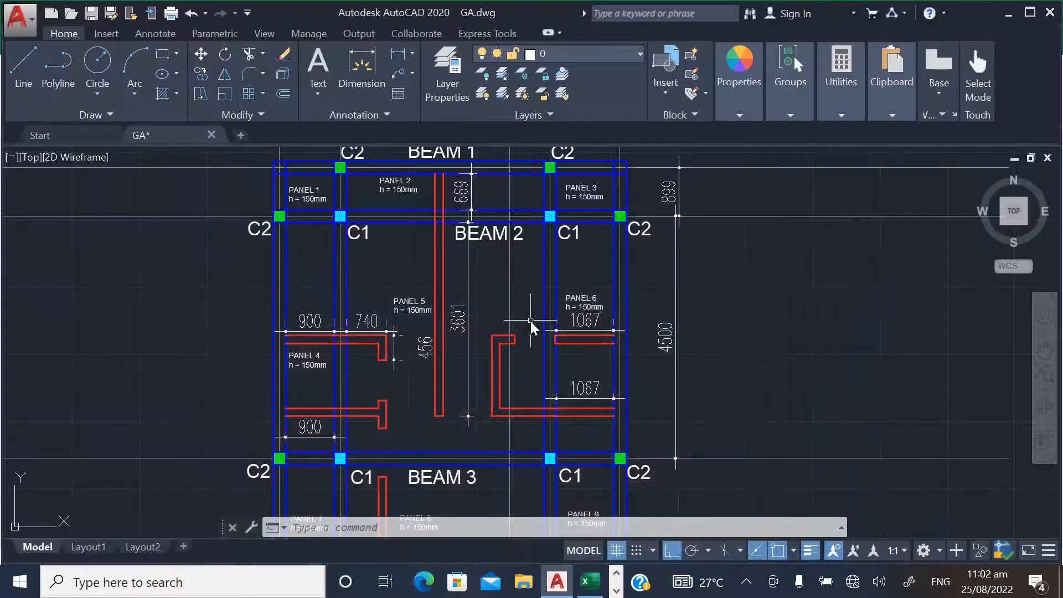
scroll(530, 327, up, 2)
click(590, 581)
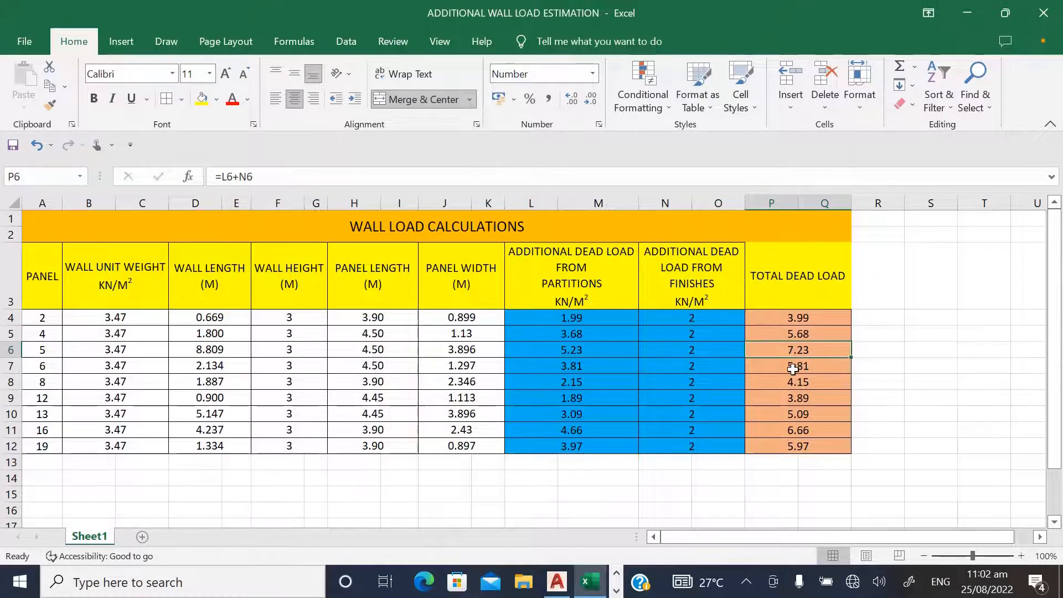
- Switch back to ProtaStructure and open the load properties of slab 1S6
click(557, 581)
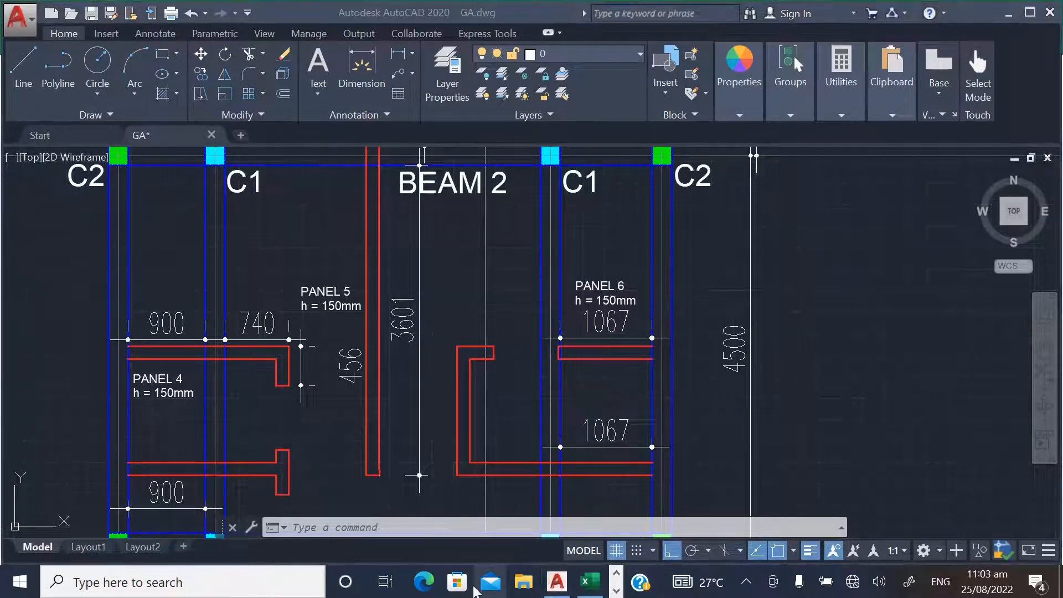
click(616, 591)
click(430, 583)
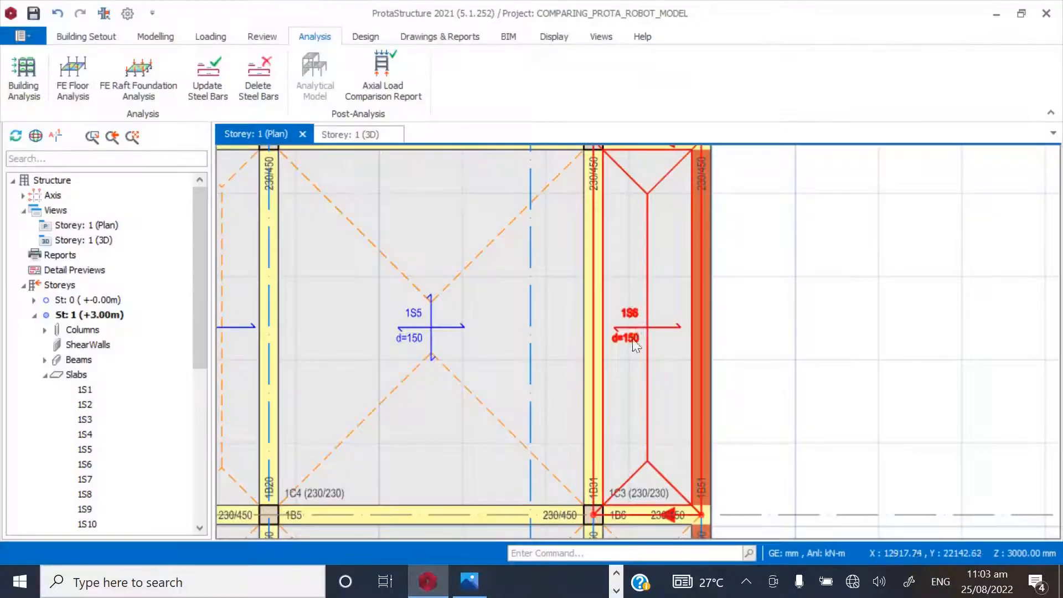
click(636, 318)
right_click(637, 318)
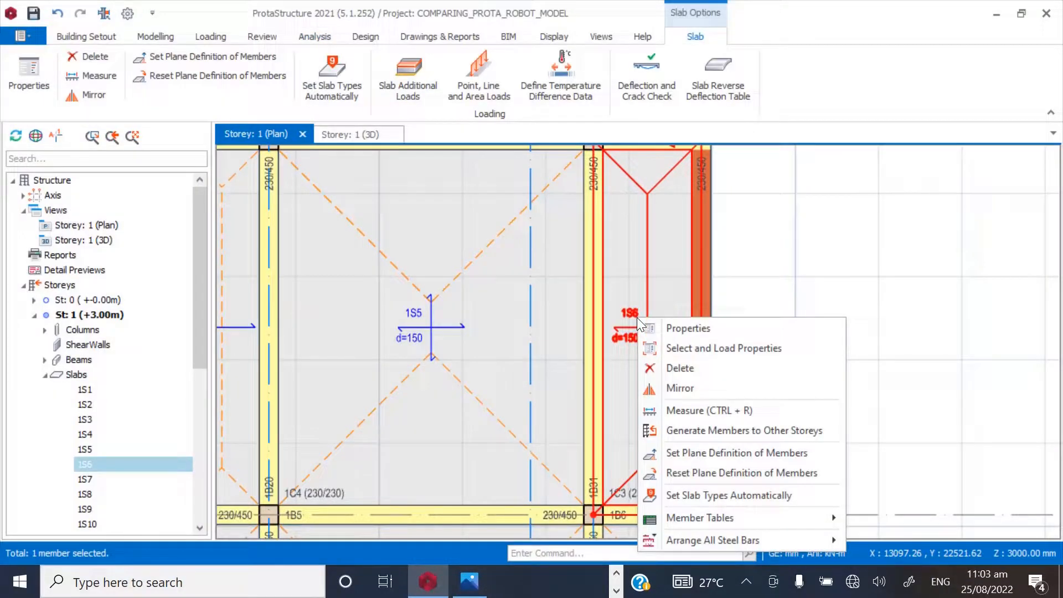
click(682, 328)
click(538, 107)
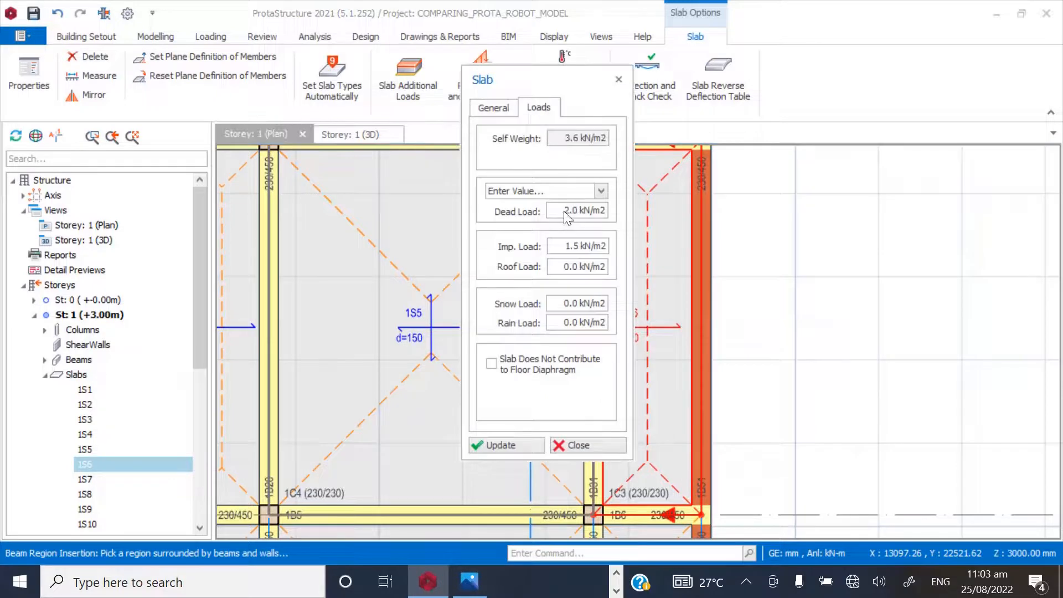
click(559, 213)
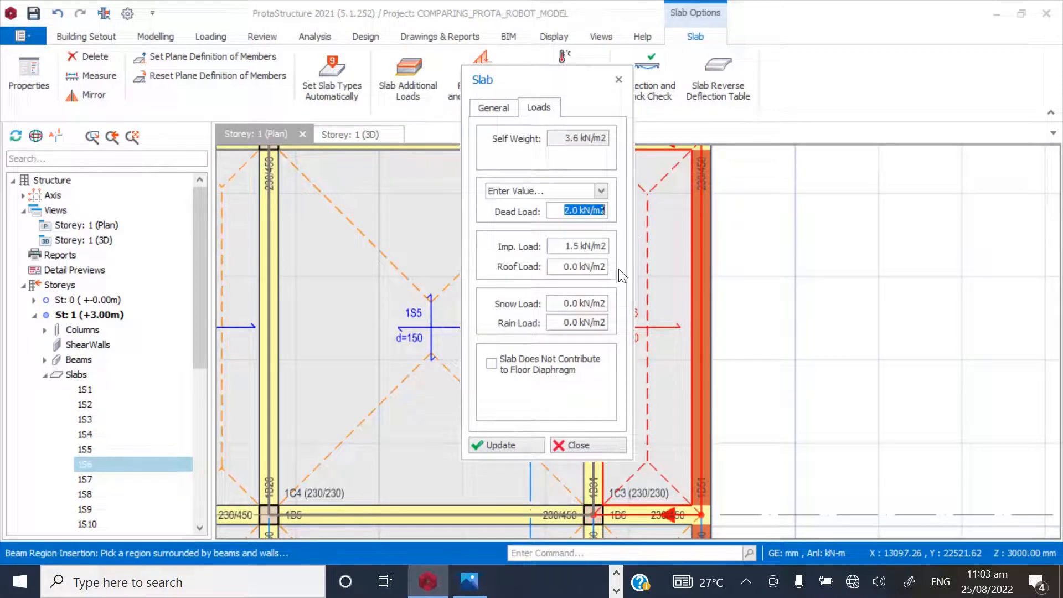
- Recheck the total dead load for panel 6 in the Excel wall load sheet
click(429, 588)
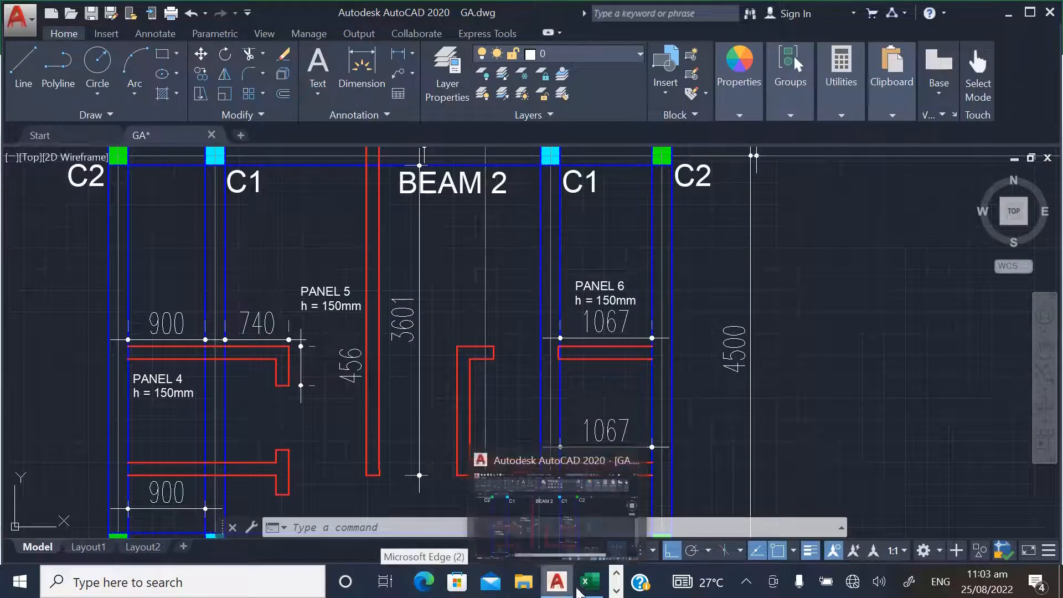
click(588, 587)
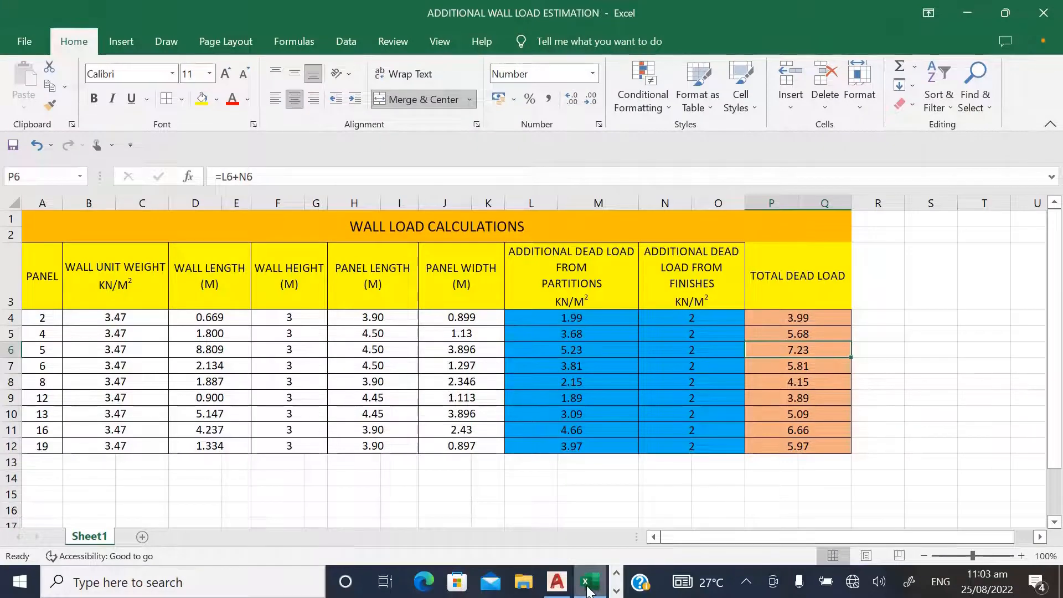
click(588, 591)
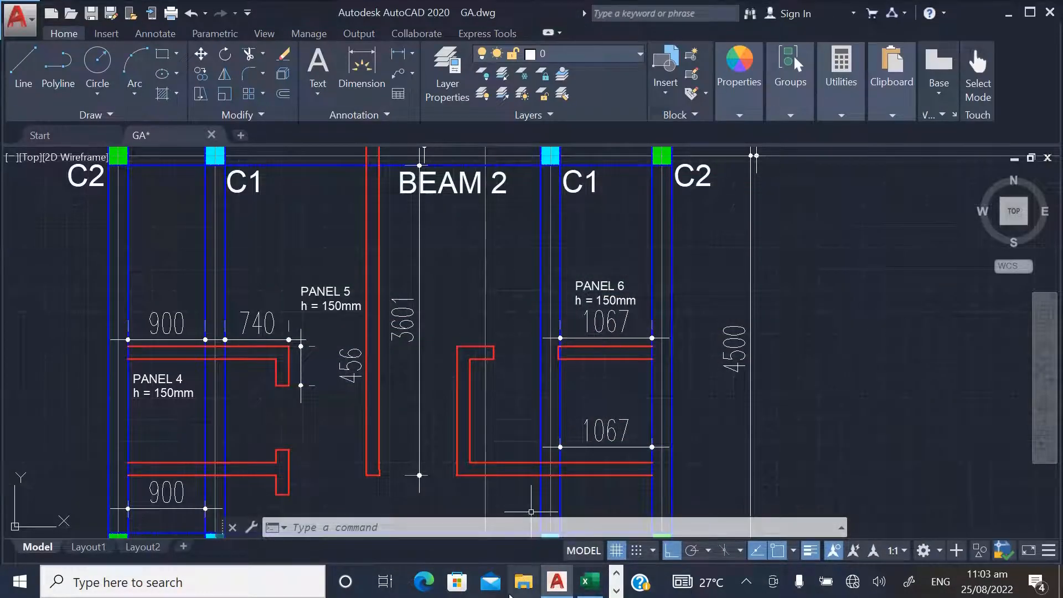
- Return to ProtaStructure, update slab 1S6 with a dead load of 5.81 kN/m2, and deselect it
click(617, 591)
click(435, 589)
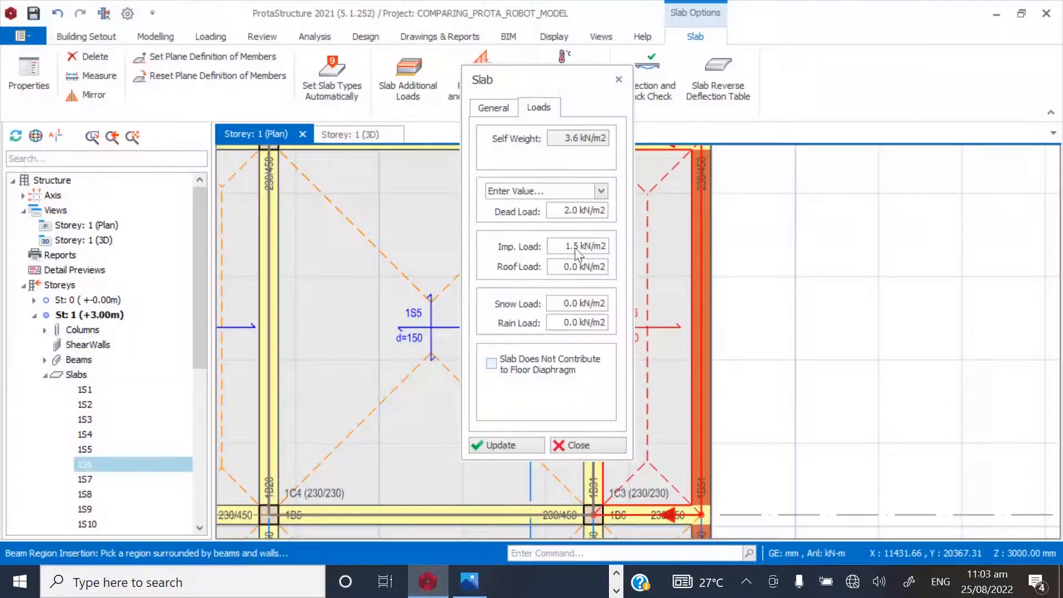
click(559, 211)
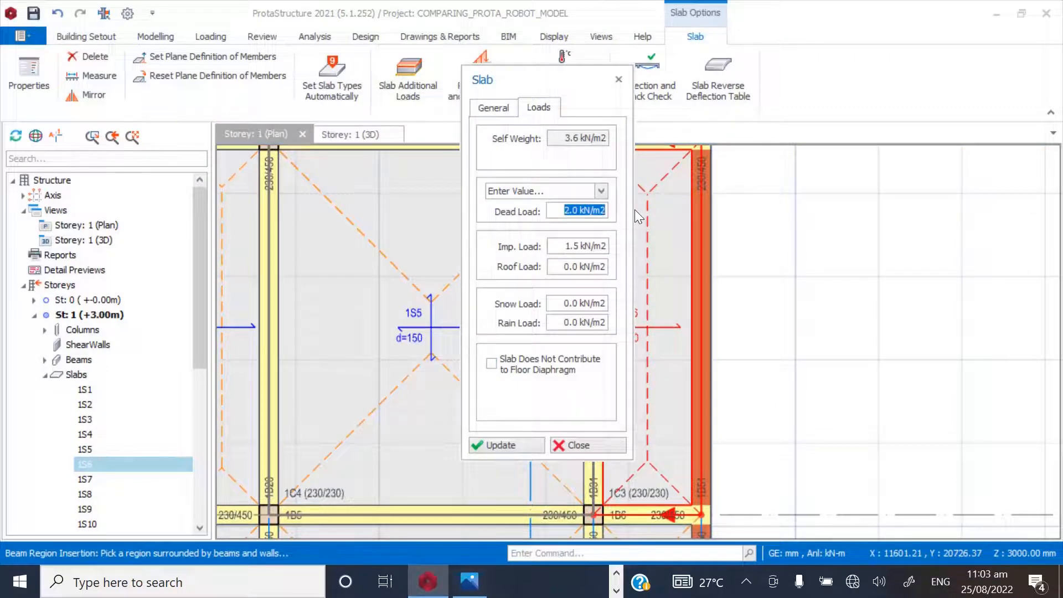
text(5)
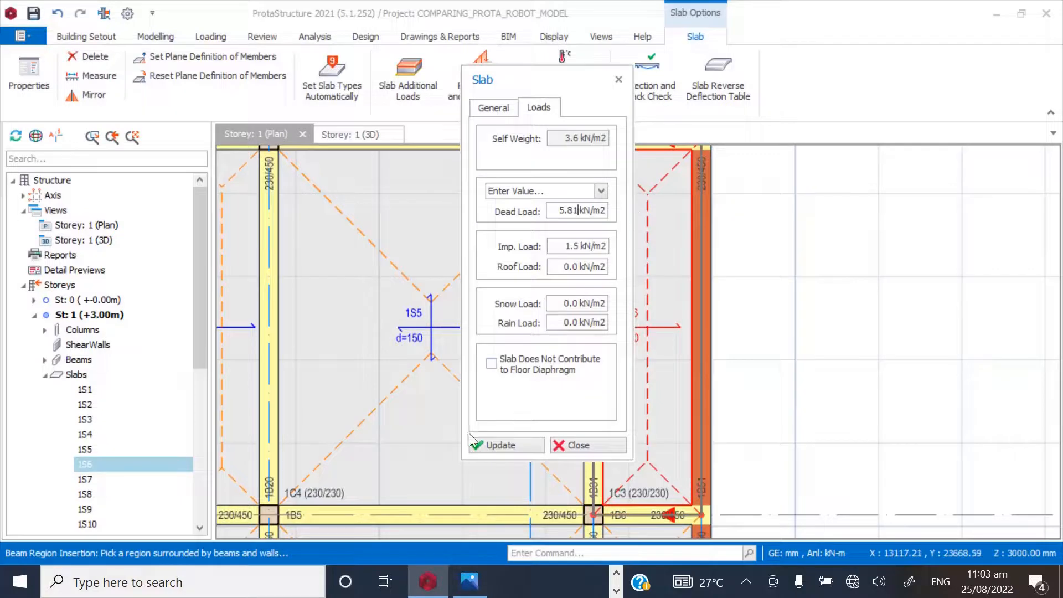
click(490, 445)
click(570, 444)
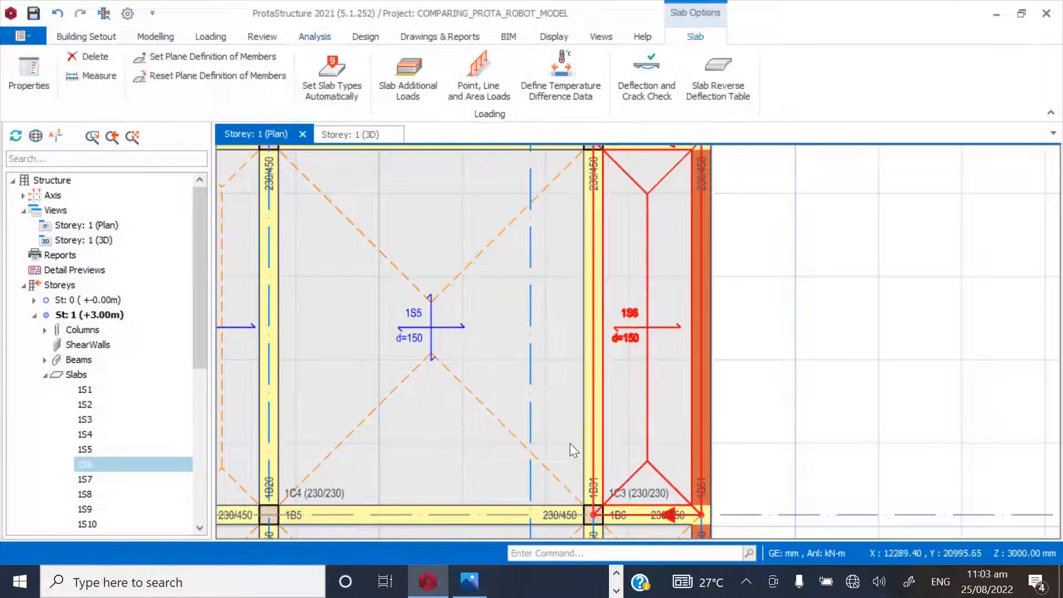
scroll(560, 181, down, 5)
click(713, 241)
- Examine panel 8's partition wall in the AutoCAD general arrangement and look up its total dead load in the Excel sheet
scroll(598, 235, up, 3)
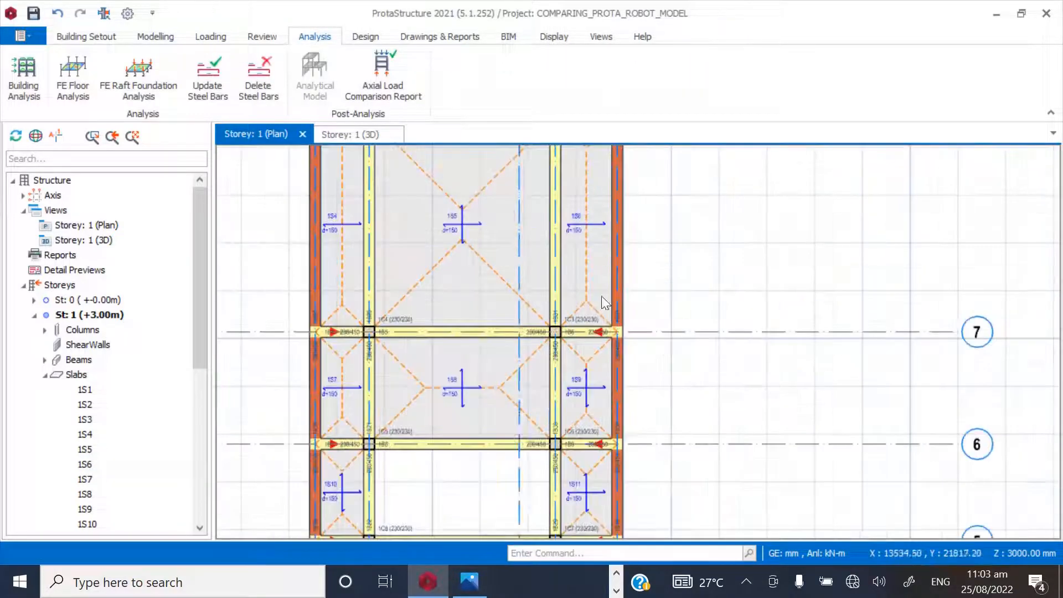
click(385, 581)
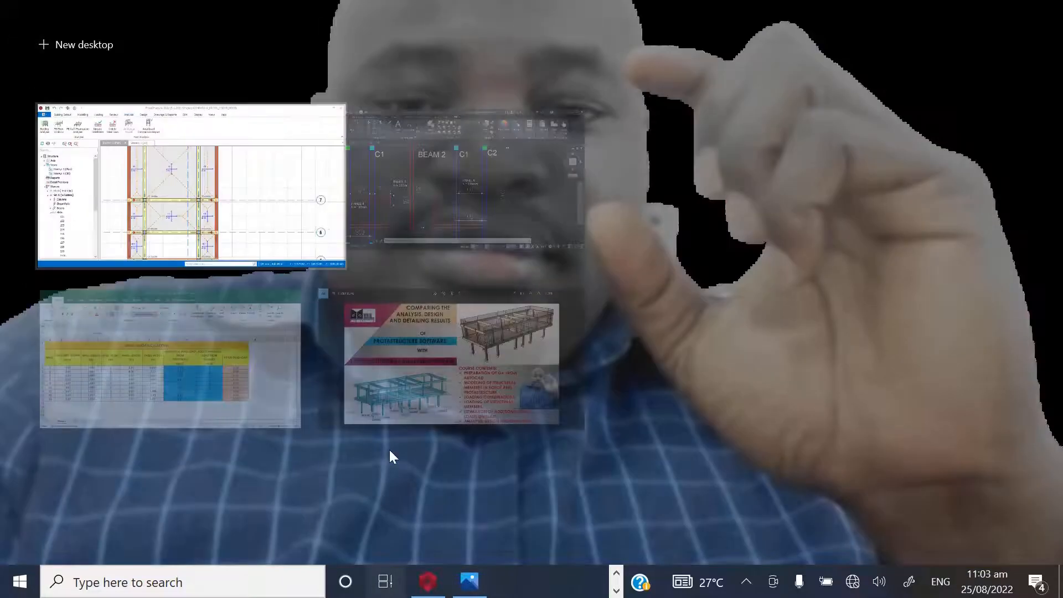
click(390, 212)
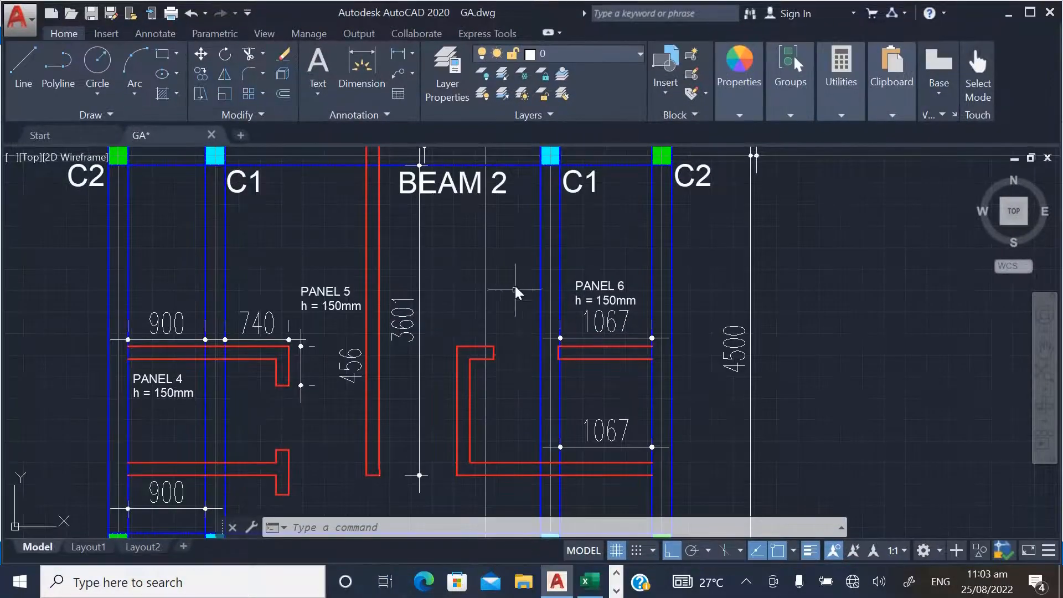
scroll(509, 264, down, 5)
scroll(470, 366, up, 6)
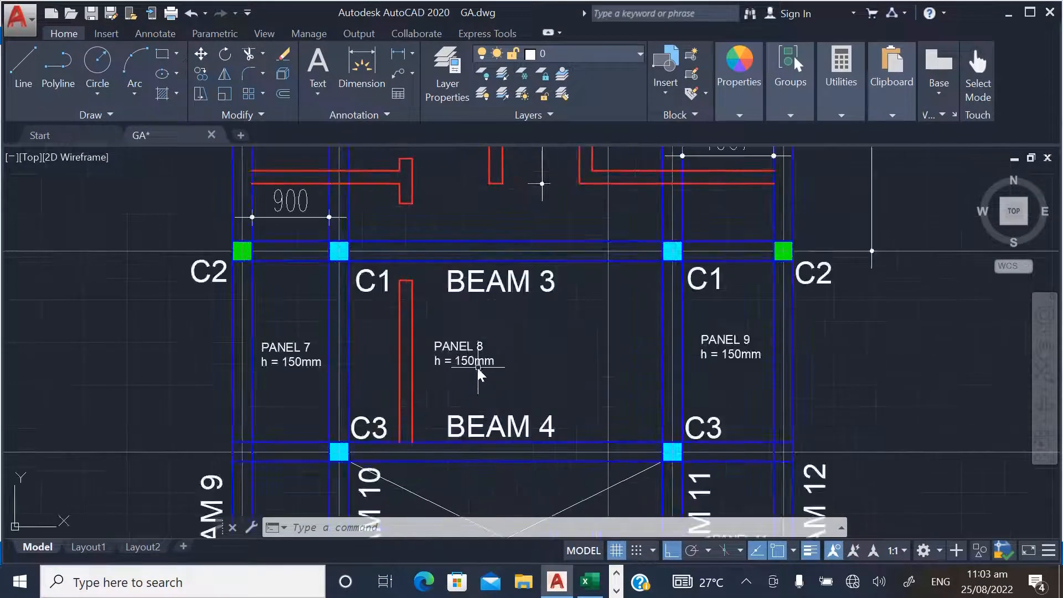
click(601, 593)
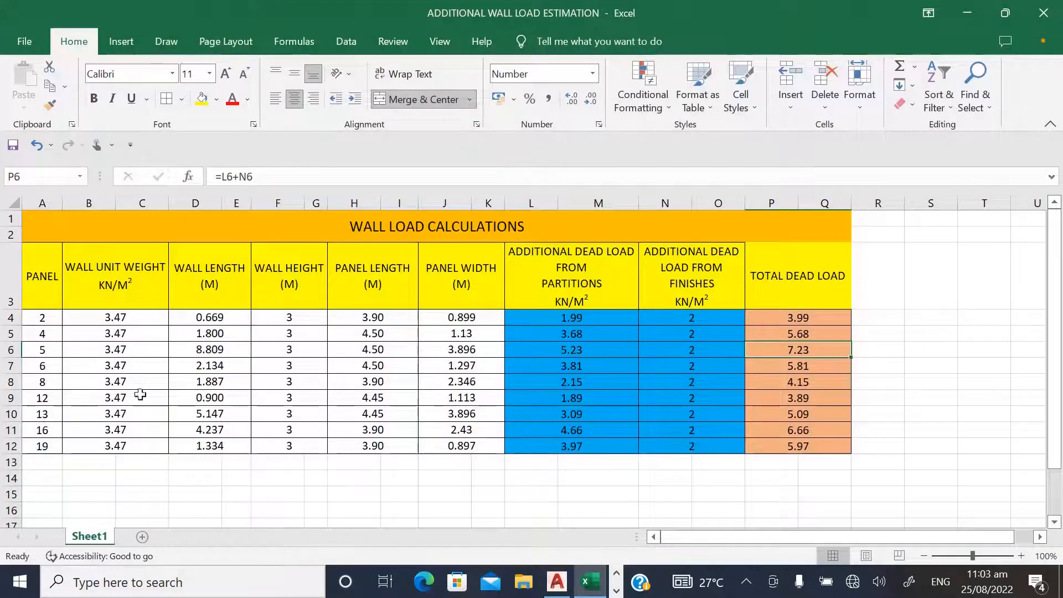
click(803, 382)
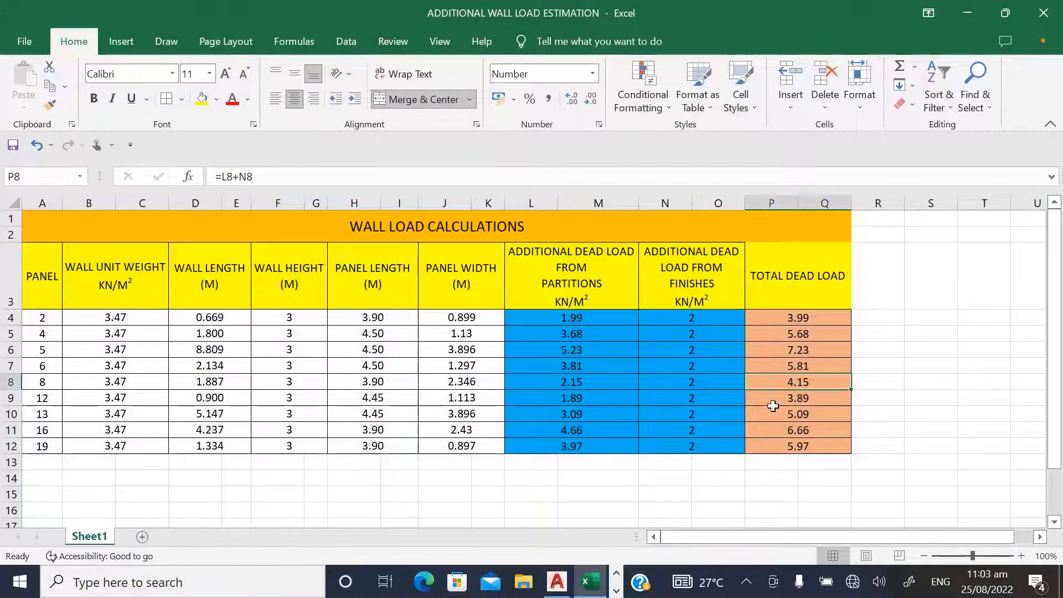
- Switch back to ProtaStructure and open the load properties of slab 1S8
click(617, 590)
click(427, 583)
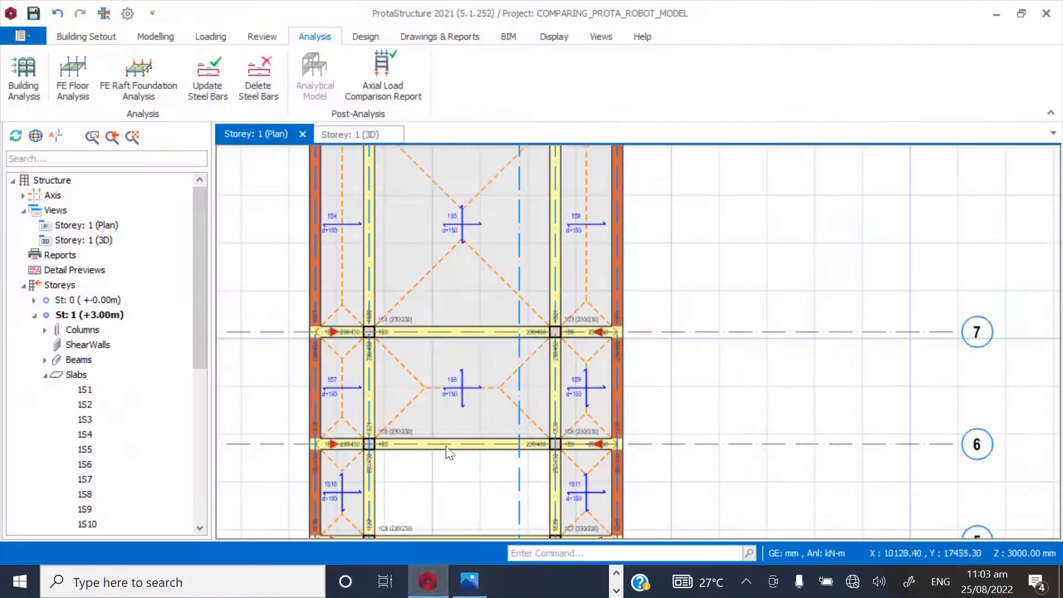
scroll(468, 344, down, 2)
scroll(469, 343, up, 3)
right_click(465, 347)
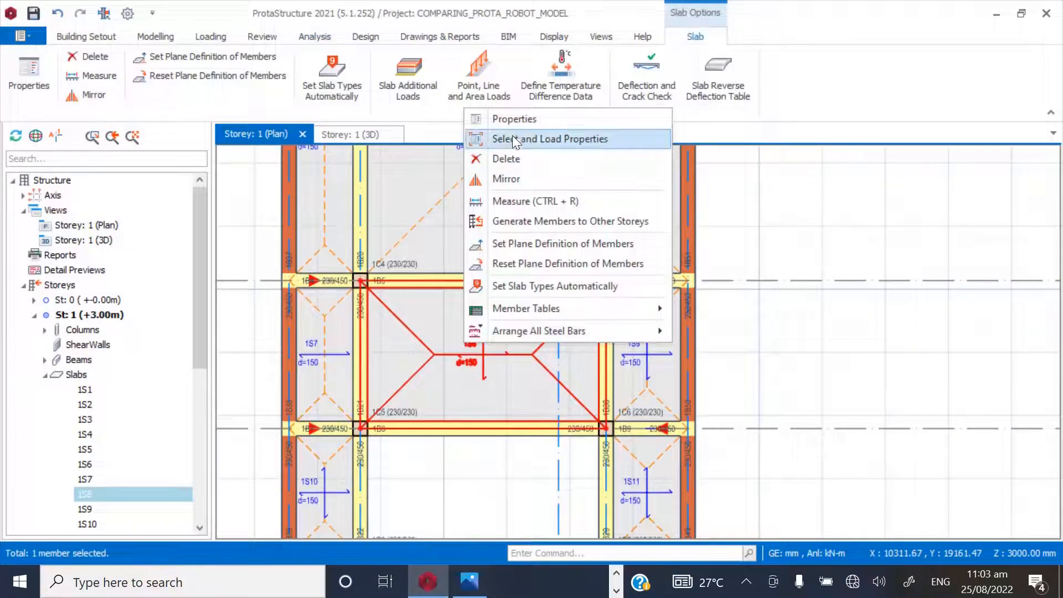
click(514, 118)
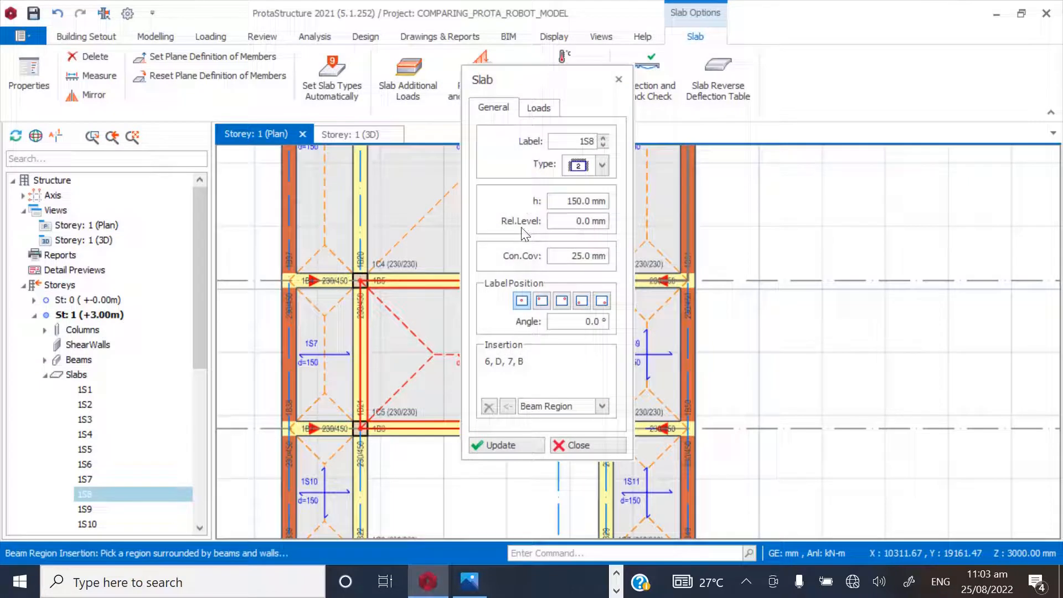
click(533, 117)
- Update slab 1S8 with a dead load of 4.15 kN/m2 and deselect it
drag(565, 211, 629, 214)
text(4.14 kN/m2)
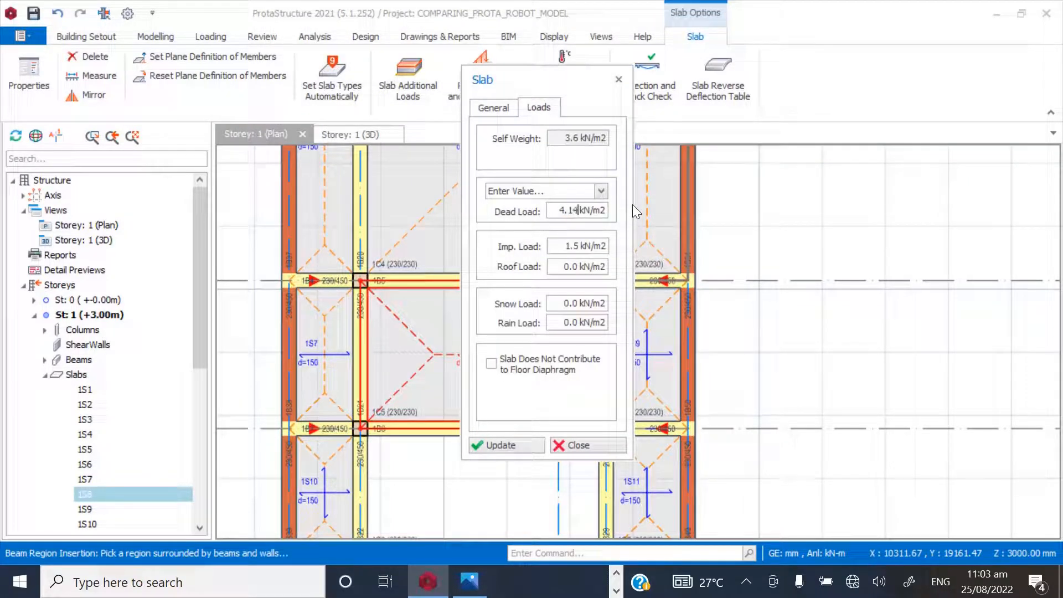
key(BackSpace)
text(5)
click(504, 445)
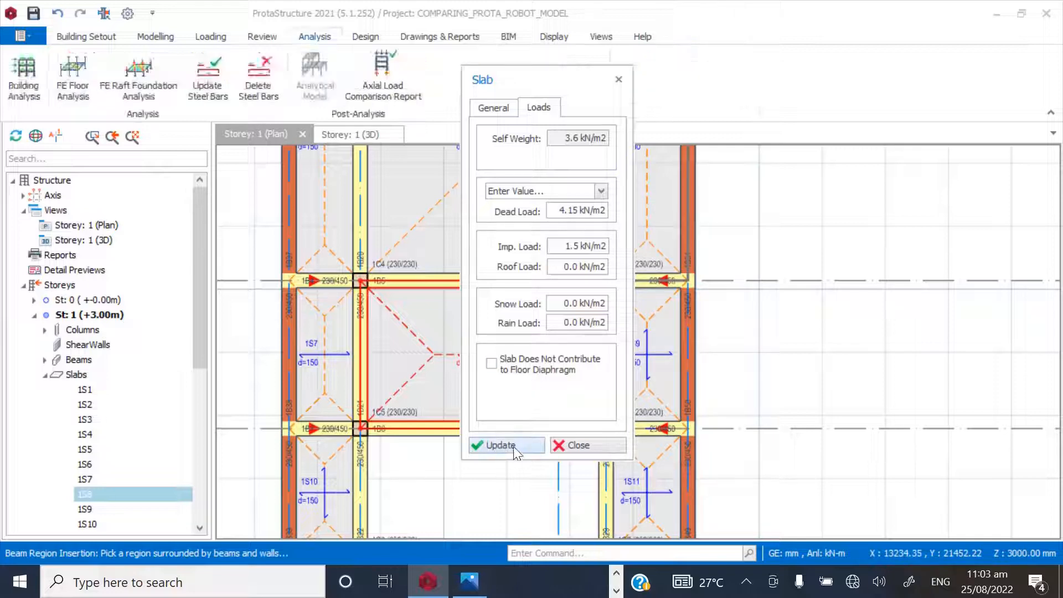
click(571, 445)
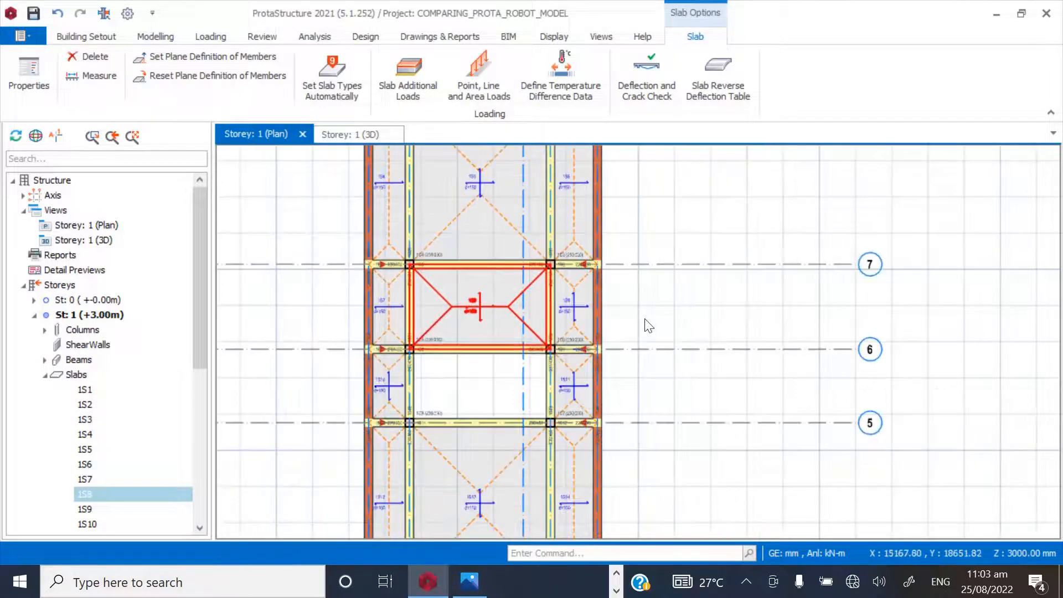
click(645, 320)
- Examine the partition walls of panels 12 and 13 in AutoCAD and consult their total dead loads in the Excel sheet
click(617, 570)
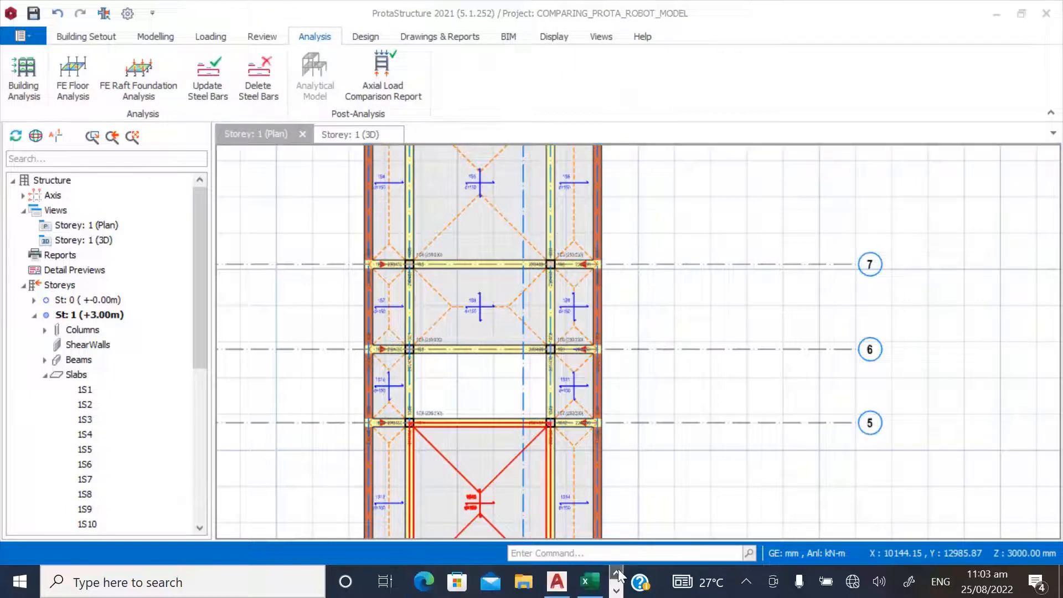
click(556, 581)
scroll(429, 320, down, 5)
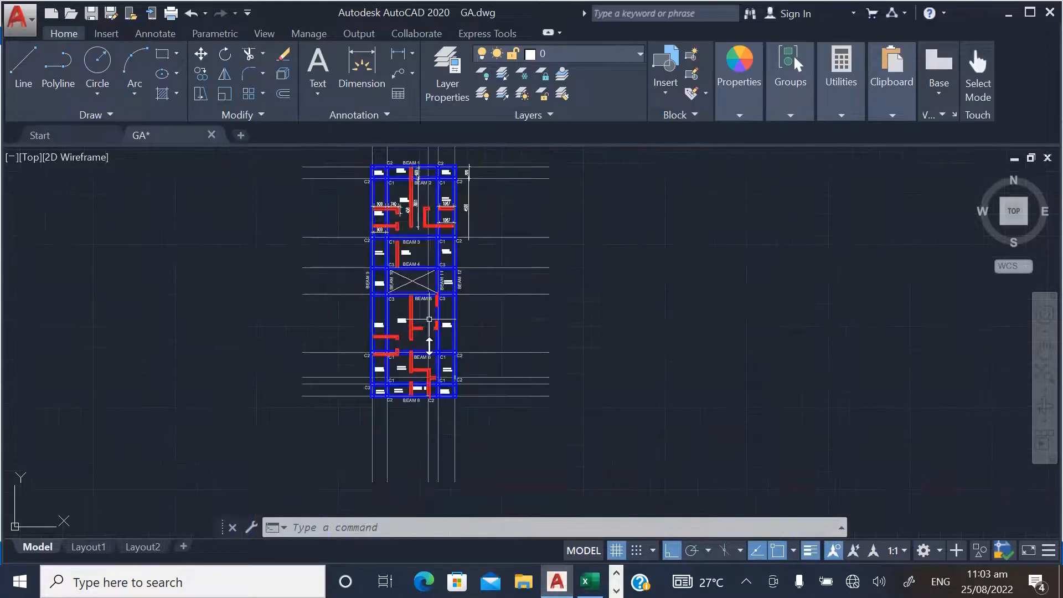
scroll(429, 319, up, 10)
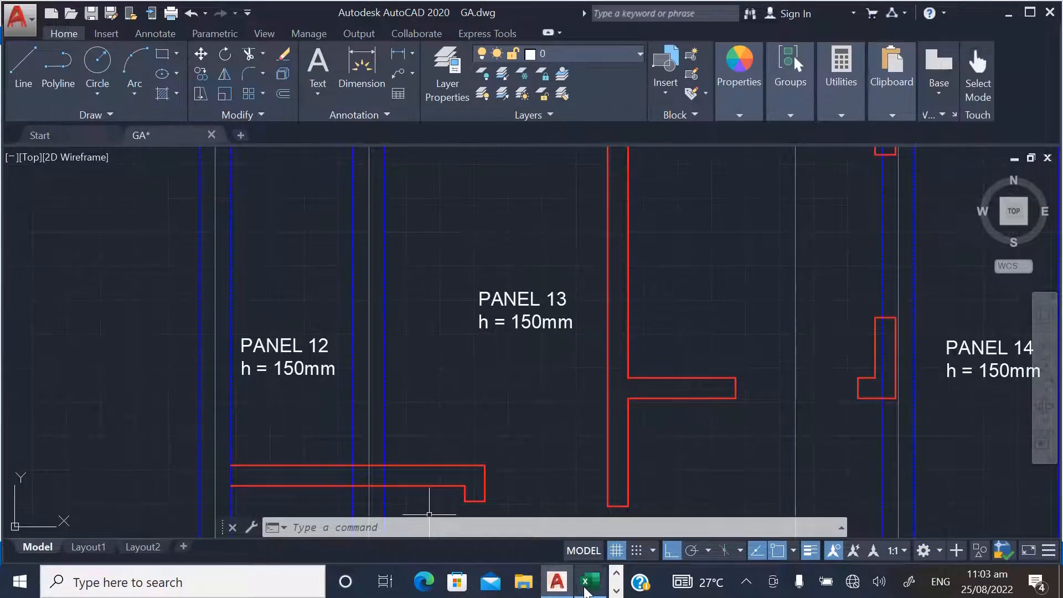
click(587, 590)
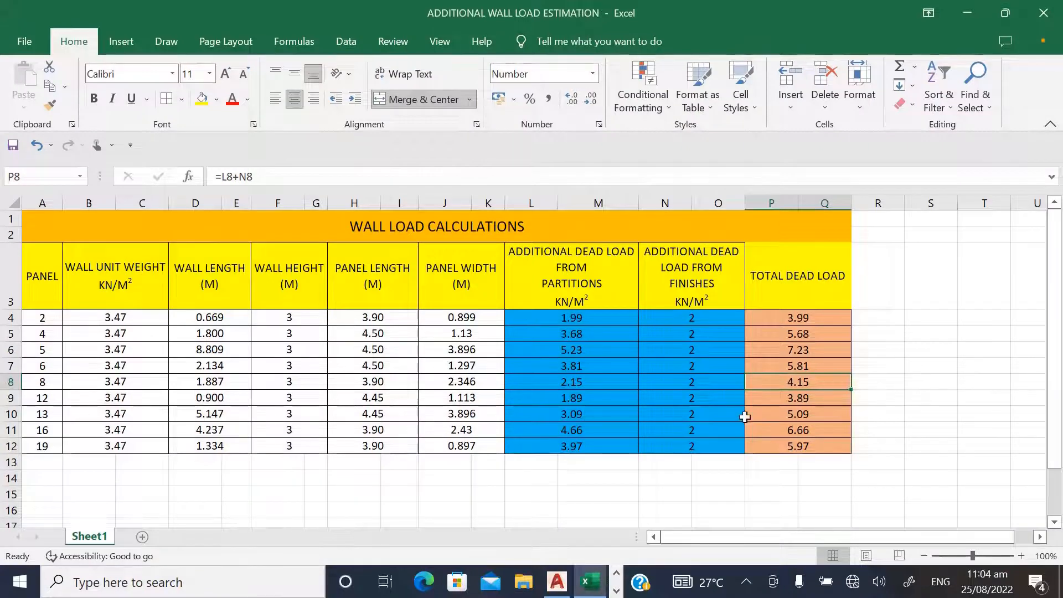
- Check panel 12's total dead load in the Excel sheet and open the load properties of slab 1S12 in ProtaStructure
click(813, 400)
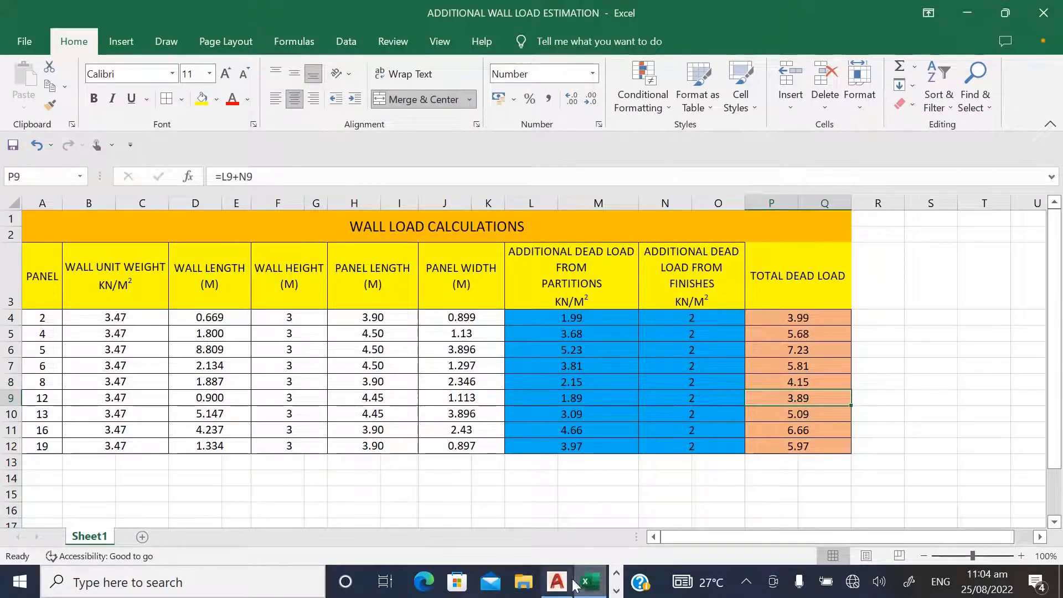
click(427, 582)
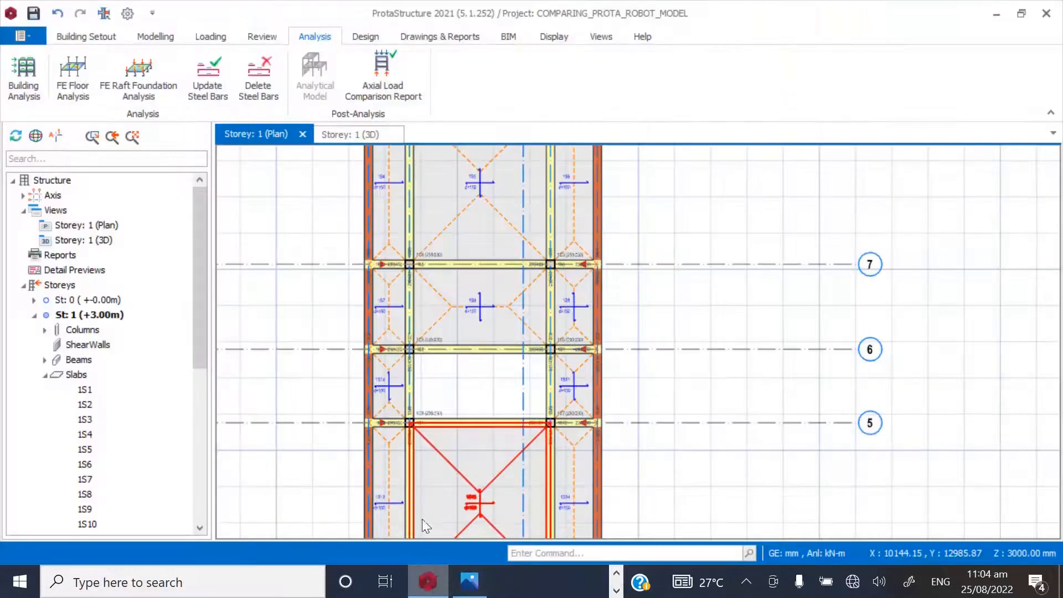
scroll(410, 388, up, 4)
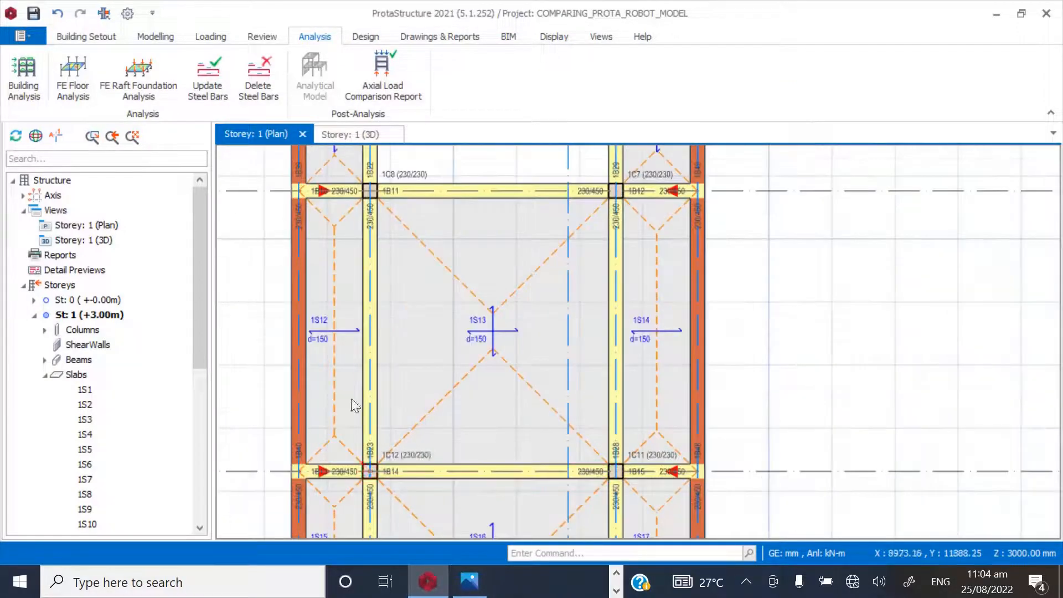
click(311, 333)
right_click(311, 334)
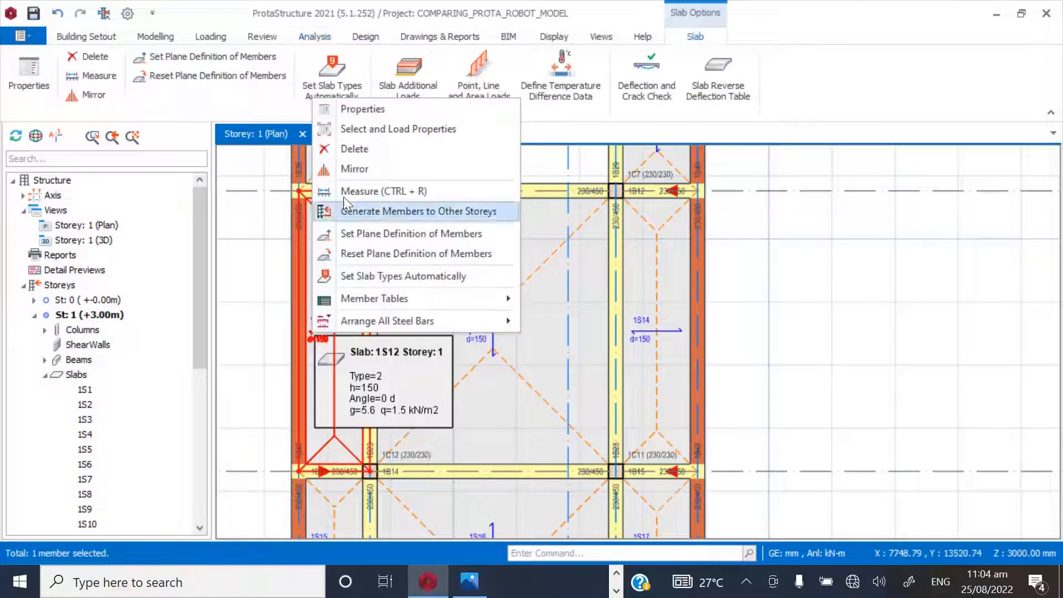
click(361, 109)
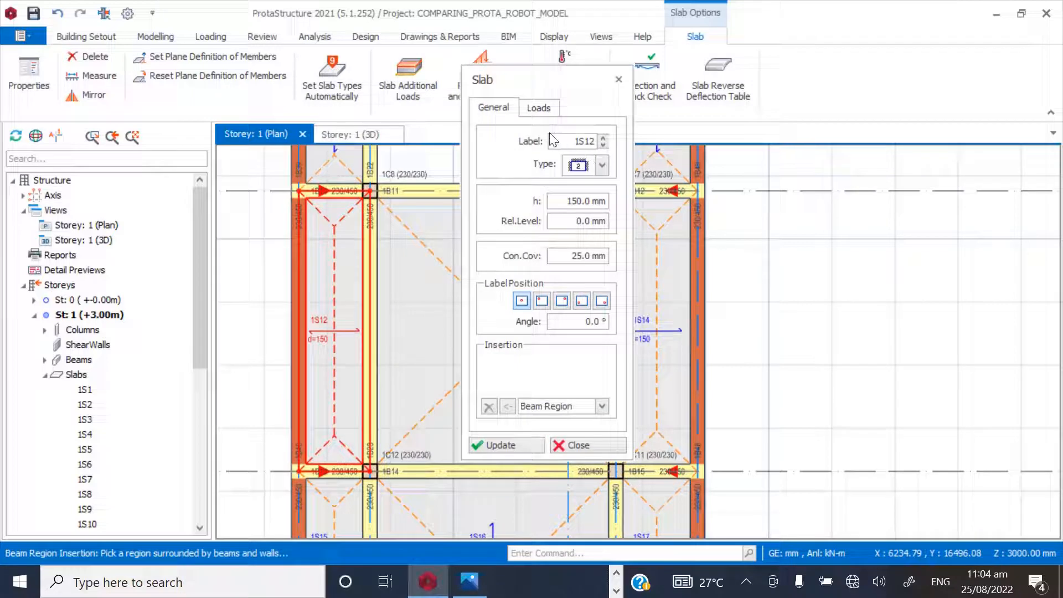
click(539, 108)
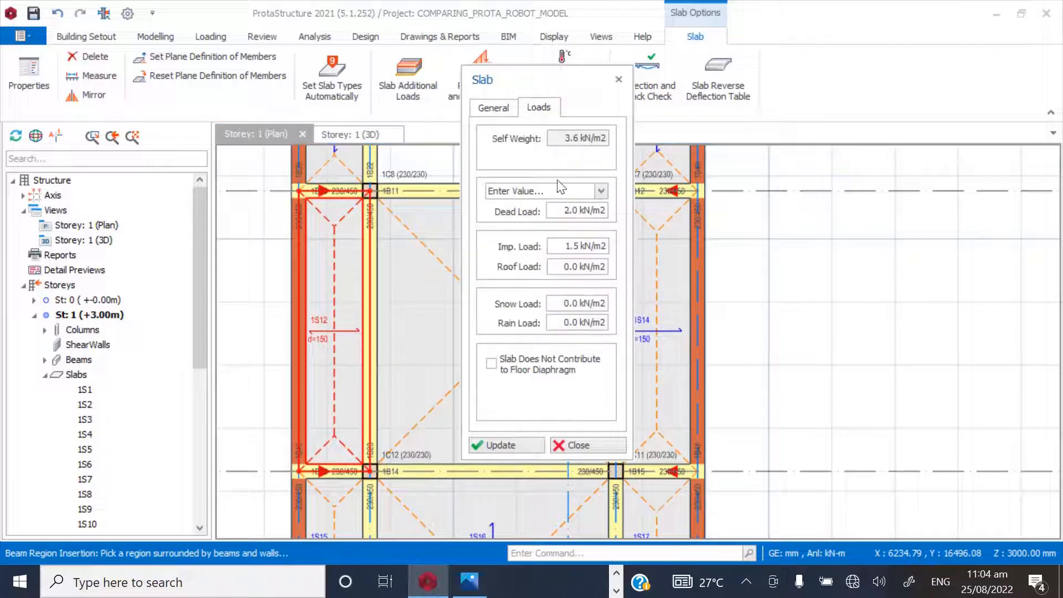
- Update slab 1S12 with a dead load of 3.89 kN/m2 and deselect it
click(557, 213)
text(3.89)
click(488, 446)
click(581, 445)
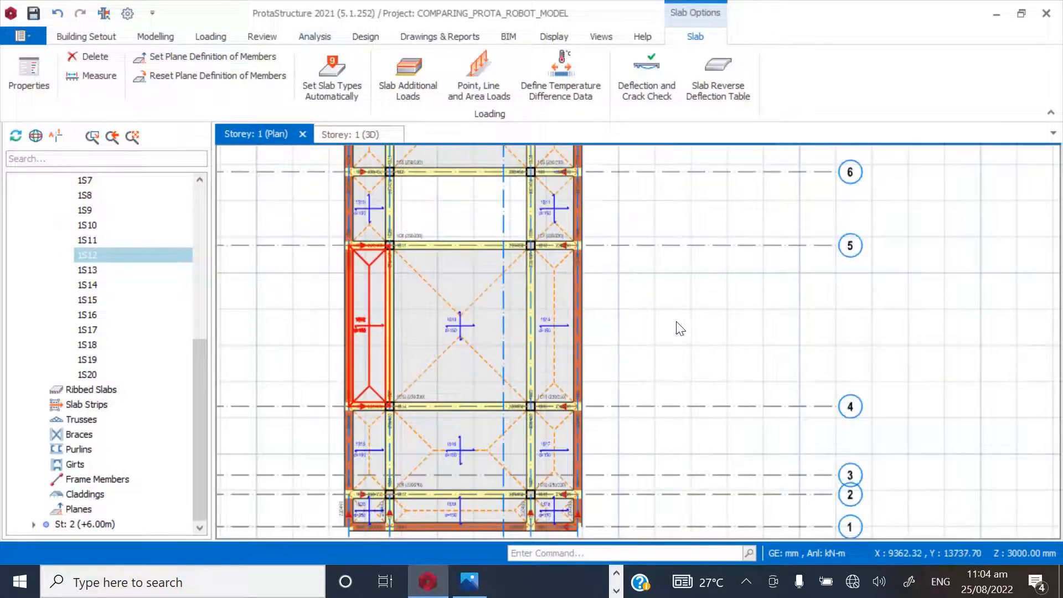
key(Escape)
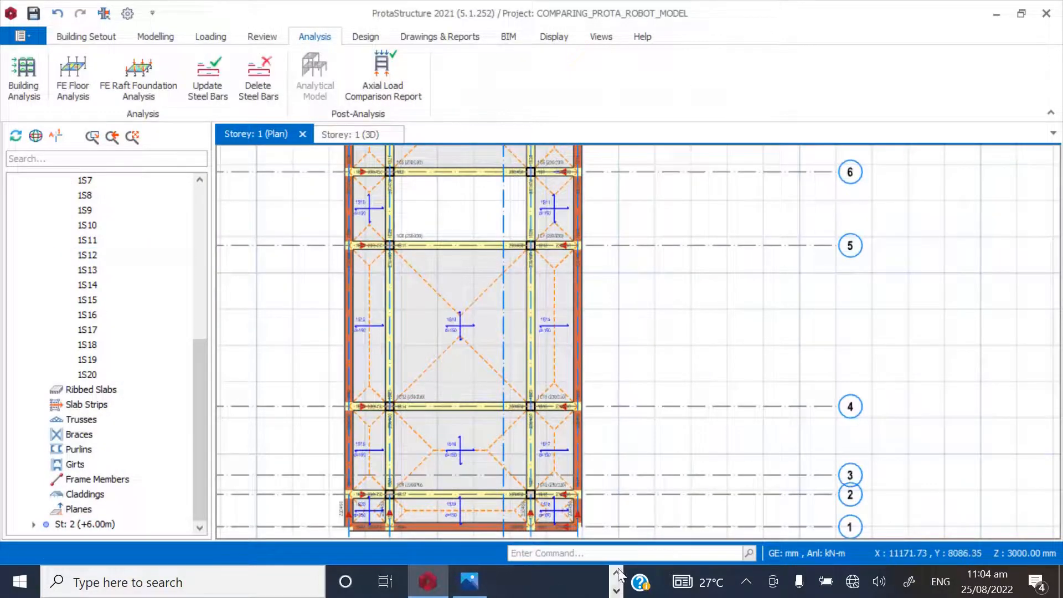
- Consult the wall load sheet in Excel and panel 13's partition walls in the AutoCAD general arrangement
click(590, 581)
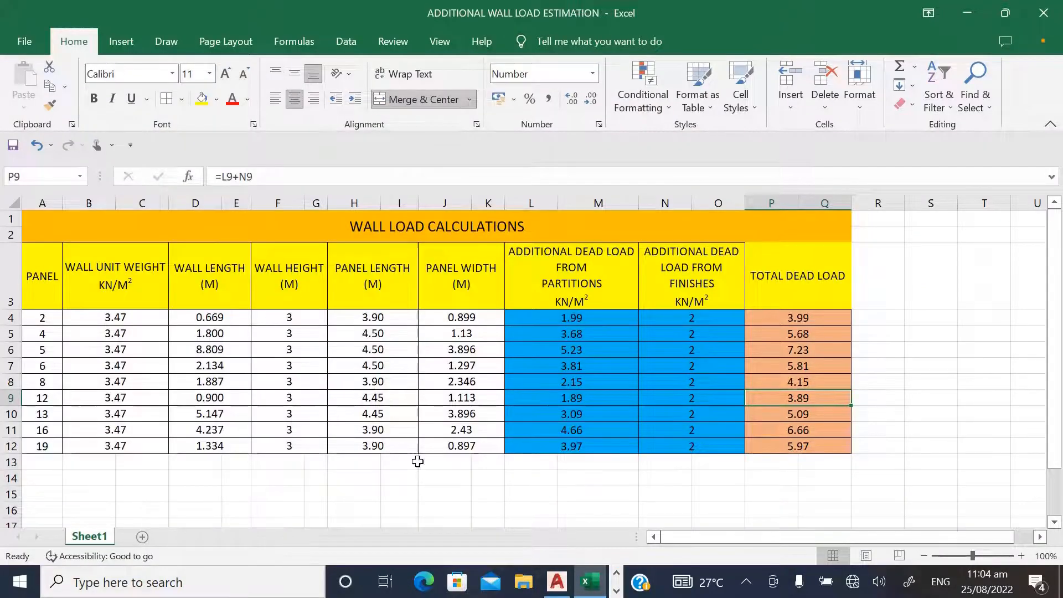
click(557, 581)
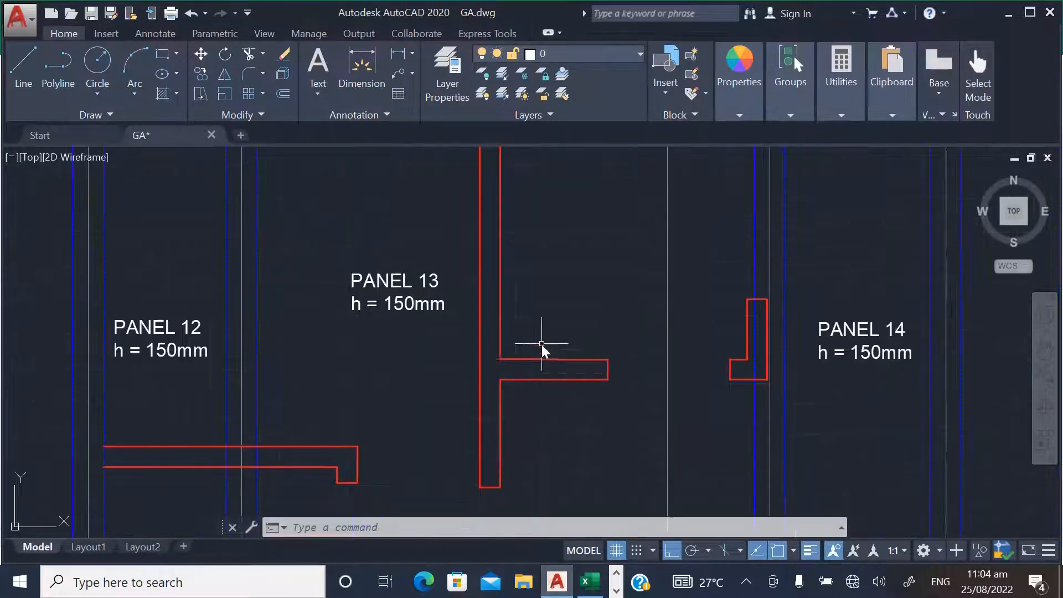
click(589, 581)
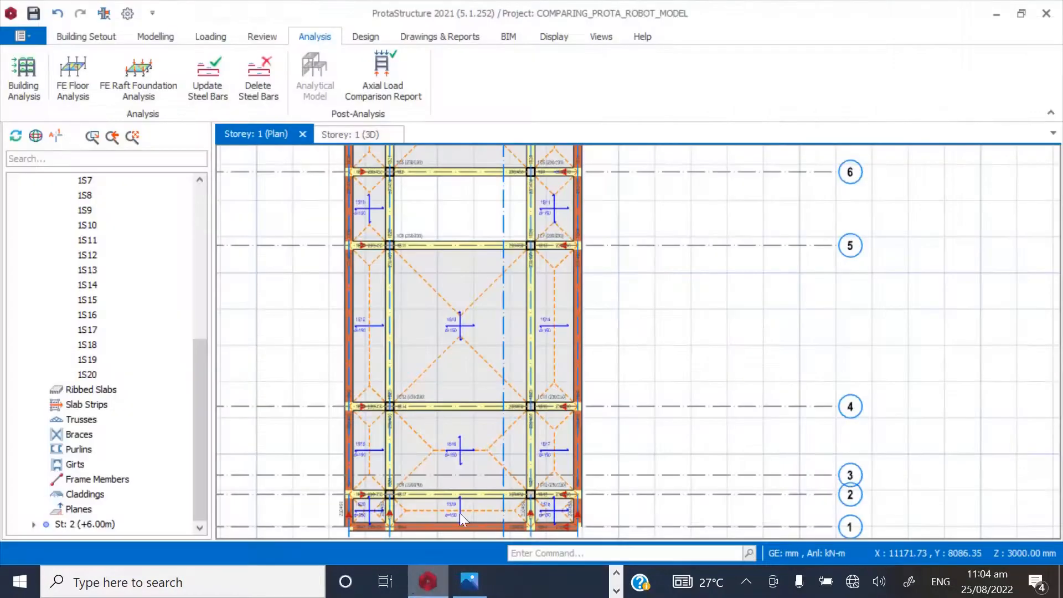
- Update slab 1S13 in ProtaStructure with a dead load of 5.09 kN/m2 and deselect it
click(464, 315)
right_click(464, 316)
click(500, 330)
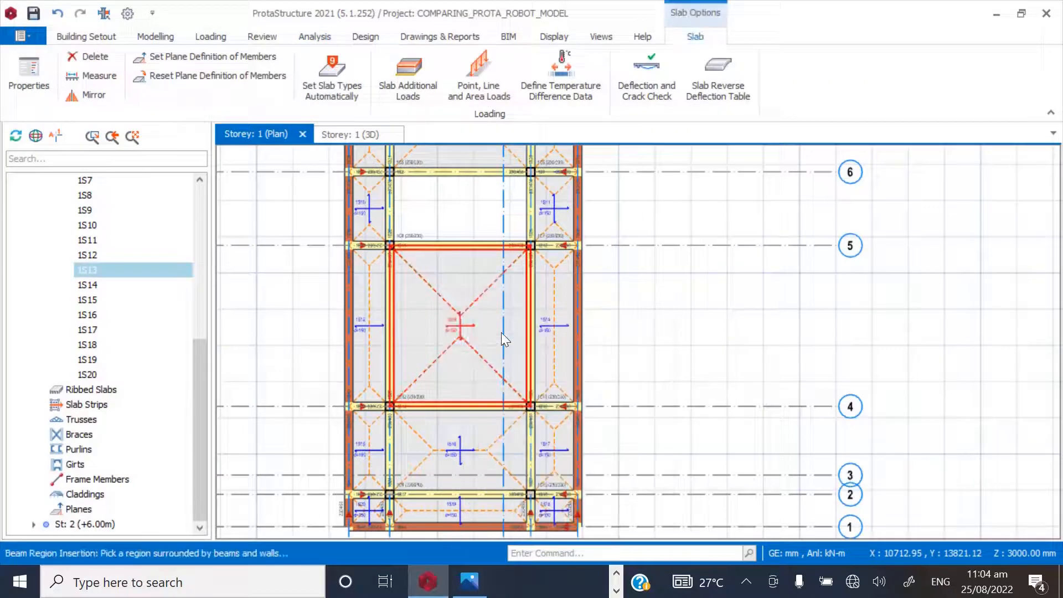
click(536, 108)
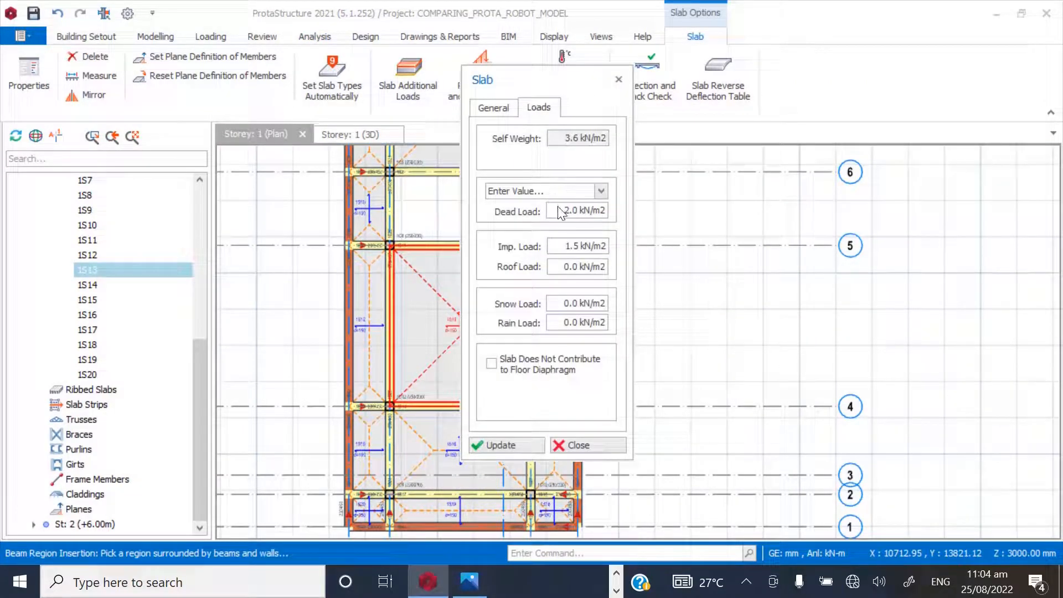
drag(561, 212, 612, 216)
text(5.09)
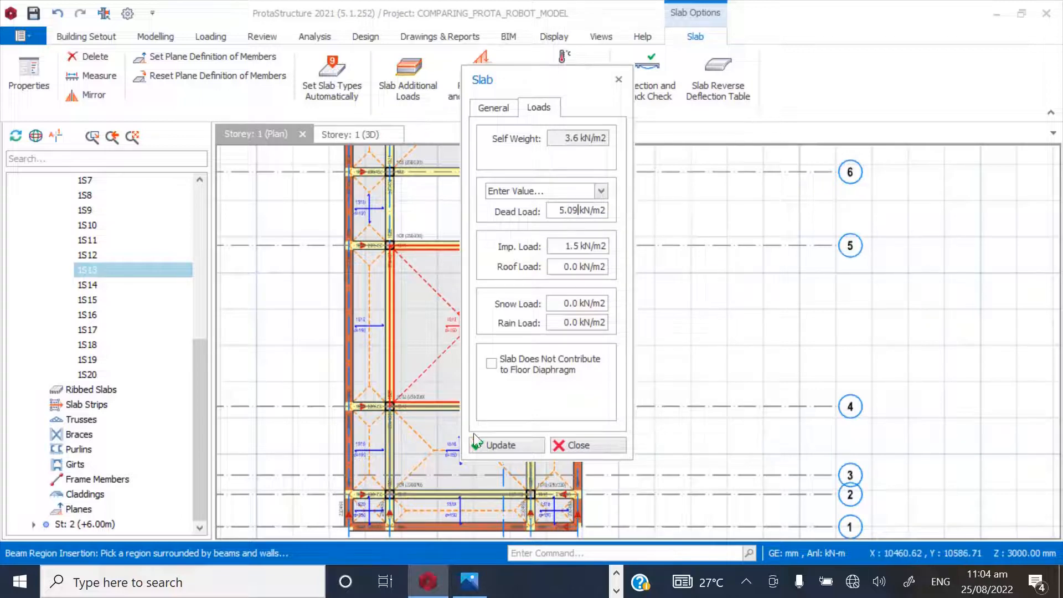
click(493, 443)
click(572, 447)
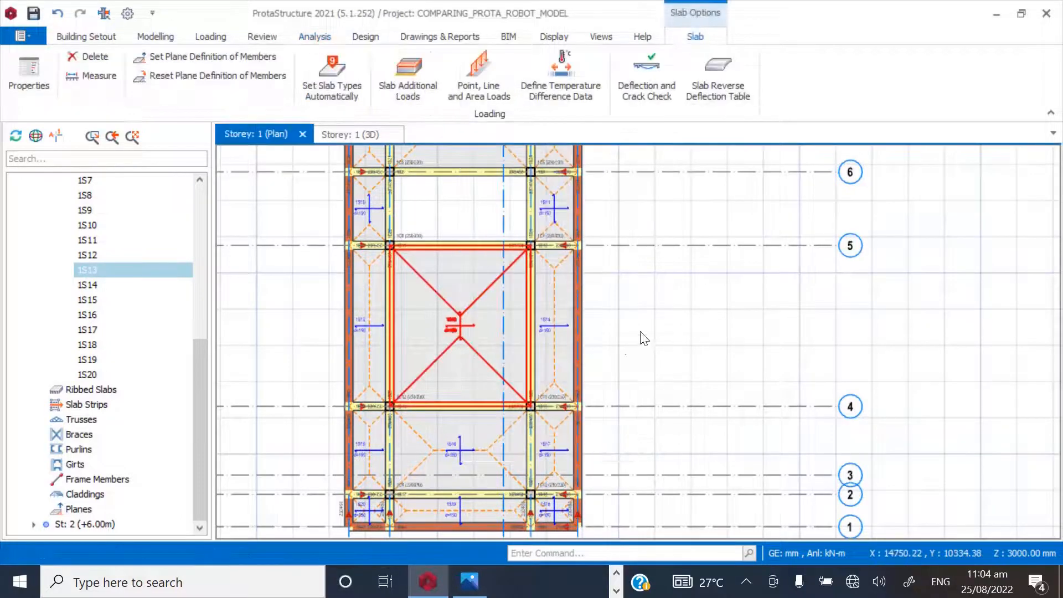
key(Escape)
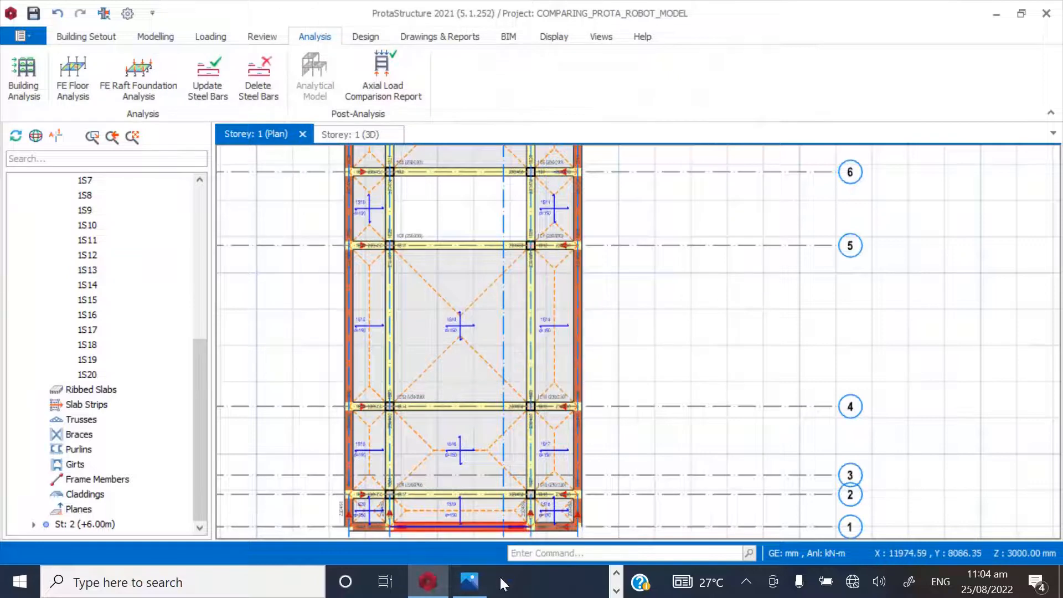
- Examine panel 16's partition walls in the AutoCAD general arrangement and look up its total dead load in the Excel sheet
click(615, 591)
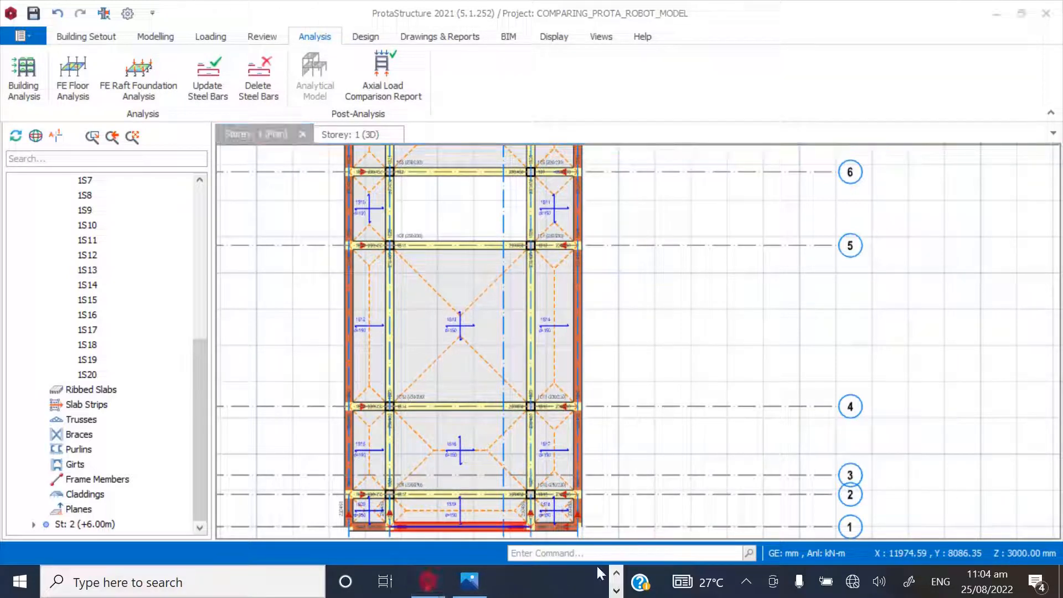
click(573, 585)
click(573, 585)
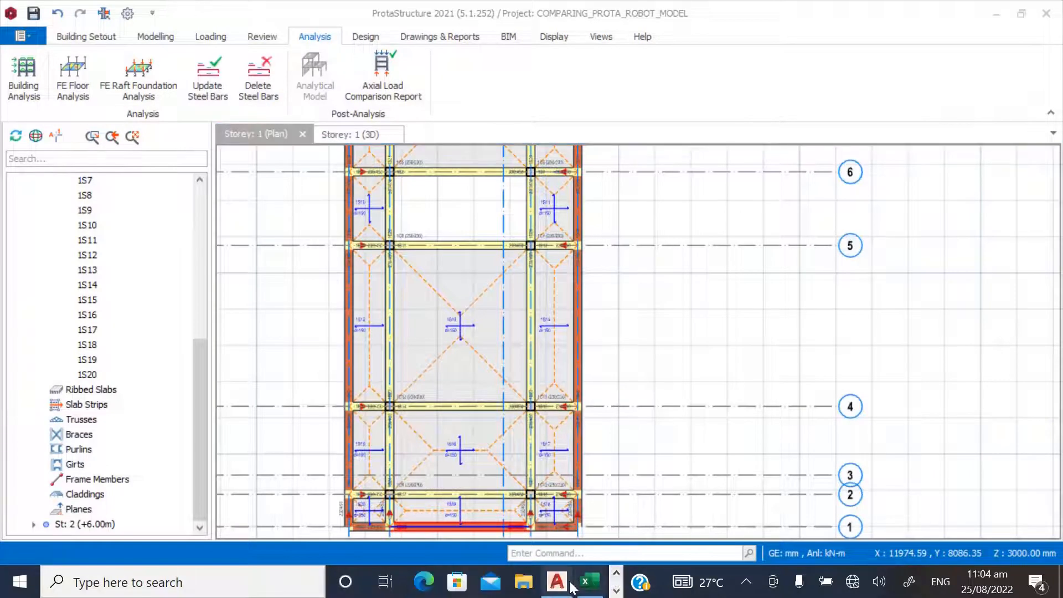
click(556, 582)
scroll(382, 332, down, 6)
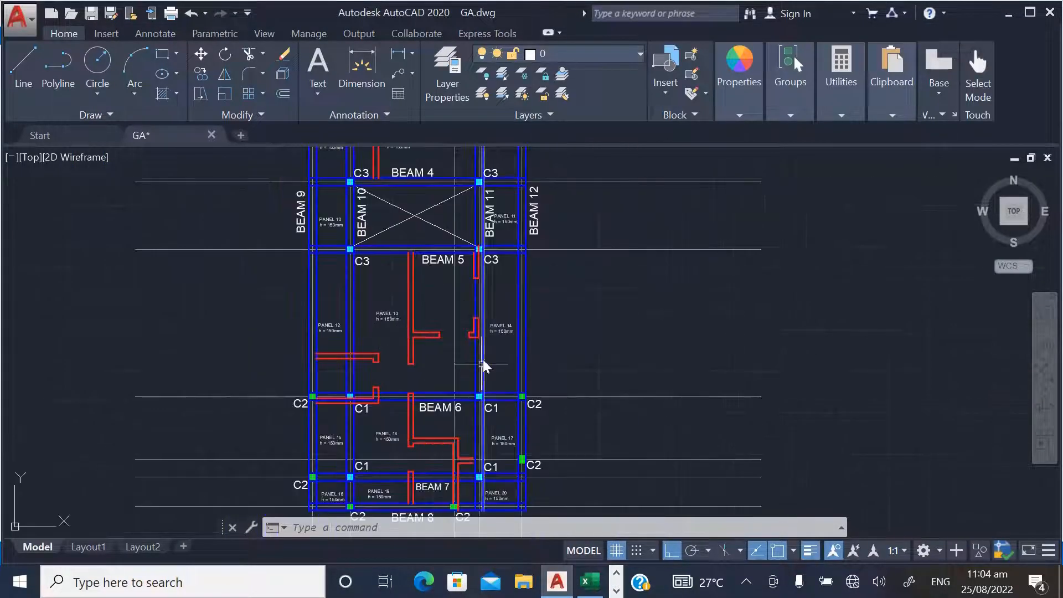
scroll(432, 382, up, 5)
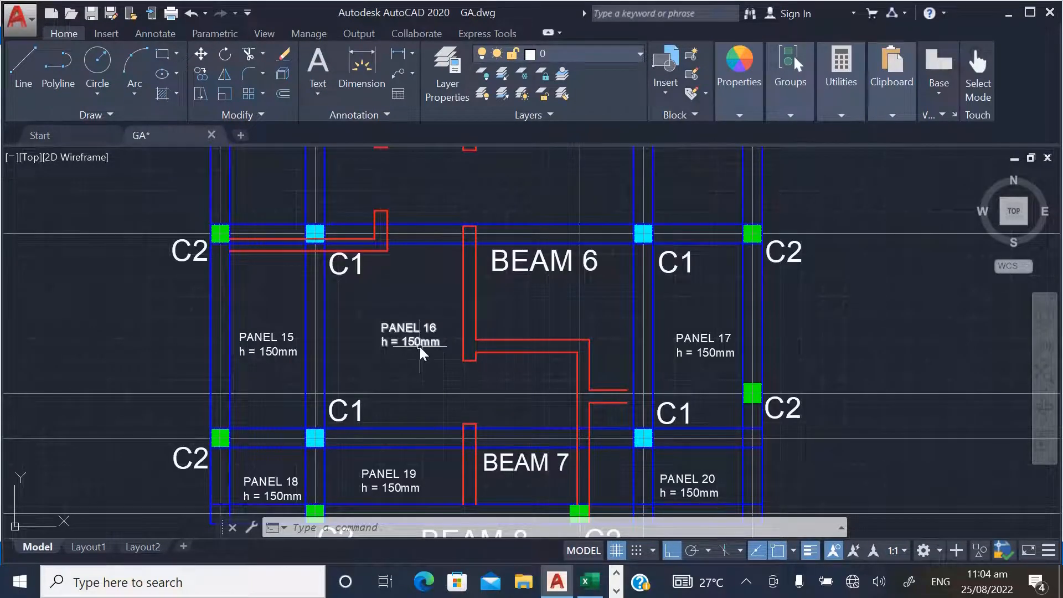
click(589, 582)
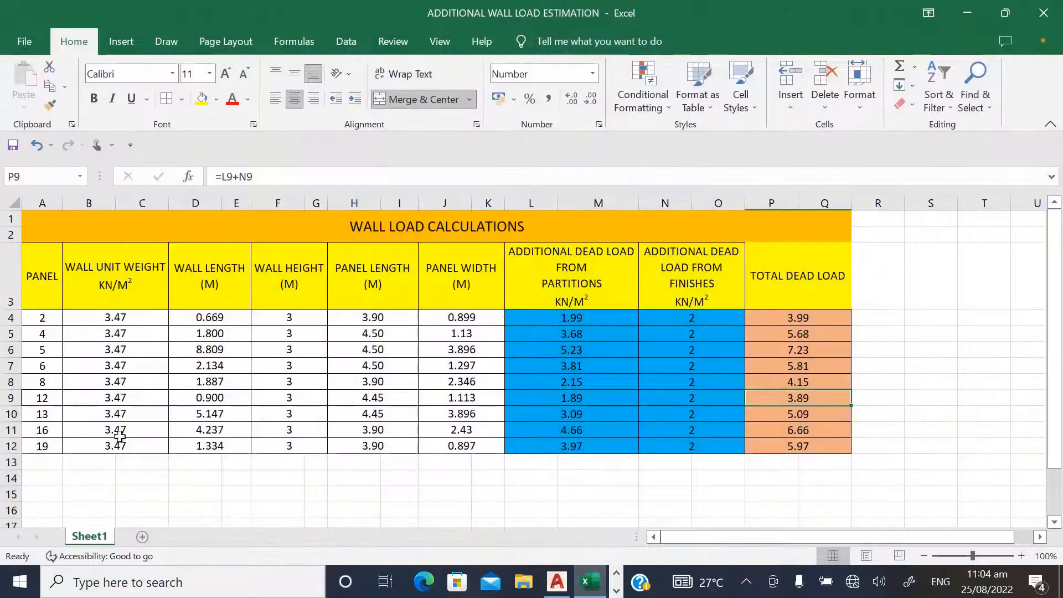
click(790, 435)
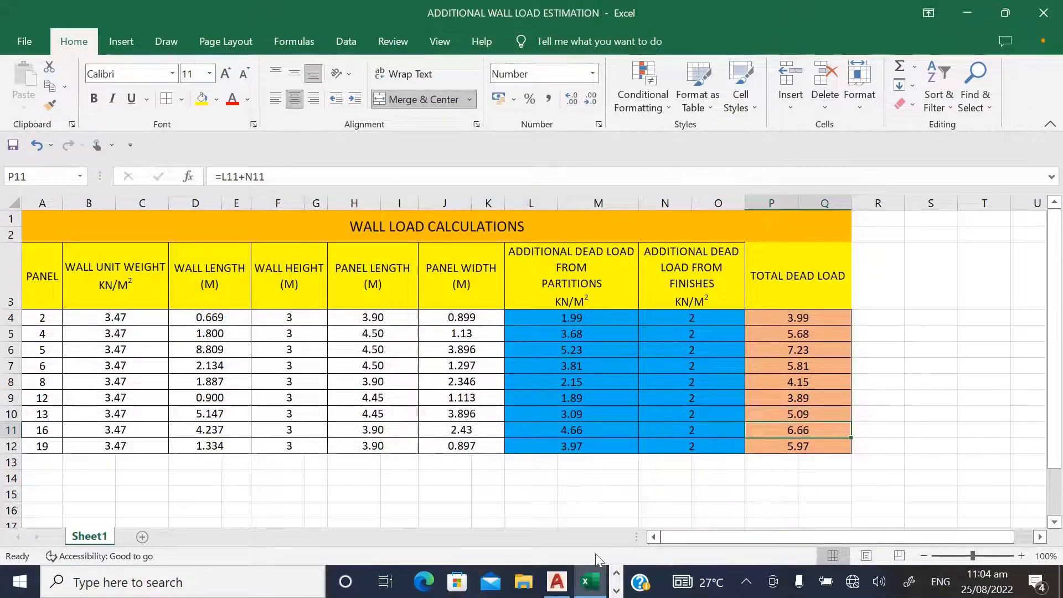
- Switch back to ProtaStructure and inspect slabs 1S13 and 1S16 in the Storey 1 plan
click(557, 584)
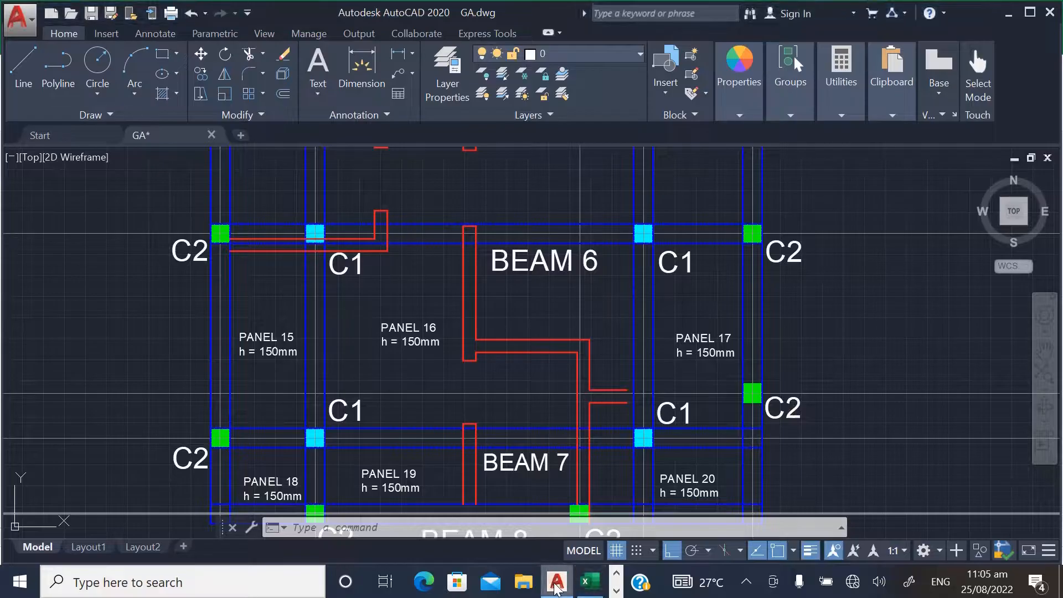
click(556, 586)
click(616, 591)
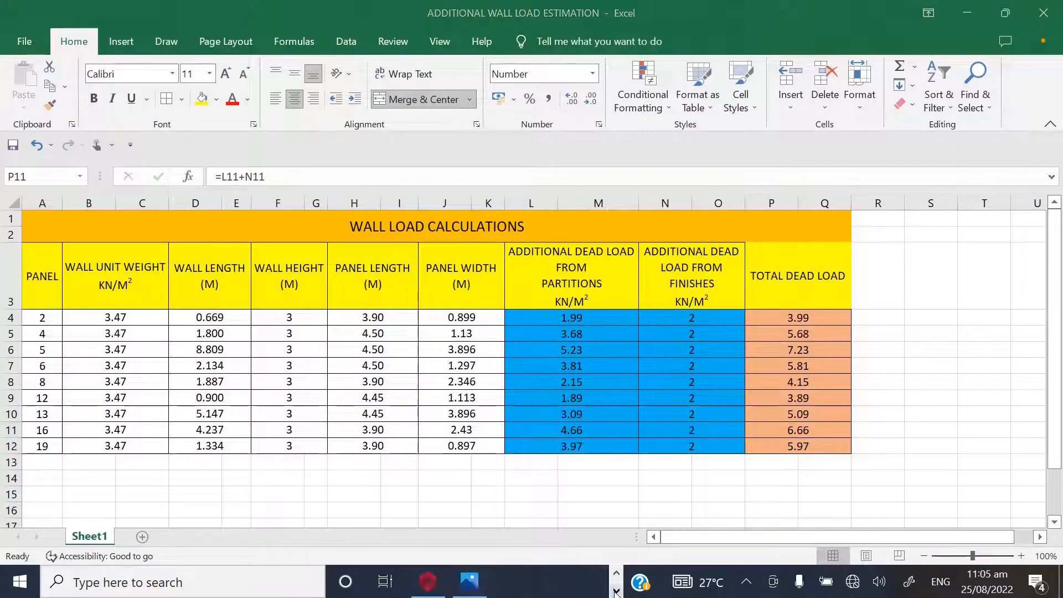
click(427, 582)
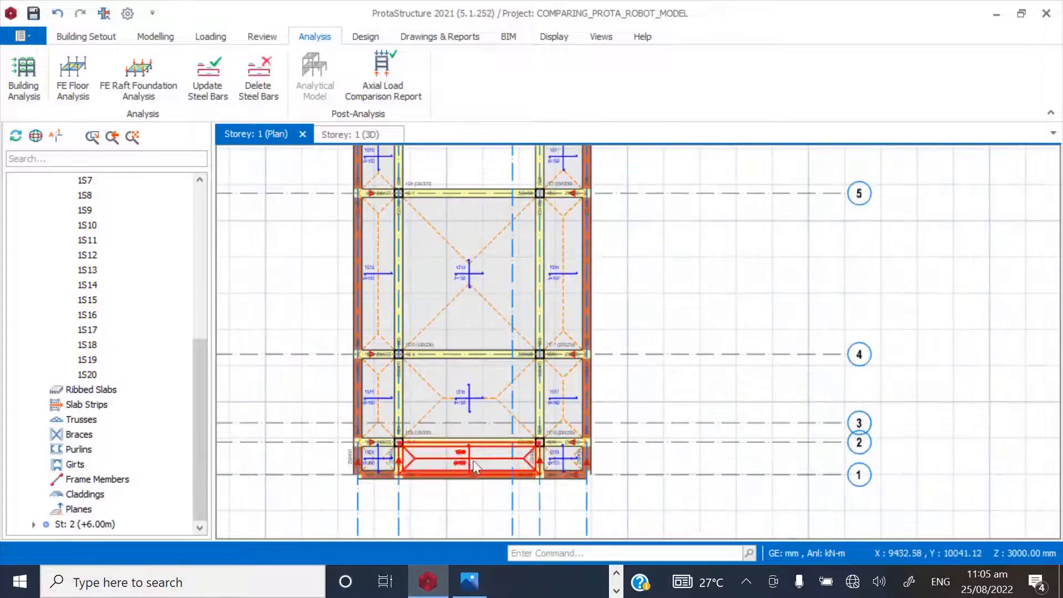
scroll(463, 260, up, 1)
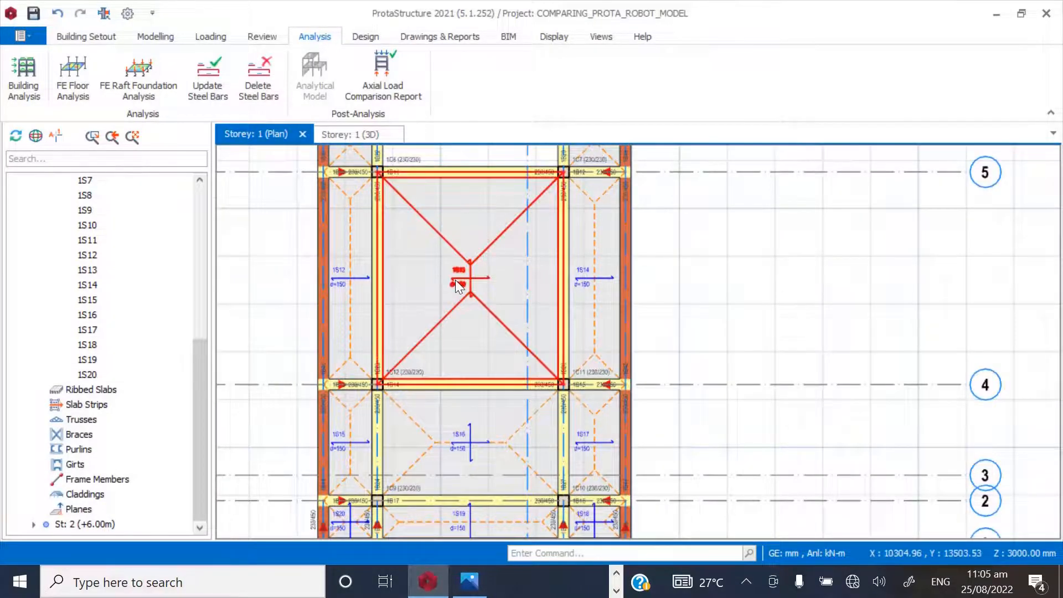
scroll(447, 238, down, 1)
scroll(444, 265, up, 1)
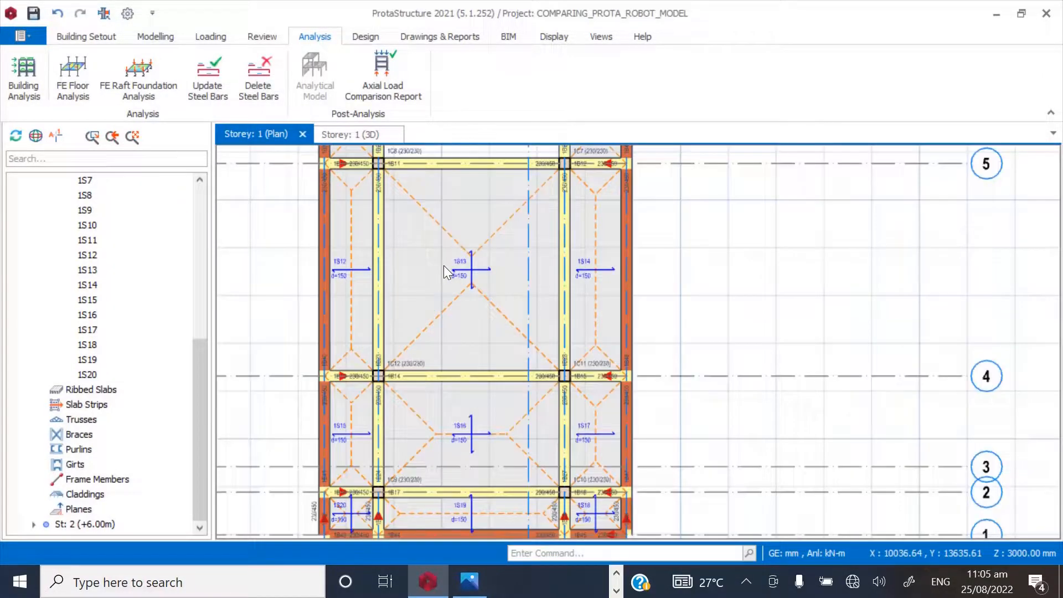
- Re-examine the partition walls around panels 13, 16 and 19 in the AutoCAD general arrangement and return to the Excel load sheet
click(616, 591)
click(557, 583)
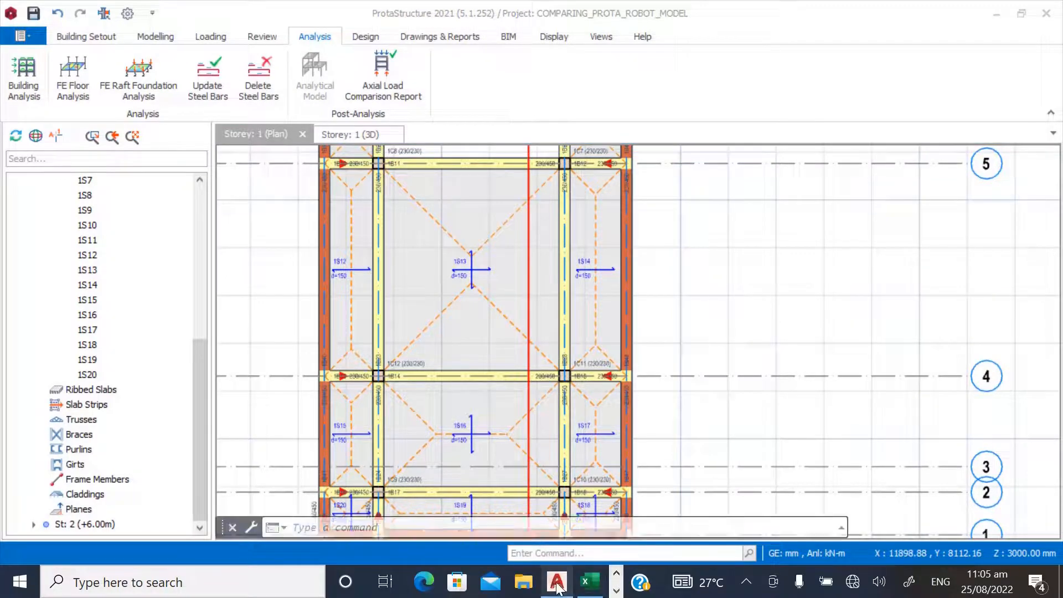
scroll(439, 296, down, 3)
scroll(435, 310, up, 3)
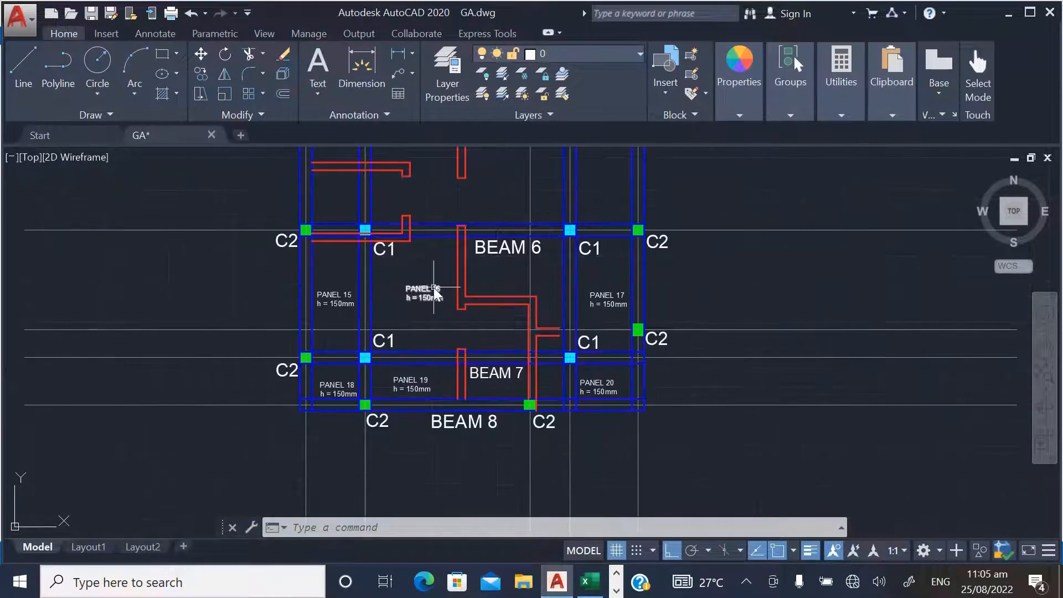
scroll(435, 289, up, 2)
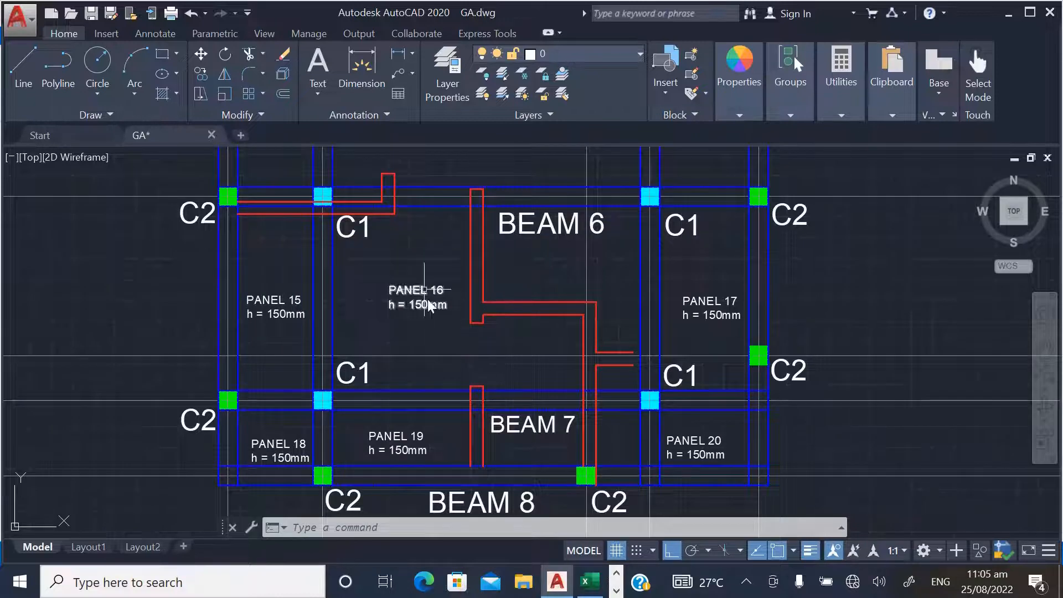
scroll(440, 333, down, 4)
scroll(438, 313, up, 2)
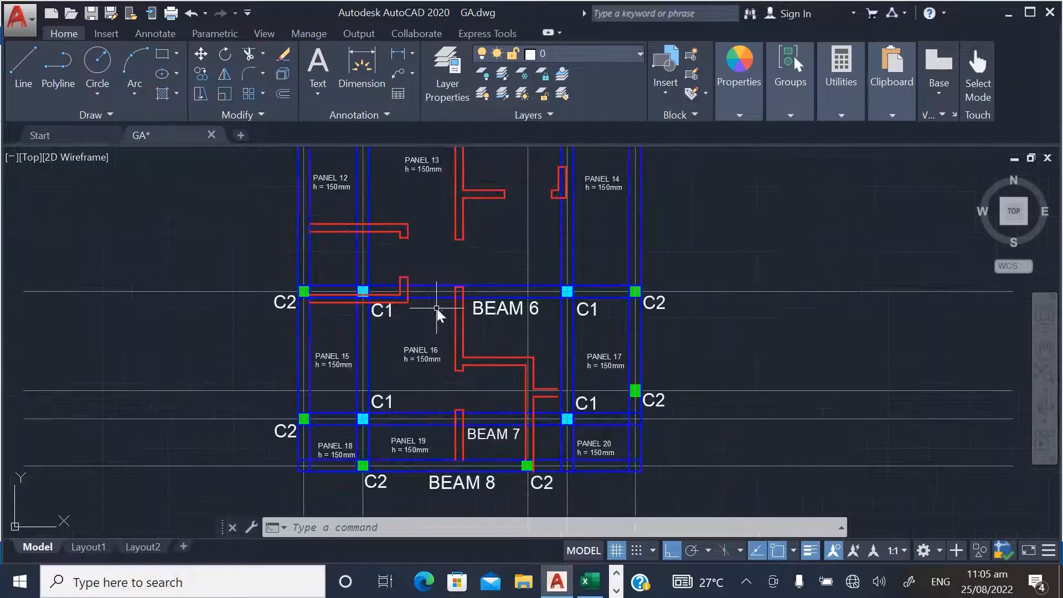
scroll(440, 365, down, 2)
scroll(445, 288, up, 2)
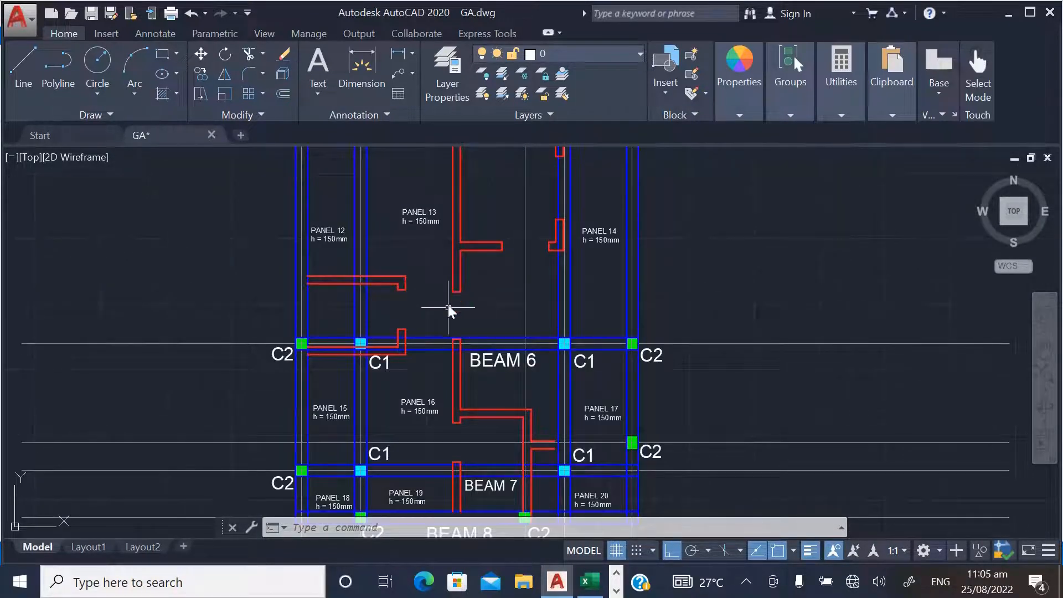
scroll(449, 419, down, 2)
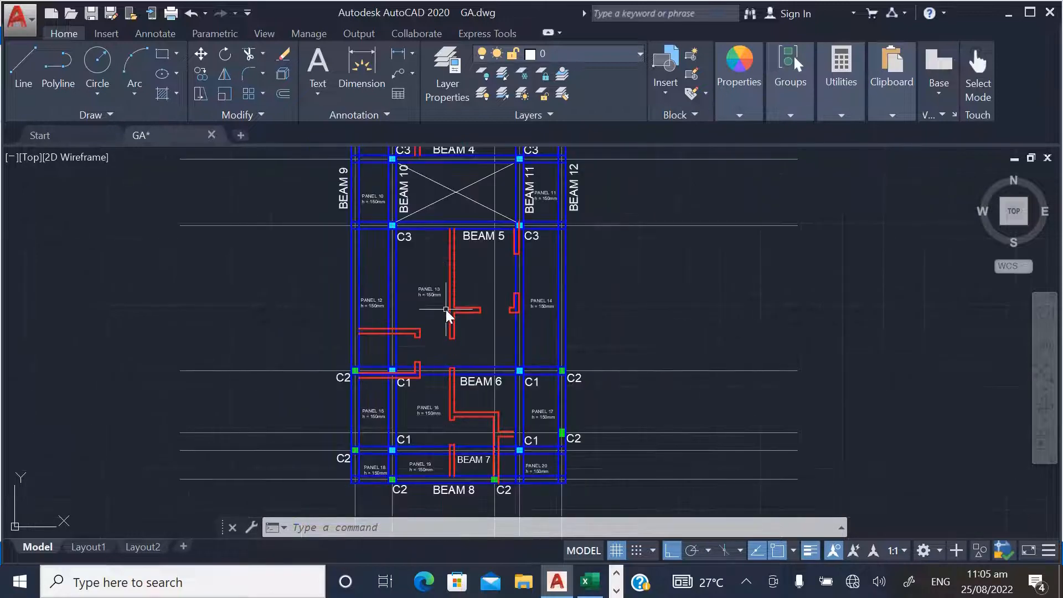
scroll(443, 310, up, 4)
scroll(434, 288, down, 4)
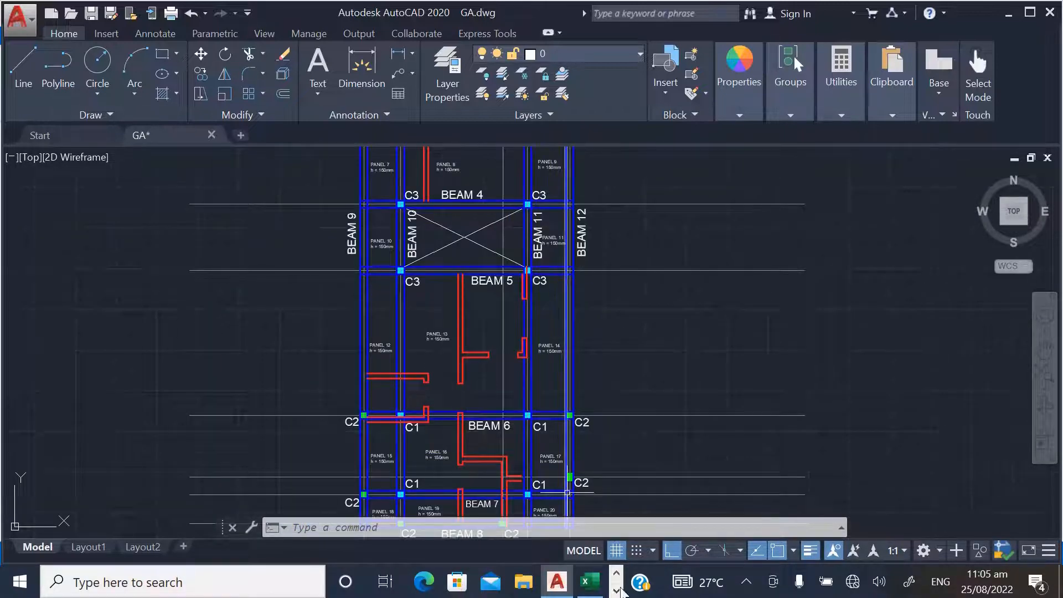
click(589, 582)
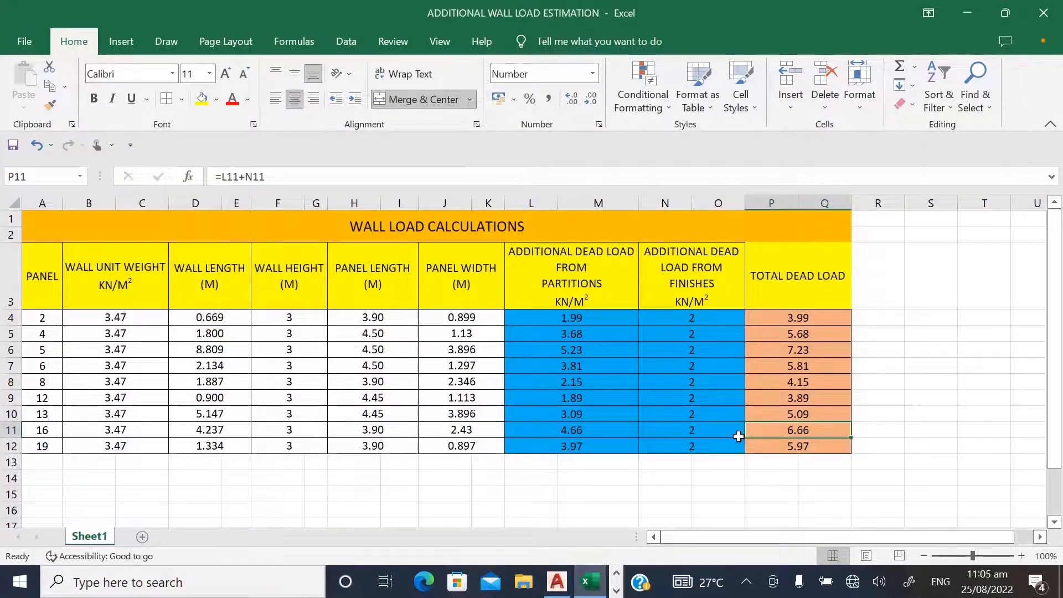
- Select panel 13's total dead load in the Excel sheet and check it against slab 1S13's load properties in ProtaStructure
click(790, 414)
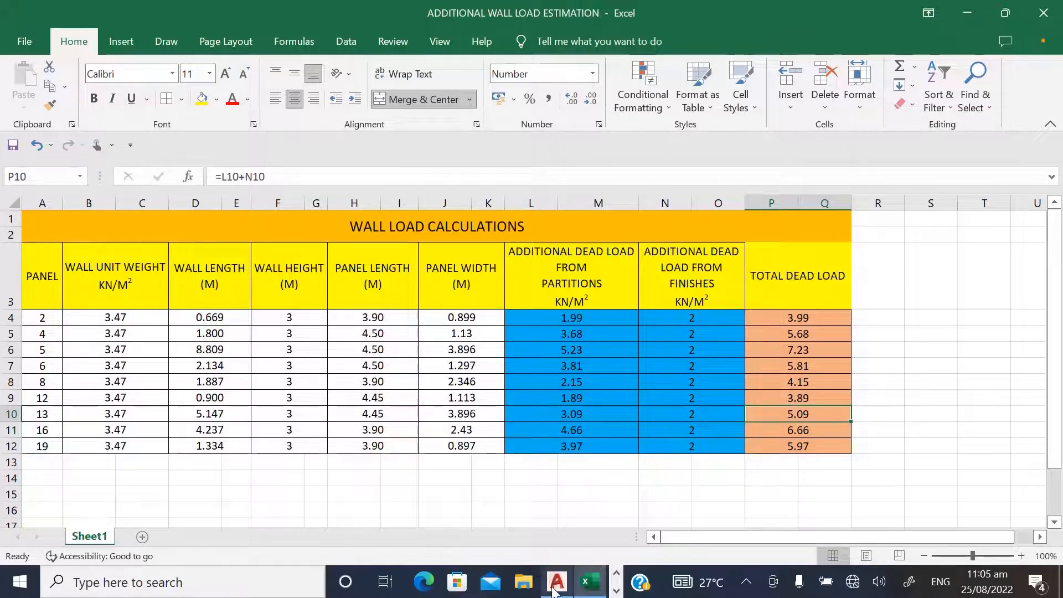
click(431, 580)
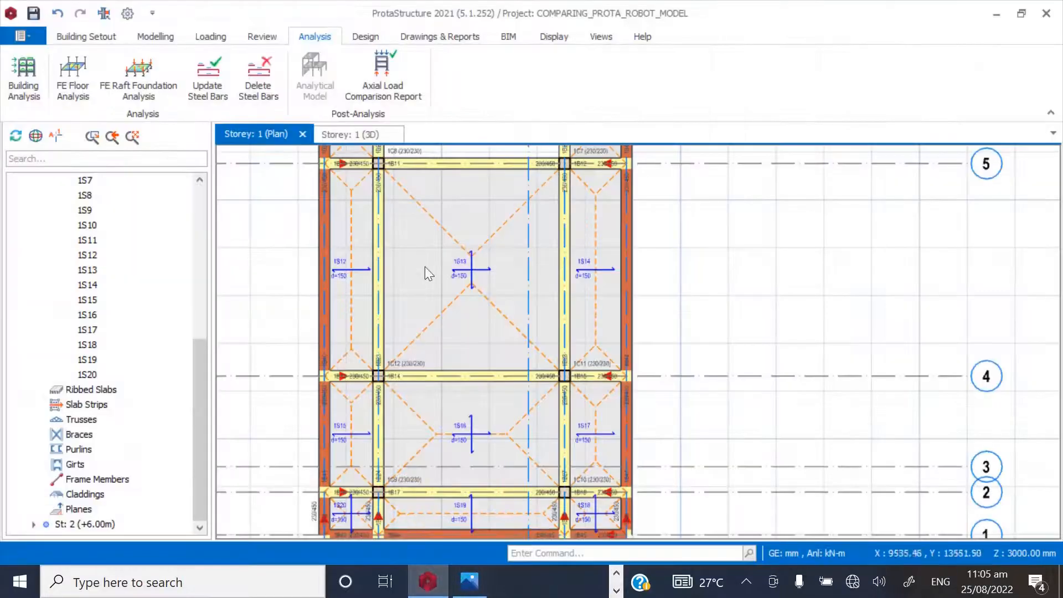
click(460, 270)
right_click(460, 269)
click(512, 282)
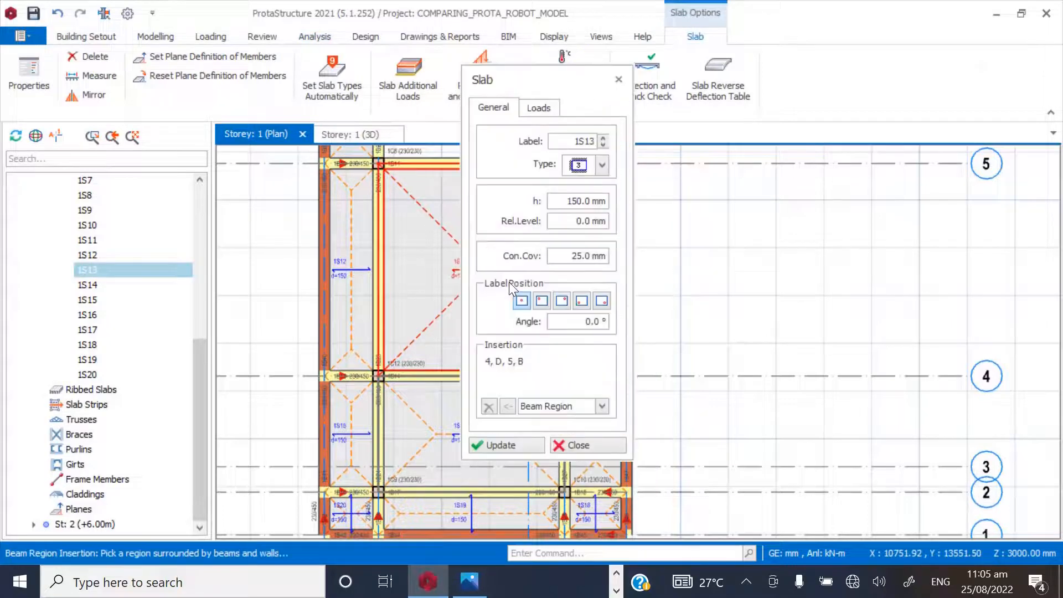
click(537, 109)
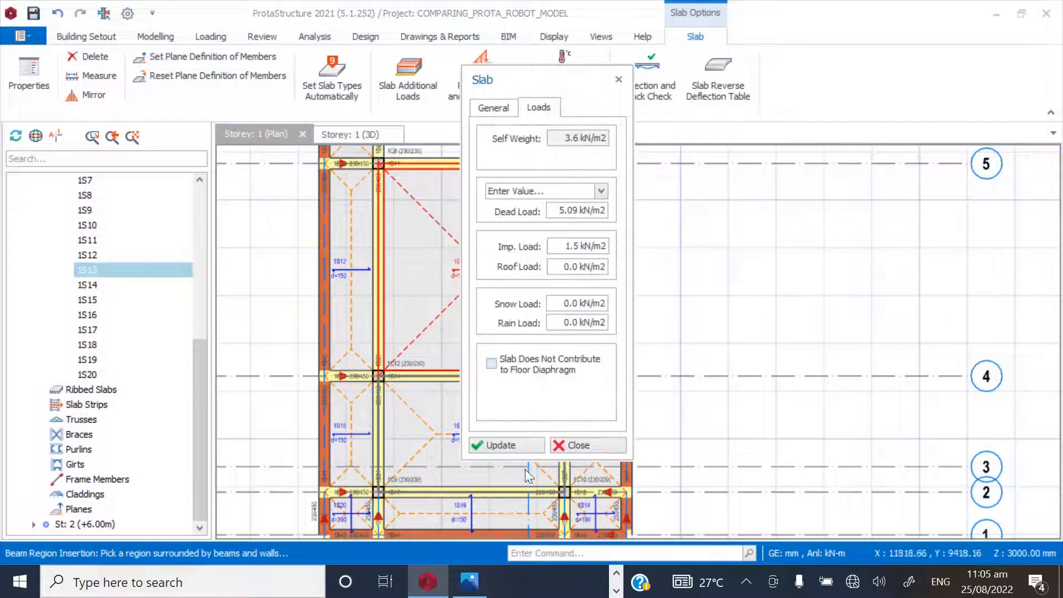
click(575, 448)
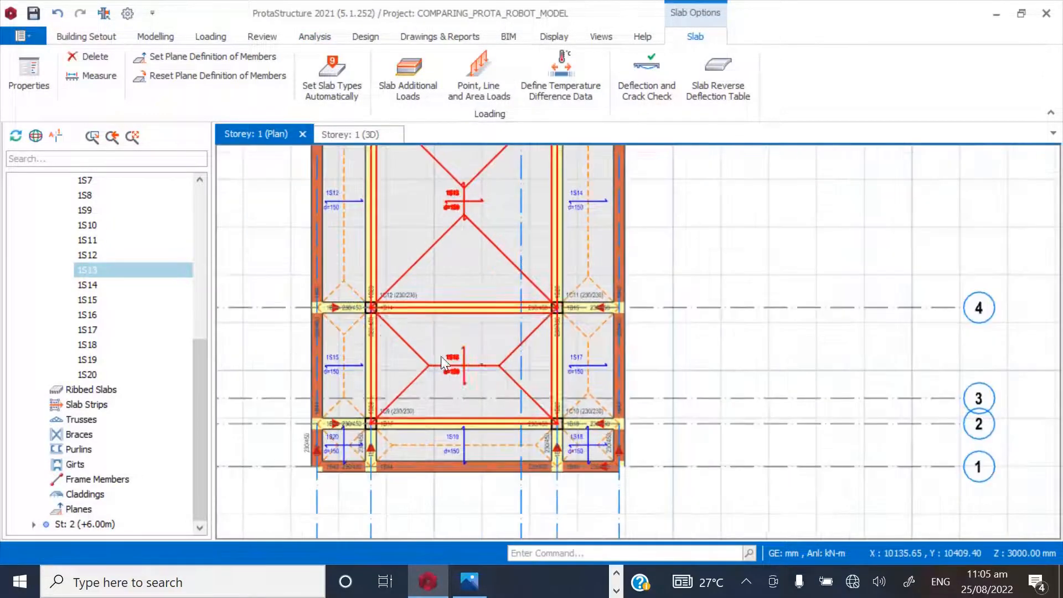
- Select slab 1S16, then review panel 16 in the AutoCAD general arrangement and its total dead load in the Excel sheet
click(461, 383)
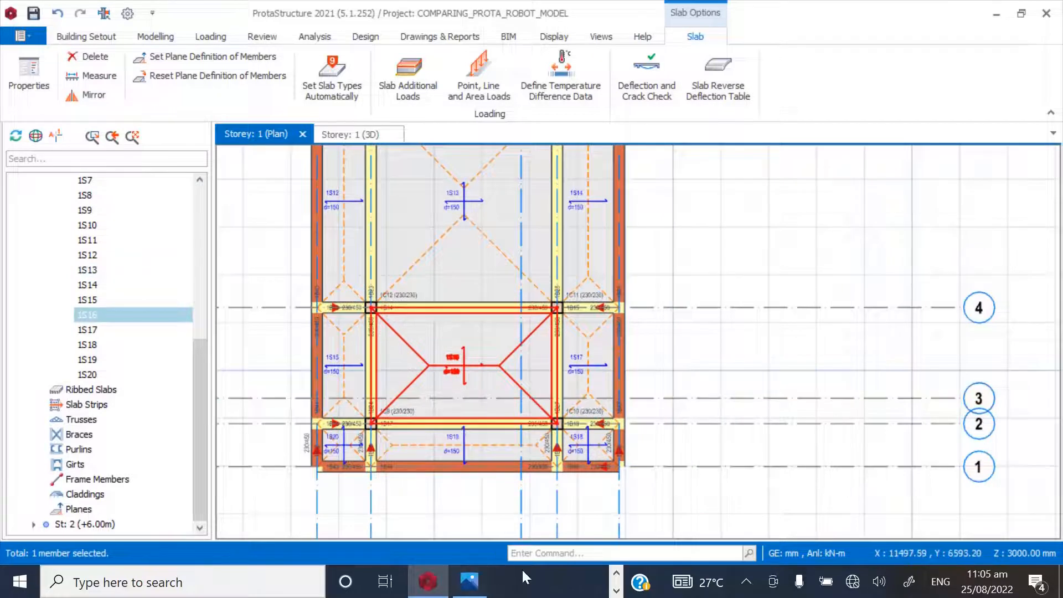
click(616, 591)
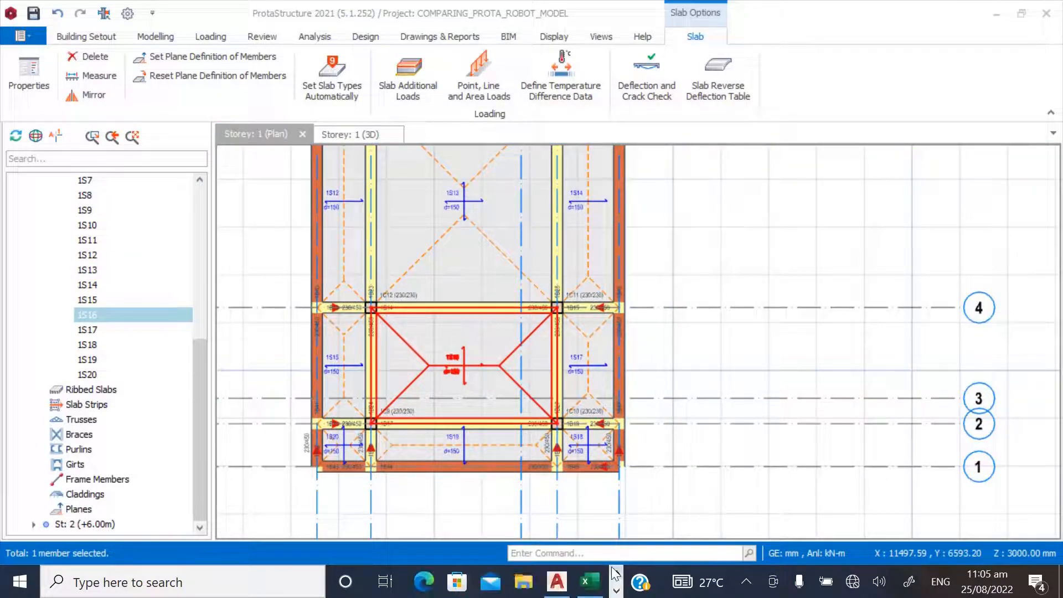
click(556, 582)
scroll(435, 399, down, 4)
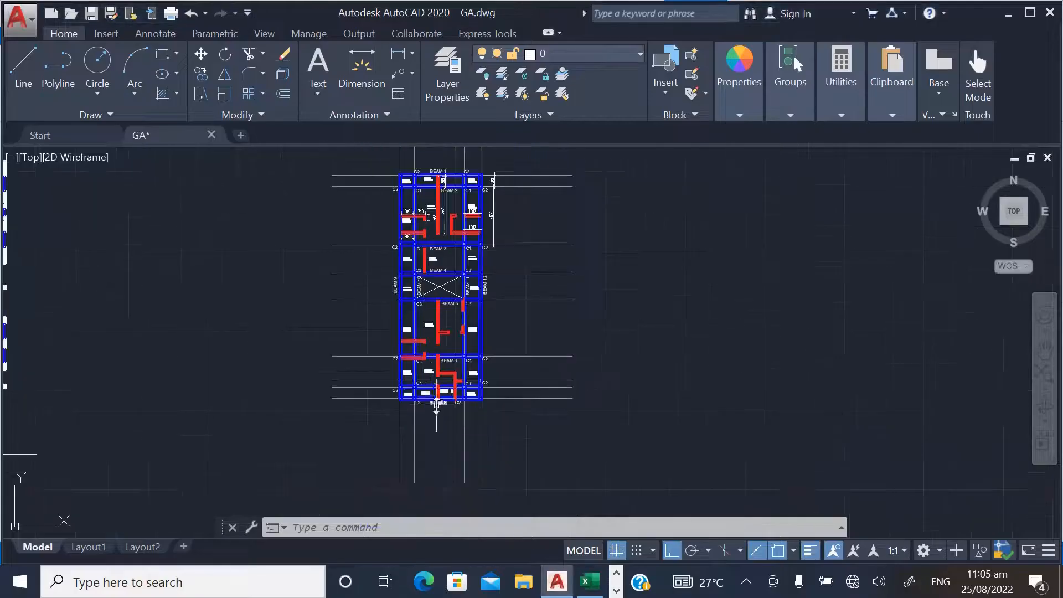
scroll(408, 273, up, 6)
scroll(408, 274, up, 3)
click(590, 581)
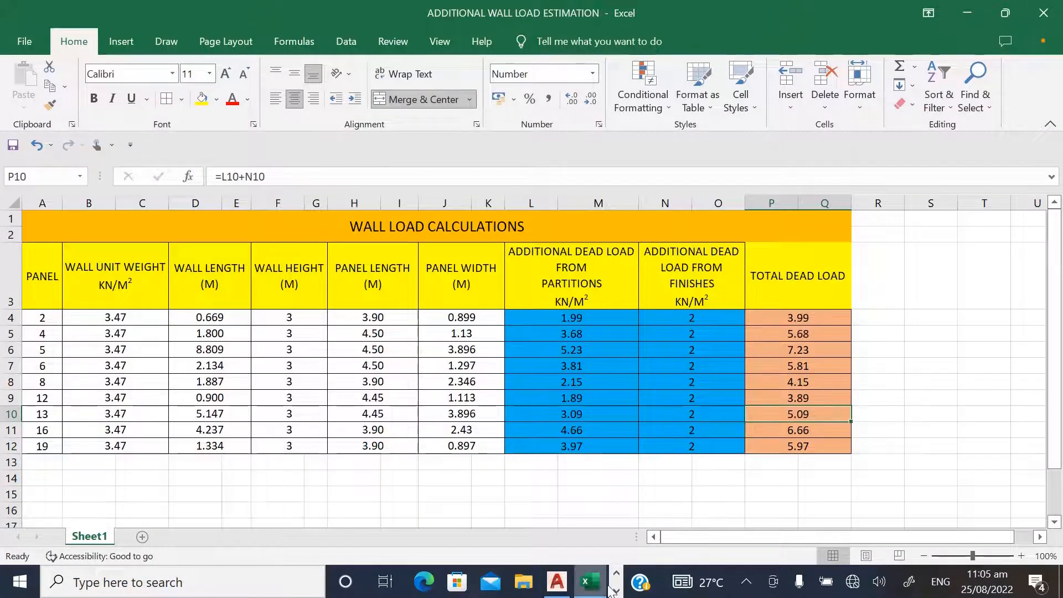
click(616, 591)
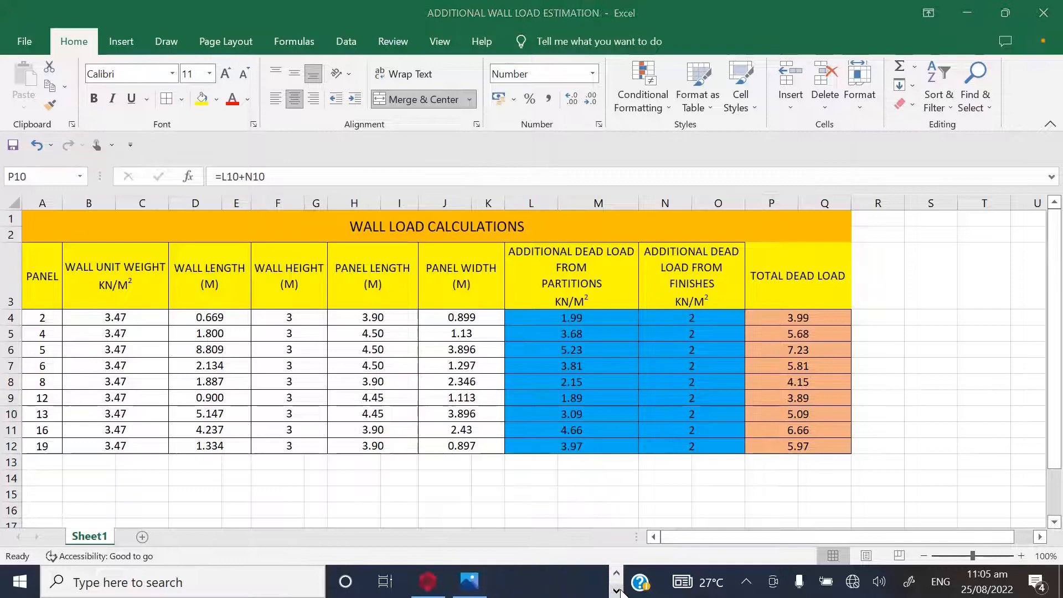
- Switch back to ProtaStructure and update slab 1S16 with a dead load of 6.66 kN/m2
click(428, 581)
right_click(464, 348)
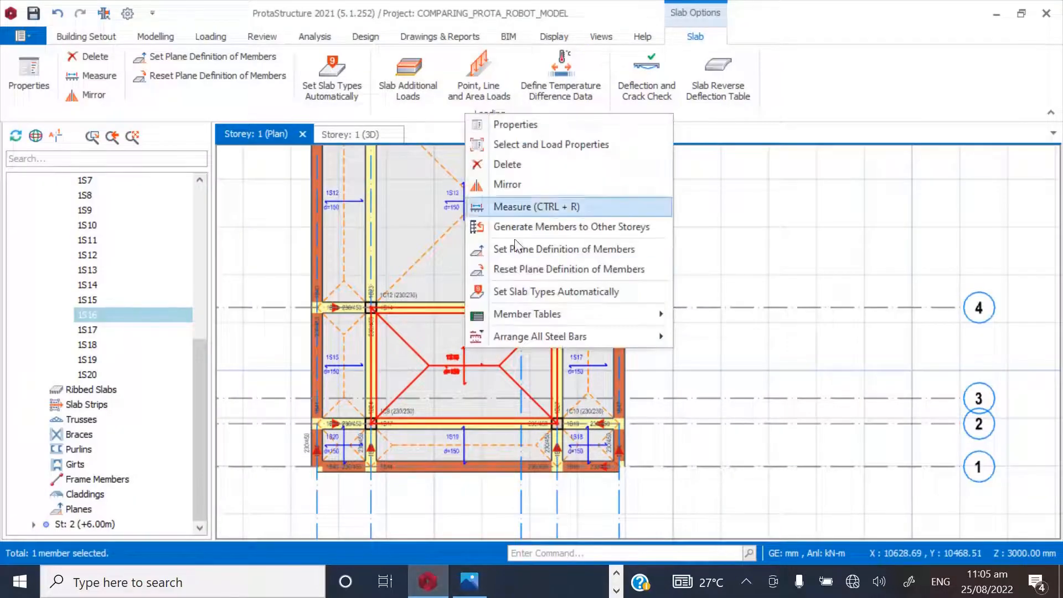
click(520, 125)
click(540, 109)
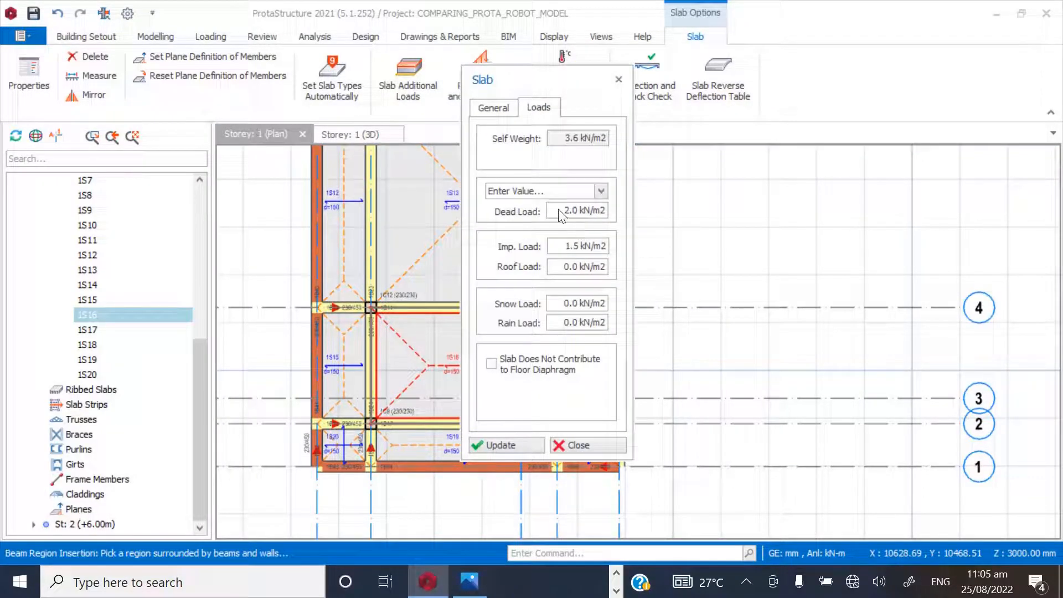
text(6.66)
click(494, 446)
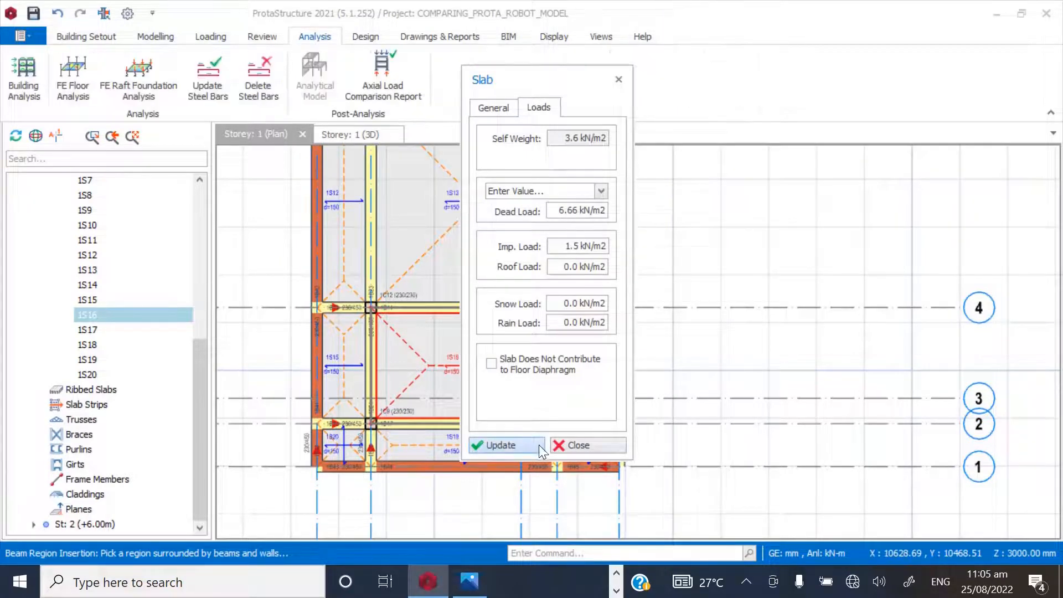
click(573, 445)
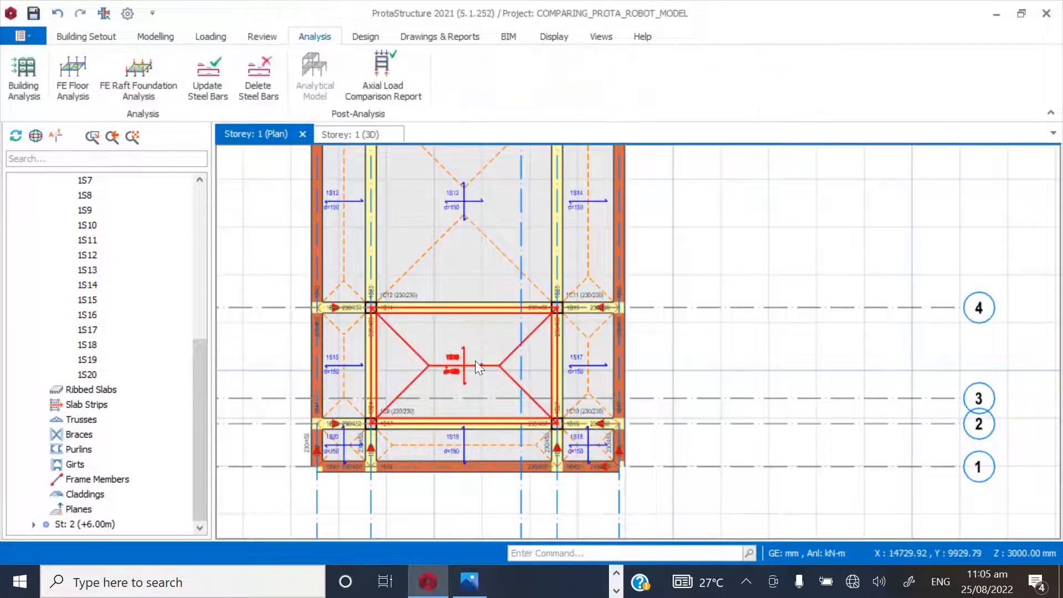
- Examine panel 19's partition walls in the AutoCAD general arrangement and look up its total dead load in the Excel sheet
scroll(430, 404, up, 3)
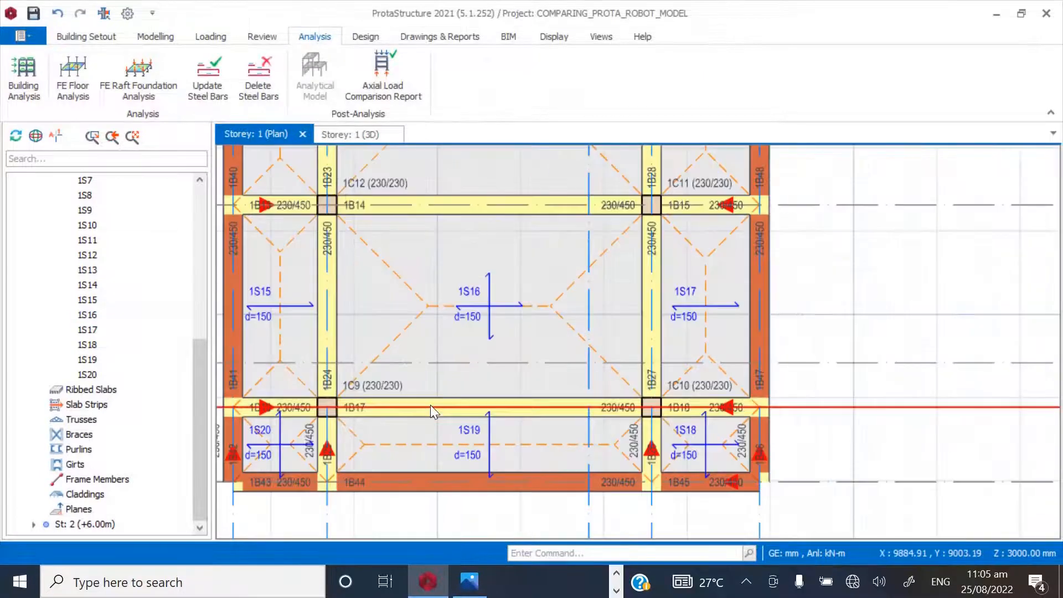
click(616, 591)
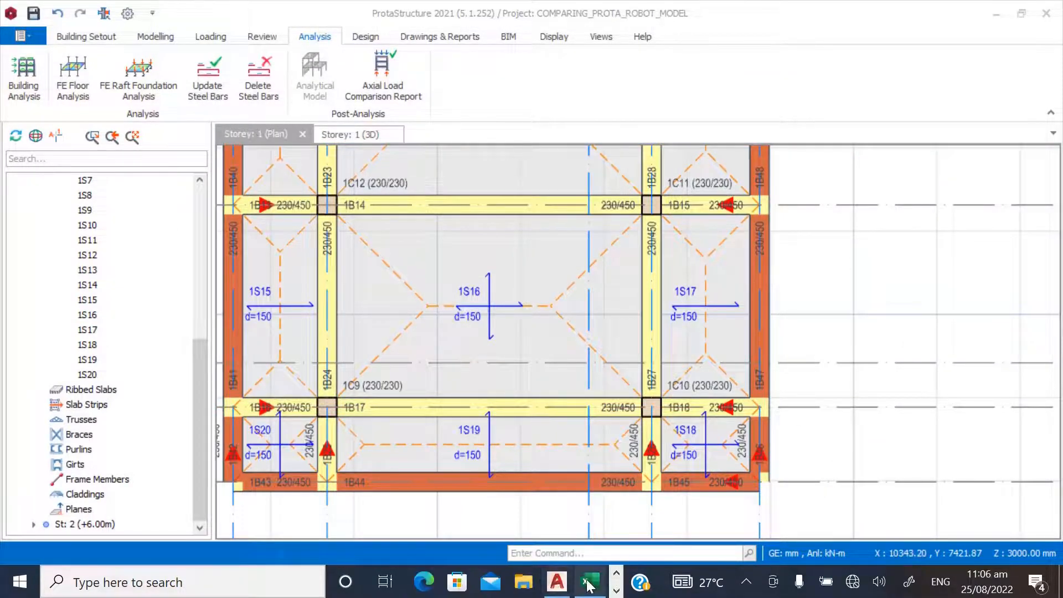
click(588, 585)
scroll(441, 380, up, 3)
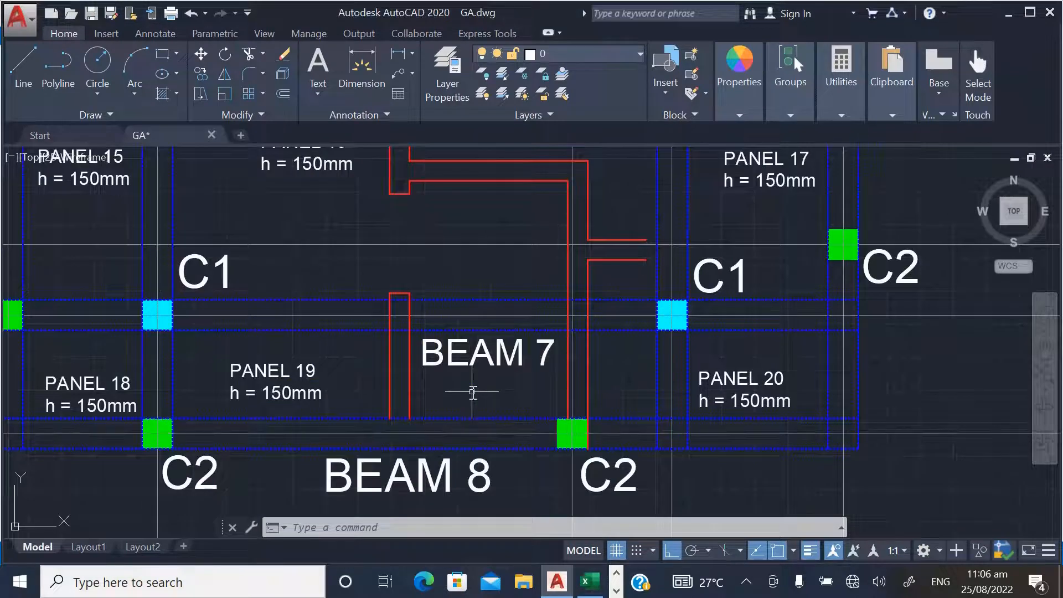
click(589, 581)
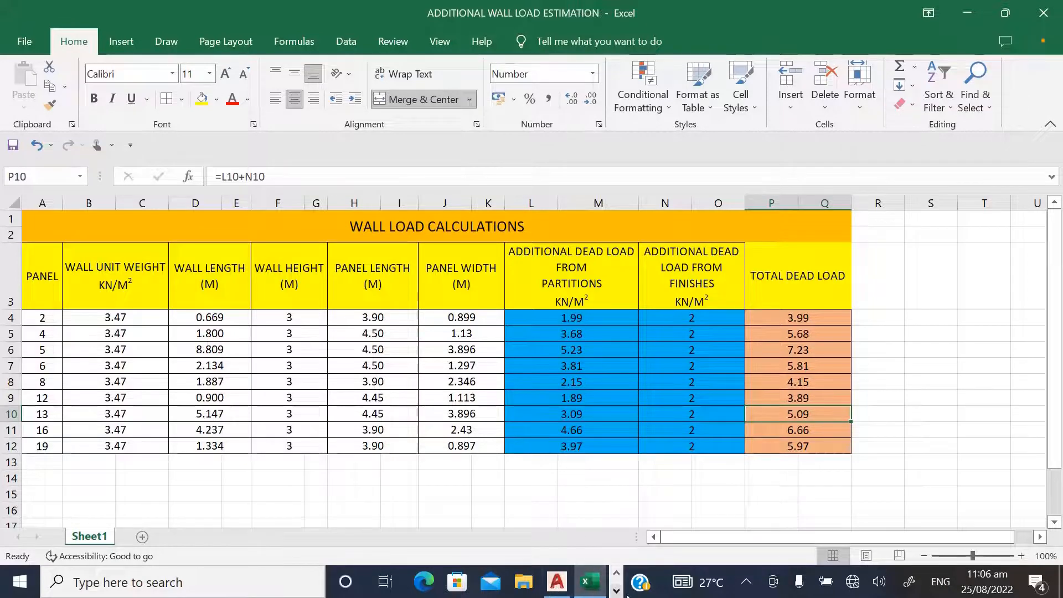
click(617, 592)
- Switch back to ProtaStructure, update slab 1S19 with a dead load of 5.97 kN/m2 and deselect it
click(428, 582)
scroll(464, 430, up, 2)
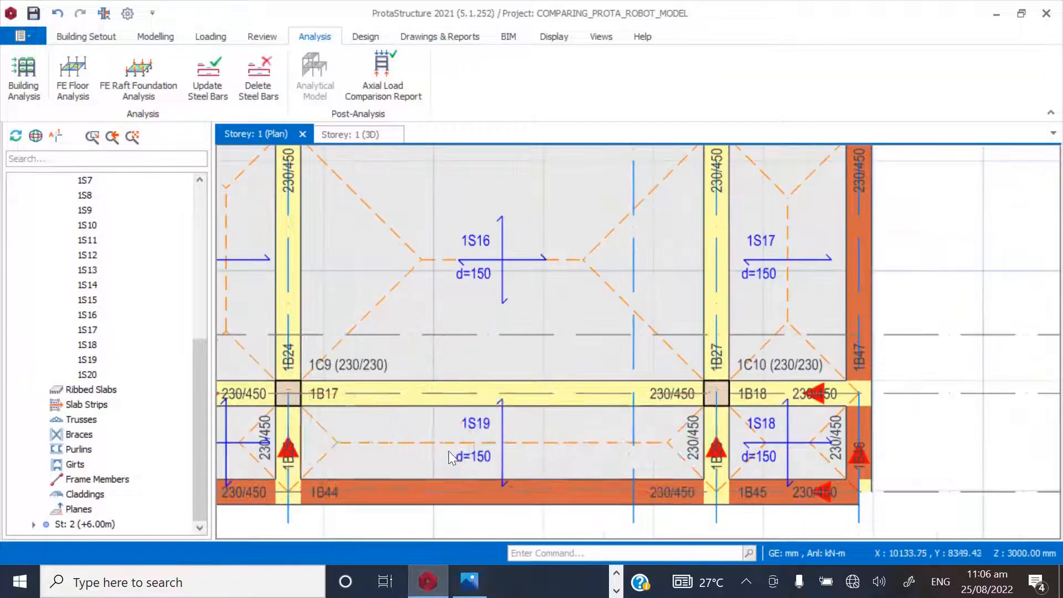
right_click(464, 430)
click(526, 205)
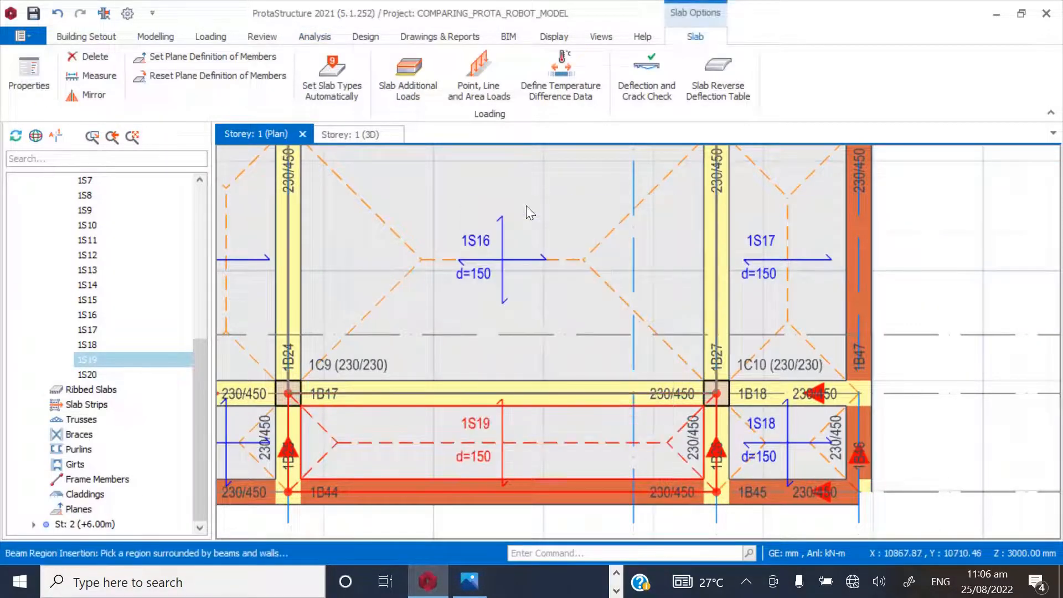
click(537, 108)
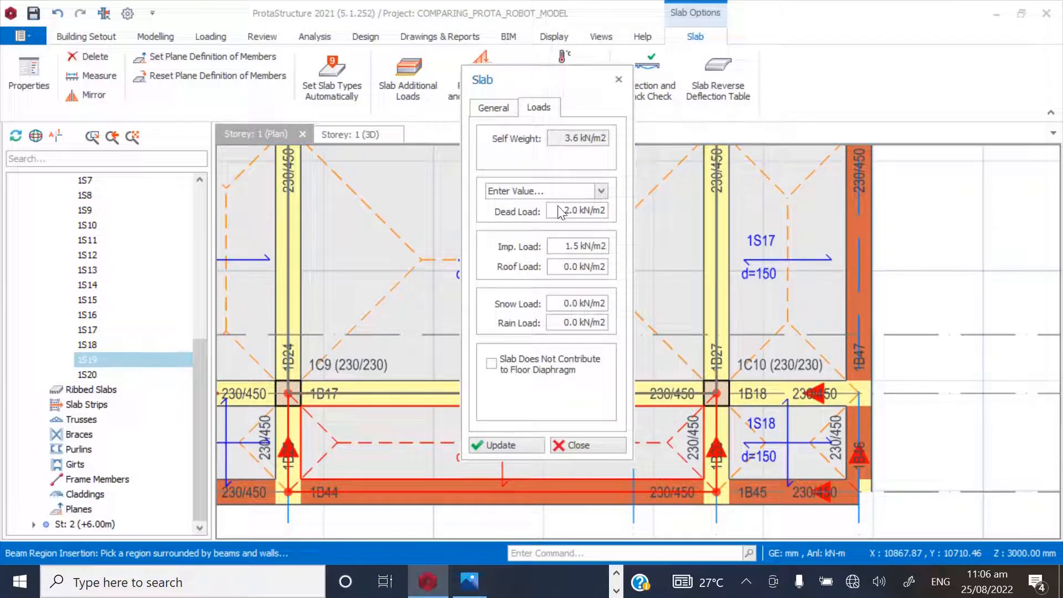
drag(558, 207, 640, 209)
text(5.)
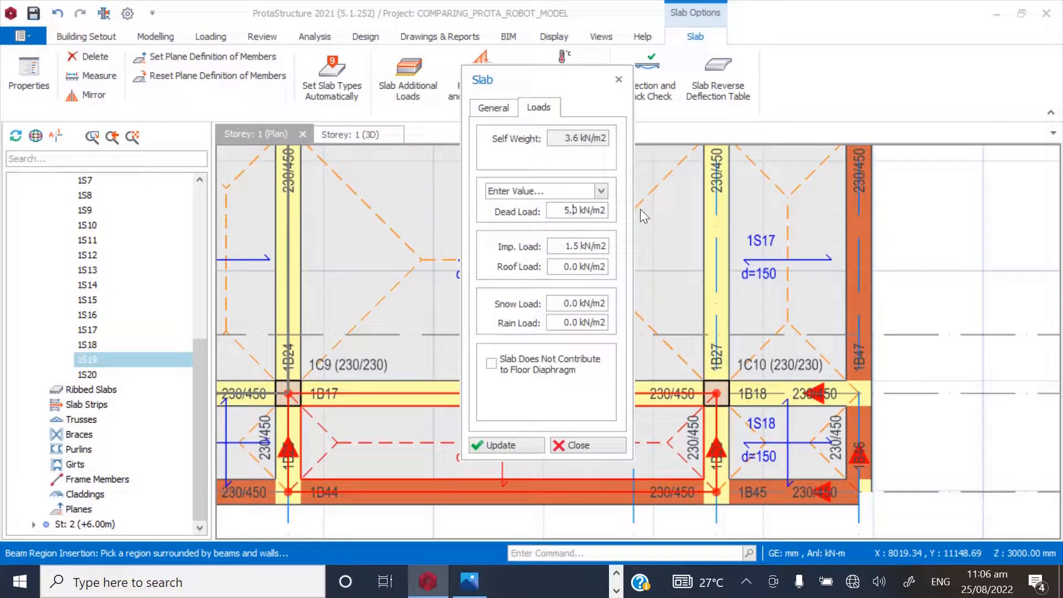
text(9)
key(Delete)
text(7)
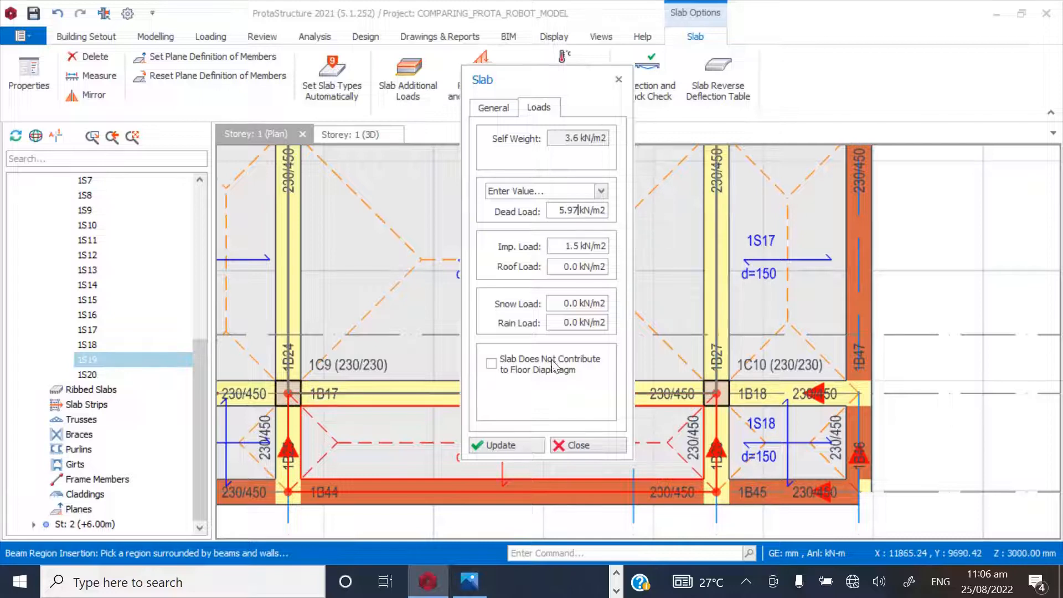
click(505, 446)
click(571, 447)
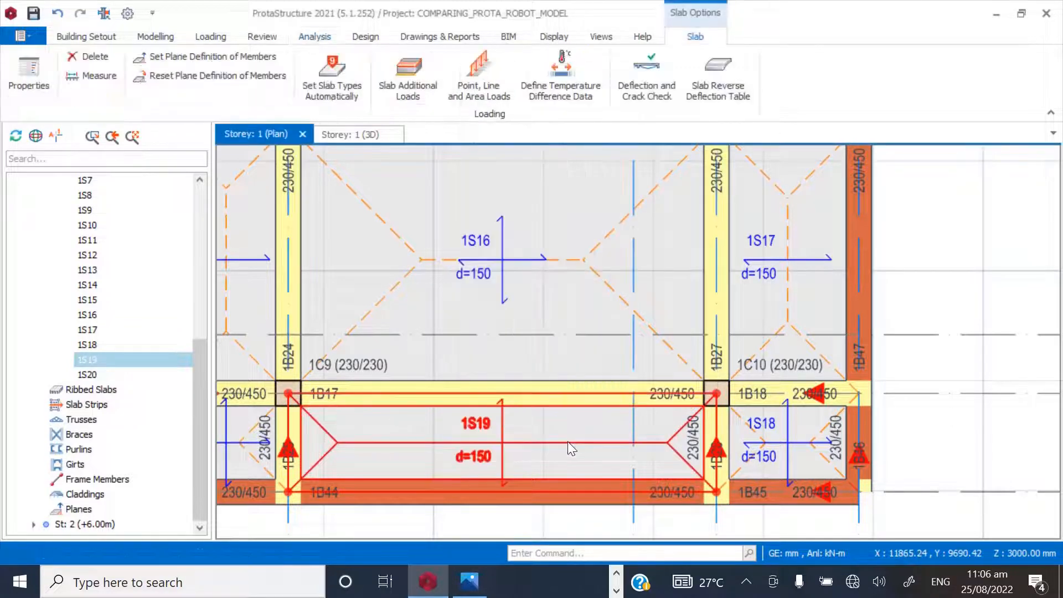
mouse_move(568, 443)
scroll(476, 365, down, 5)
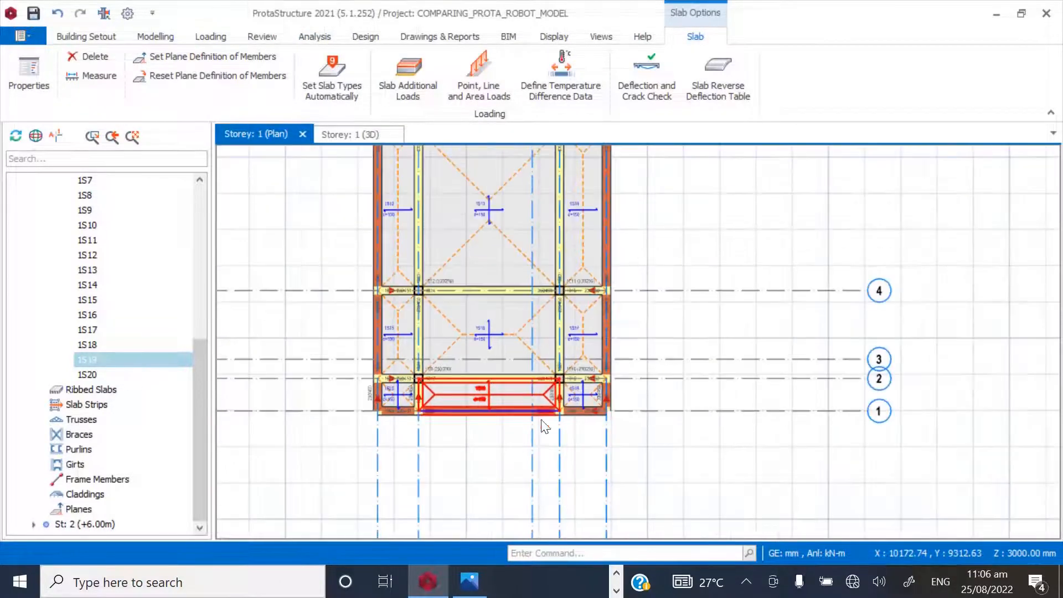
click(666, 311)
- Examine the slab panels across the whole Storey 1 plan, from axis 1 to axis 9
scroll(451, 443, down, 4)
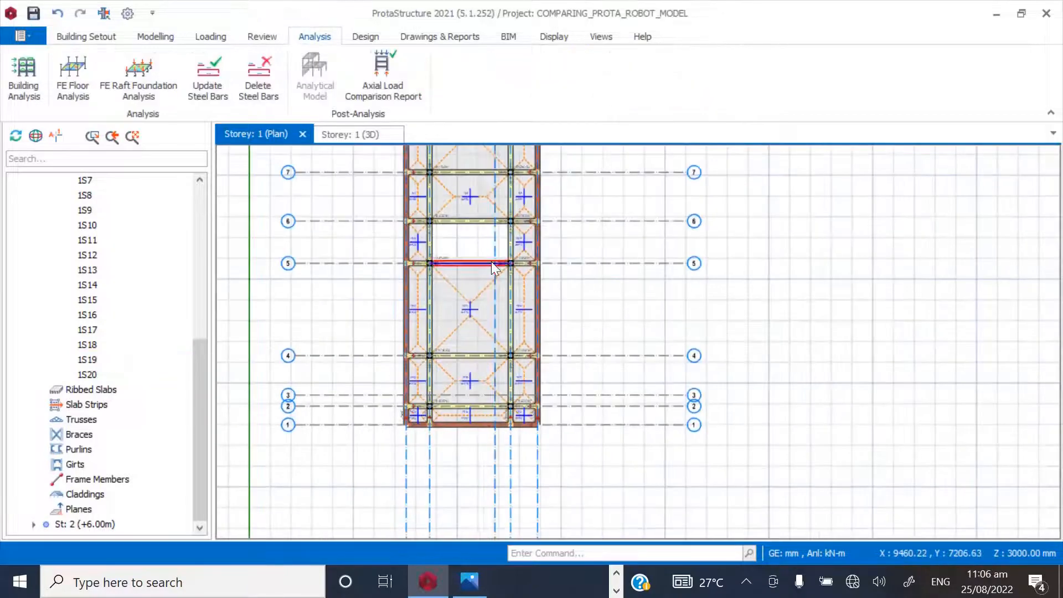
scroll(491, 261, up, 4)
mouse_move(516, 294)
scroll(437, 390, down, 4)
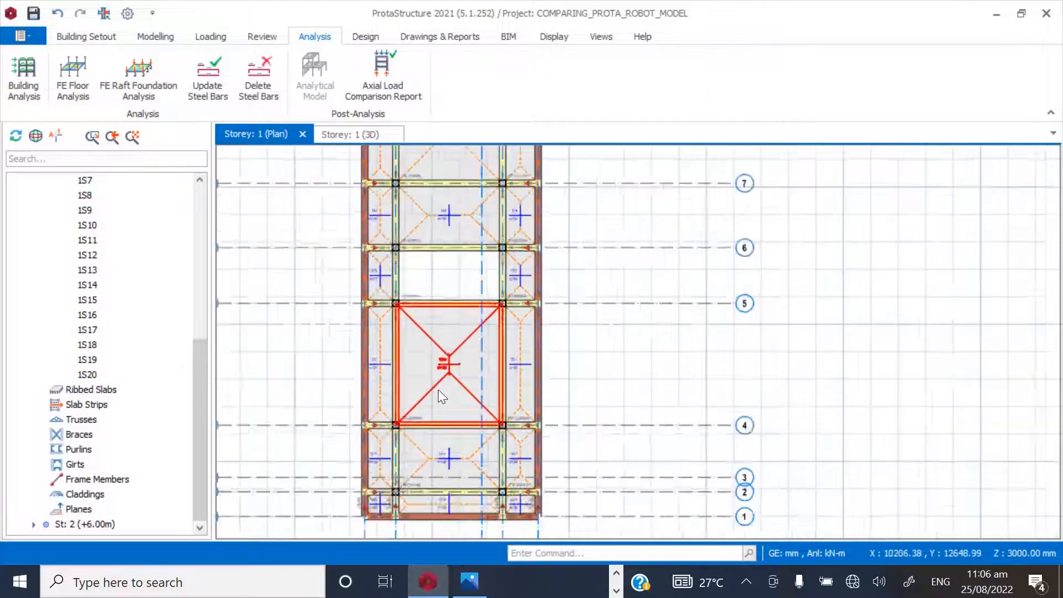
mouse_move(466, 393)
scroll(467, 393, down, 2)
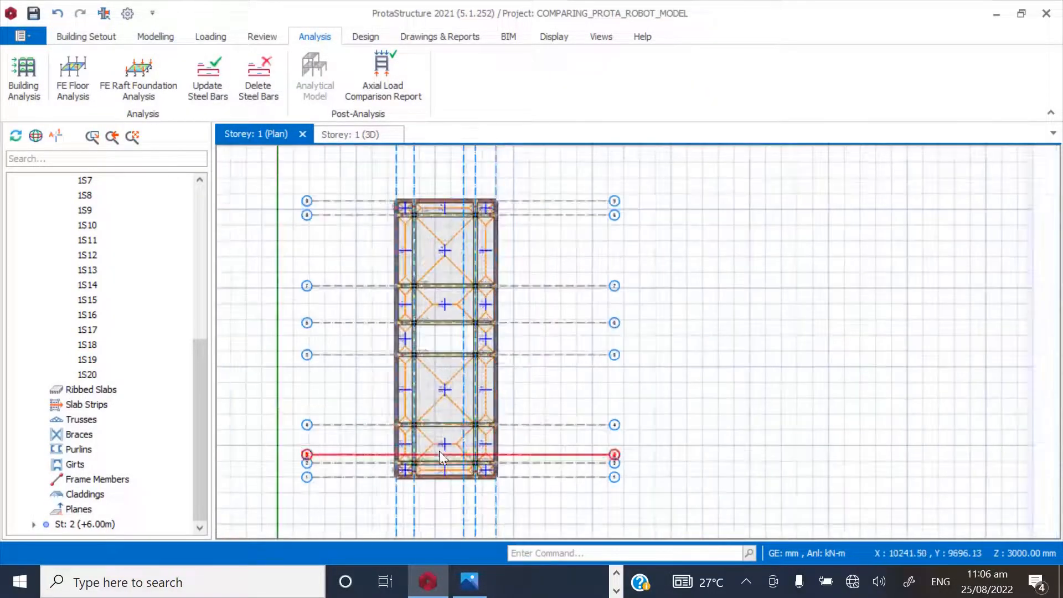
scroll(440, 451, up, 3)
scroll(441, 434, down, 3)
scroll(438, 334, up, 3)
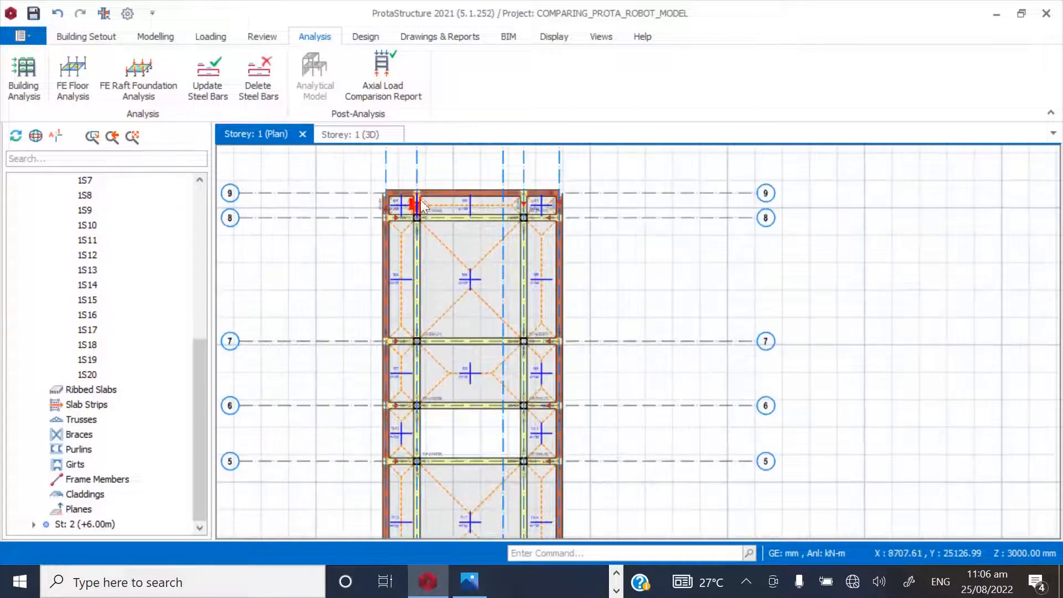
- Collapse the Storey 1 slab list in the structure tree and make storey St: 2 (+6.00m) the active plan
click(192, 360)
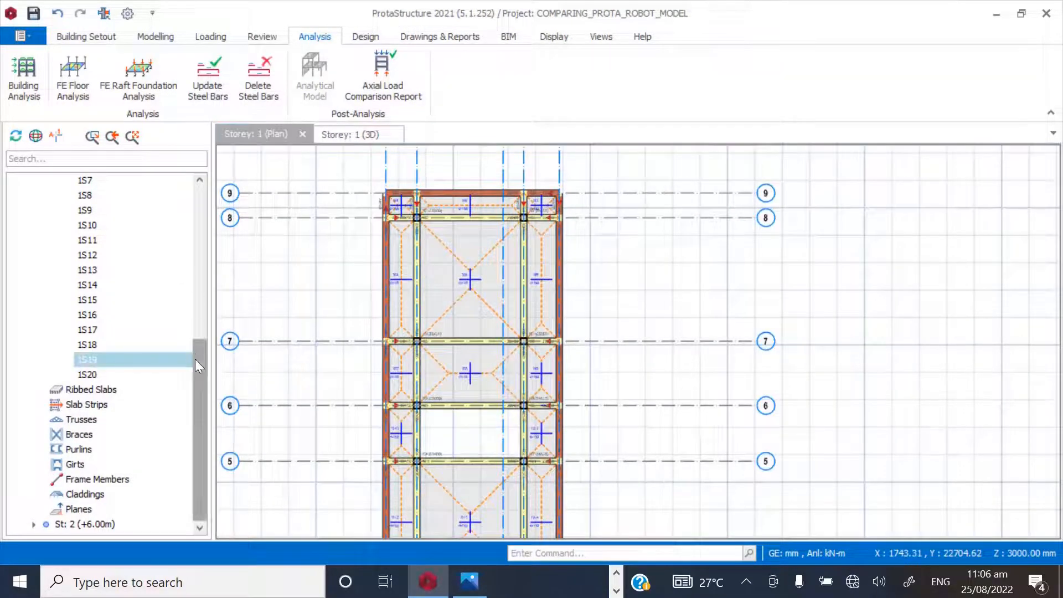
drag(195, 359, 222, 289)
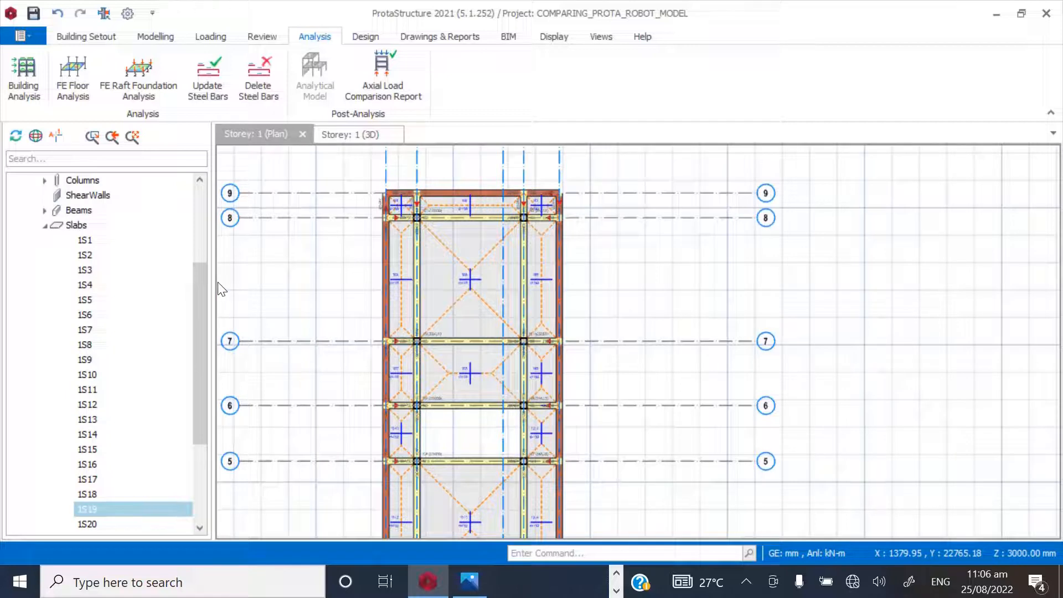
click(46, 226)
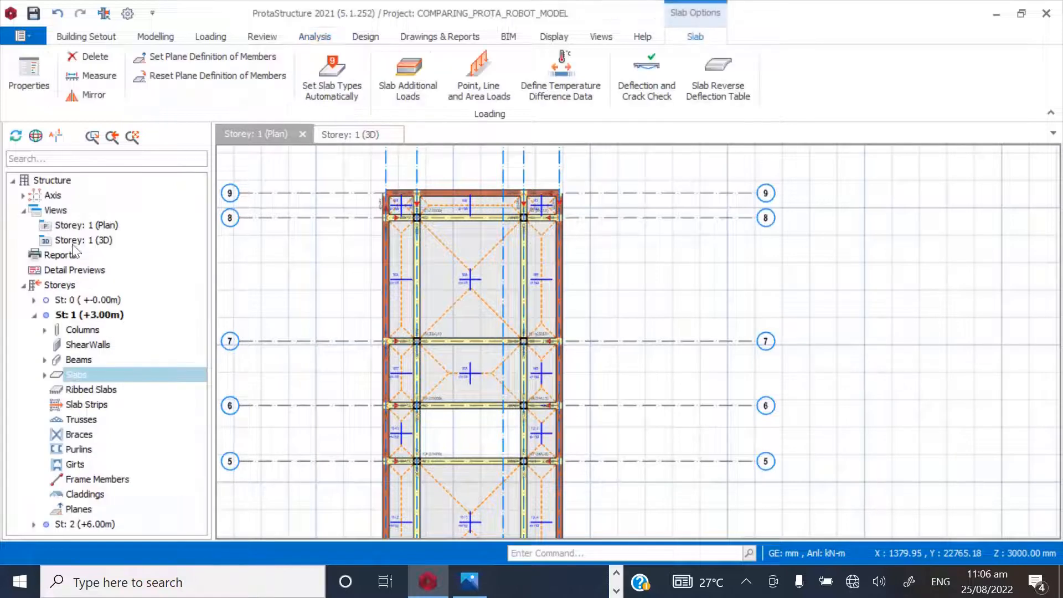
click(99, 225)
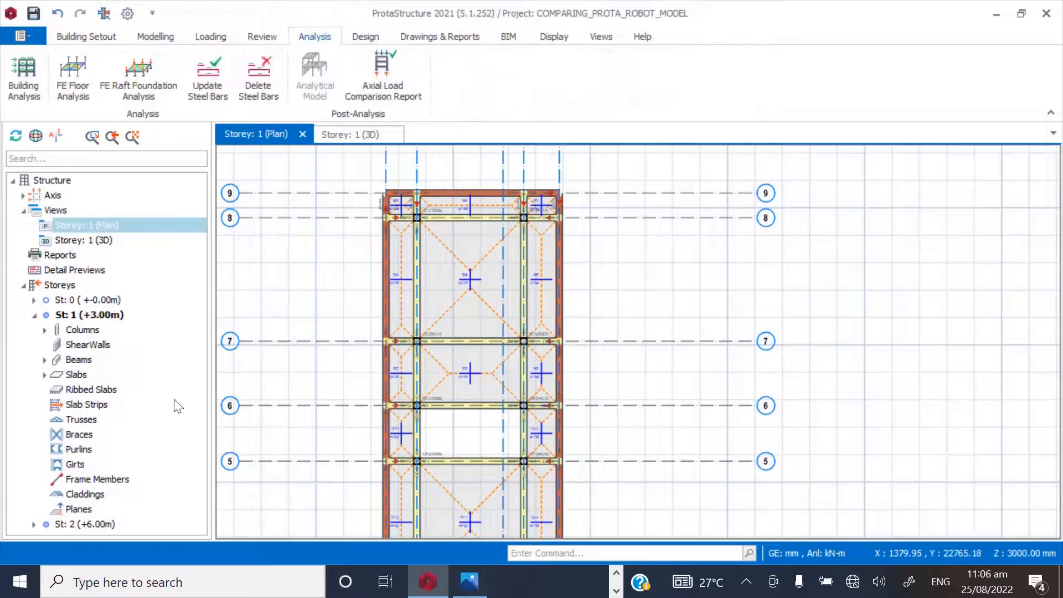
double_click(83, 524)
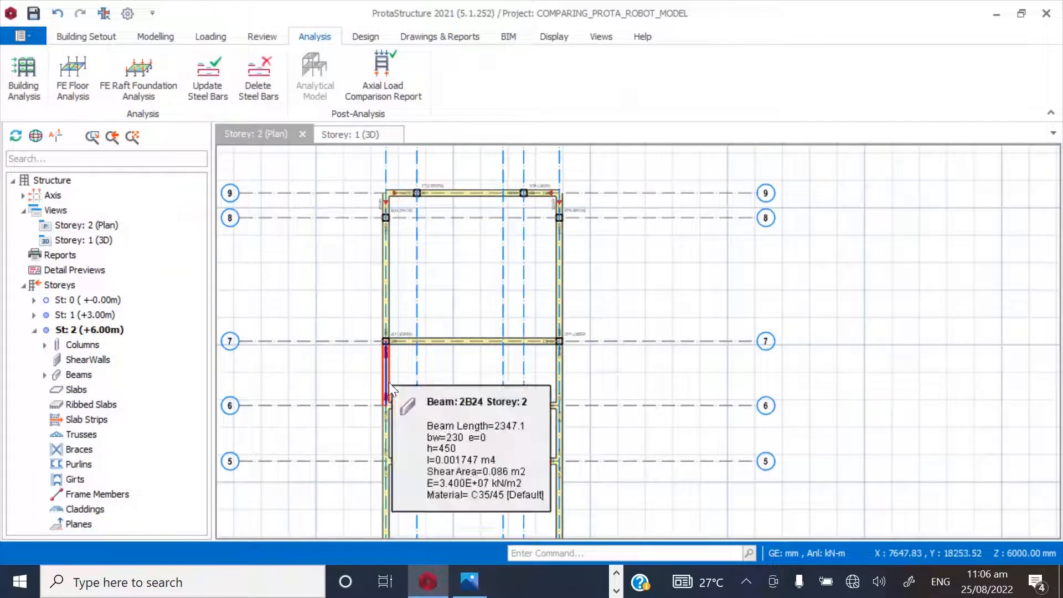
scroll(363, 253, up, 3)
scroll(362, 253, up, 1)
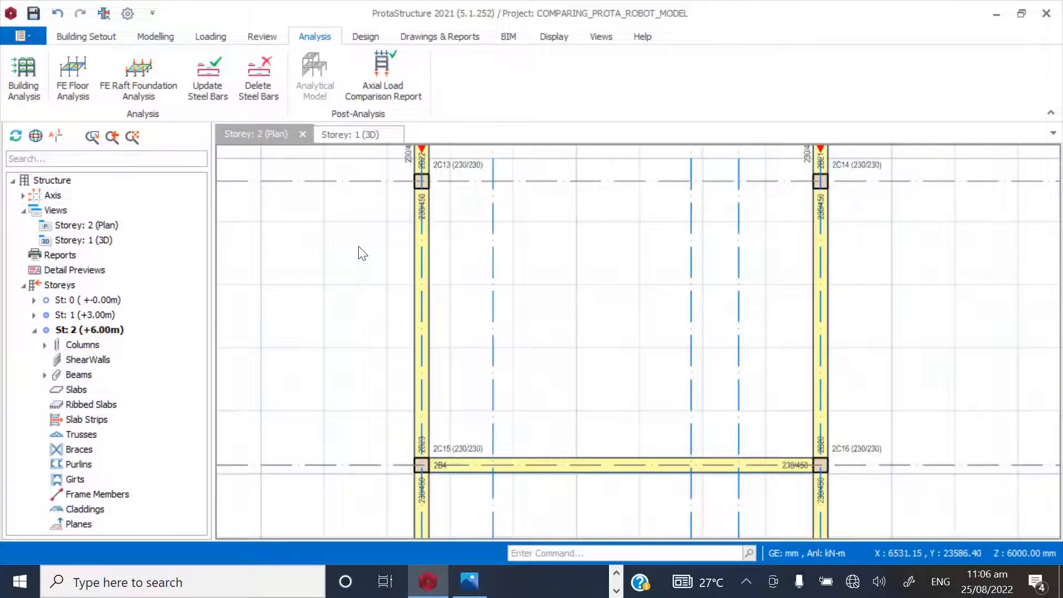
- Open the member loads of Storey 2 beam 2B1 and set its slab load calculation method to Finite Elements
scroll(382, 389, down, 1)
scroll(369, 260, down, 1)
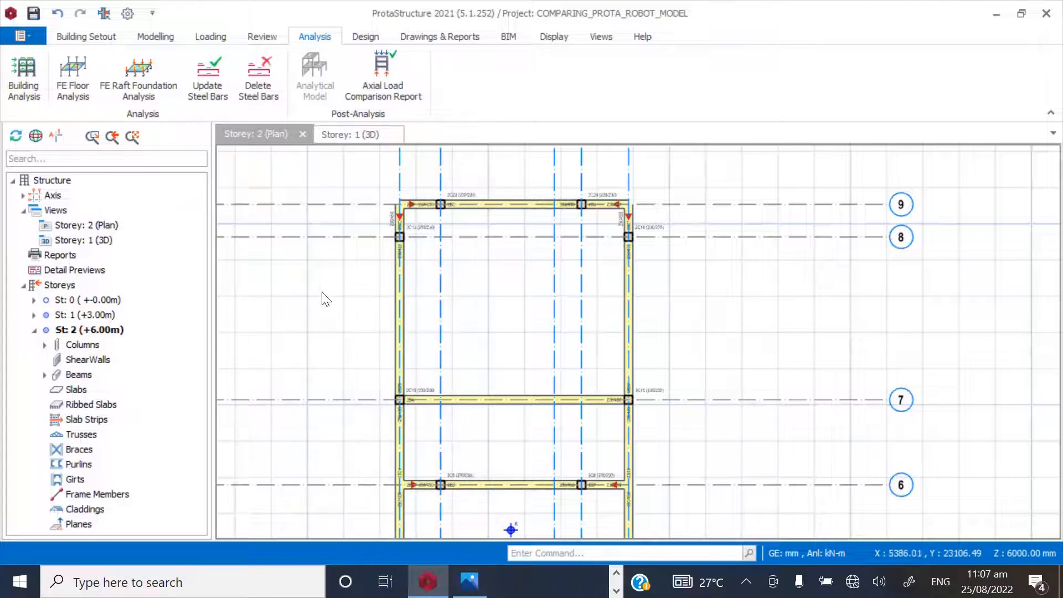
scroll(411, 205, up, 3)
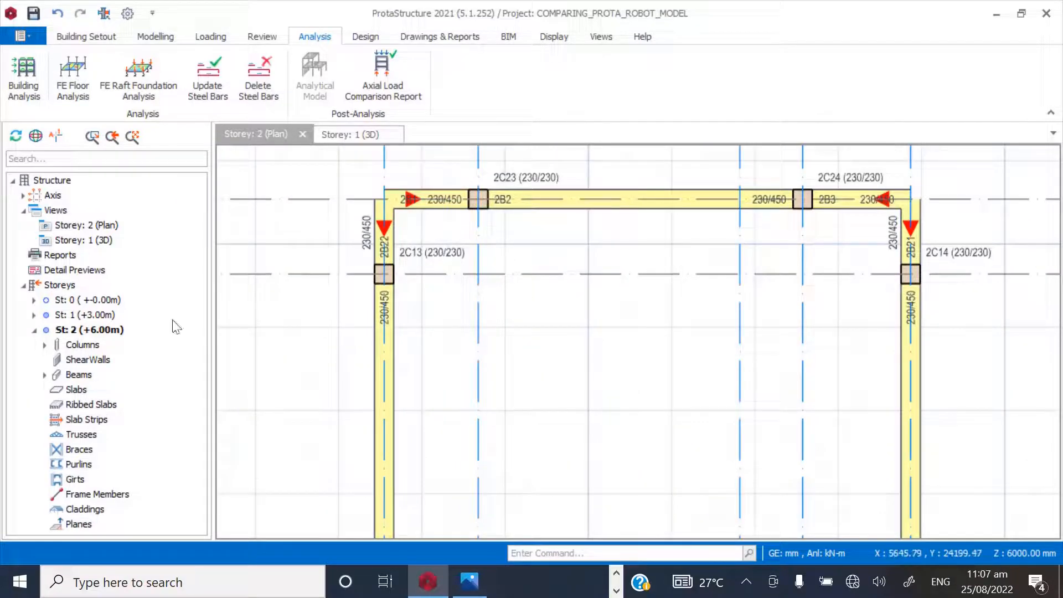
click(44, 375)
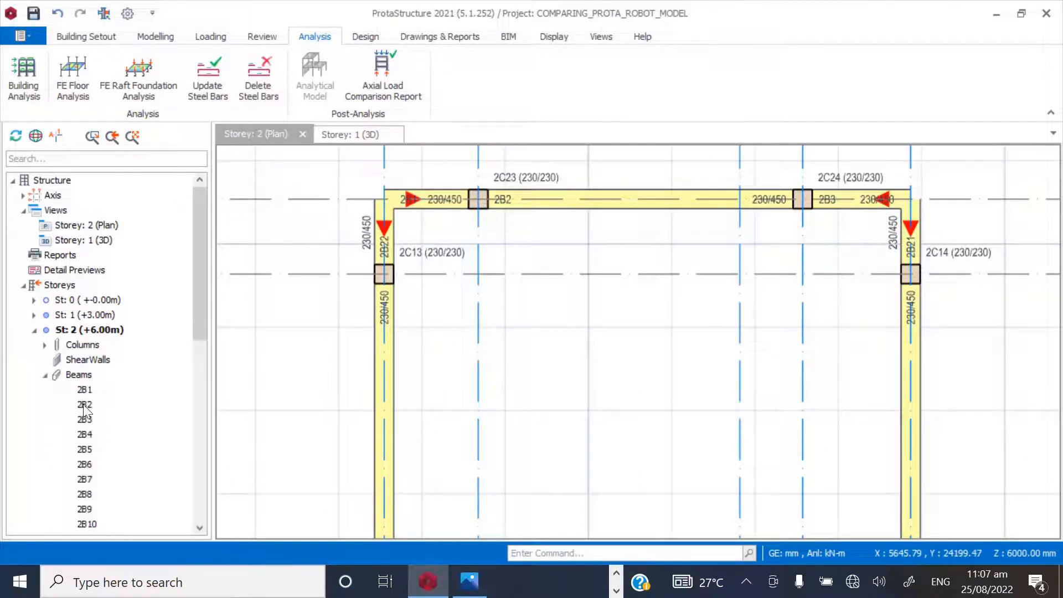
click(85, 392)
right_click(84, 390)
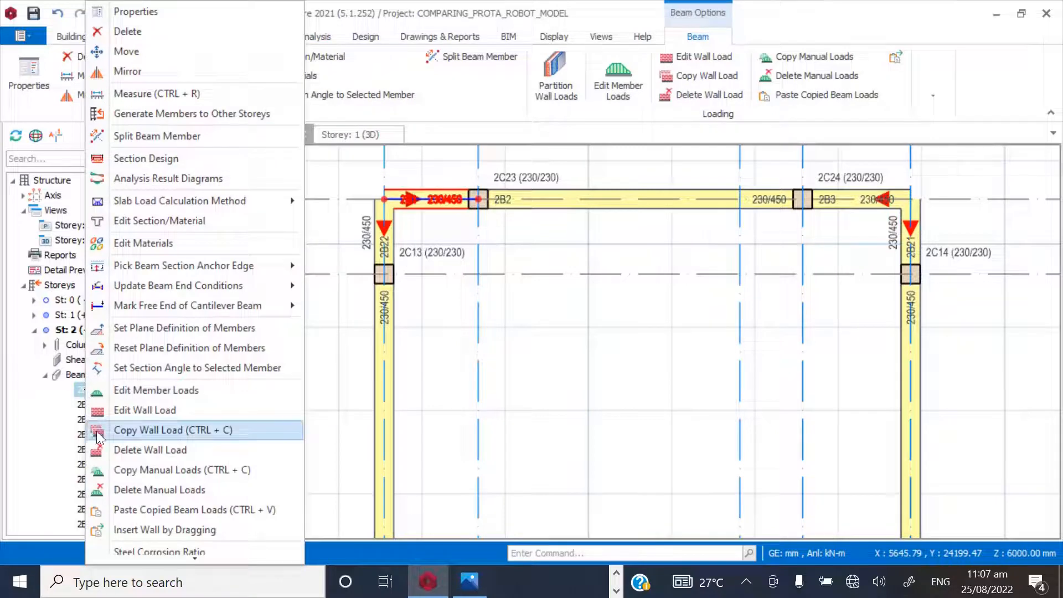
click(153, 391)
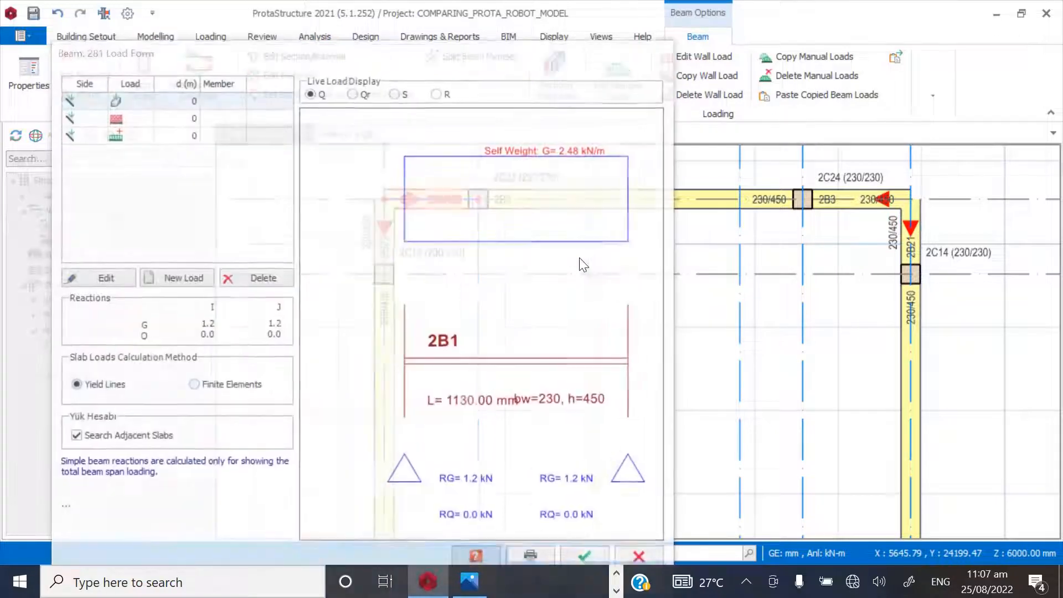
click(194, 386)
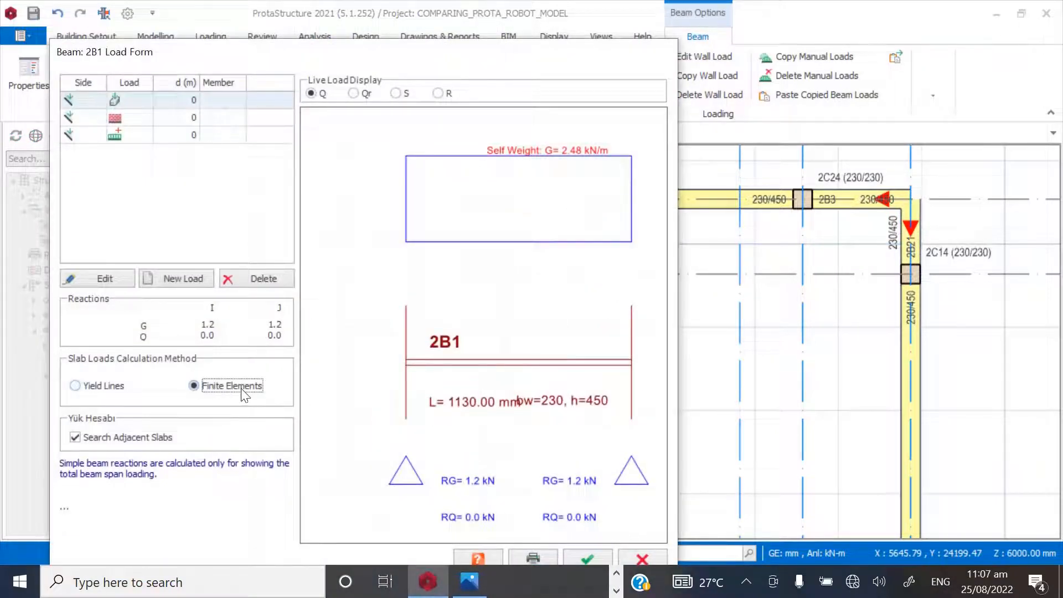
- Add a uniformly distributed load to beam 2B1 with a dead load of 1 kN/m and a live load of 1 kN/m
click(185, 279)
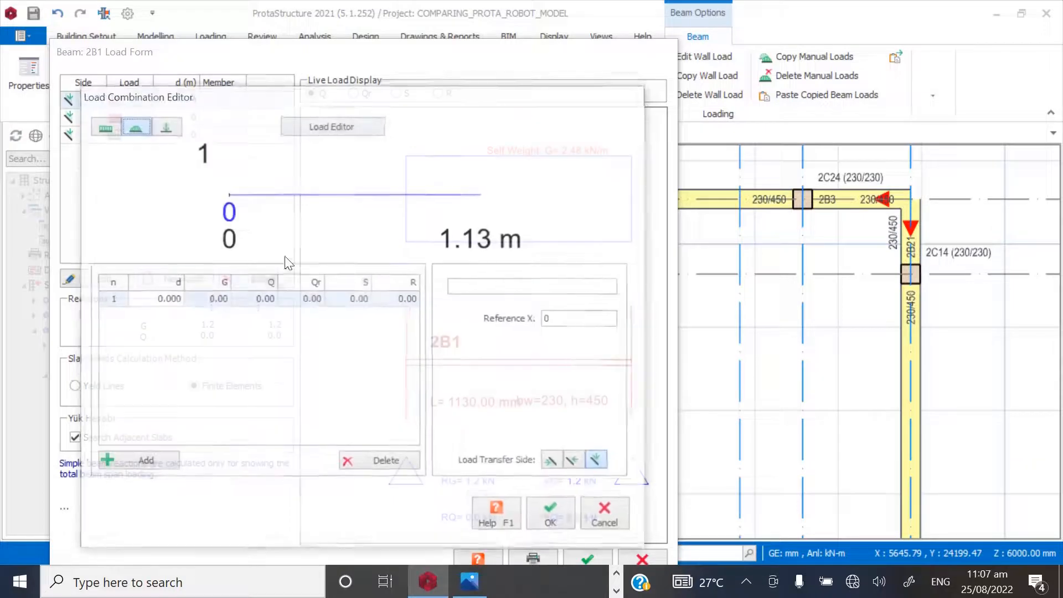
click(104, 127)
click(579, 341)
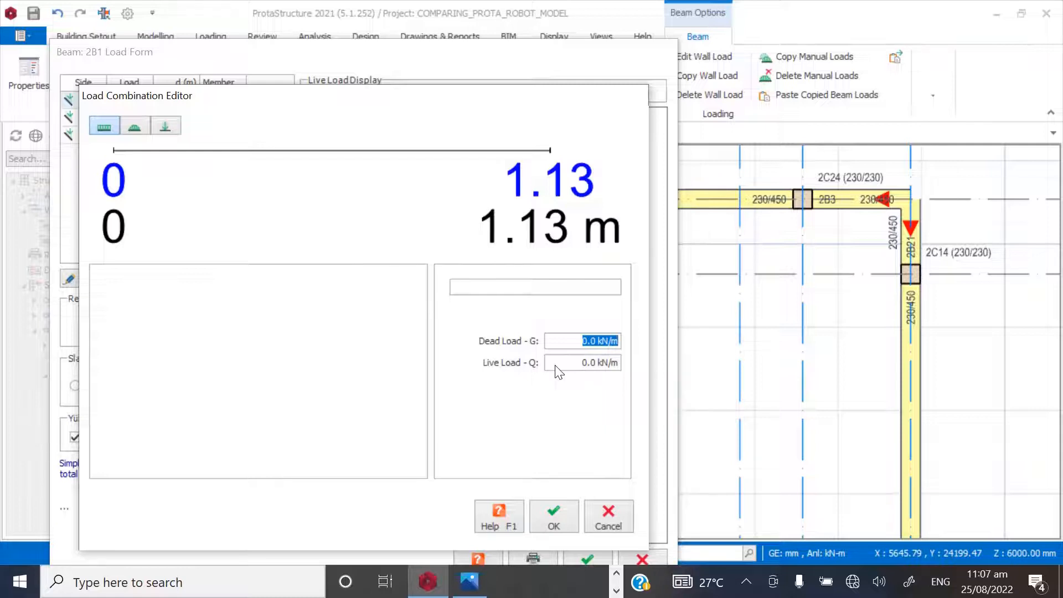
text(1)
click(603, 364)
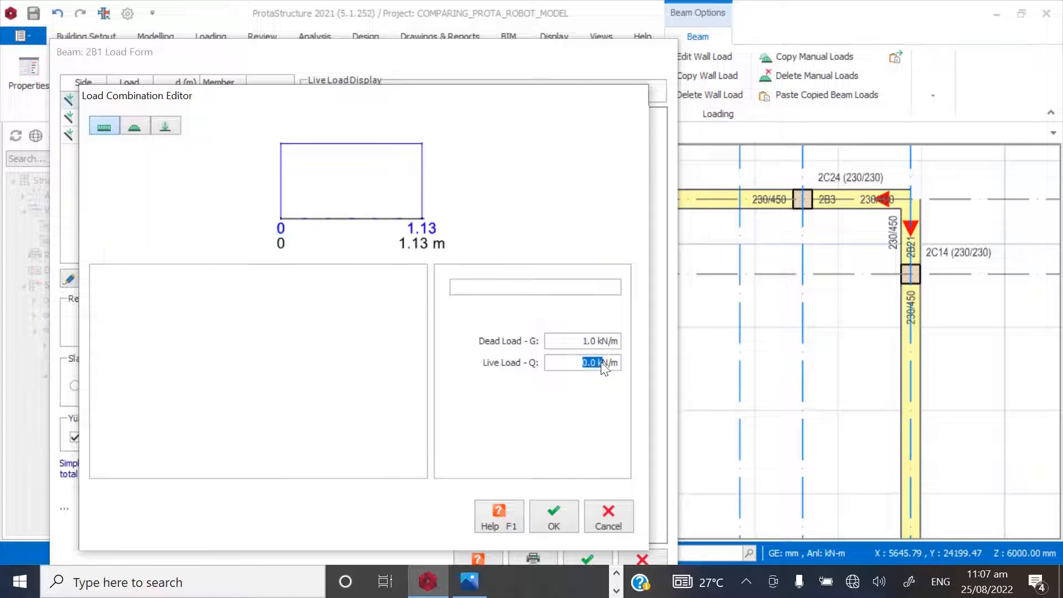
text(1)
click(592, 343)
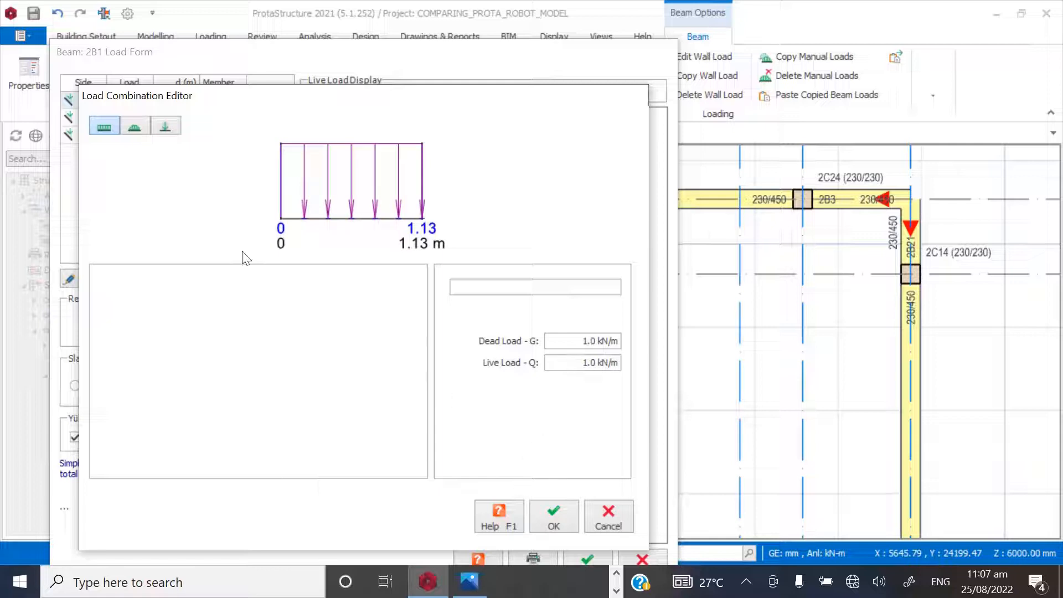
click(554, 518)
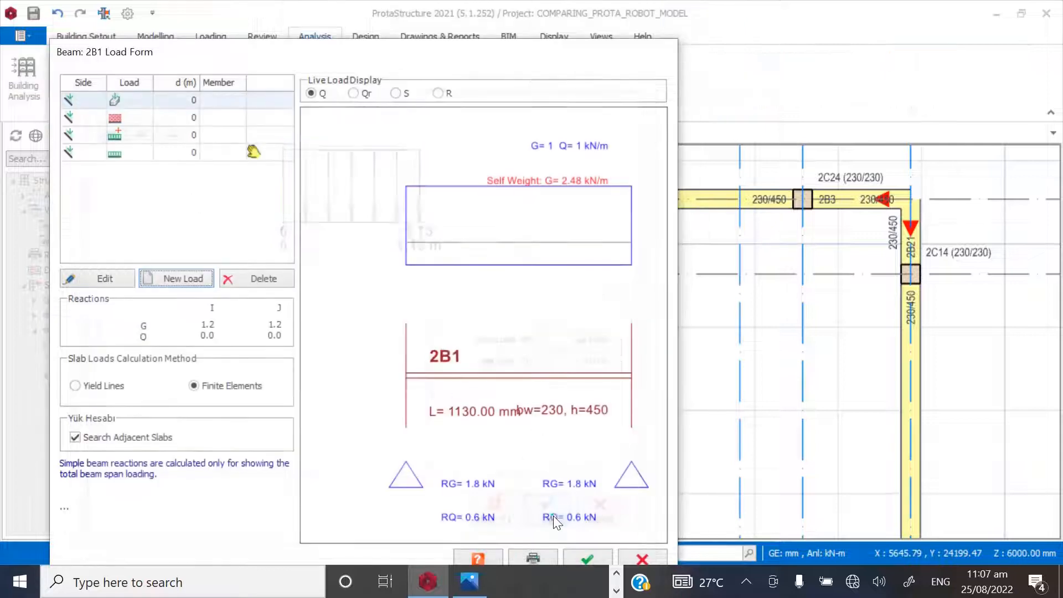
click(587, 557)
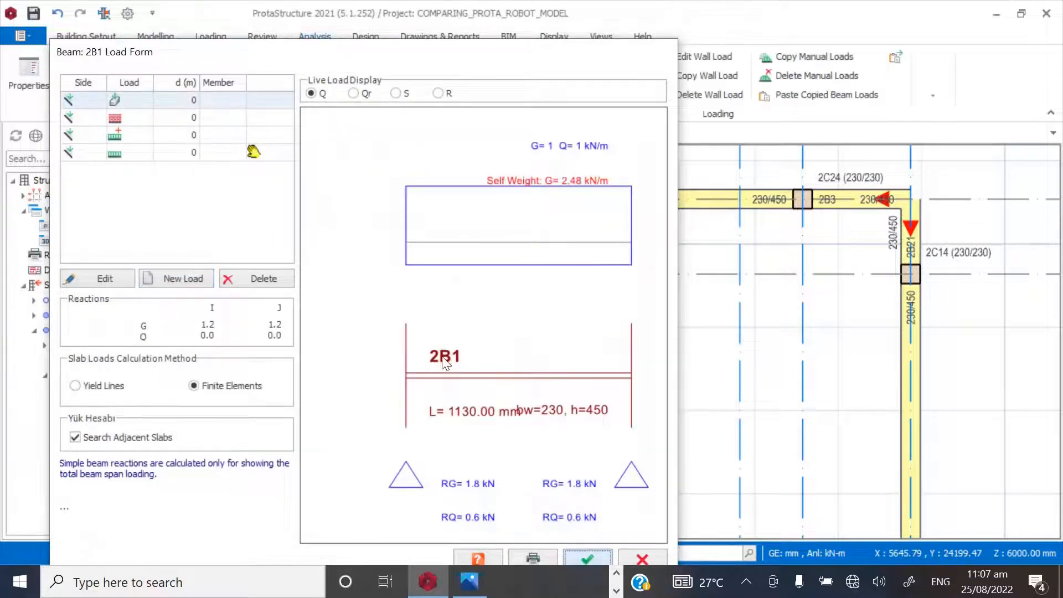
- Clear the current selection, reselect only beam 2B1 and copy its manual loads
scroll(412, 269, down, 2)
scroll(415, 272, up, 2)
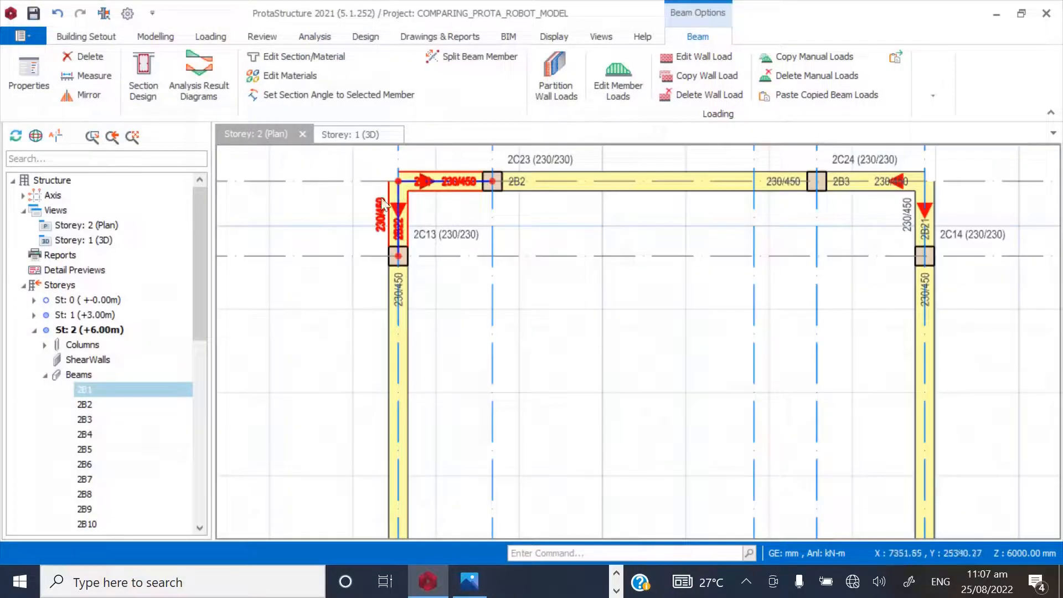
click(371, 170)
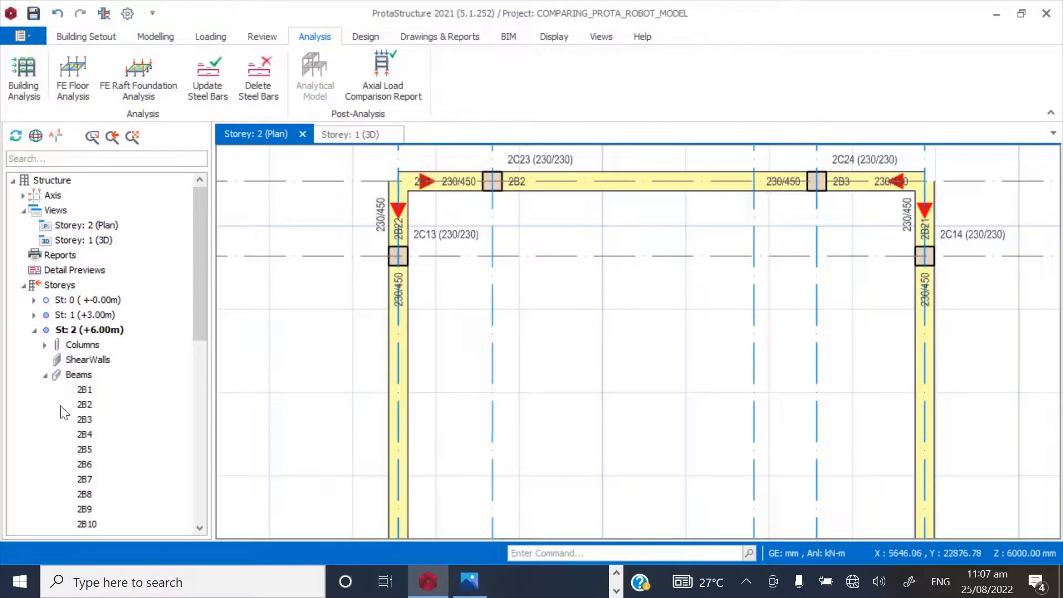
click(84, 389)
scroll(156, 348, down, 4)
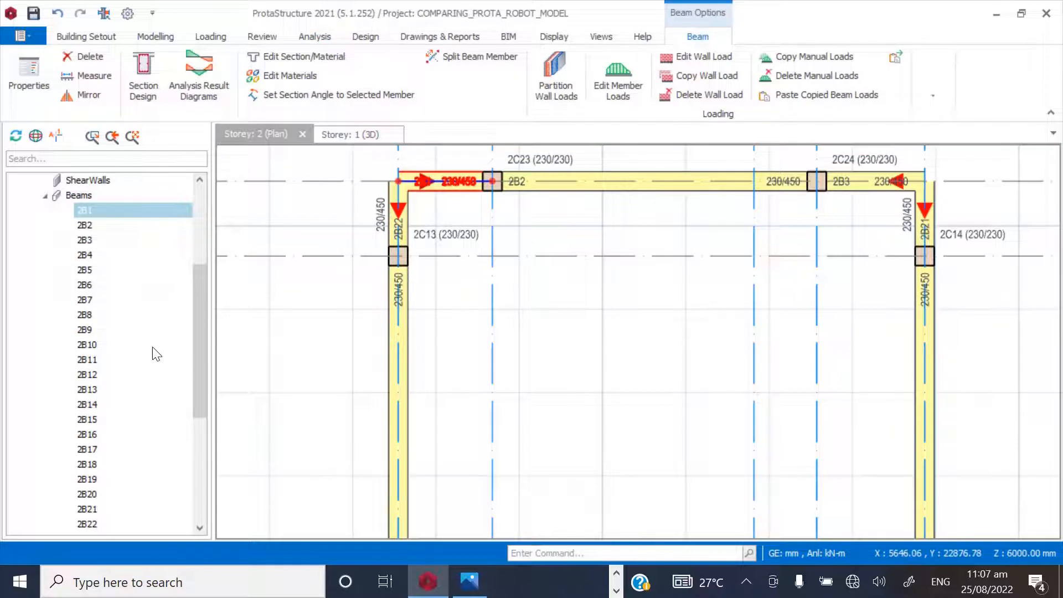
right_click(128, 211)
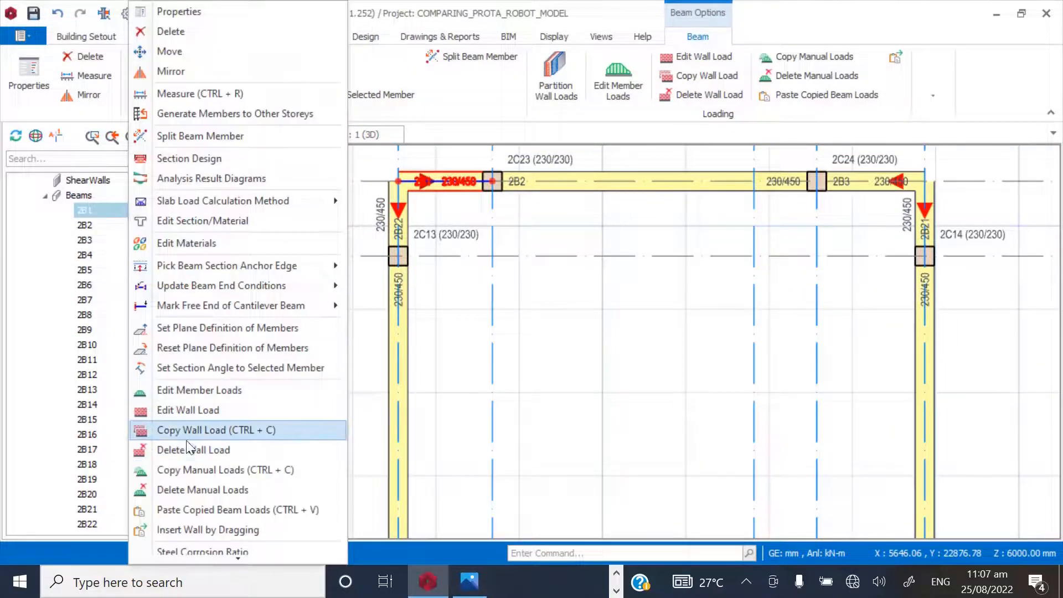
click(188, 471)
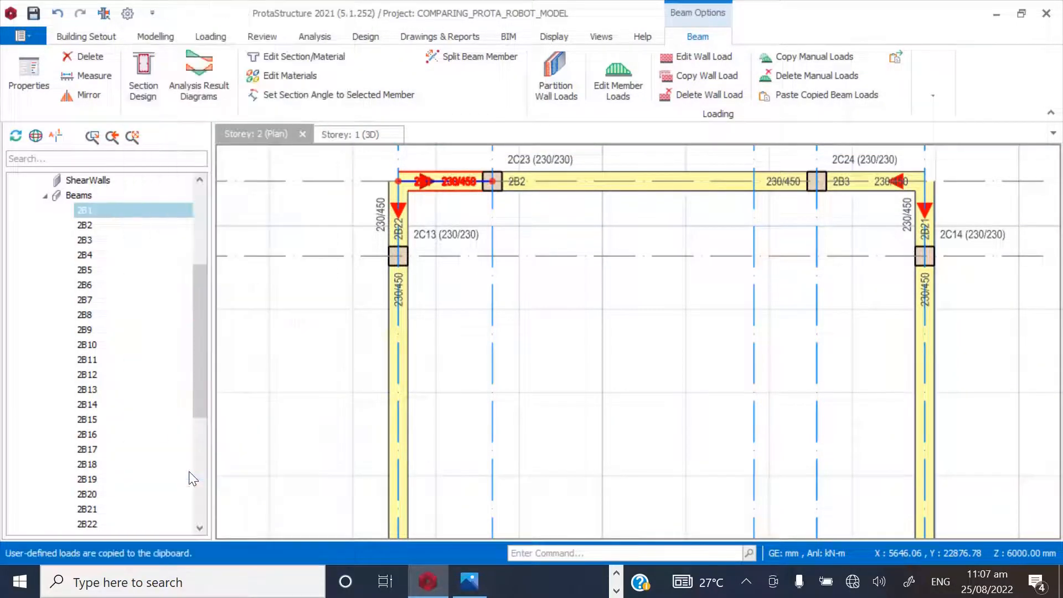
- Paste the copied manual loads onto all Storey 2 beams from 2B1 to 2B28, accept the replacement and deselect them
scroll(108, 346, down, 4)
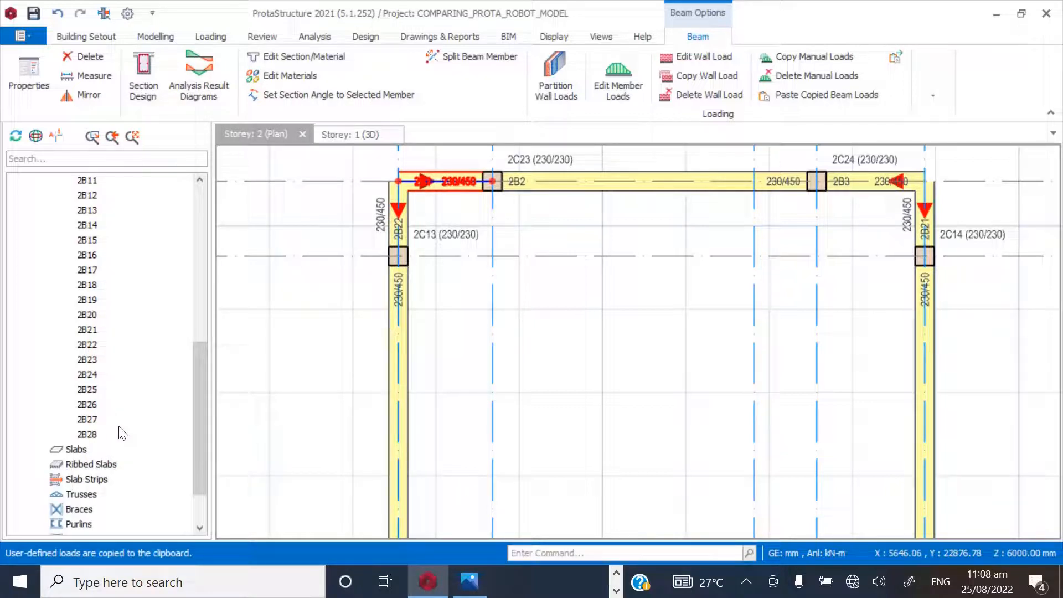
shift+click(88, 434)
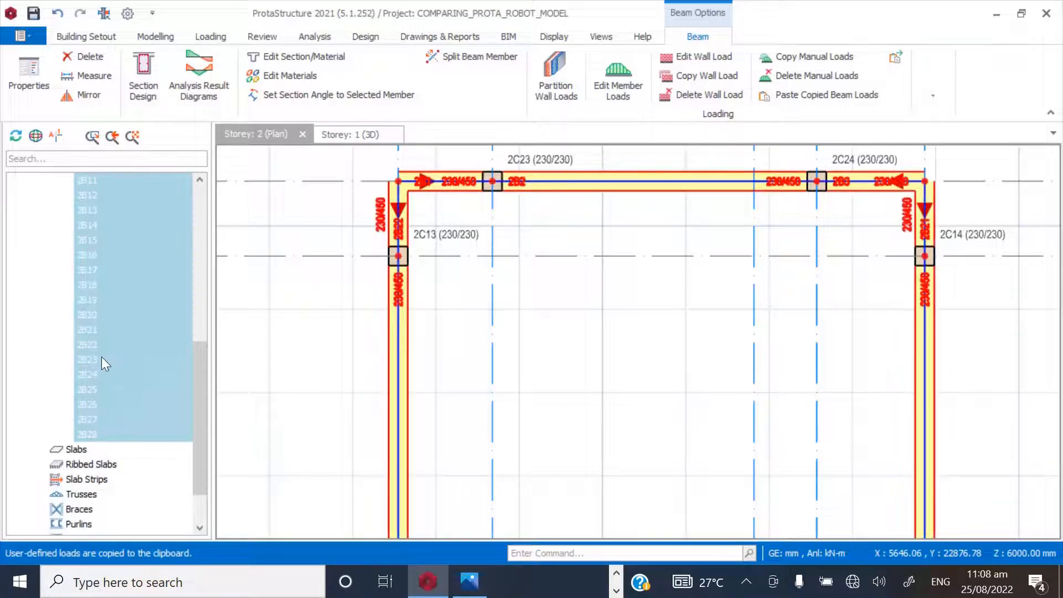
scroll(439, 273, down, 6)
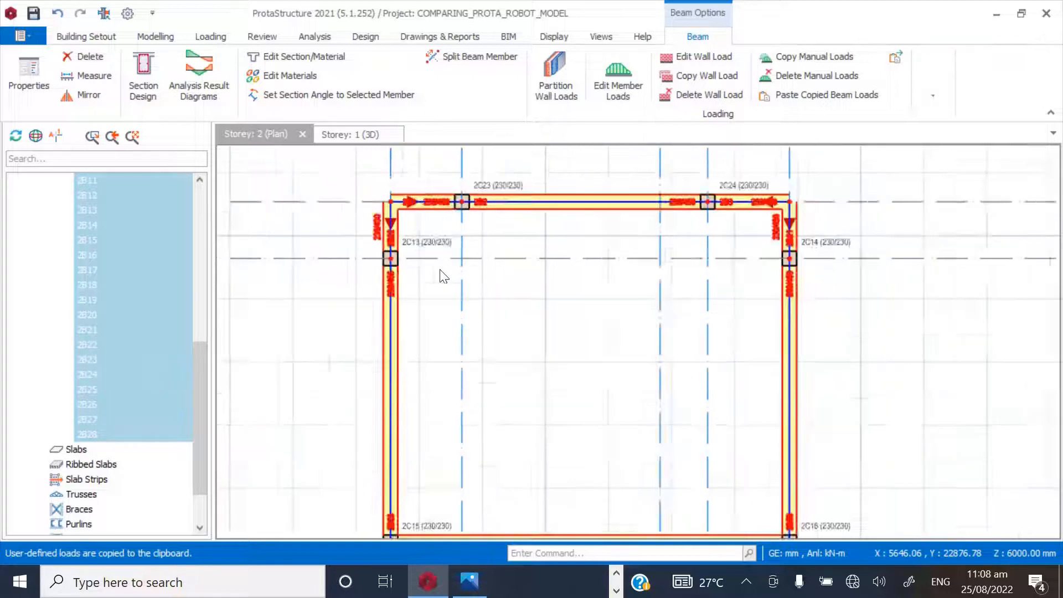
scroll(535, 277, down, 2)
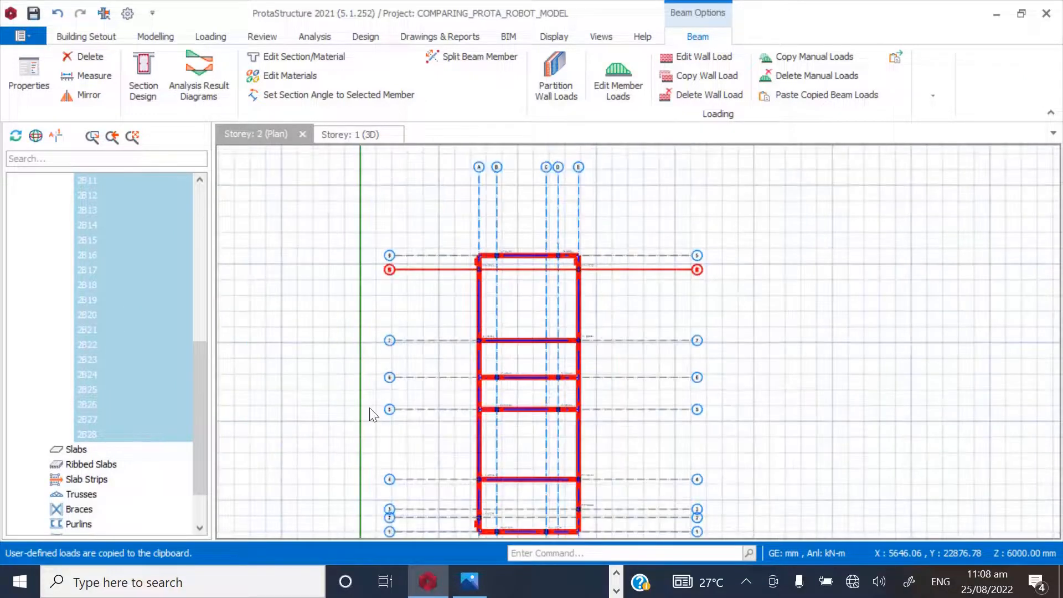
right_click(88, 239)
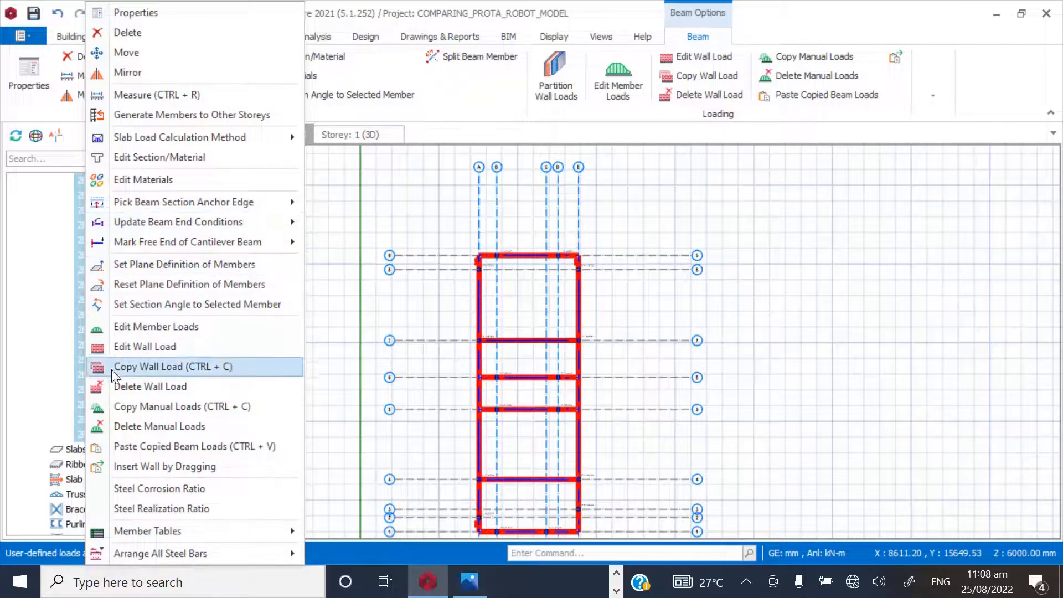
click(146, 446)
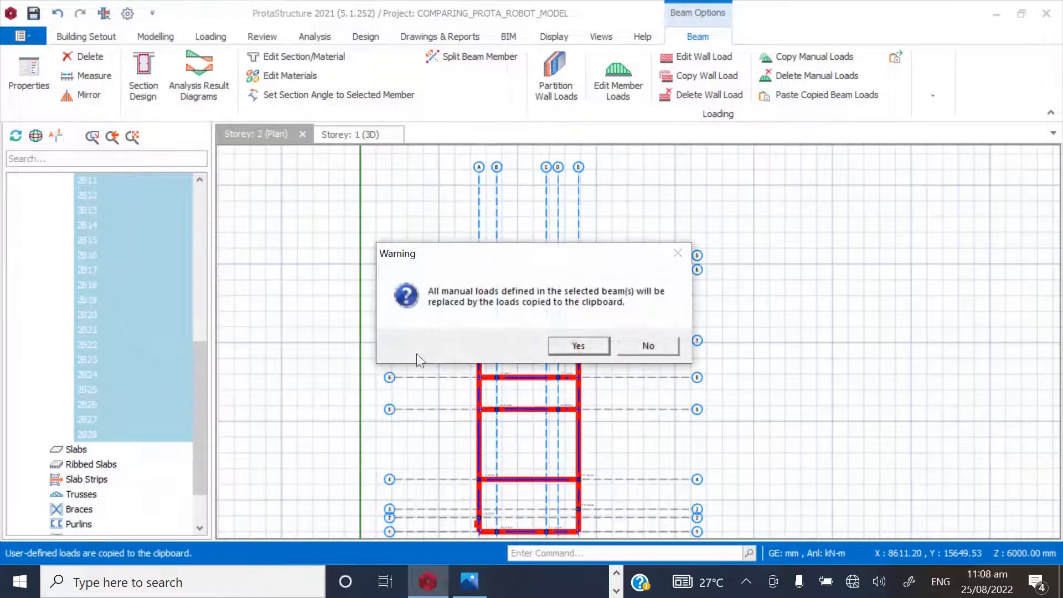
click(576, 344)
click(643, 309)
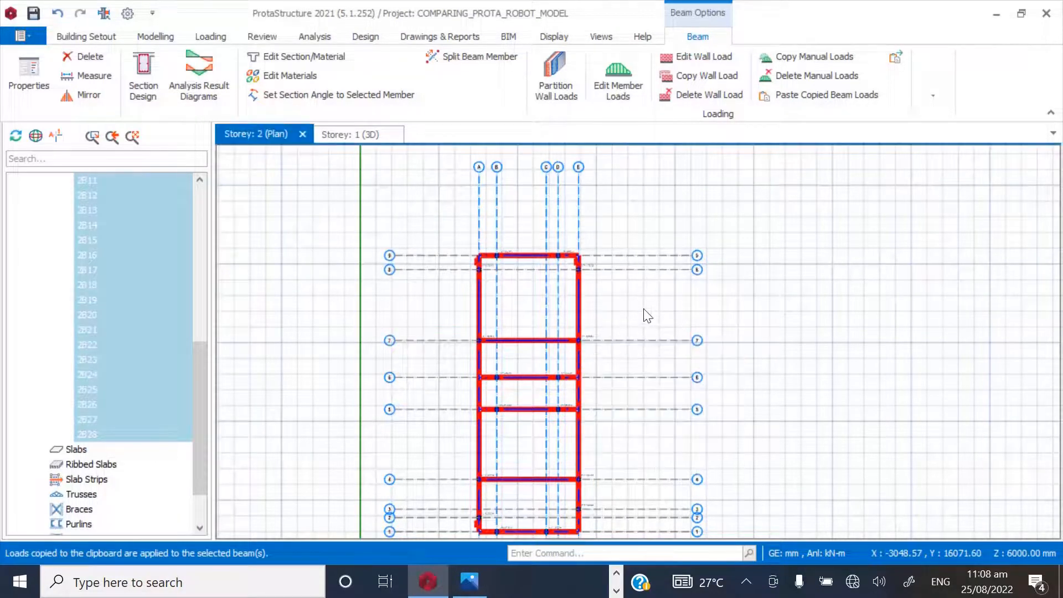
key(Escape)
- Examine the beam layout across the whole Storey 2 plan, from axis 9 down to axis 1
scroll(520, 283, down, 1)
scroll(528, 317, up, 2)
scroll(481, 174, up, 1)
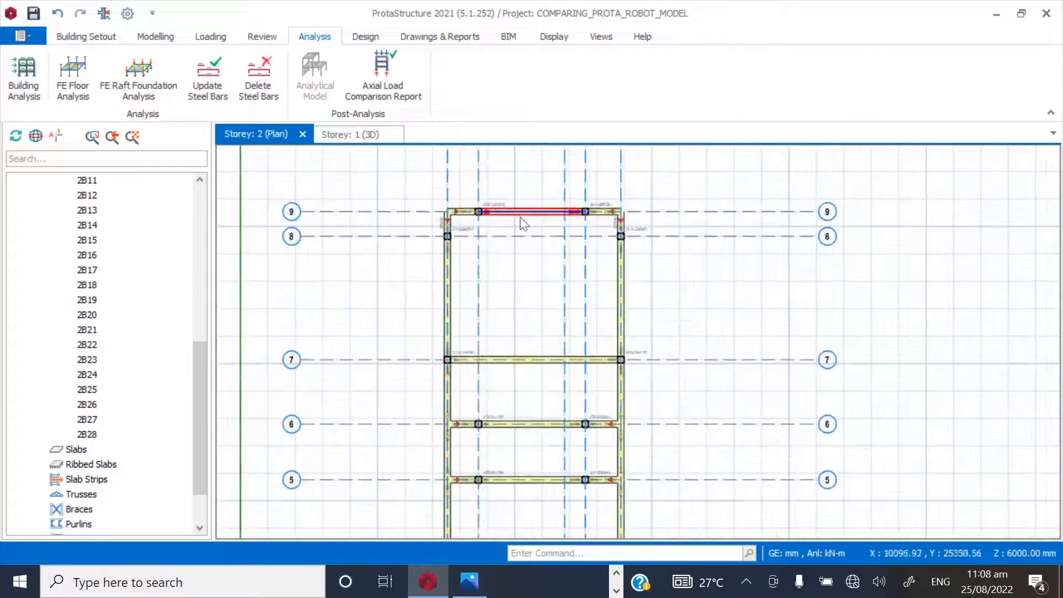
scroll(529, 208, up, 1)
scroll(551, 203, up, 1)
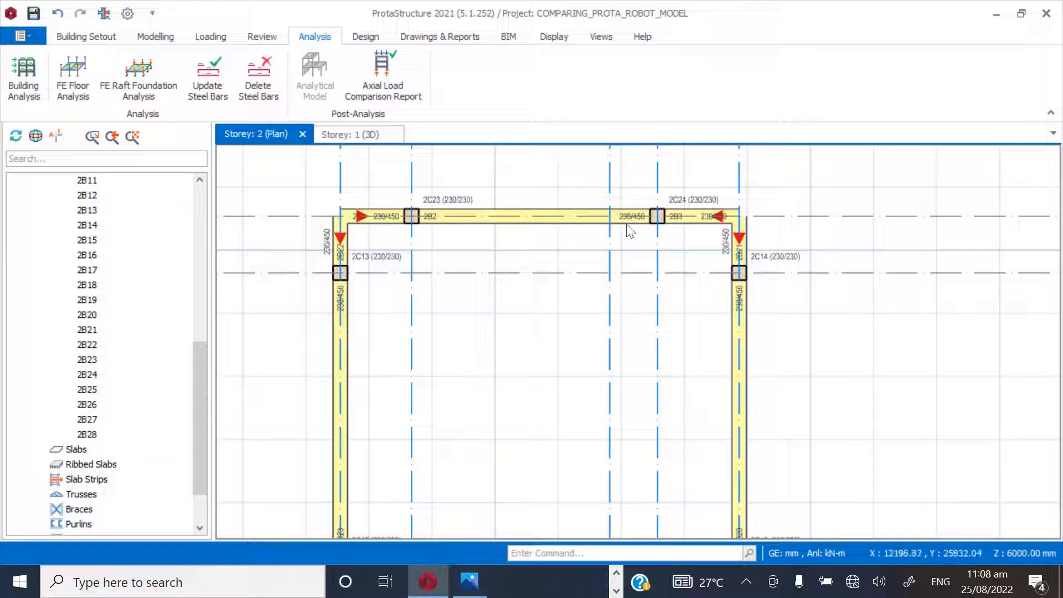
scroll(443, 227, down, 2)
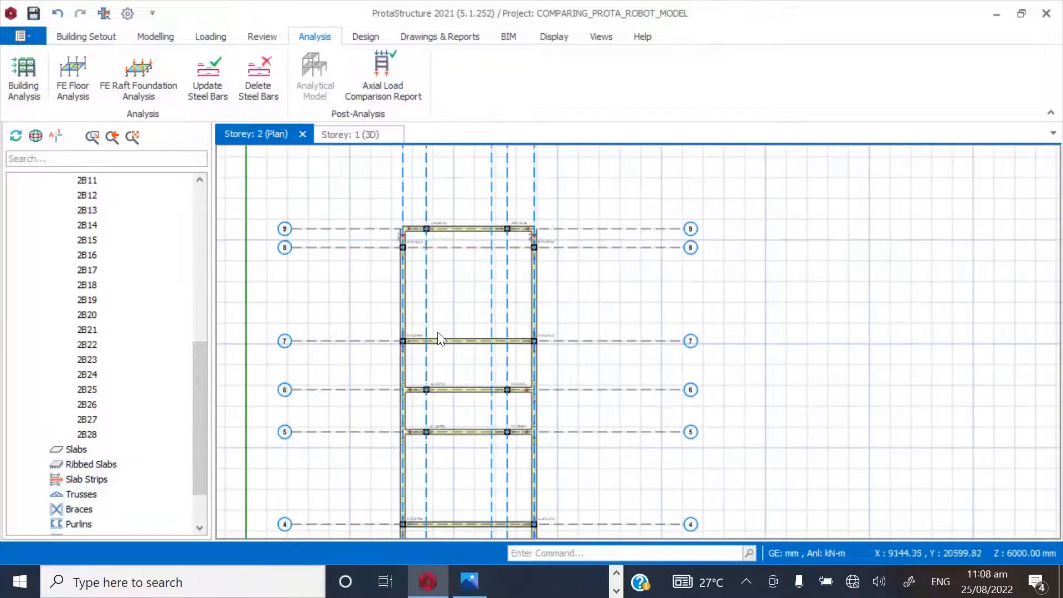
scroll(415, 266, up, 1)
scroll(423, 195, down, 2)
scroll(471, 493, up, 1)
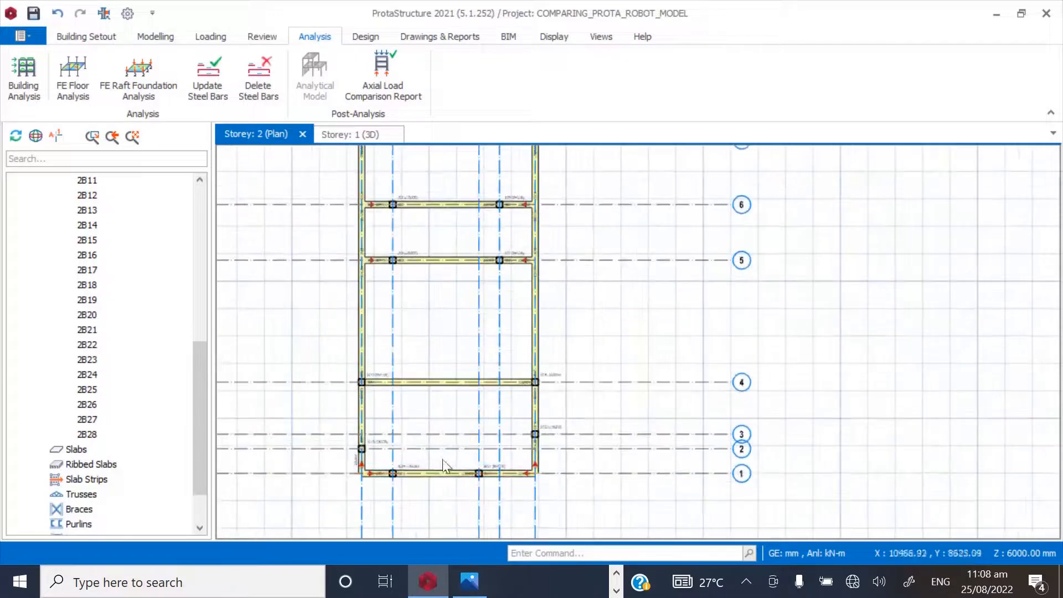
scroll(467, 477, down, 2)
scroll(442, 234, up, 2)
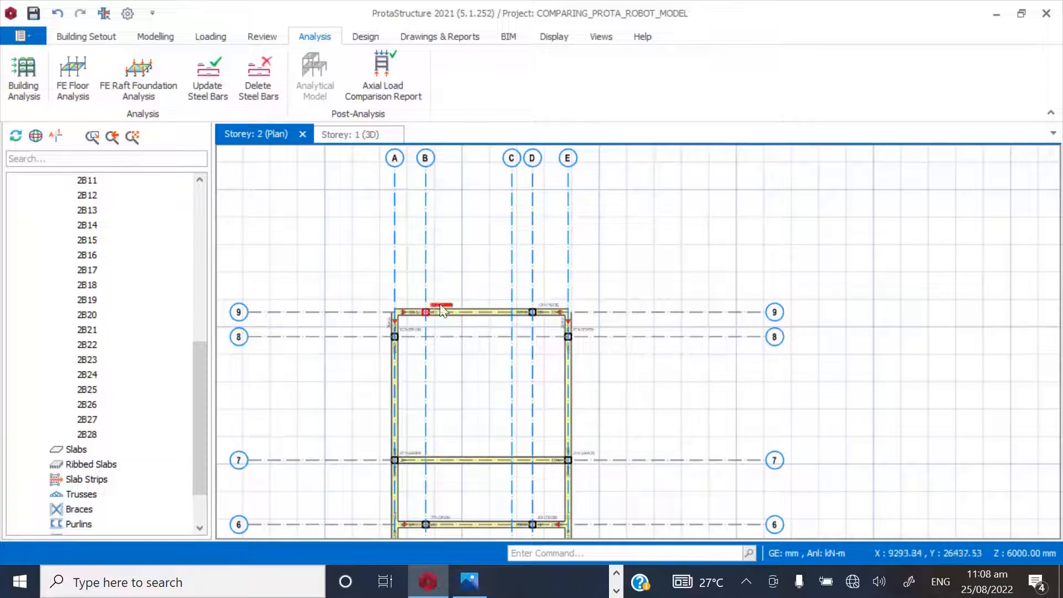
scroll(425, 313, up, 1)
scroll(425, 314, up, 1)
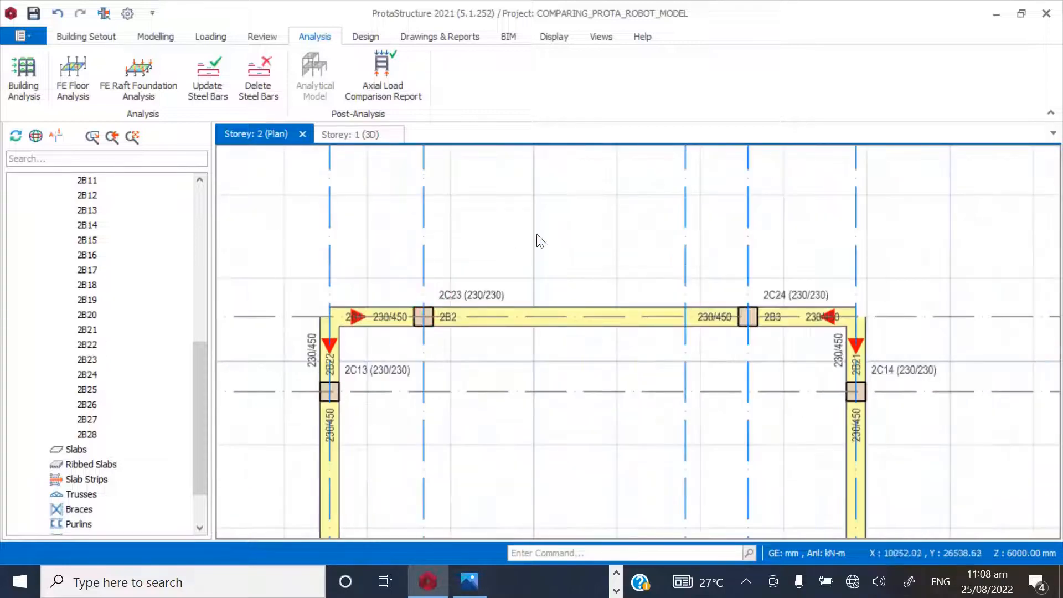
- Assign a wall load to beam 2B3 with a unit weight of 3.47 kN/m2, a height of 1 m and a thickness of 0.23 m
scroll(542, 242, down, 1)
scroll(580, 317, up, 2)
scroll(580, 272, down, 2)
scroll(692, 316, up, 1)
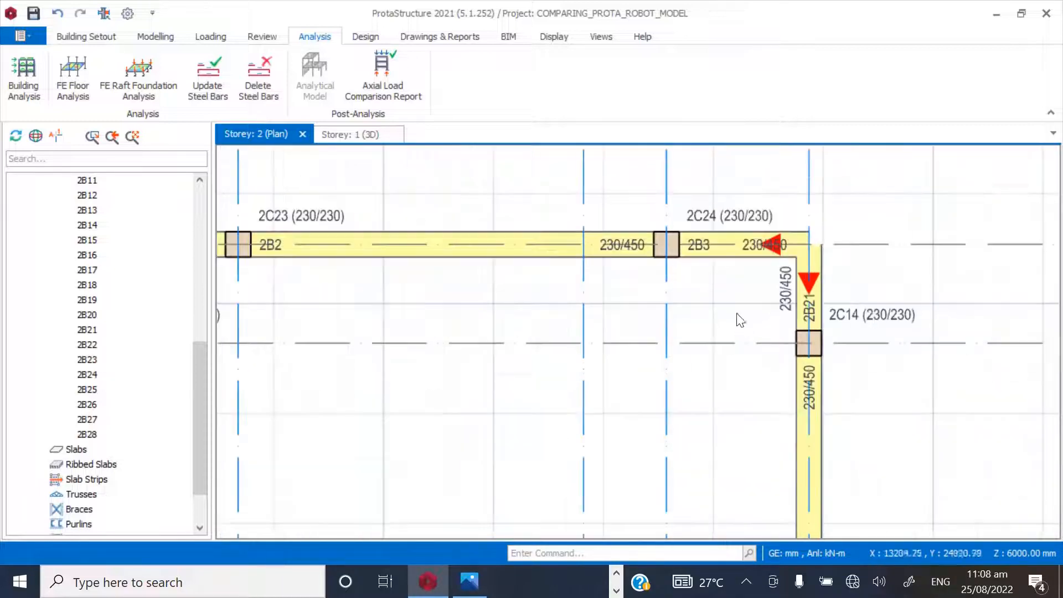
right_click(709, 251)
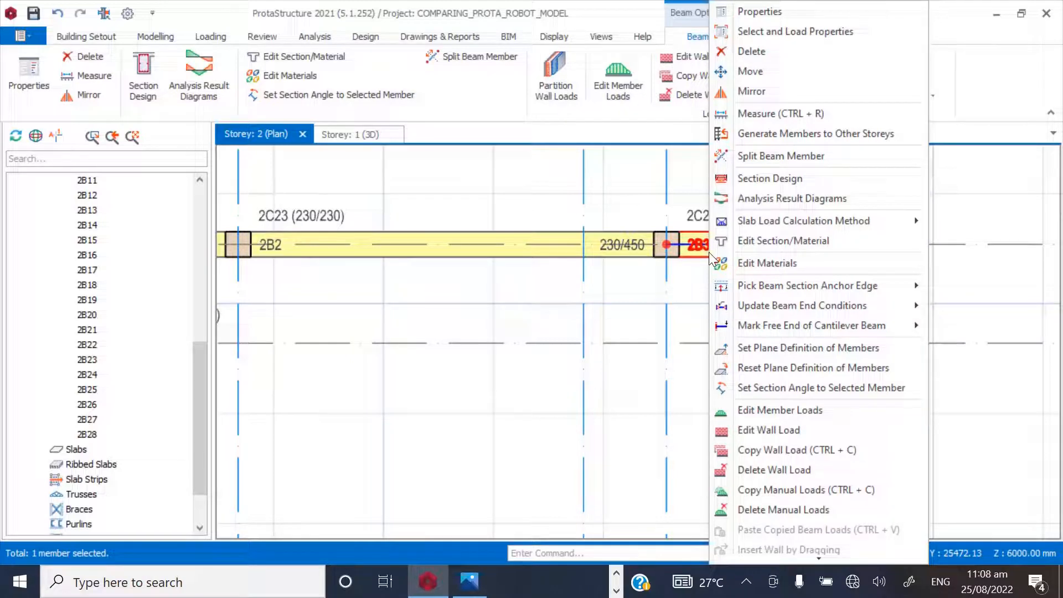
click(756, 431)
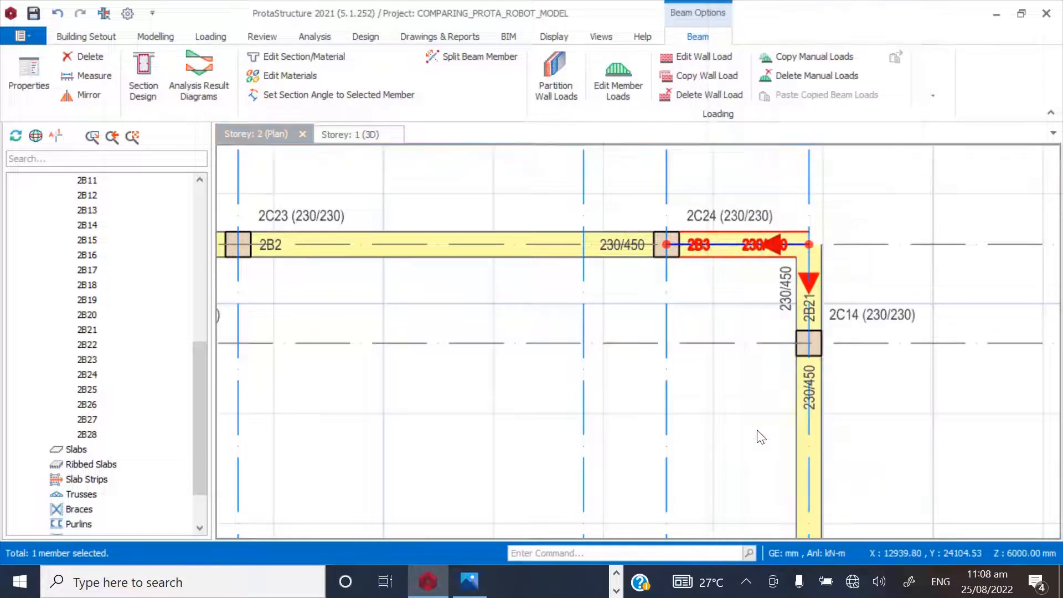
drag(602, 349, 708, 350)
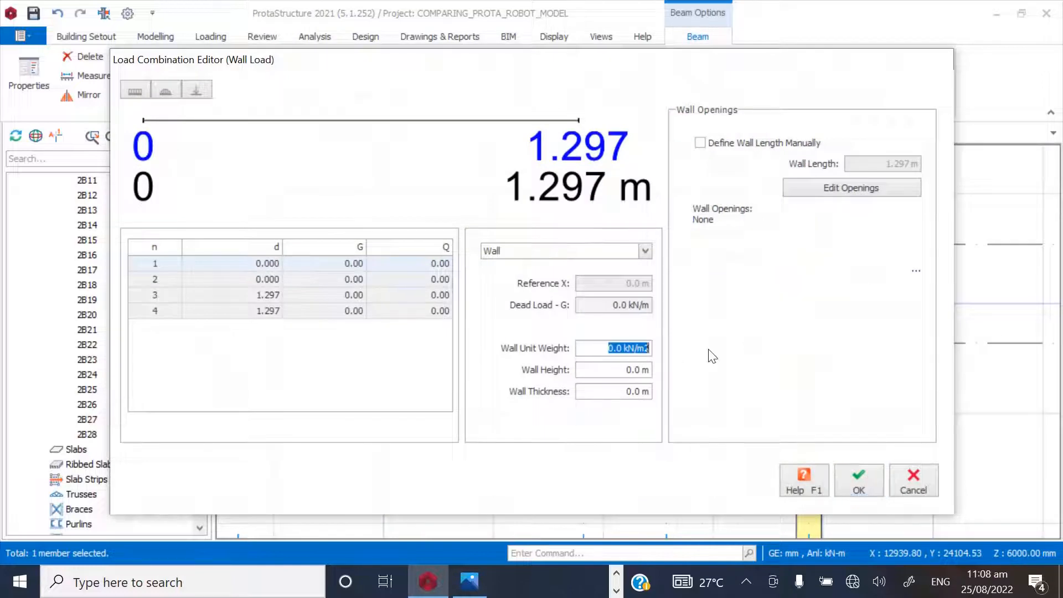
text(3)
key(Tab)
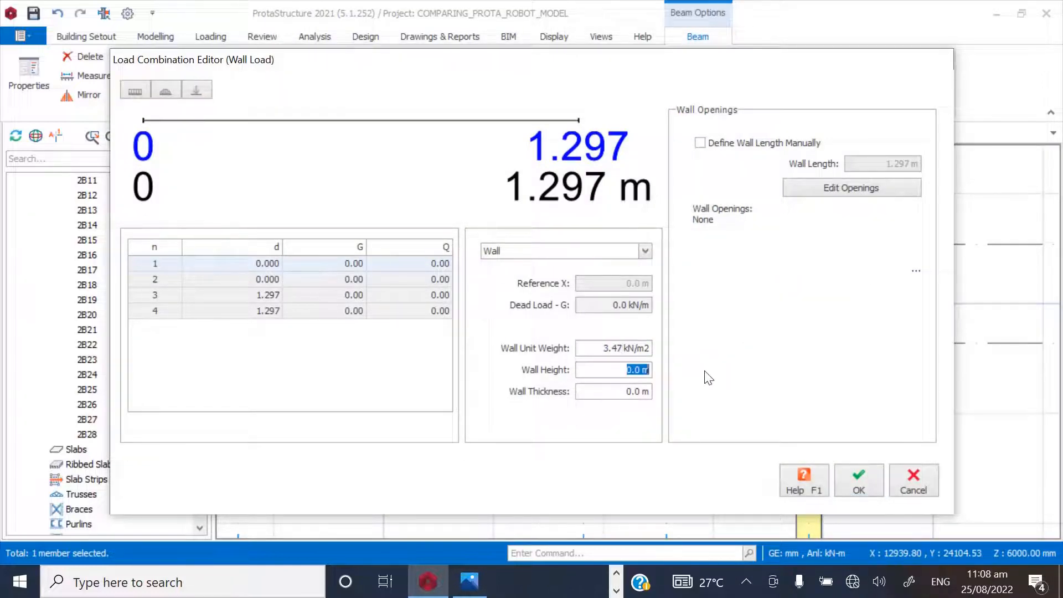
text(1)
key(Tab)
text(0.)
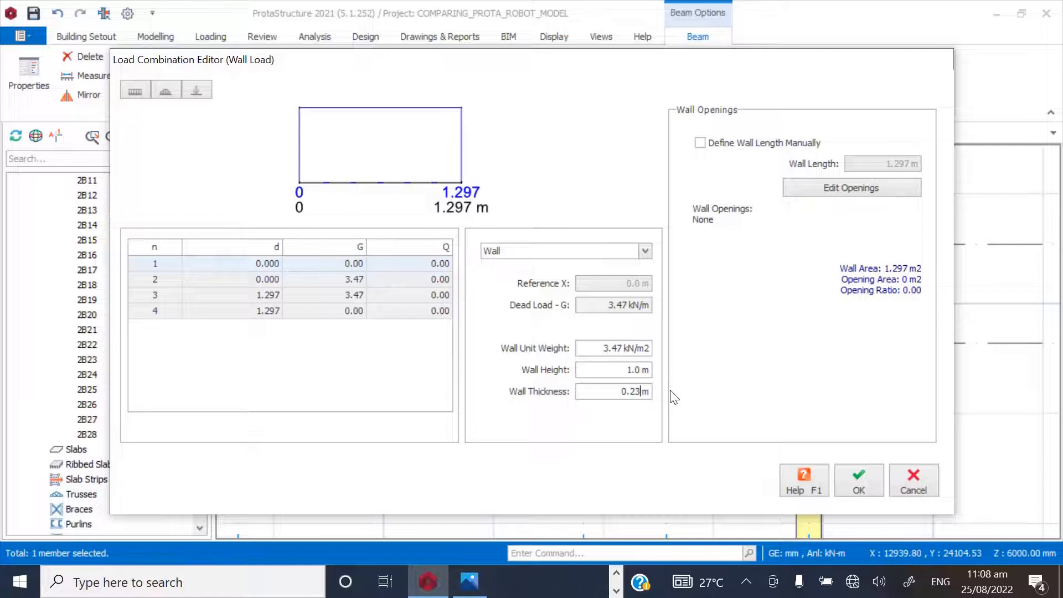
click(854, 480)
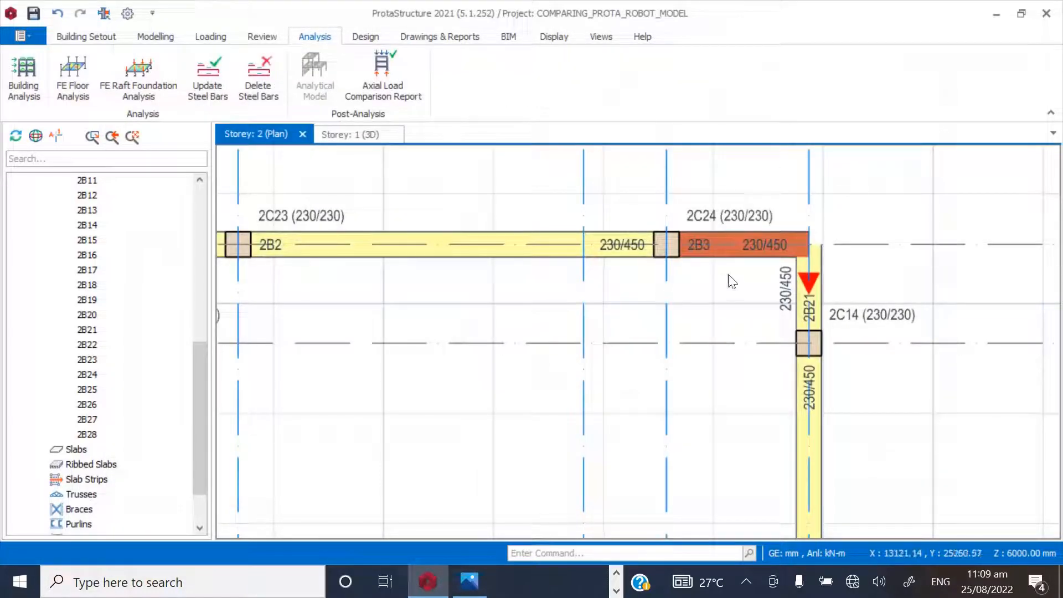
- Copy the wall load of beam 2B3 and add beams 2B2, 2B1 and 2B22 to the selection
right_click(745, 252)
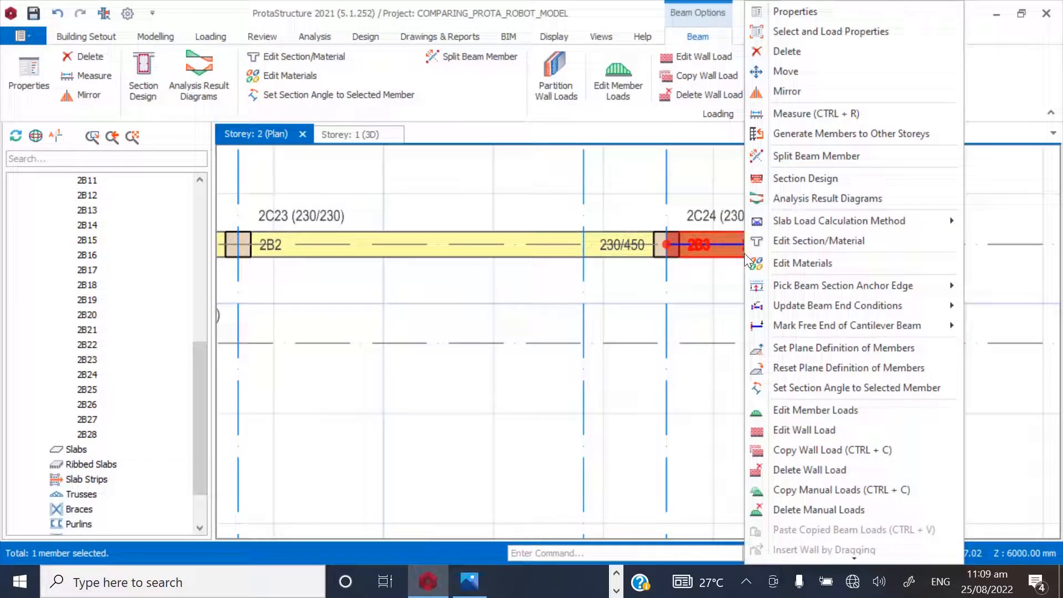
click(793, 451)
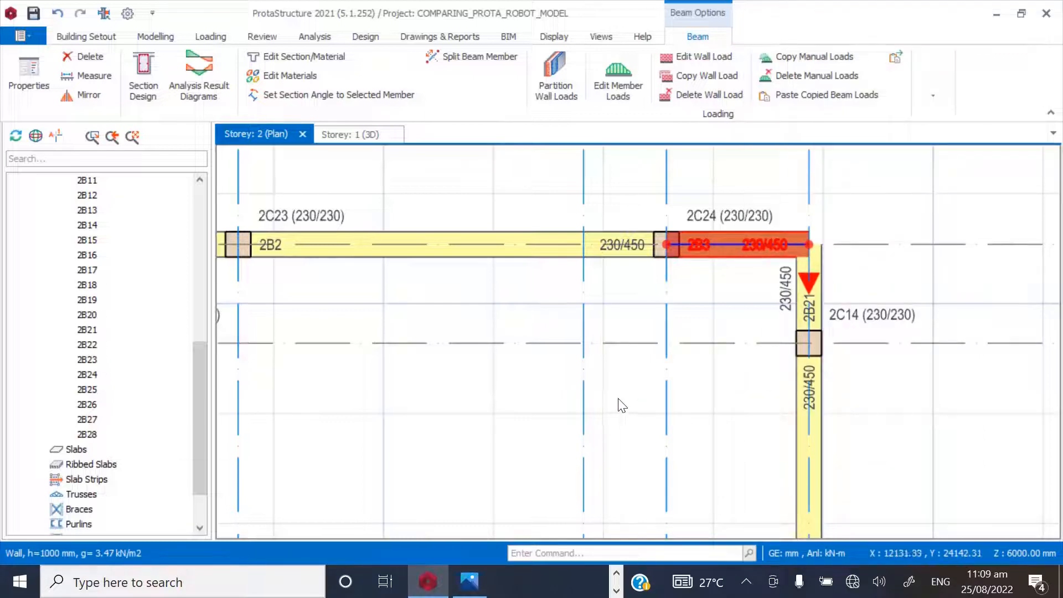
ctrl+click(533, 259)
scroll(646, 222, down, 3)
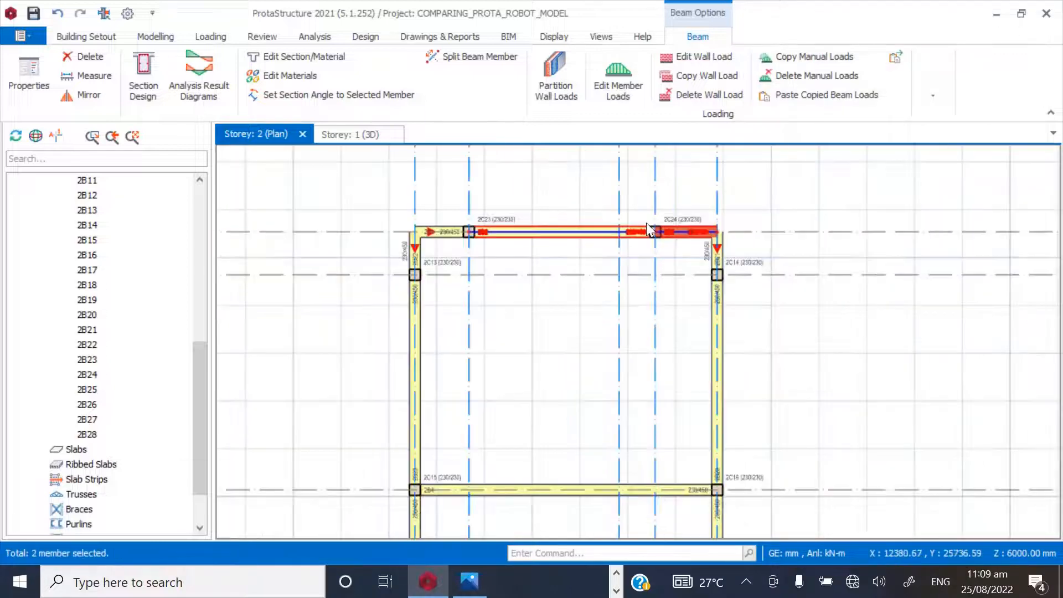
scroll(460, 270, up, 3)
ctrl+click(441, 186)
ctrl+click(353, 235)
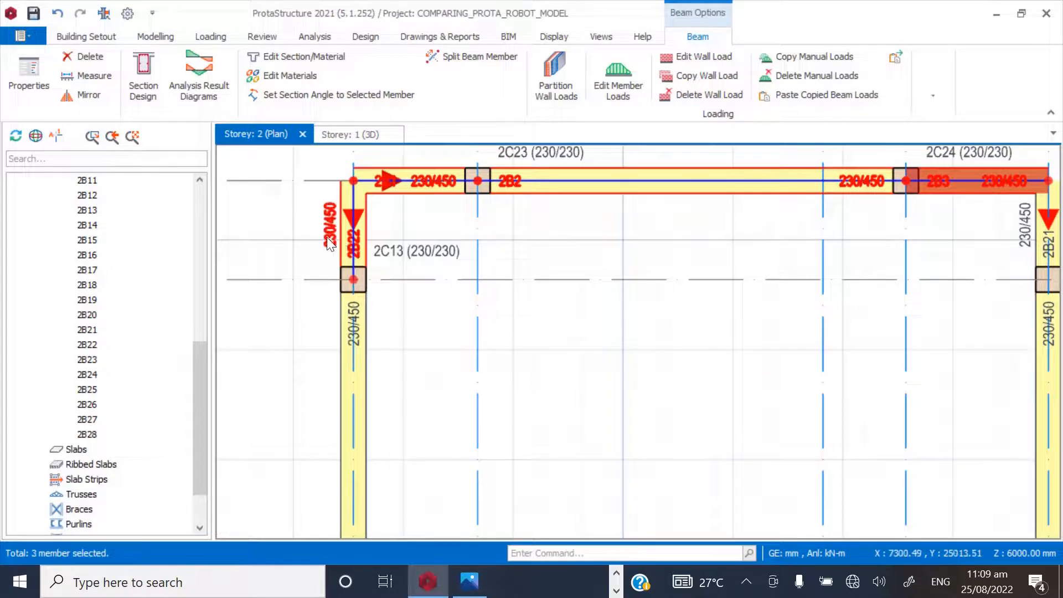
- Add the remaining beams along axis A, from 2B23 down to 2B28, to the selection
scroll(406, 221, down, 3)
scroll(405, 266, up, 3)
ctrl+click(380, 238)
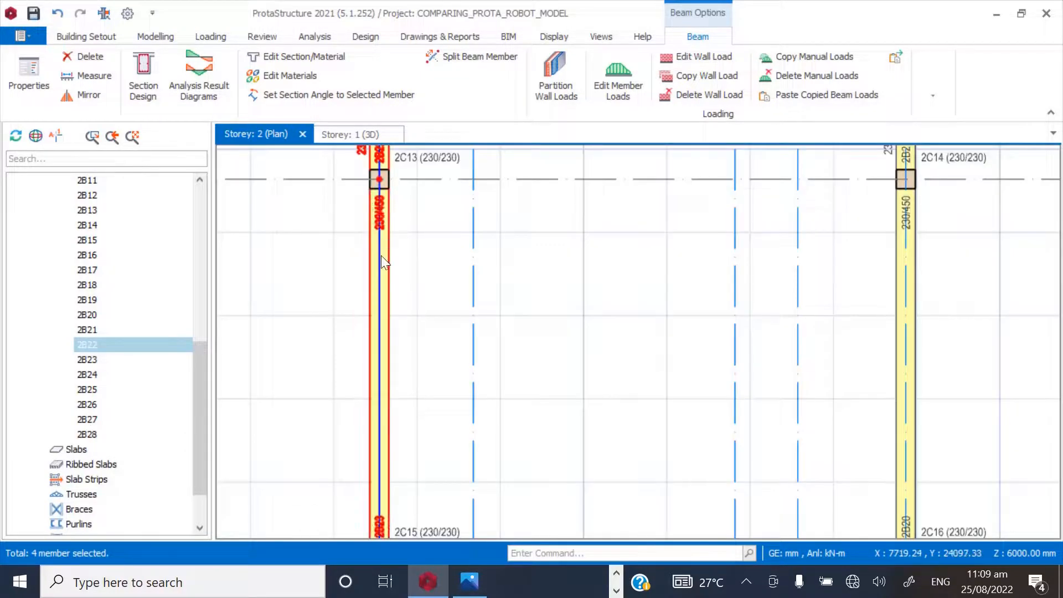
scroll(388, 277, down, 3)
scroll(386, 285, up, 3)
ctrl+click(385, 372)
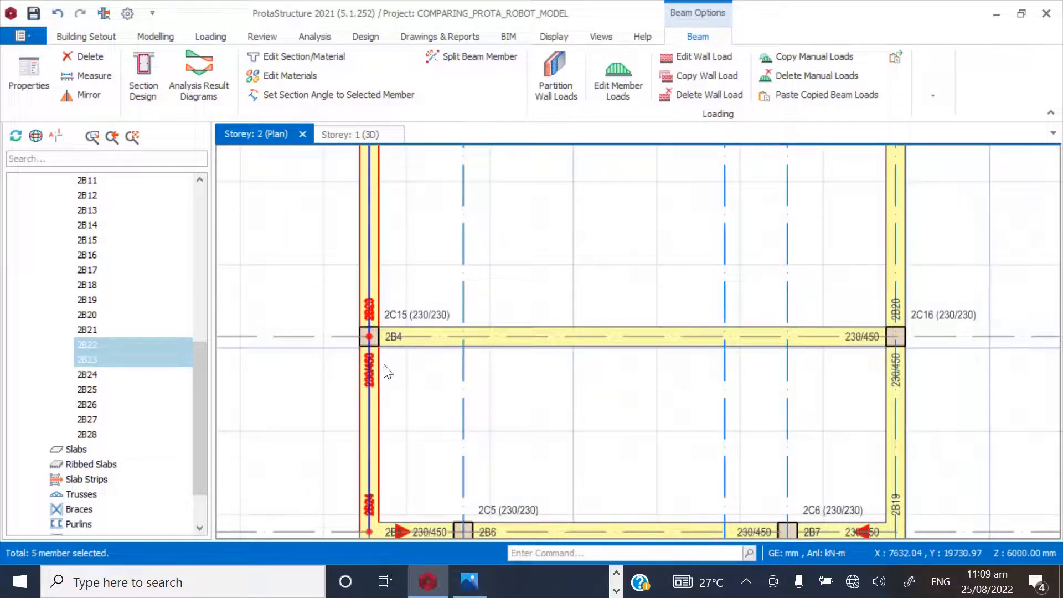
scroll(401, 273, down, 3)
scroll(401, 273, up, 3)
ctrl+click(391, 365)
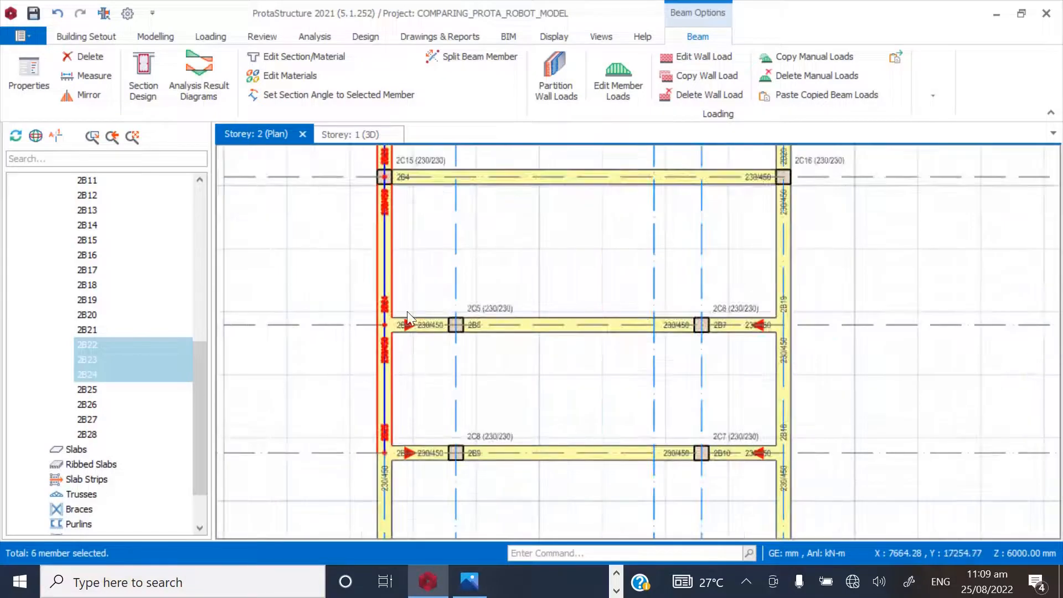
scroll(407, 312, down, 2)
scroll(408, 382, up, 3)
ctrl+click(380, 422)
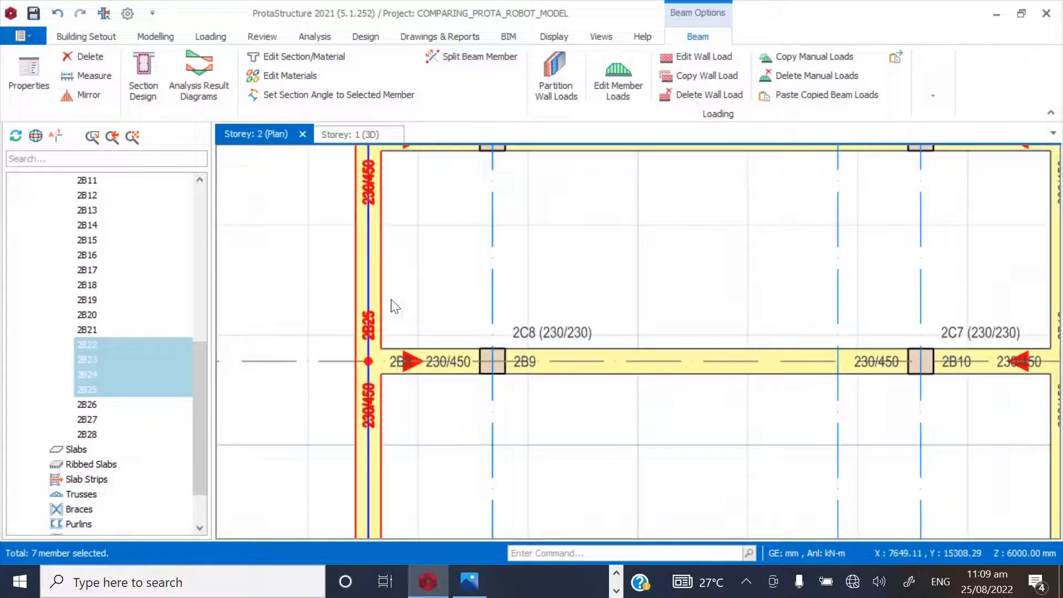
scroll(393, 316, down, 3)
scroll(403, 462, up, 3)
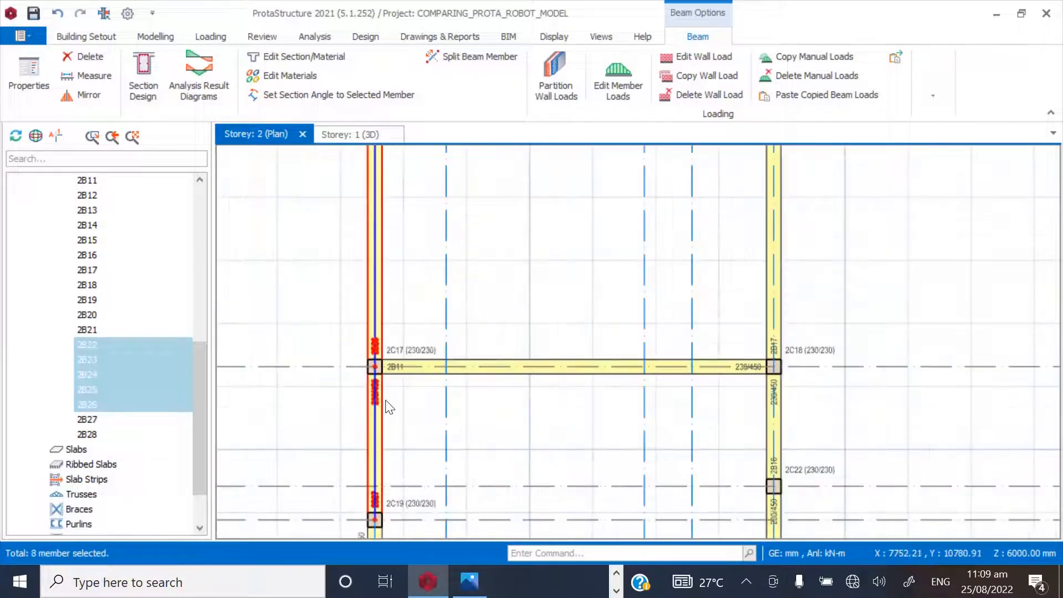
scroll(390, 398, down, 2)
scroll(394, 388, down, 1)
scroll(422, 365, up, 3)
ctrl+click(373, 354)
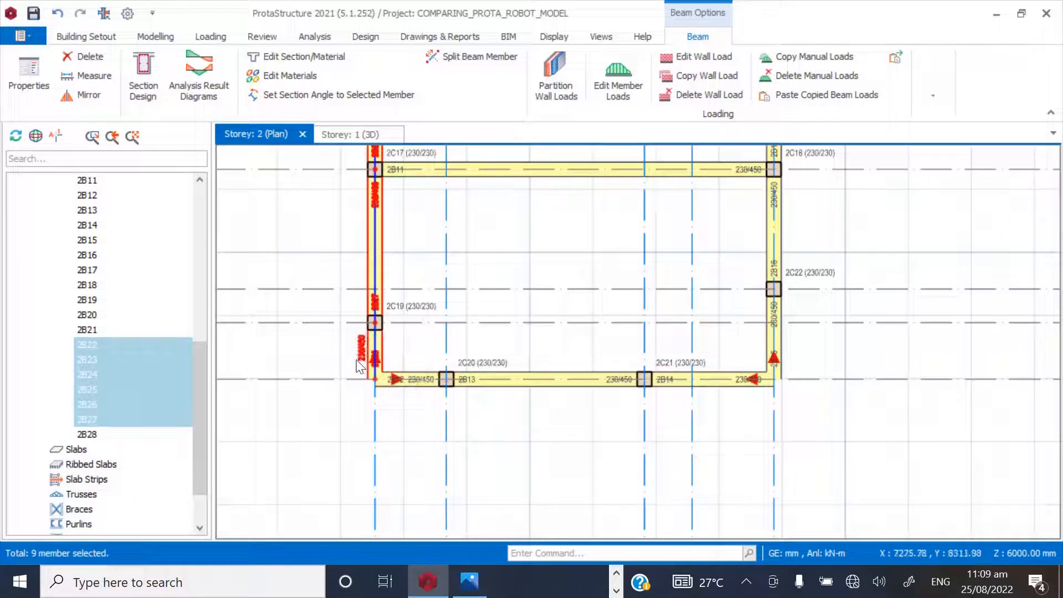
- Extend the selection with beams 2B12, 2B13 and 2B14 along axis 1
ctrl+click(415, 391)
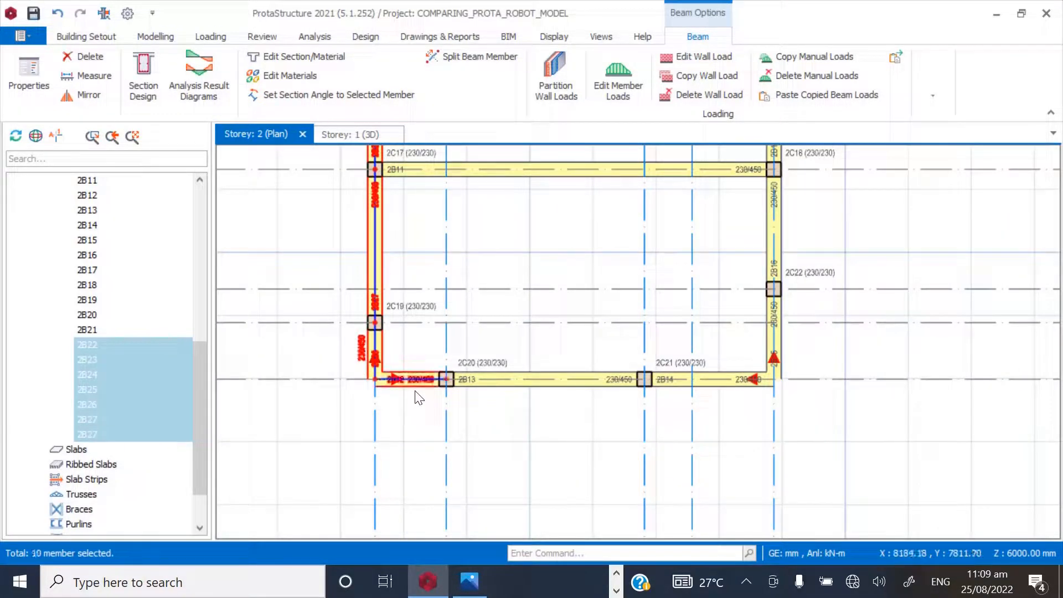
ctrl+click(485, 388)
ctrl+click(668, 387)
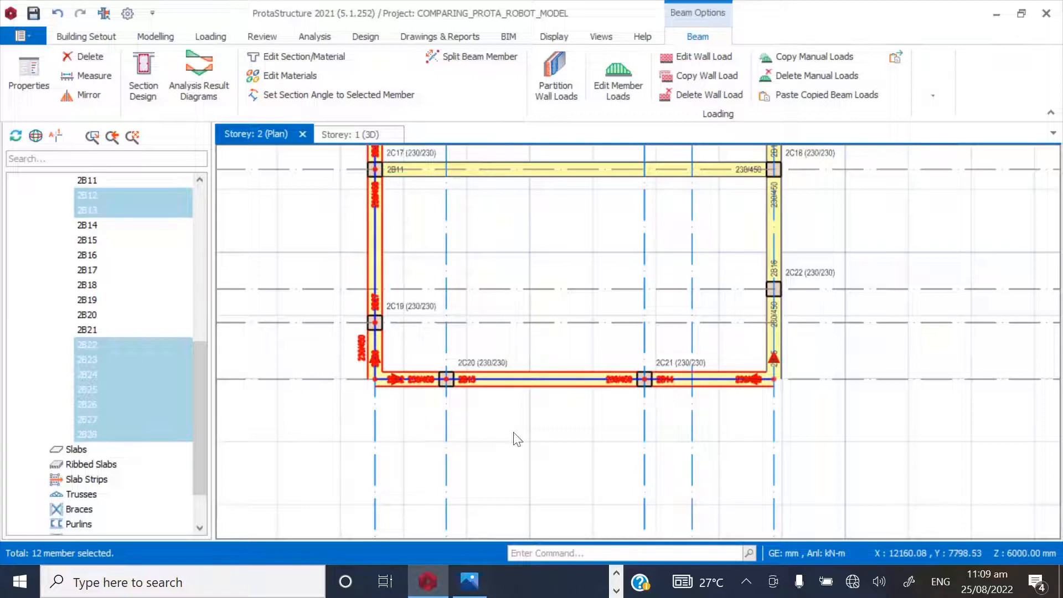
- Check on the whole Storey 2 plan which perimeter beams are included in the selection
scroll(450, 469, down, 3)
scroll(389, 470, down, 2)
scroll(461, 465, up, 1)
scroll(403, 471, down, 2)
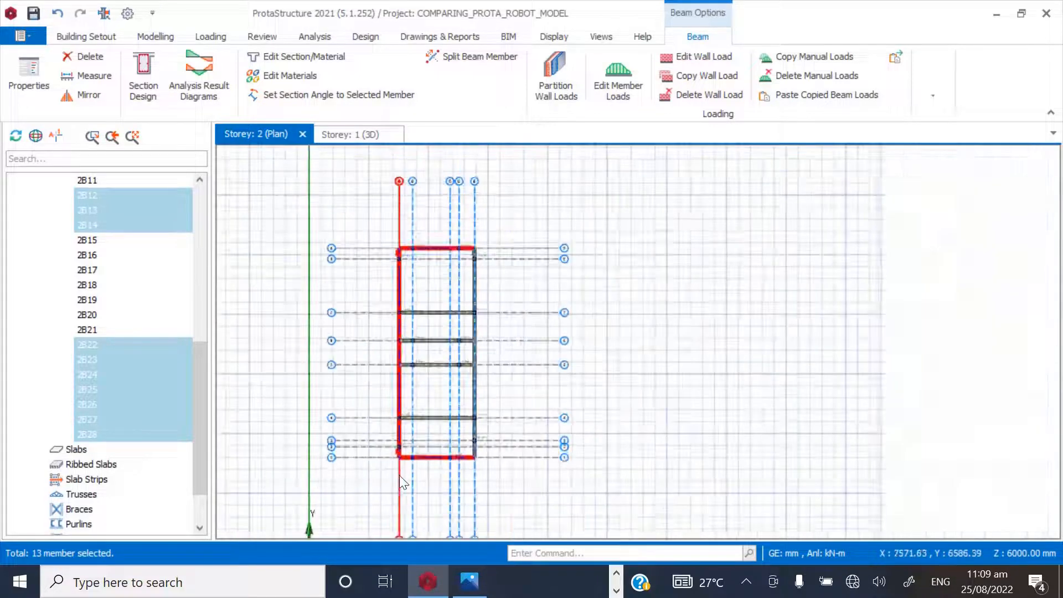
scroll(438, 281, up, 1)
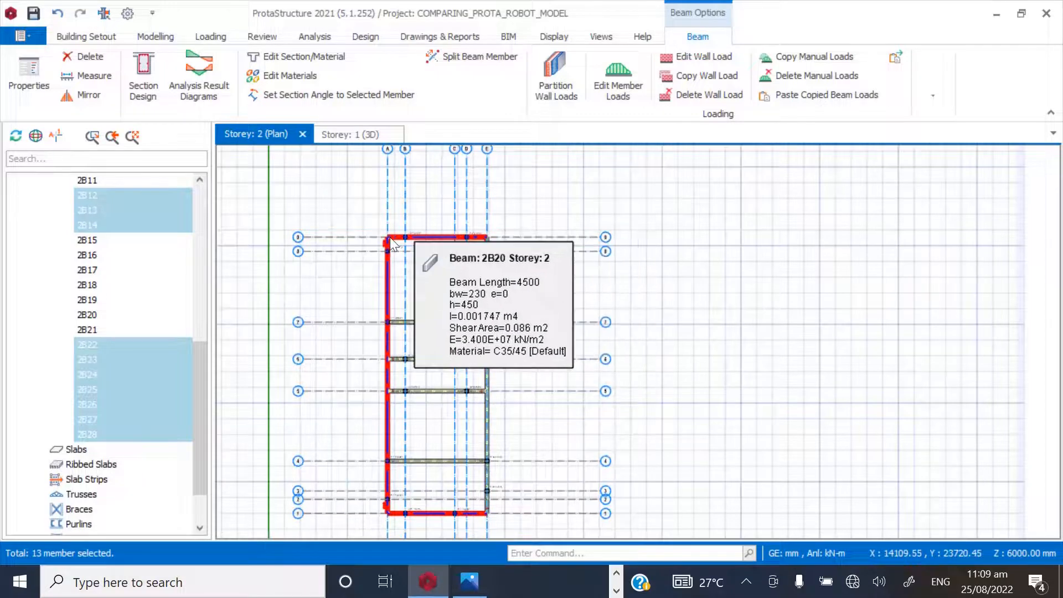
scroll(390, 219, down, 1)
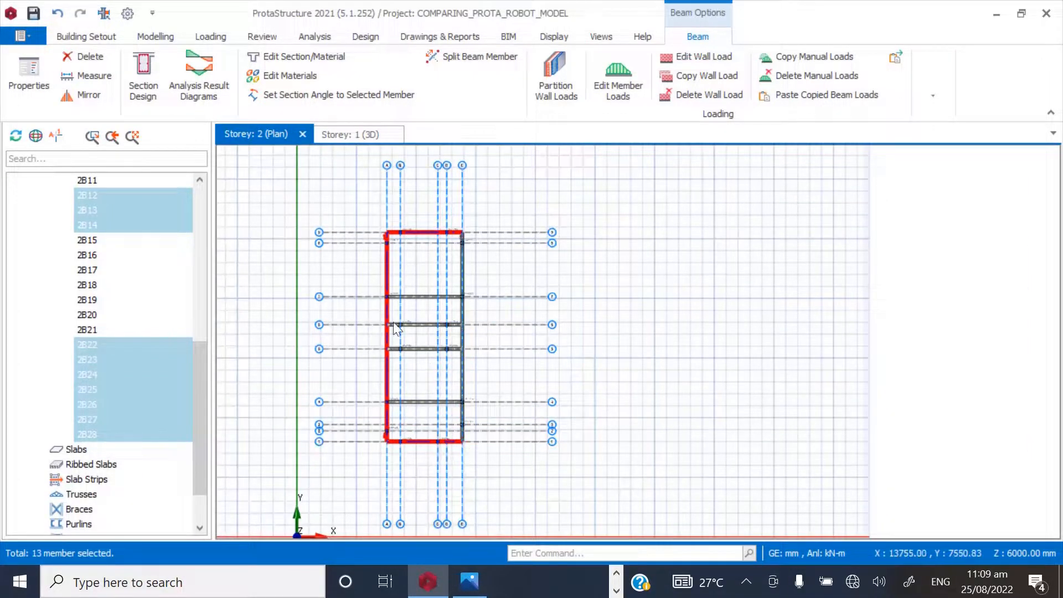
mouse_move(432, 327)
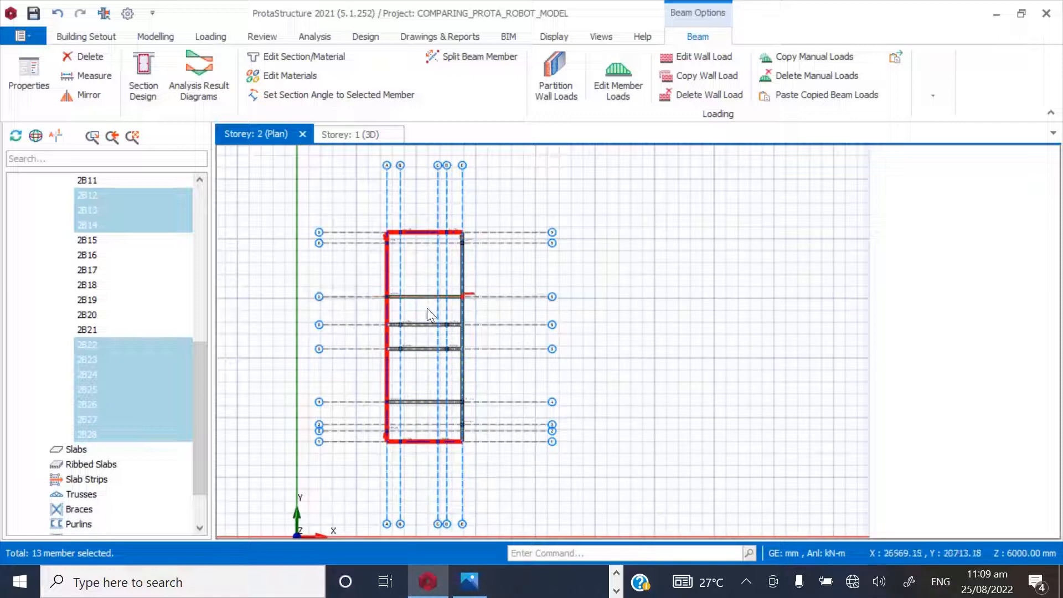
scroll(427, 307, up, 2)
scroll(417, 310, down, 2)
scroll(384, 254, up, 2)
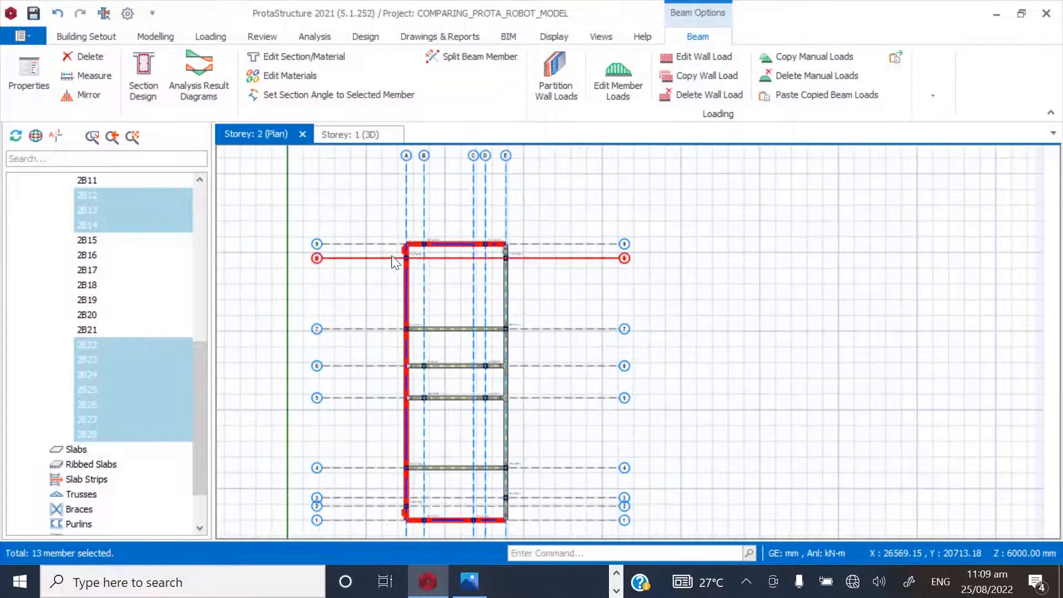
- Paste the copied wall load onto the selected perimeter beams, accept the replacement and deselect them
right_click(407, 281)
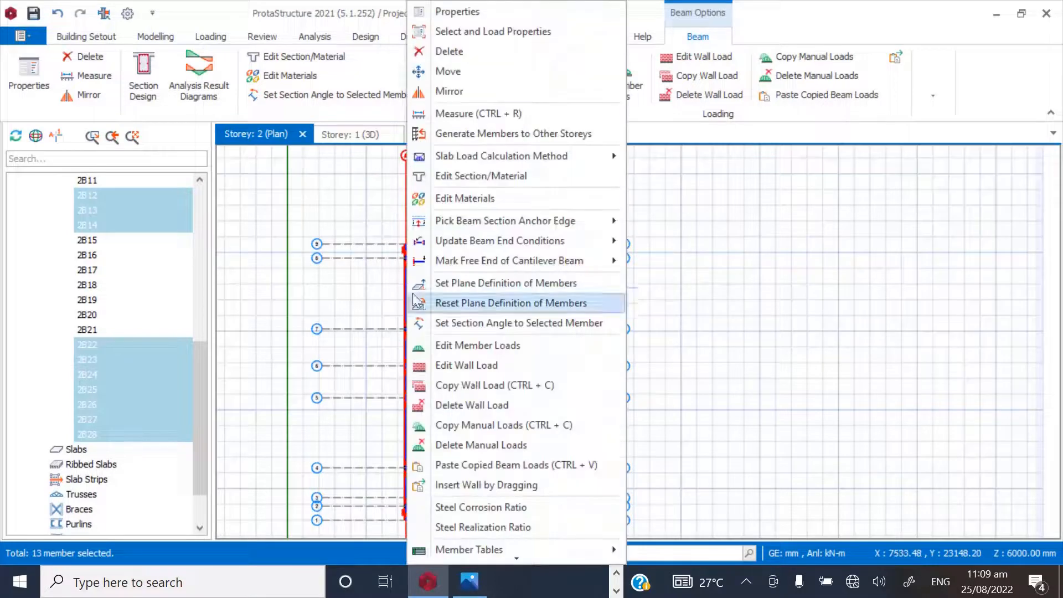
click(469, 464)
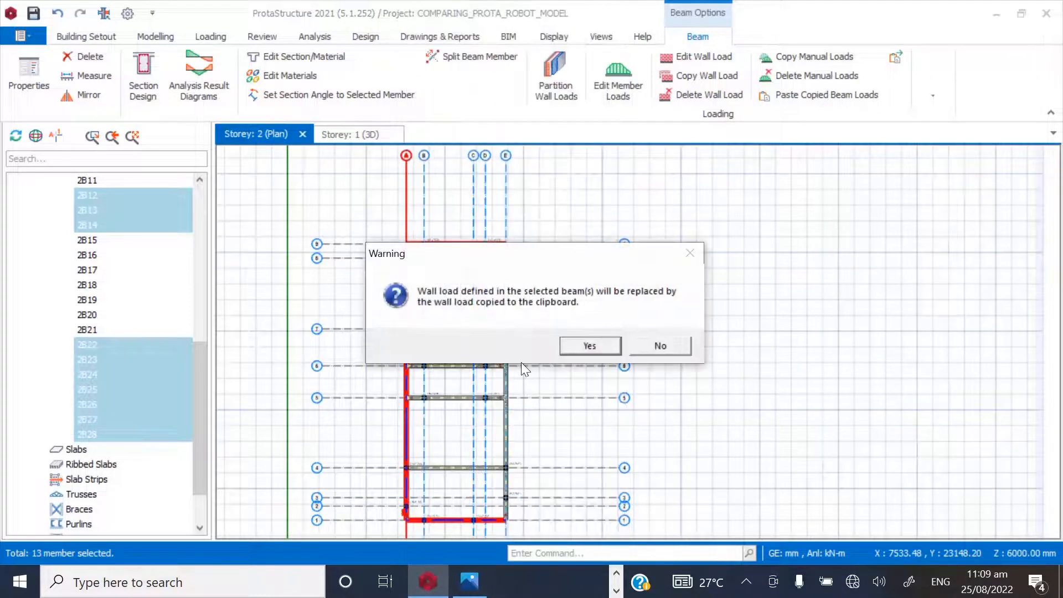
click(579, 348)
key(Escape)
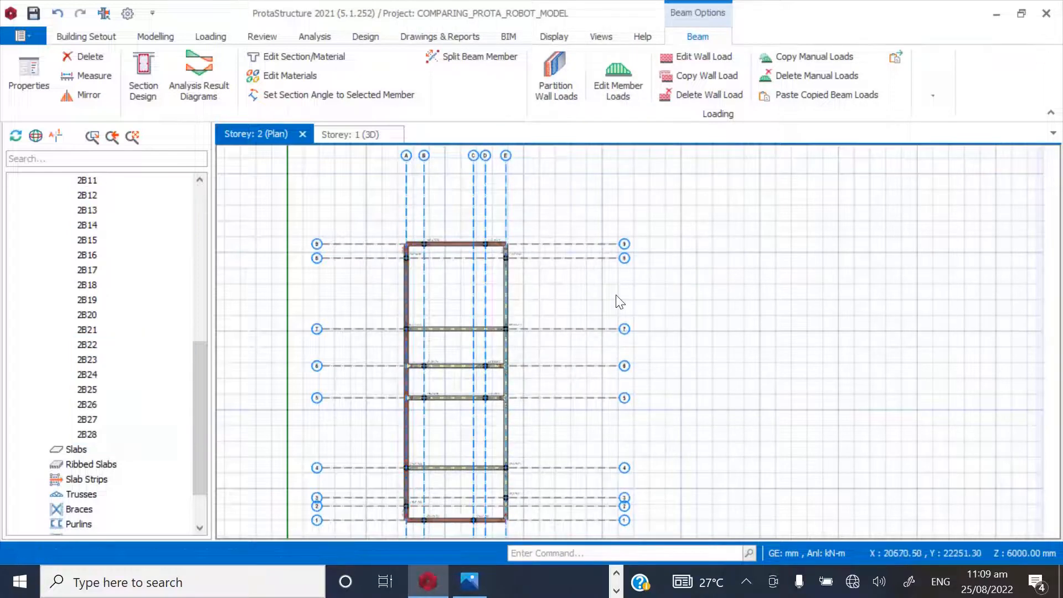
- Switch to the Storey: 1 (3D) view and examine the wall loads on the Storey 2 perimeter beams, including beam 2B13
scroll(495, 229, down, 2)
scroll(460, 278, up, 3)
scroll(613, 284, down, 2)
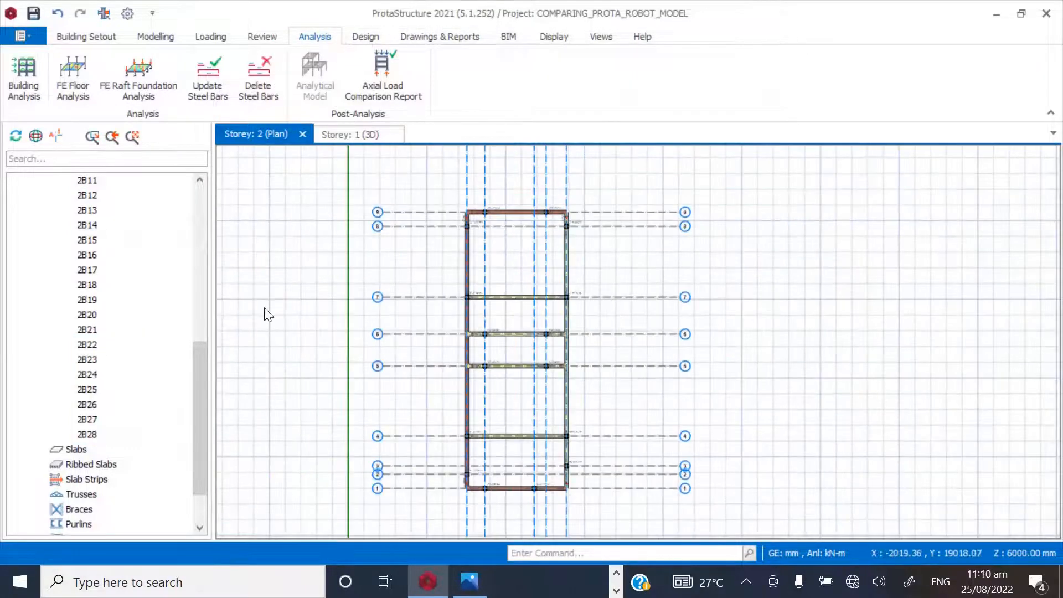
drag(201, 351, 214, 203)
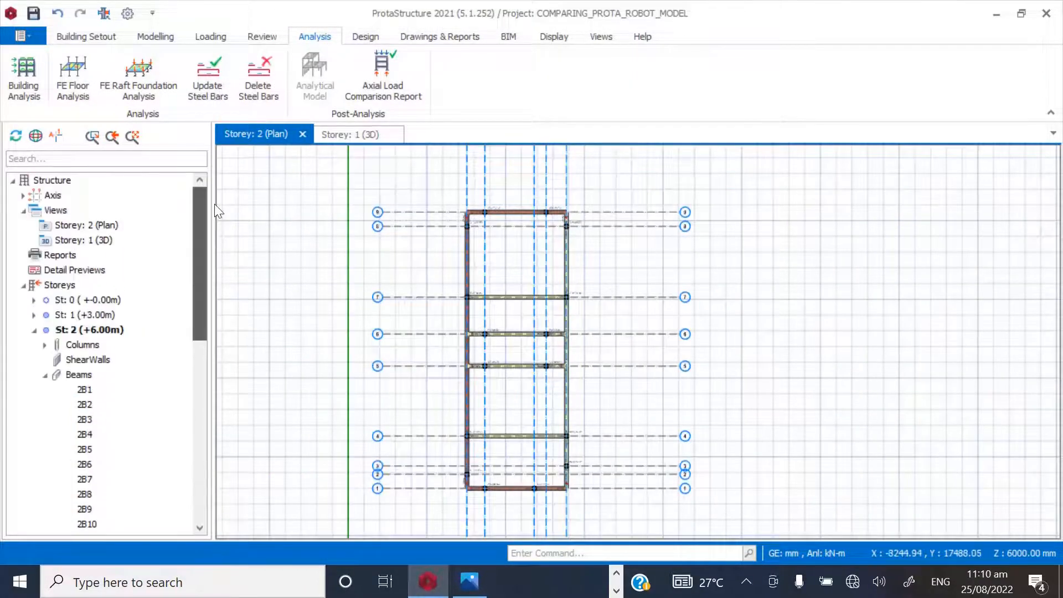
double_click(97, 243)
mouse_move(814, 249)
middle_down()
mouse_move(767, 266)
mouse_move(647, 271)
mouse_move(652, 264)
mouse_move(717, 268)
mouse_move(641, 292)
mouse_move(663, 264)
mouse_move(714, 291)
mouse_move(799, 284)
mouse_move(764, 290)
middle_up()
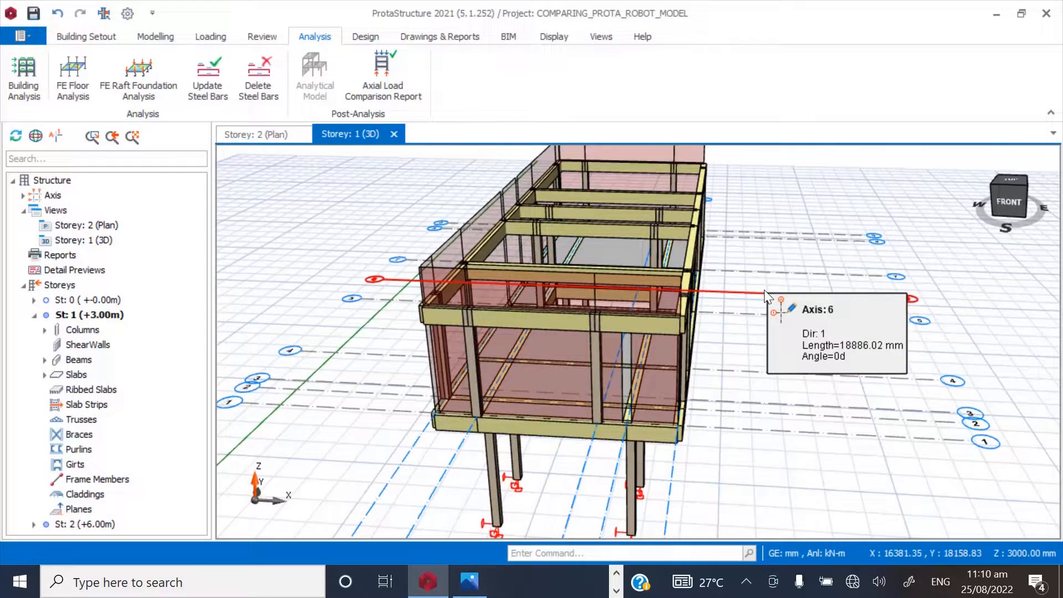
middle_drag(697, 367, 693, 368)
middle_drag(702, 368, 716, 369)
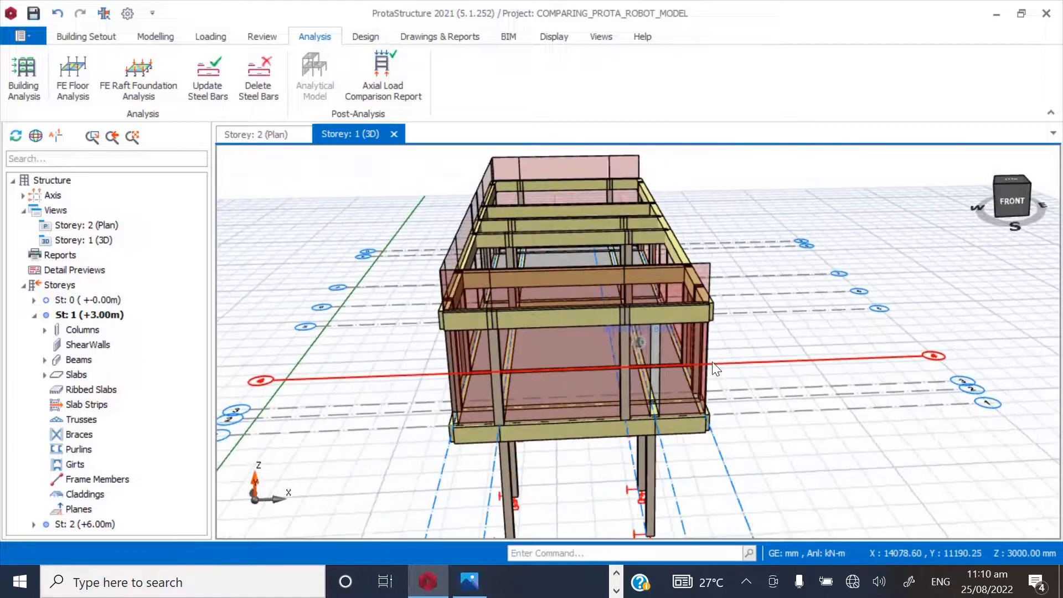
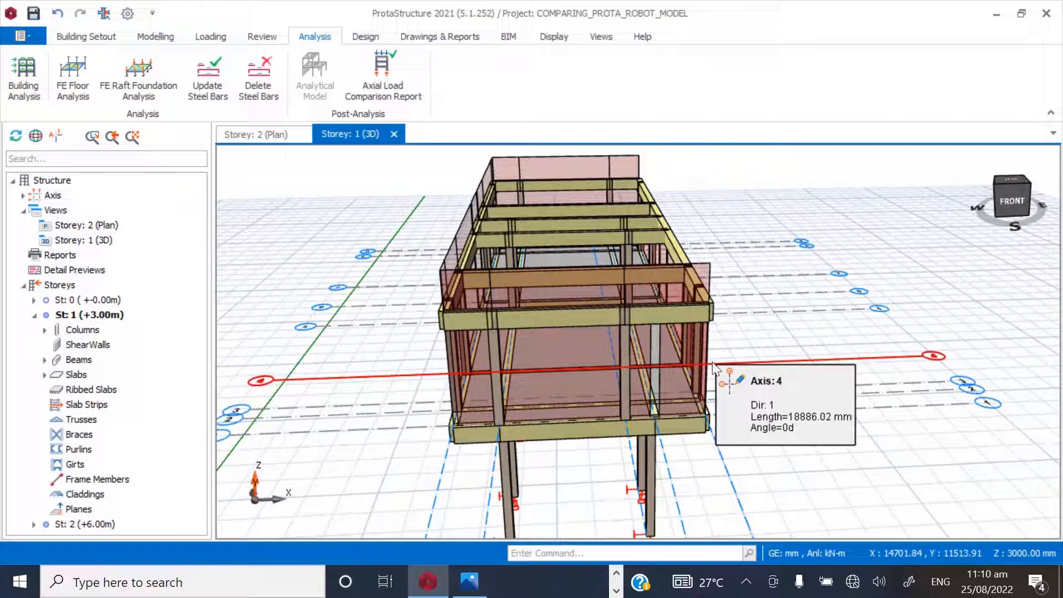
middle_drag(690, 382, 834, 313)
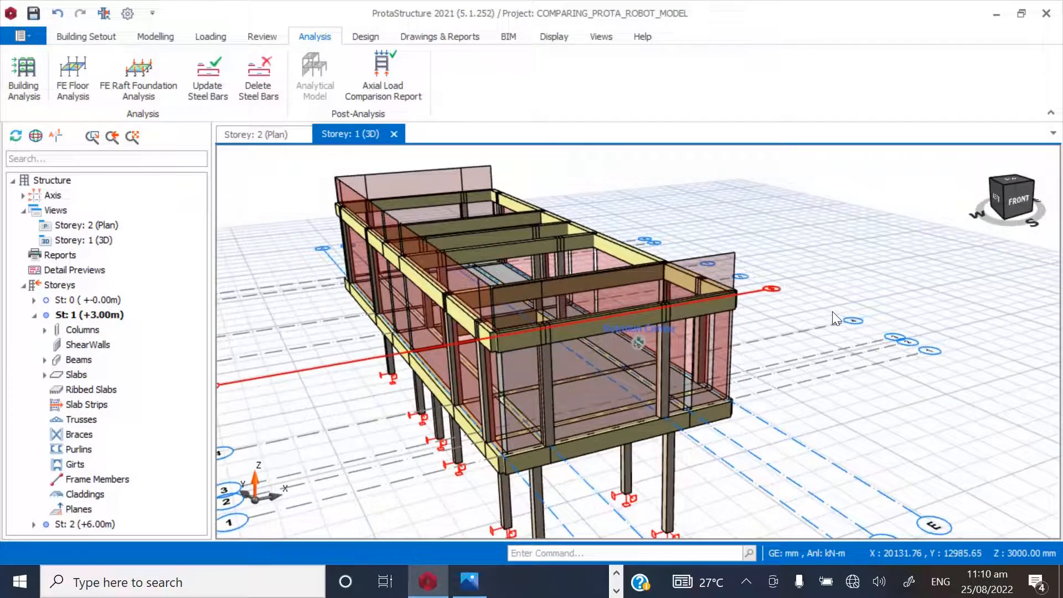
scroll(718, 280, down, 3)
scroll(765, 274, up, 2)
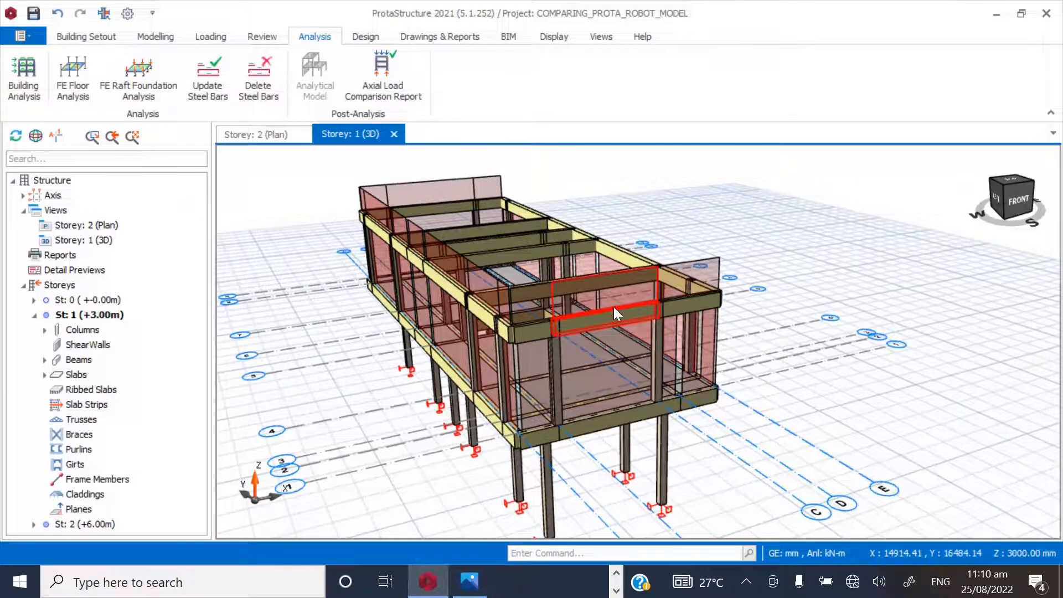
mouse_move(615, 308)
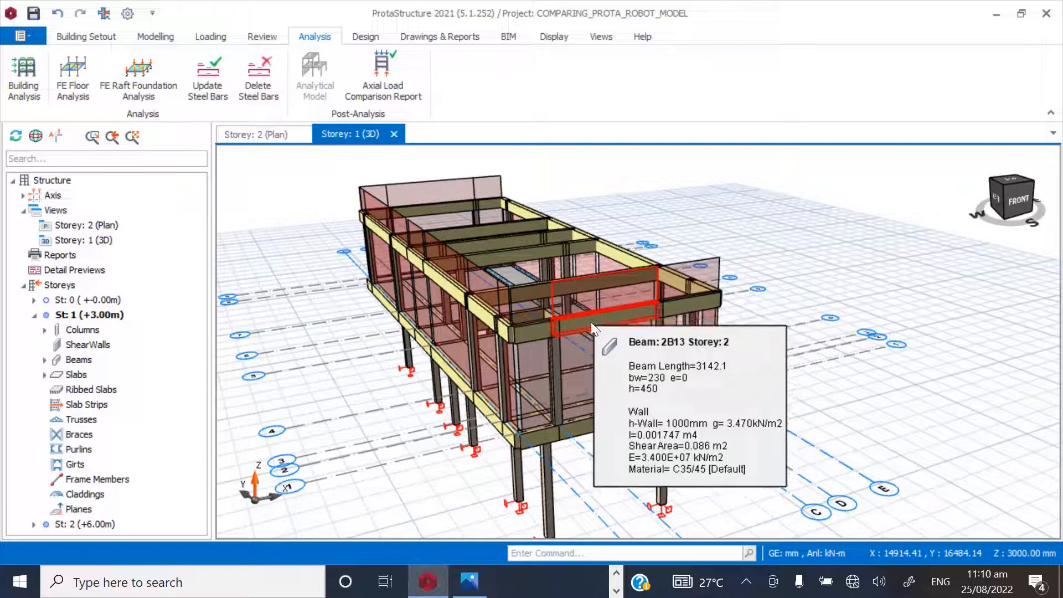
- Examine the wall loads on both storeys from the front and the opposite side of the 3D model, including beam 1B51
mouse_move(732, 257)
middle_down()
mouse_move(679, 272)
mouse_move(745, 268)
mouse_move(726, 255)
mouse_move(739, 255)
mouse_move(730, 261)
middle_up()
scroll(666, 332, up, 1)
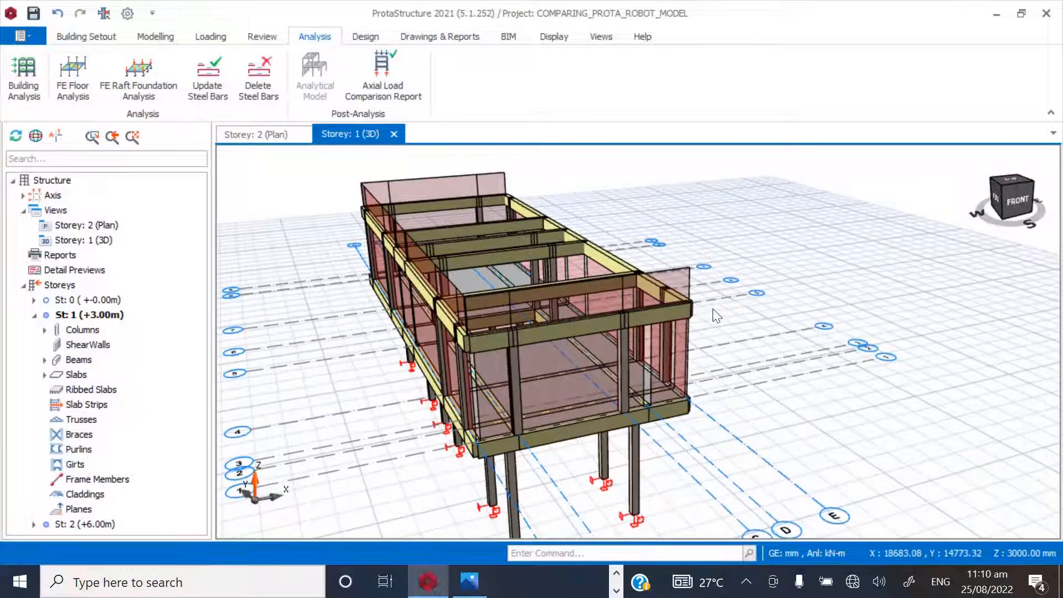
scroll(589, 299, down, 1)
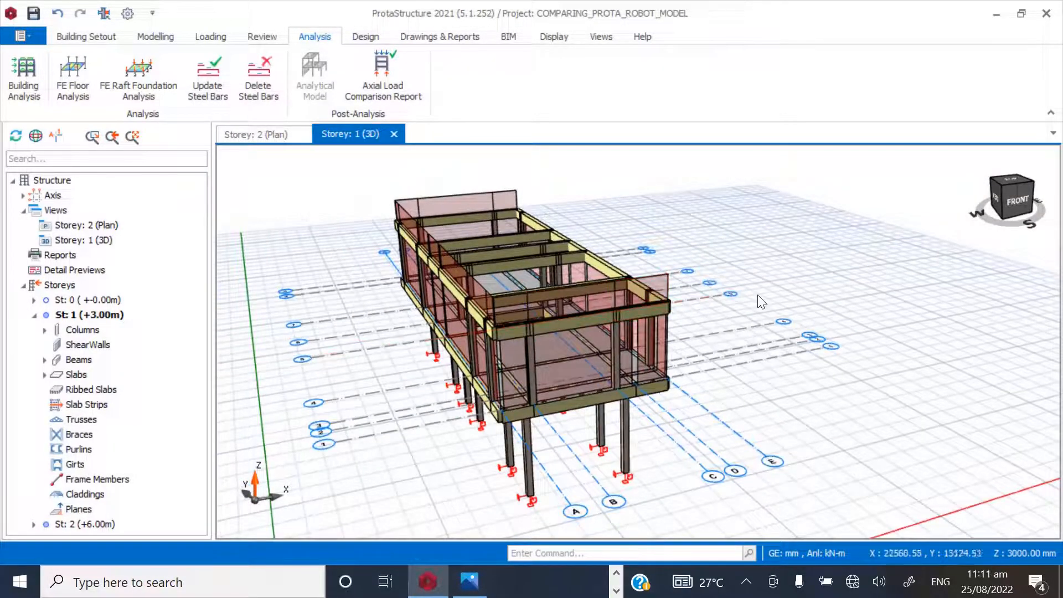
middle_drag(759, 295, 669, 291)
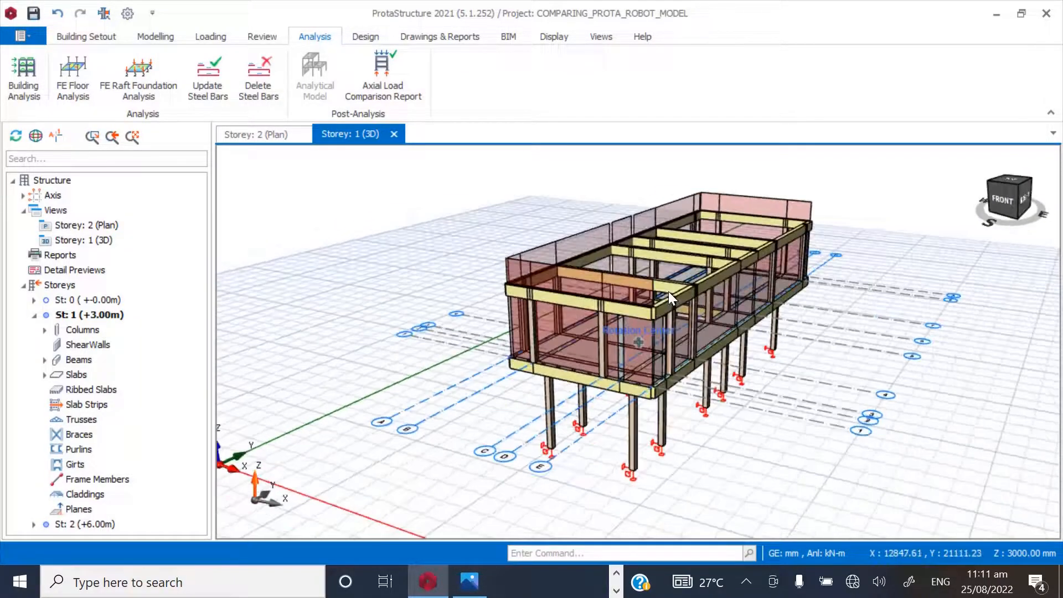
scroll(543, 317, down, 1)
scroll(639, 309, up, 1)
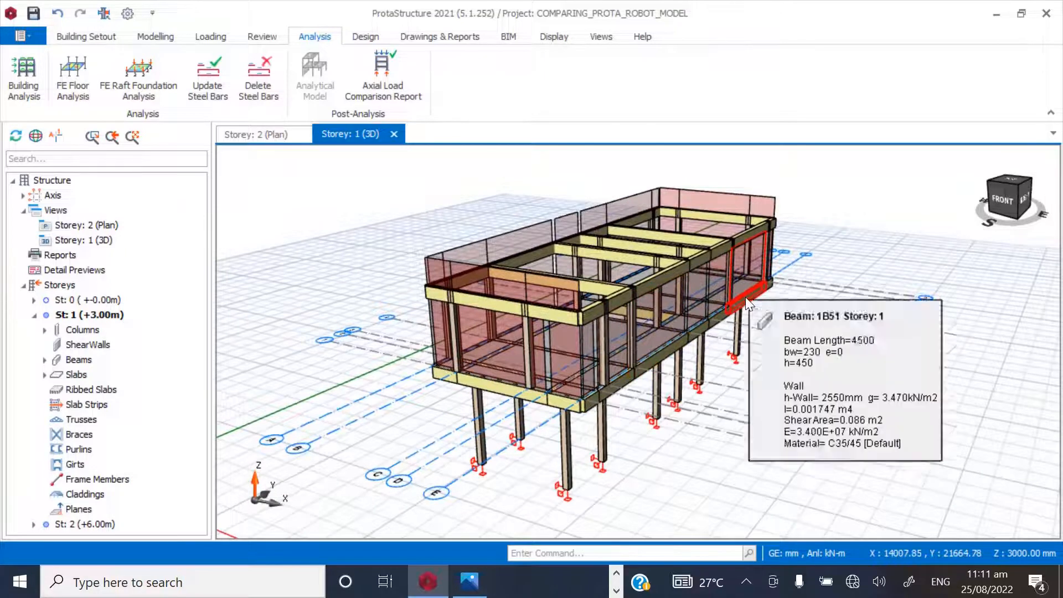
scroll(487, 364, down, 1)
scroll(609, 295, up, 1)
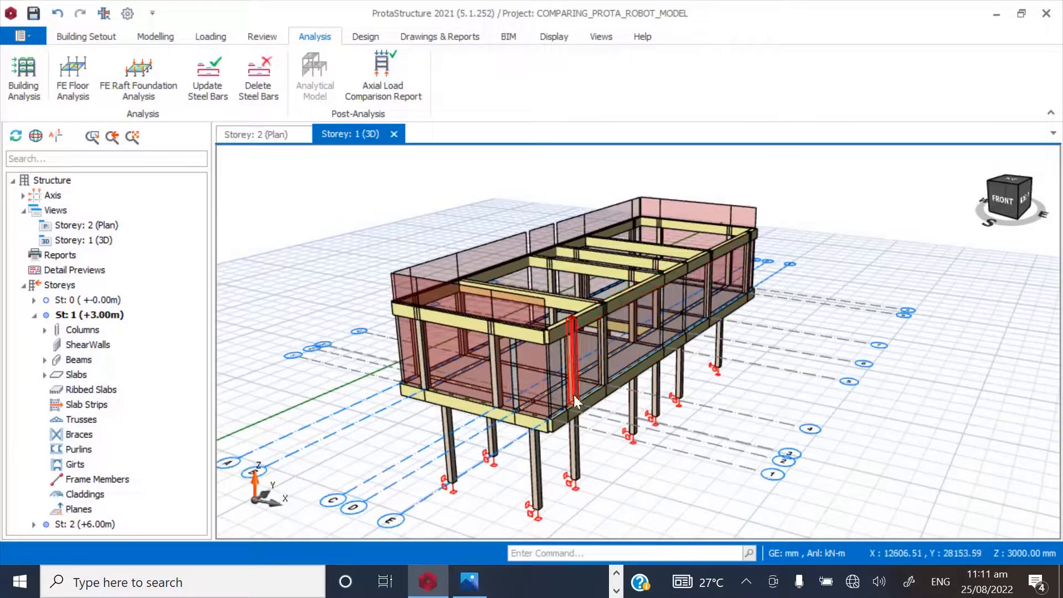
mouse_move(696, 305)
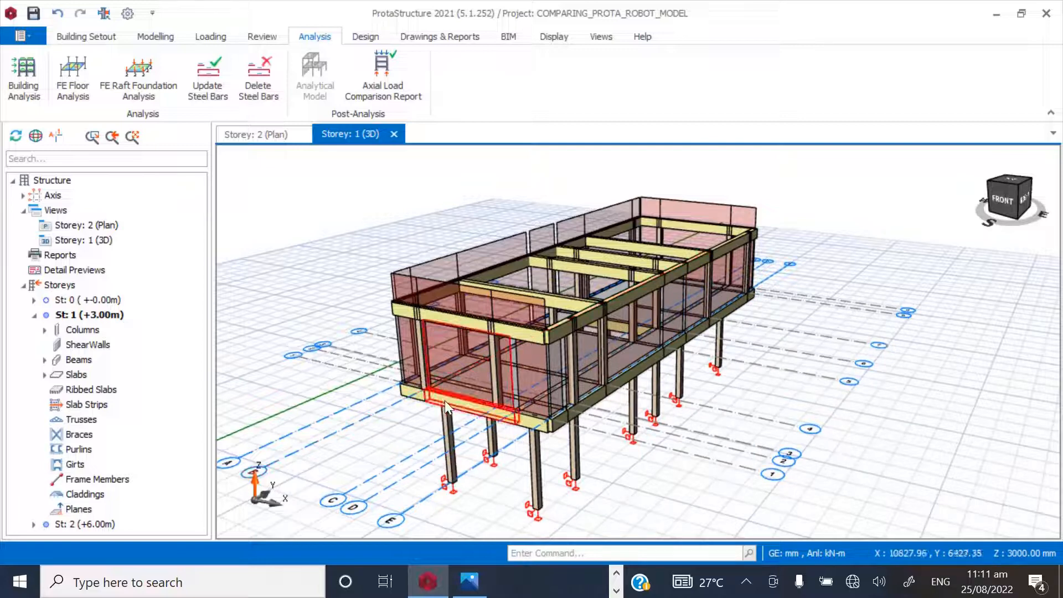
mouse_move(448, 406)
scroll(495, 376, down, 2)
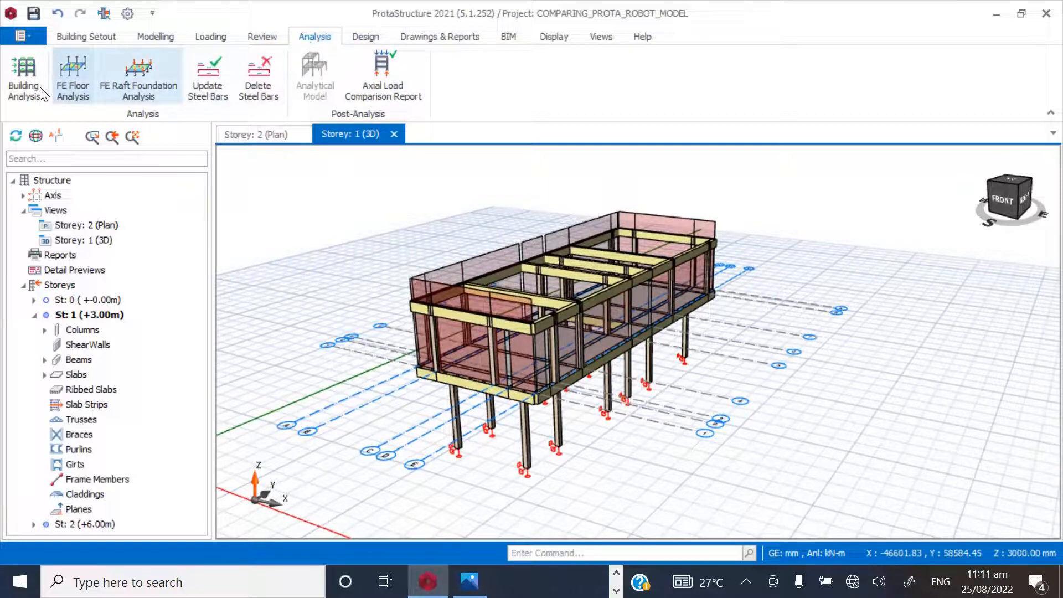
- Set the default concrete to C25/30 in the Building Analysis materials and apply it to all members of this material class
click(19, 74)
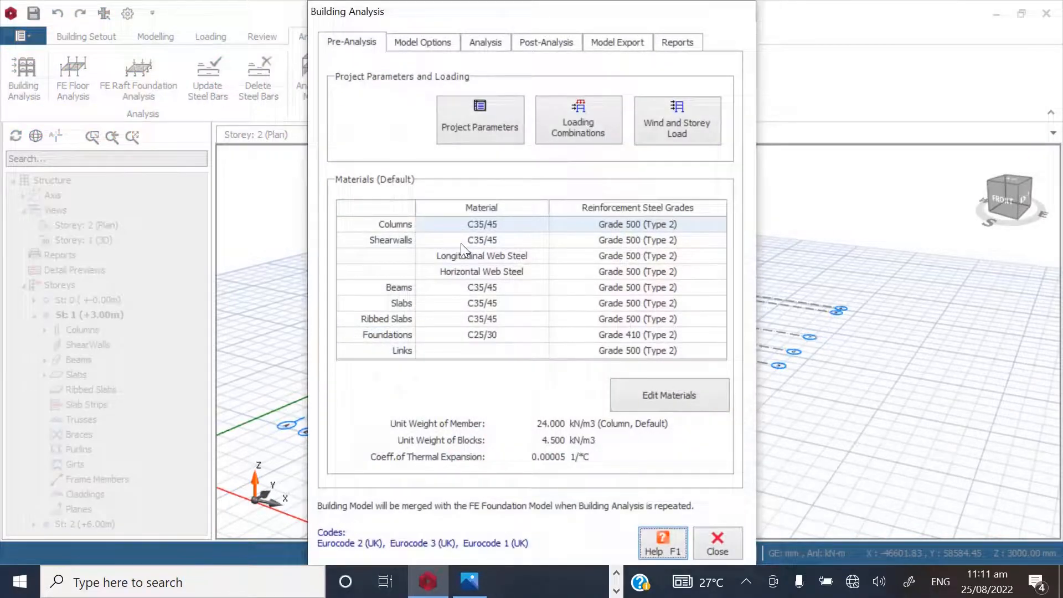
click(654, 399)
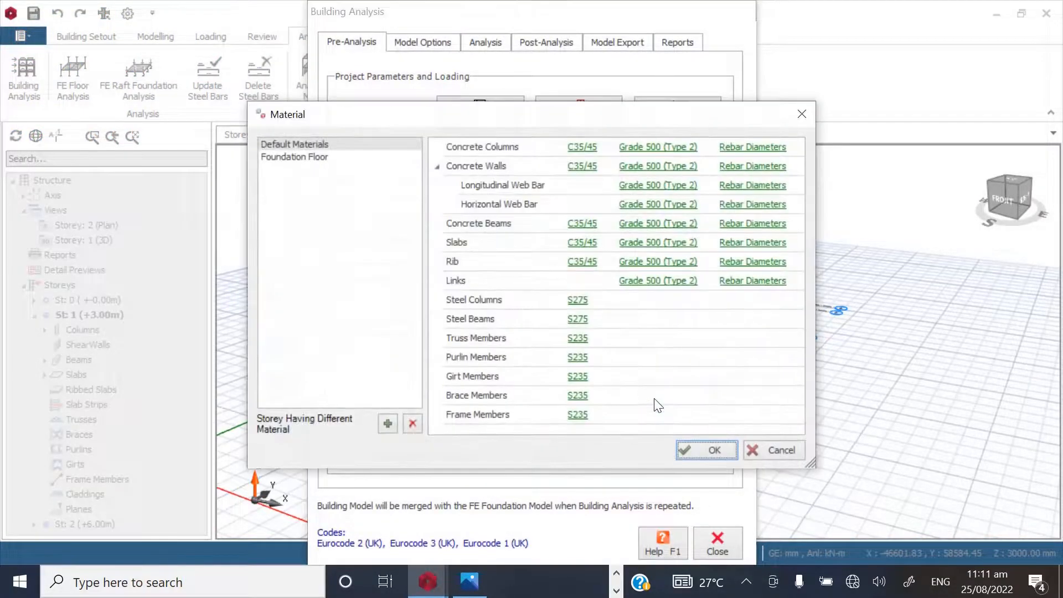
click(578, 145)
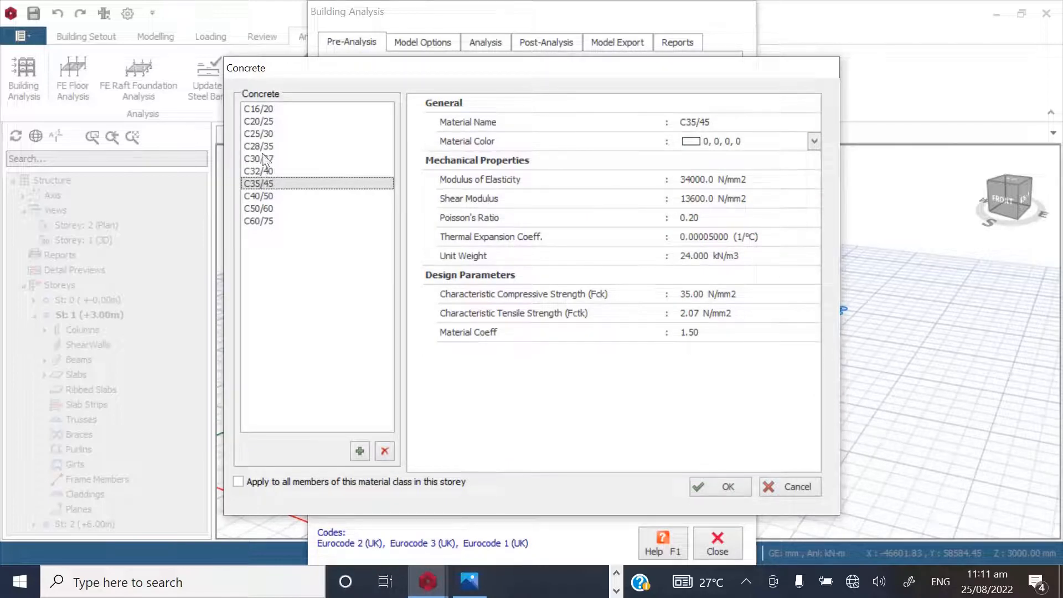
click(259, 135)
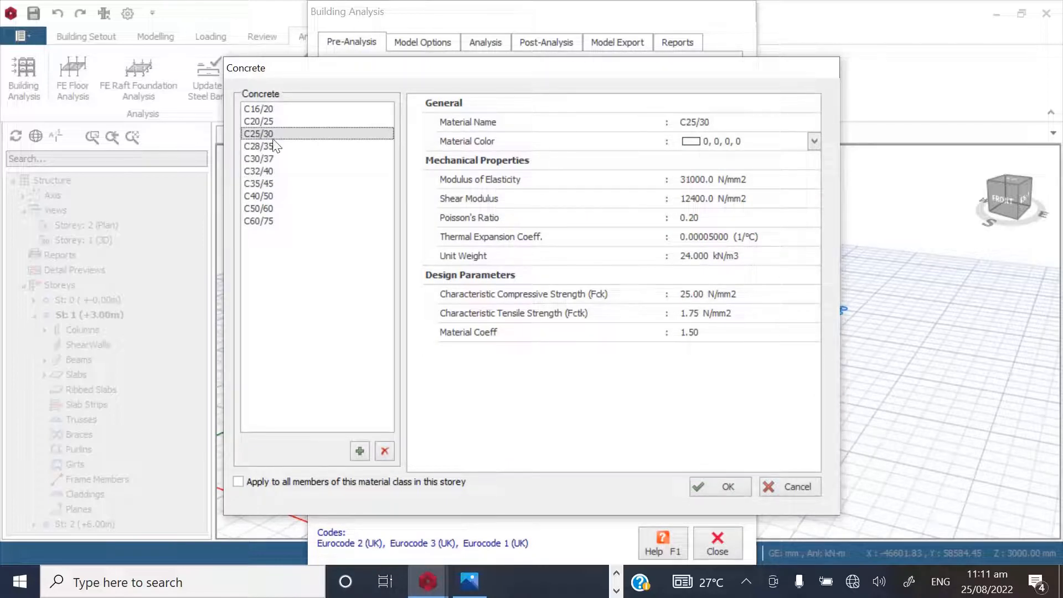
click(239, 482)
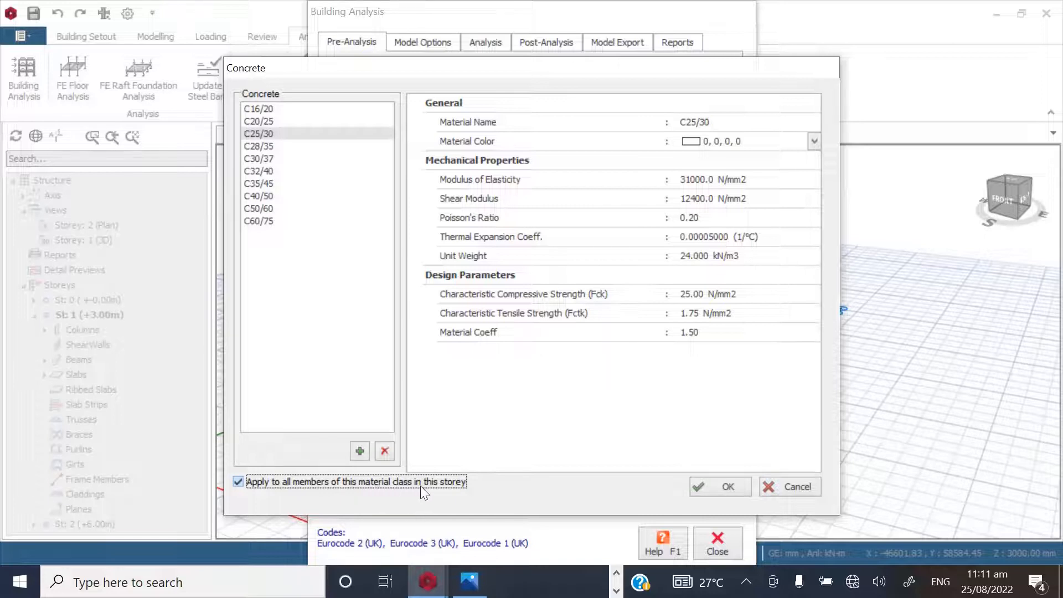
click(704, 486)
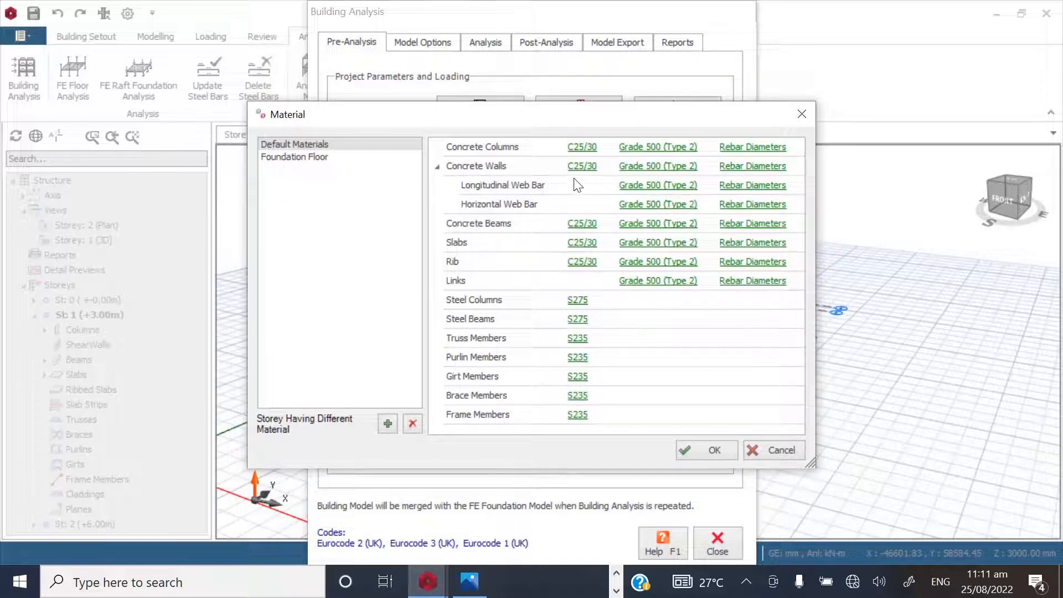
- Choose Grade 500 (Type 2) as the default reinforcement and apply it to all members of this material class
click(637, 148)
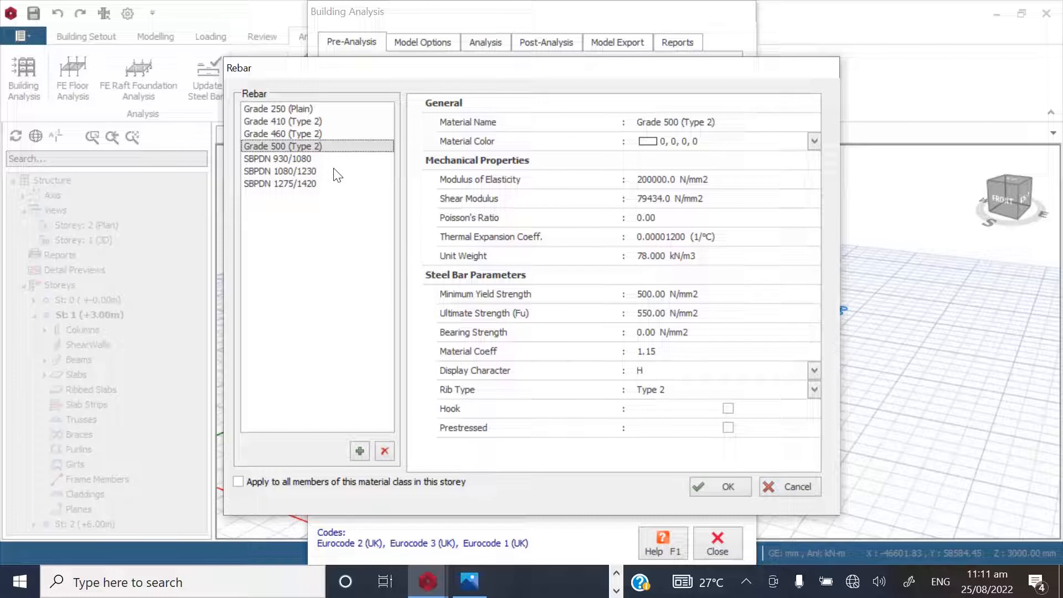
click(277, 133)
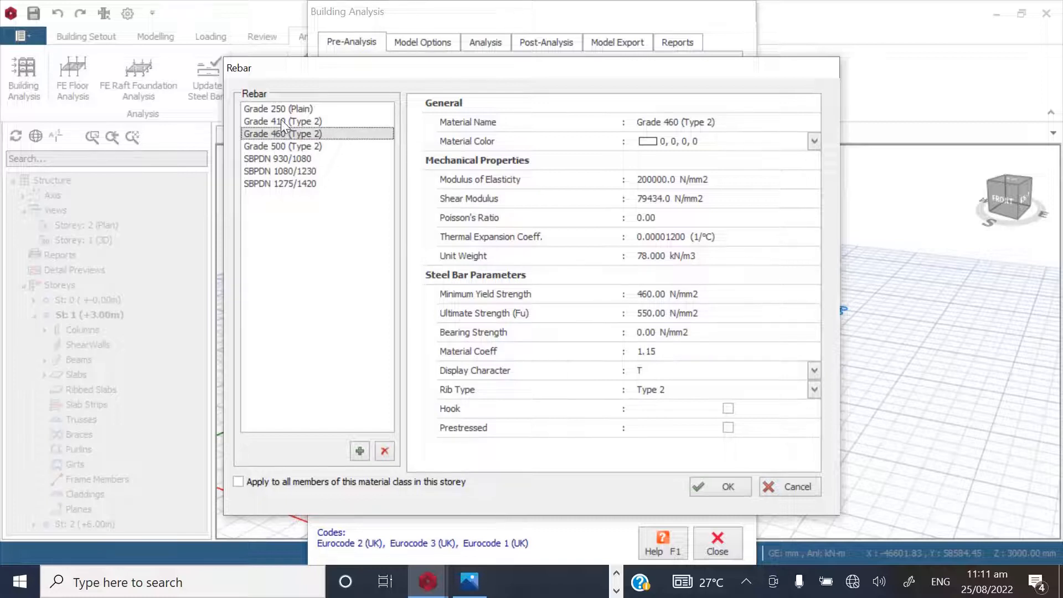
click(282, 121)
click(299, 134)
click(276, 146)
click(280, 135)
click(281, 147)
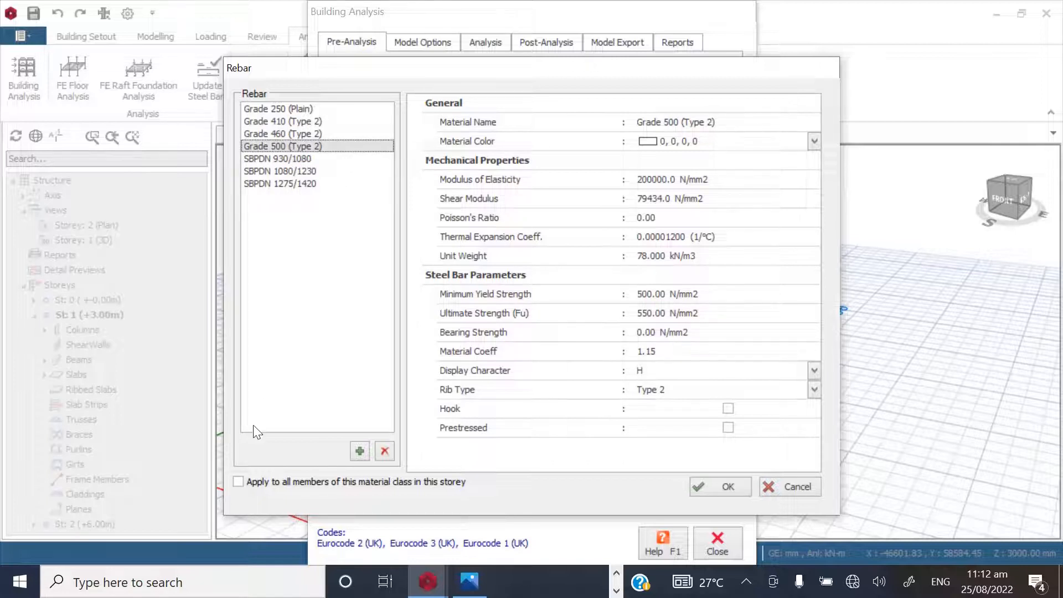
click(238, 481)
click(707, 492)
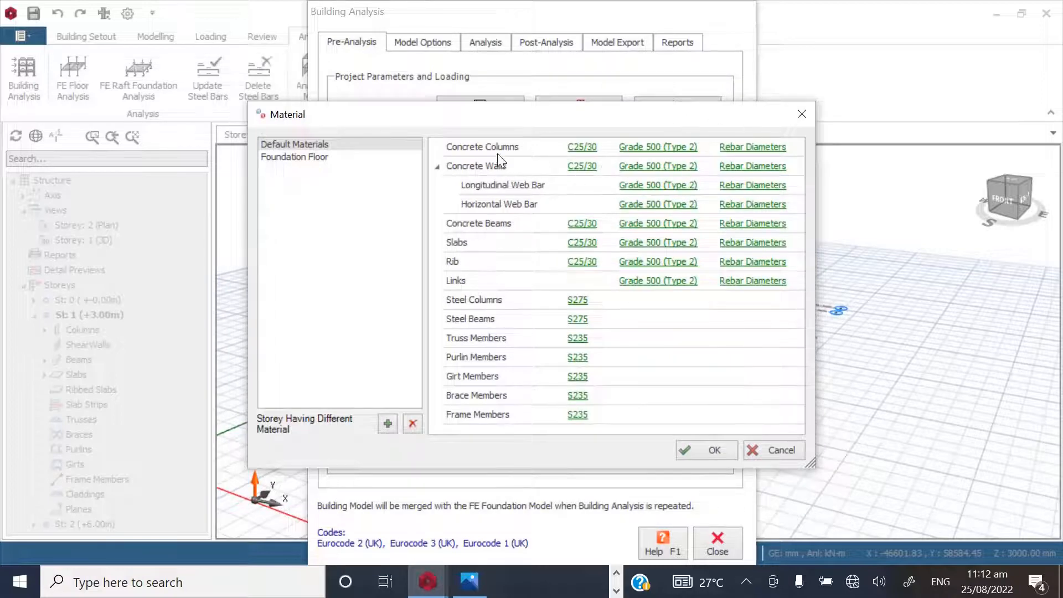
- Limit the concrete column rebar diameters to H16 and H20
click(742, 148)
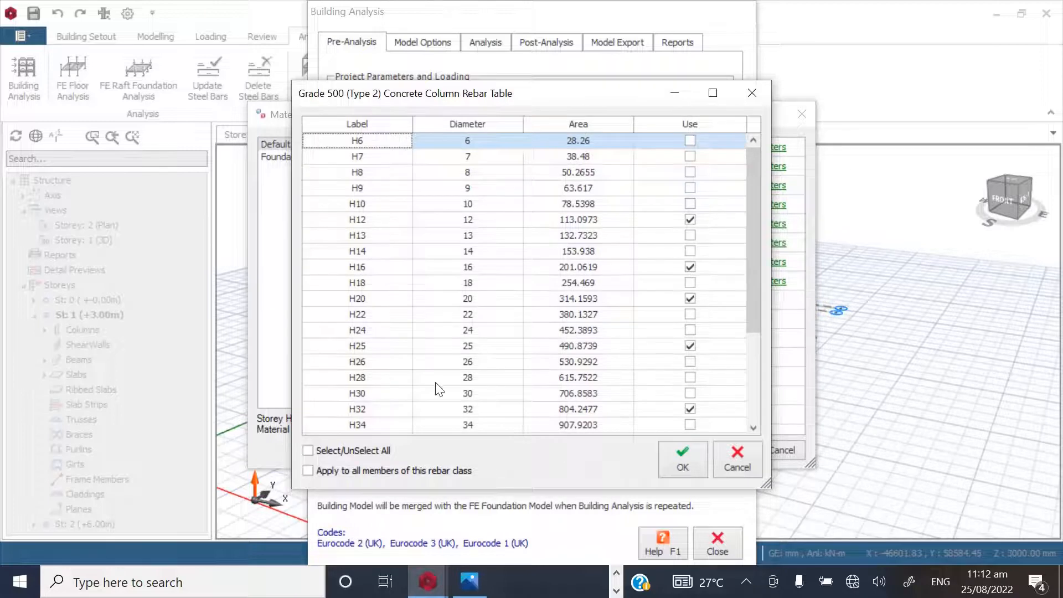
click(321, 453)
click(348, 453)
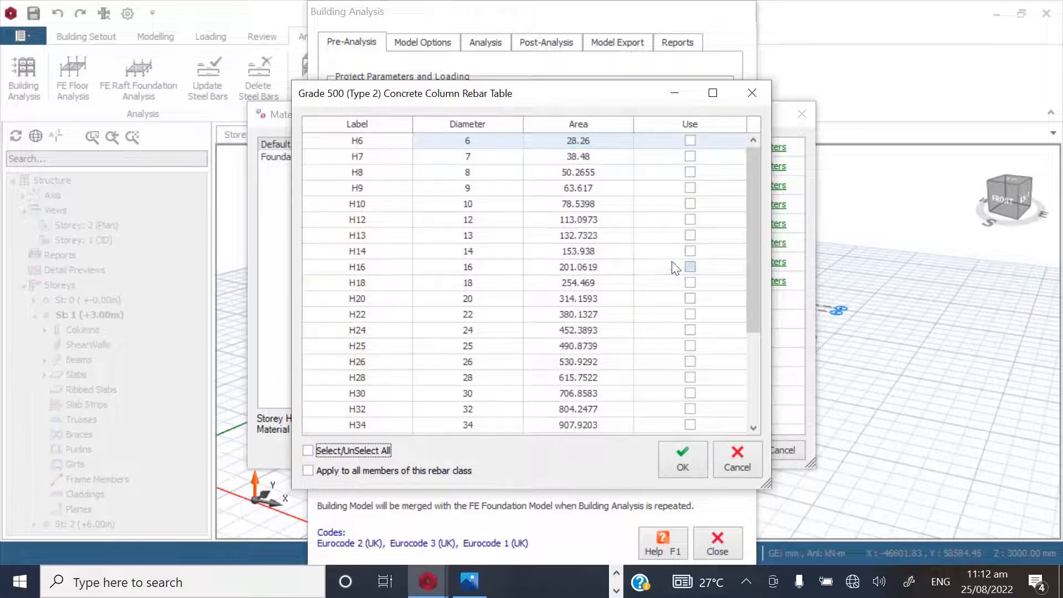
click(691, 267)
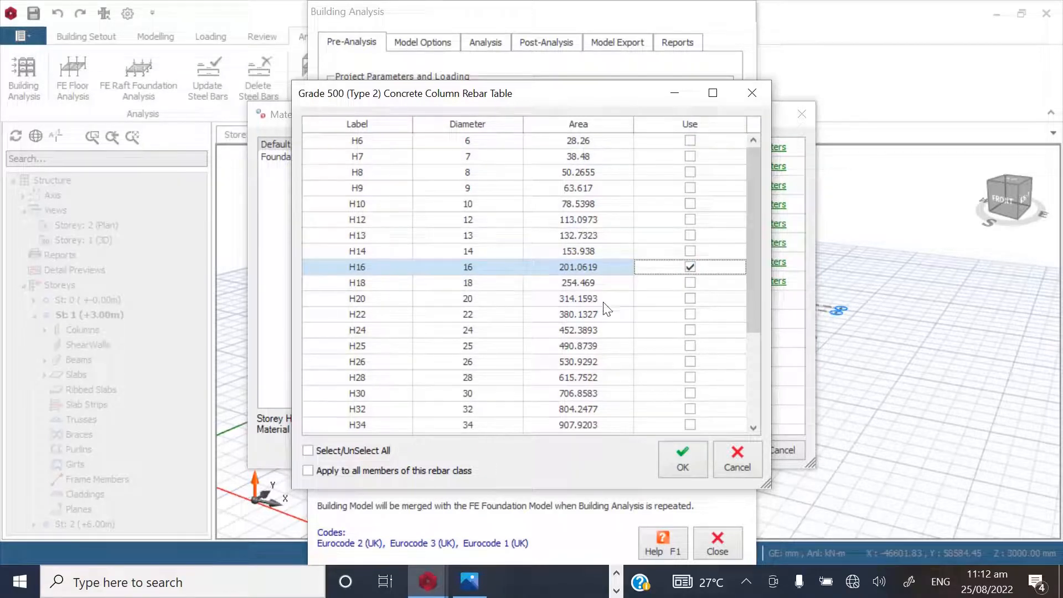
click(690, 298)
click(680, 453)
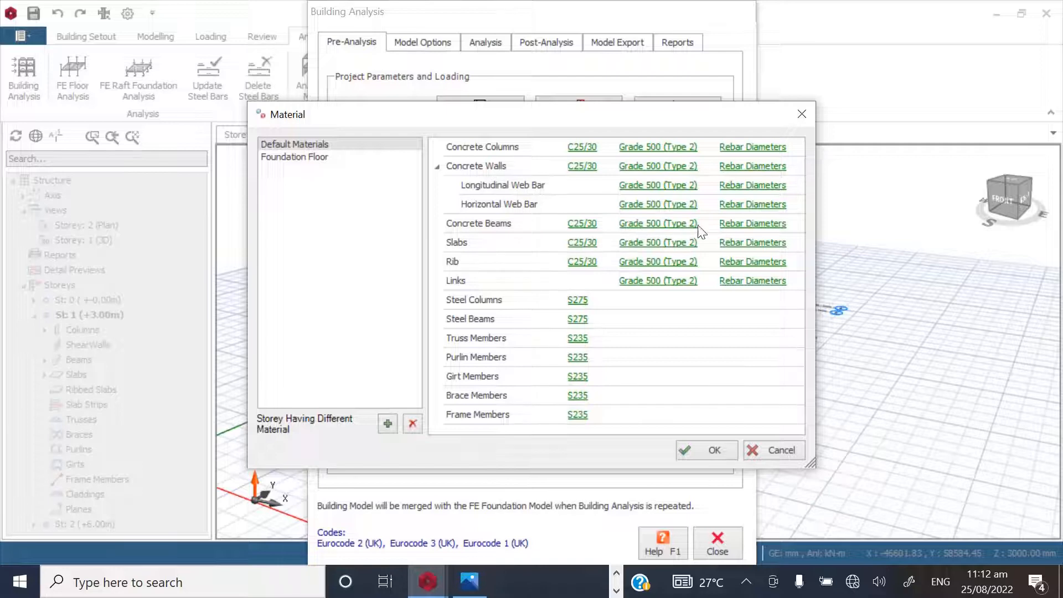
- Limit the concrete beam rebar diameters to H16 and H20
click(727, 223)
click(329, 450)
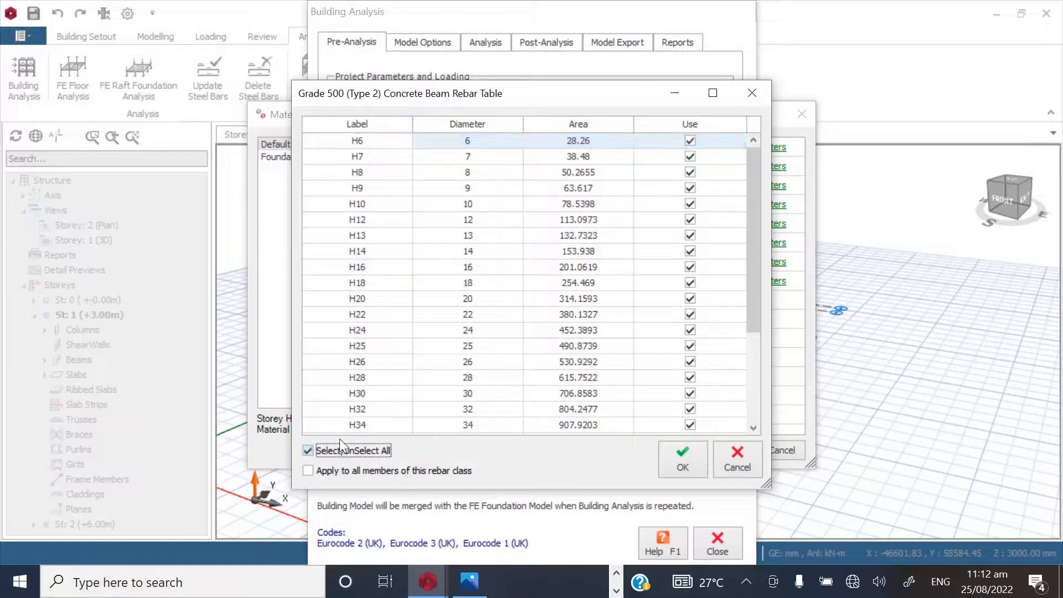
click(338, 449)
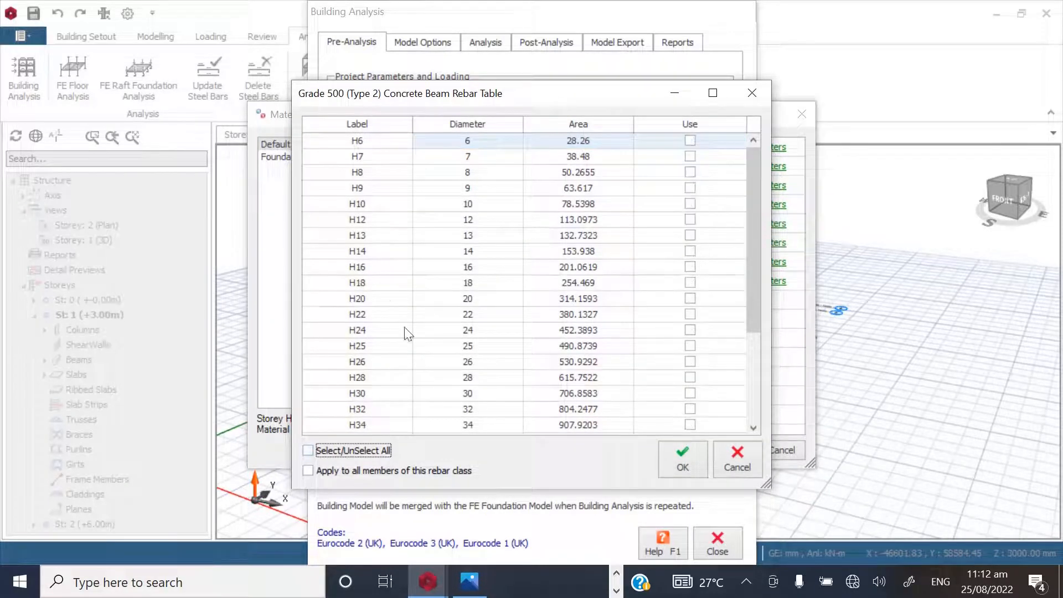
click(690, 267)
click(690, 299)
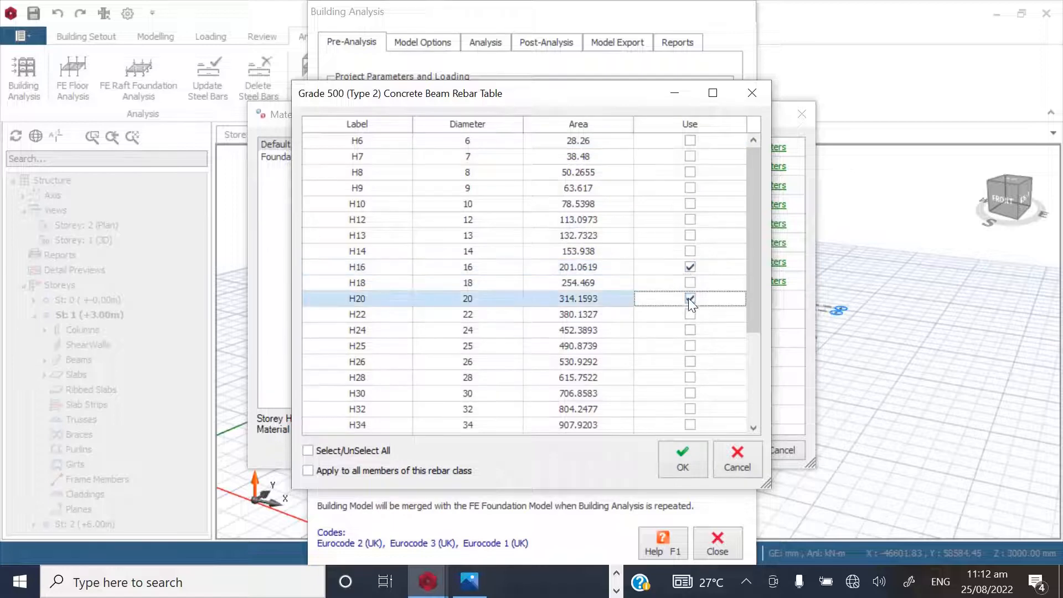
click(681, 459)
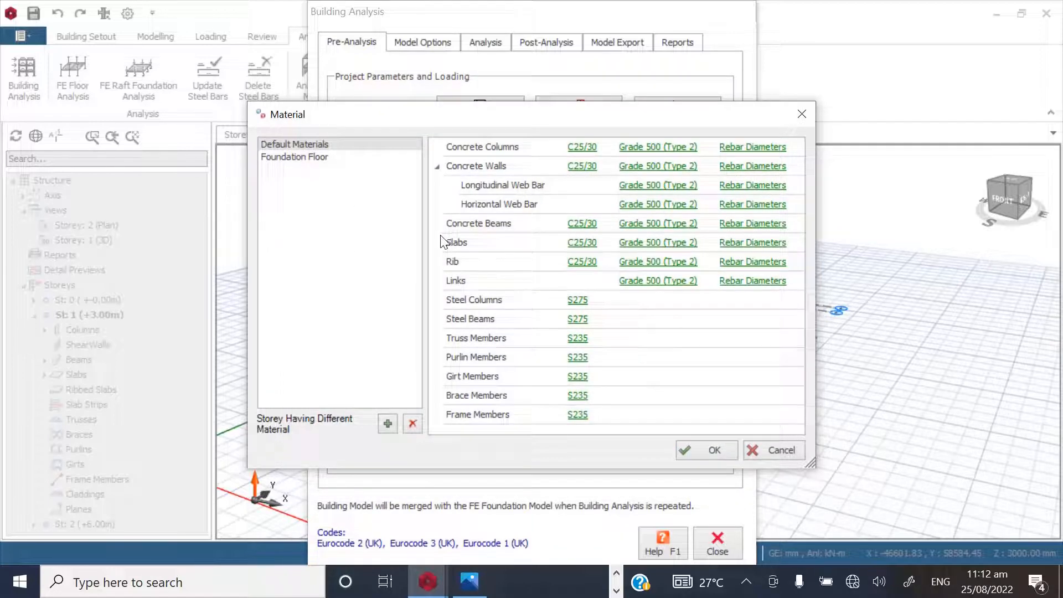
- Limit the slab rebar diameters to H12 only
click(731, 244)
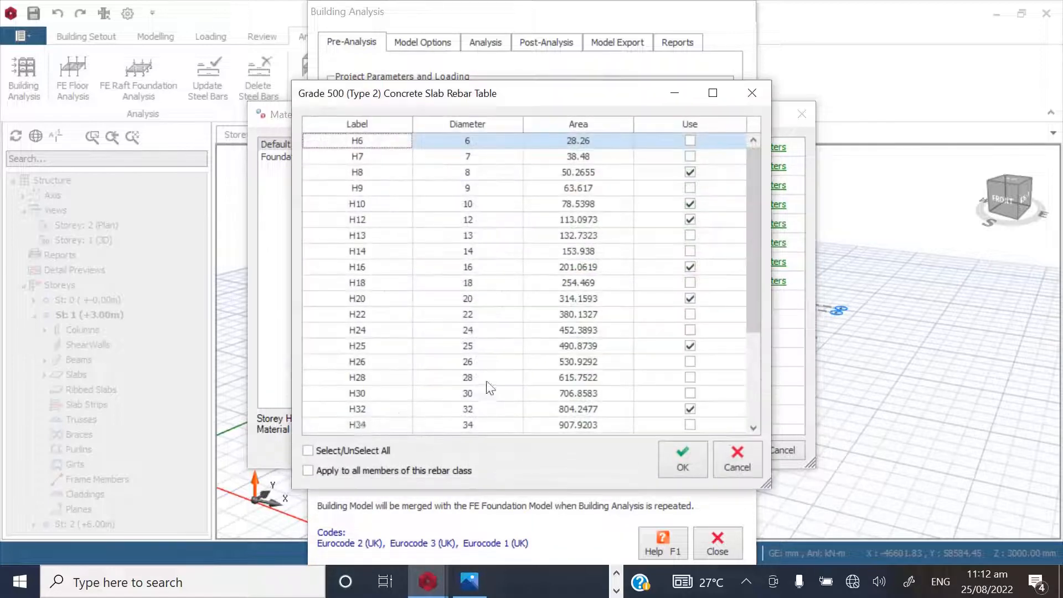
click(331, 450)
click(331, 450)
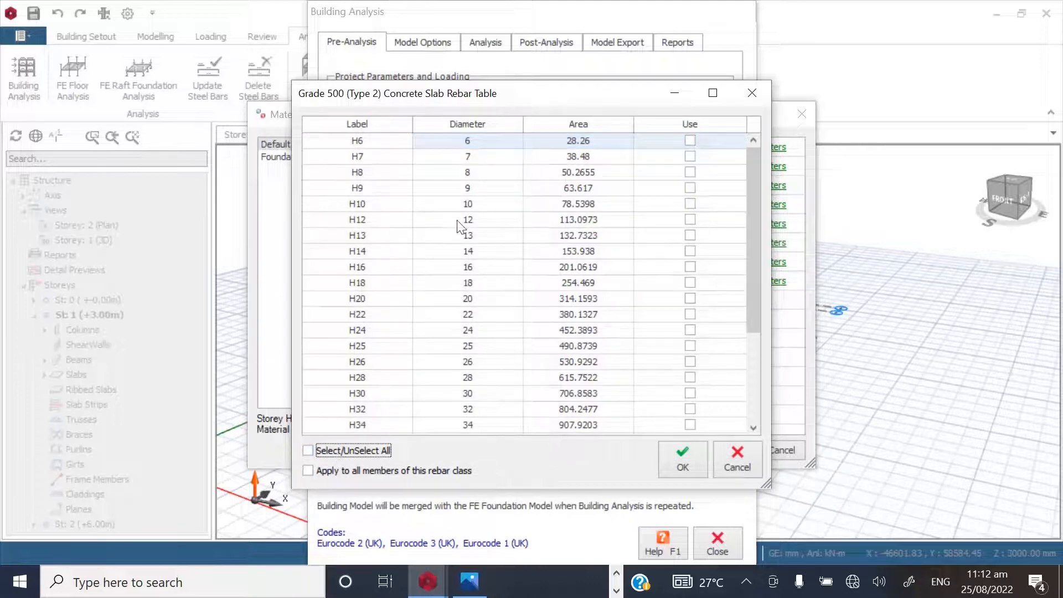
click(690, 219)
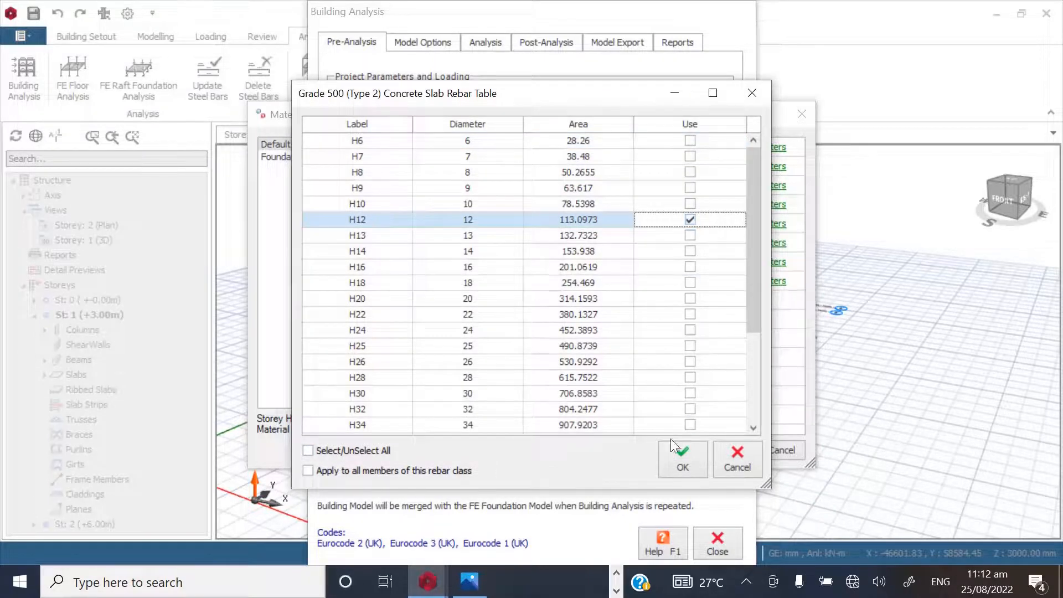
click(676, 454)
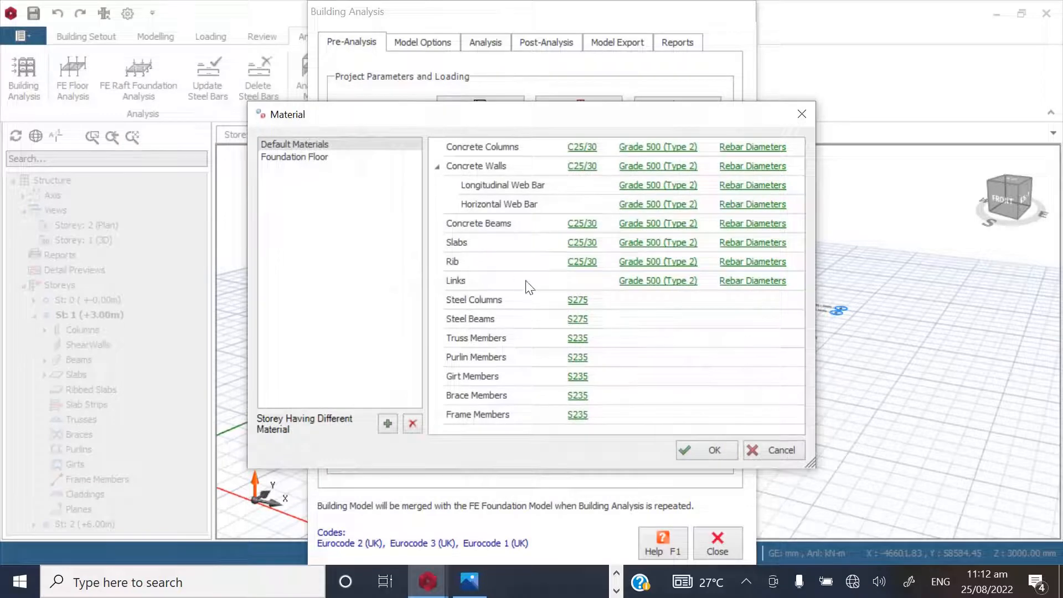
- Limit the link rebar diameters to H8 and H10, and accept the default material settings
click(731, 281)
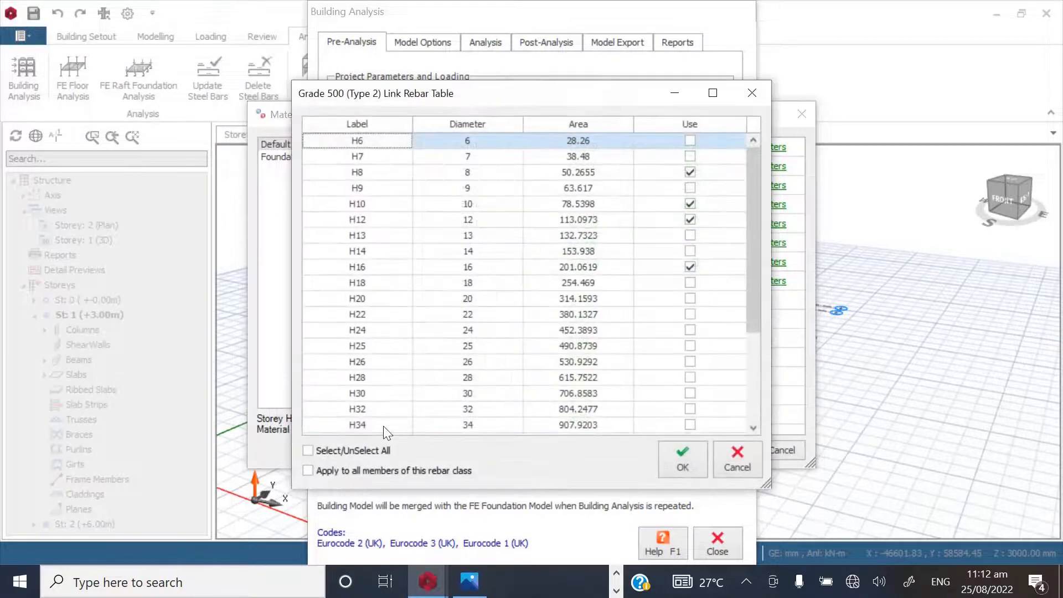
click(339, 450)
click(339, 450)
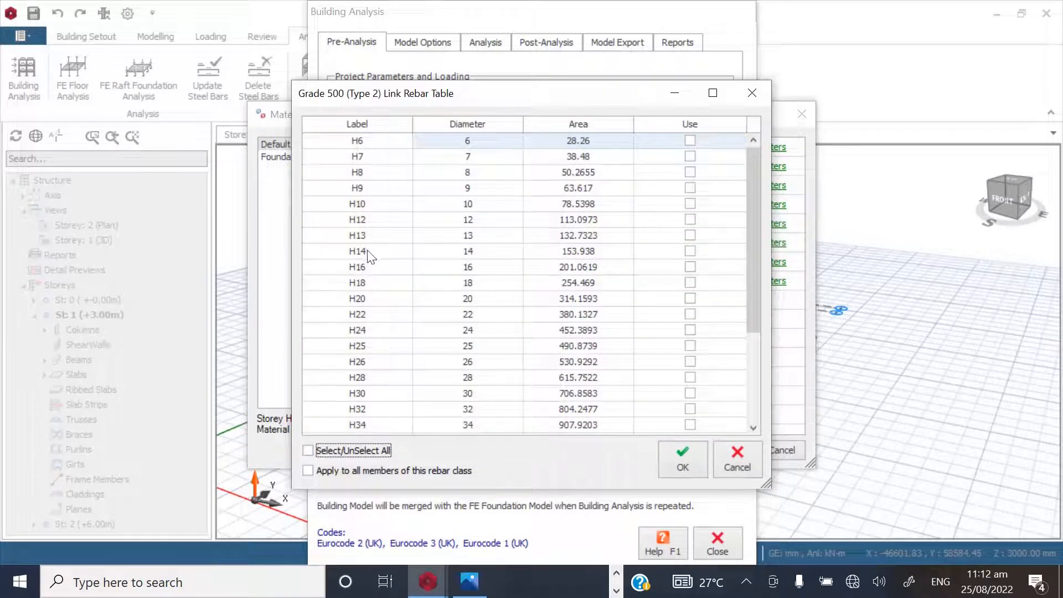
click(690, 205)
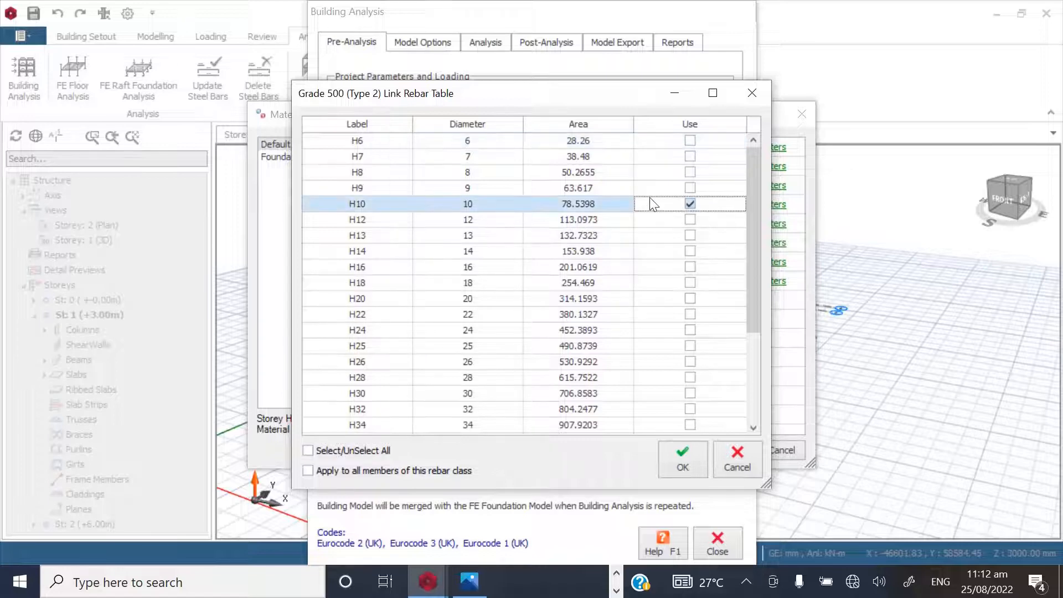
click(690, 172)
click(676, 458)
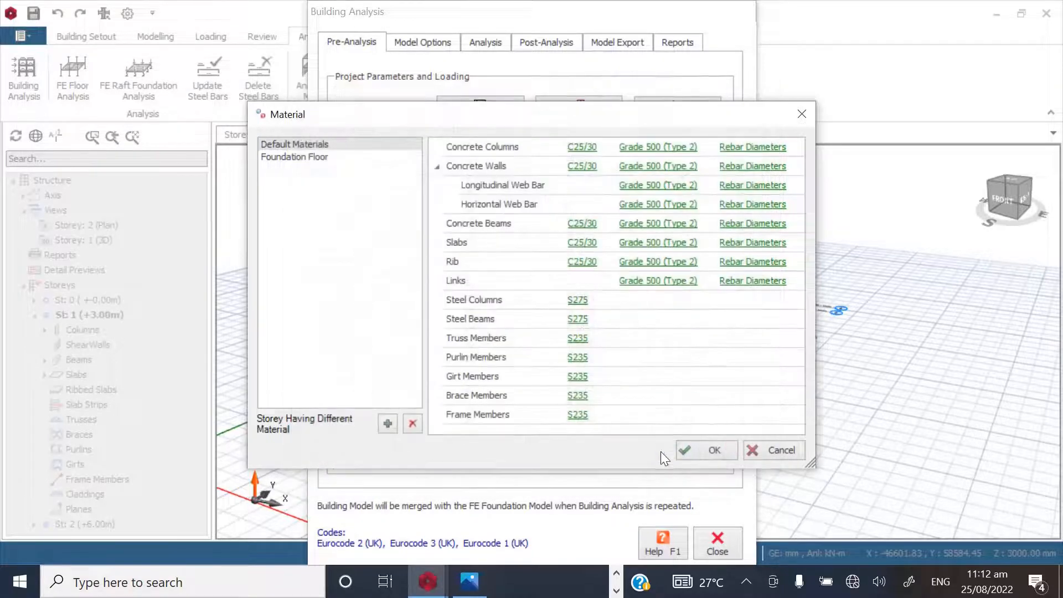
click(690, 449)
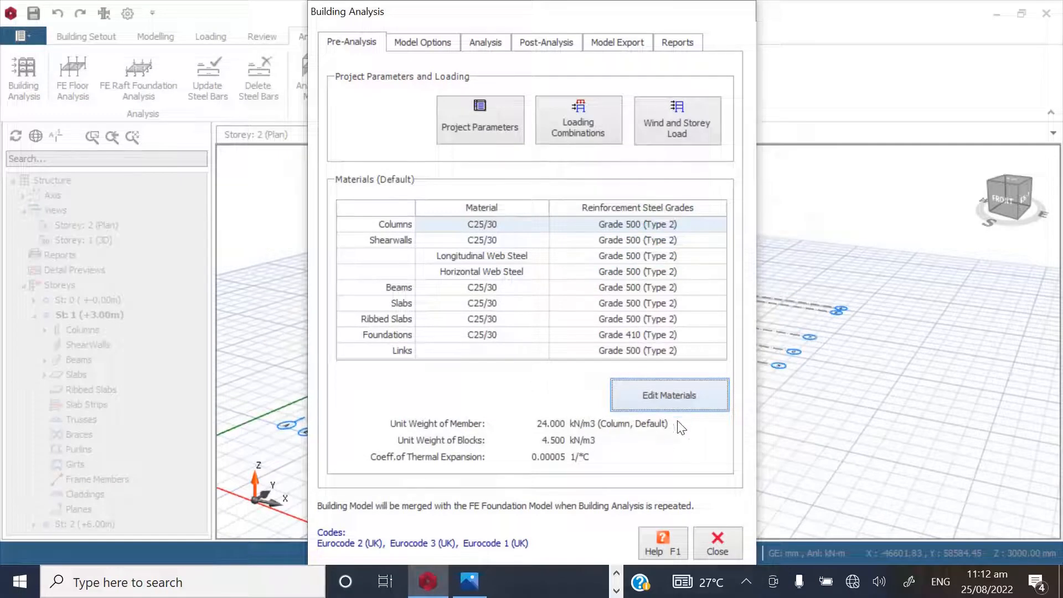
- Limit the Foundation Floor's foundation rebar diameters to Y16 and Y20
click(662, 400)
click(295, 158)
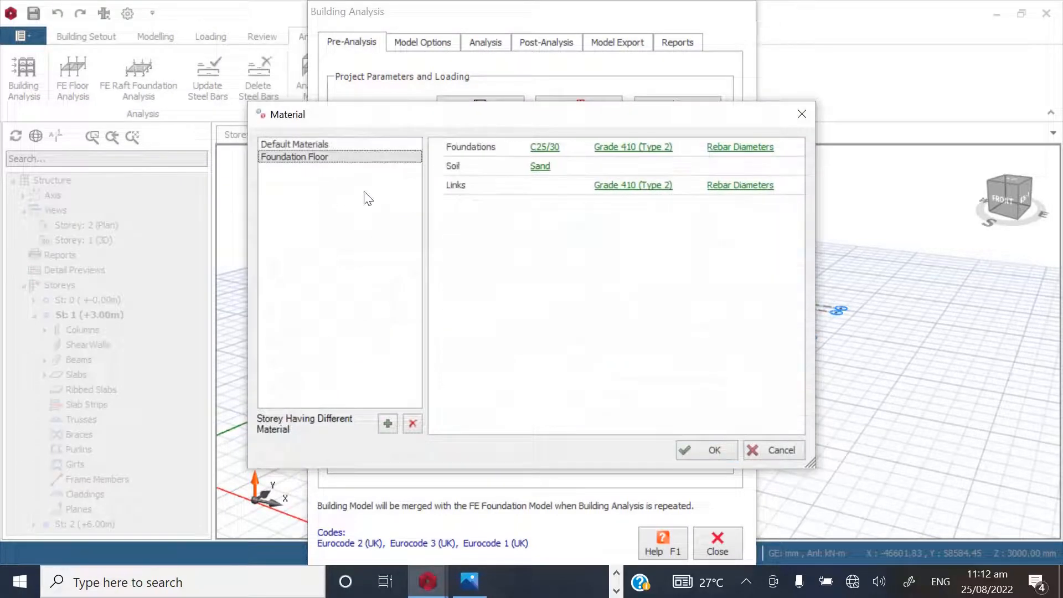
click(733, 148)
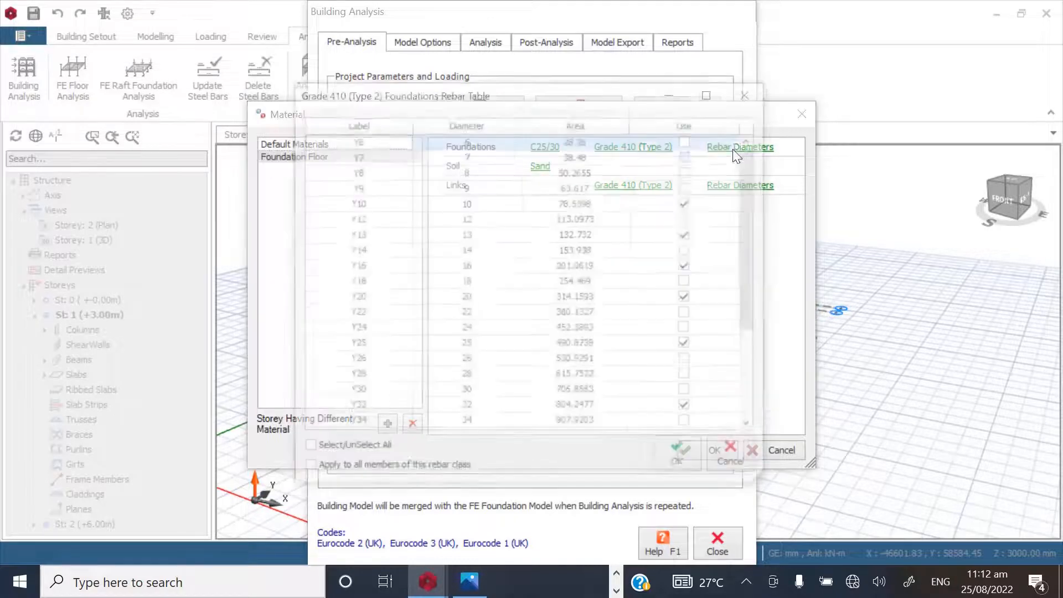
click(365, 450)
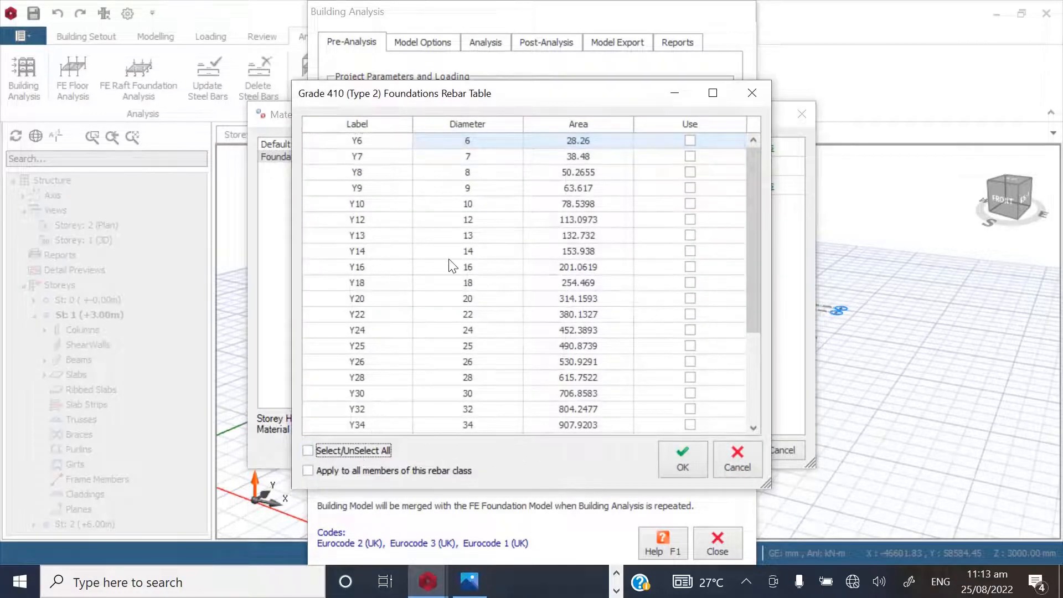
click(688, 267)
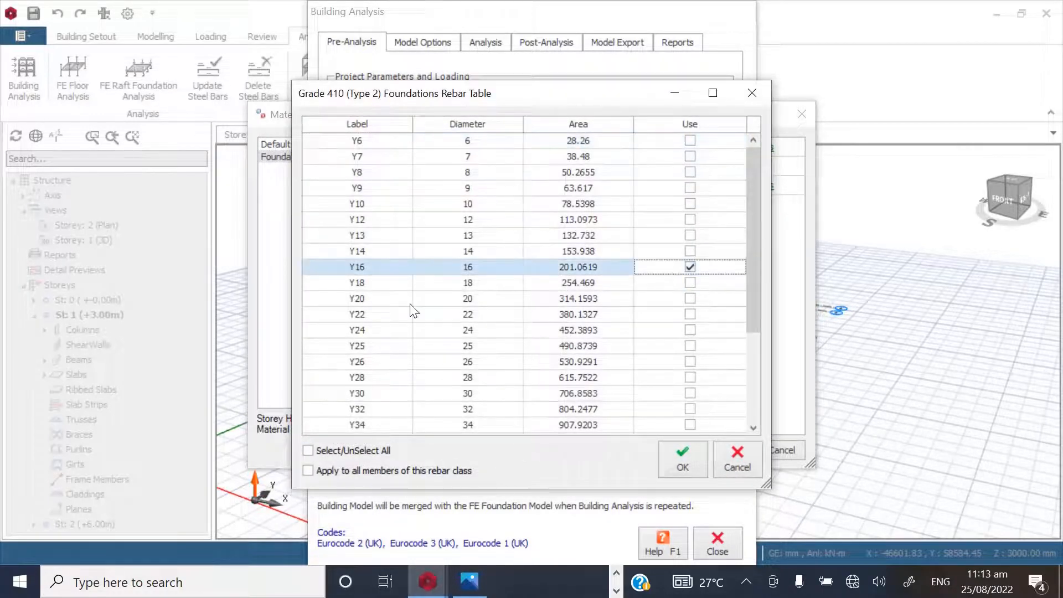
click(691, 300)
click(671, 451)
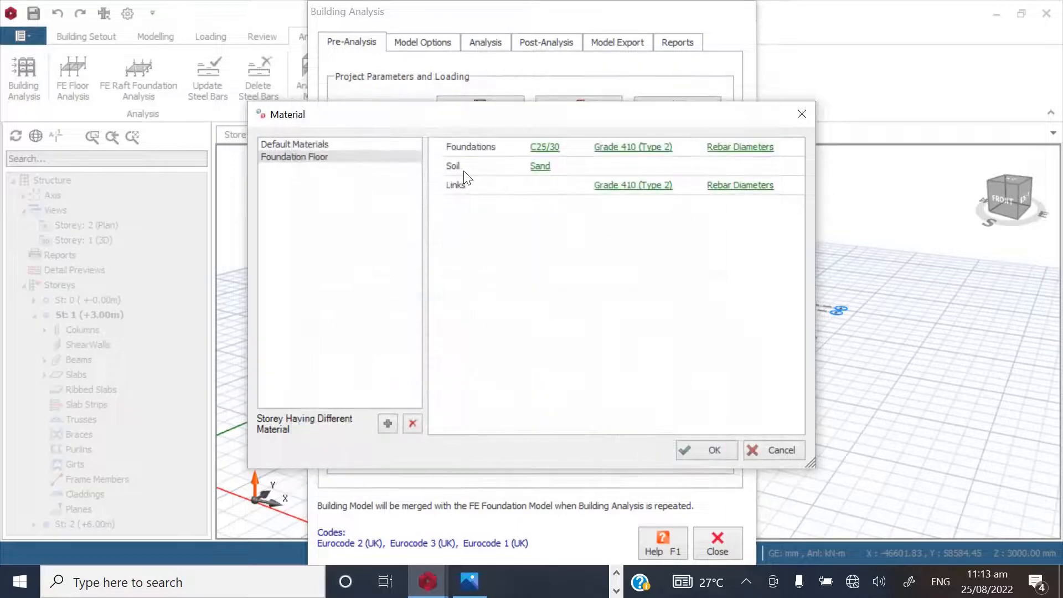
- Limit the Foundation Floor's link rebar diameters to Y8 and Y10, and accept the material settings
click(732, 188)
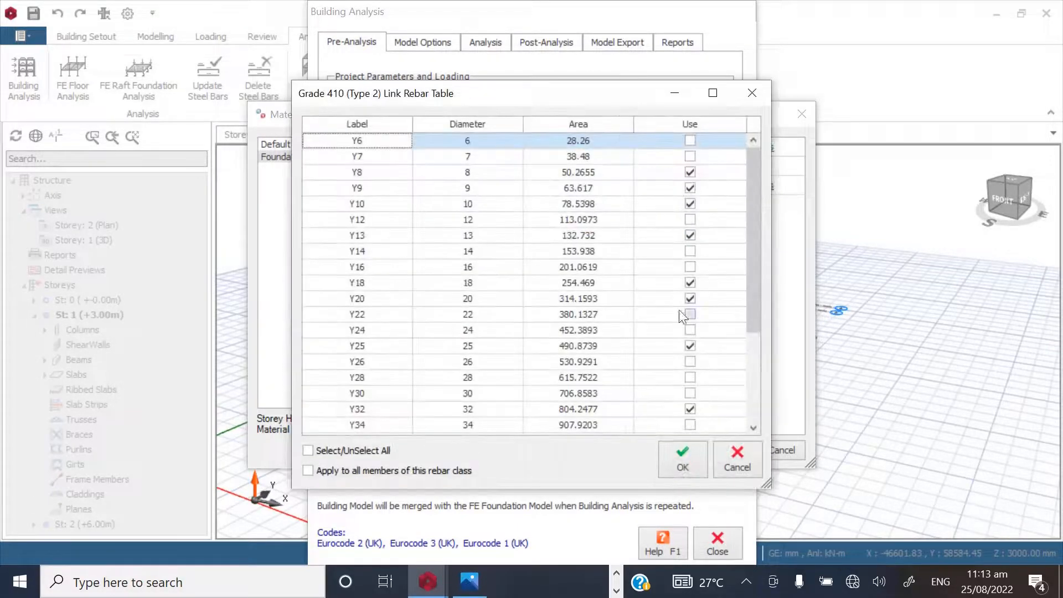
click(338, 450)
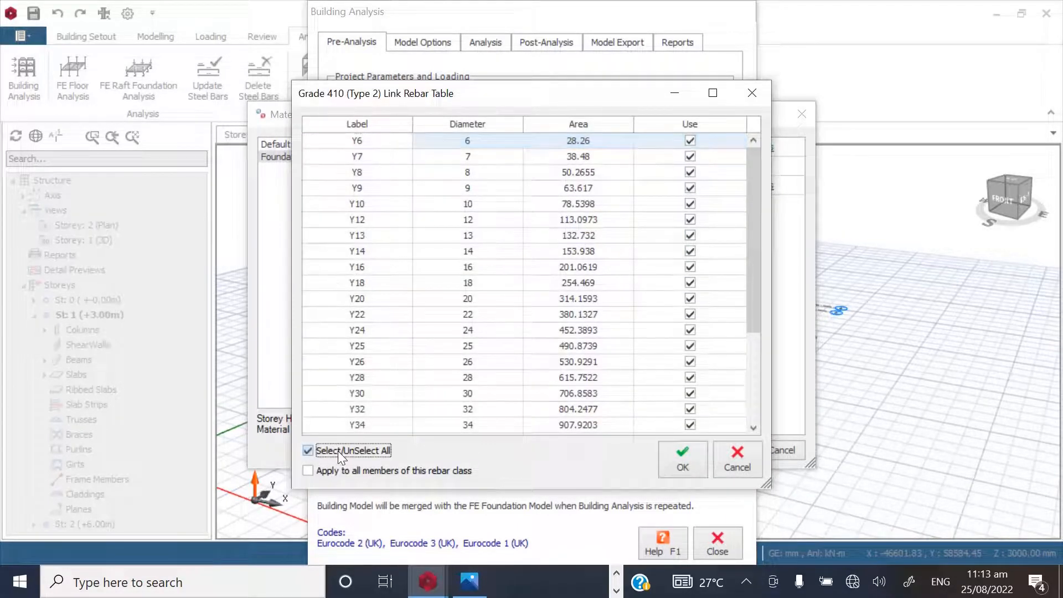
click(337, 451)
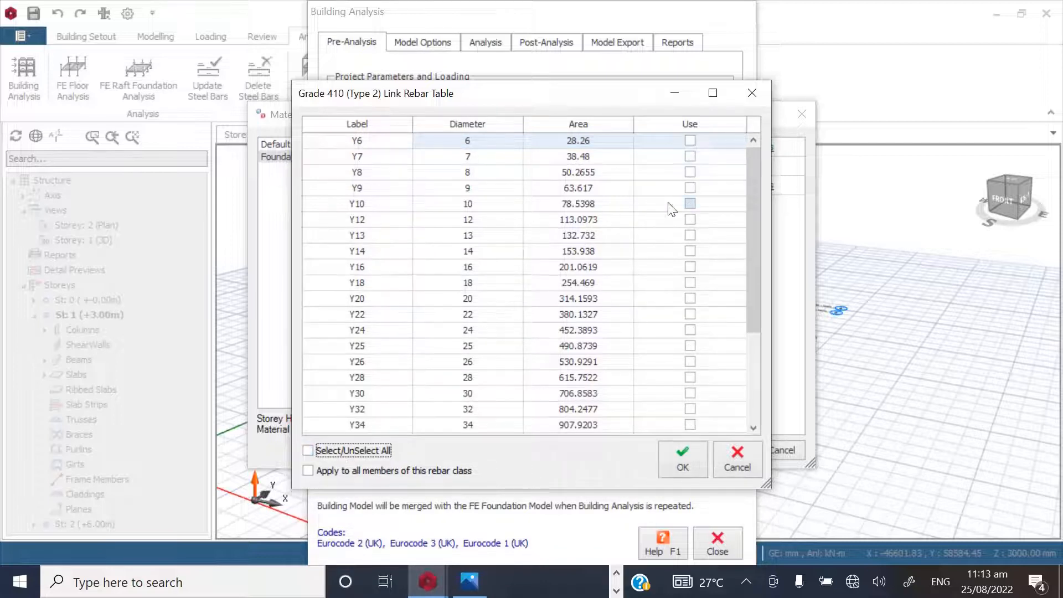
click(690, 204)
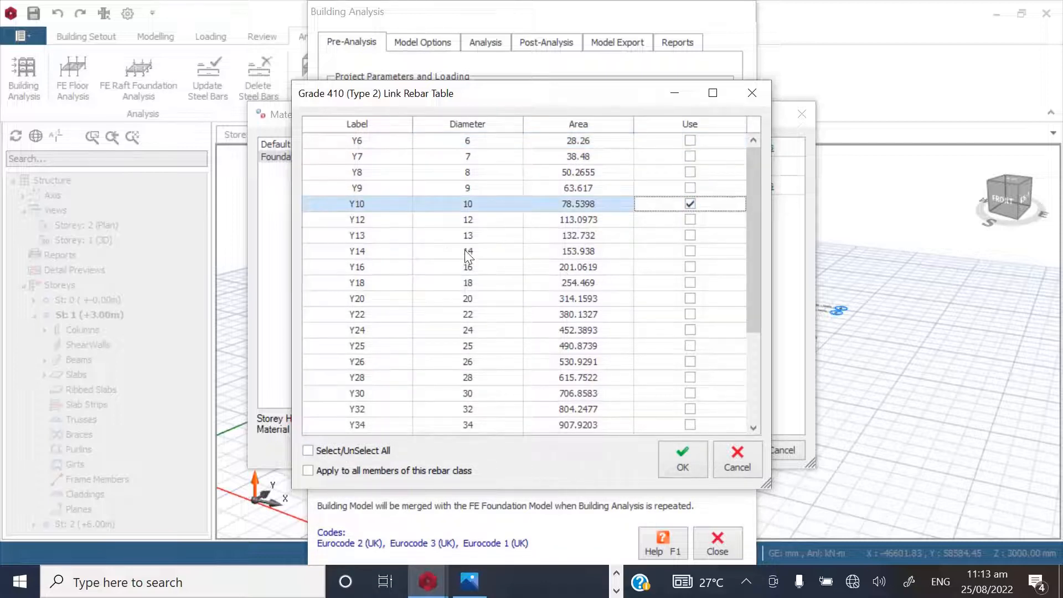
click(690, 219)
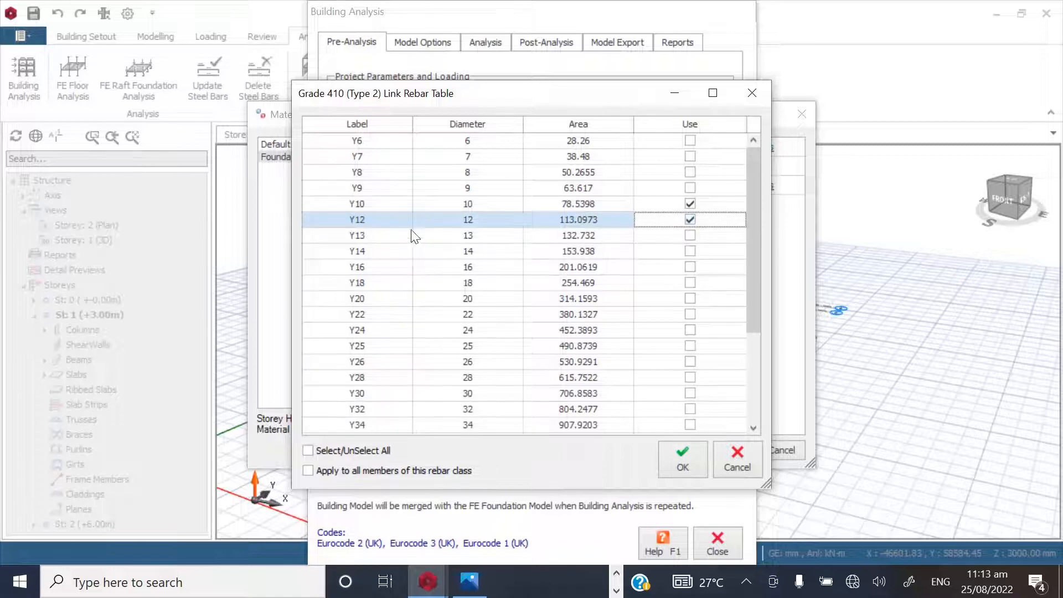
click(690, 173)
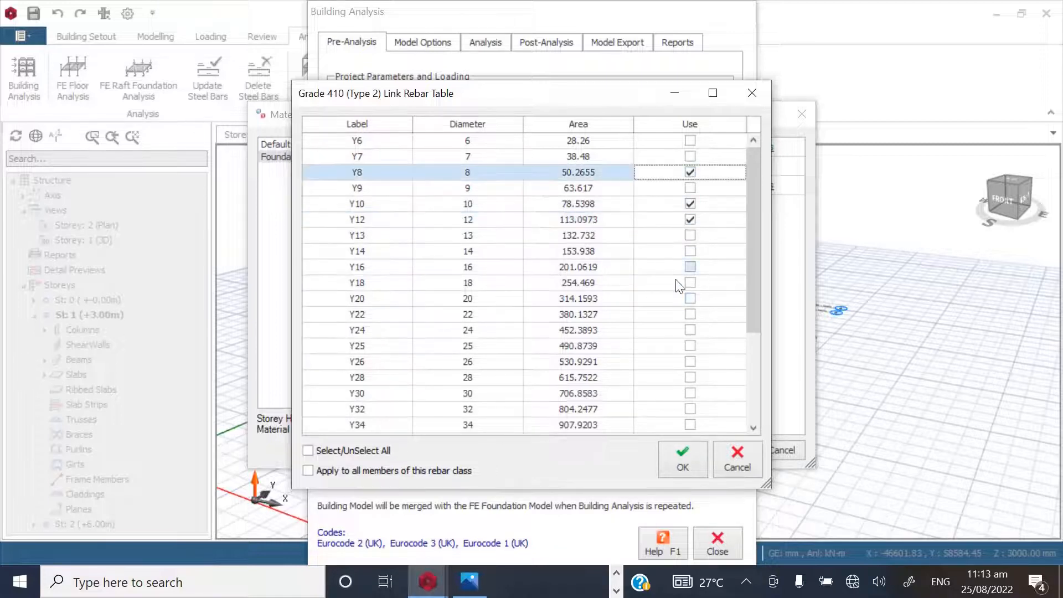
click(690, 221)
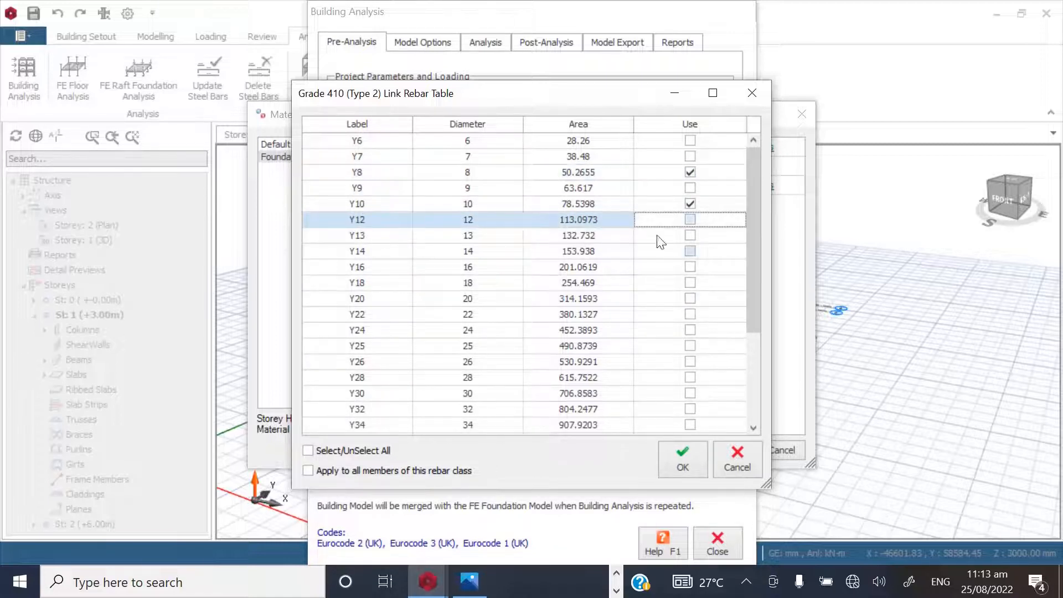
click(679, 458)
click(704, 447)
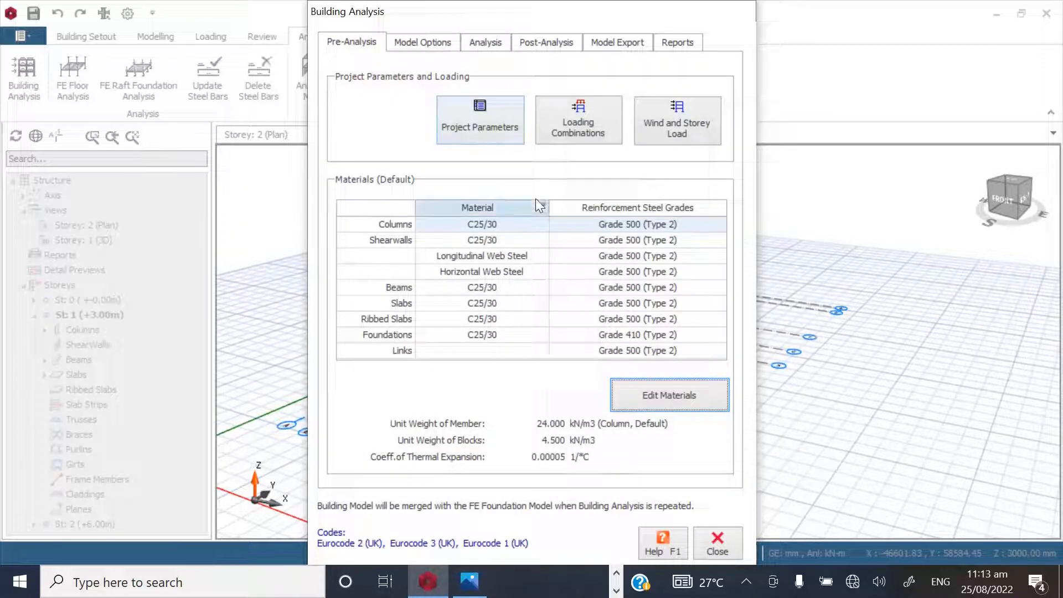
- Set the allowable stress of soil to 70 kN/m2 in the project's foundation parameters
click(475, 118)
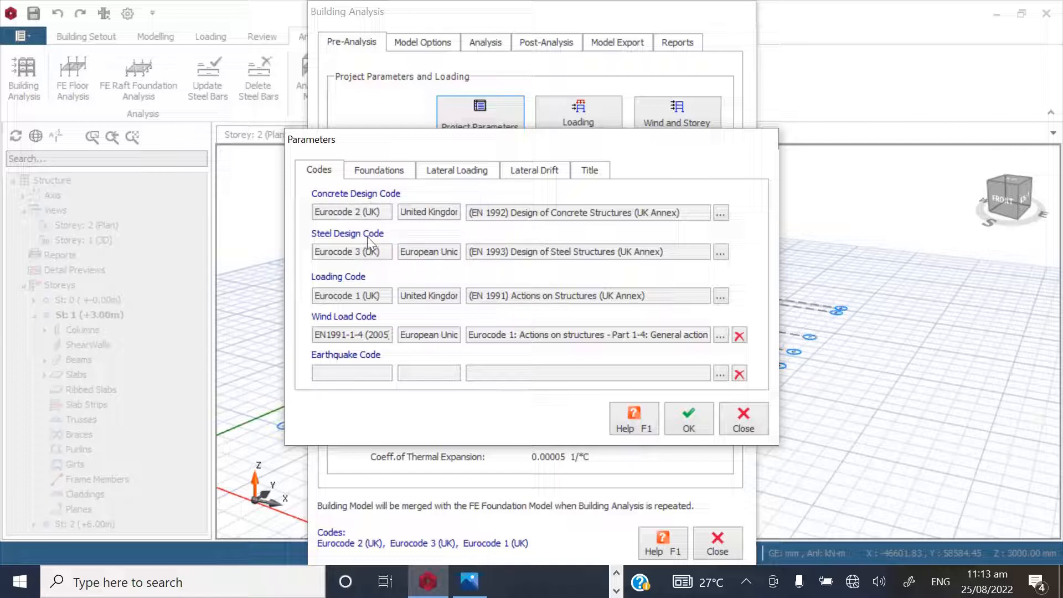
click(379, 170)
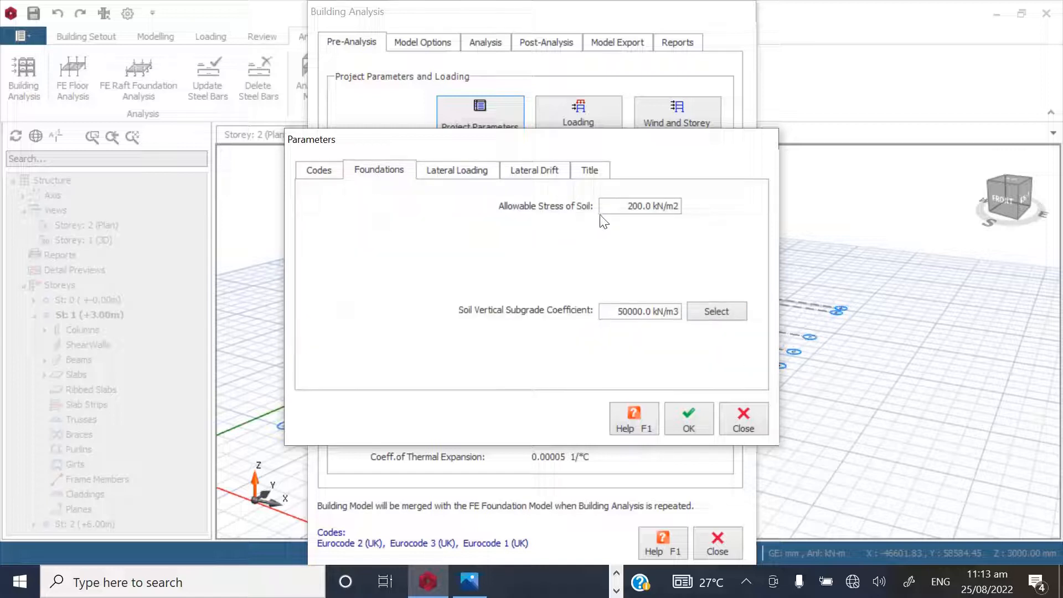
click(622, 206)
drag(622, 207, 721, 213)
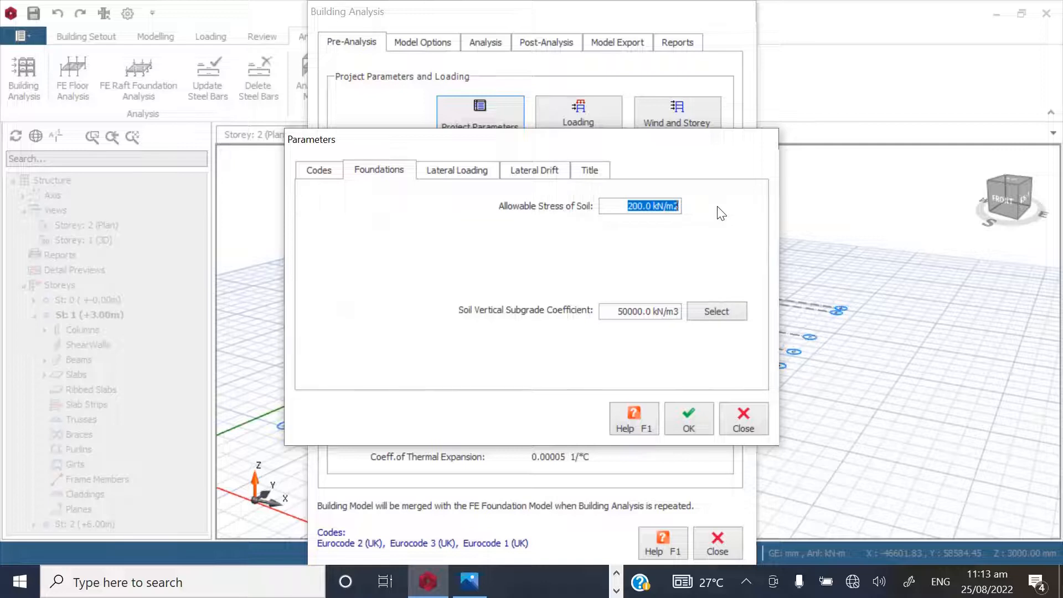
text(7)
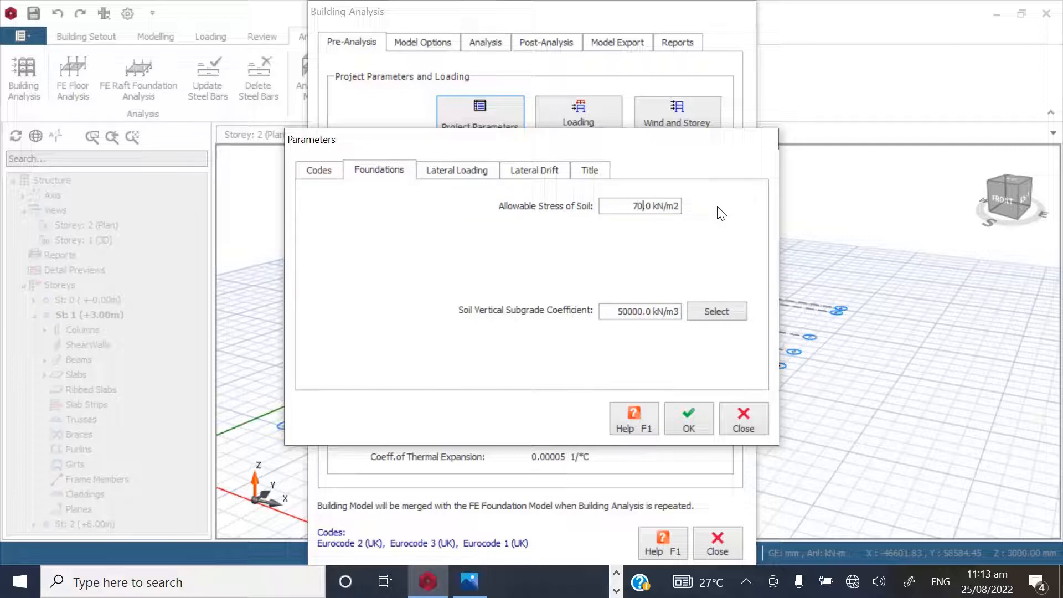
click(451, 171)
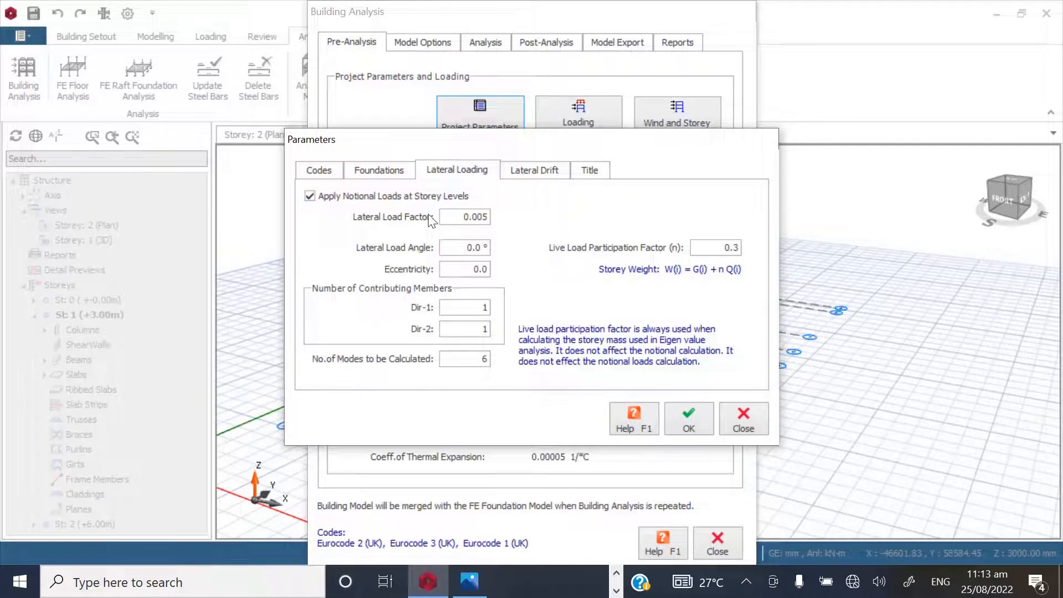
click(545, 171)
click(462, 176)
click(535, 173)
- Enter the project header as "PROPOSED DEVELOPMENT FOR" followed by the client's title and name
click(590, 171)
click(444, 212)
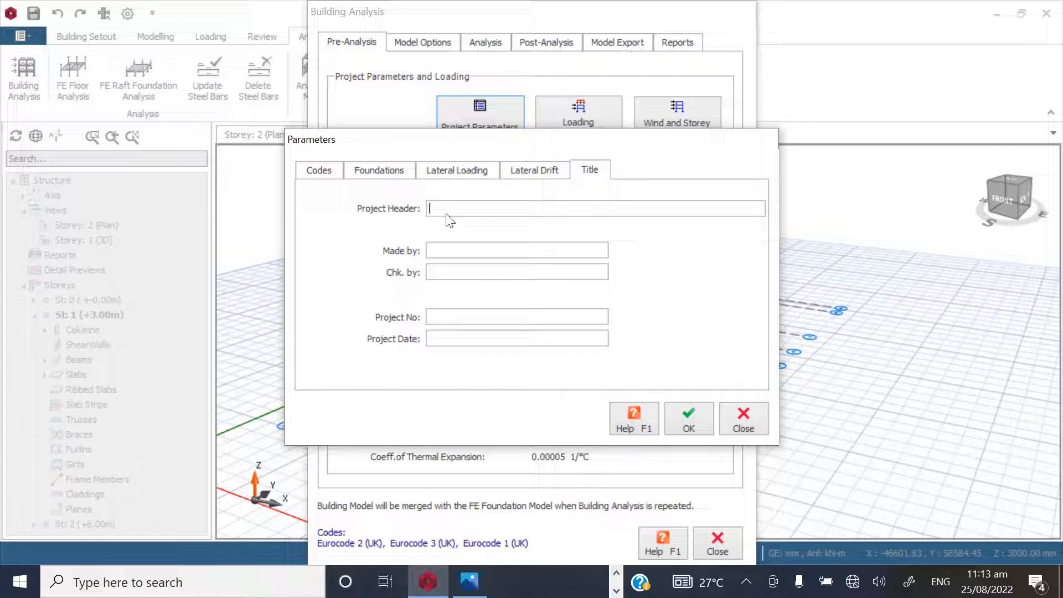
text(PROPOSED DEVELOPMENT FOR)
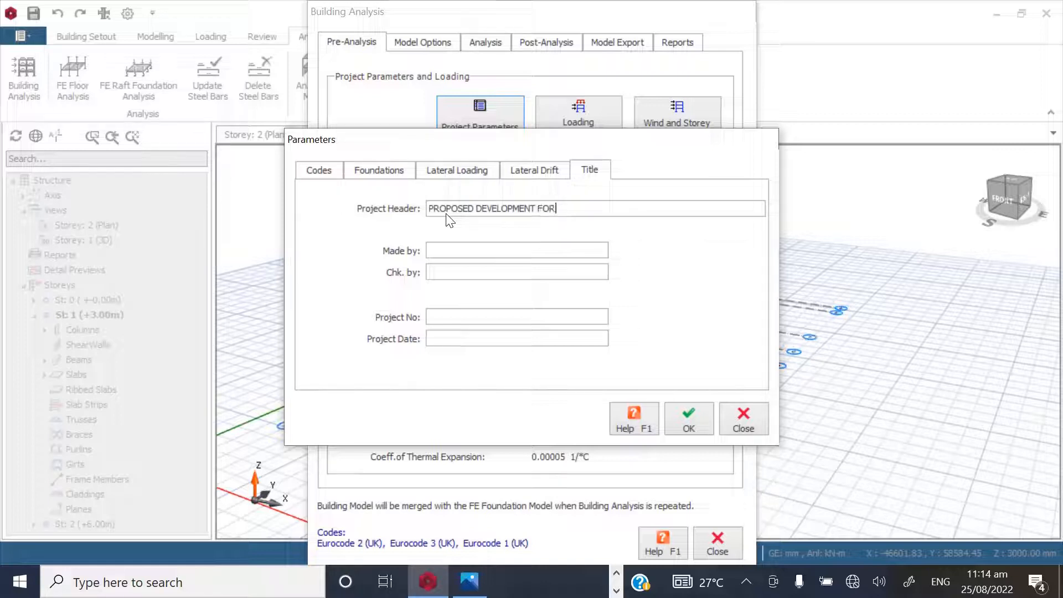
text( MR CHARLES)
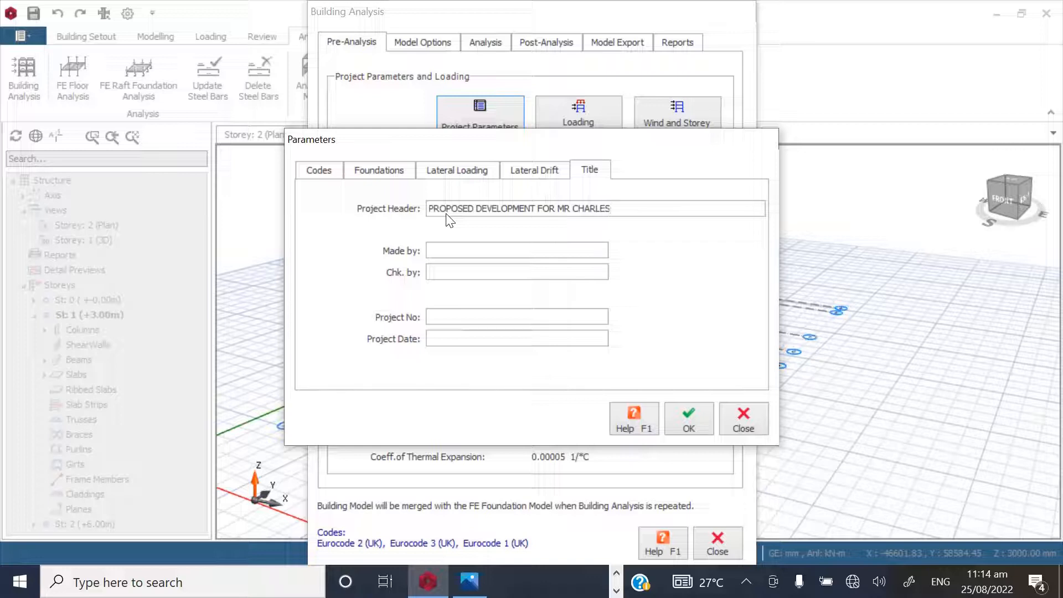
- Fill in the names of the engineers who made and checked the project in the title details
click(452, 250)
text(ENGR )
text(MICHAEL)
click(447, 277)
text(EM)
text(LOWO)
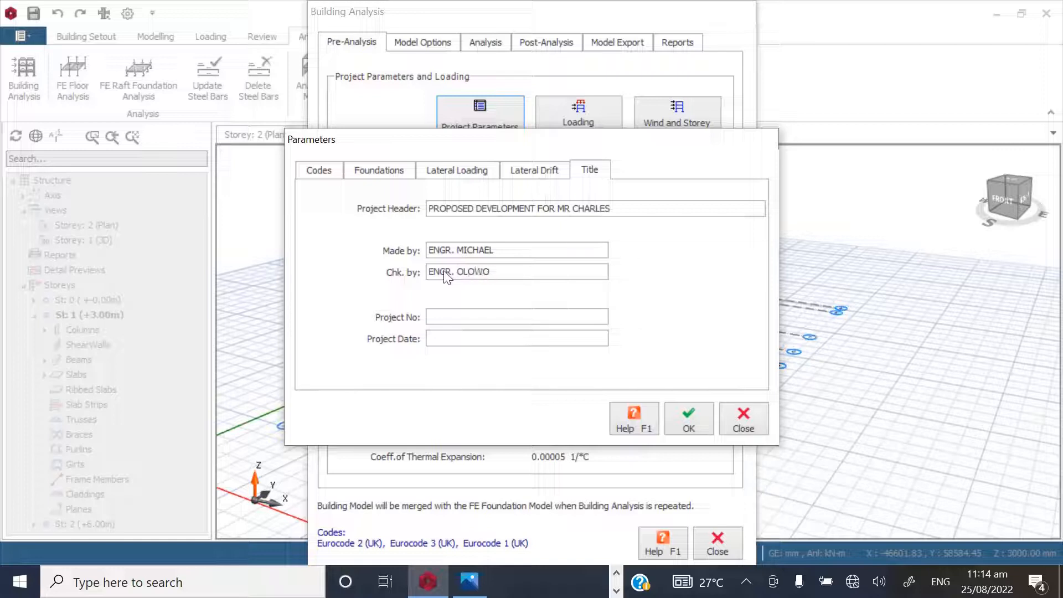
- Set the project number to 002/2022-20119 and the project date to 25-08-2022, and accept the project parameters
click(450, 317)
text(002/2022-20119)
click(445, 340)
text(25-08-2022)
click(687, 417)
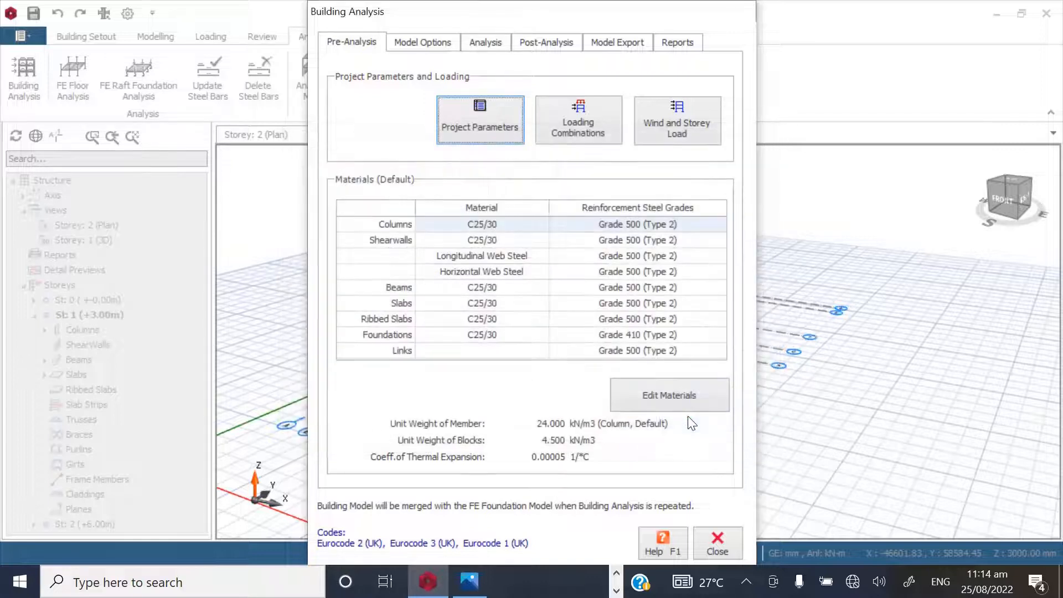
- Open the automatic loading generator for the load combinations and set the unfavourable dead load factor γG to 1.35
click(586, 118)
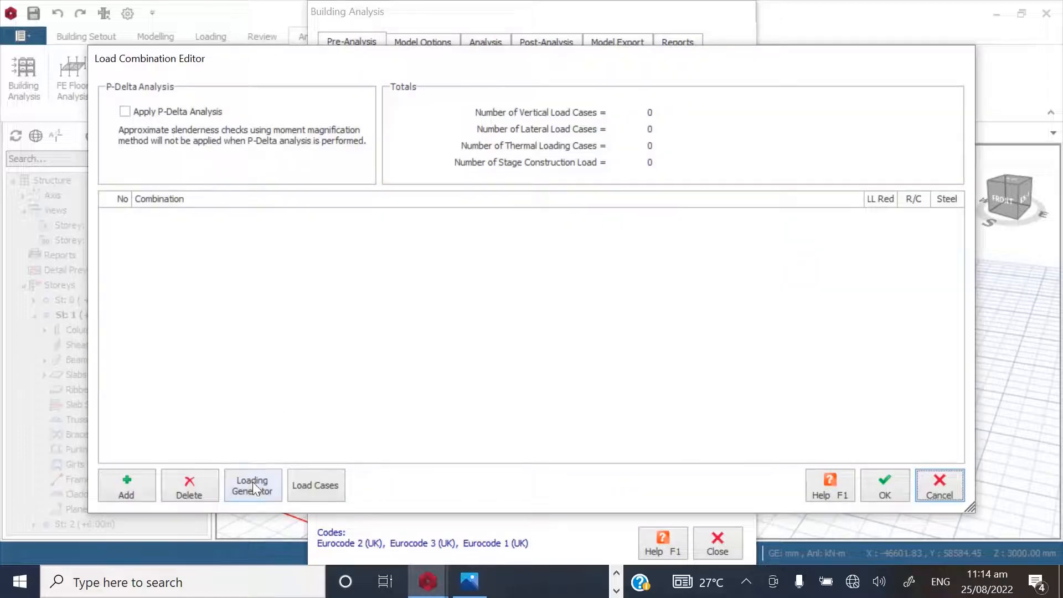
click(253, 485)
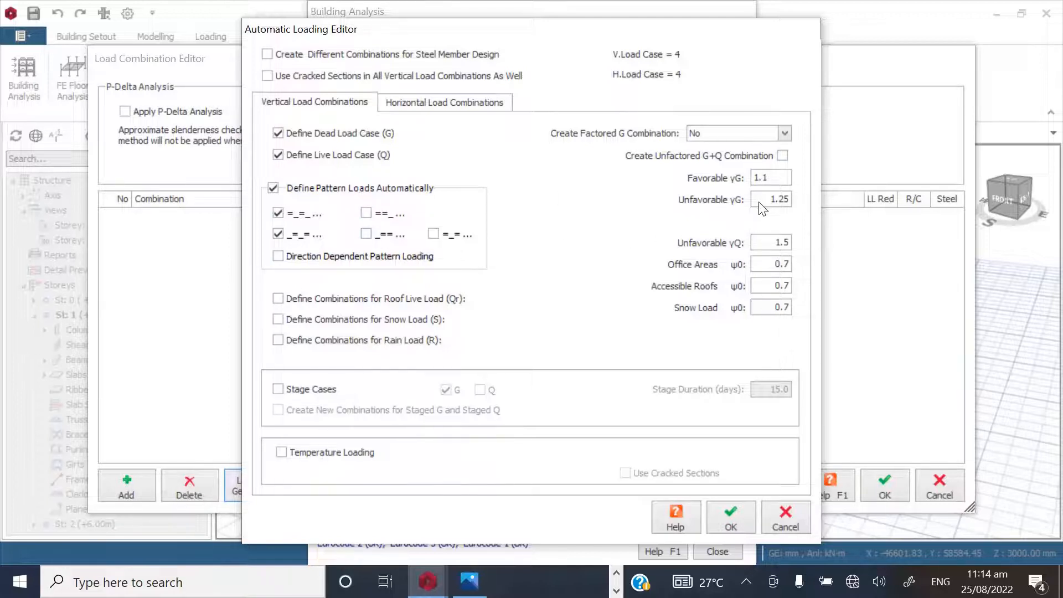
drag(760, 206, 804, 205)
text(1.0)
text(5)
- Enable wind loading in the horizontal load combinations, then generate and accept the load combinations
click(420, 108)
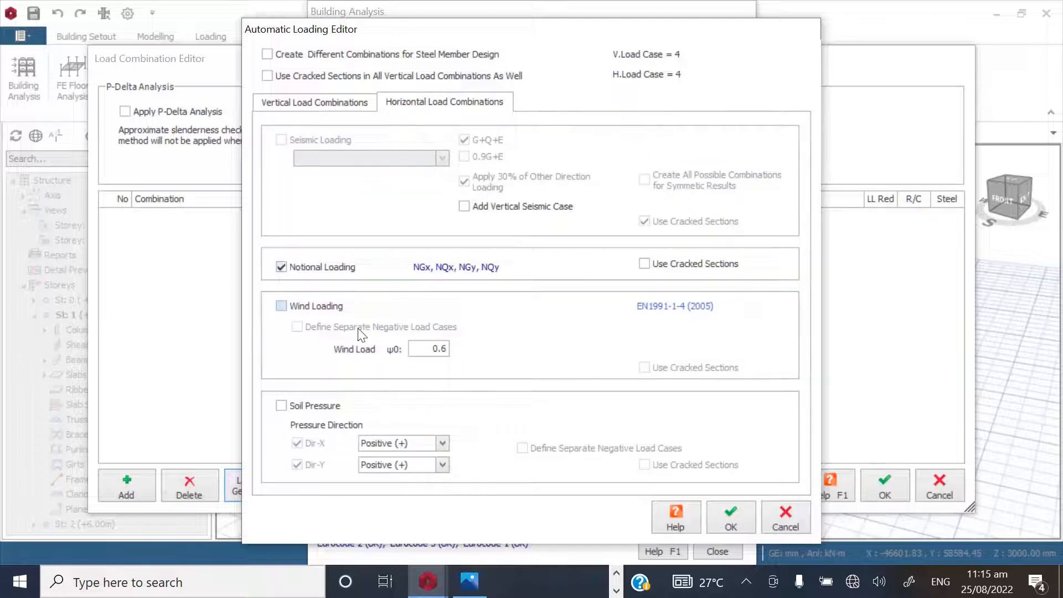
click(288, 307)
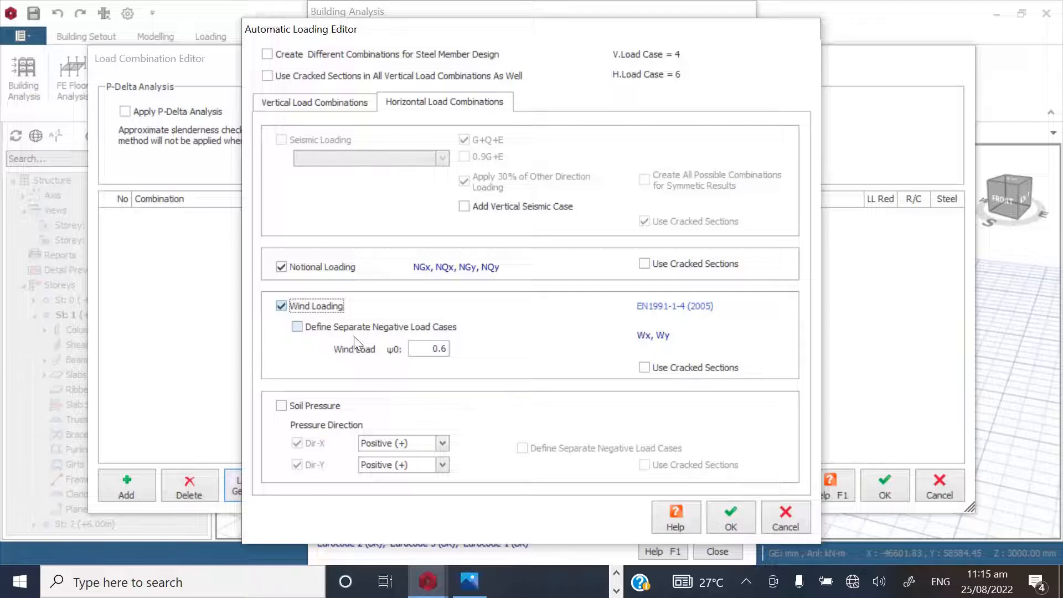
click(730, 524)
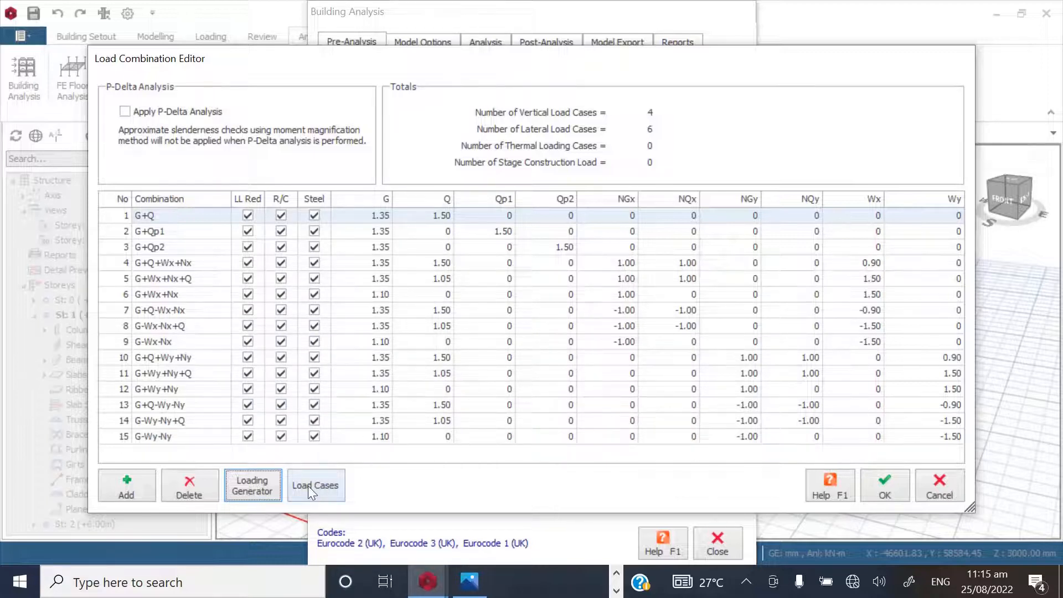
click(884, 485)
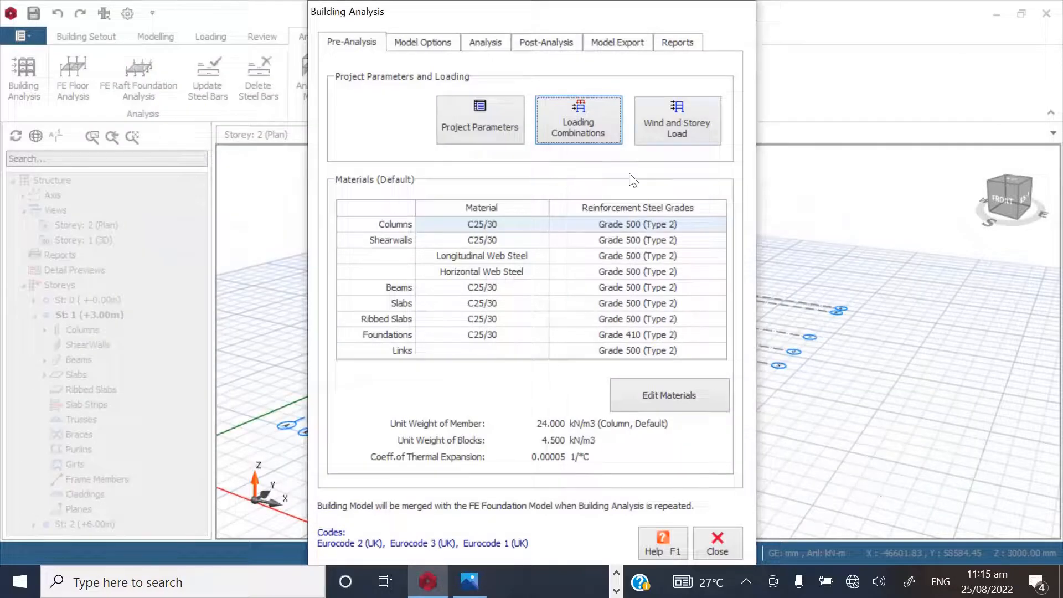
- Calculate the wind loads with a basic wind speed of 20 m/s and apply them to the storeys
click(662, 116)
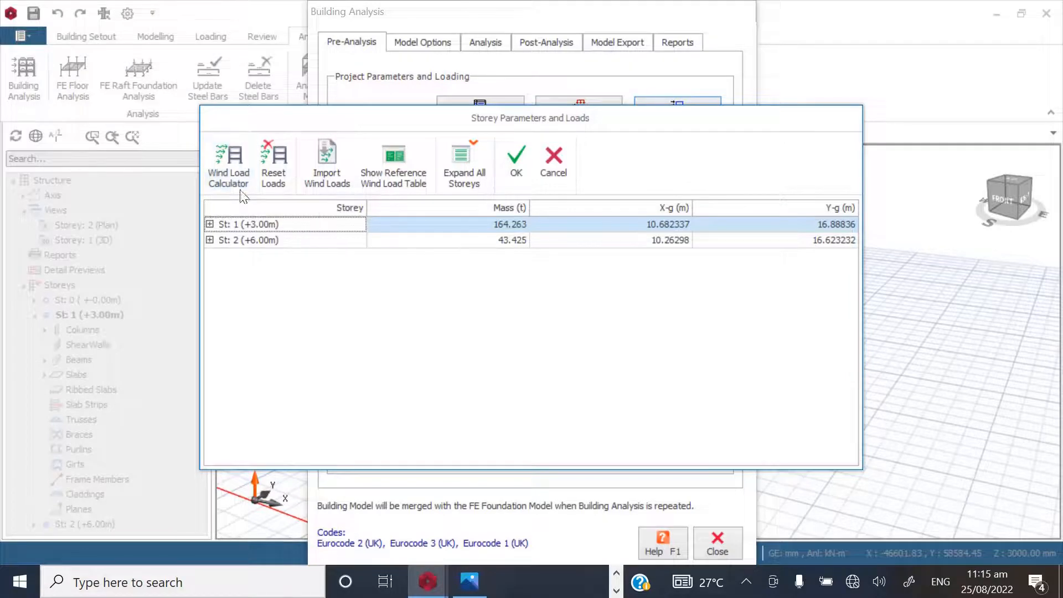
click(233, 172)
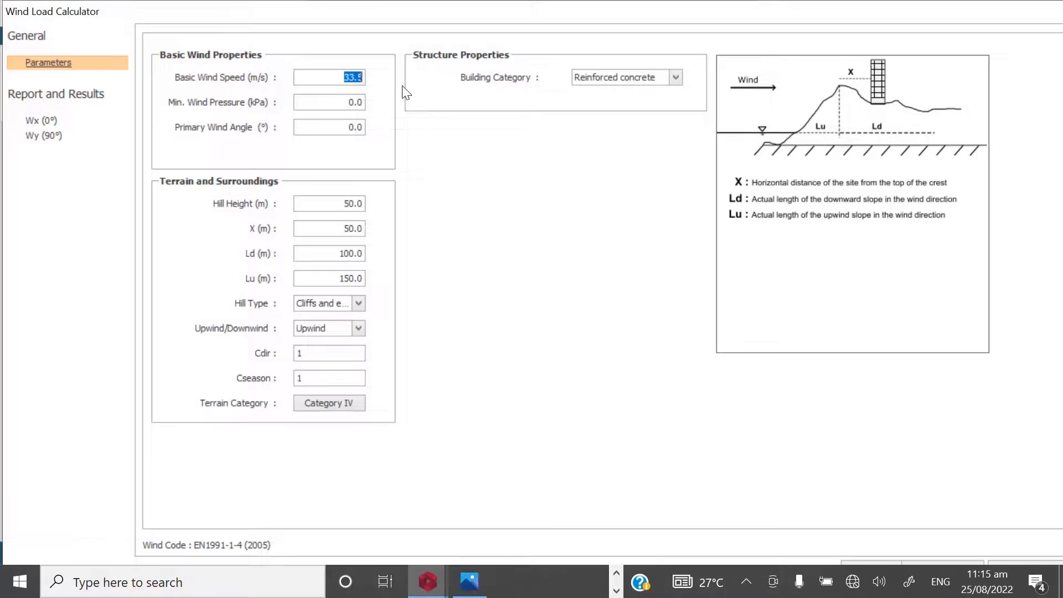
text(20)
click(335, 105)
double_click(404, 12)
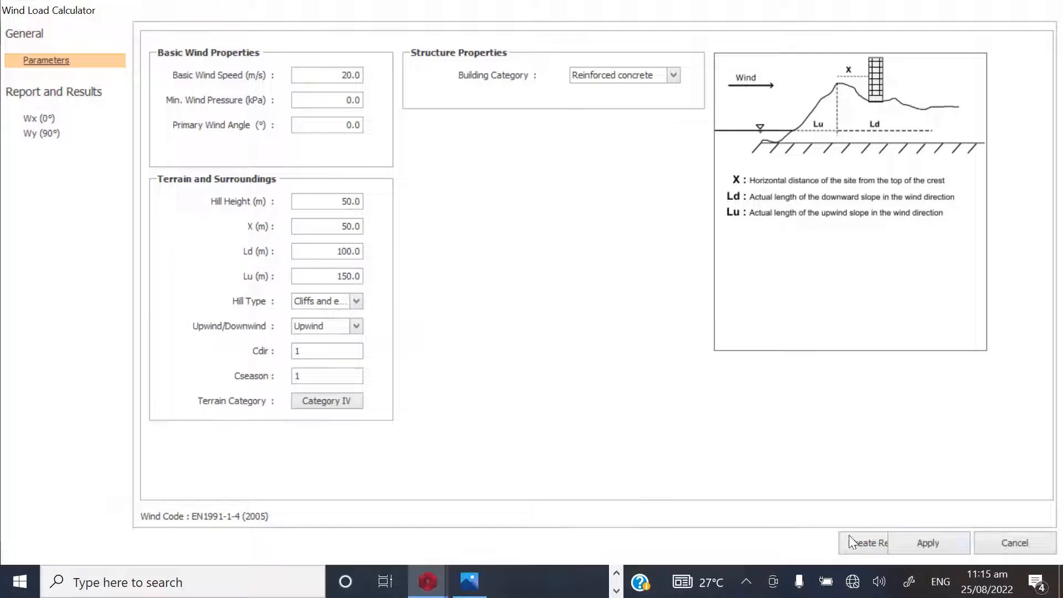
click(926, 543)
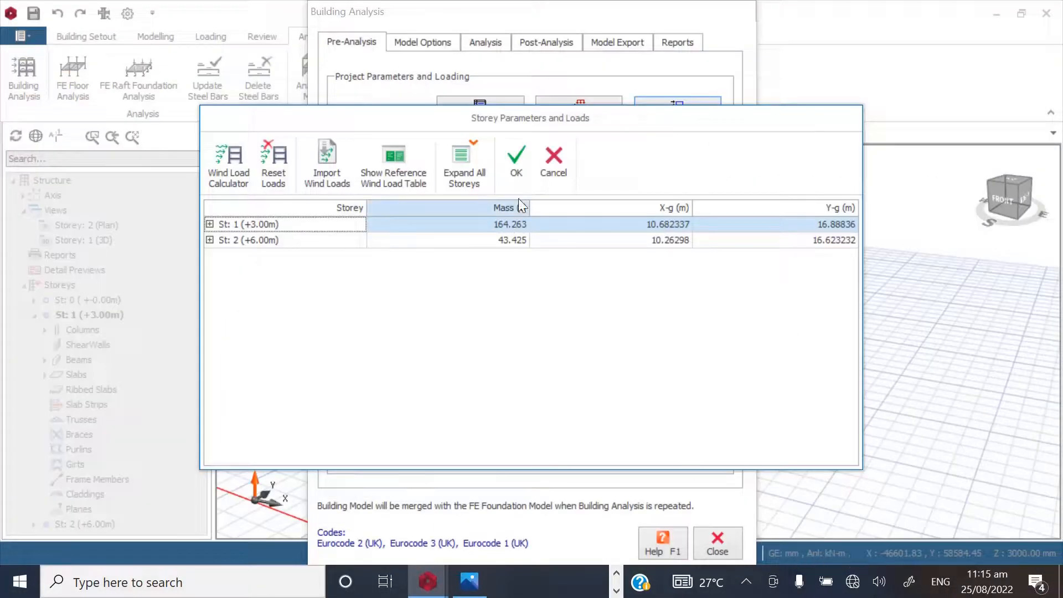
- Expand all storeys to review their Wx and Wy wind loads, and accept the storey loads
click(464, 164)
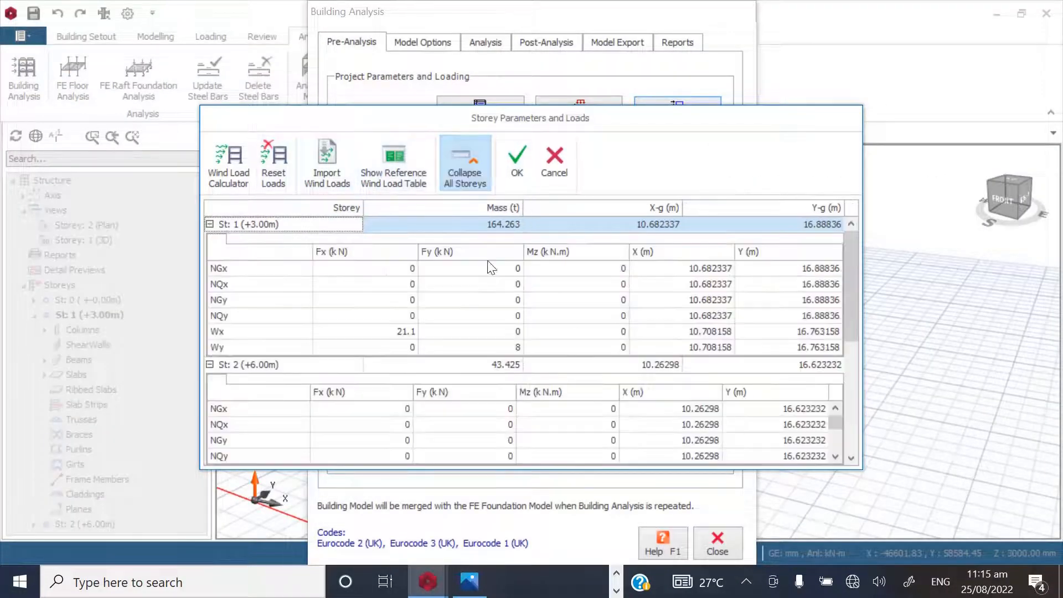
scroll(401, 354, down, 3)
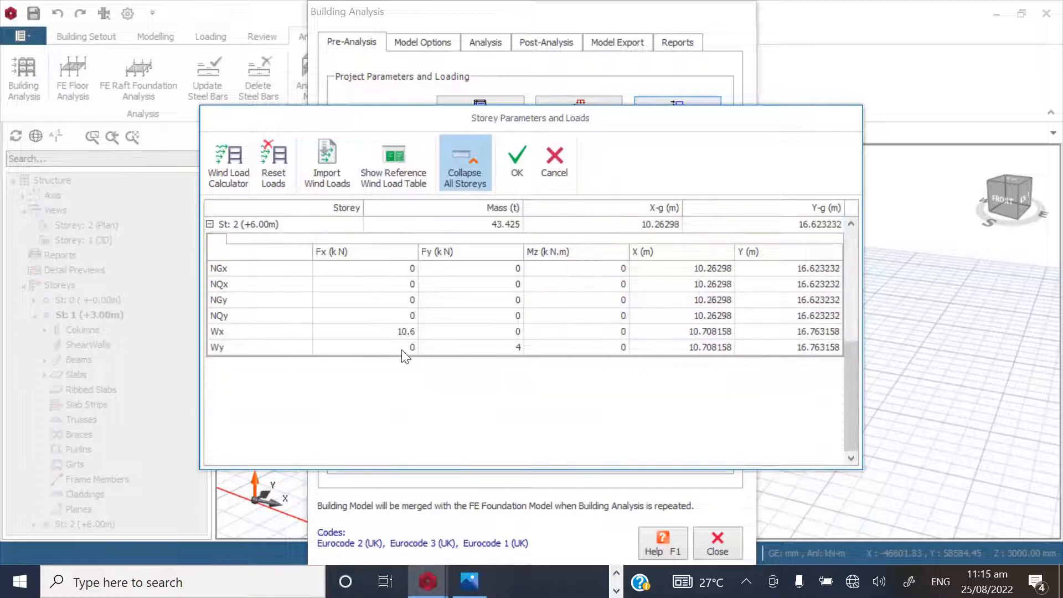
scroll(404, 290, up, 3)
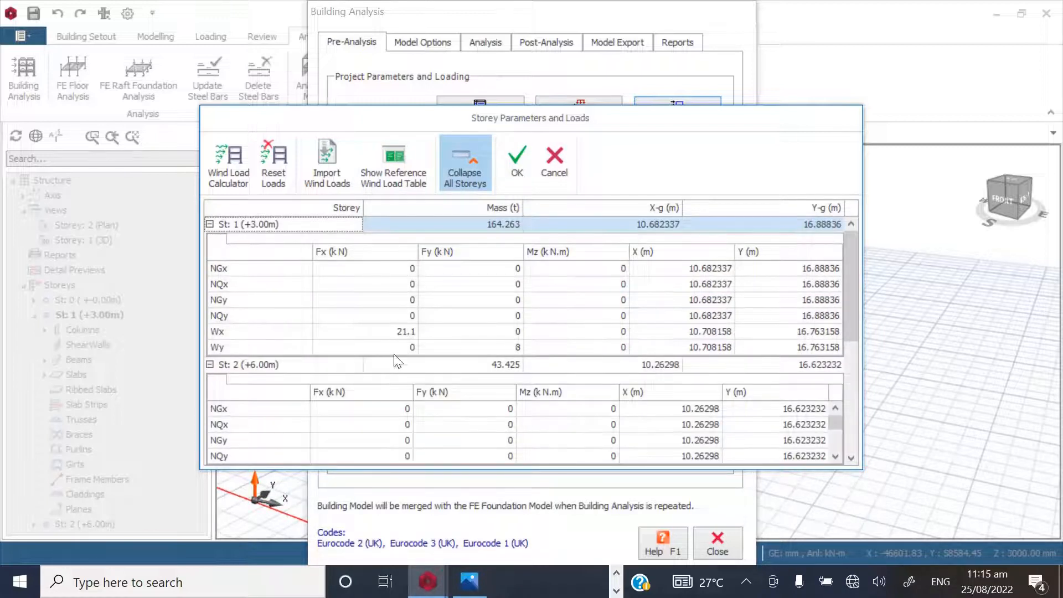
click(518, 175)
- Set the model's rigid zones to Reduced by %25 and the beam section in the analysis model to Flanged
click(420, 44)
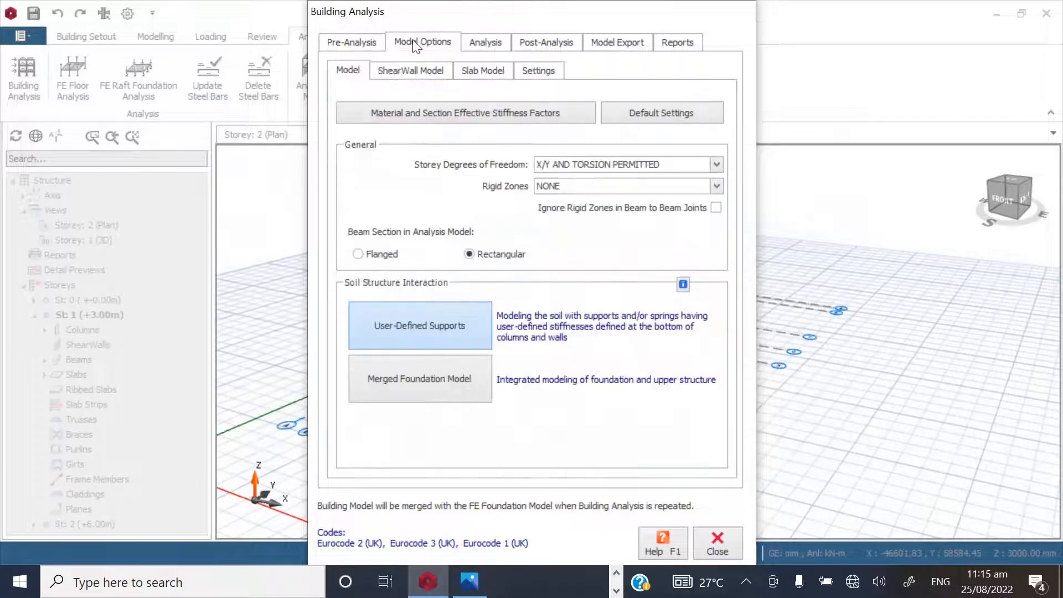
click(699, 189)
click(597, 214)
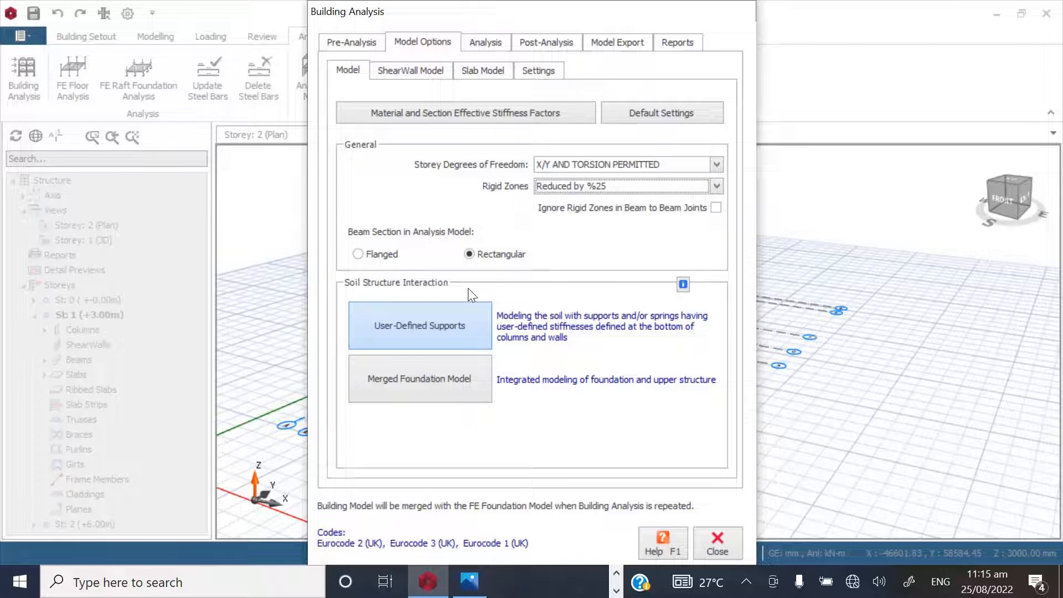
click(359, 254)
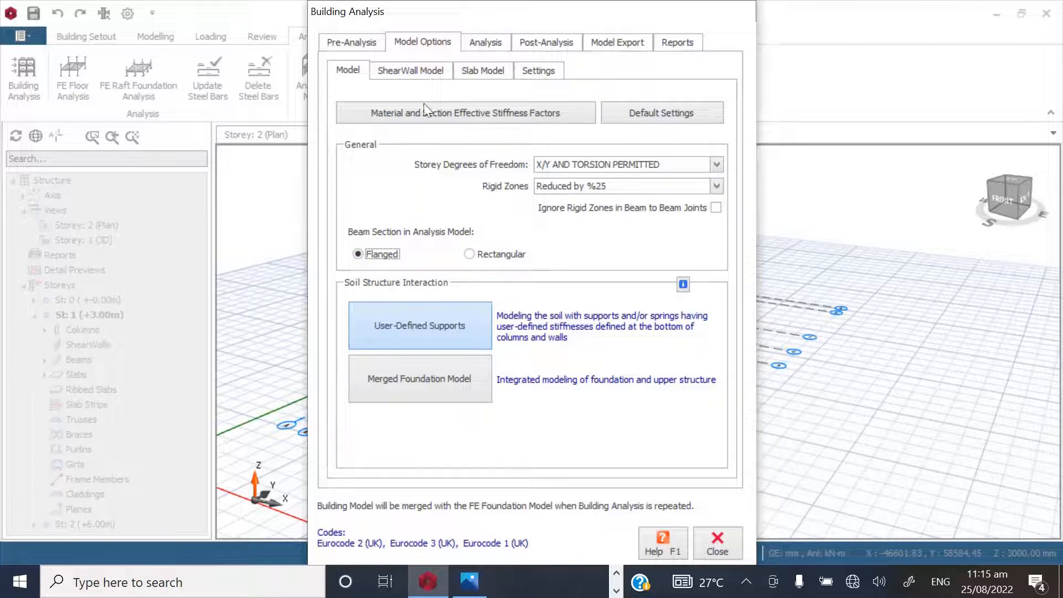
- Enable decomposed slab and ribbed slab loads in meshed storeys and include column sections in the FE model
click(412, 71)
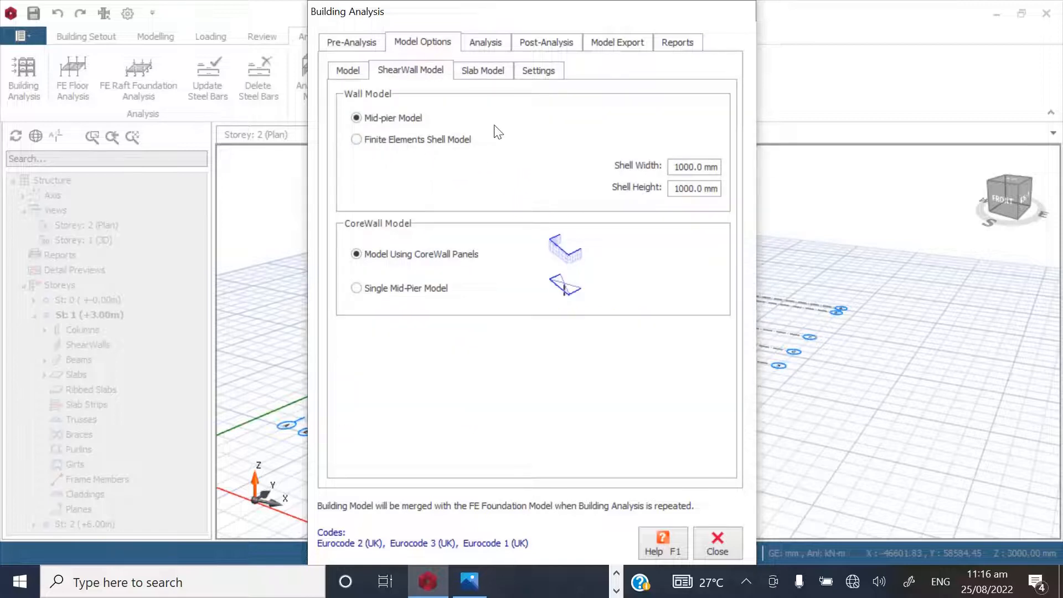
click(482, 72)
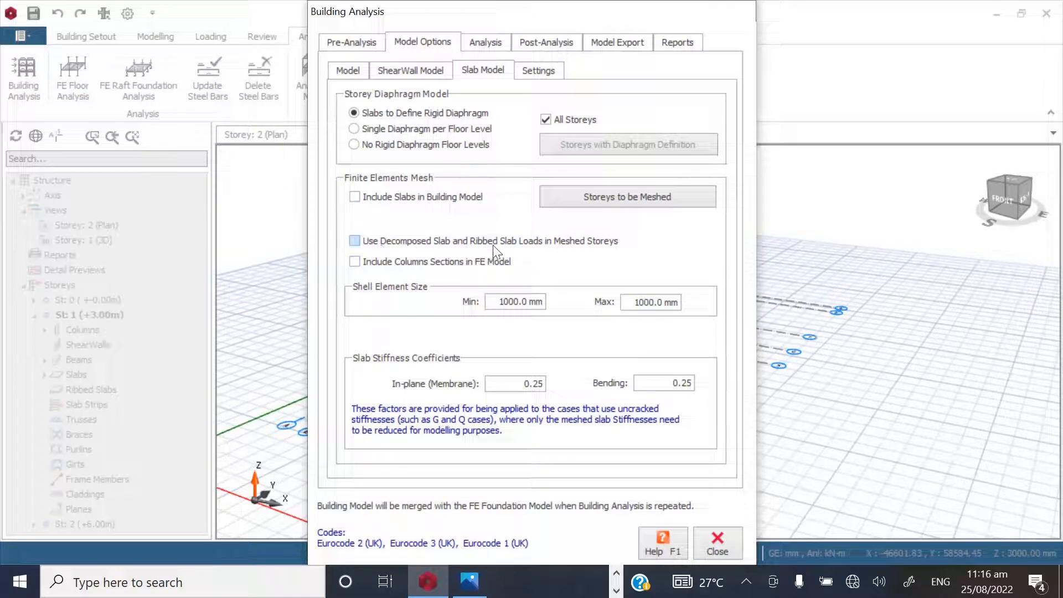
click(354, 241)
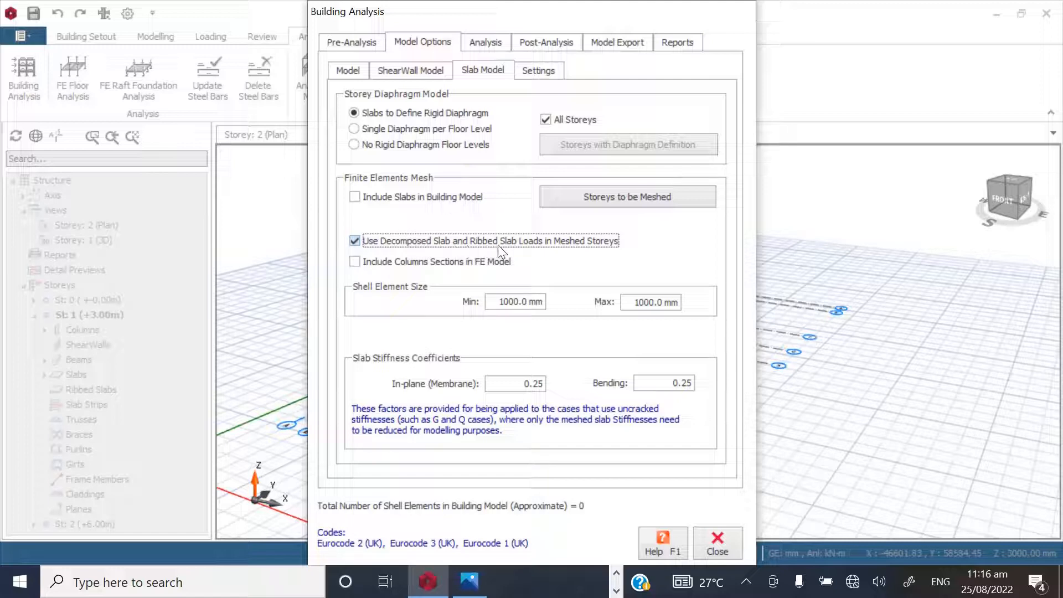
click(356, 263)
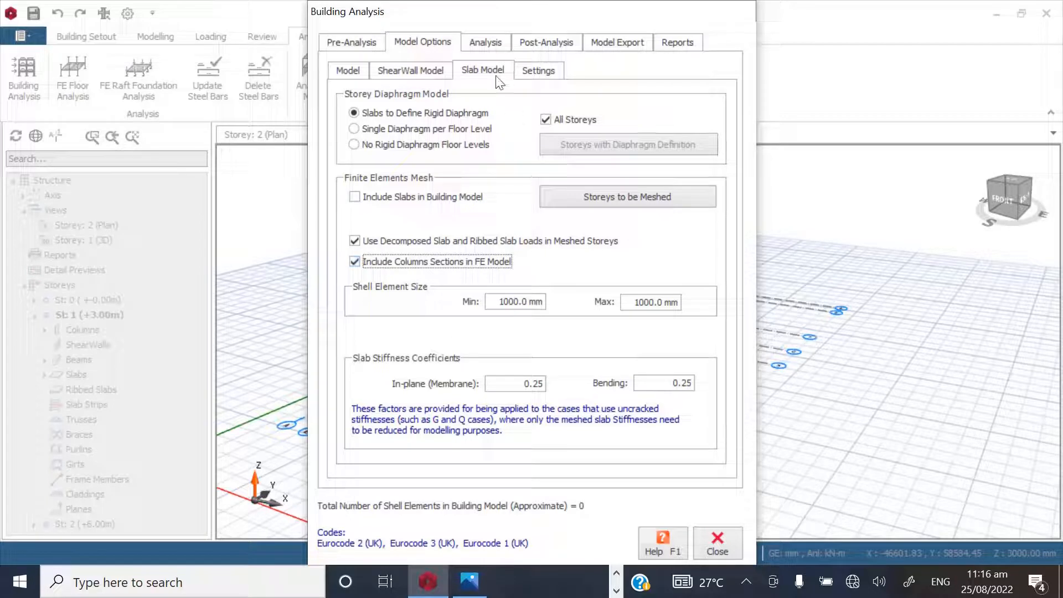
- Base the storey weight and centre of gravity calculations on decomposed beam loads and close the building analysis settings
click(526, 71)
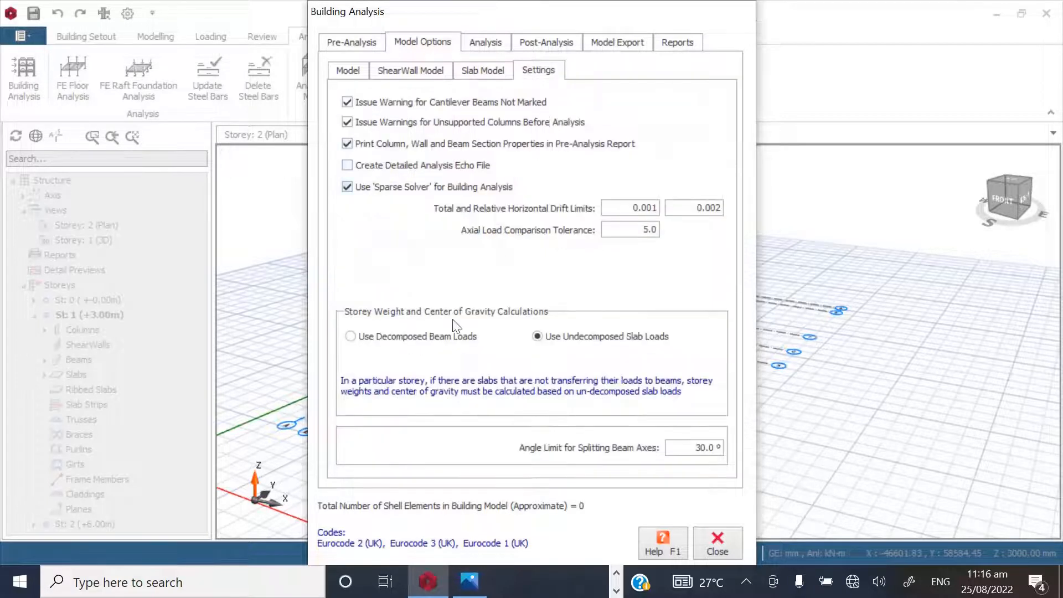
click(358, 342)
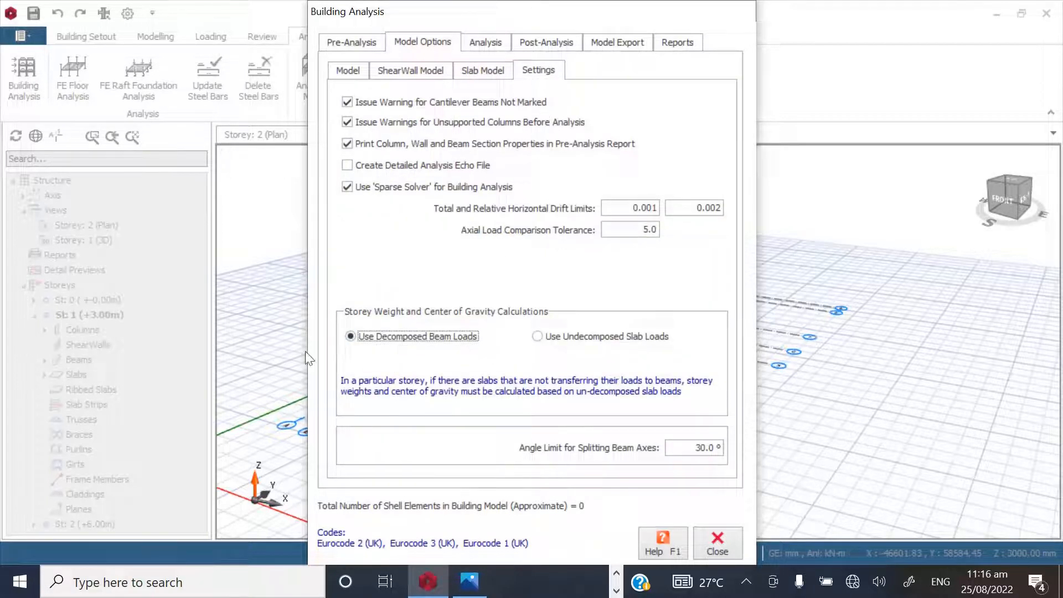
click(485, 43)
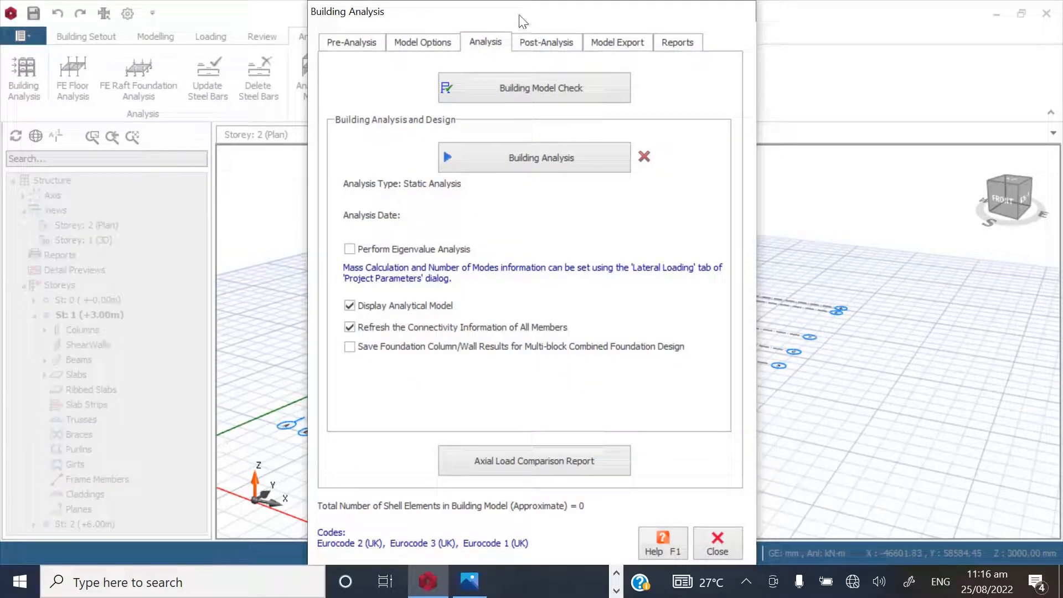
click(717, 543)
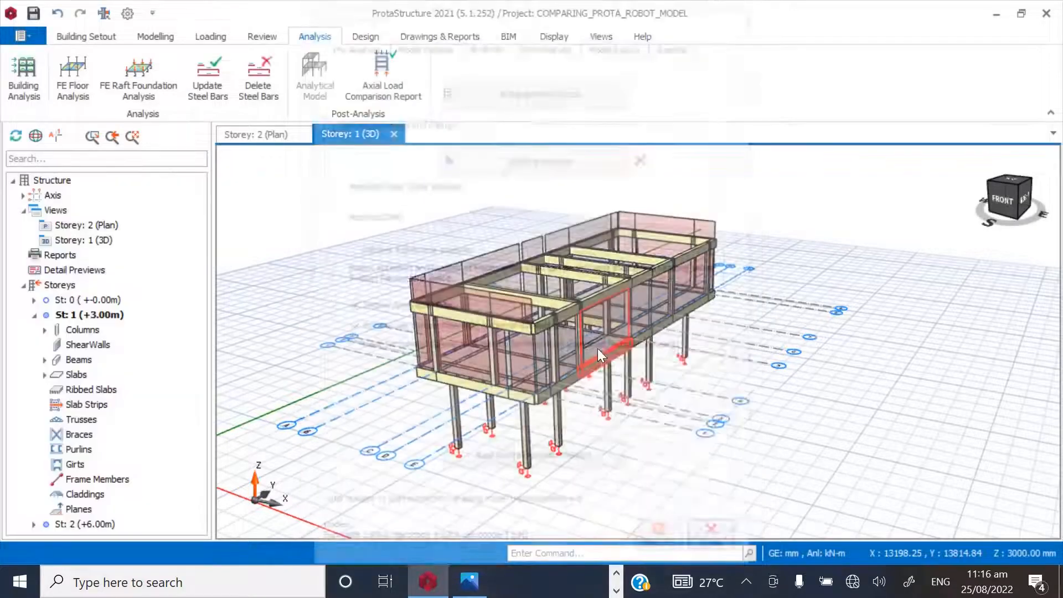
- Run the FE beam load decomposition for storeys 1 and 2 with slab plates included and 800 shell element size
click(209, 38)
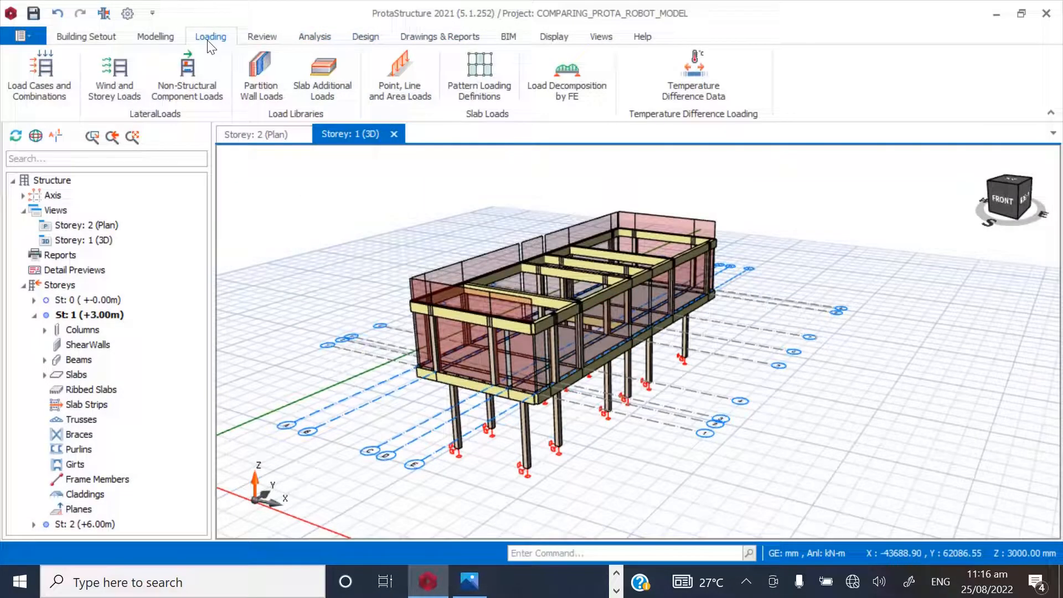
click(554, 83)
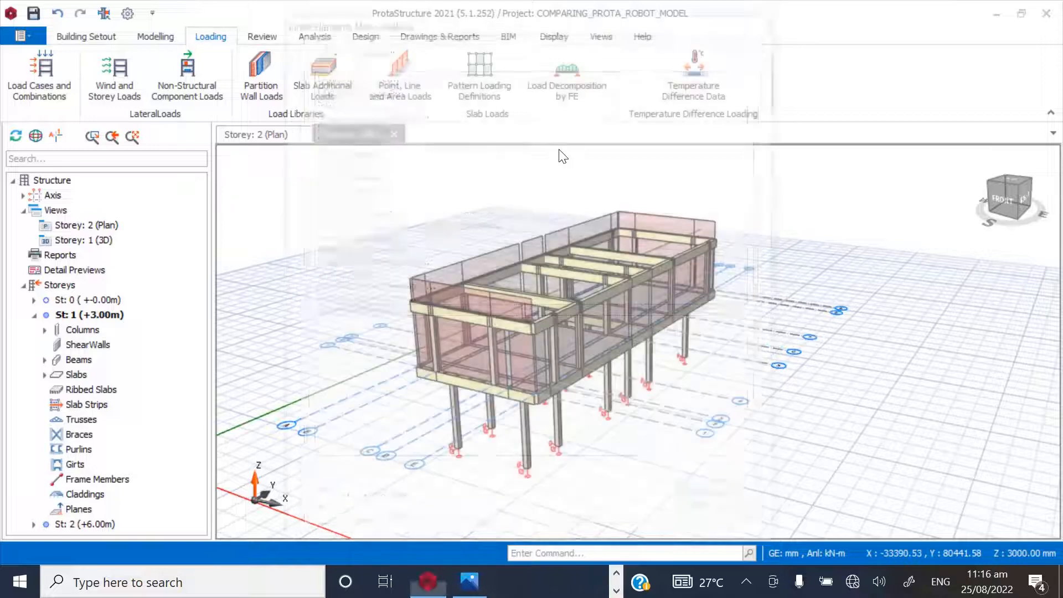
click(388, 50)
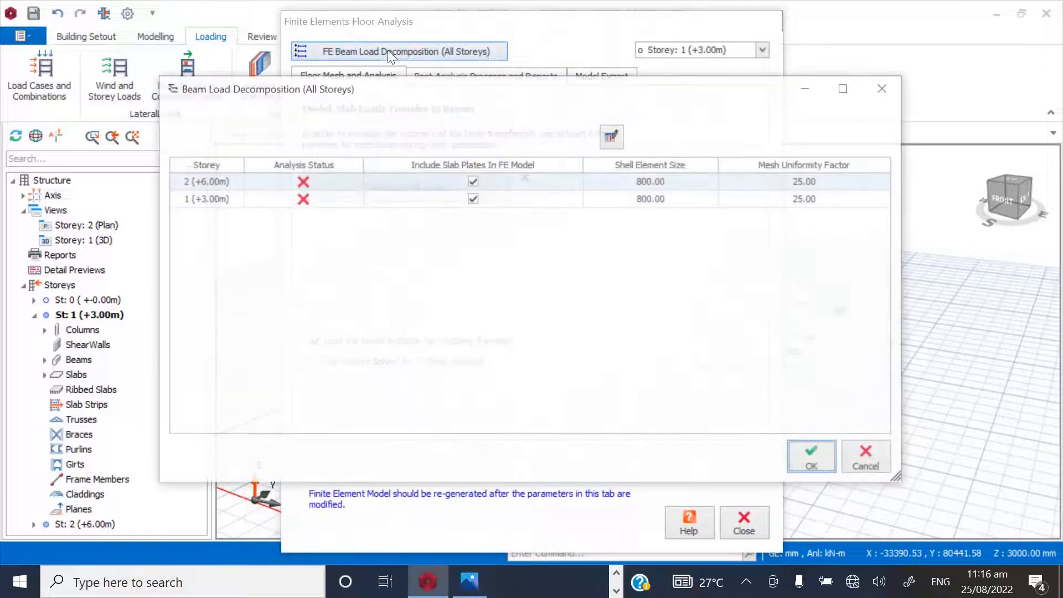
click(812, 457)
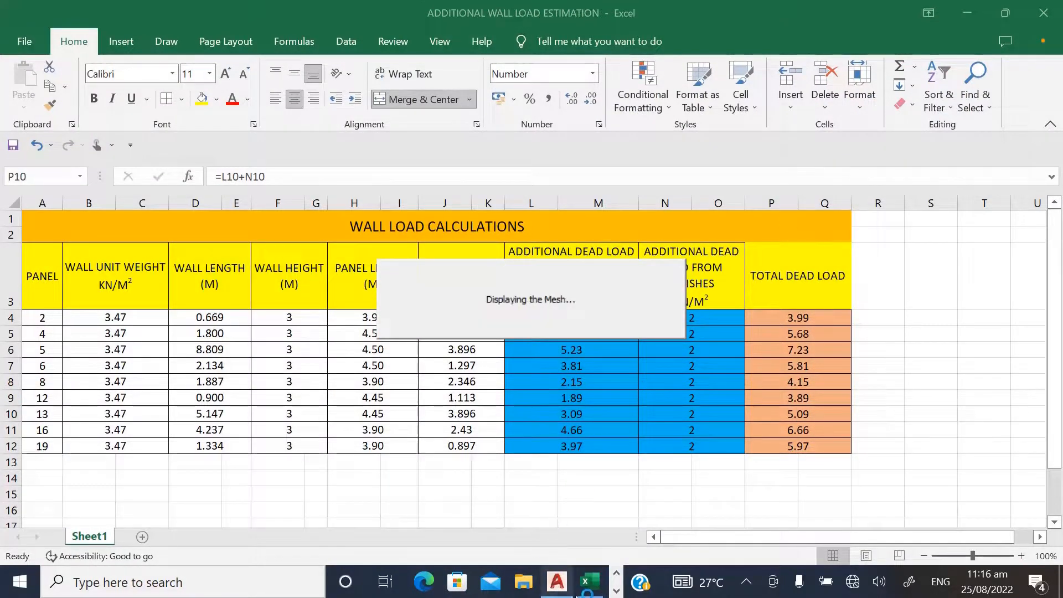
- Return to ProtaStructure and apply the FE decomposed slab loads to all beams in the model
click(616, 592)
click(428, 582)
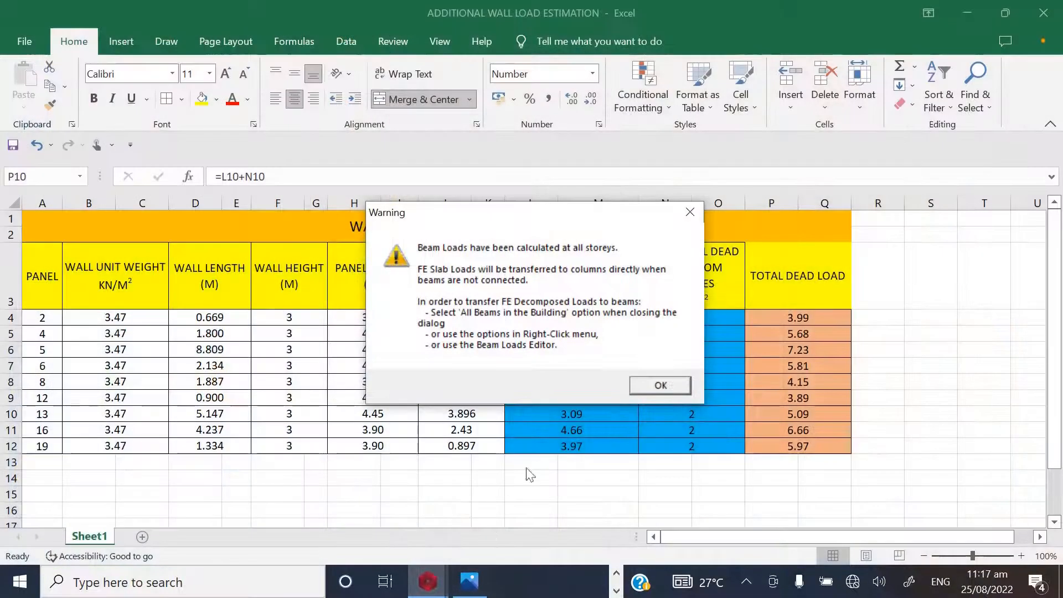
click(656, 386)
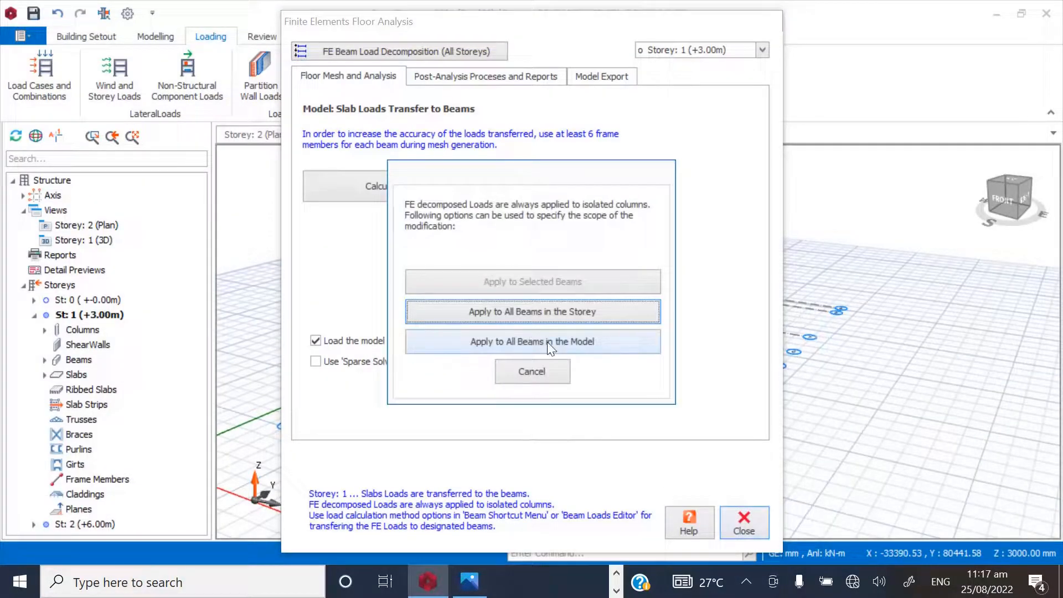
click(575, 344)
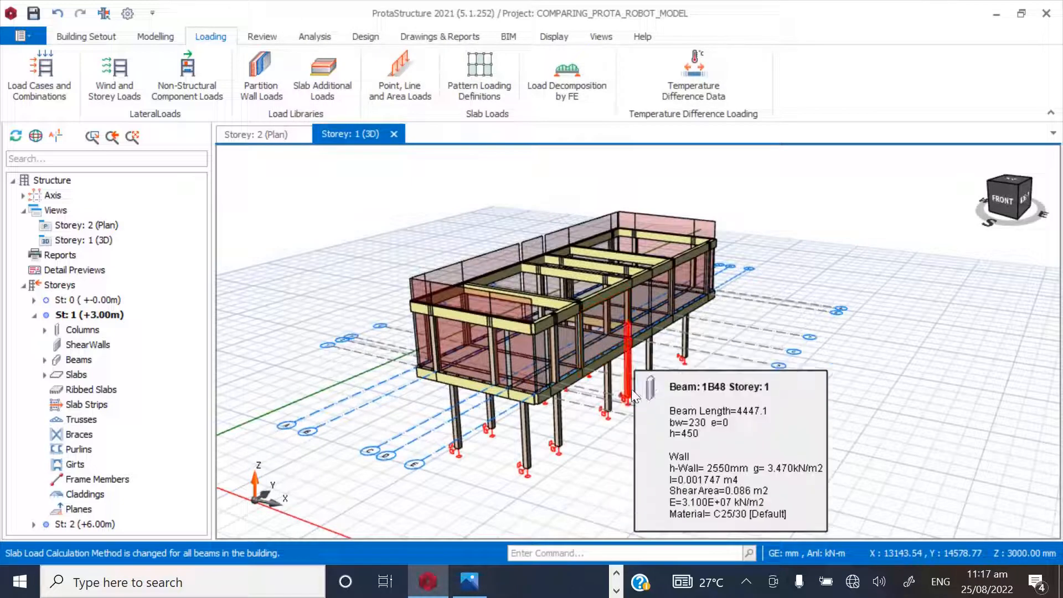
- Run the building model check on all storeys with every check included, and close the check window
click(320, 36)
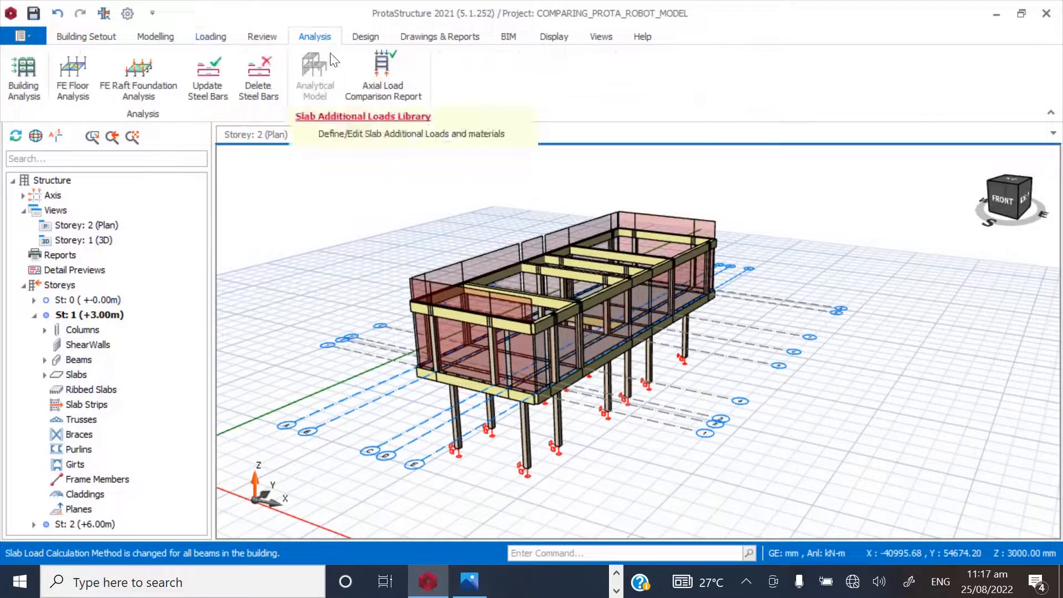
click(24, 77)
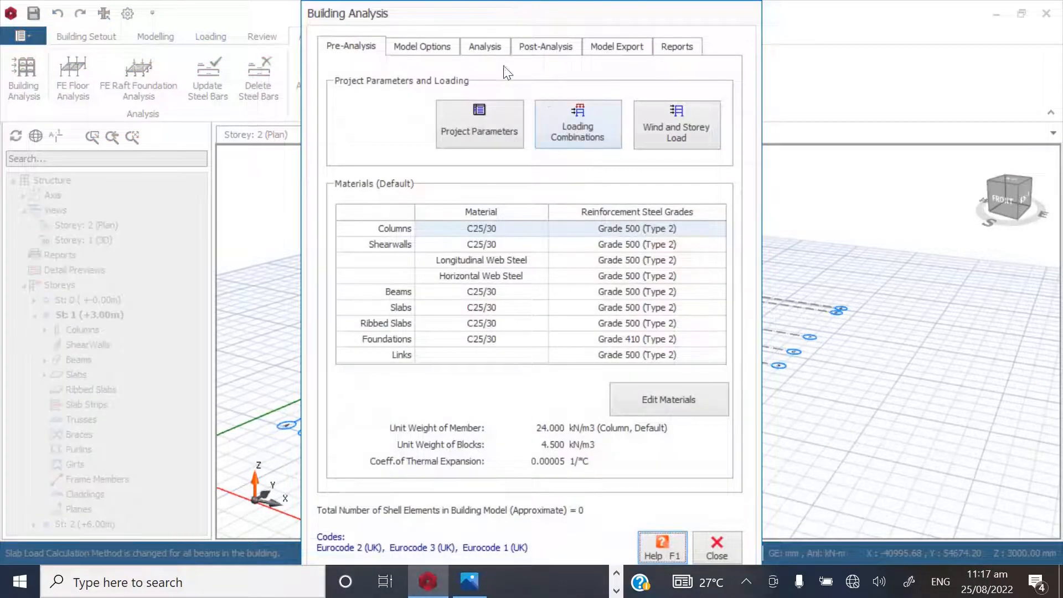
click(483, 50)
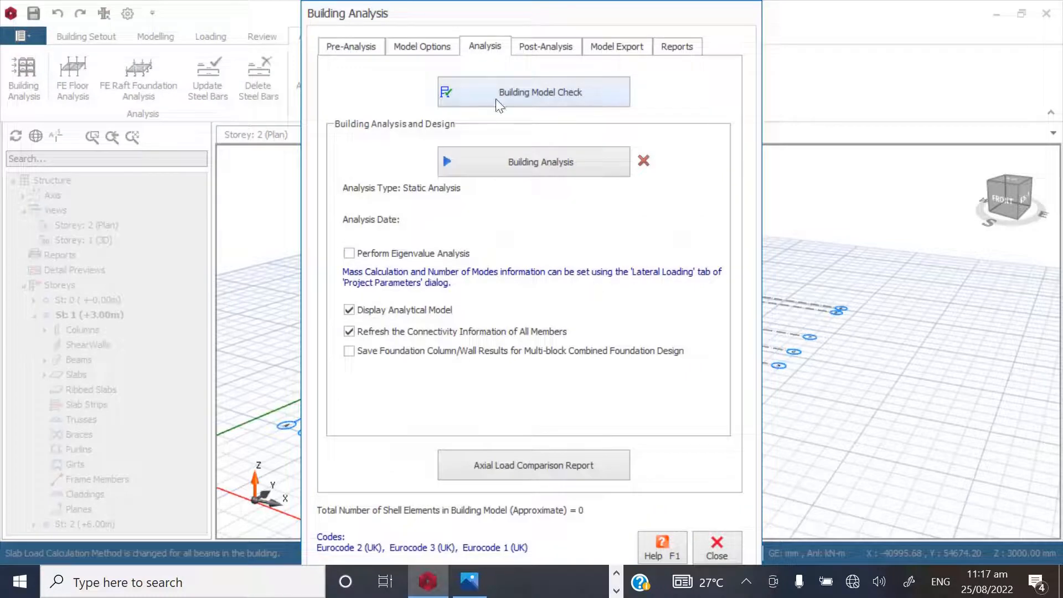
click(534, 93)
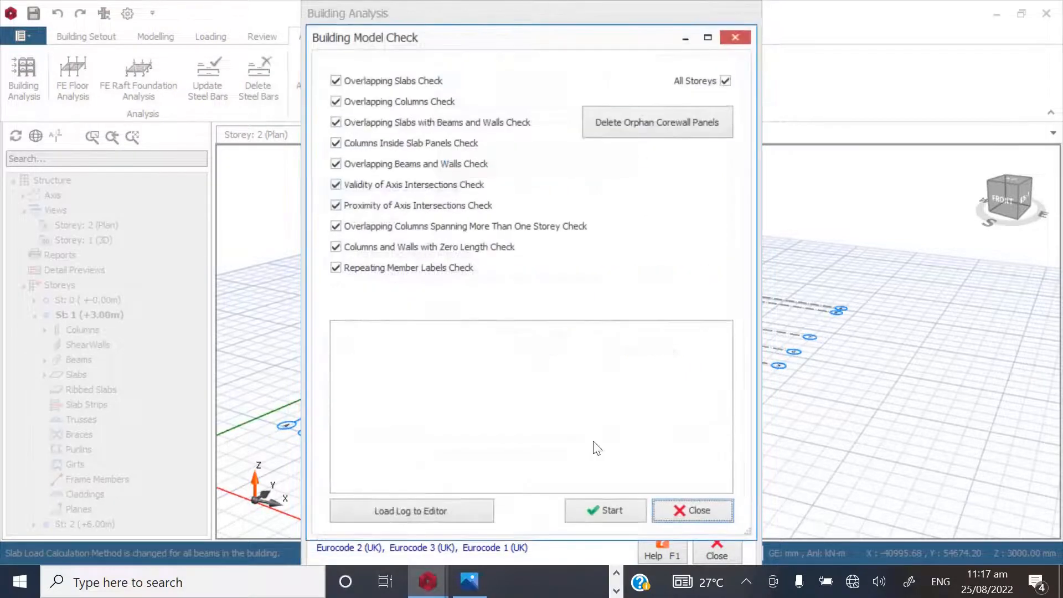
click(598, 510)
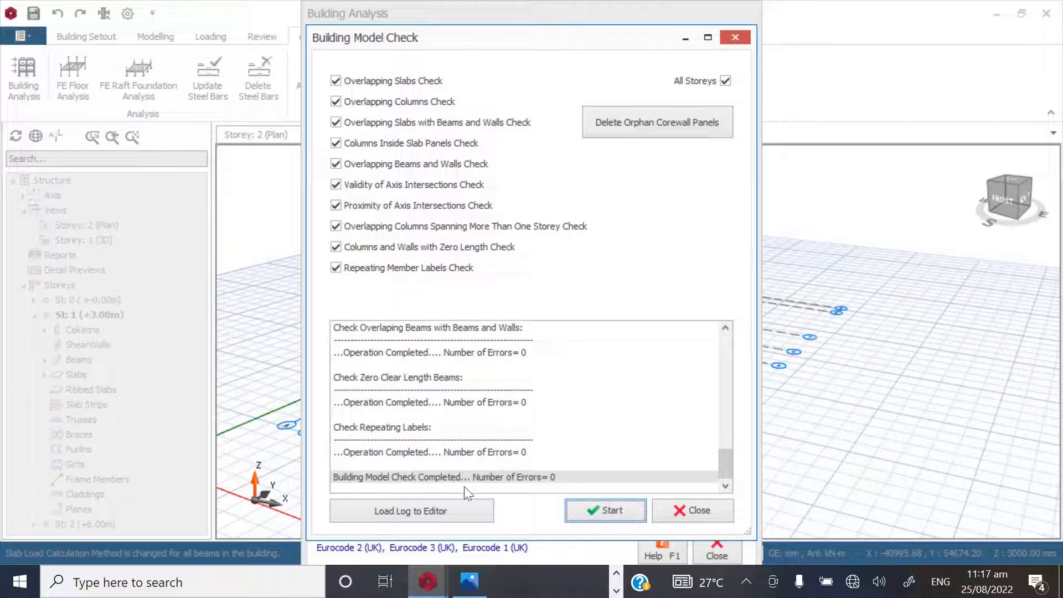
click(687, 511)
- Run the building analysis with column/wall and beam reinforcement design included and bars re-selected for both
click(525, 163)
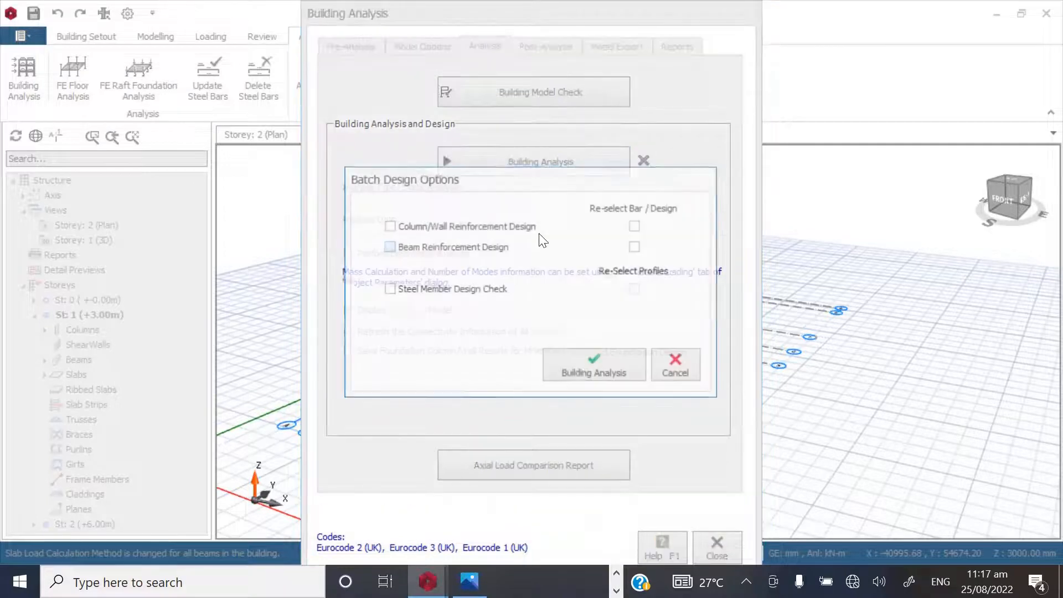
click(393, 226)
click(400, 249)
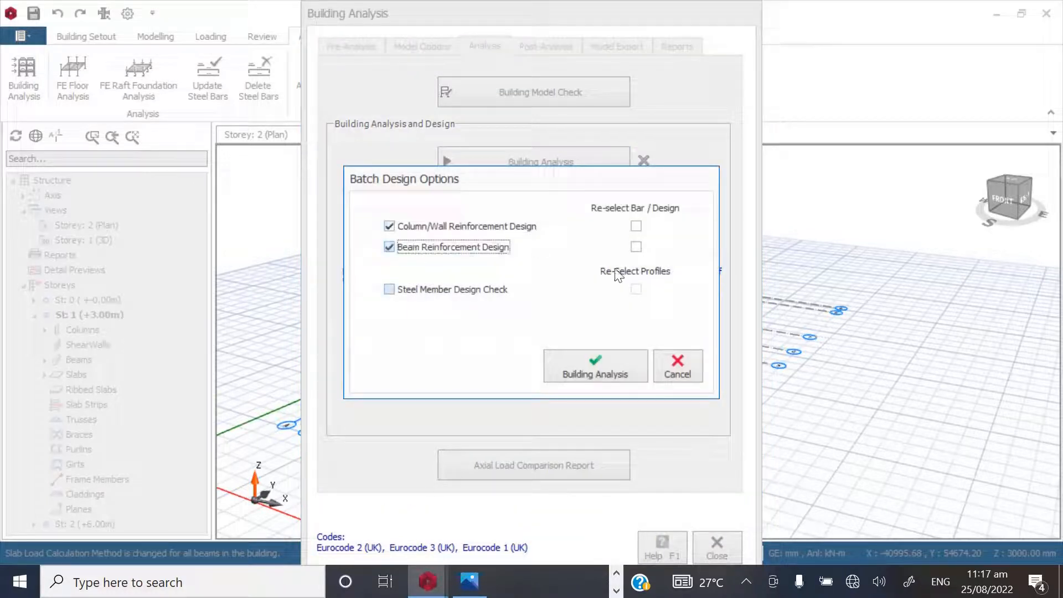
click(635, 226)
click(635, 247)
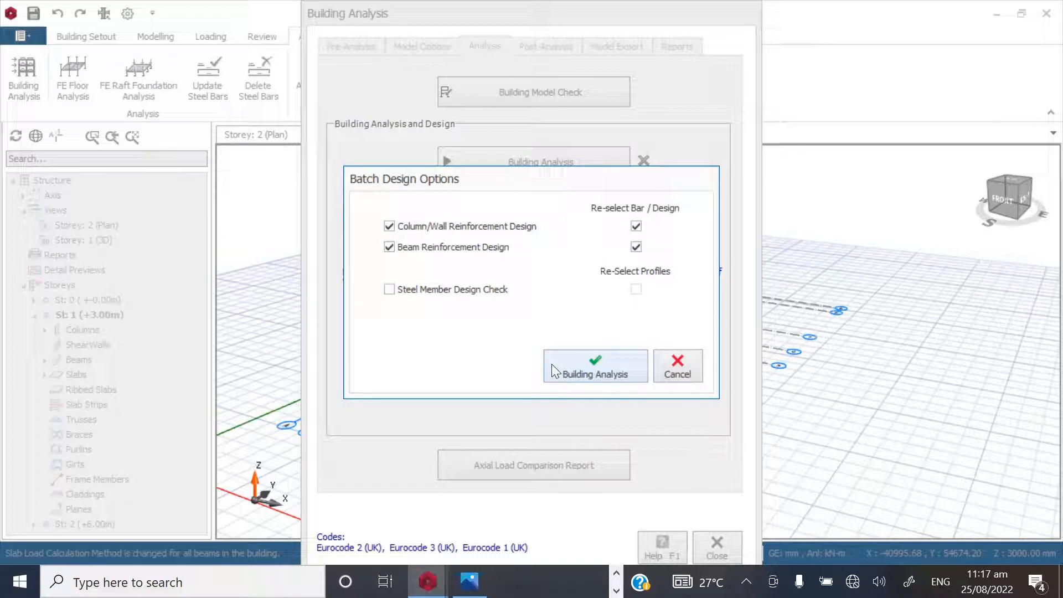
click(581, 376)
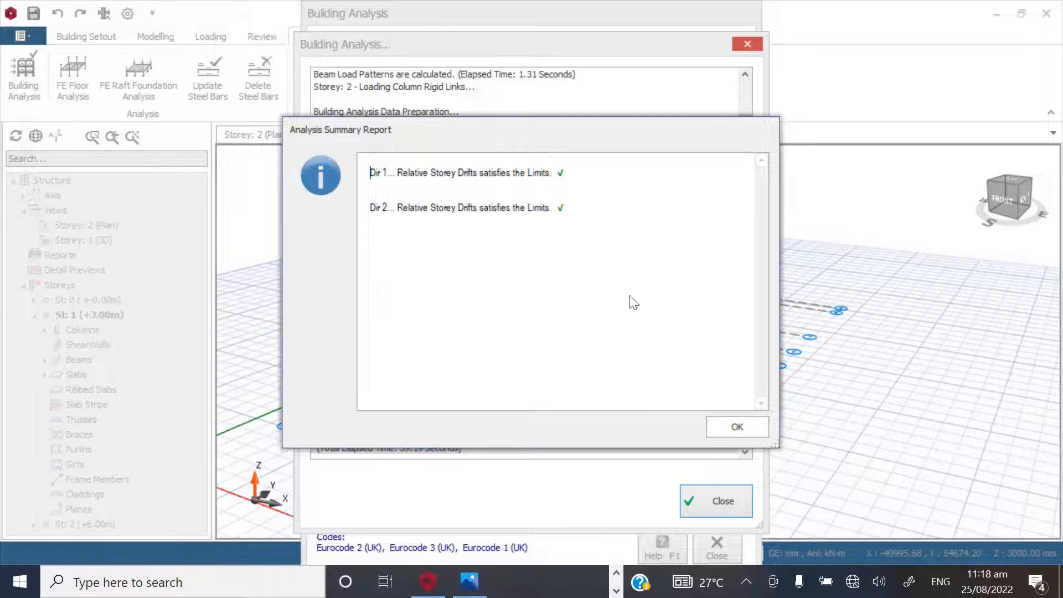
- Dismiss the analysis summary and building analysis windows, and close the analytical model to return to the Storey 1 3D view
click(735, 427)
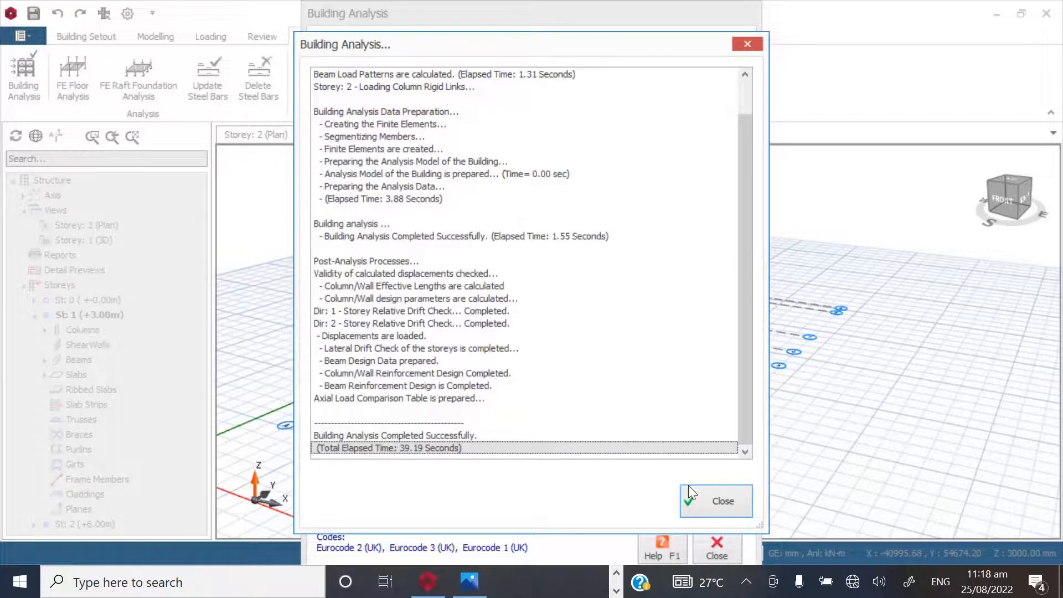
click(701, 501)
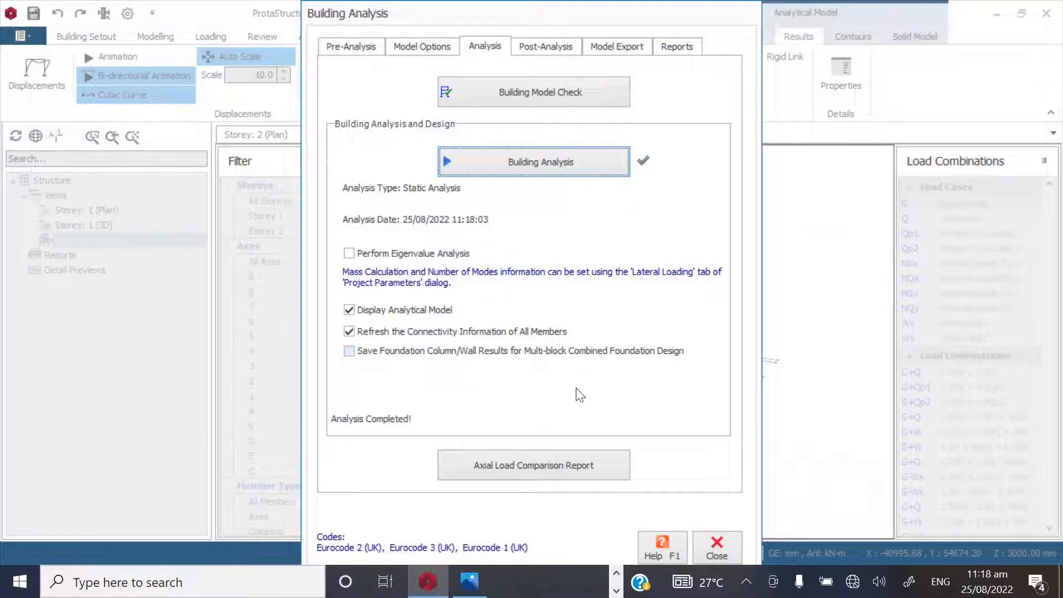
click(710, 536)
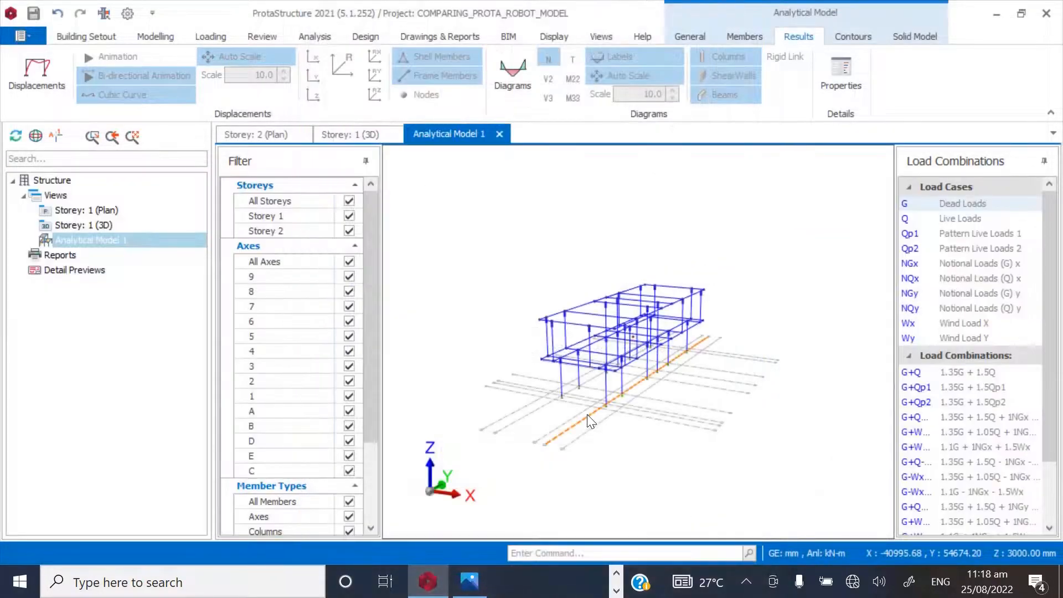
click(499, 135)
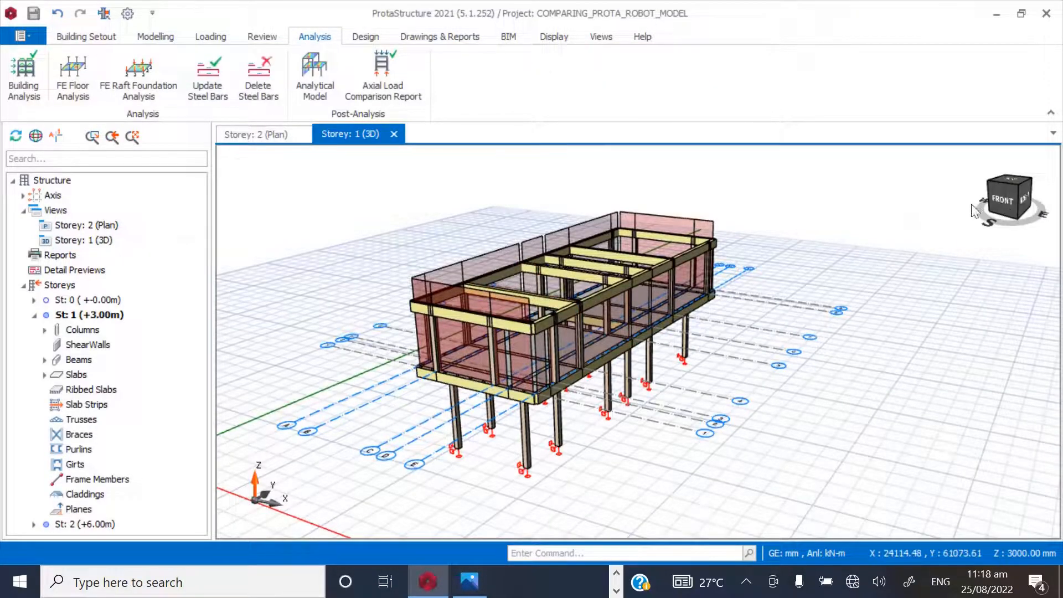
click(985, 211)
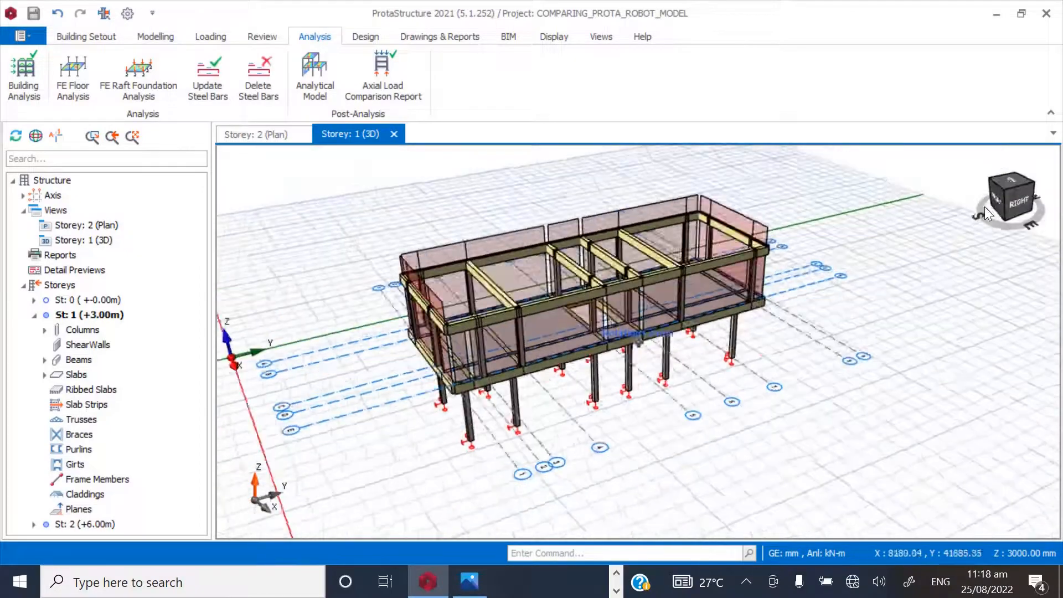
scroll(504, 360, up, 3)
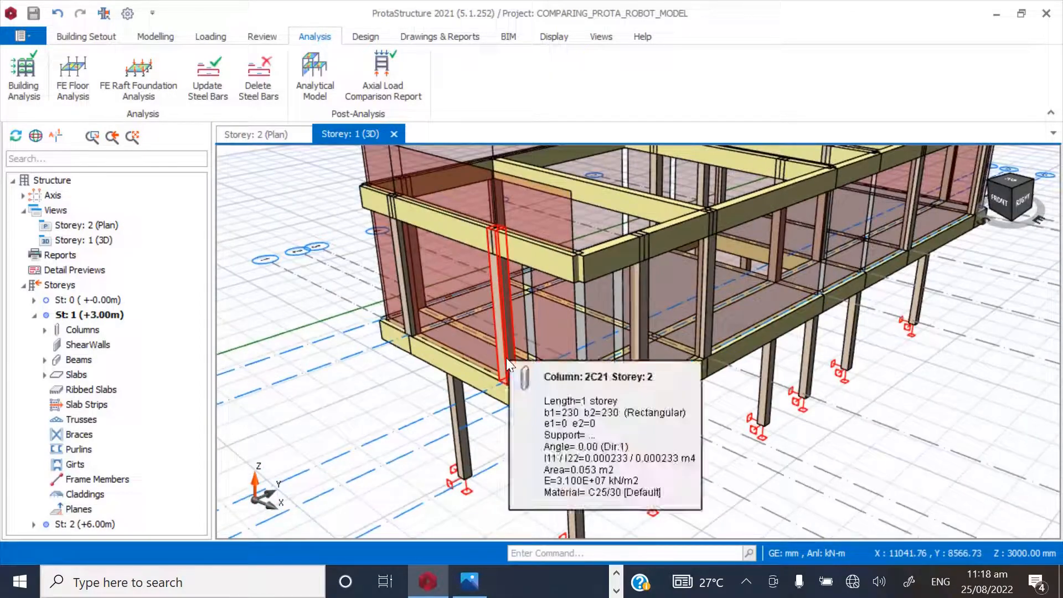
scroll(506, 358, down, 2)
scroll(471, 298, up, 2)
scroll(439, 314, down, 3)
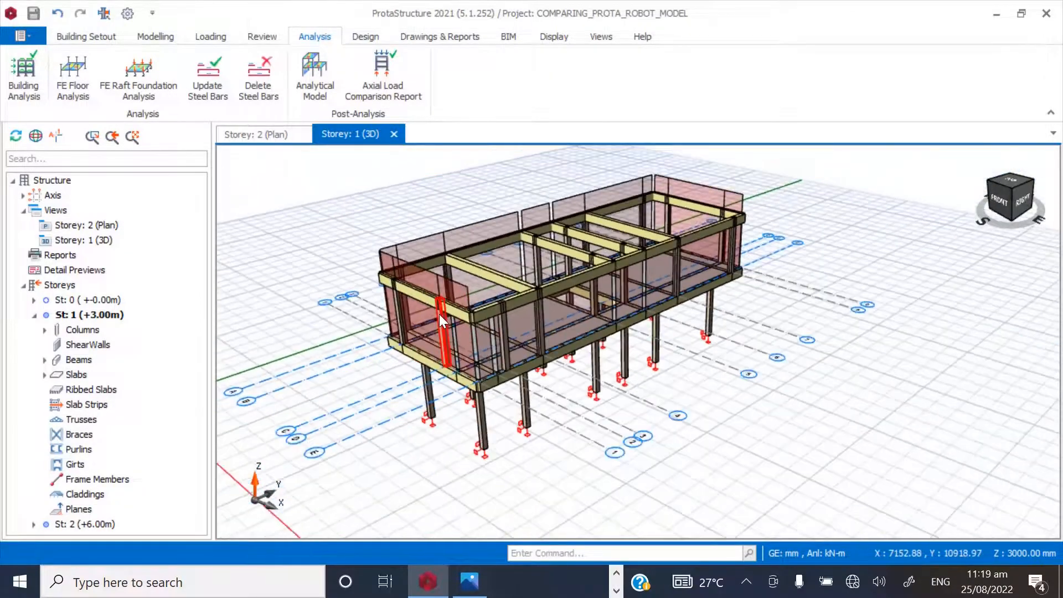
scroll(412, 338, up, 5)
- Review the storey beam design results and the reinforcement data for axis 8 on storey 1, and close the beam design
click(364, 35)
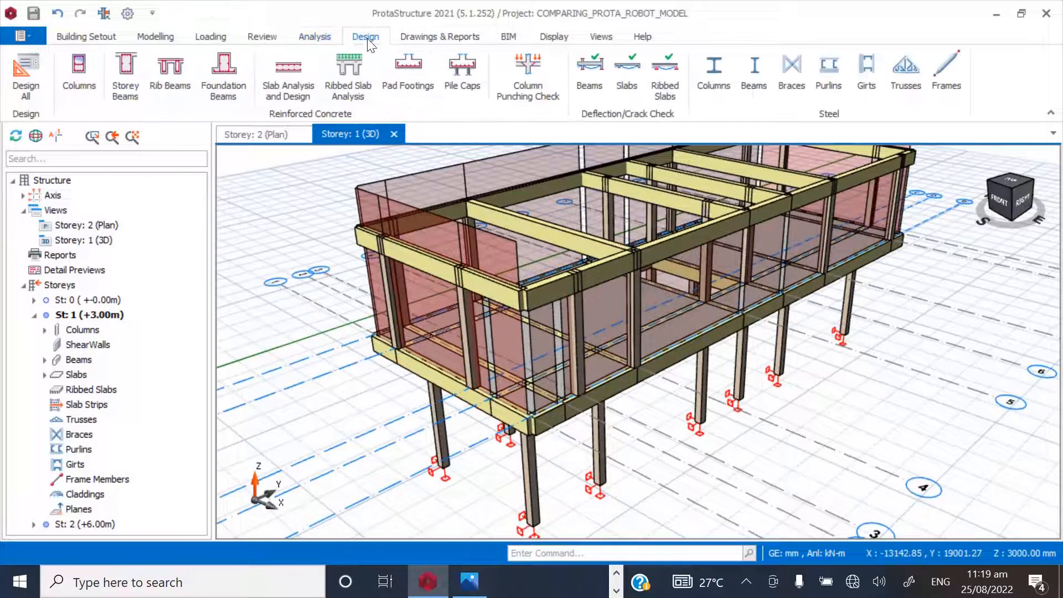
click(125, 77)
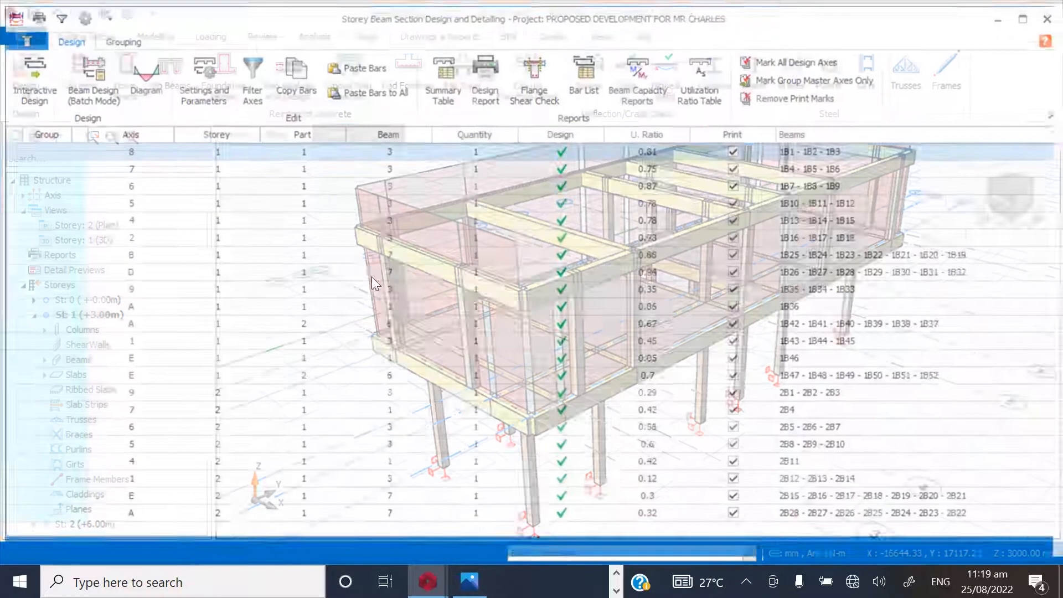
double_click(324, 24)
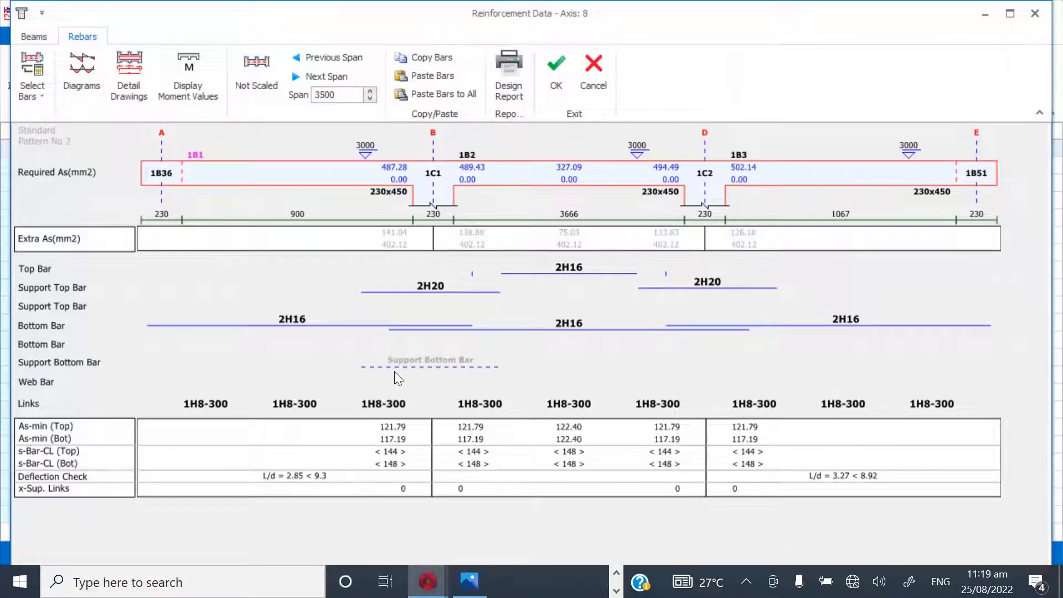
click(555, 68)
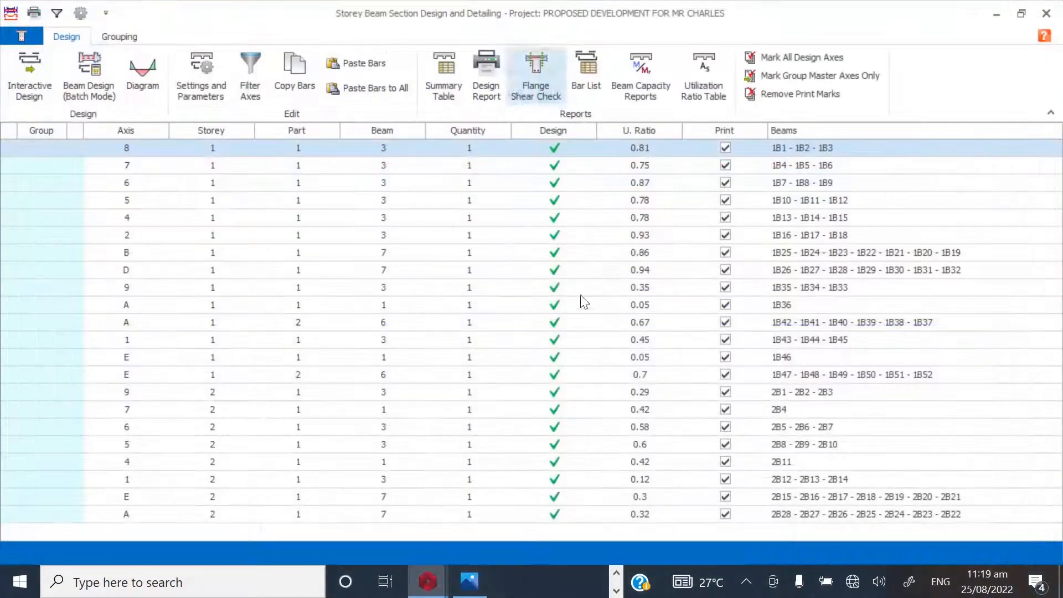
click(1046, 15)
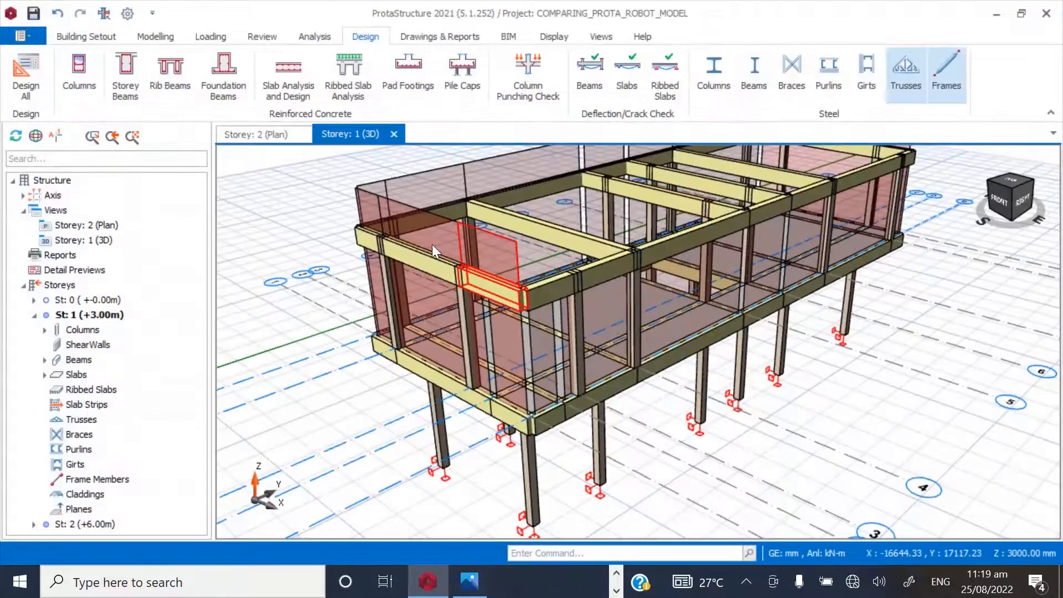
- Review the utilization ratios, steel bars and links of all columns in the column reinforcement design, and close it
click(79, 80)
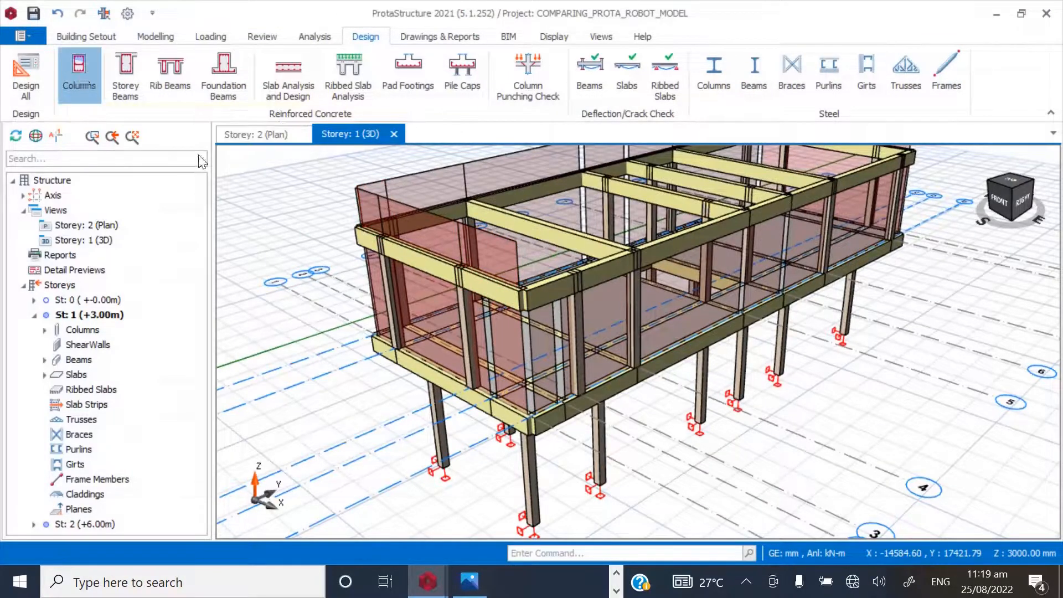
click(1037, 85)
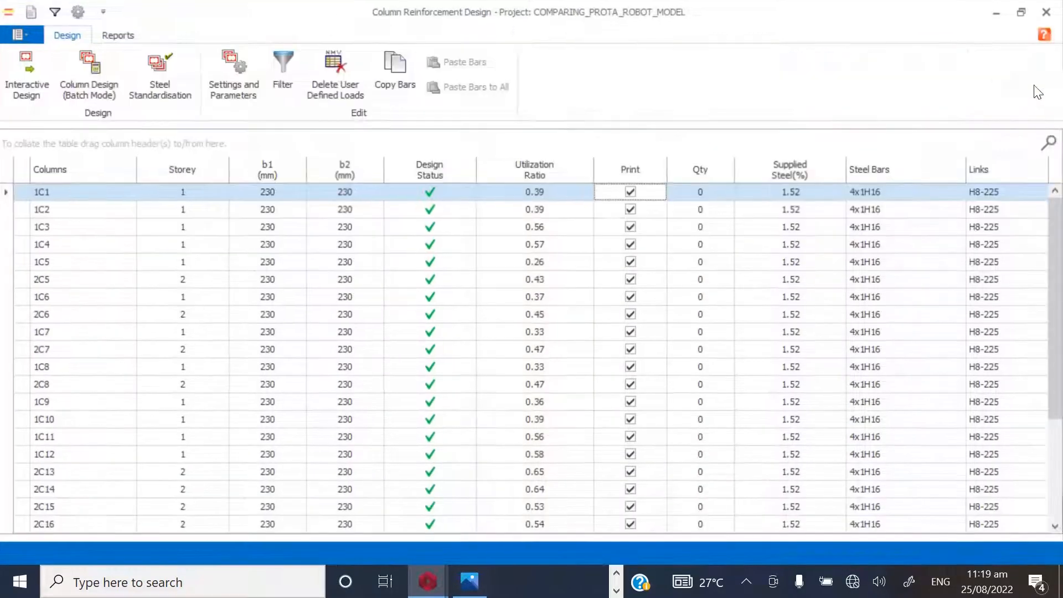
scroll(568, 388, down, 3)
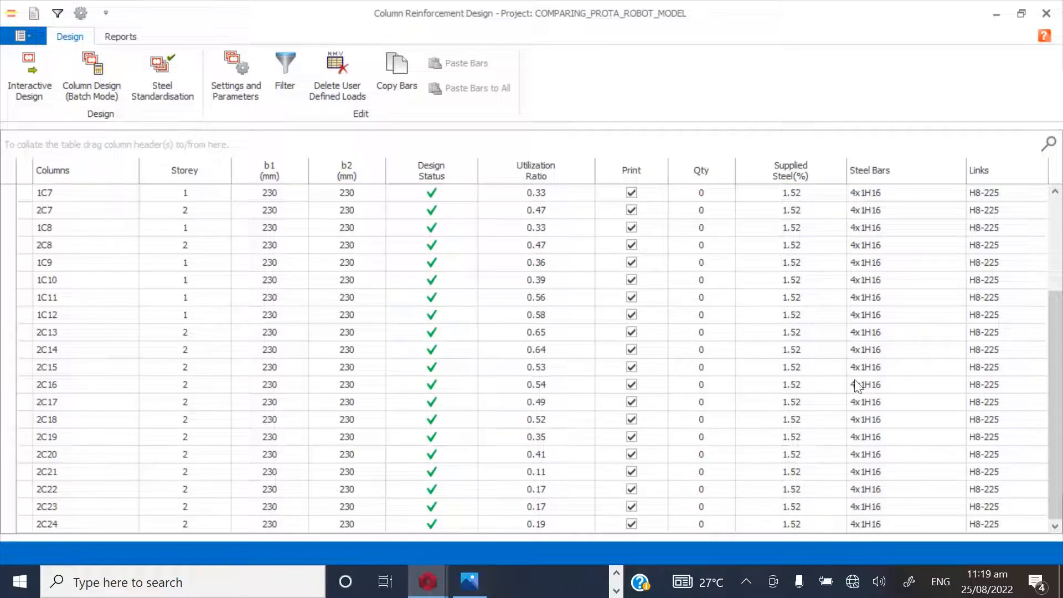
scroll(878, 526, up, 3)
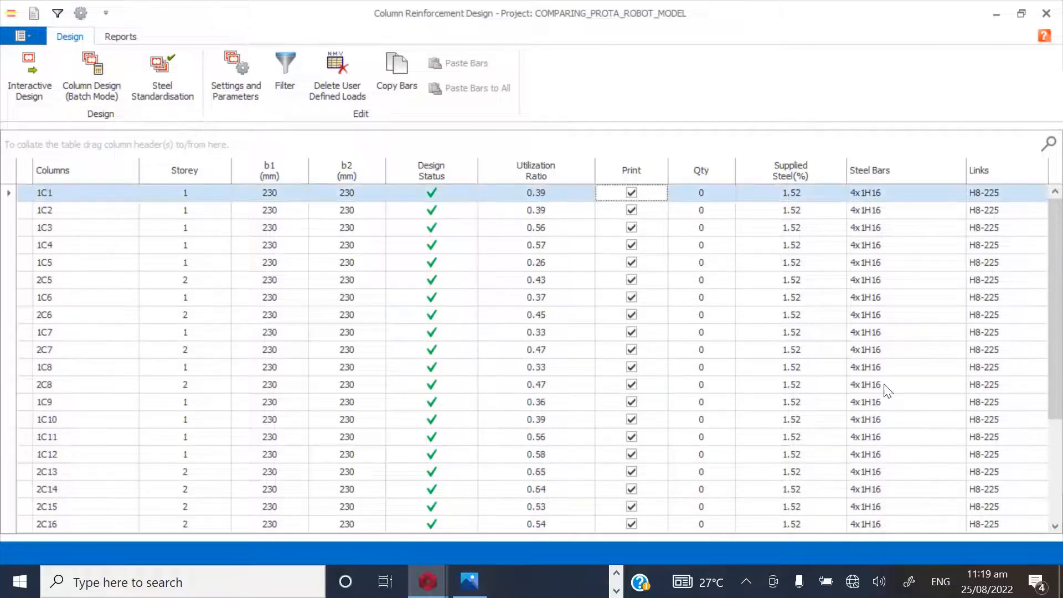
scroll(556, 312, down, 3)
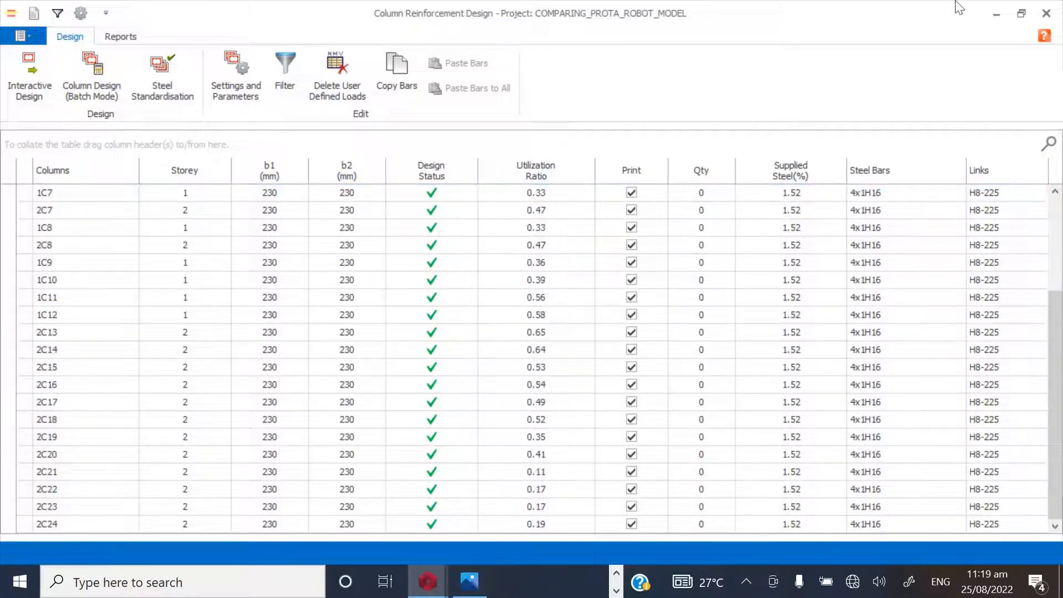
click(1047, 13)
- Examine the storey 1 columns and their base supports in the 3D model
scroll(533, 463, down, 2)
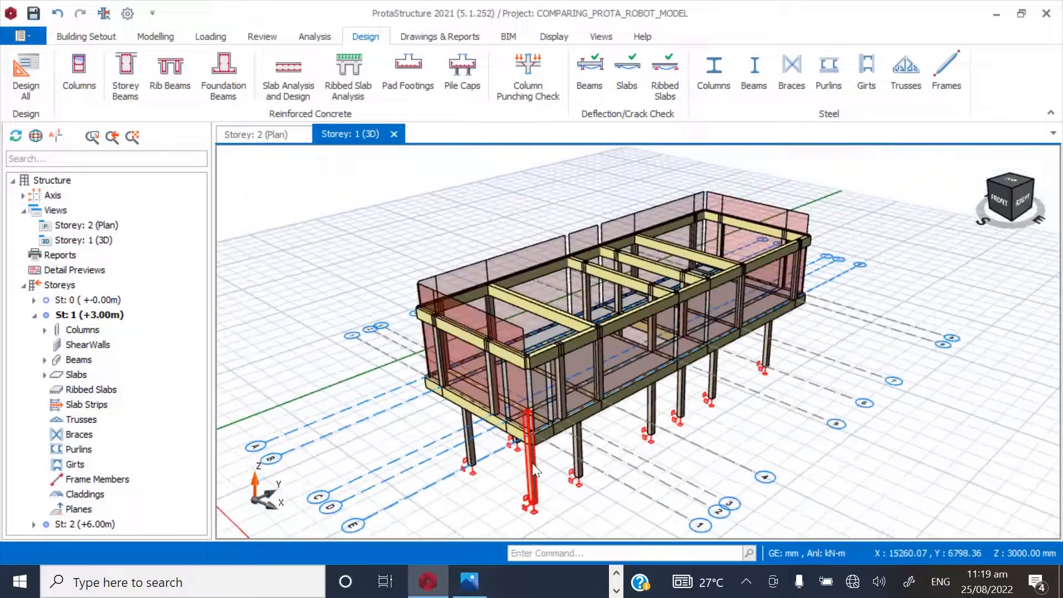
scroll(493, 478, up, 2)
scroll(462, 321, down, 2)
scroll(545, 466, up, 2)
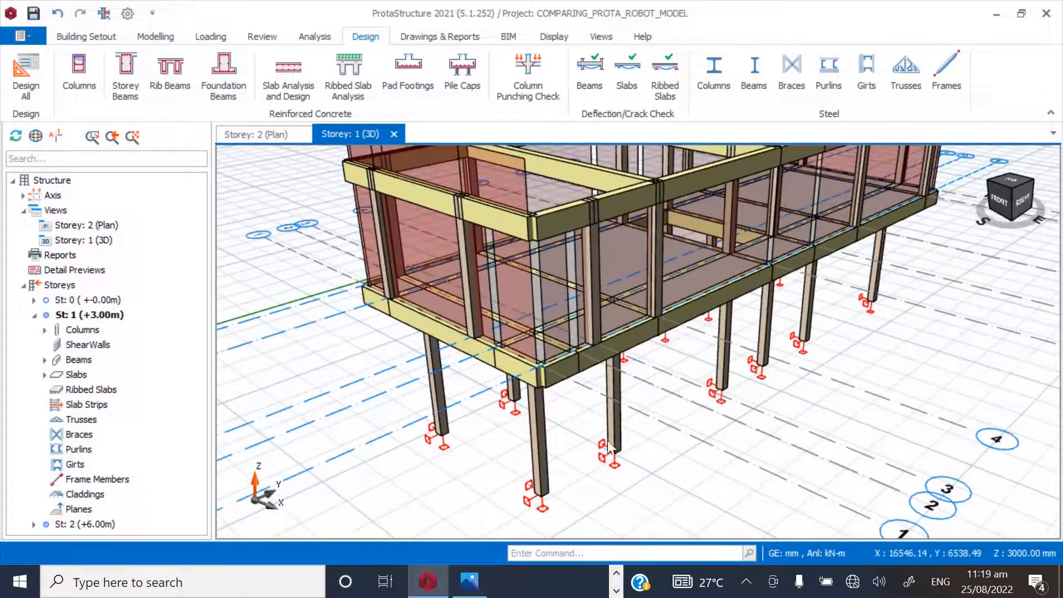
mouse_move(1004, 198)
mouse_down()
mouse_move(1019, 191)
mouse_move(1002, 198)
mouse_move(1011, 198)
mouse_up()
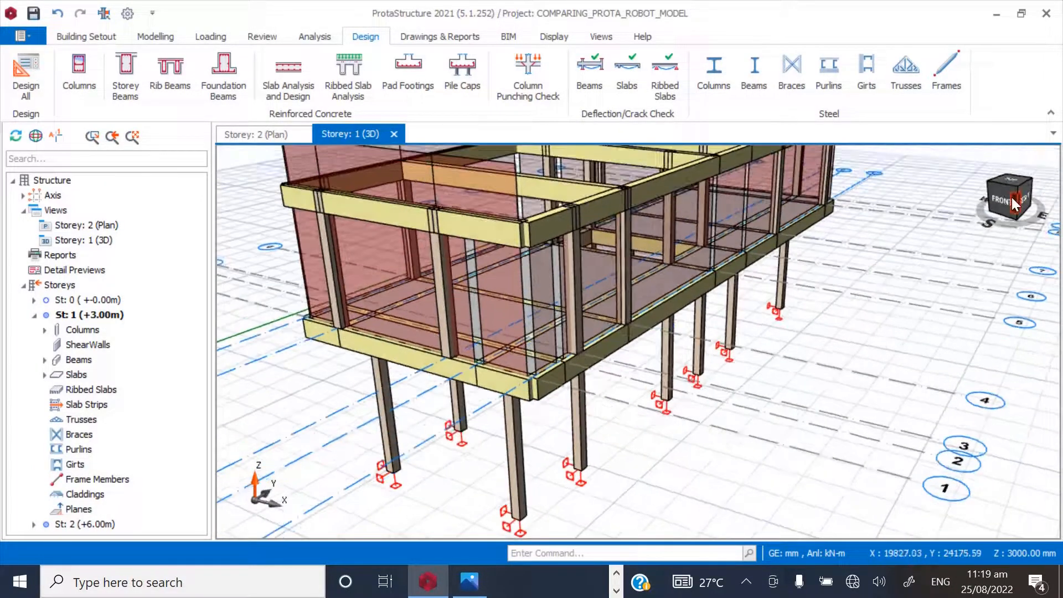
scroll(534, 307, down, 2)
scroll(509, 390, up, 3)
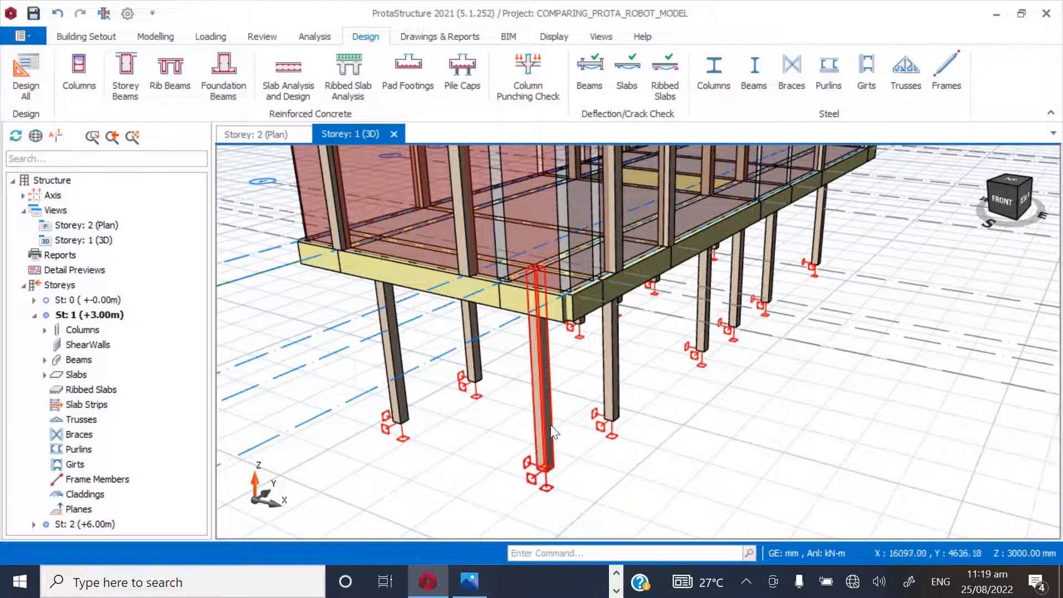
scroll(532, 457, down, 2)
scroll(565, 417, up, 3)
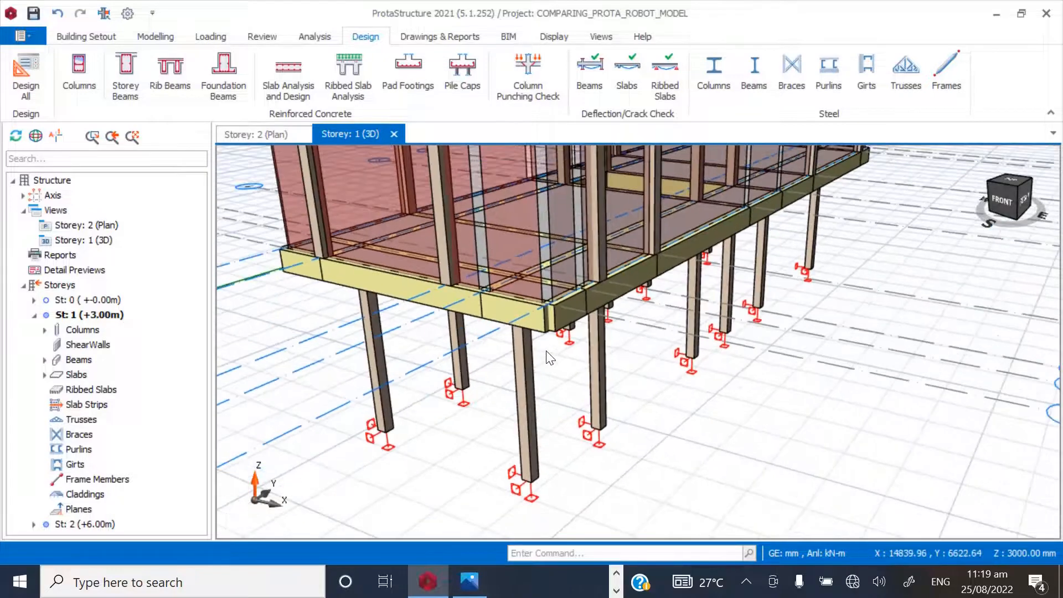
- Inspect the section details of corner column 1C10 on storey 1 and clear the selection
click(523, 394)
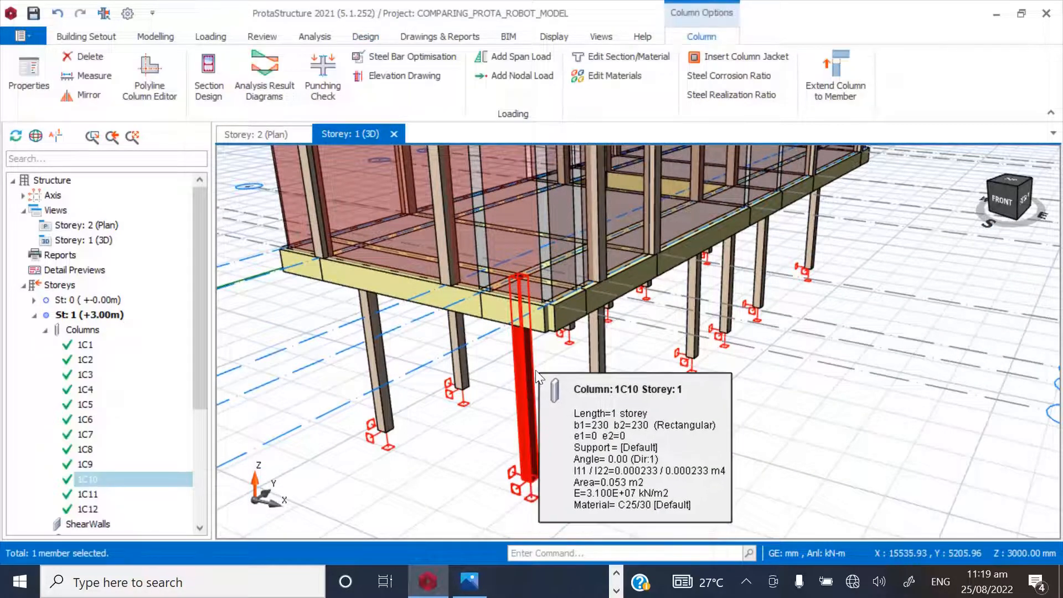
scroll(533, 384, down, 1)
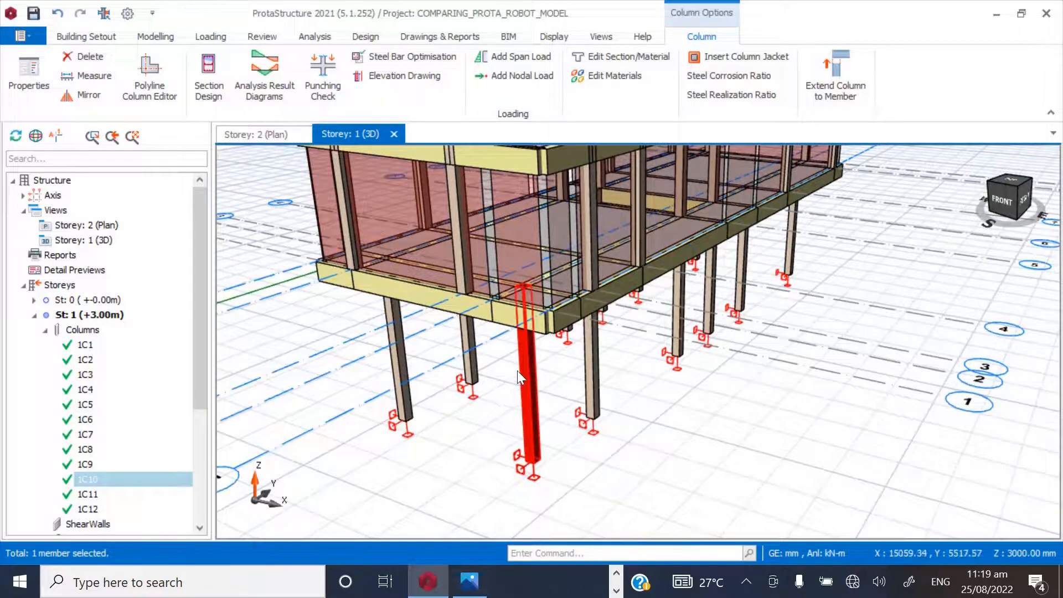
scroll(531, 404, up, 2)
click(553, 427)
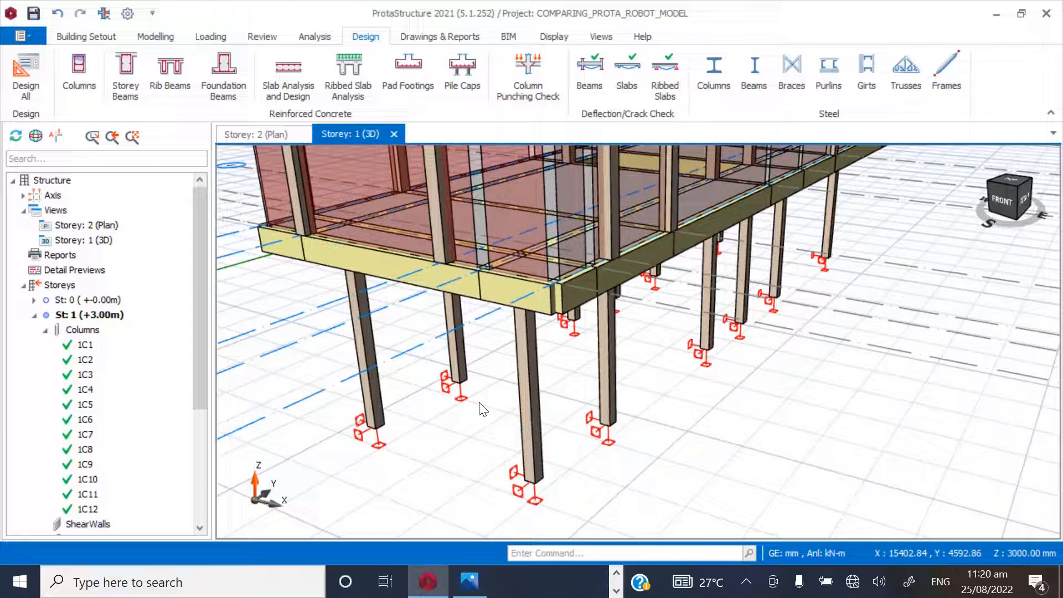
scroll(474, 404, down, 2)
scroll(489, 450, up, 2)
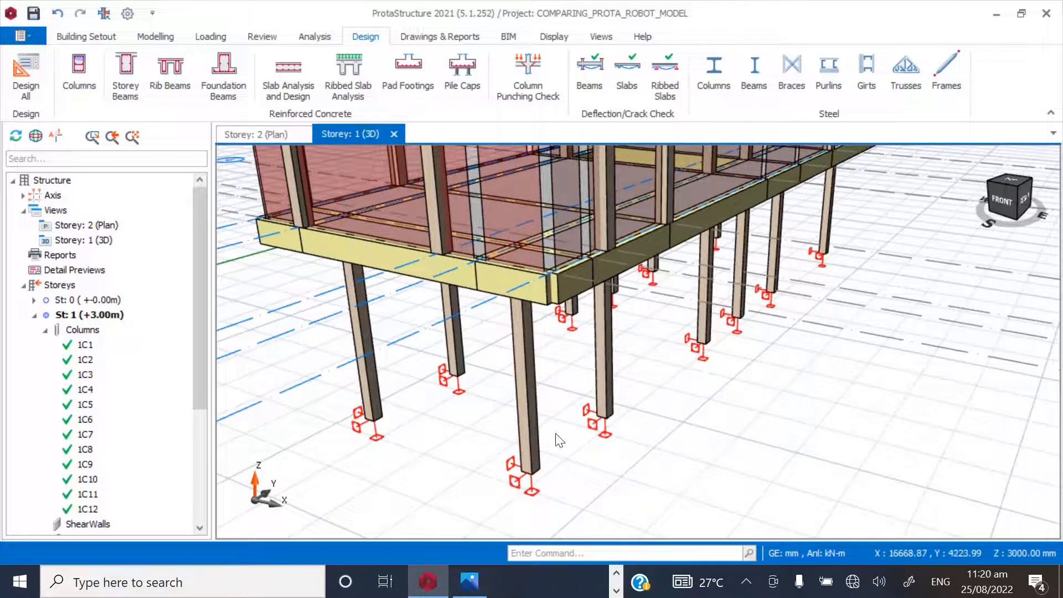
- Identify corner column 1C10 in the 3D model by selecting it, look at the surrounding structure, and clear the selection
scroll(469, 435, up, 3)
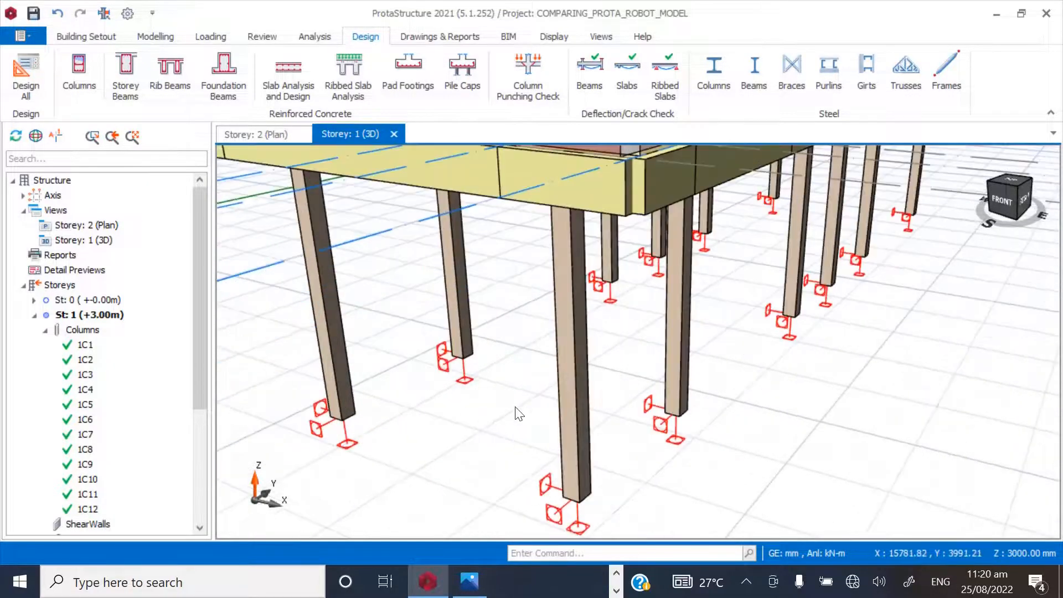
click(570, 358)
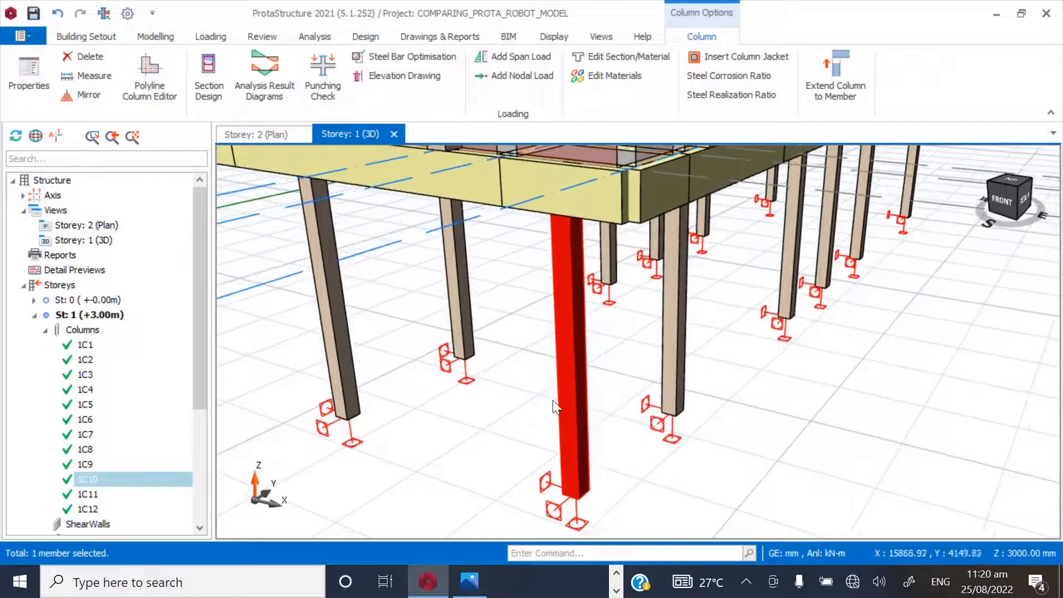
scroll(557, 400, down, 3)
scroll(500, 384, down, 1)
click(675, 442)
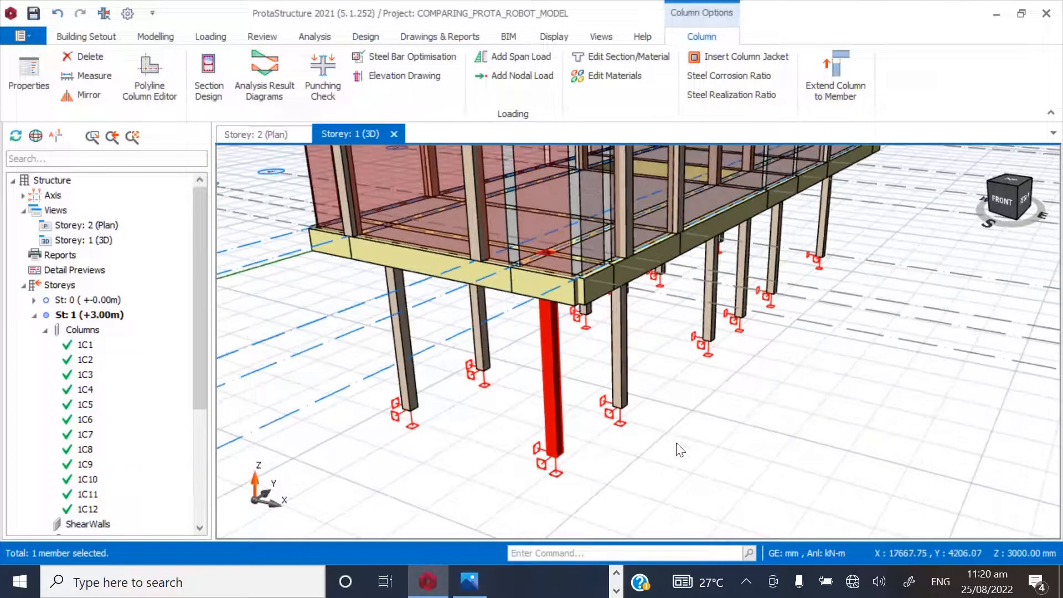
scroll(506, 435, down, 1)
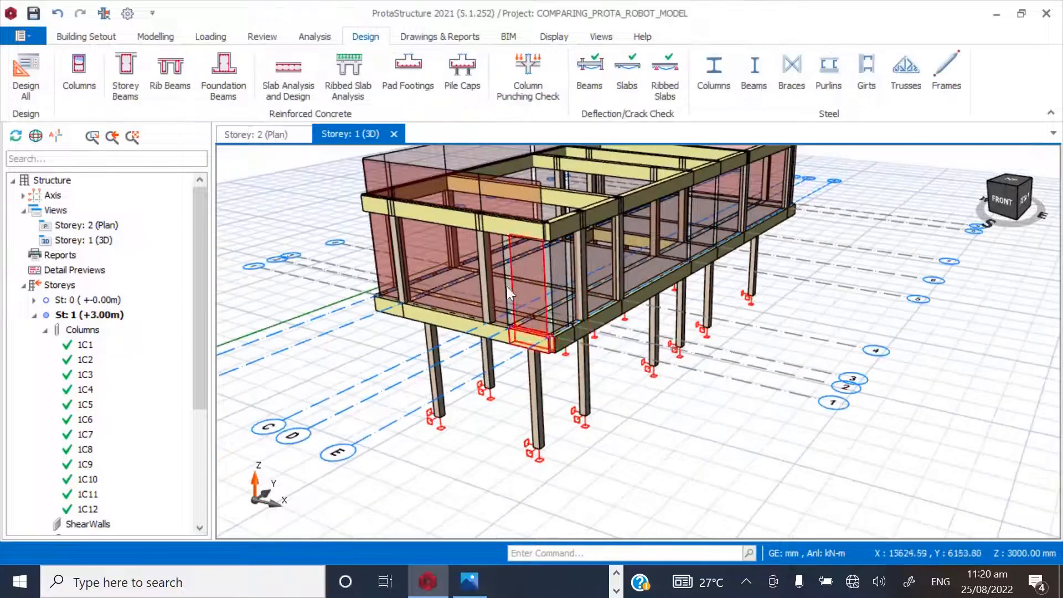
- Locate column 1C10 in the storey 1 plan, and bring up the same column in the storey 0 plan
double_click(89, 227)
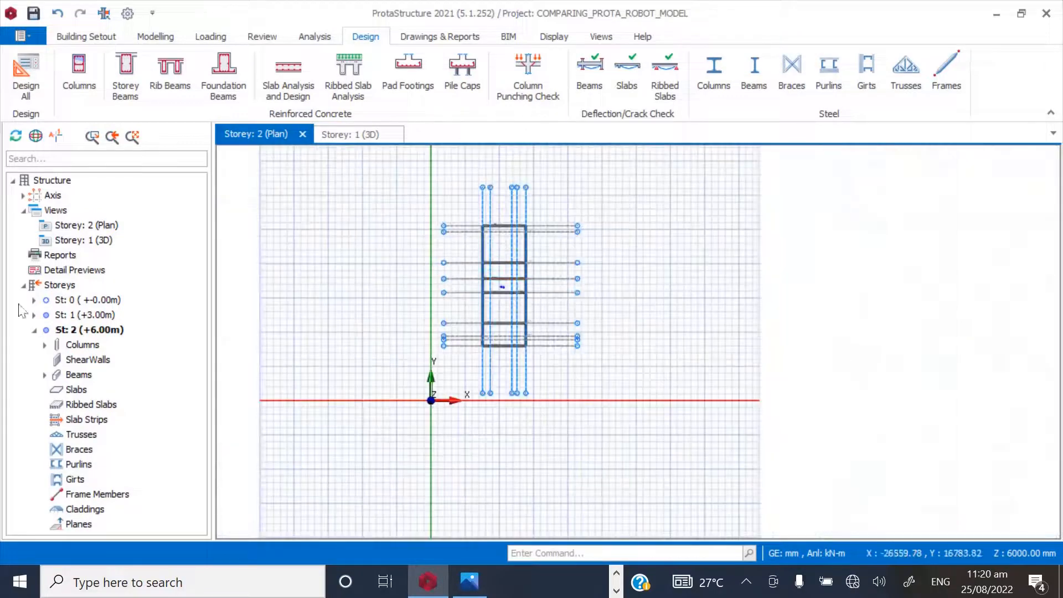
double_click(83, 315)
scroll(525, 260, up, 3)
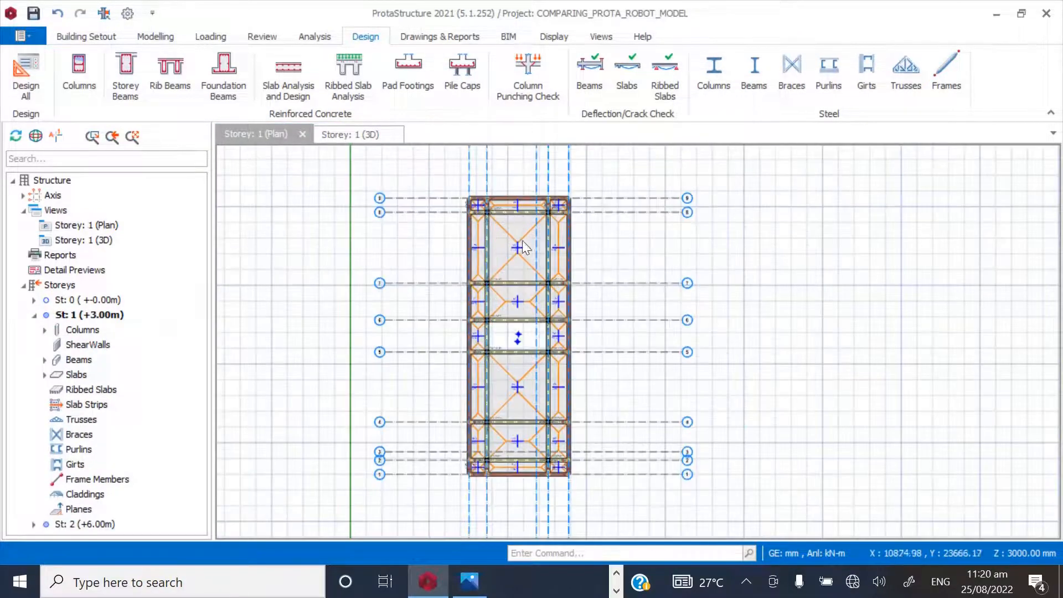
scroll(546, 491, up, 5)
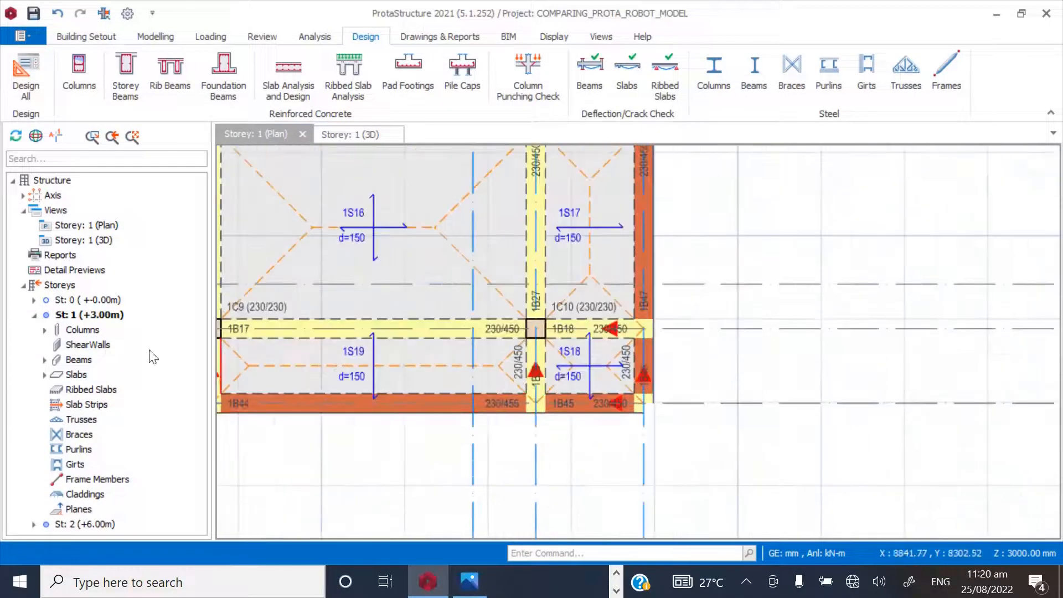
double_click(94, 300)
scroll(570, 335, down, 2)
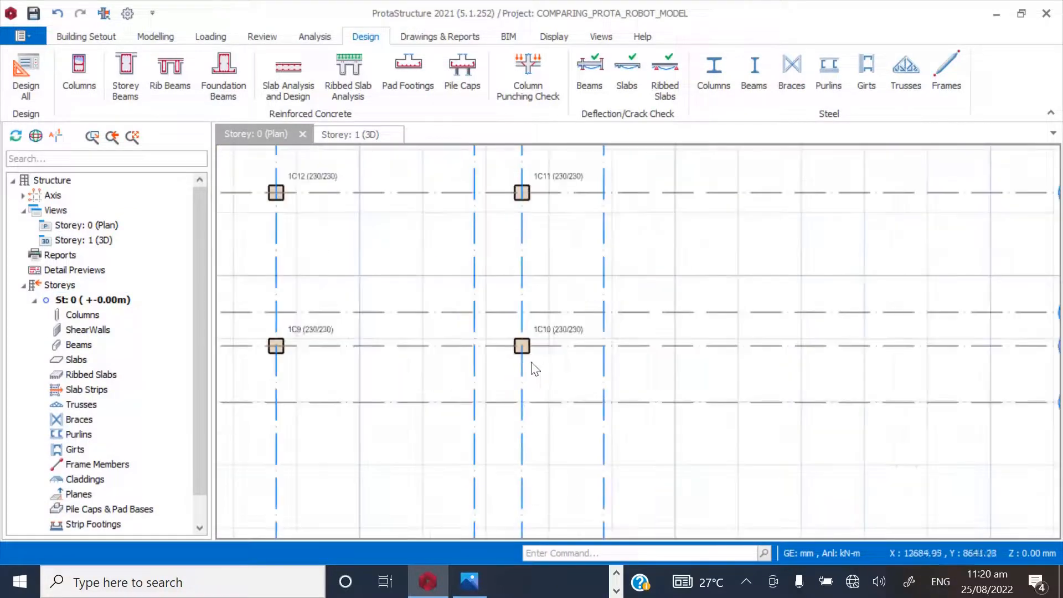
scroll(543, 337, up, 3)
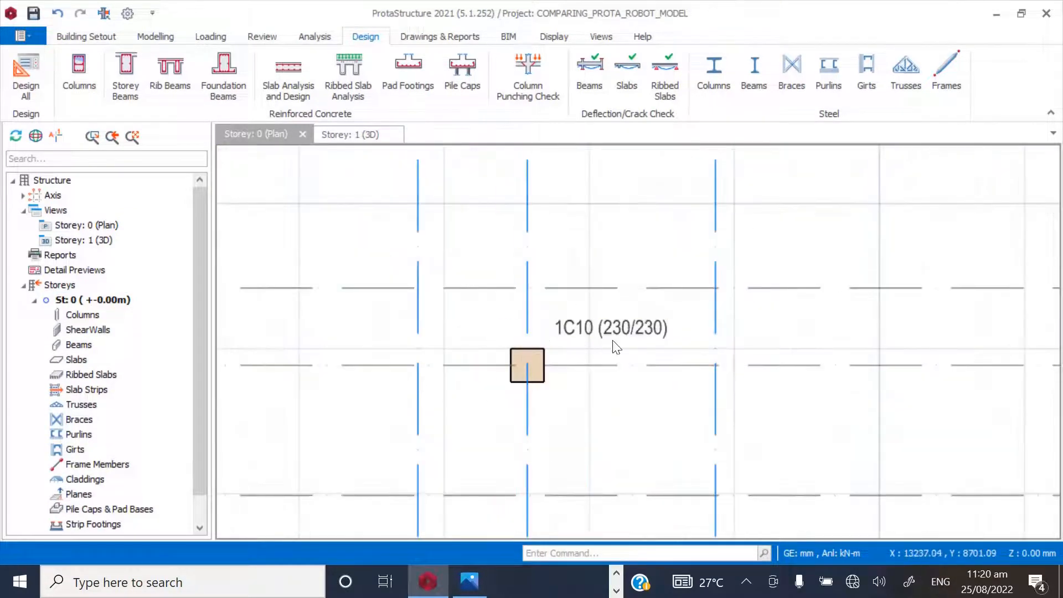
- Turn on the axial load analysis results in the column display options of Visual Interrogation
click(557, 37)
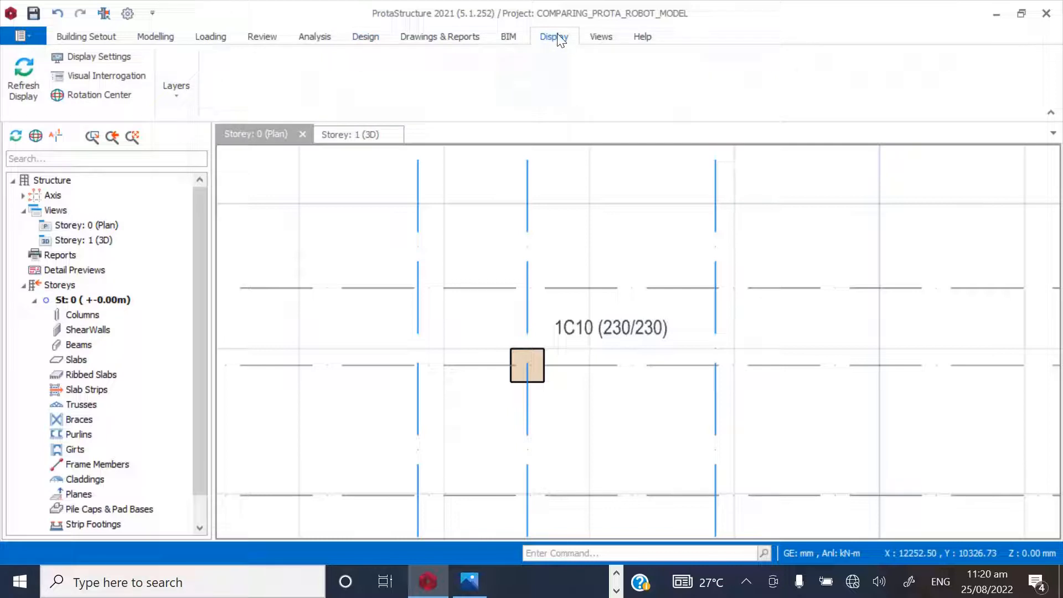
click(89, 75)
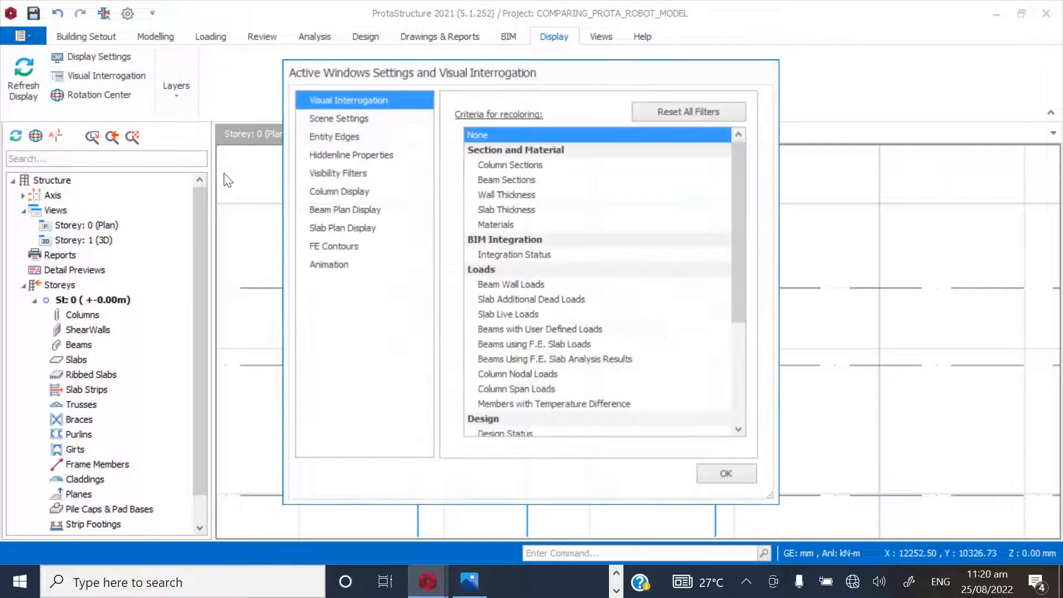
click(319, 193)
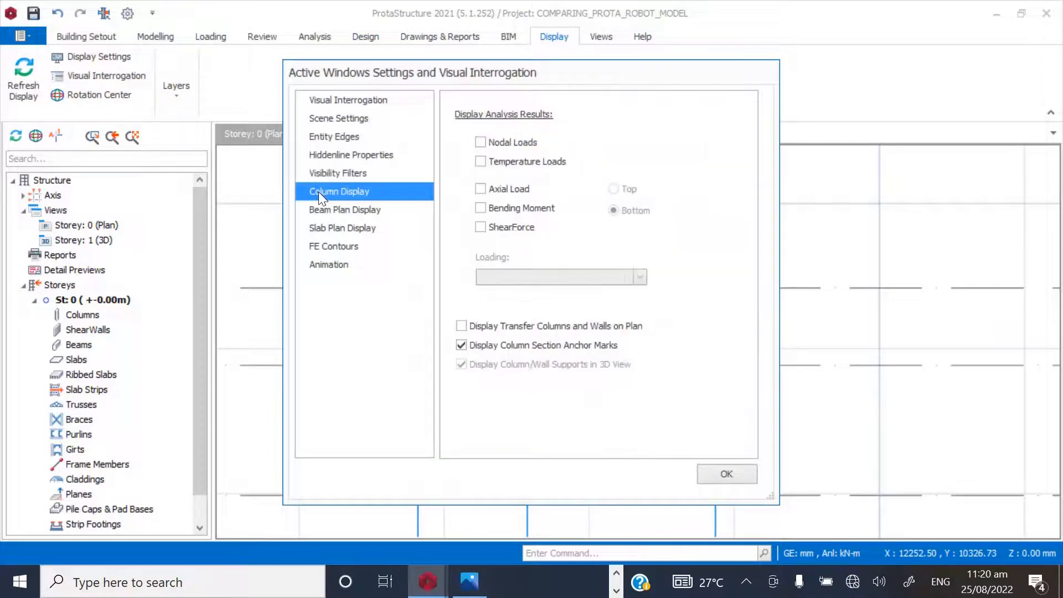
click(480, 189)
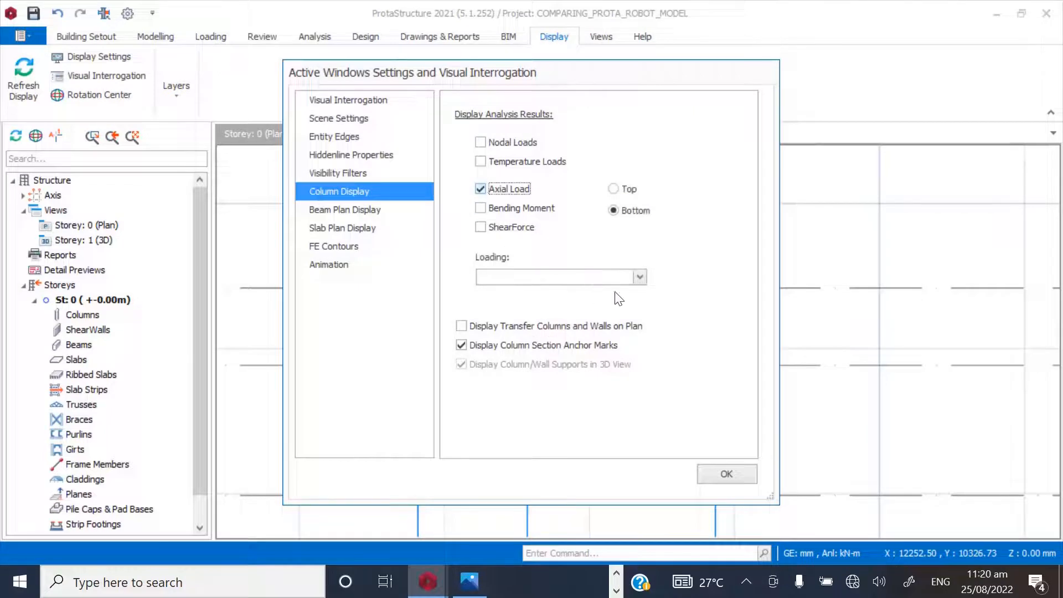
- Include every load combination from G+Q to G-Wy-Ny in the column axial load display and apply the settings
click(641, 277)
drag(638, 307, 638, 361)
click(486, 377)
click(486, 363)
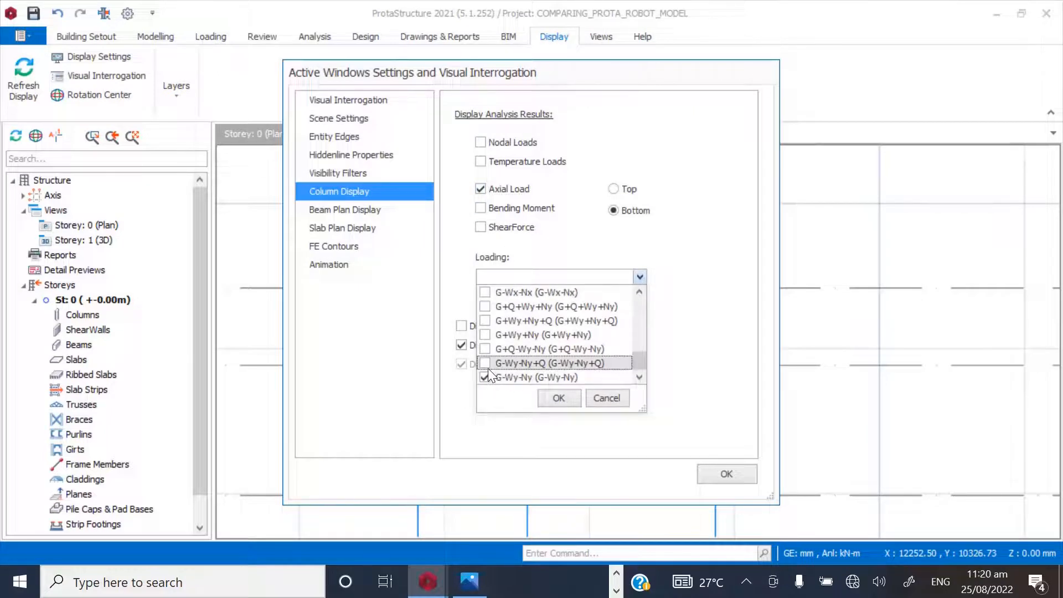
click(486, 349)
click(486, 335)
click(486, 321)
click(485, 306)
click(486, 292)
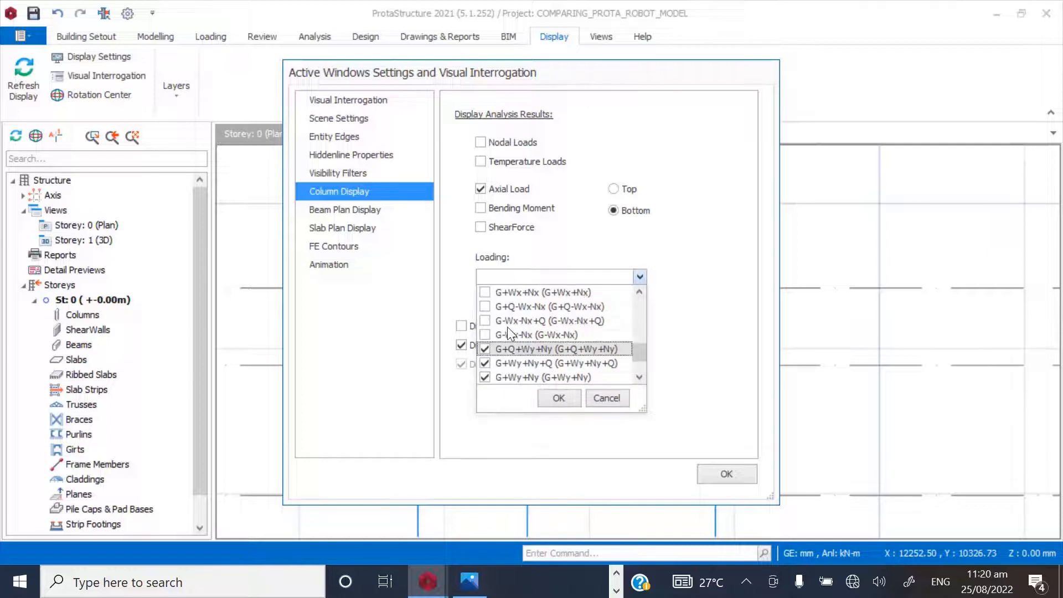
click(485, 292)
click(486, 292)
click(490, 292)
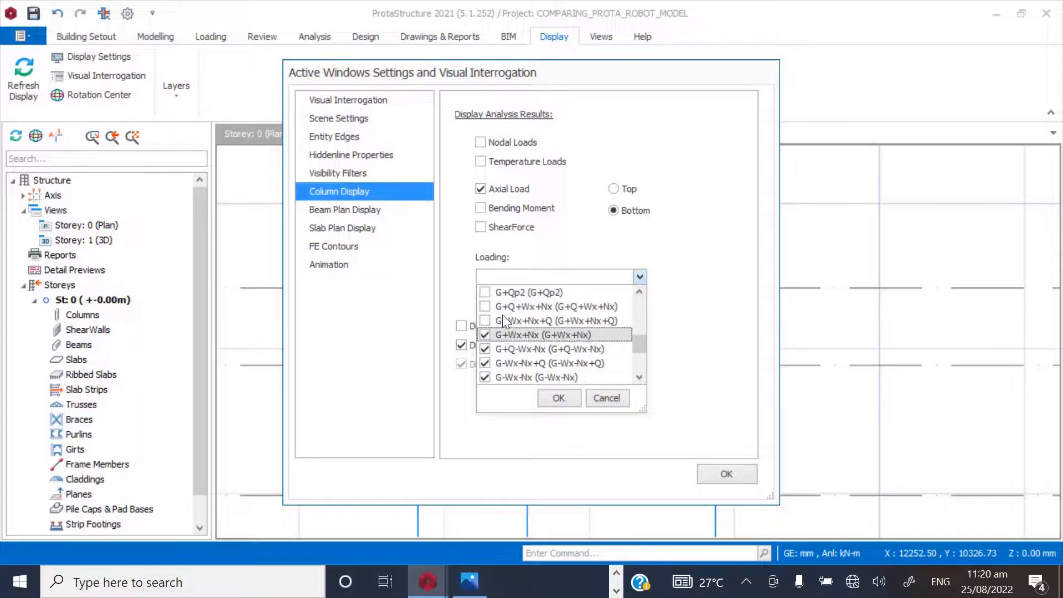
click(485, 320)
click(486, 306)
scroll(508, 315, up, 1)
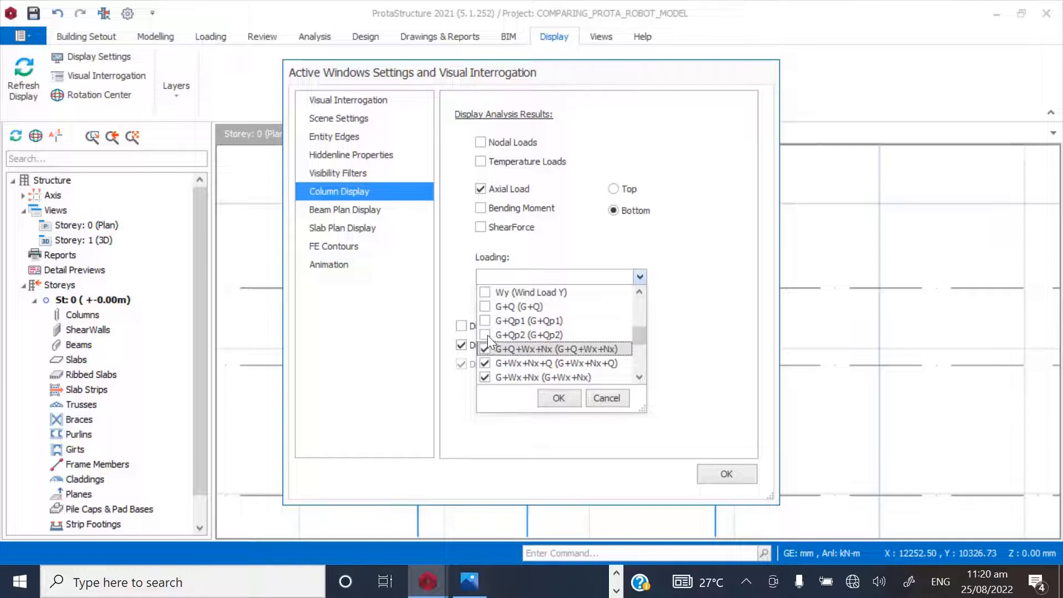
click(485, 334)
click(486, 321)
click(486, 306)
scroll(550, 347, up, 1)
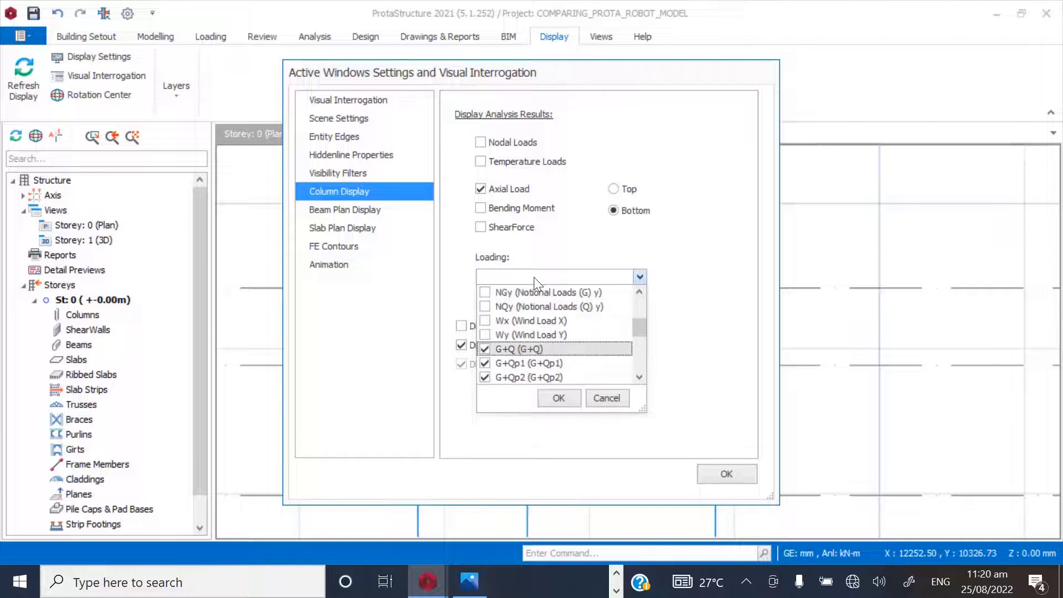
scroll(522, 327, down, 5)
click(558, 398)
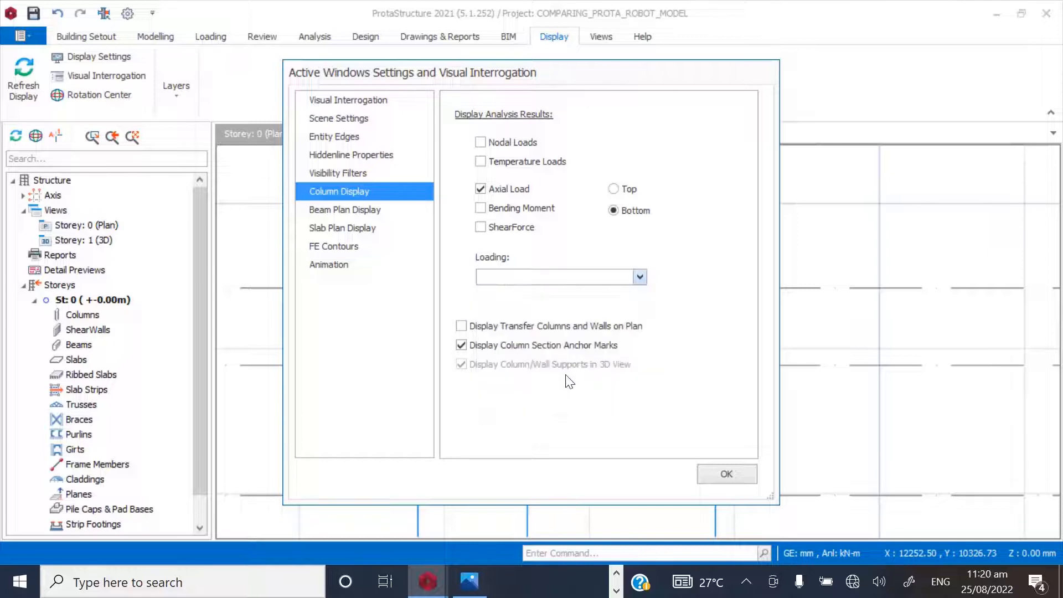
click(726, 474)
- Examine the axial loads of column 1C10 for all load combinations in the storey 0 plan
scroll(546, 303, down, 5)
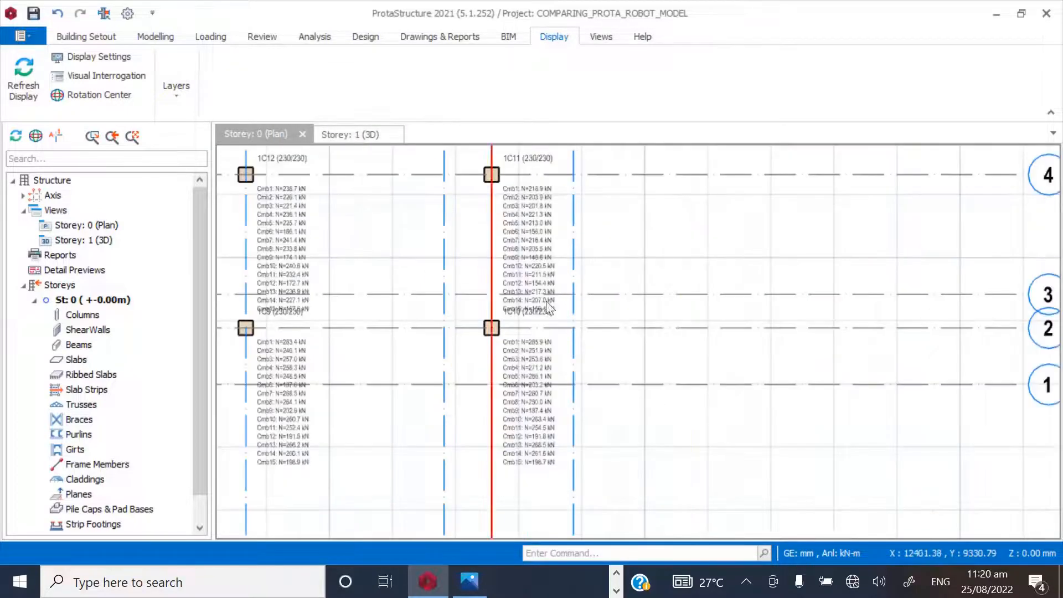
scroll(536, 344, up, 6)
scroll(566, 299, down, 1)
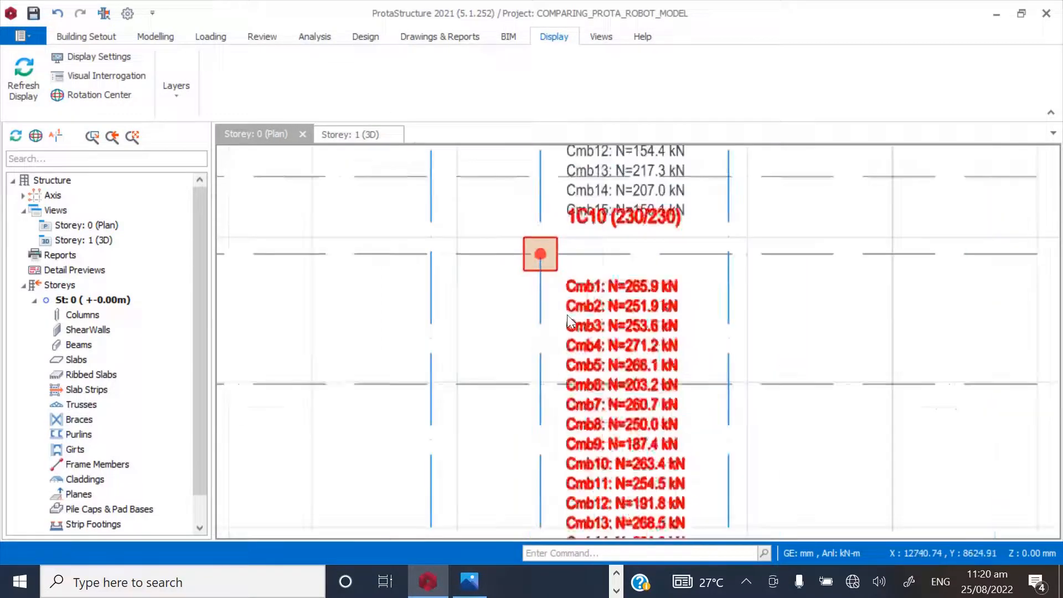
scroll(596, 231, up, 2)
scroll(598, 220, down, 2)
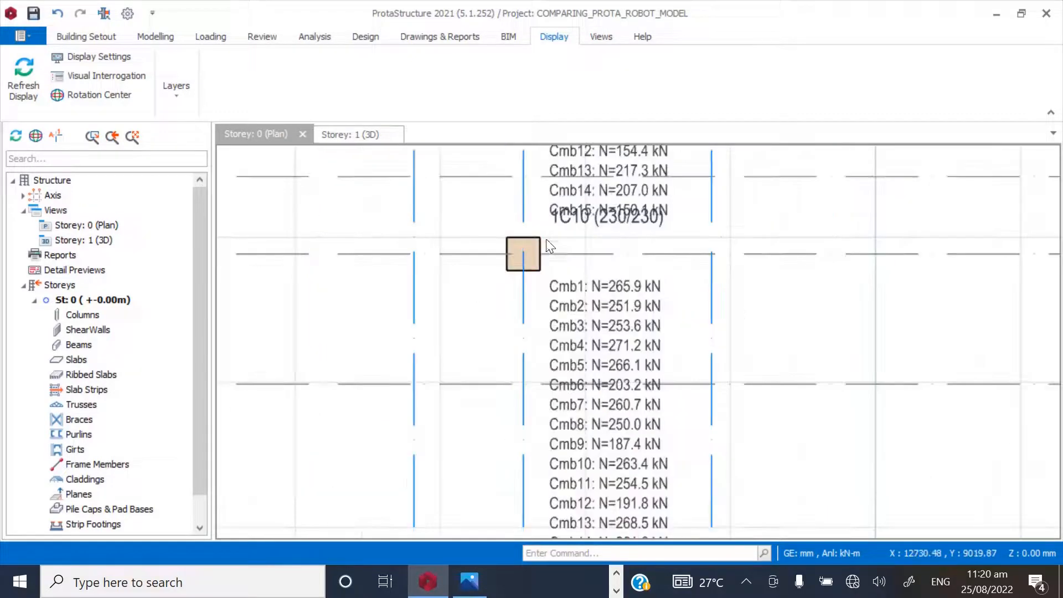
scroll(551, 243, up, 2)
scroll(551, 244, down, 2)
scroll(645, 439, up, 2)
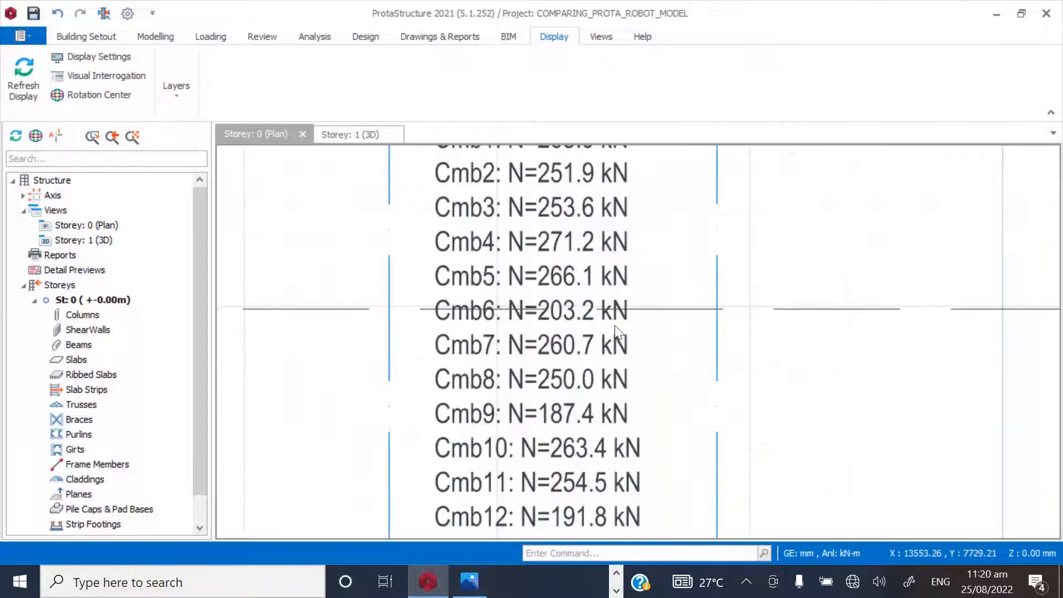
scroll(631, 439, down, 3)
scroll(594, 256, up, 2)
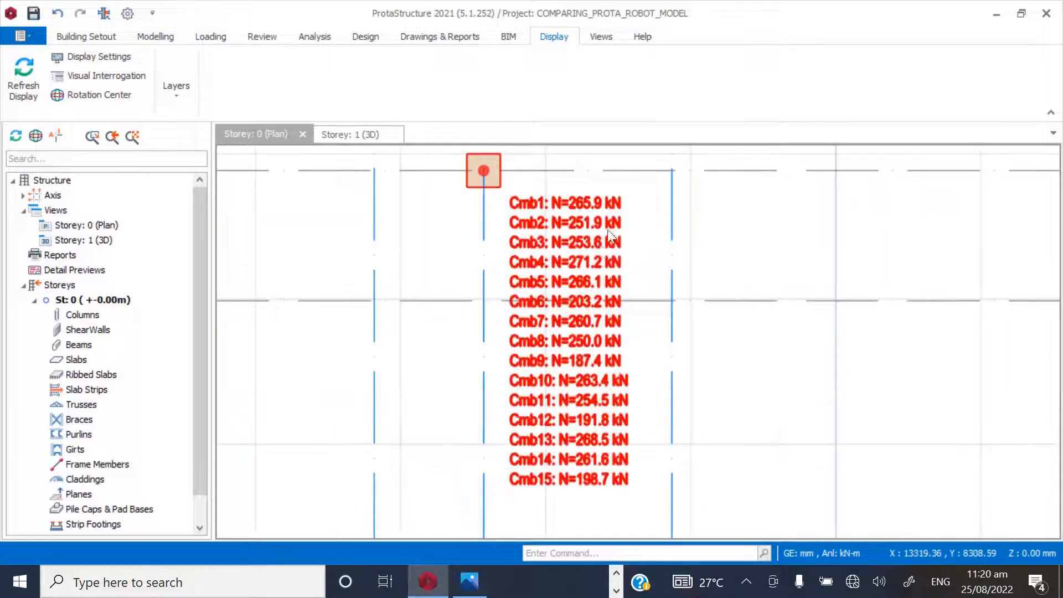
scroll(616, 423, down, 1)
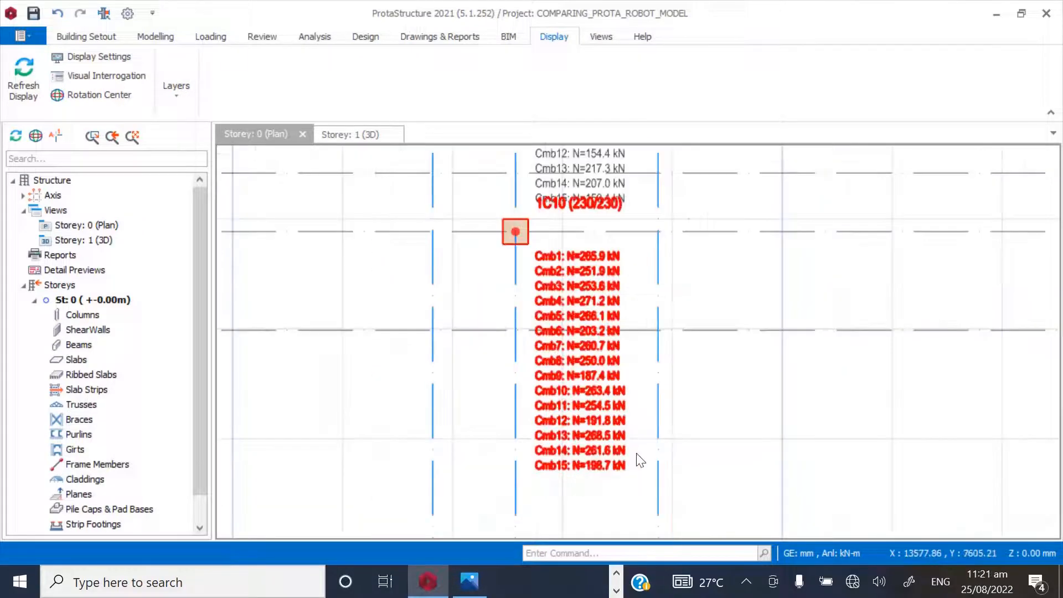
scroll(609, 349, up, 2)
scroll(610, 354, down, 1)
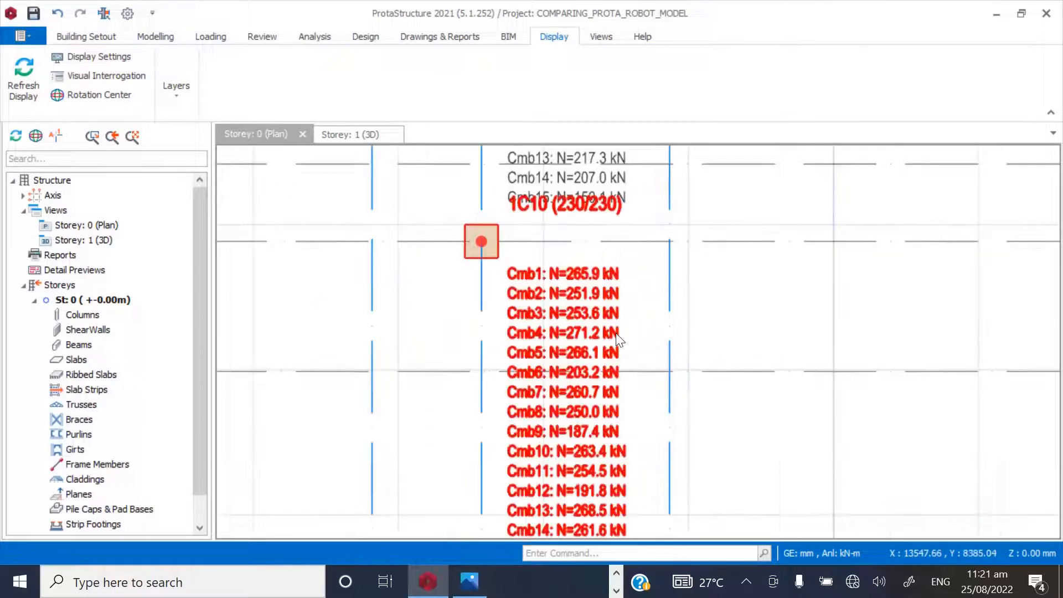
scroll(570, 249, down, 1)
scroll(585, 260, up, 2)
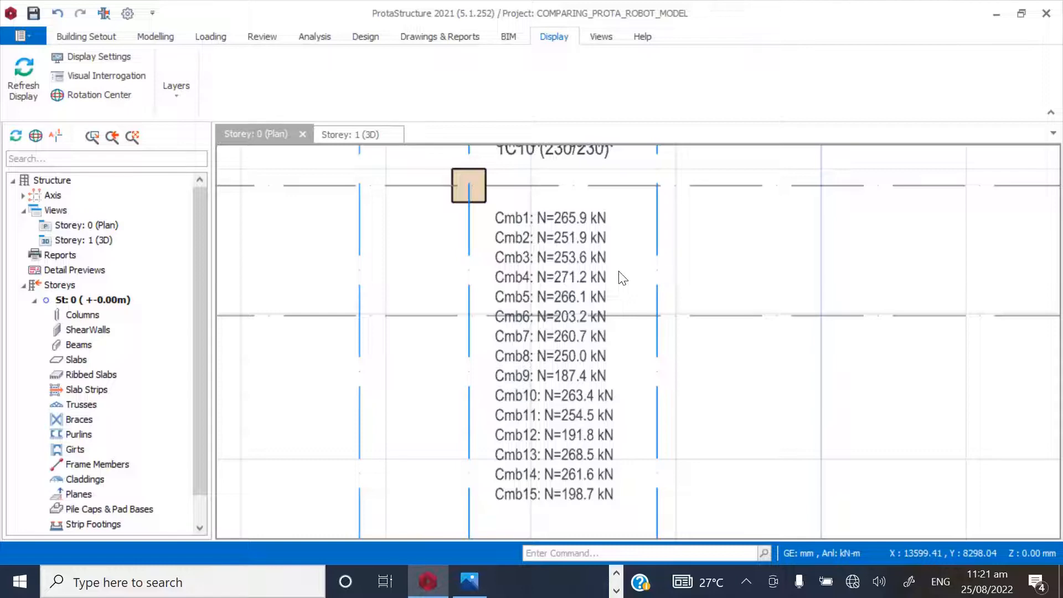
scroll(610, 310, down, 5)
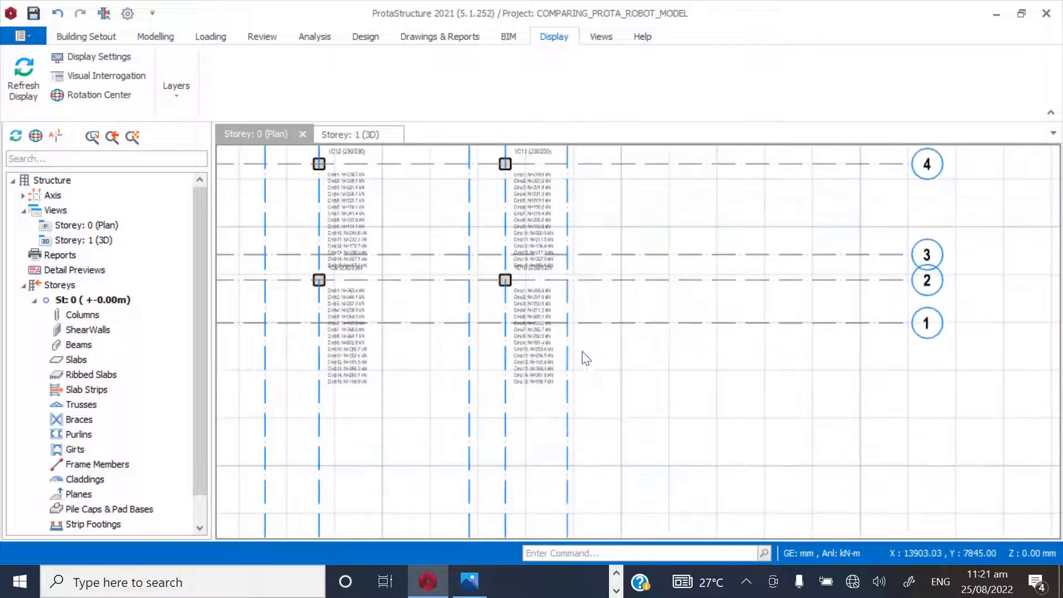
scroll(554, 387, down, 2)
scroll(500, 358, up, 6)
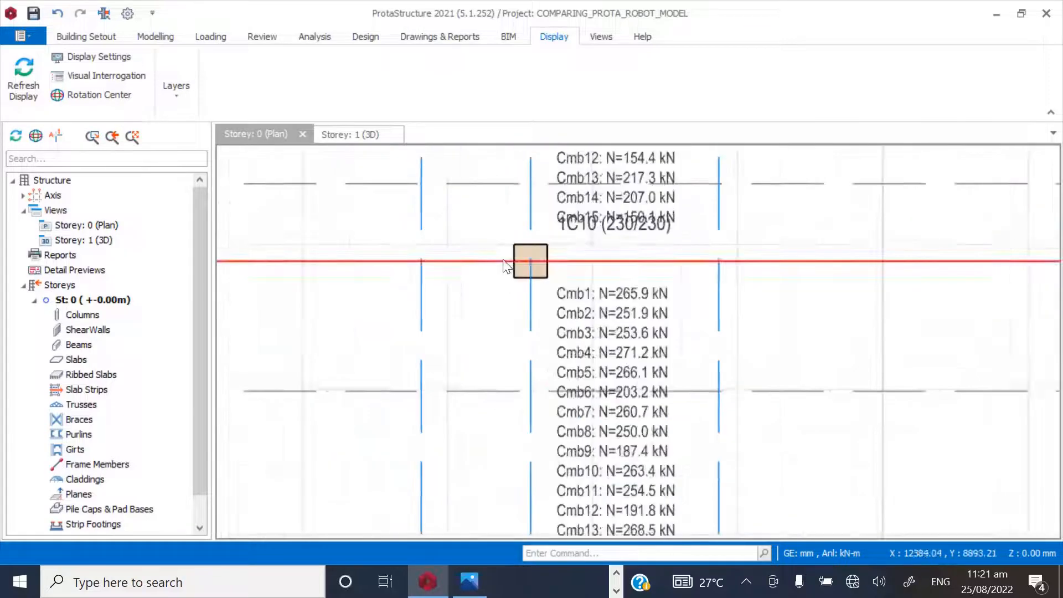
scroll(503, 260, up, 1)
scroll(645, 389, down, 2)
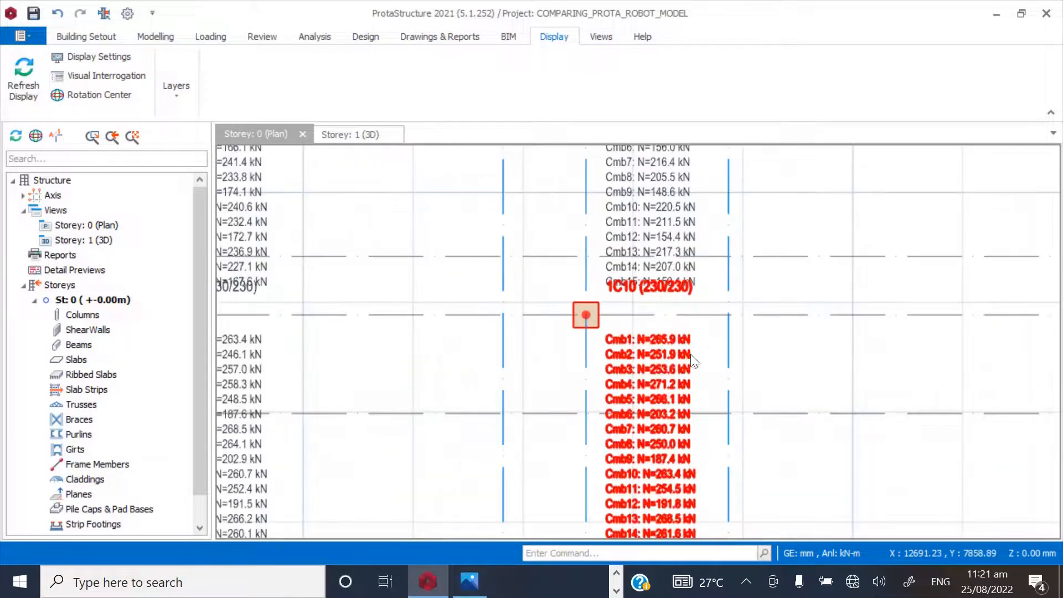
- Examine the axial loads of column 1C9 for all load combinations and compare them with the neighbouring columns
scroll(527, 408, down, 3)
scroll(368, 404, up, 4)
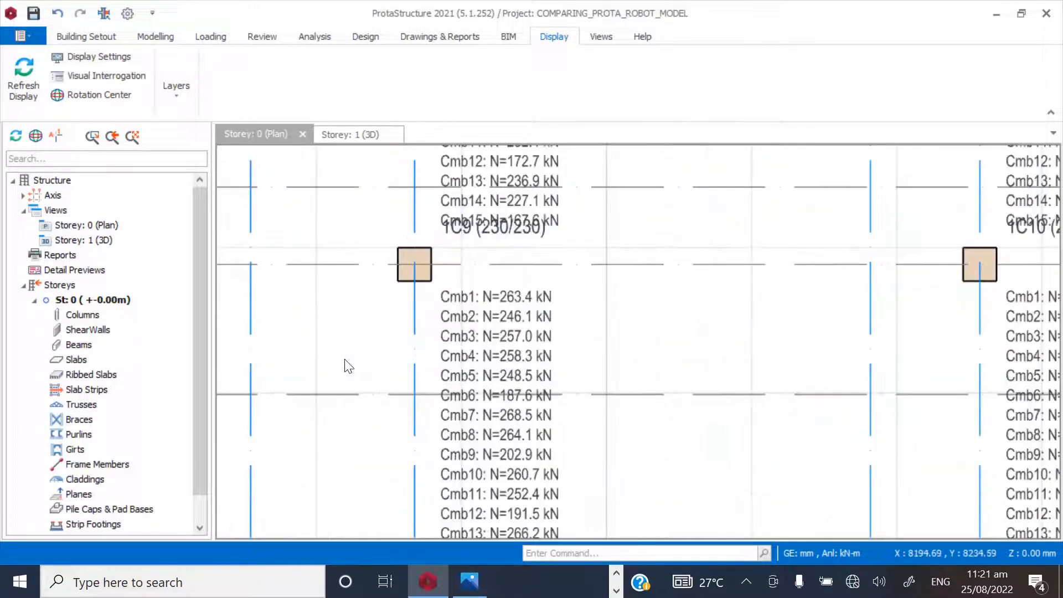
scroll(423, 244, up, 2)
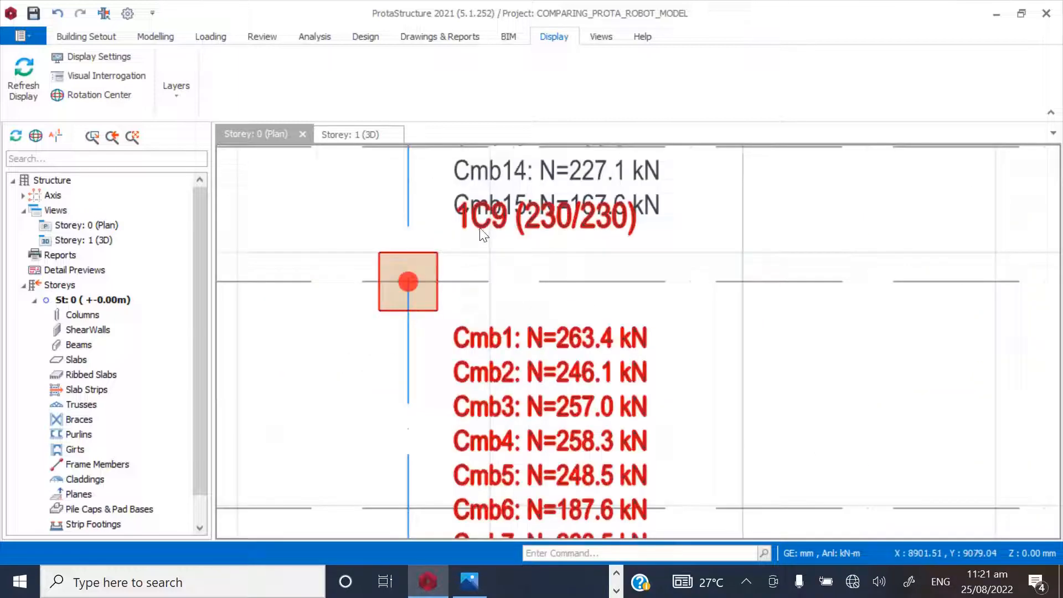
scroll(420, 256, down, 3)
scroll(500, 268, up, 2)
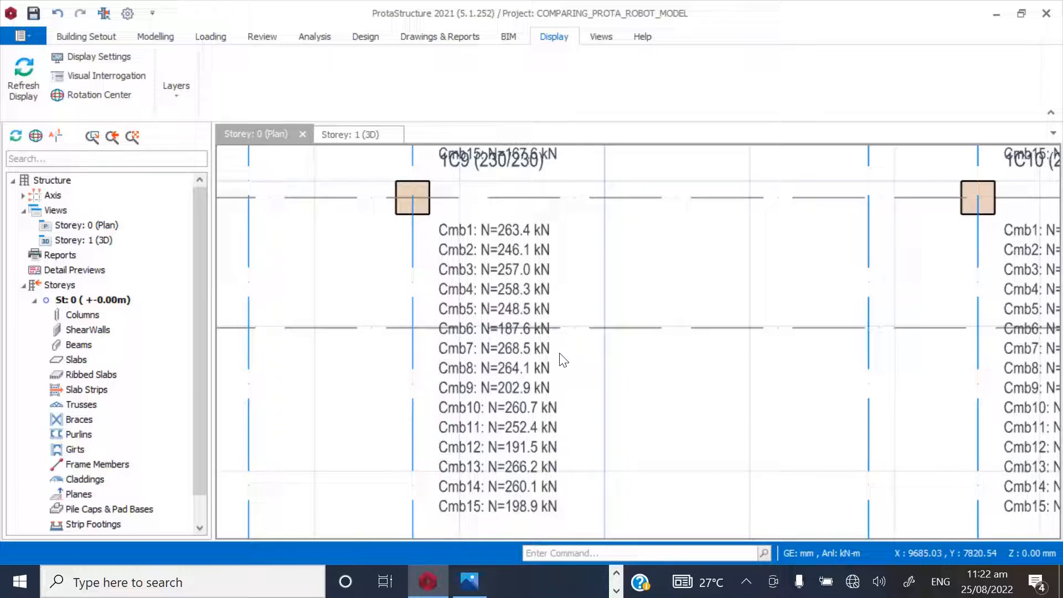
scroll(366, 365, down, 3)
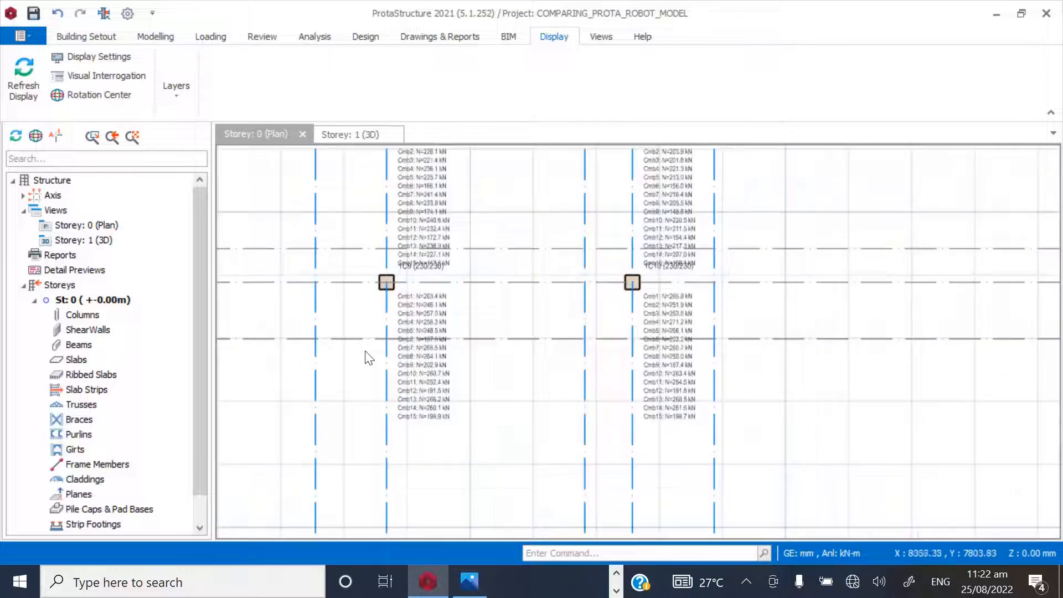
scroll(355, 333, down, 1)
scroll(352, 334, up, 1)
scroll(527, 375, down, 1)
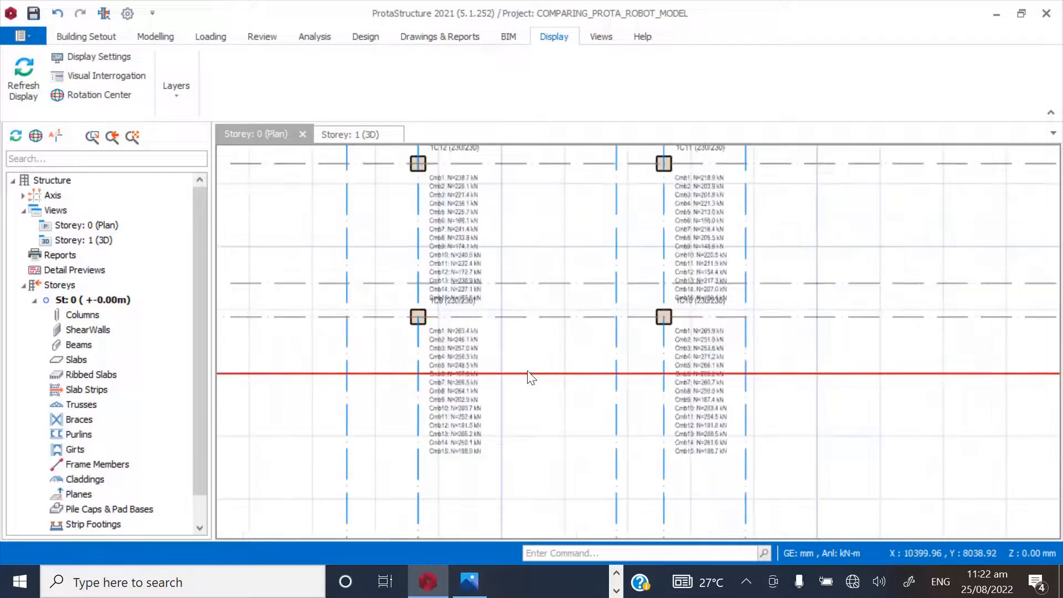
- Look over the axial load values of all columns across the whole storey 0 plan
scroll(532, 410, down, 2)
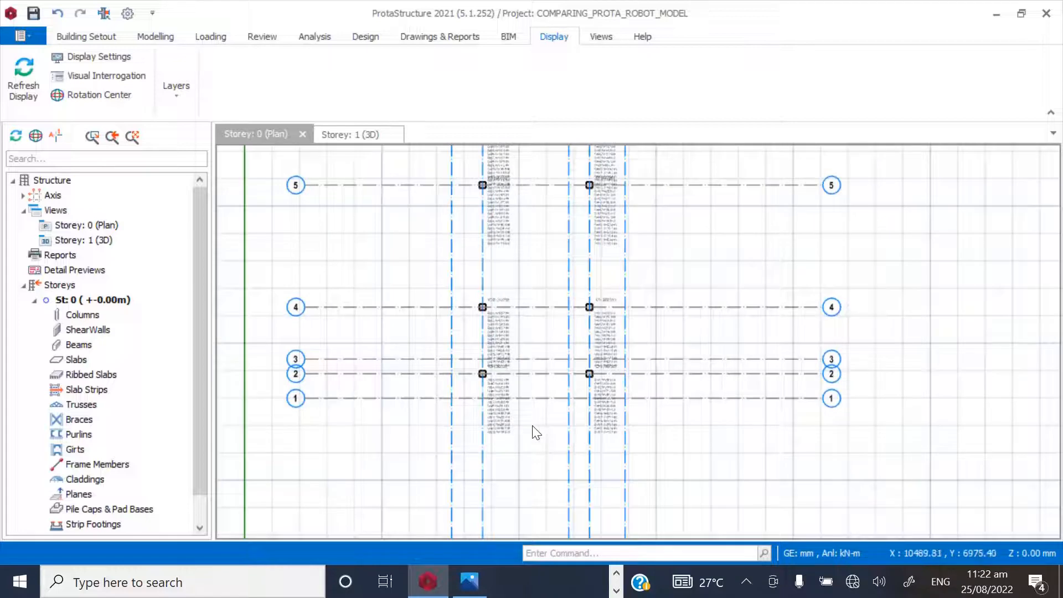
scroll(518, 410, down, 2)
scroll(532, 434, up, 1)
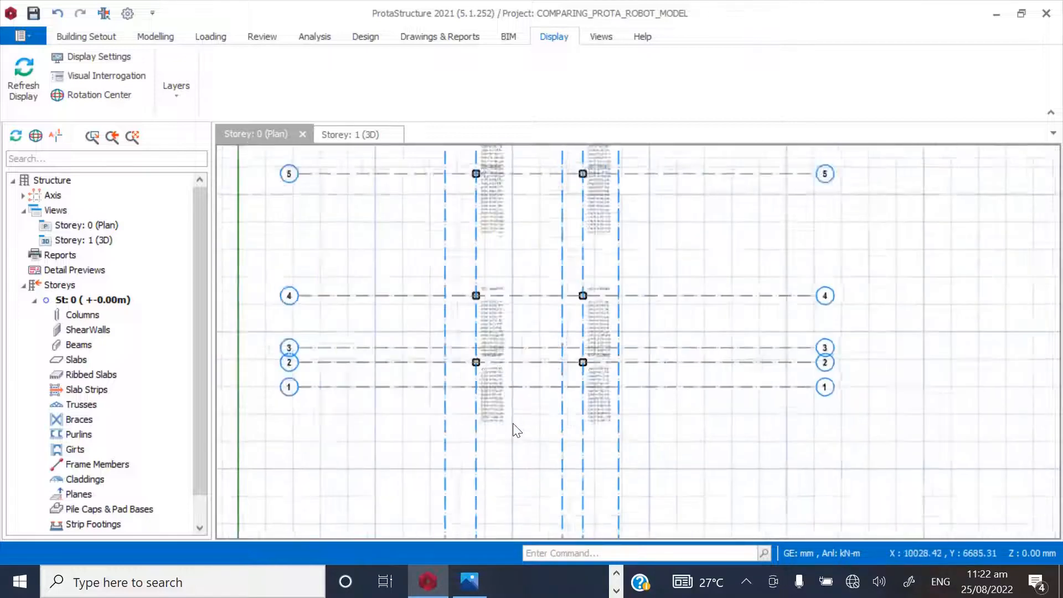
scroll(523, 433, down, 3)
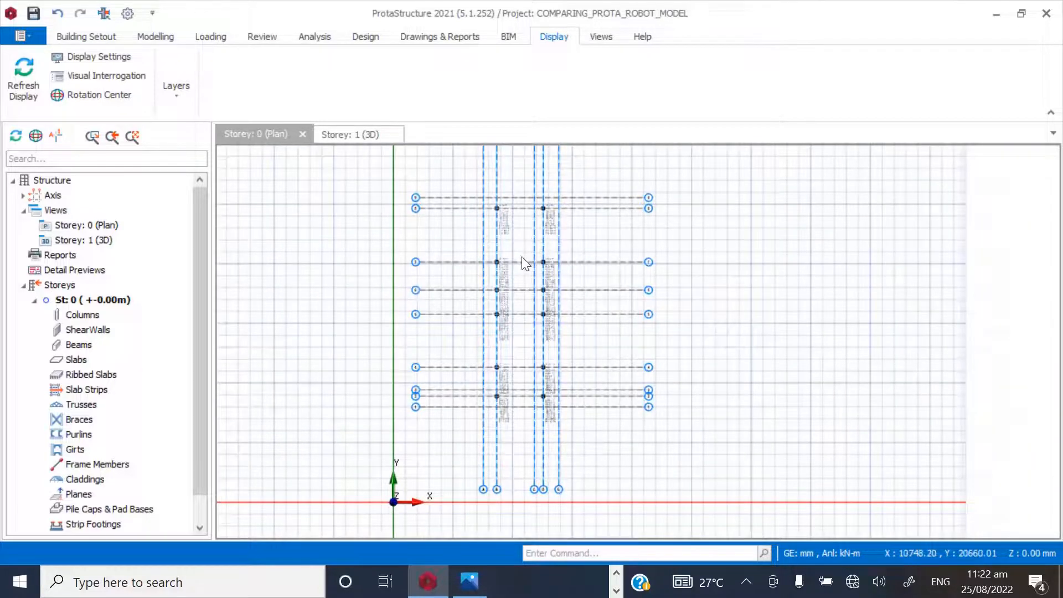
scroll(509, 453, up, 4)
scroll(415, 372, down, 4)
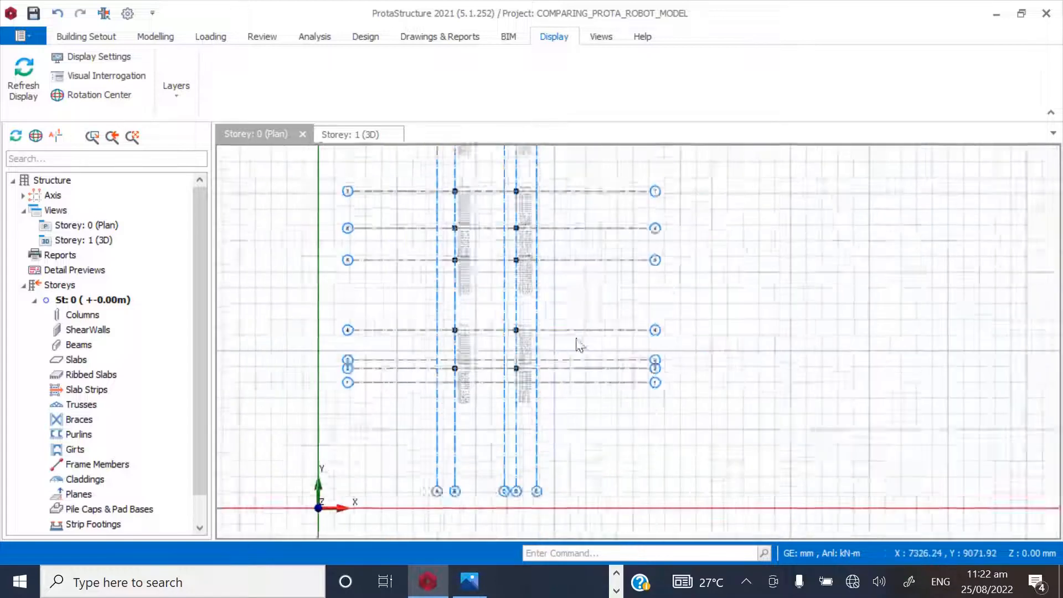
scroll(499, 398, down, 1)
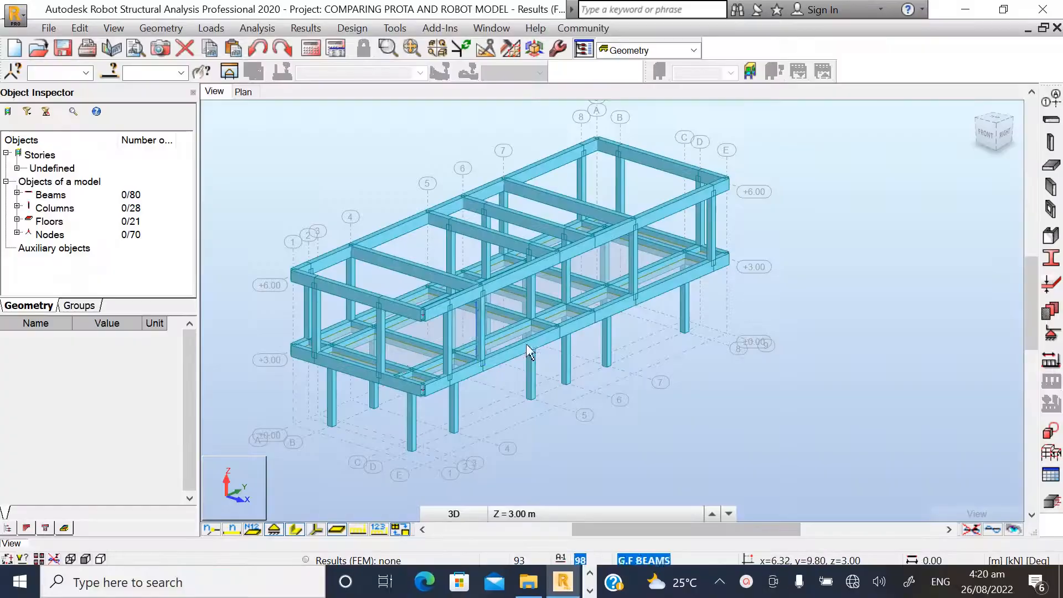
- In Robot Structural Analysis, delete the floor panel between axes B-D and 5-6 in the plan at Z = 3.00 m
scroll(381, 304, down, 1)
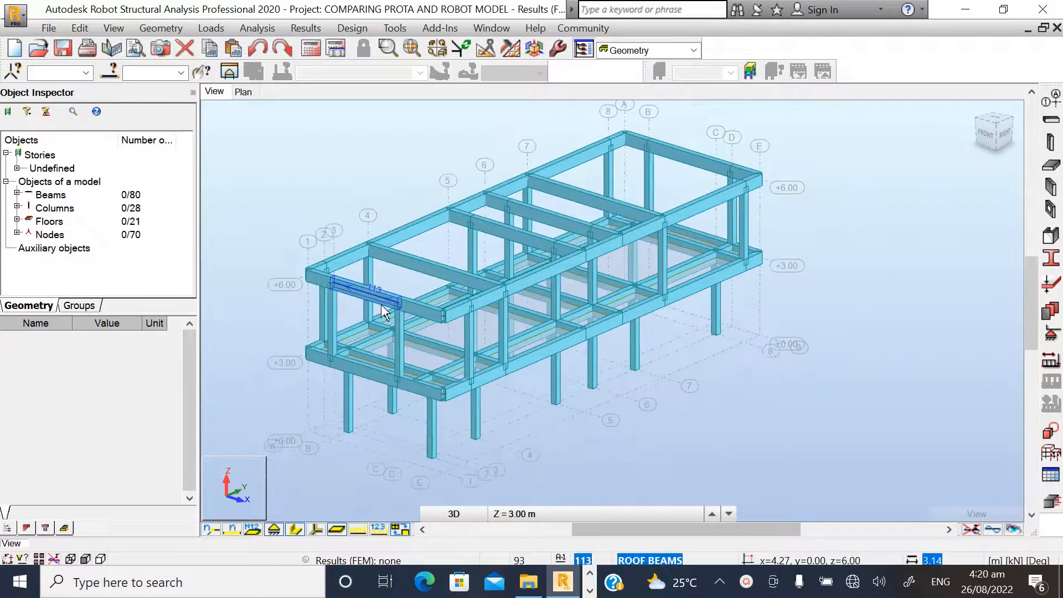
scroll(311, 270, up, 1)
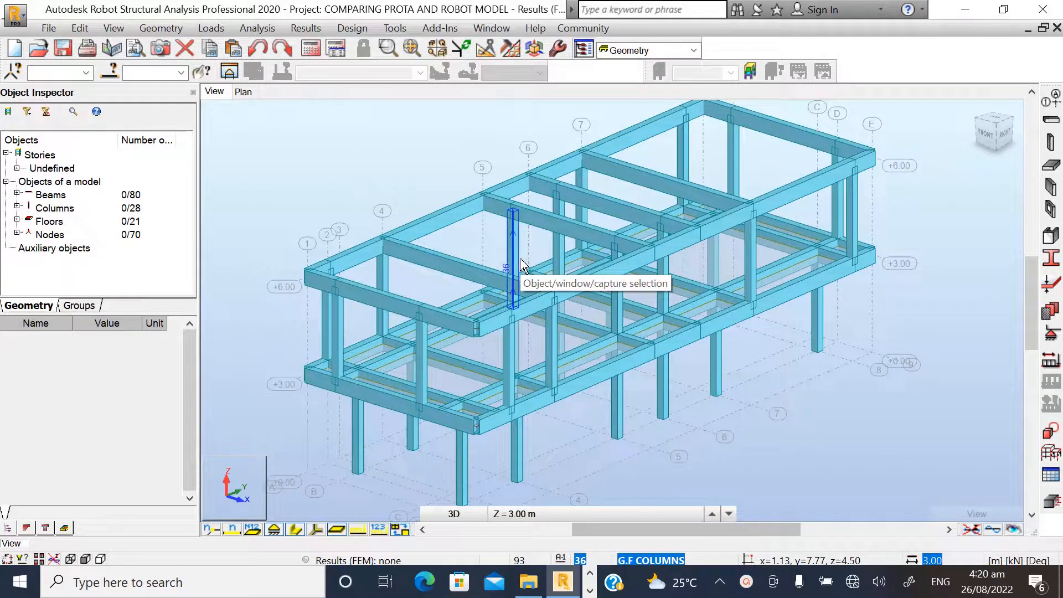
scroll(368, 235, down, 2)
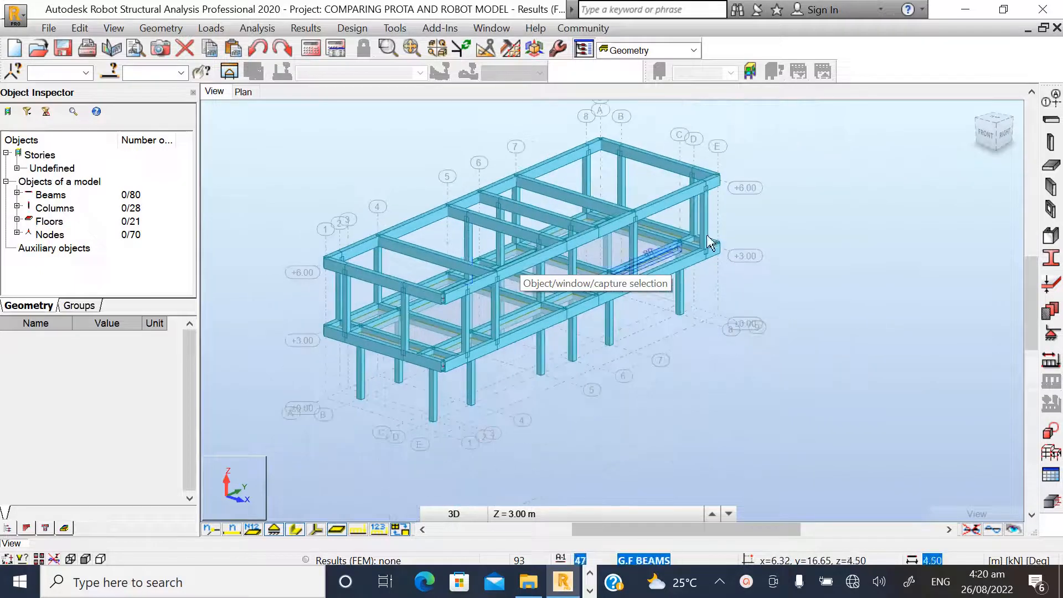
scroll(713, 239, up, 1)
scroll(726, 270, down, 1)
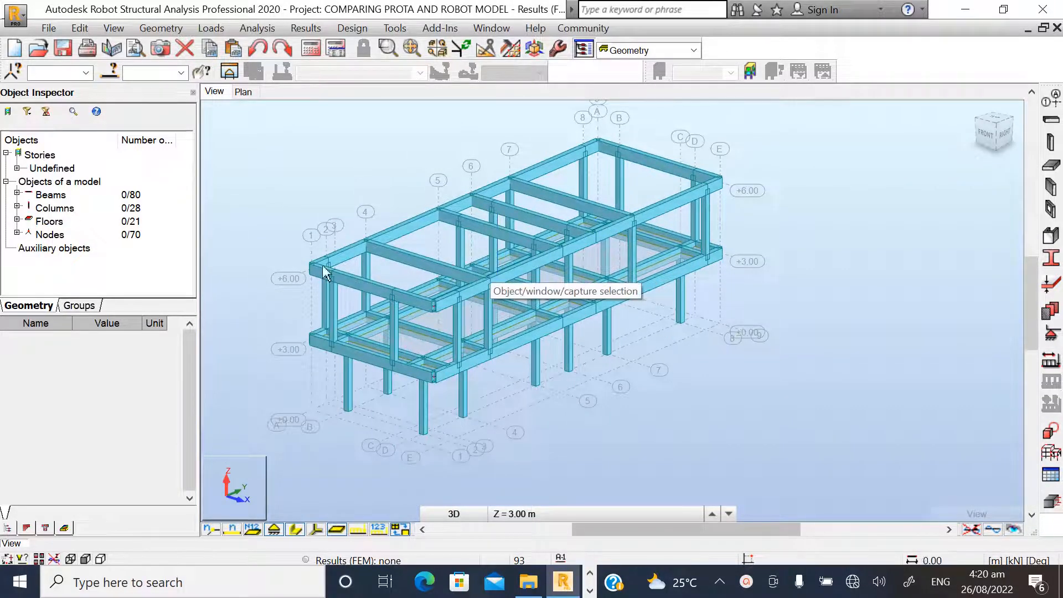
click(244, 92)
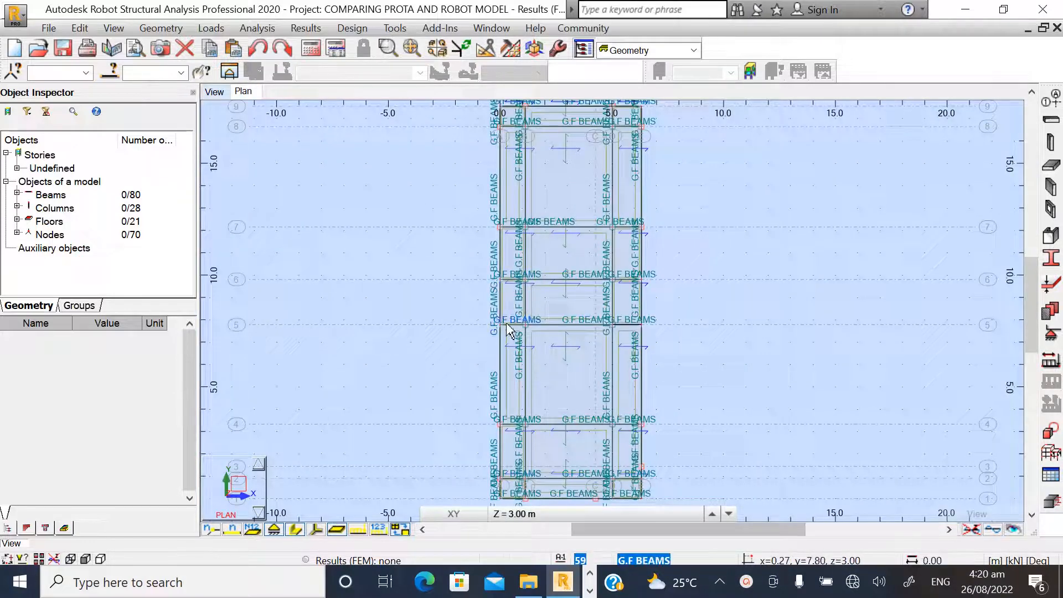
scroll(505, 326, down, 1)
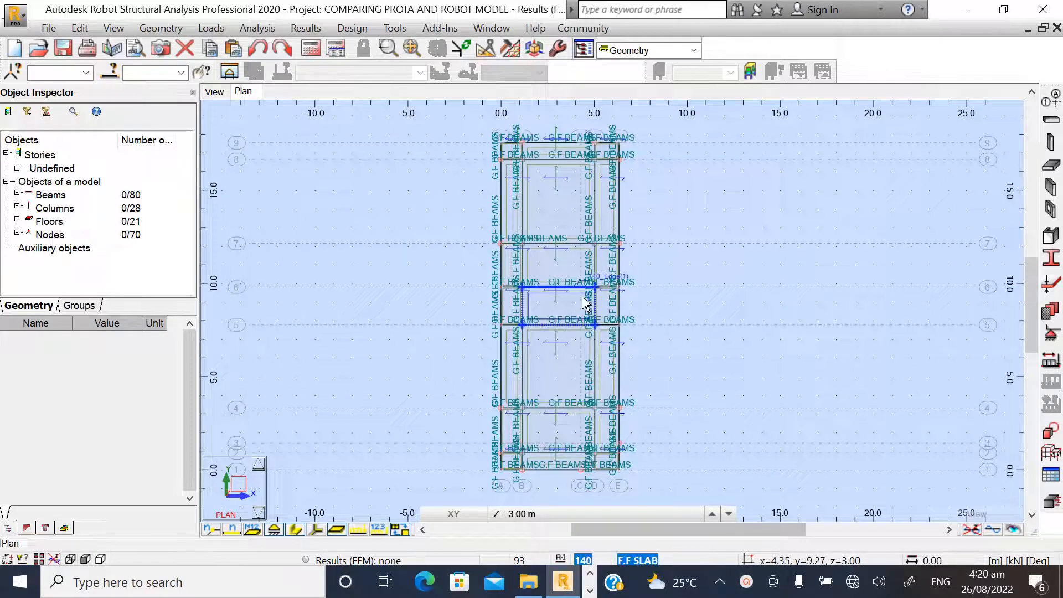
scroll(527, 303, up, 2)
scroll(528, 302, down, 1)
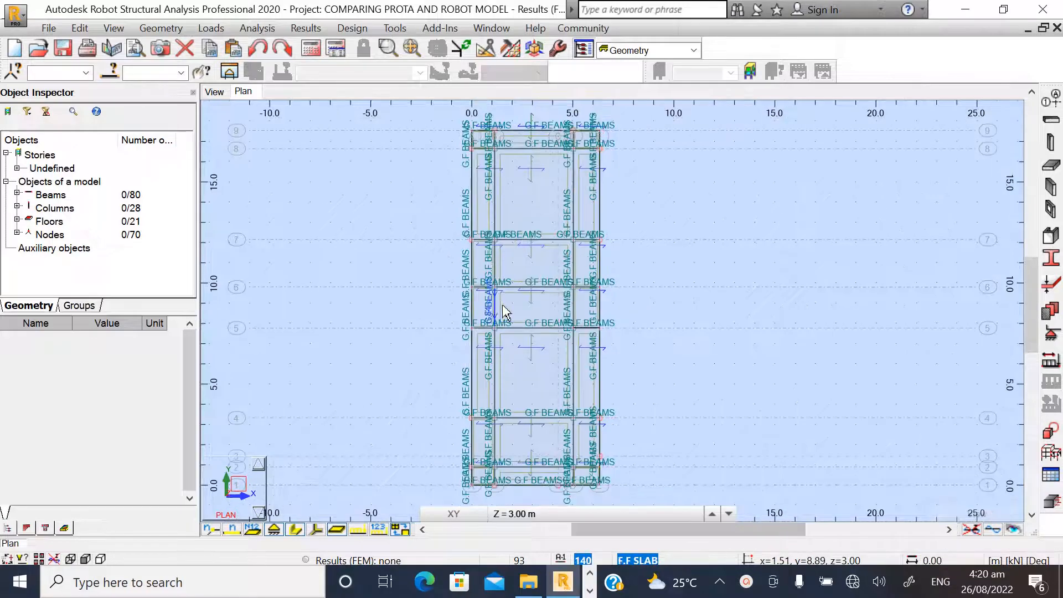
scroll(540, 313, up, 2)
click(536, 314)
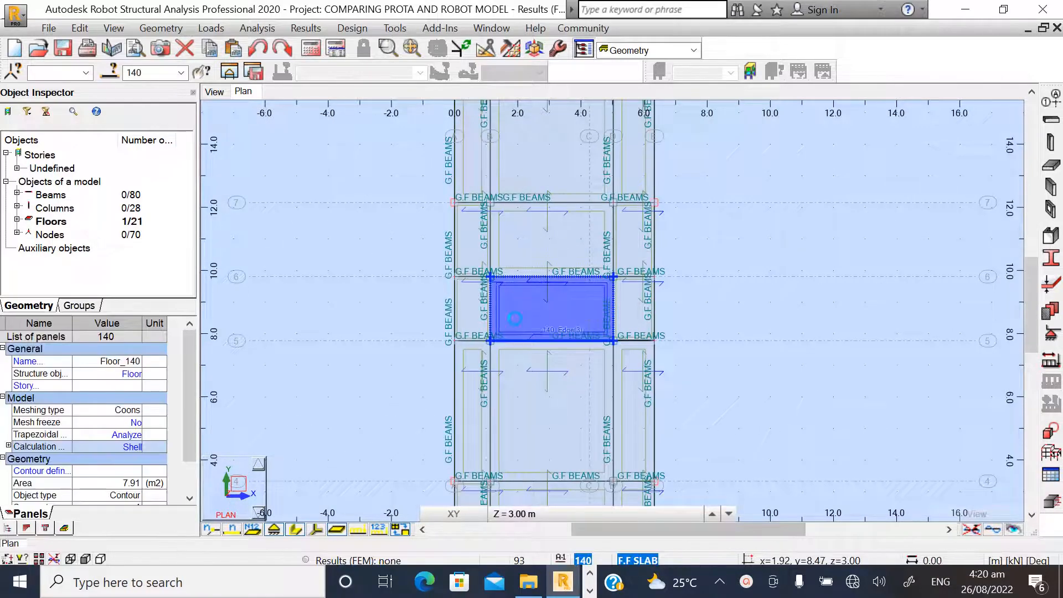
key(Delete)
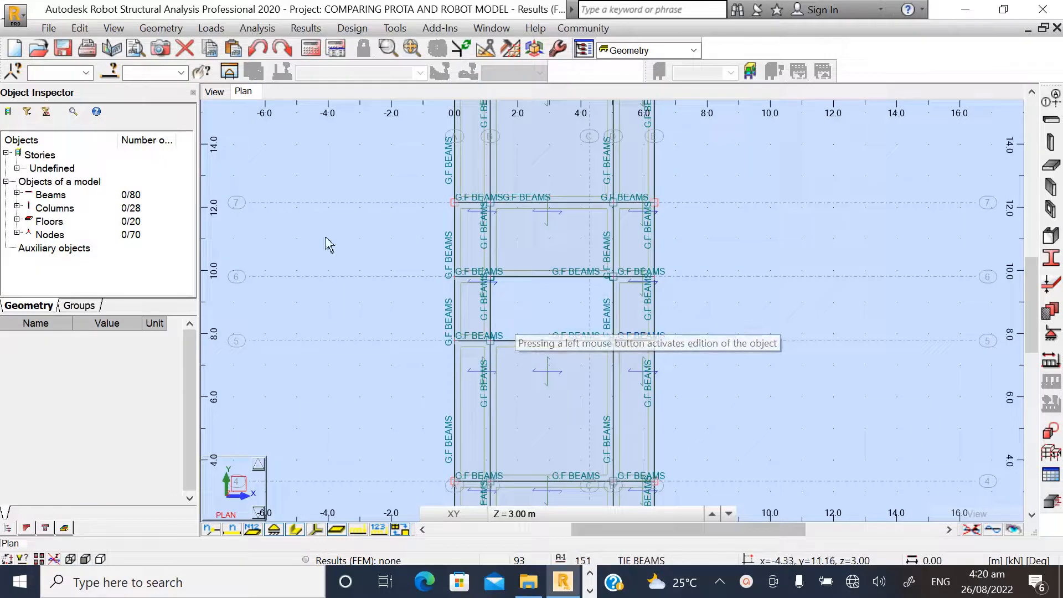
- Assign fixed nodal supports to the base nodes of all twelve ground-level columns, selecting them in the right elevation of the 3D model
click(216, 92)
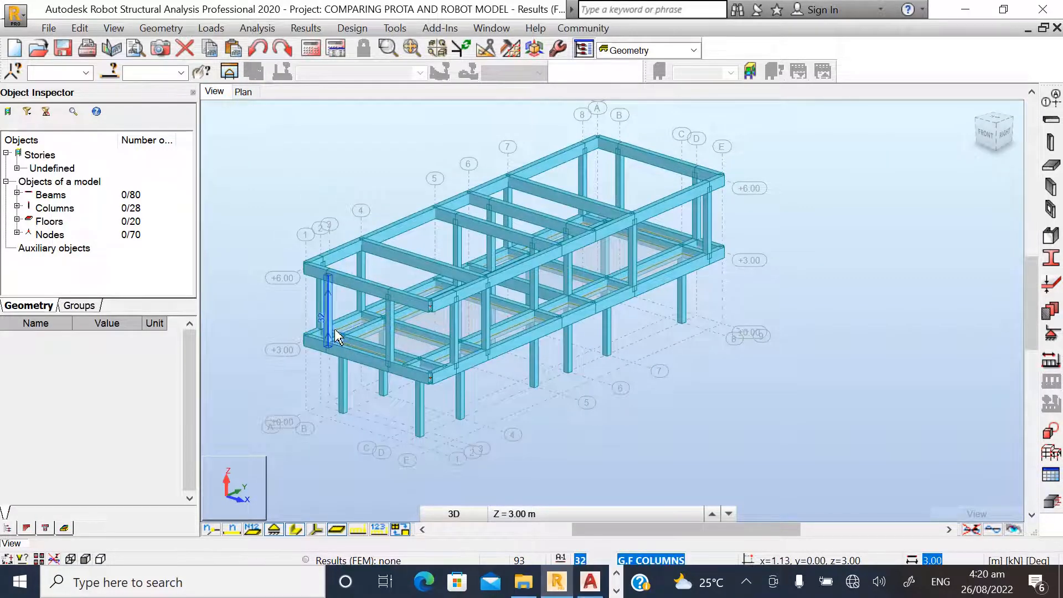
scroll(337, 336, up, 1)
scroll(429, 387, down, 1)
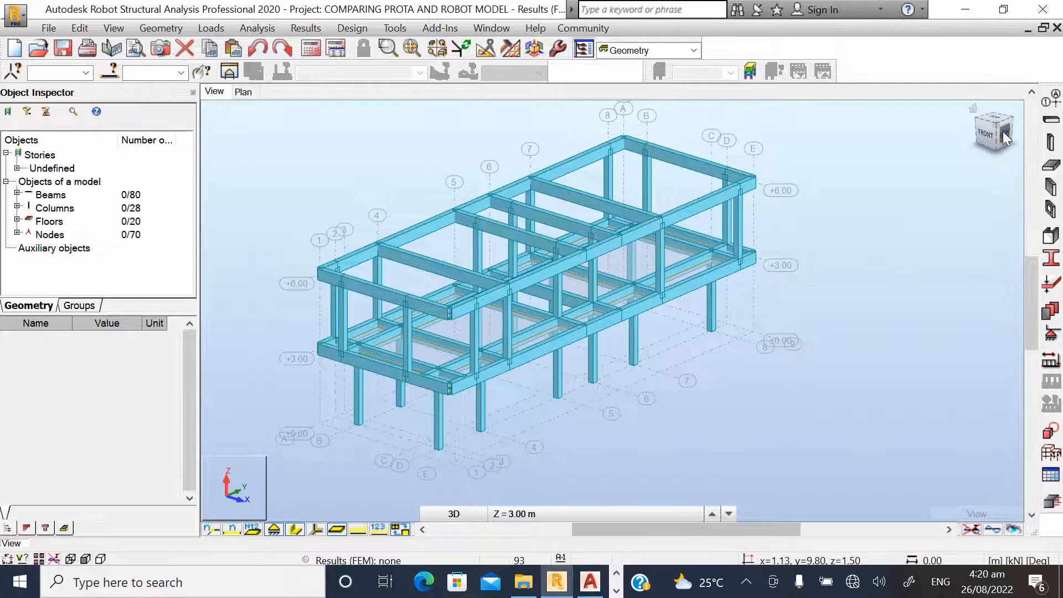
drag(997, 134, 954, 125)
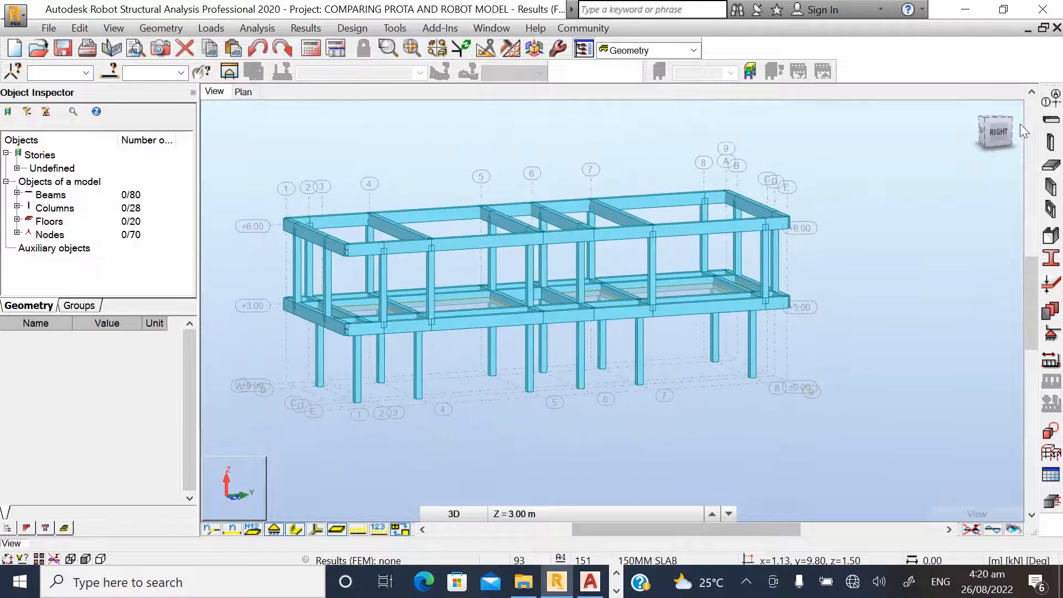
click(995, 137)
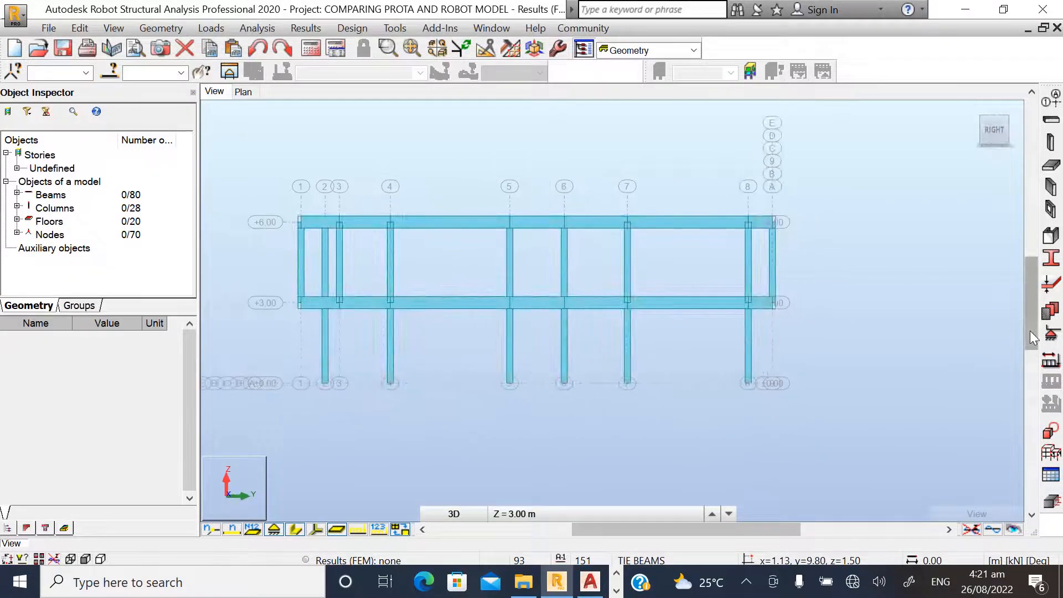
click(1051, 333)
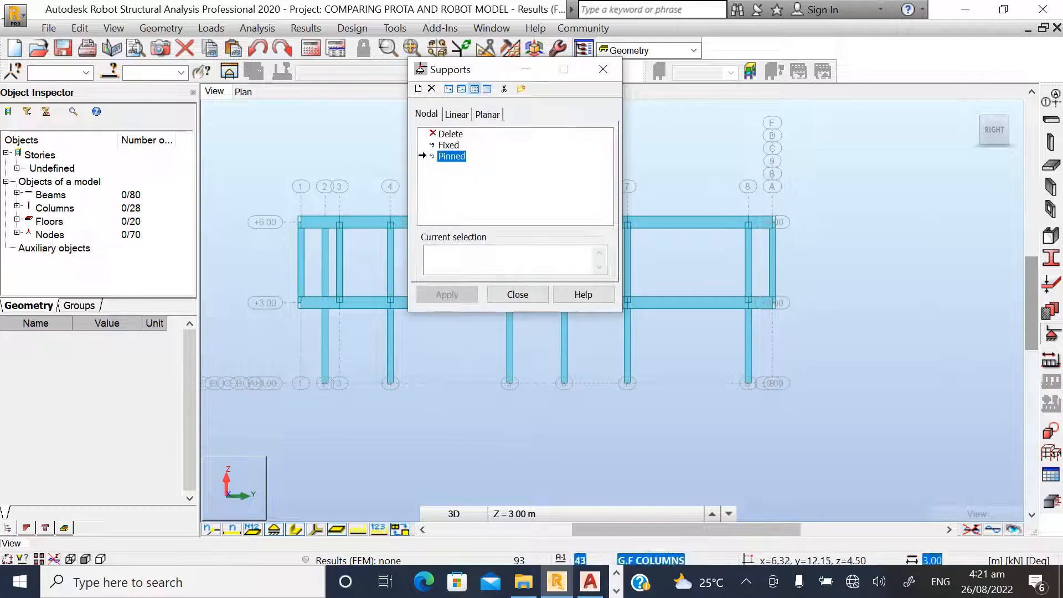
click(445, 145)
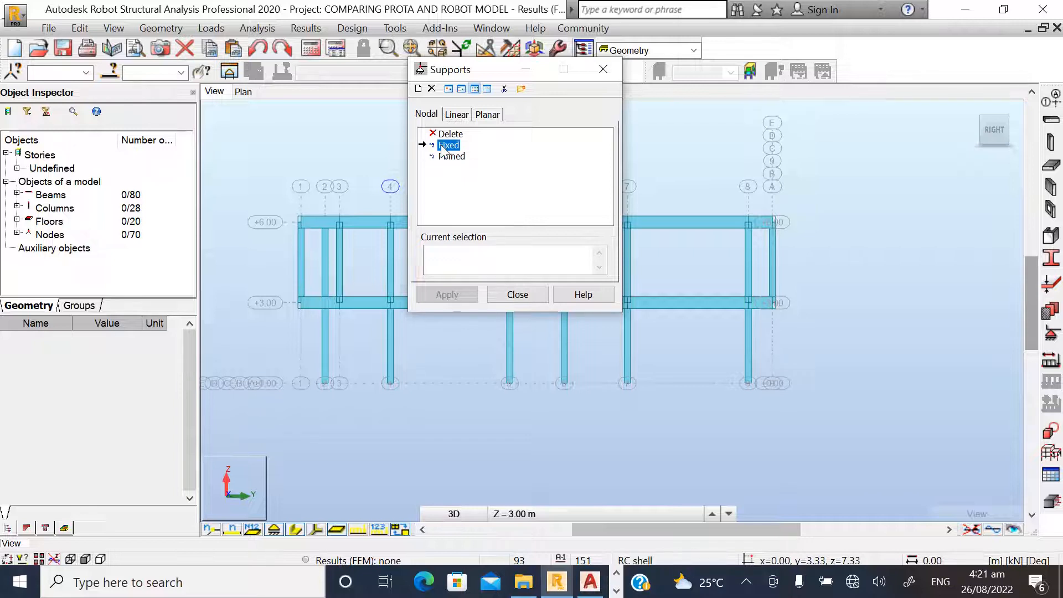
click(446, 252)
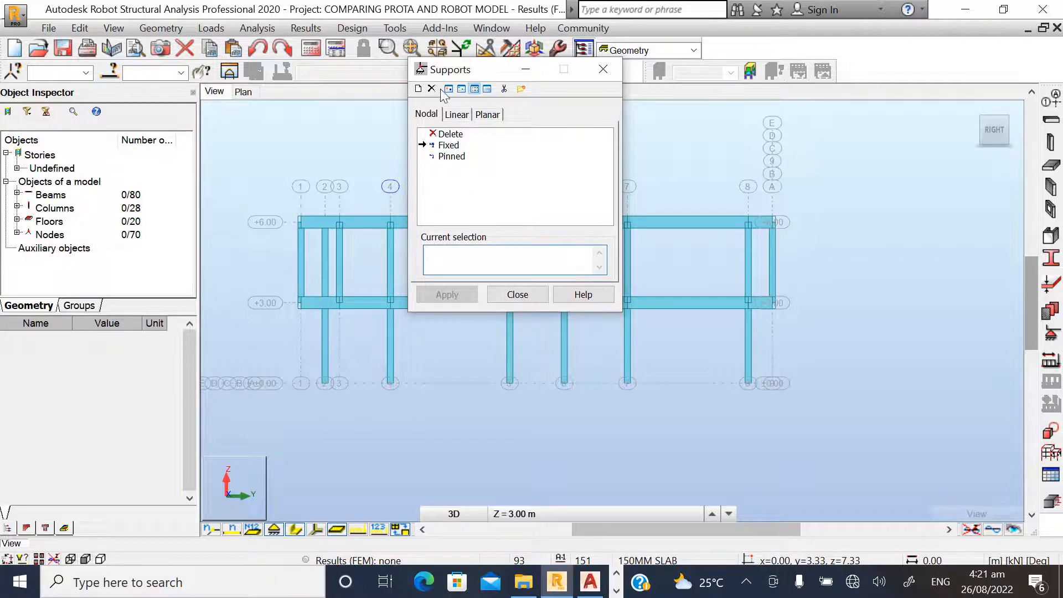
drag(476, 69, 892, 137)
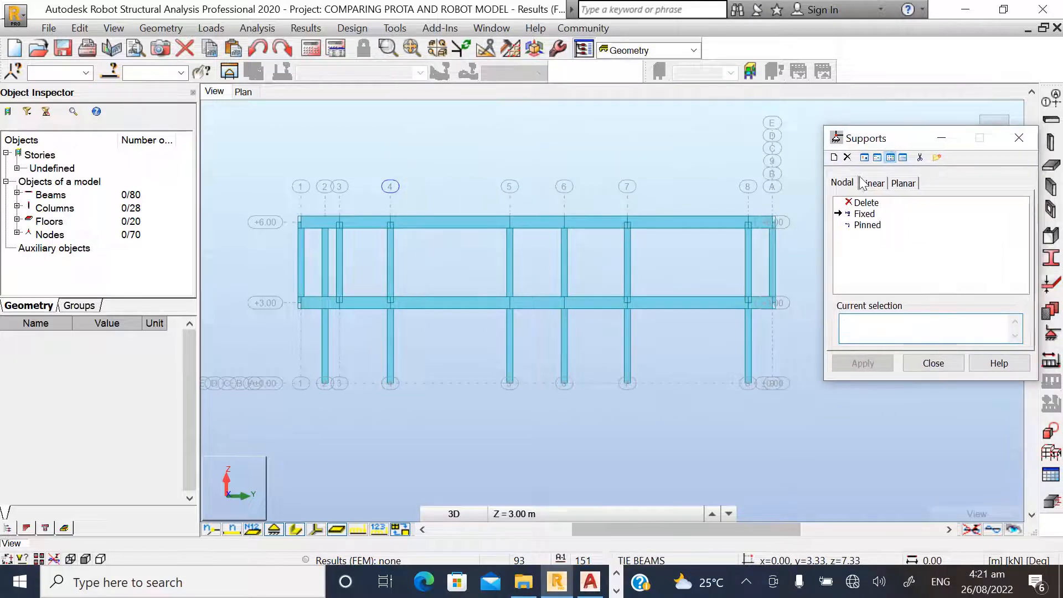
drag(766, 402, 314, 361)
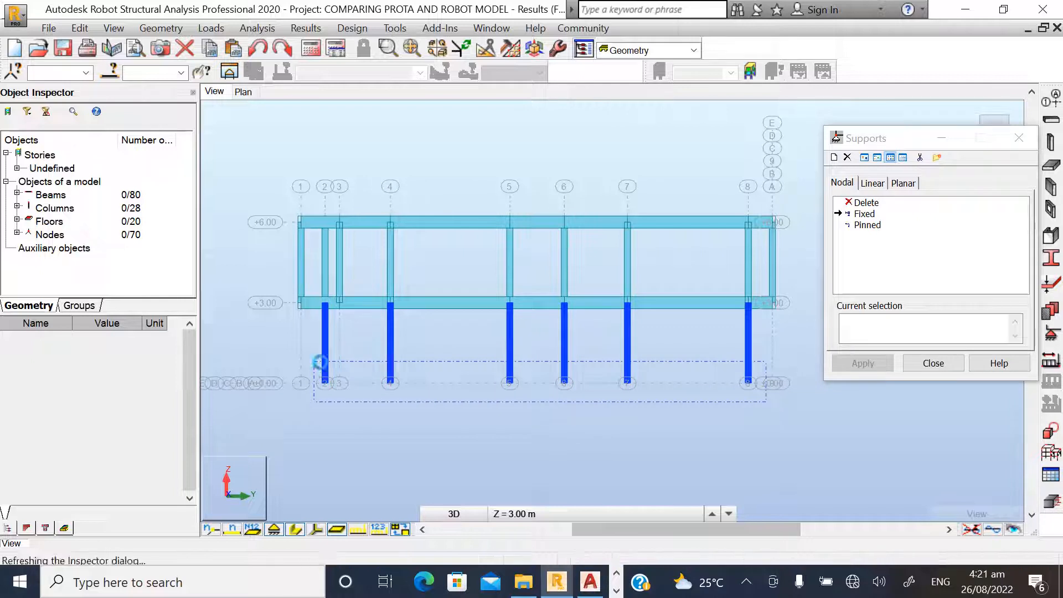
click(848, 322)
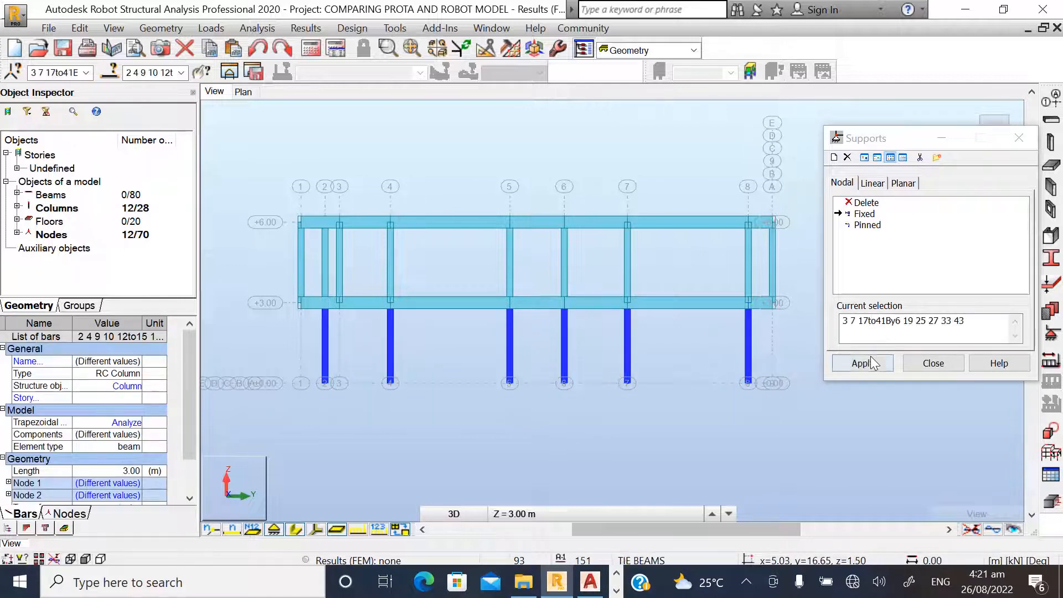
click(854, 366)
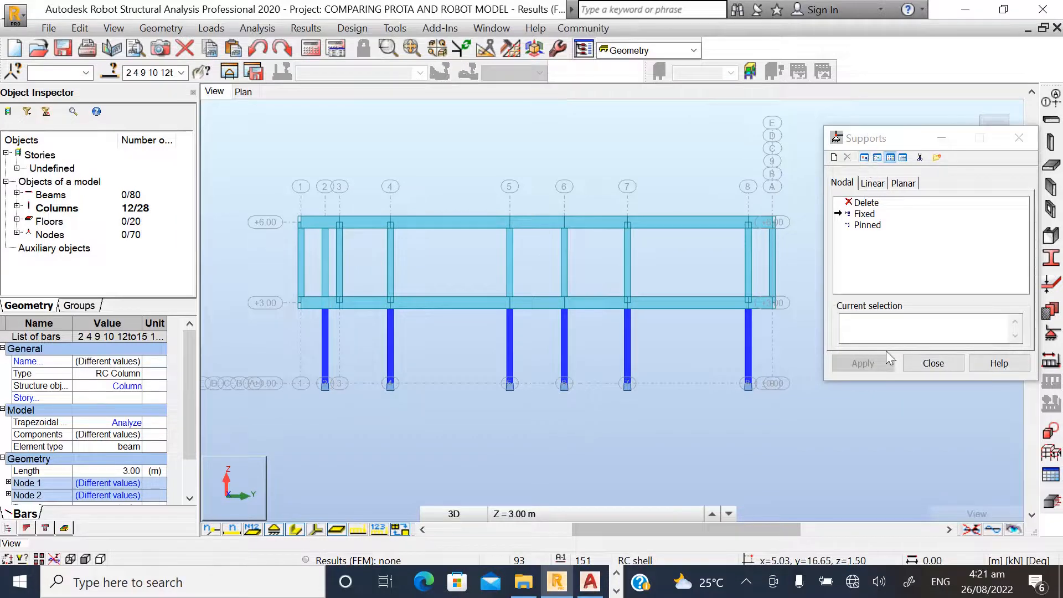
click(933, 363)
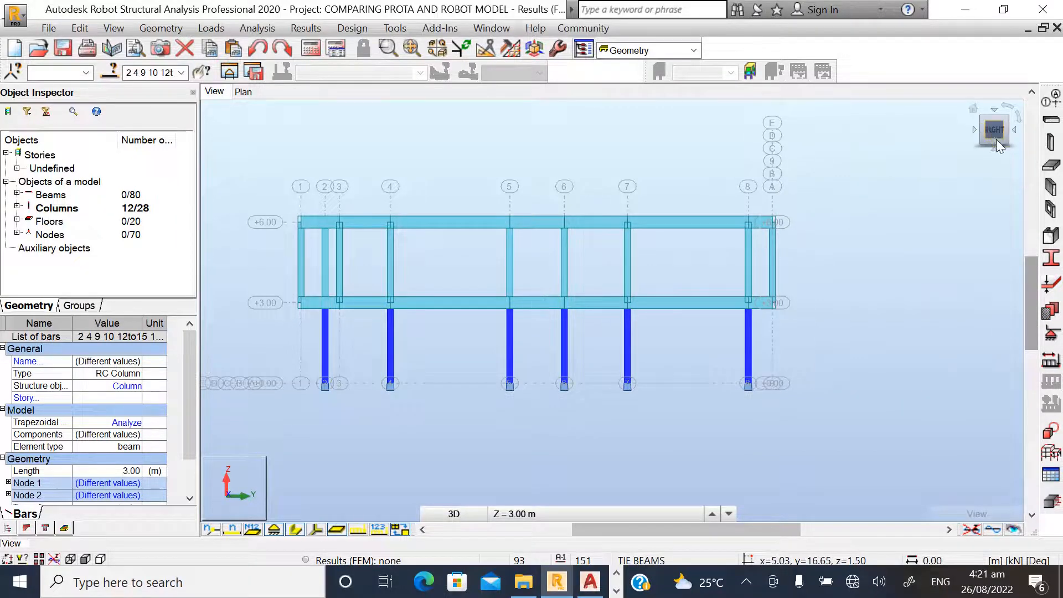
drag(995, 138, 1030, 155)
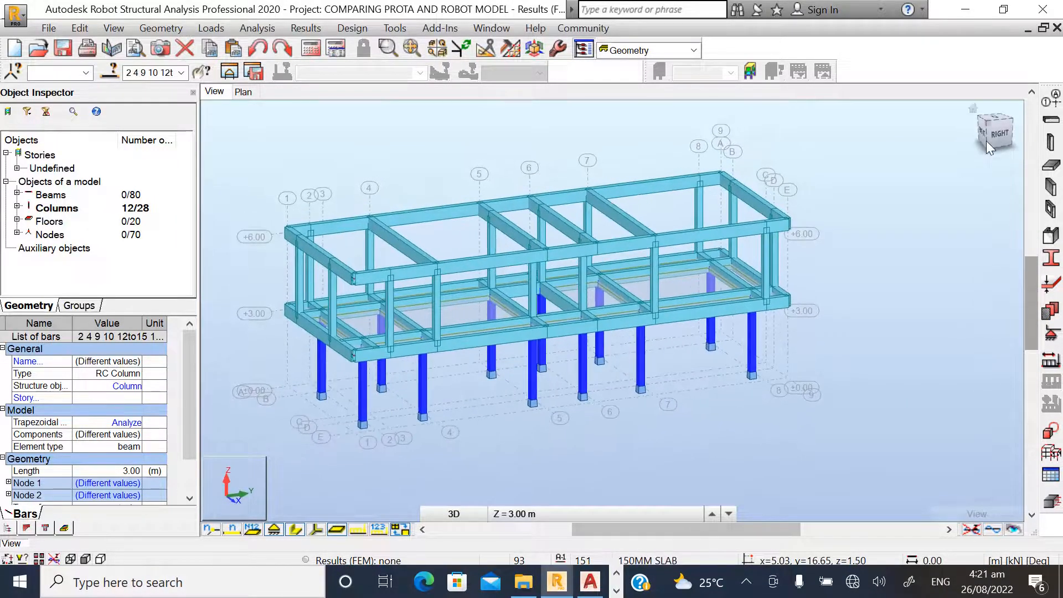
key(Escape)
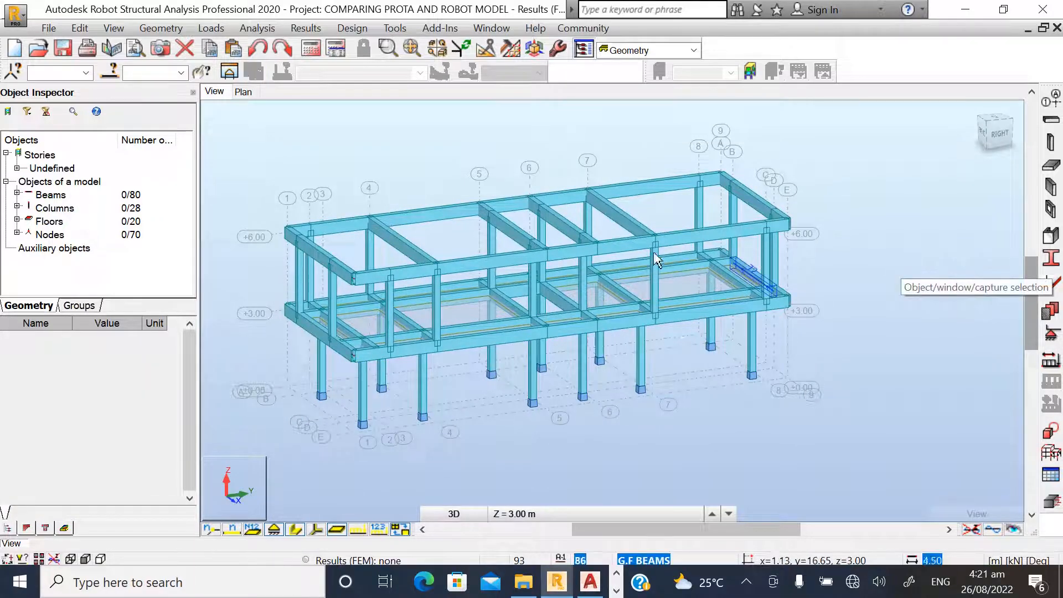
- Switch to the Loads layout and turn off the display of the member section shapes in the 3D model
scroll(614, 216, down, 1)
scroll(419, 365, up, 1)
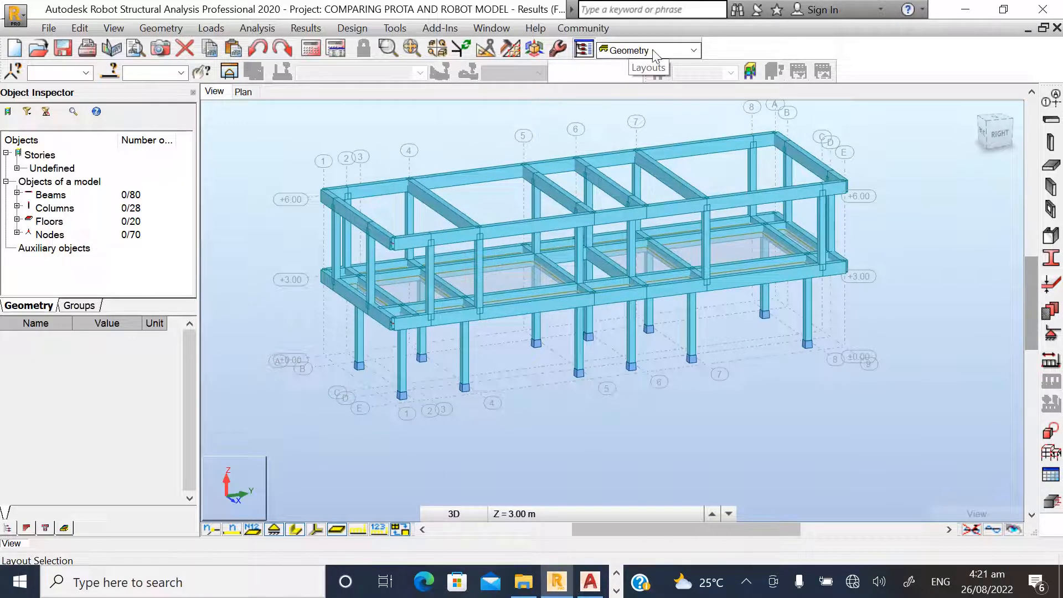
click(693, 52)
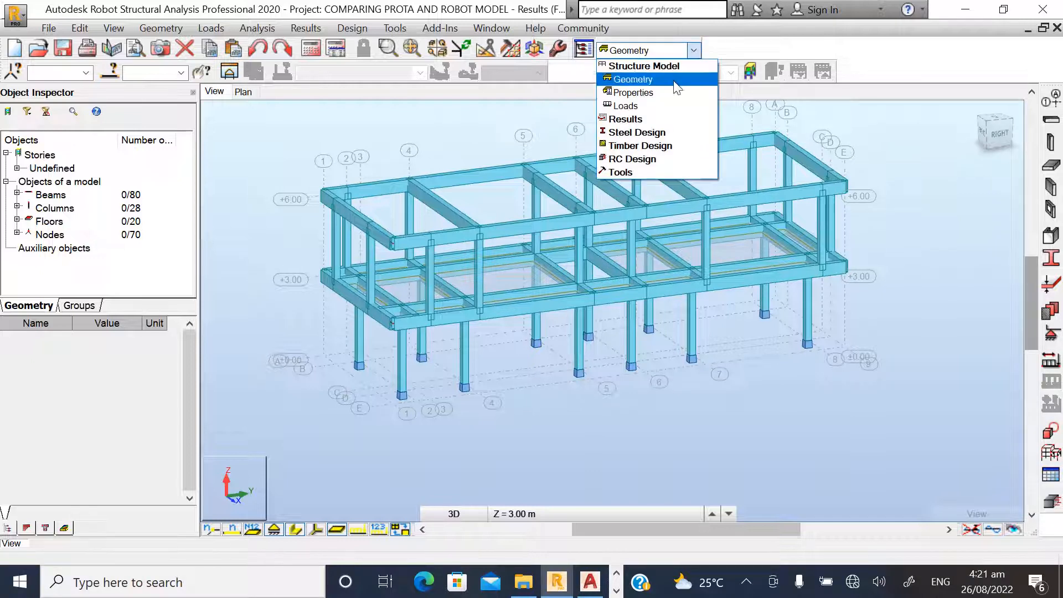
click(633, 108)
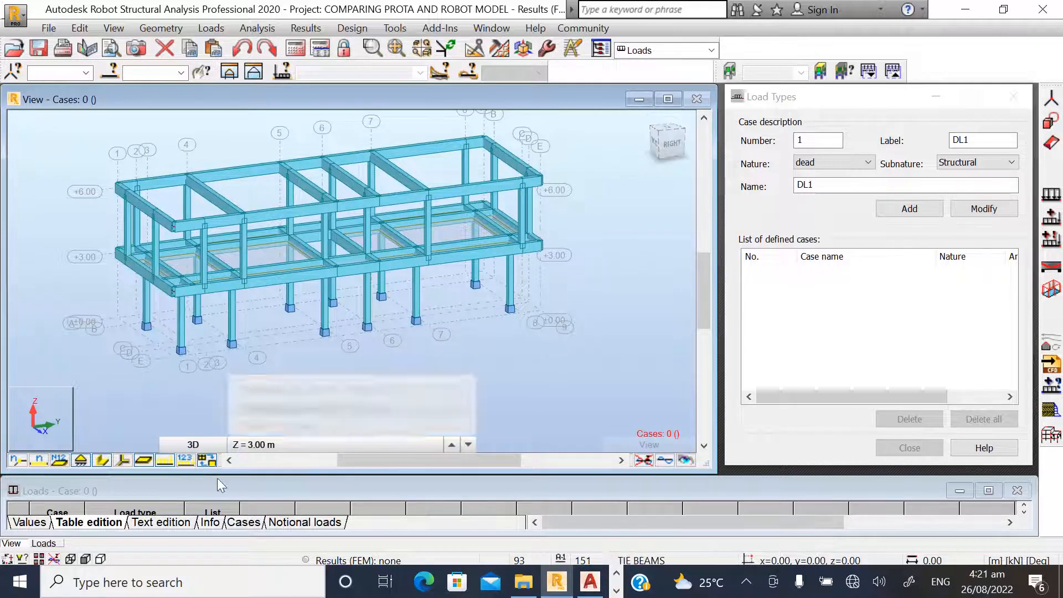
click(122, 461)
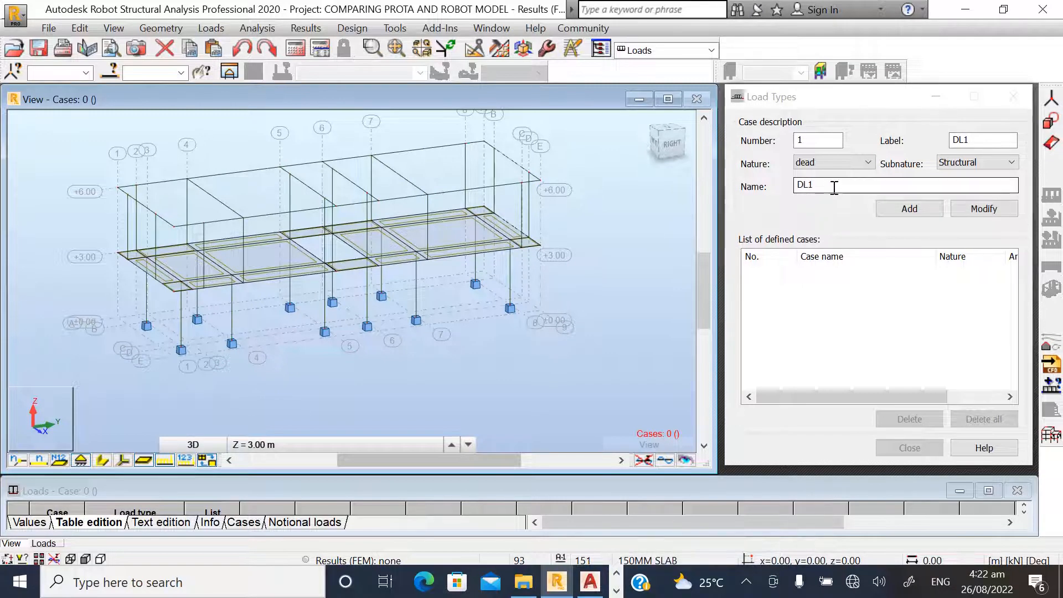
- Define two dead load cases with structural subnature, named DL1 and DL2
click(834, 188)
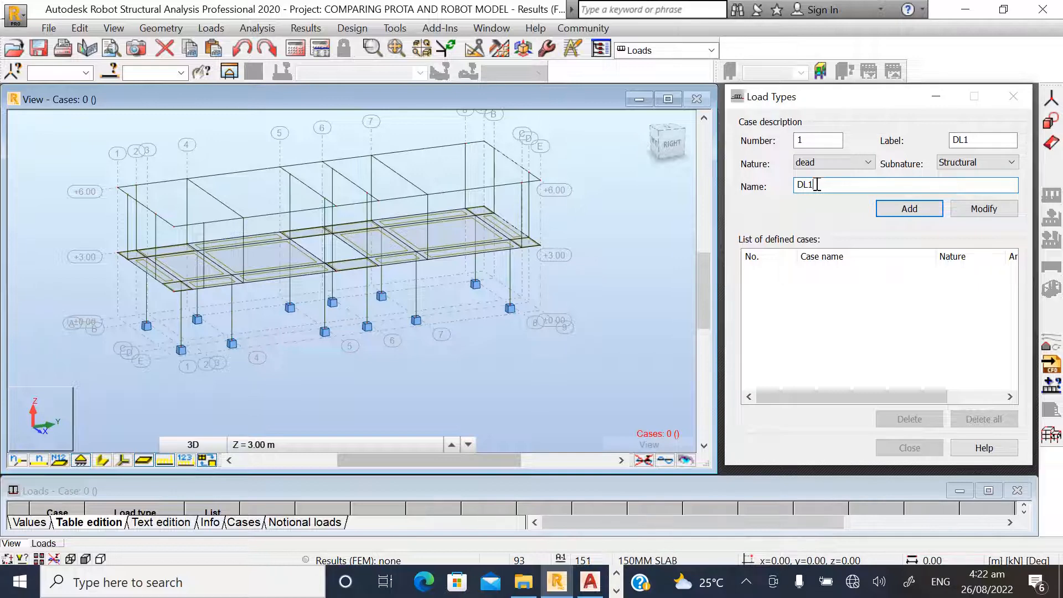
click(906, 210)
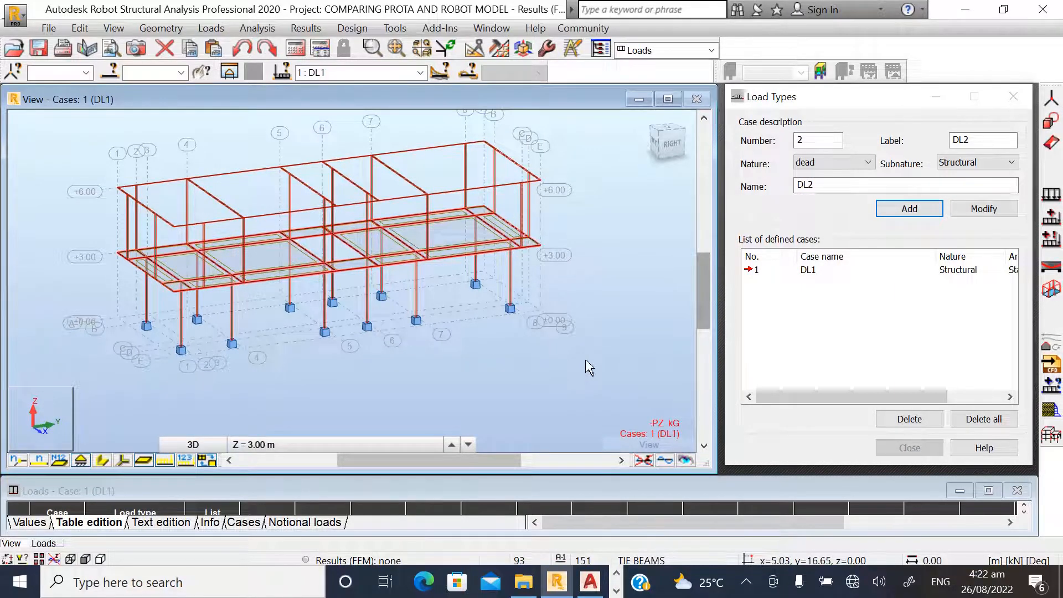
click(857, 164)
click(848, 175)
click(903, 209)
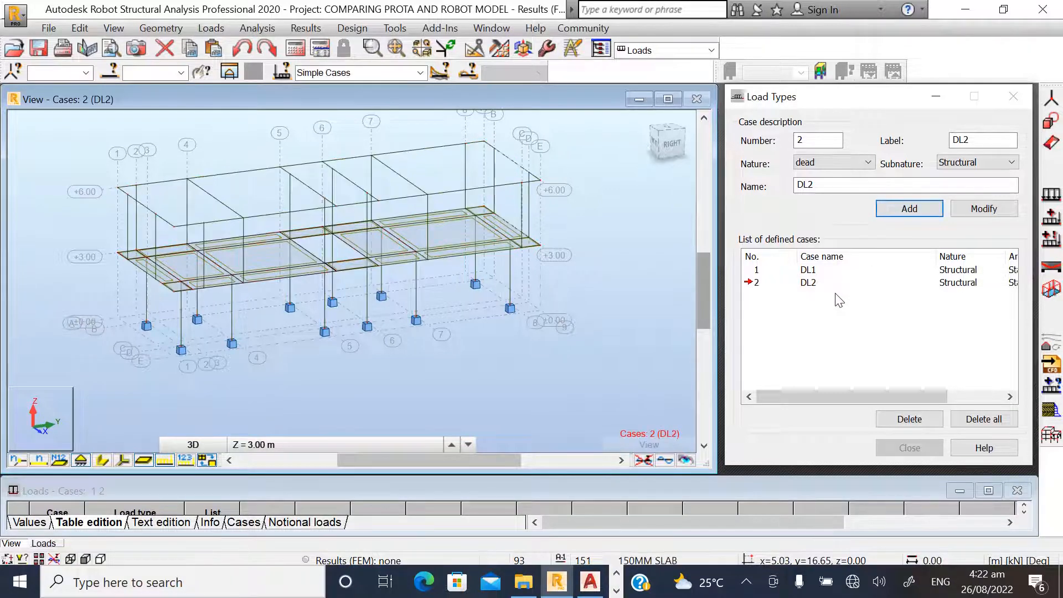
- Define a live load case LL1 with subnature Category A and a wind load case WIND1
click(864, 164)
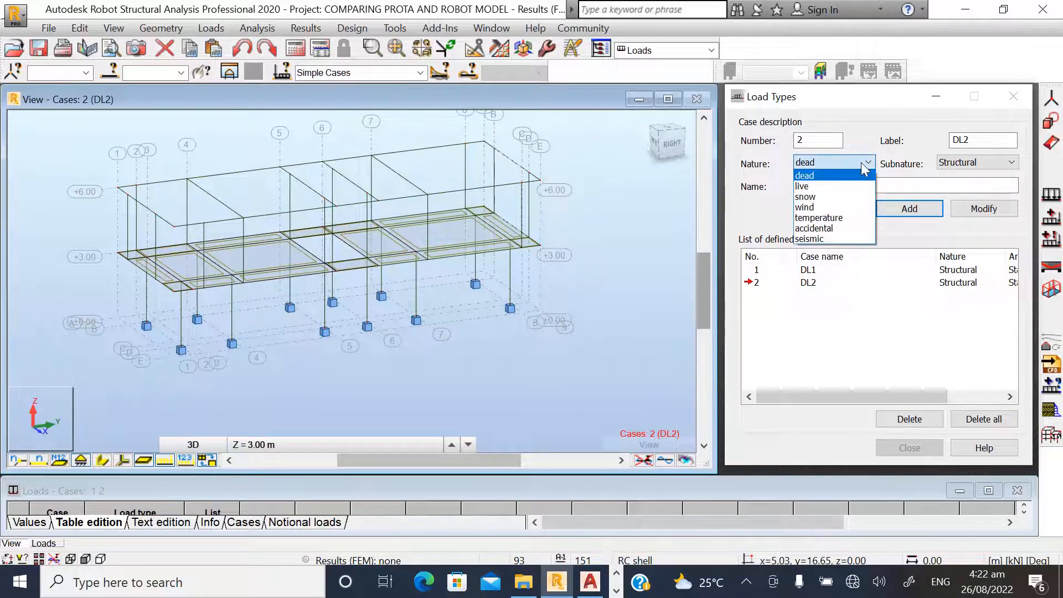
click(815, 187)
click(909, 211)
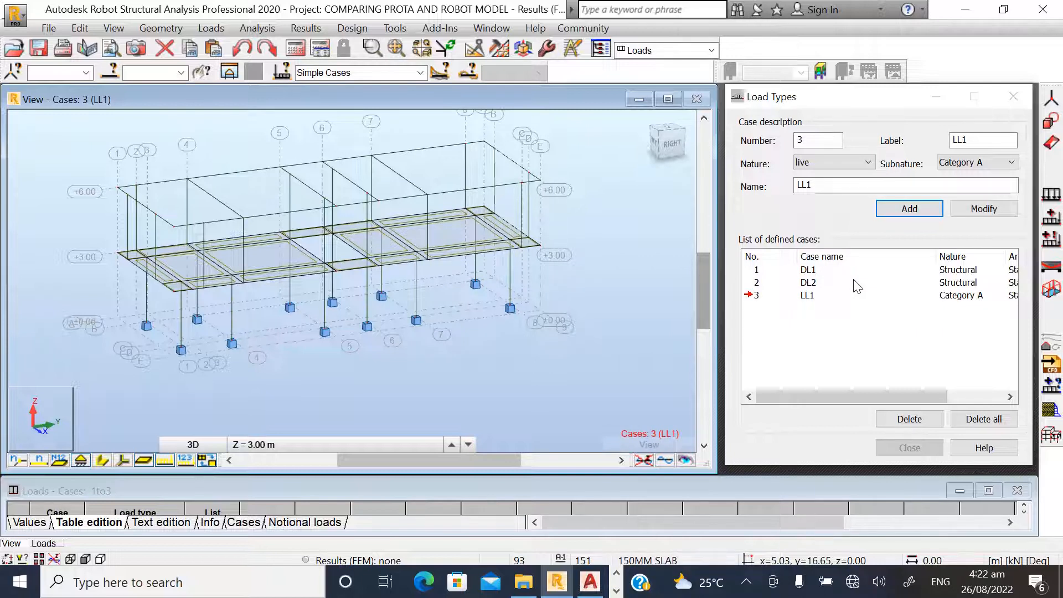
click(853, 164)
click(810, 208)
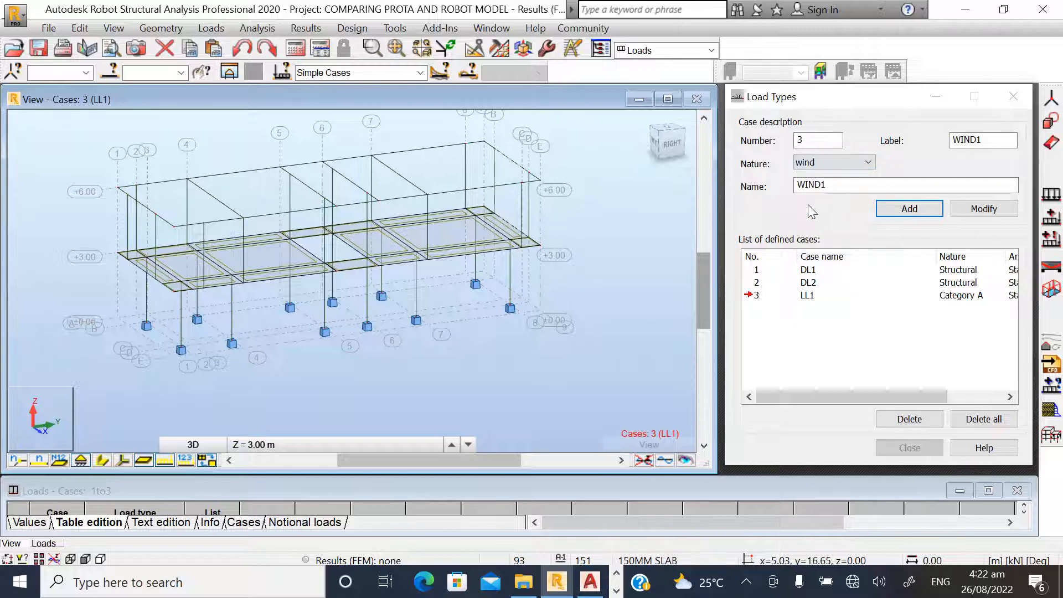
click(890, 211)
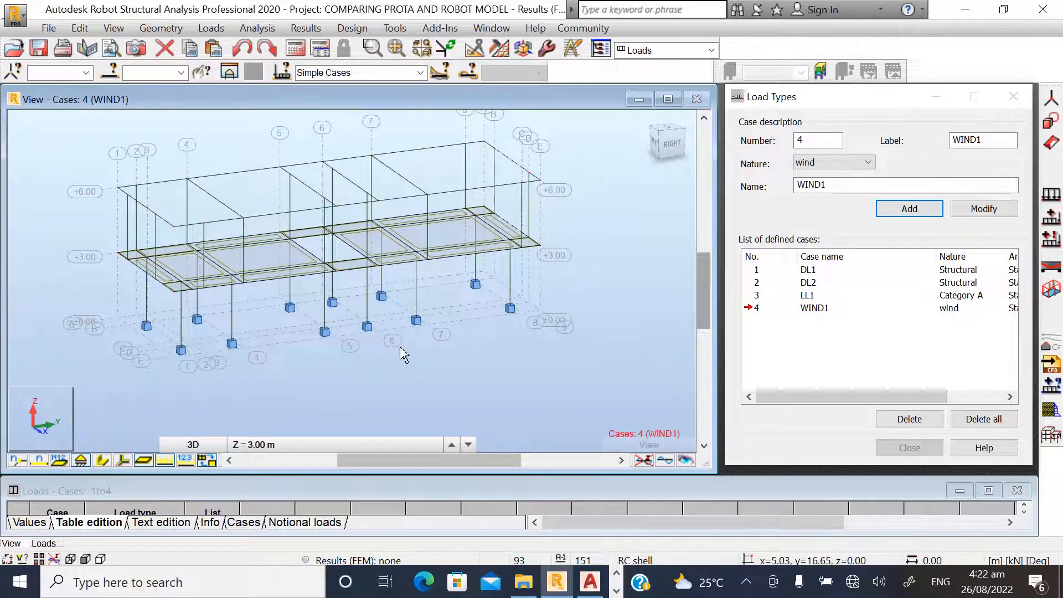
- Maximize the 3D model view and display the member section shapes, keeping the load types dialog beside the model
scroll(529, 257, down, 2)
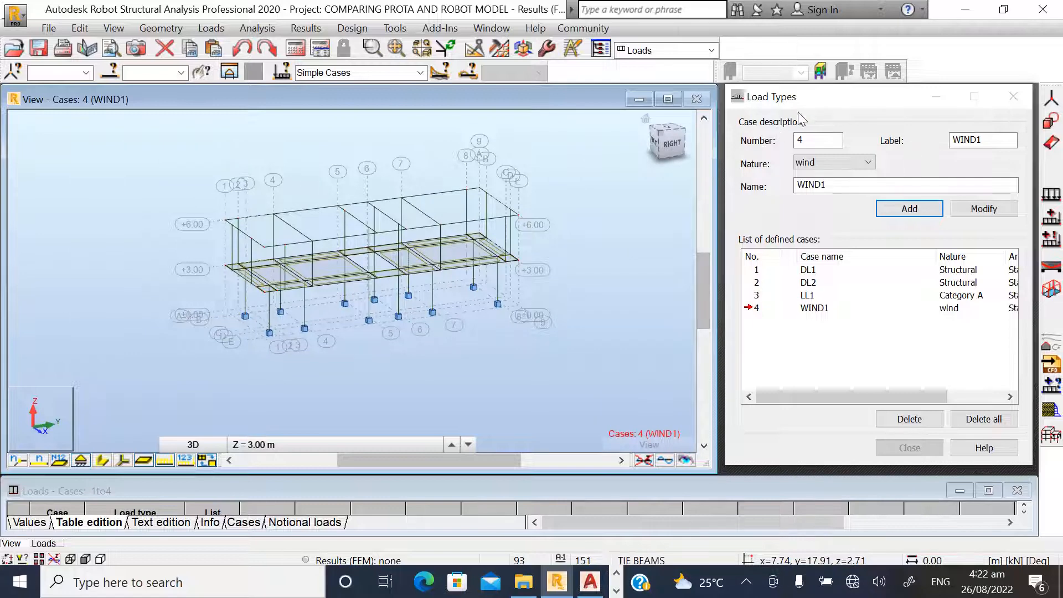
drag(816, 97, 831, 119)
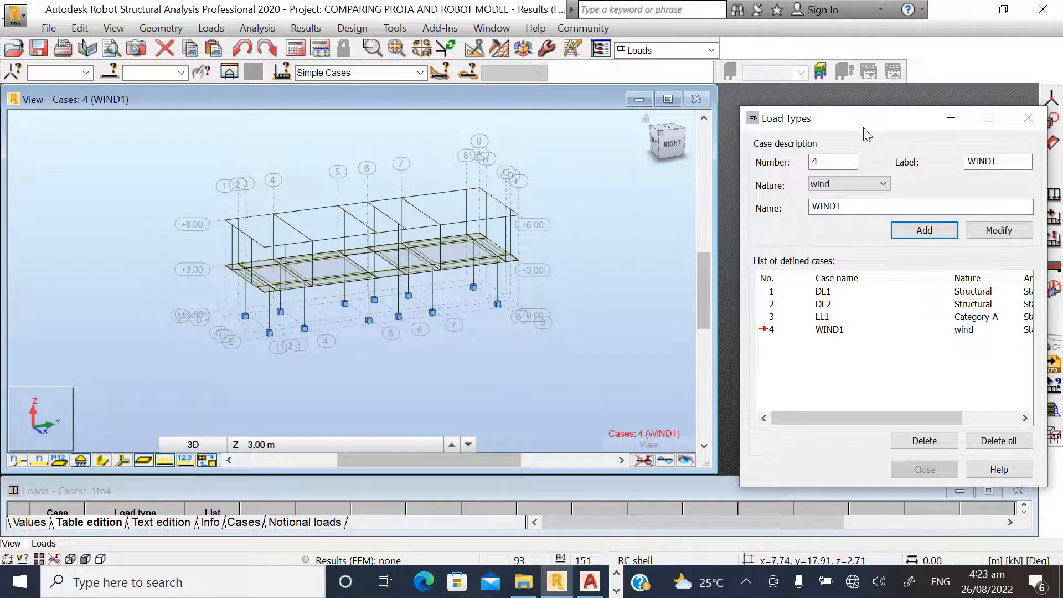
drag(865, 128, 427, 238)
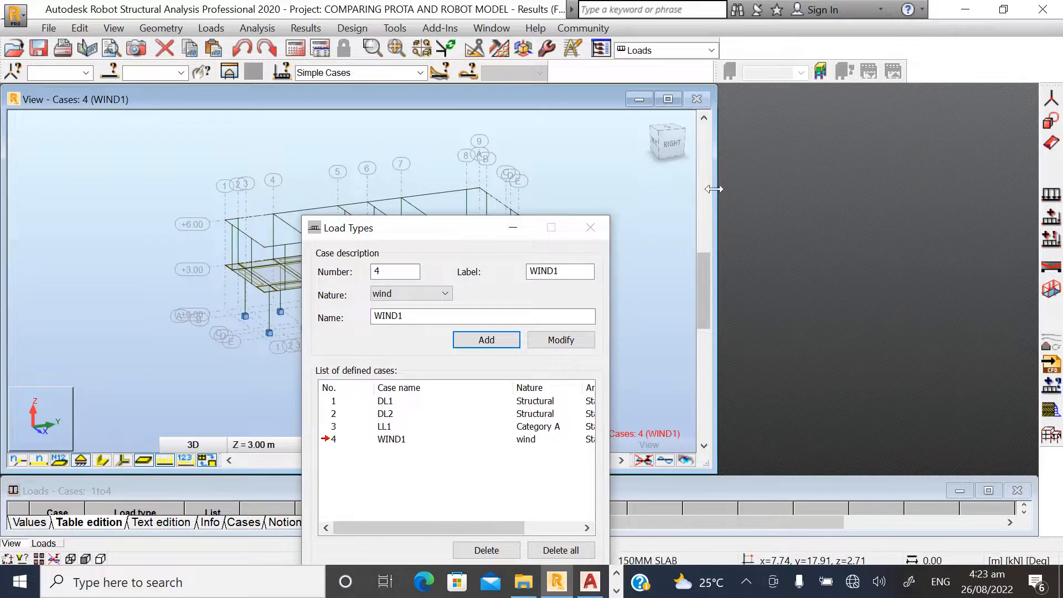
click(667, 100)
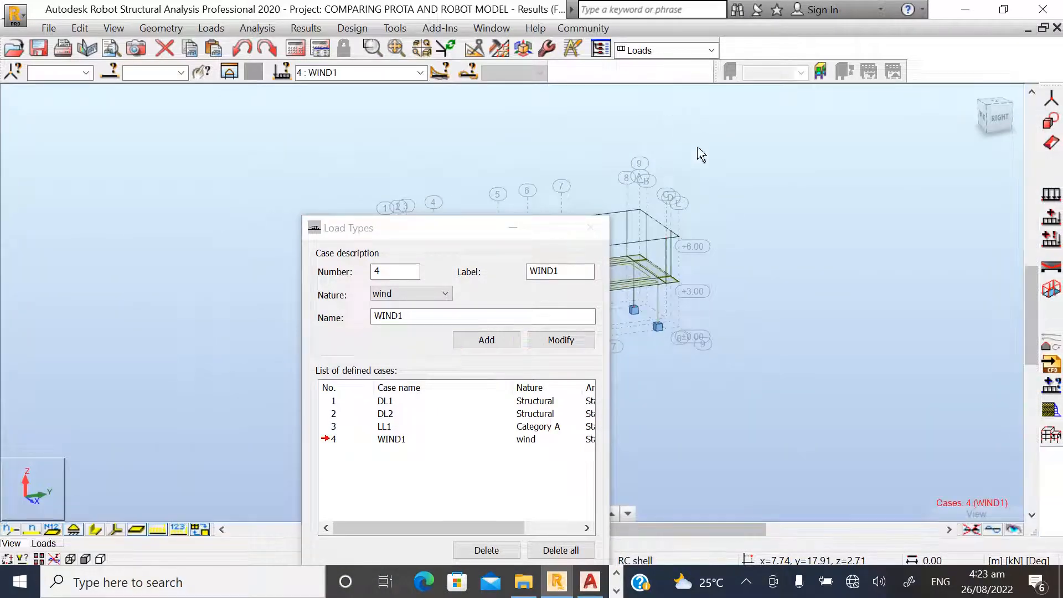
drag(459, 228, 816, 153)
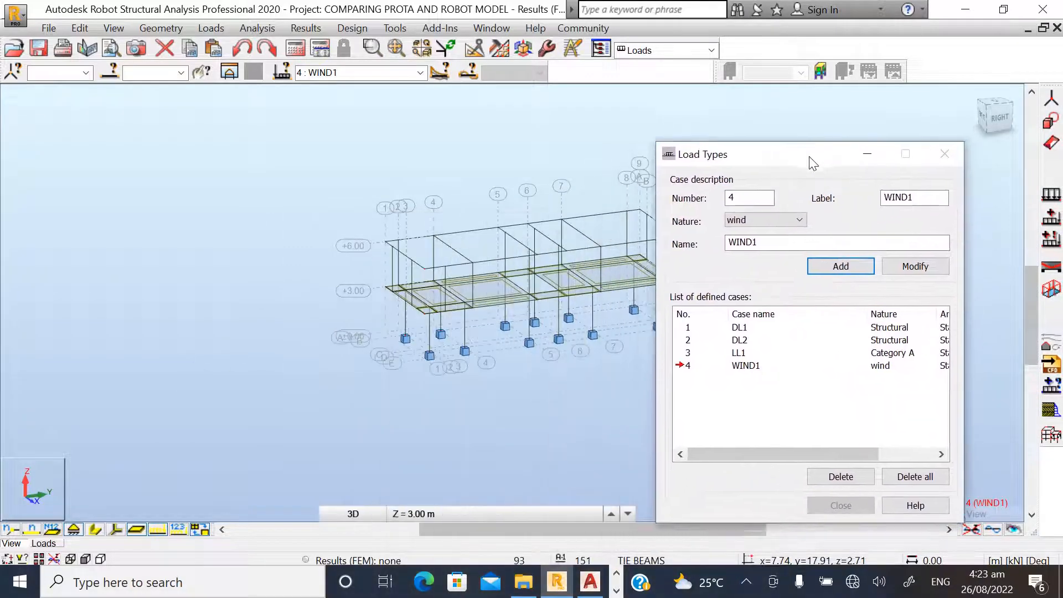
scroll(355, 281, up, 5)
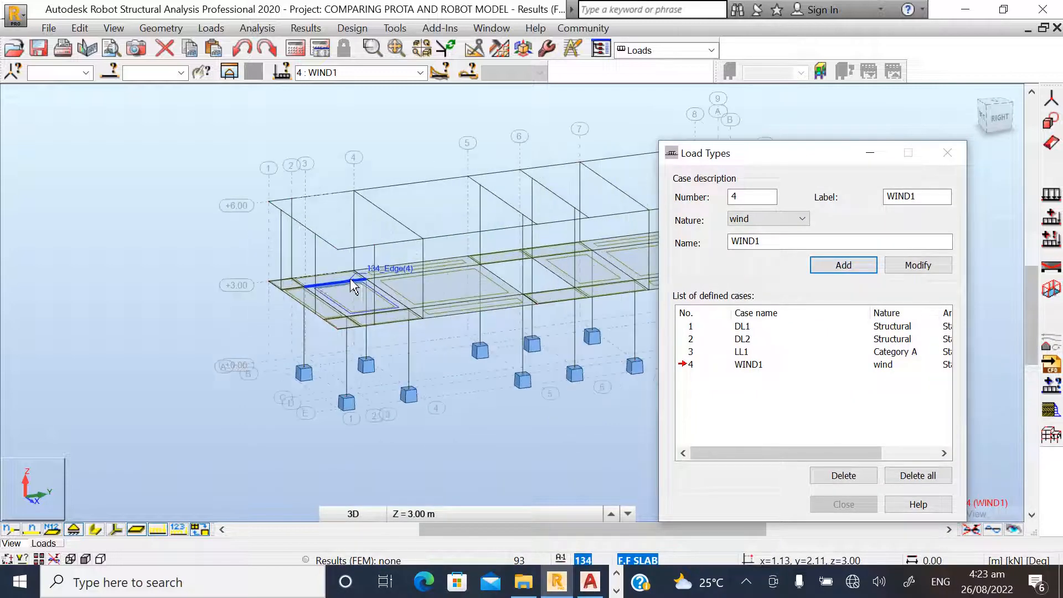
scroll(272, 285, down, 1)
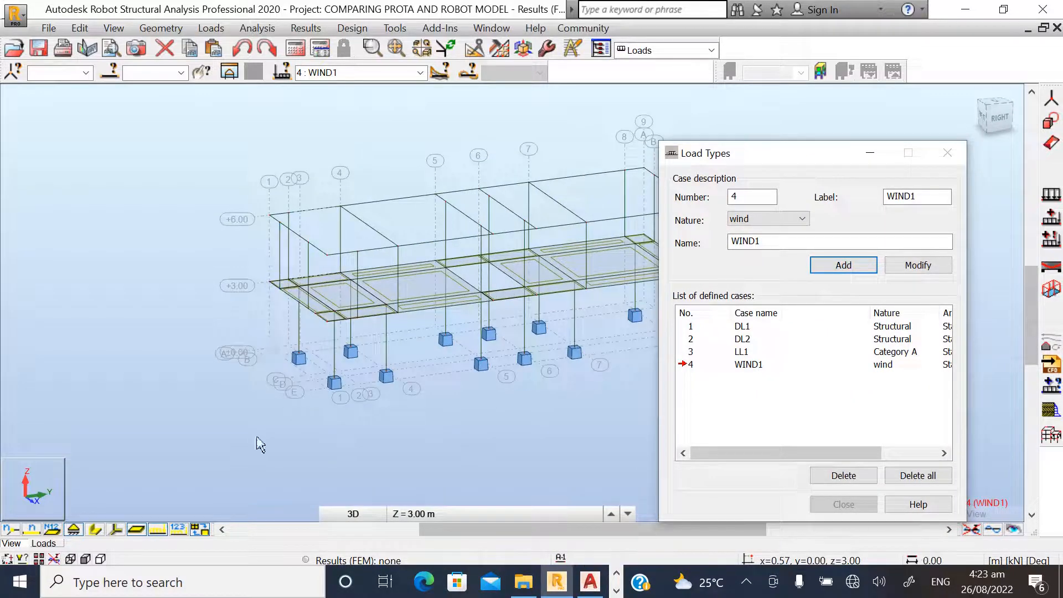
click(94, 530)
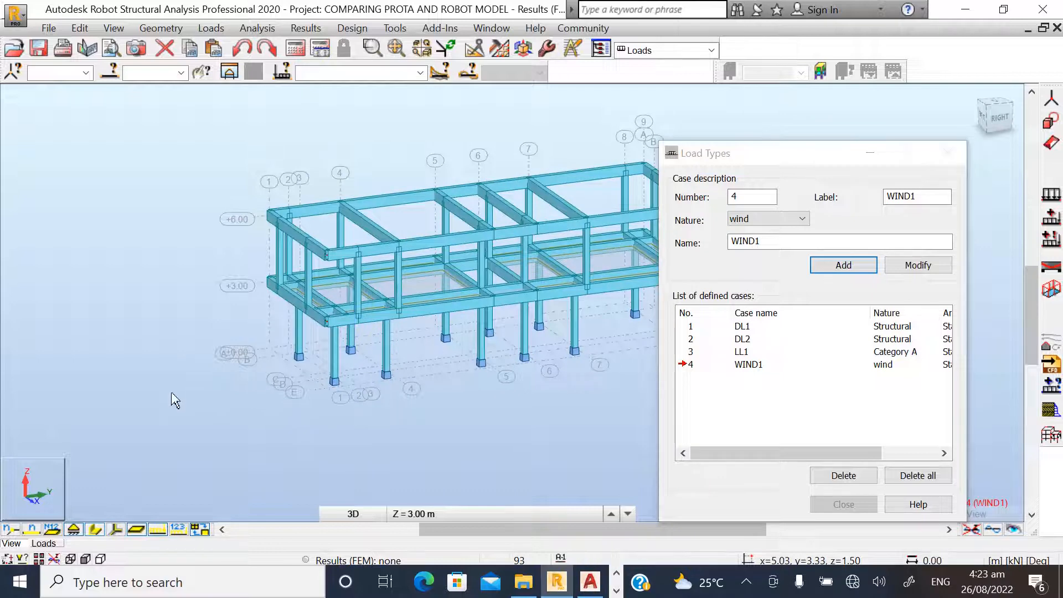
scroll(172, 396, down, 1)
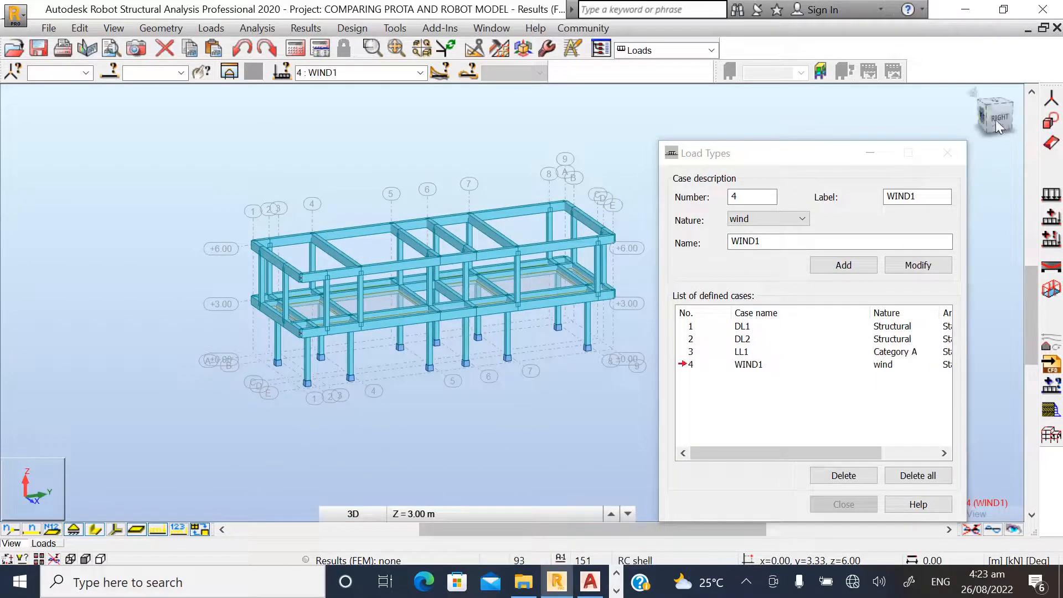
drag(1006, 120, 1018, 139)
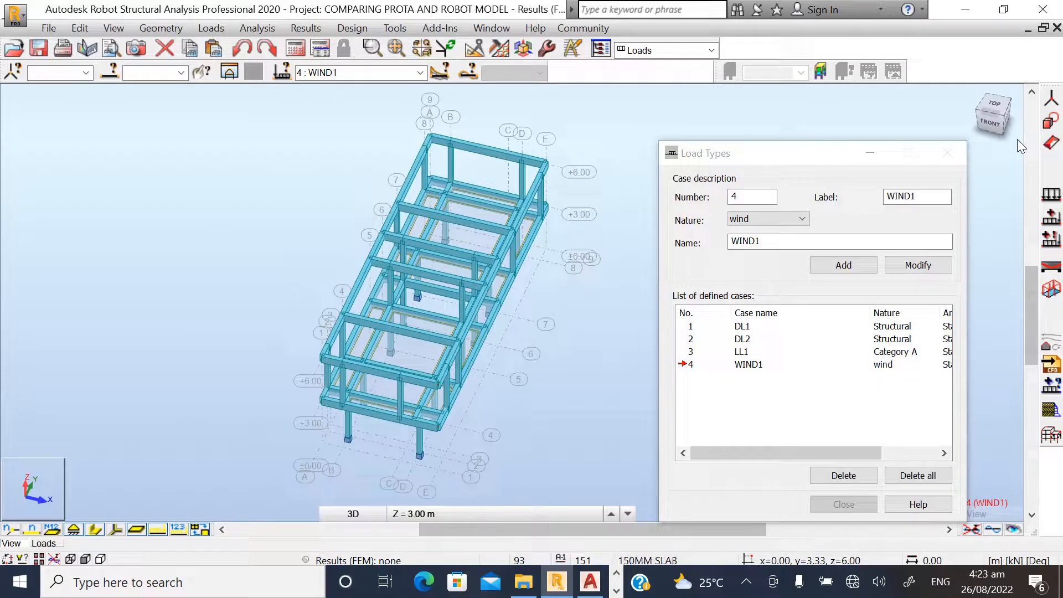
- Switch to AutoCAD and examine the slab panel layout and labels around Beams 1 and 2 in the GA drawing
click(590, 583)
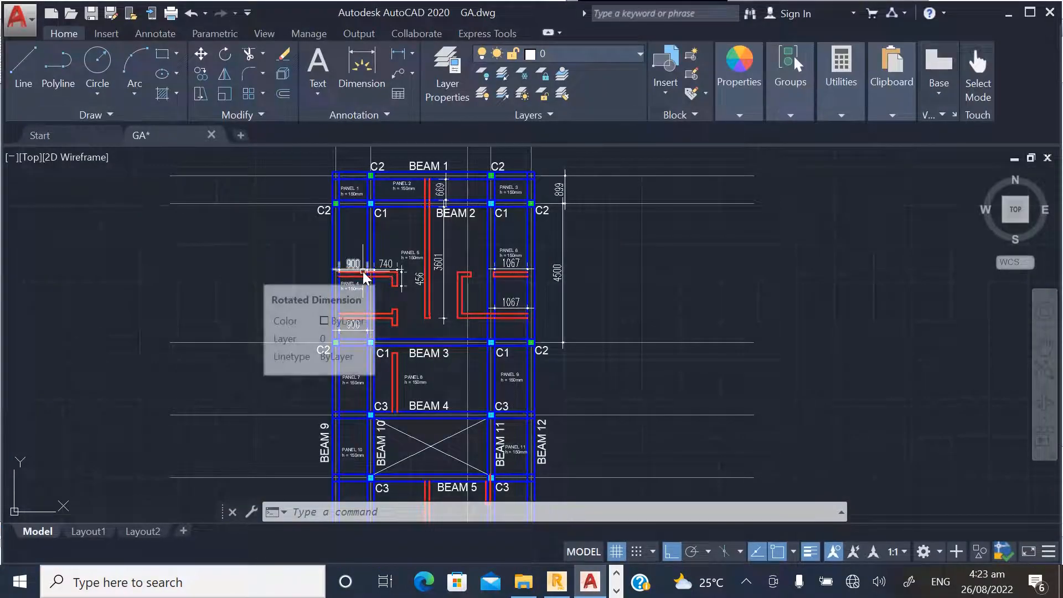
scroll(400, 386, down, 2)
scroll(382, 247, up, 3)
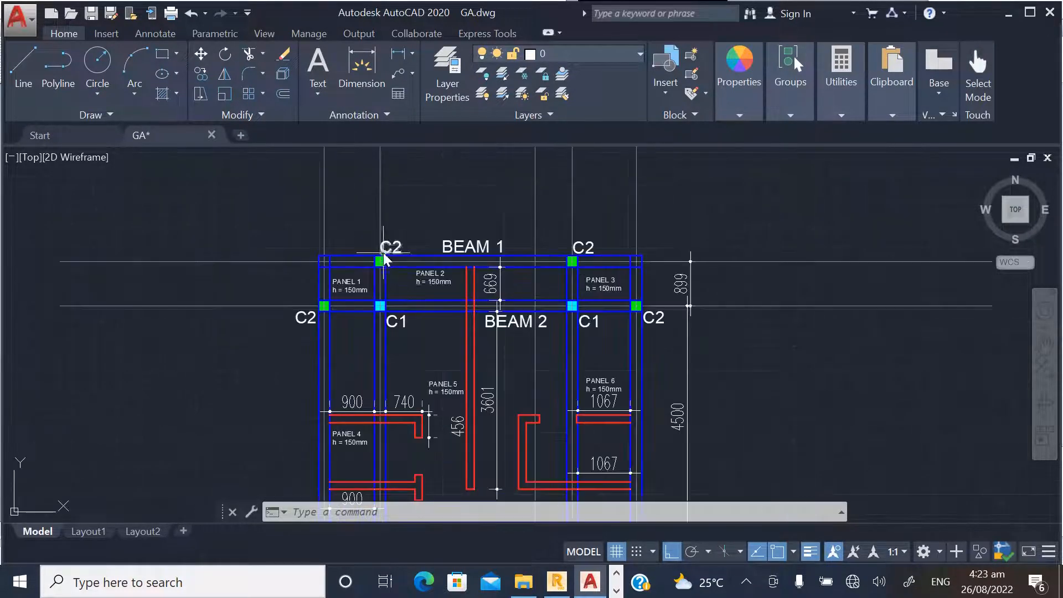
scroll(397, 335, up, 2)
scroll(423, 262, down, 2)
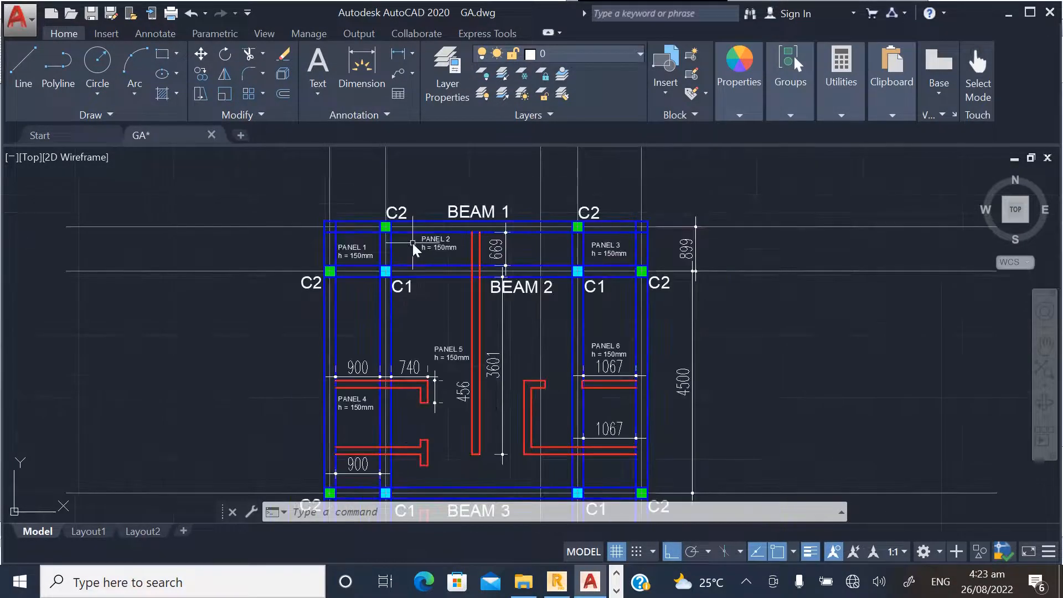
scroll(403, 278, up, 2)
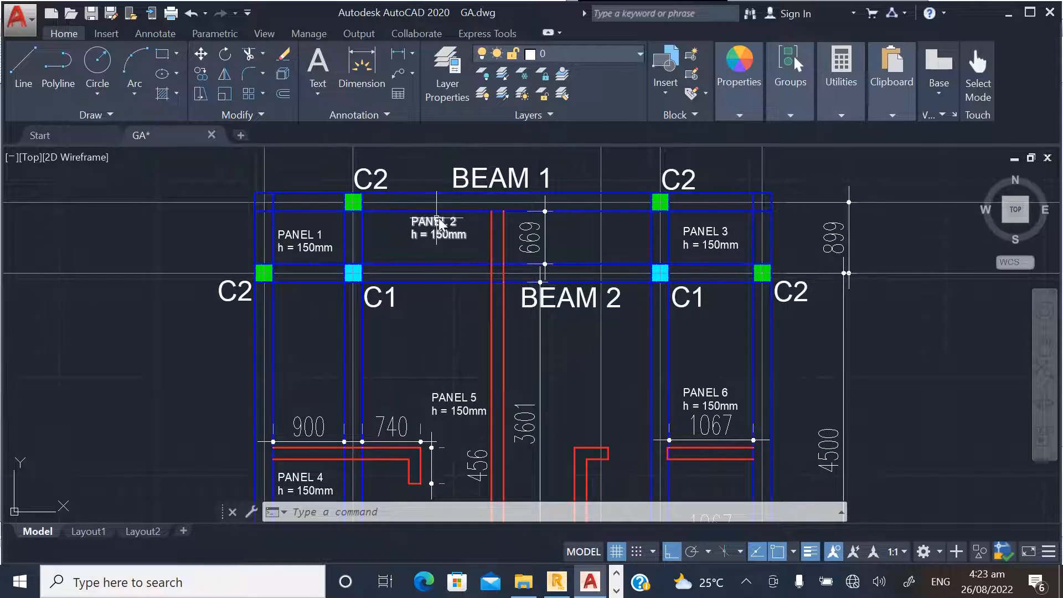
scroll(417, 246, down, 2)
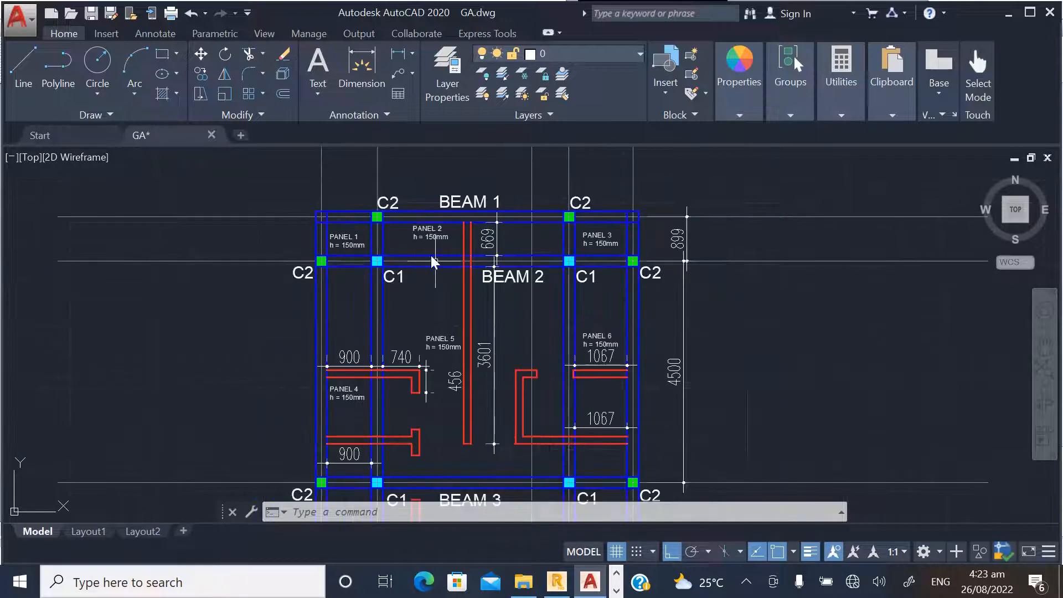
scroll(479, 299, down, 2)
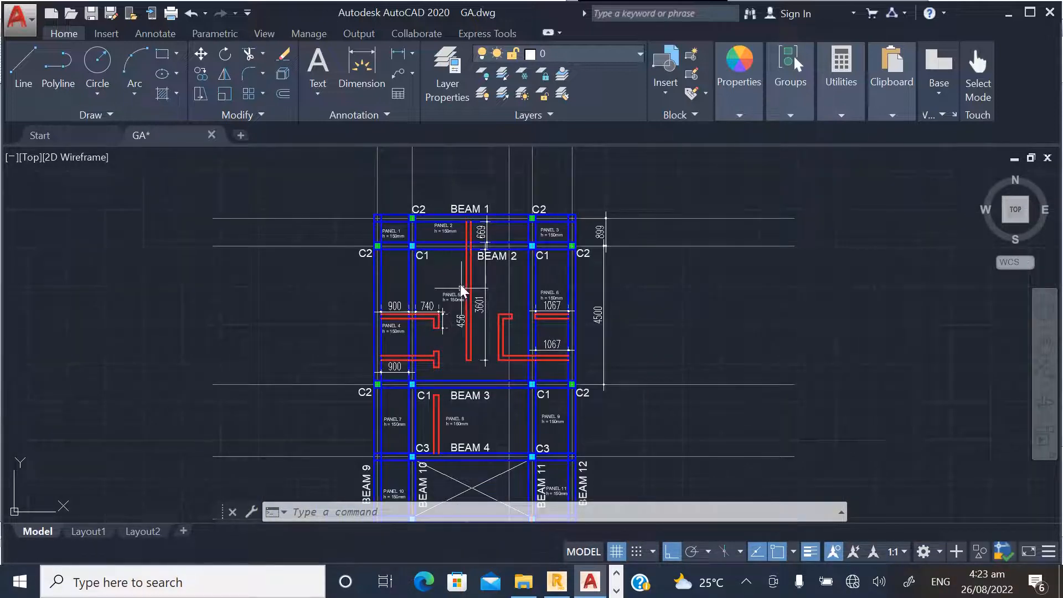
scroll(441, 244, up, 2)
scroll(440, 222, up, 4)
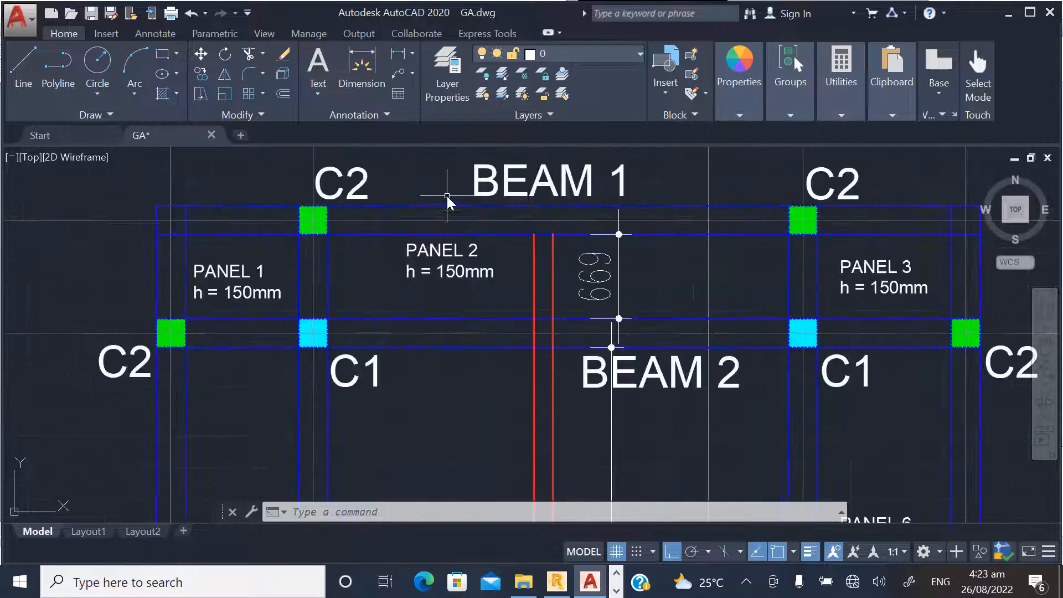
- Back in Robot Structural Analysis, make DL2 the active load case and select the first-floor slab panel corresponding to Panel 2
click(557, 582)
scroll(439, 194, up, 2)
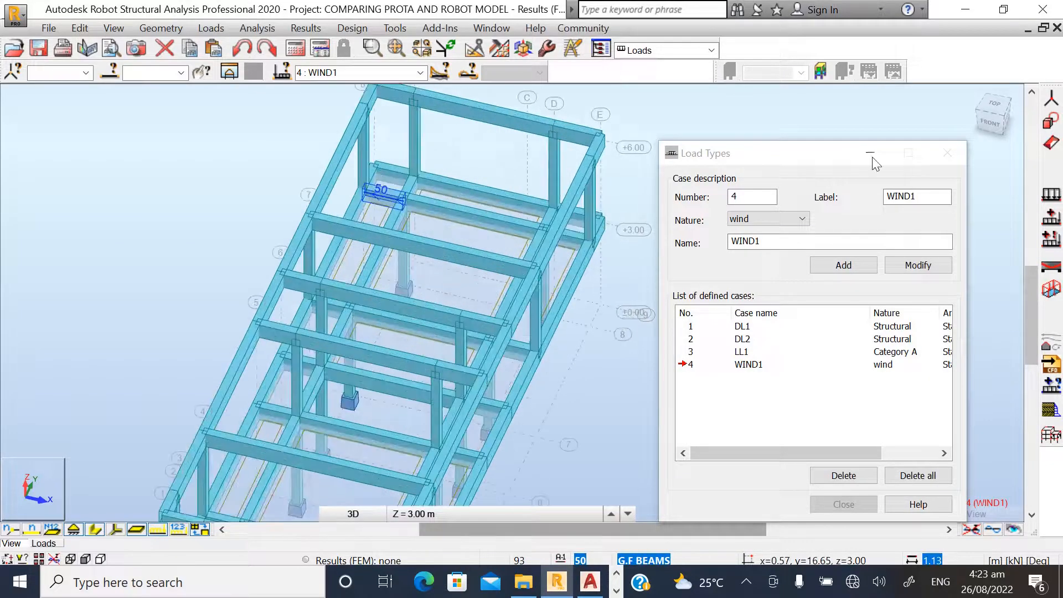
mouse_move(991, 119)
mouse_down()
mouse_move(979, 118)
mouse_move(995, 134)
mouse_move(1007, 122)
mouse_up()
scroll(548, 218, down, 2)
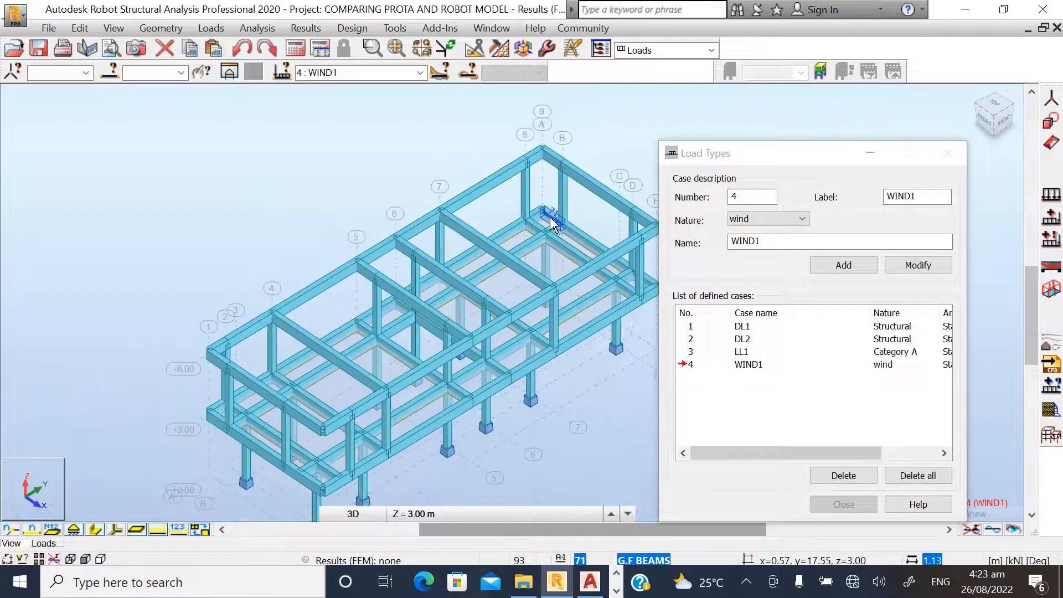
drag(995, 128, 971, 134)
scroll(468, 172, up, 3)
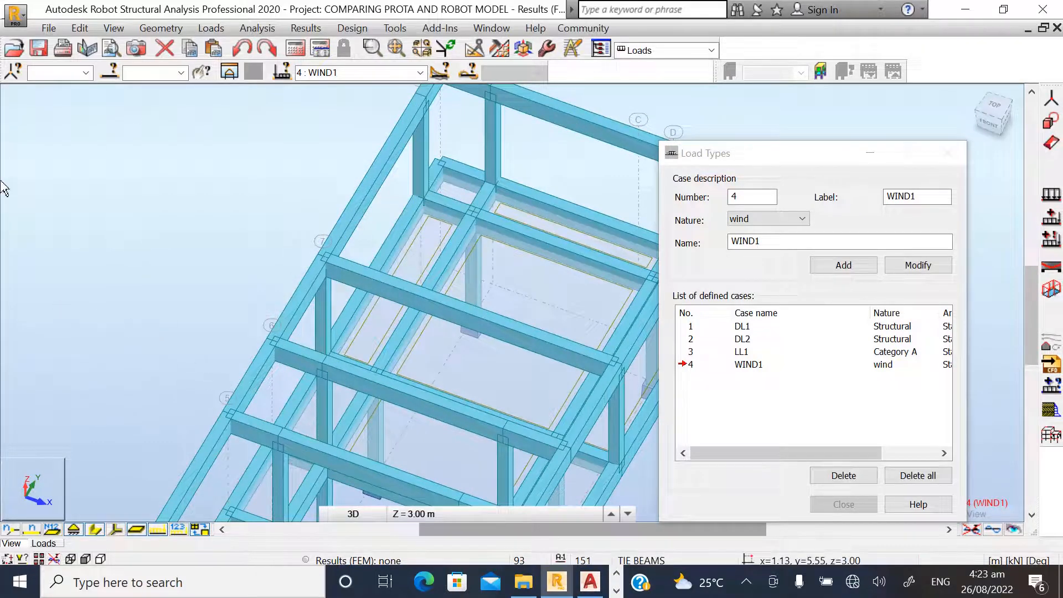
click(406, 73)
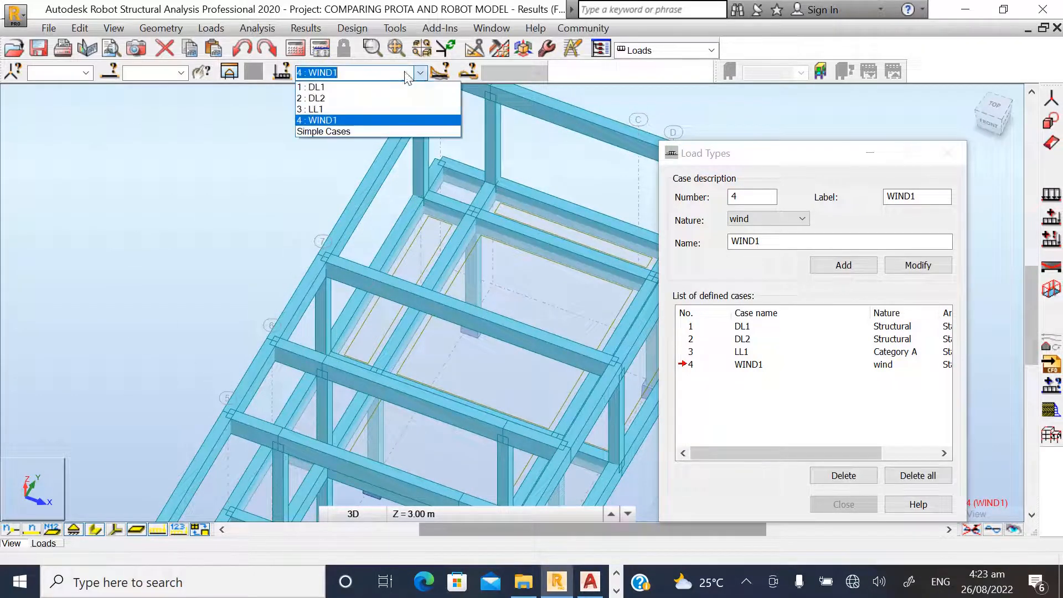
click(322, 98)
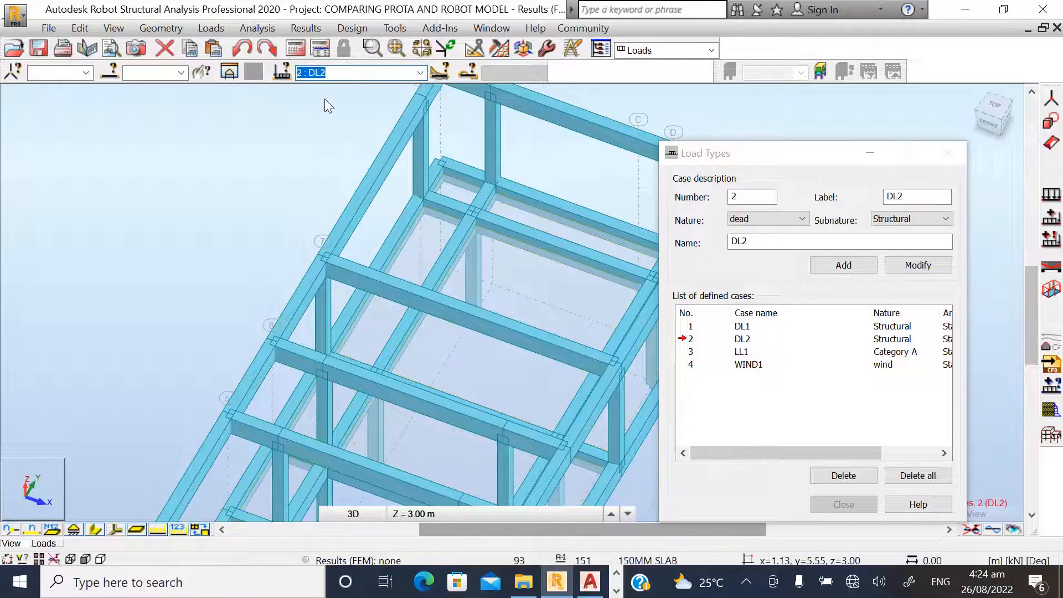
scroll(548, 222, up, 1)
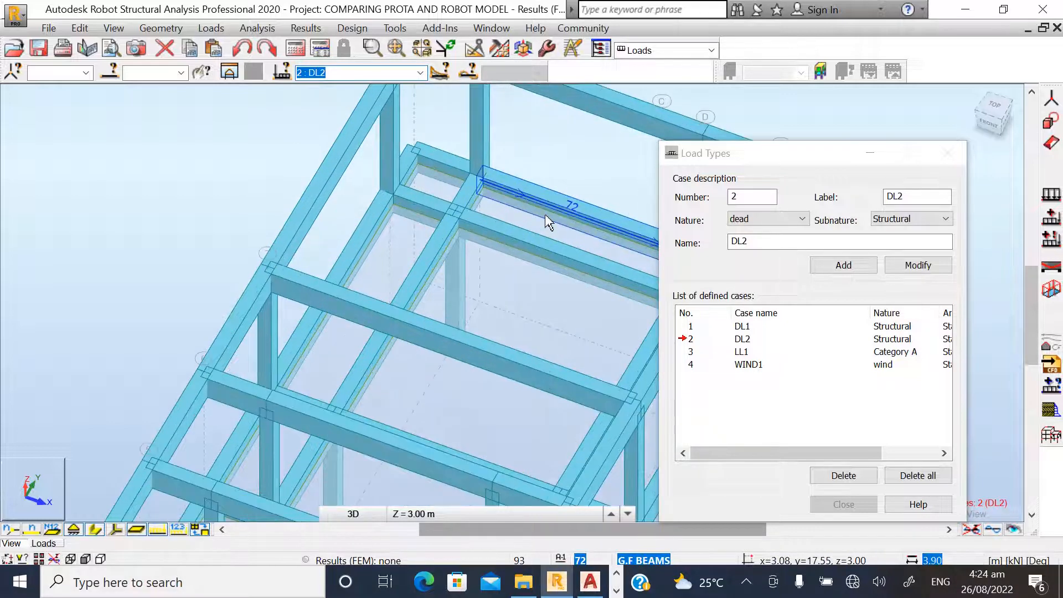
click(555, 227)
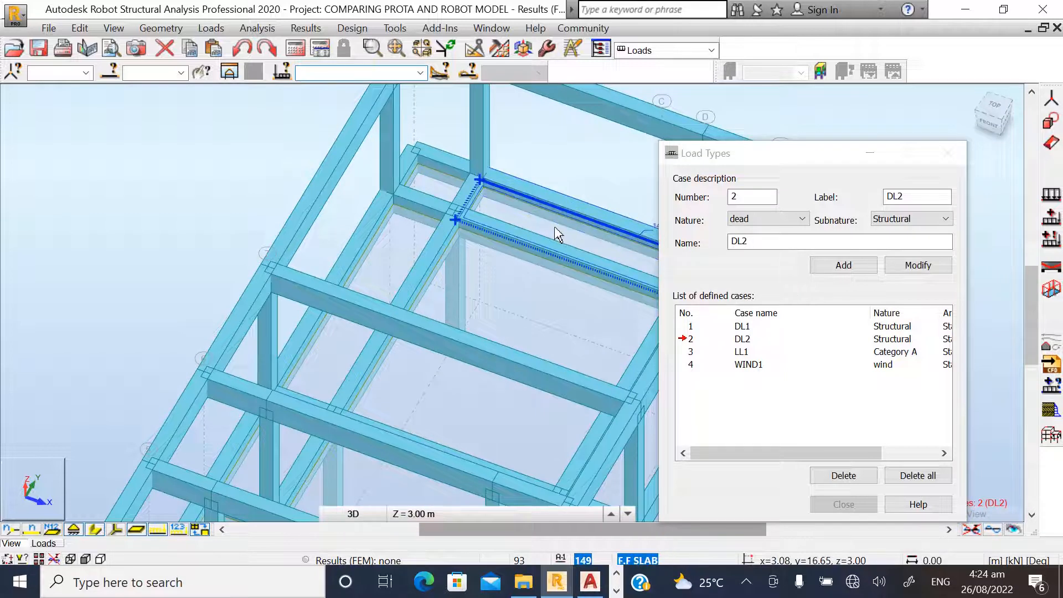
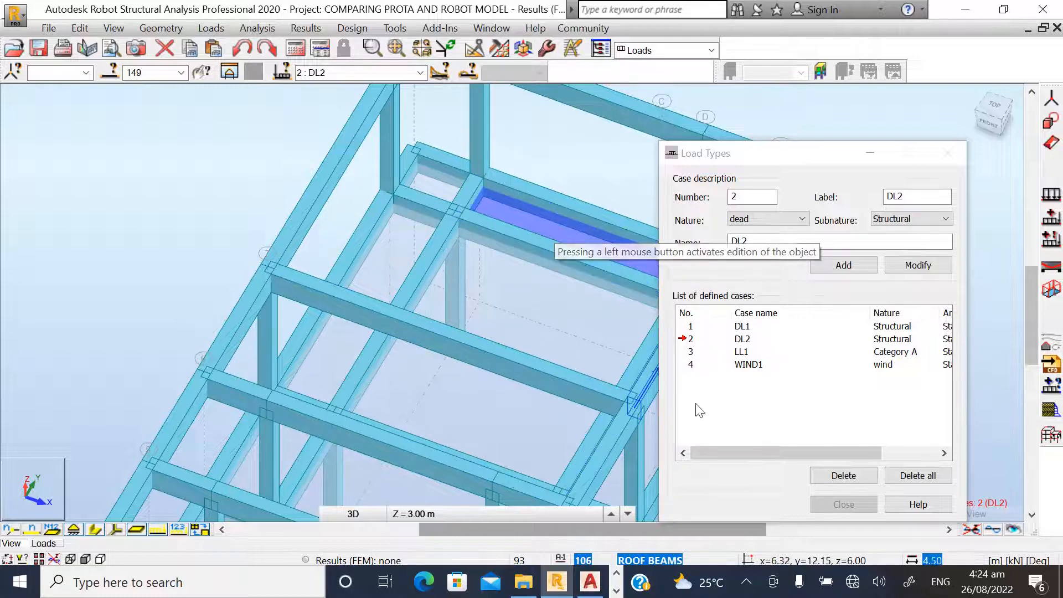
- Start a uniform planar surface load definition for case DL2 and open its Z pressure for editing
drag(777, 155, 812, 159)
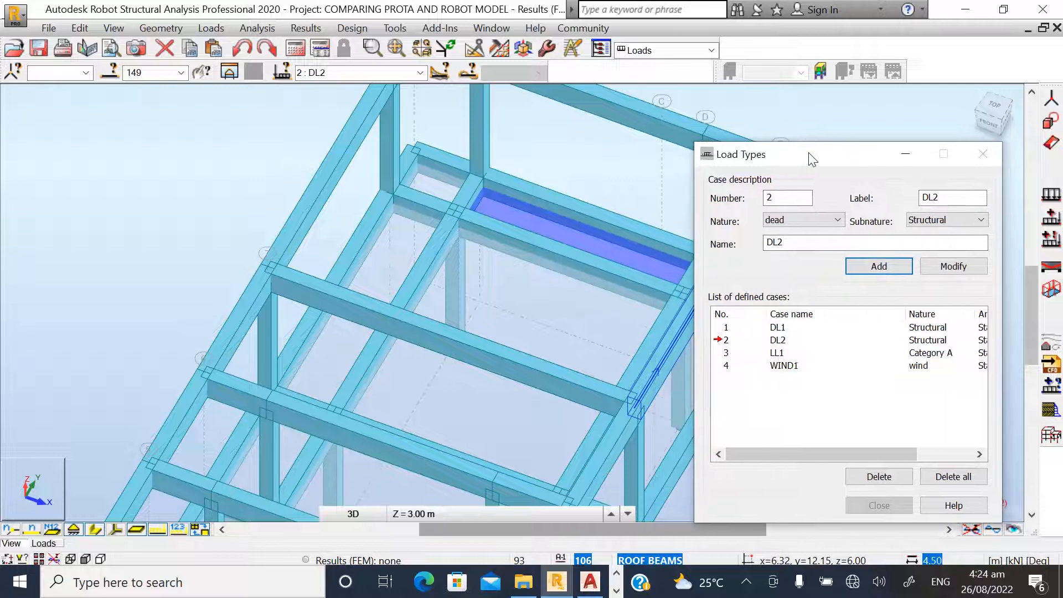
click(1049, 196)
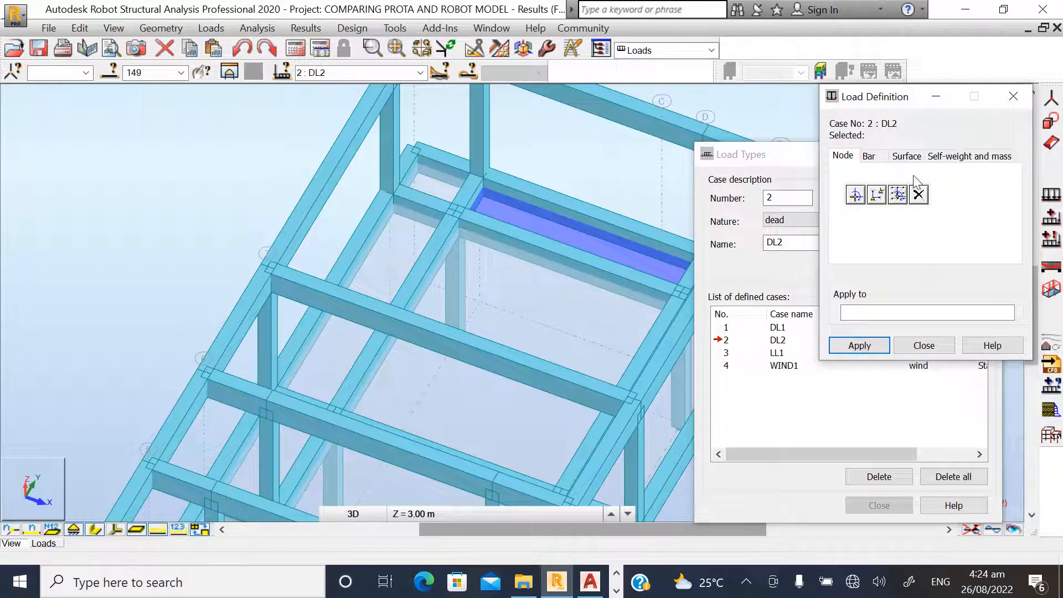
click(903, 160)
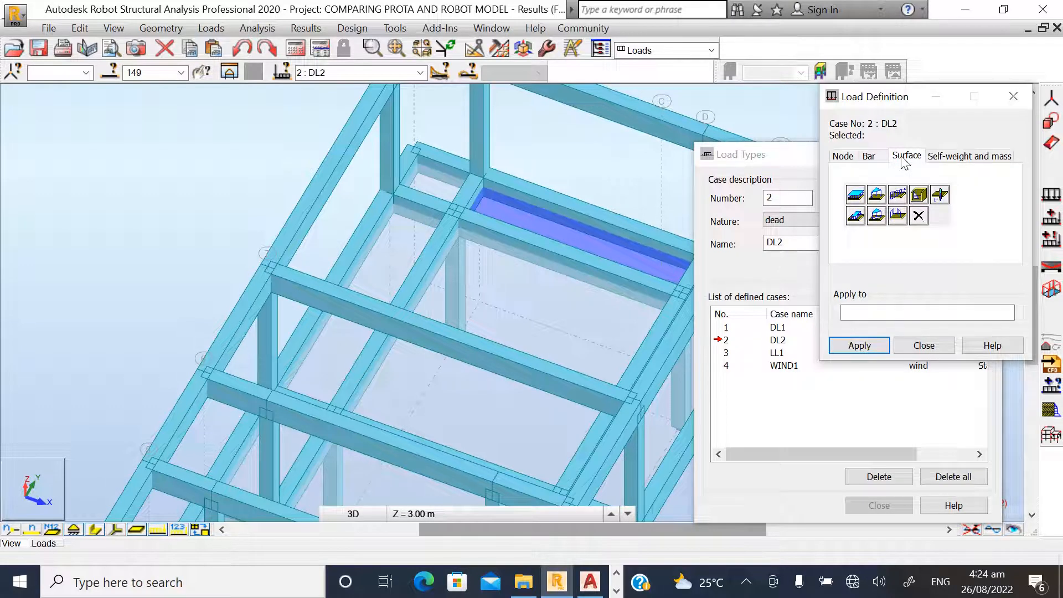
click(854, 195)
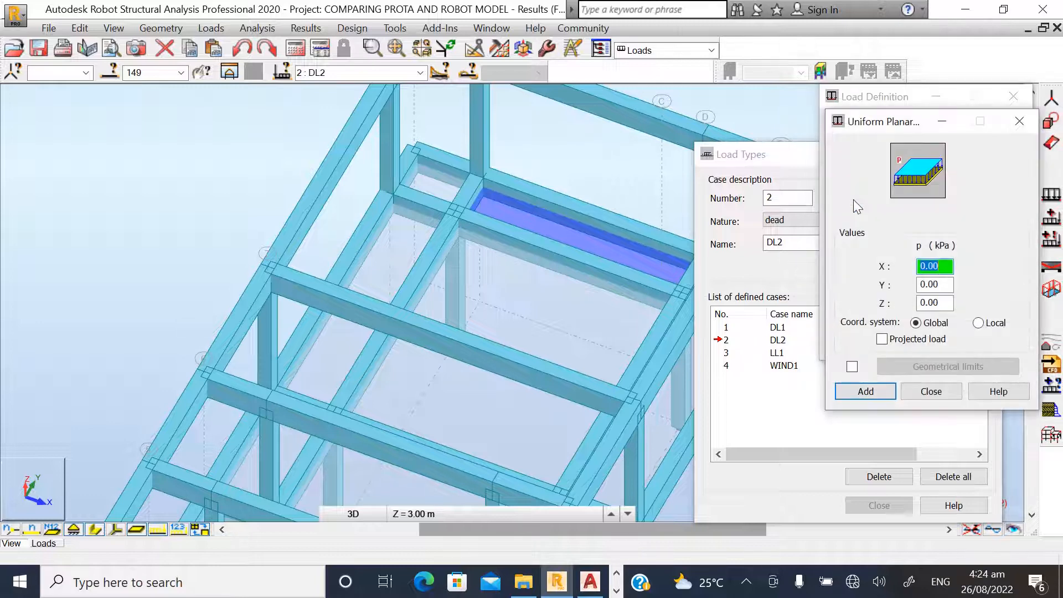
double_click(943, 303)
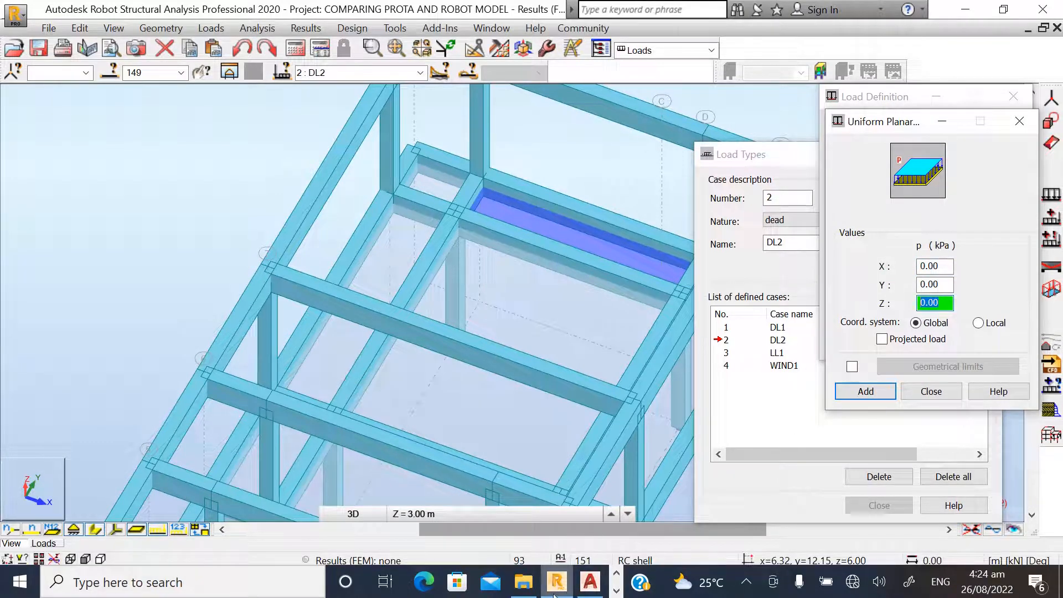
- Switch to the wall load estimation workbook in Excel and look up the total dead load for Panel 2
click(616, 591)
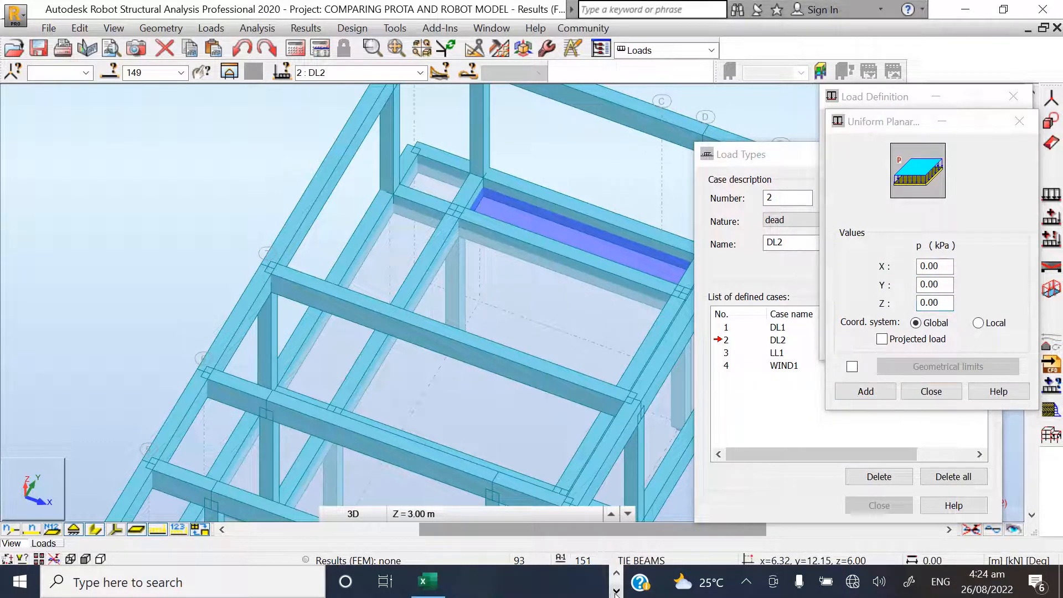
click(428, 593)
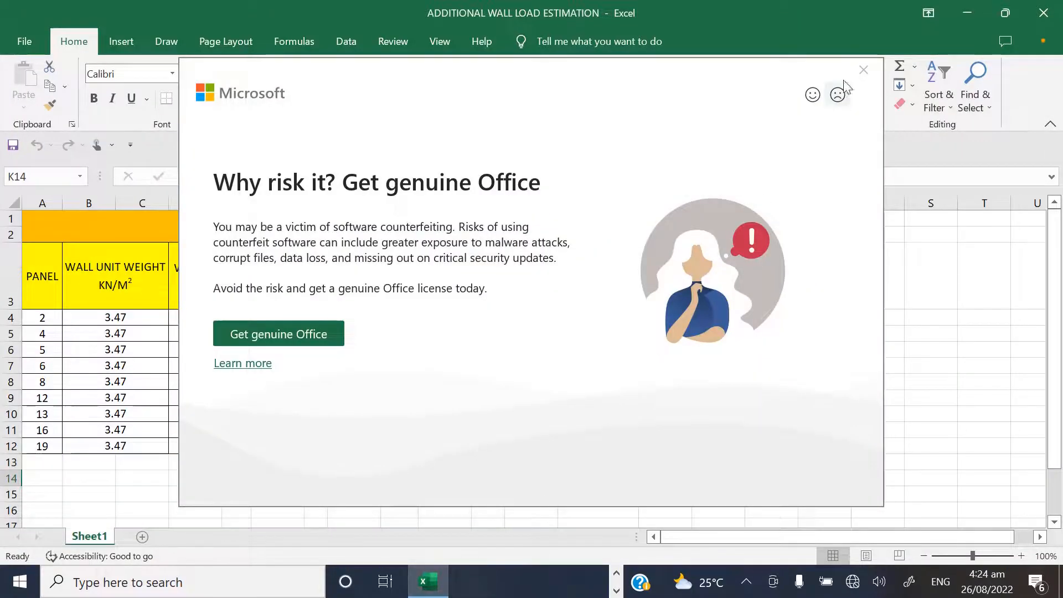
click(863, 70)
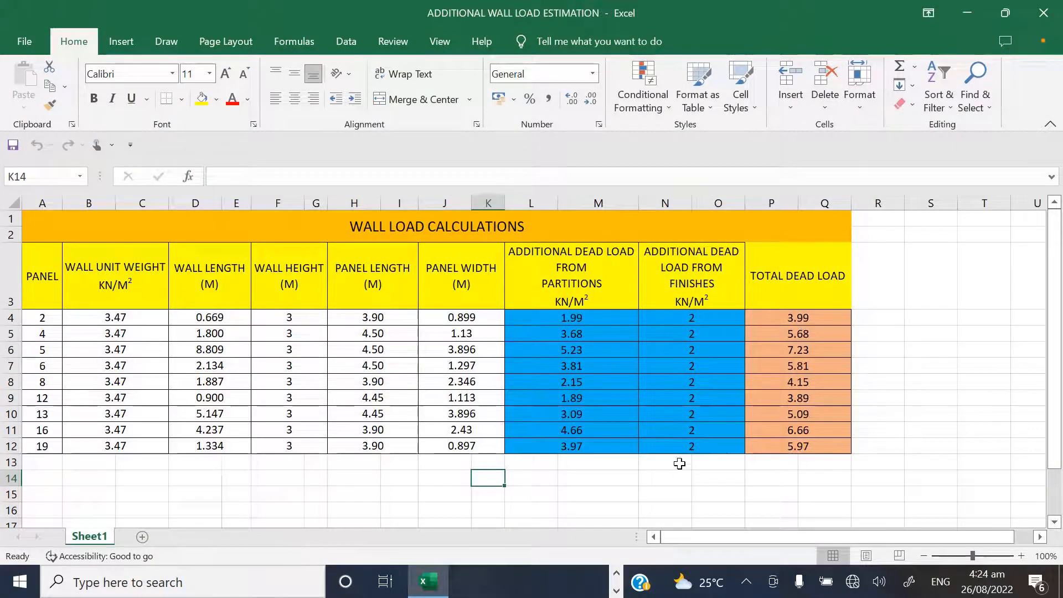
- Back in Robot Structural Analysis, set the uniform load's Z value to -3.99 kPa and apply it to slab panel 149
click(617, 575)
click(557, 581)
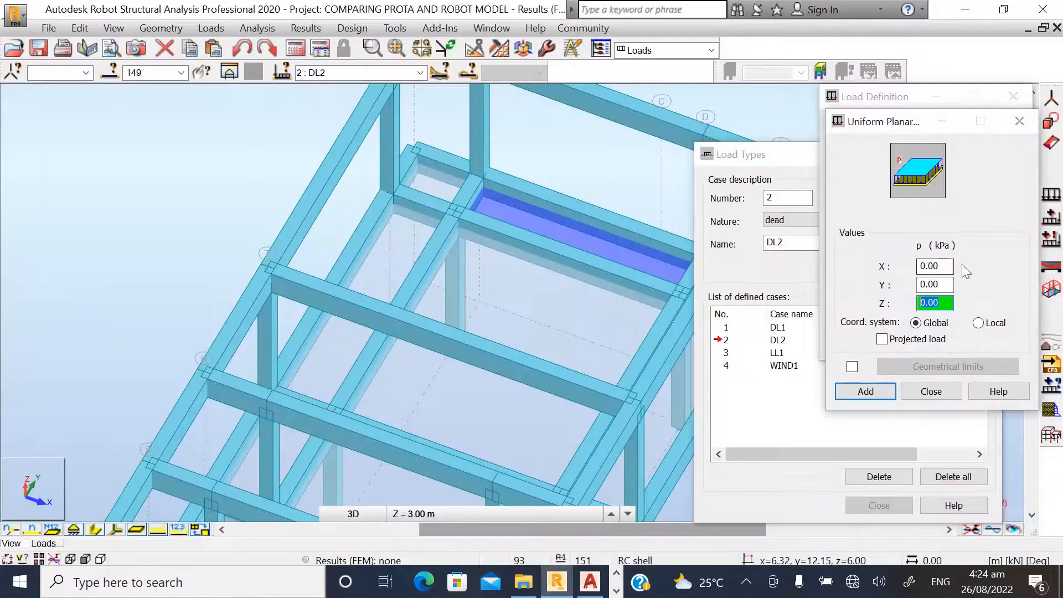
key(BackSpace)
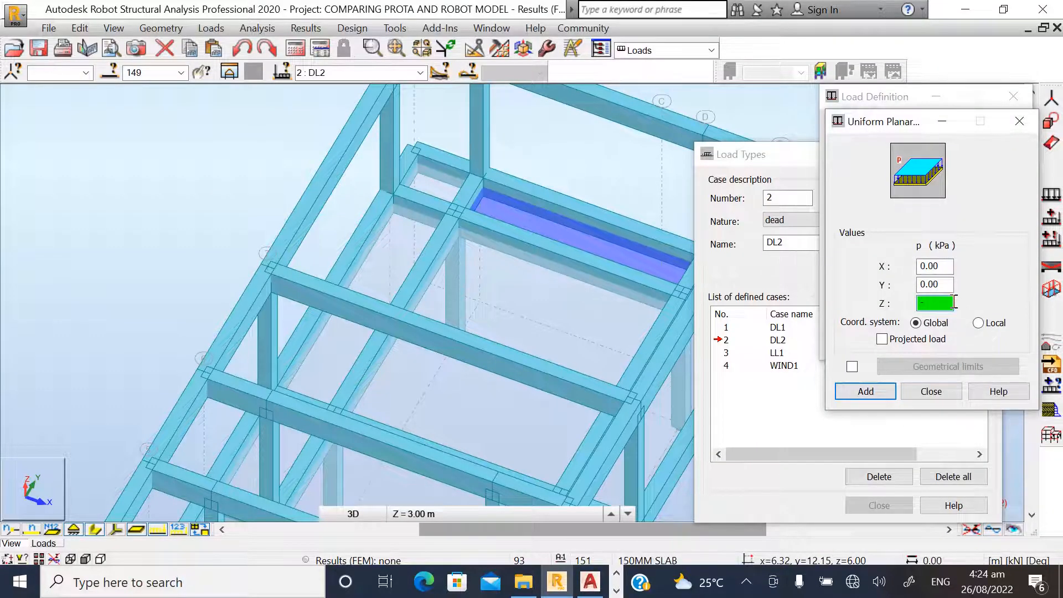
text(-3.99)
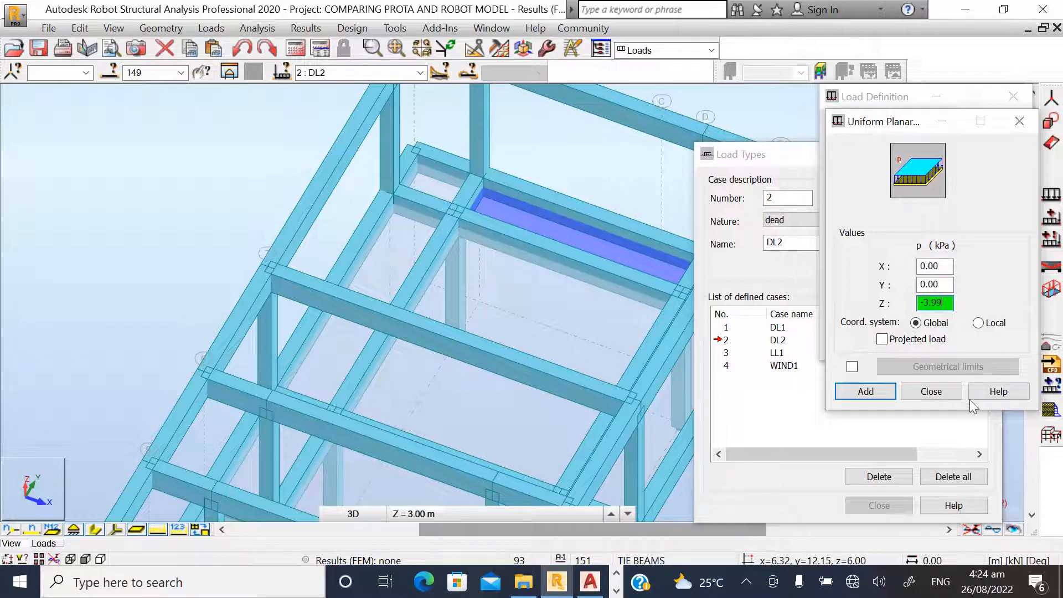
click(881, 392)
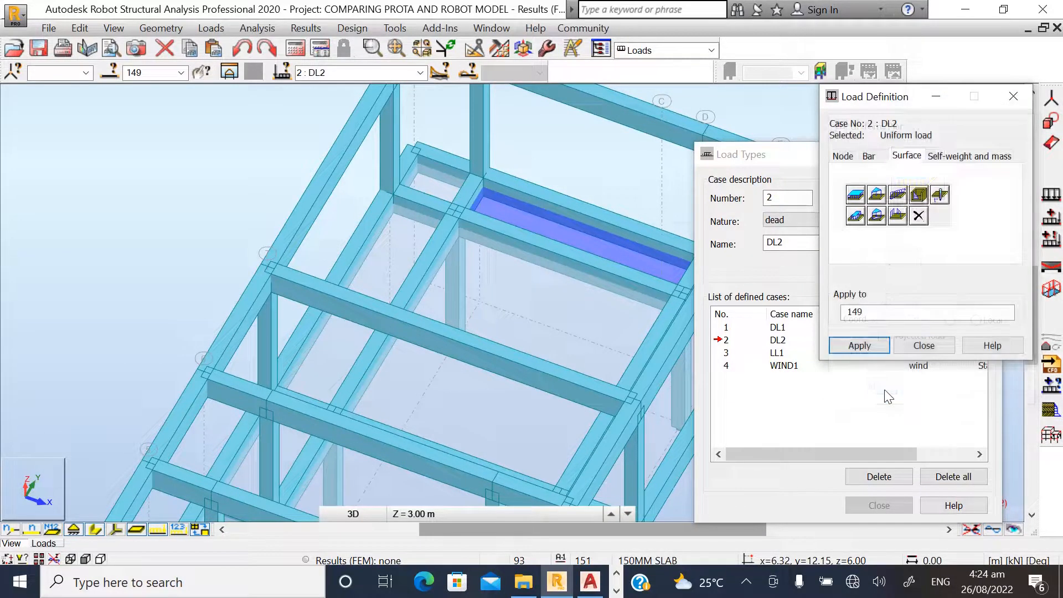
click(869, 313)
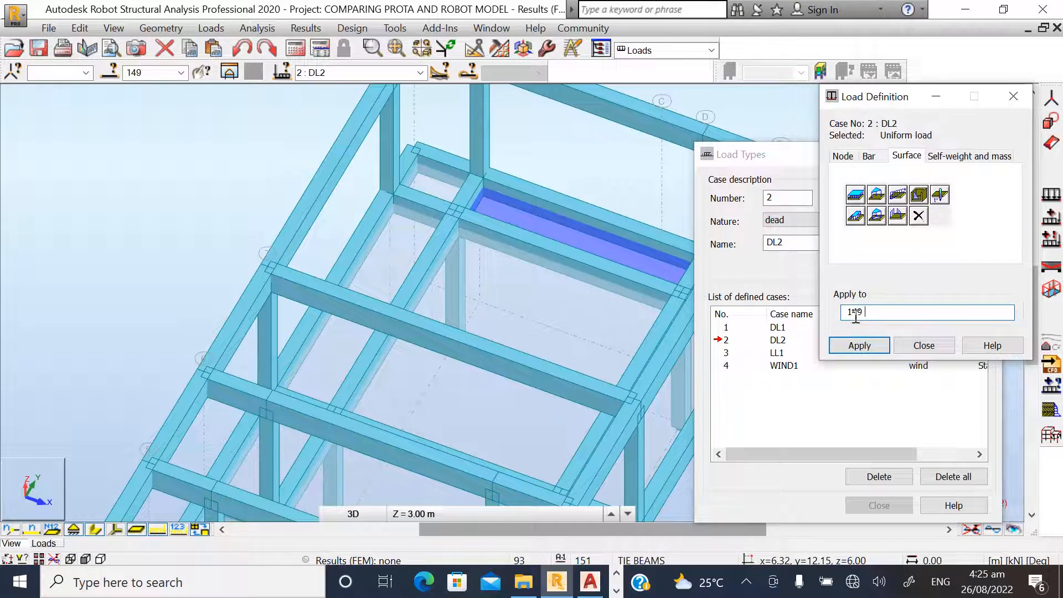
click(852, 347)
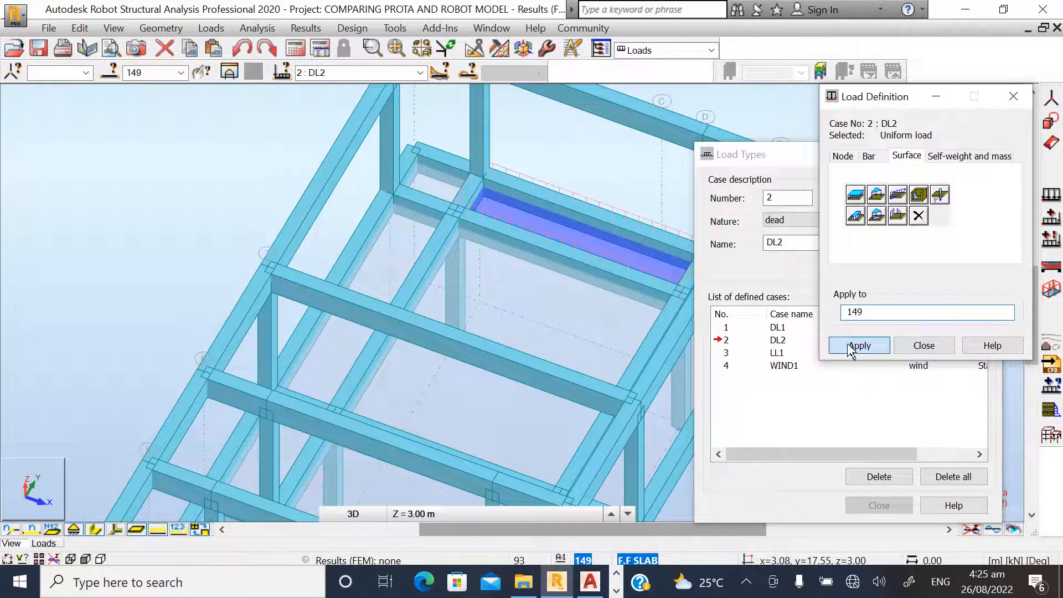
click(922, 346)
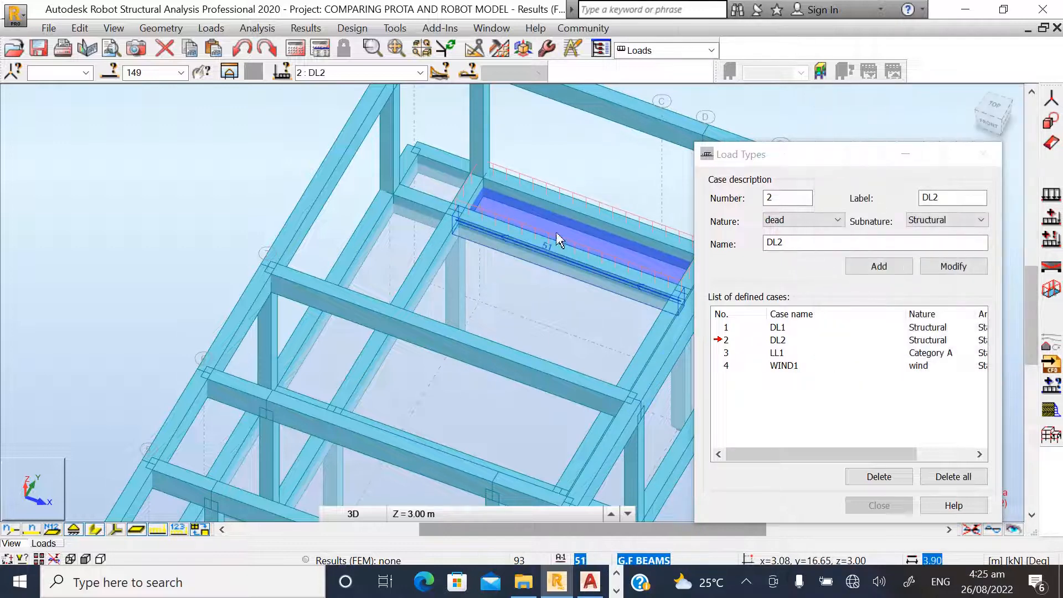
- Turn on the display of load values in the model and check the load label on the Panel 2 slab
right_click(151, 164)
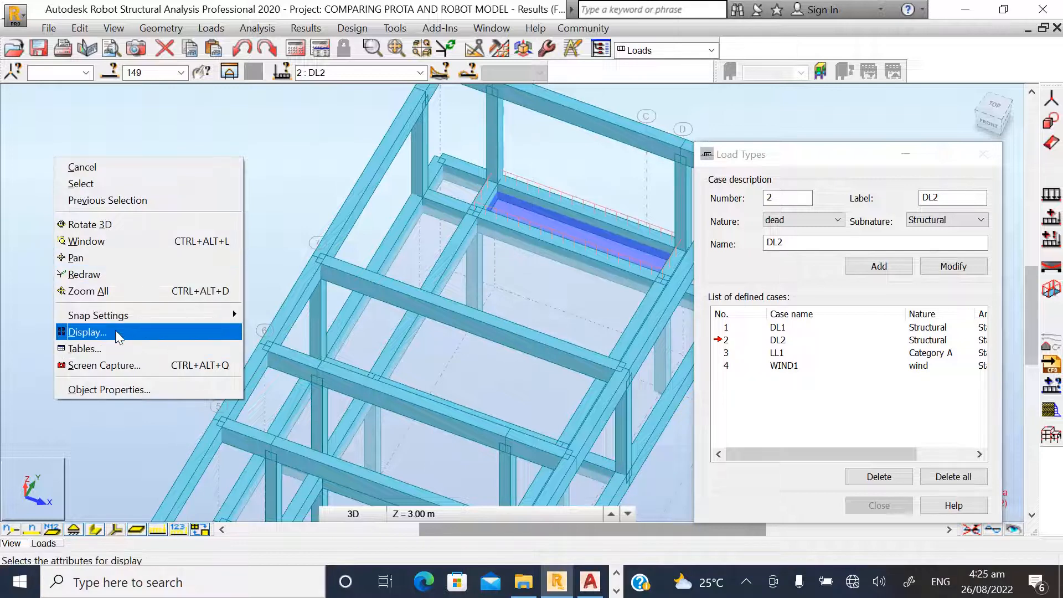
click(115, 331)
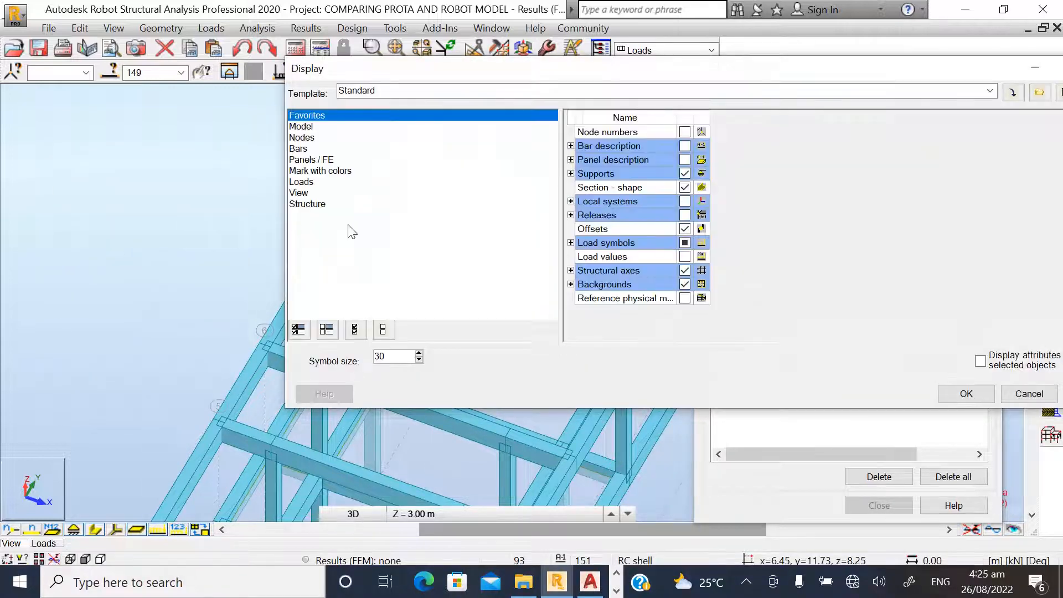
click(302, 183)
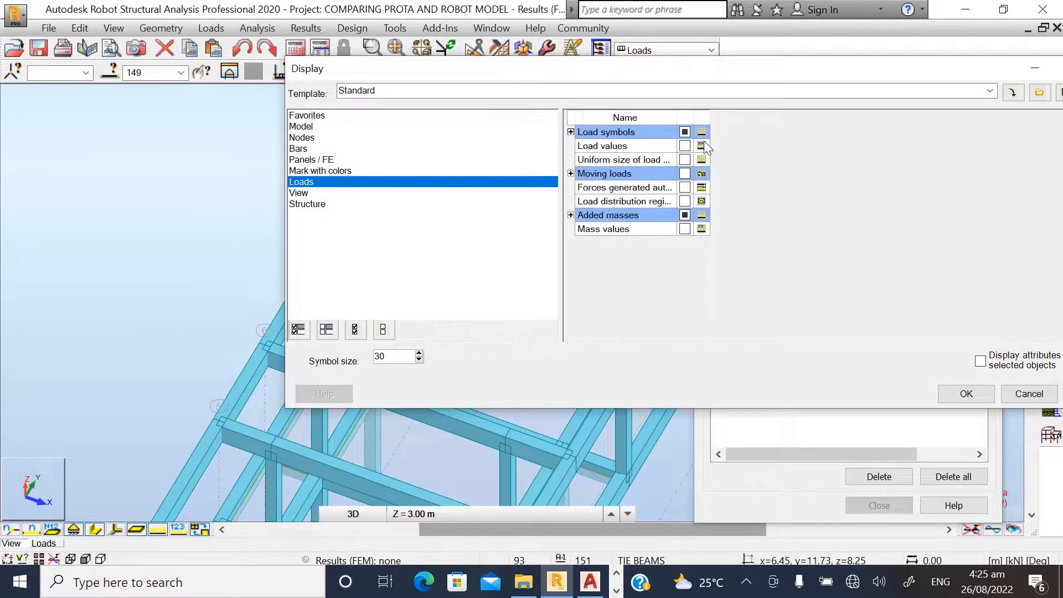
click(966, 394)
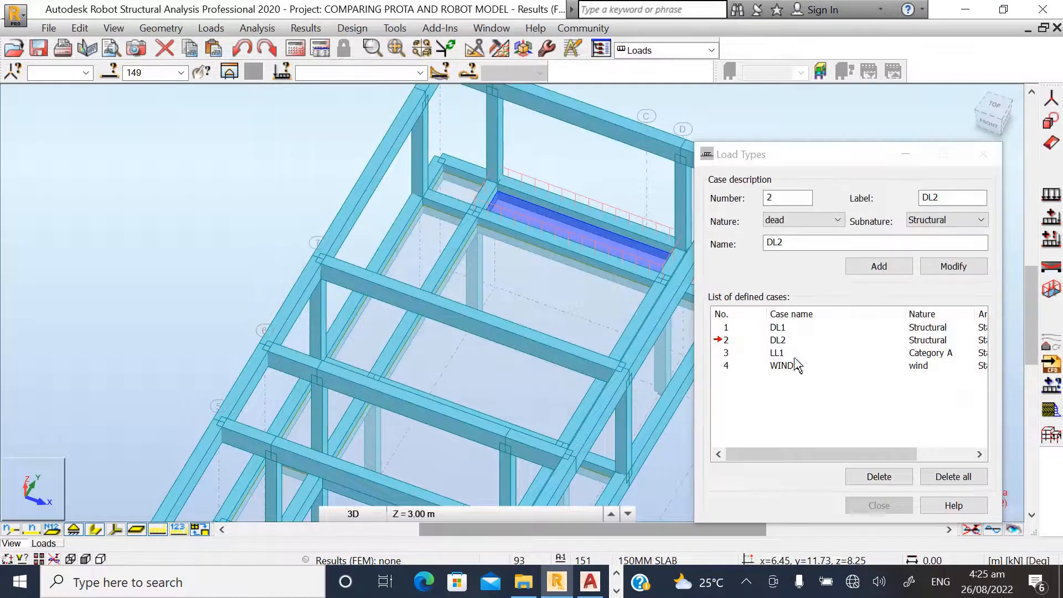
scroll(490, 166, up, 2)
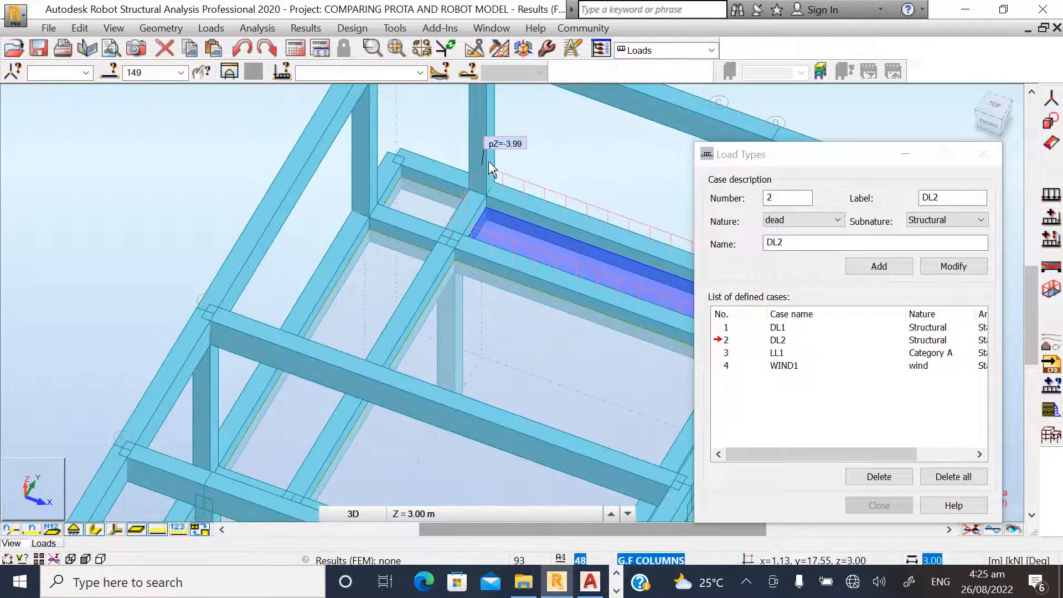
scroll(492, 166, up, 1)
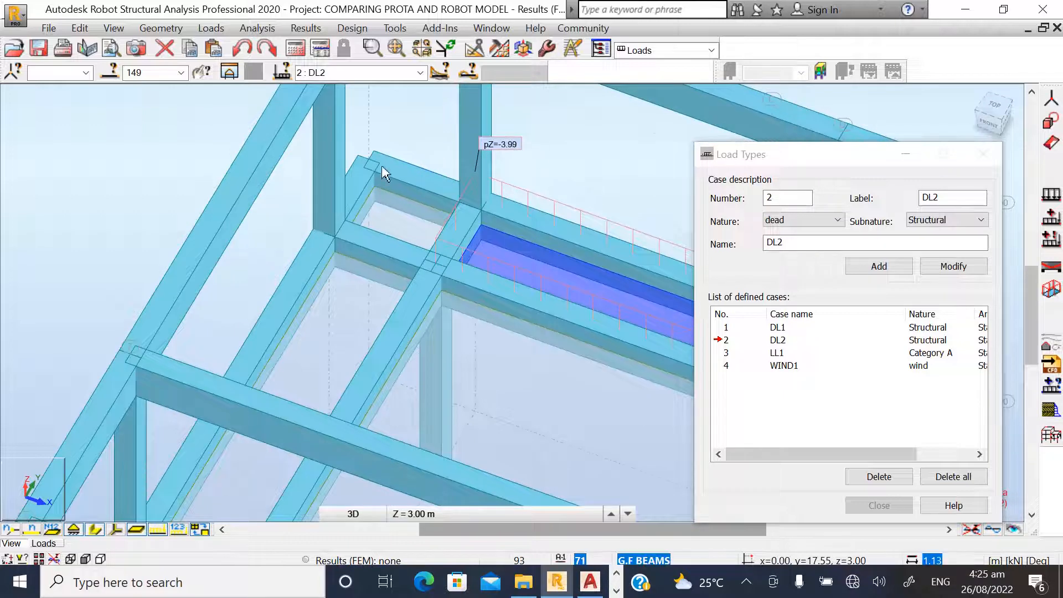
scroll(382, 166, down, 3)
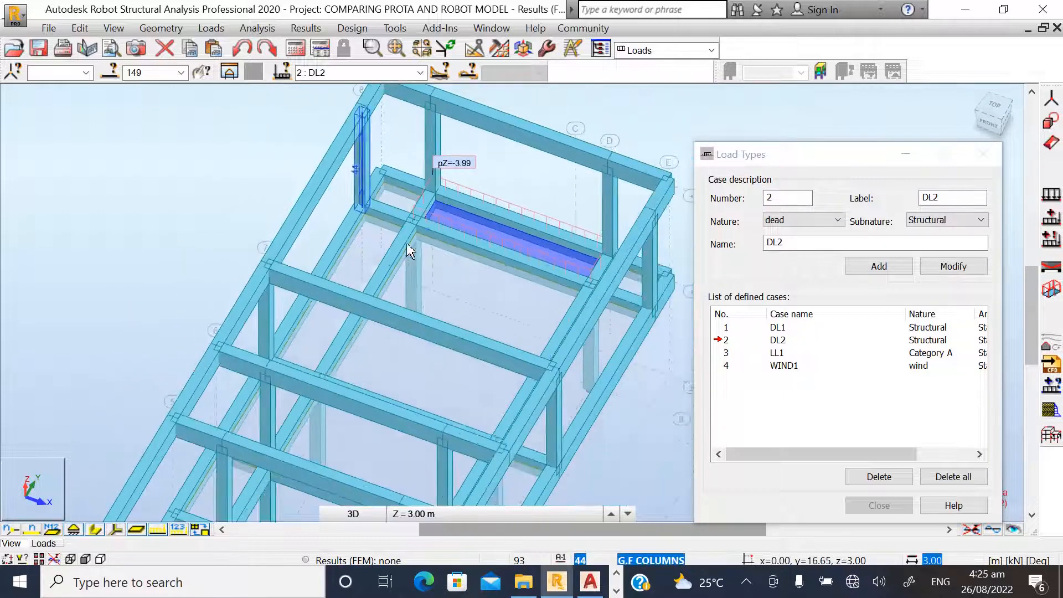
- Switch to AutoCAD and examine the location of Panel 4 below Beam 2 in the GA drawing
click(590, 583)
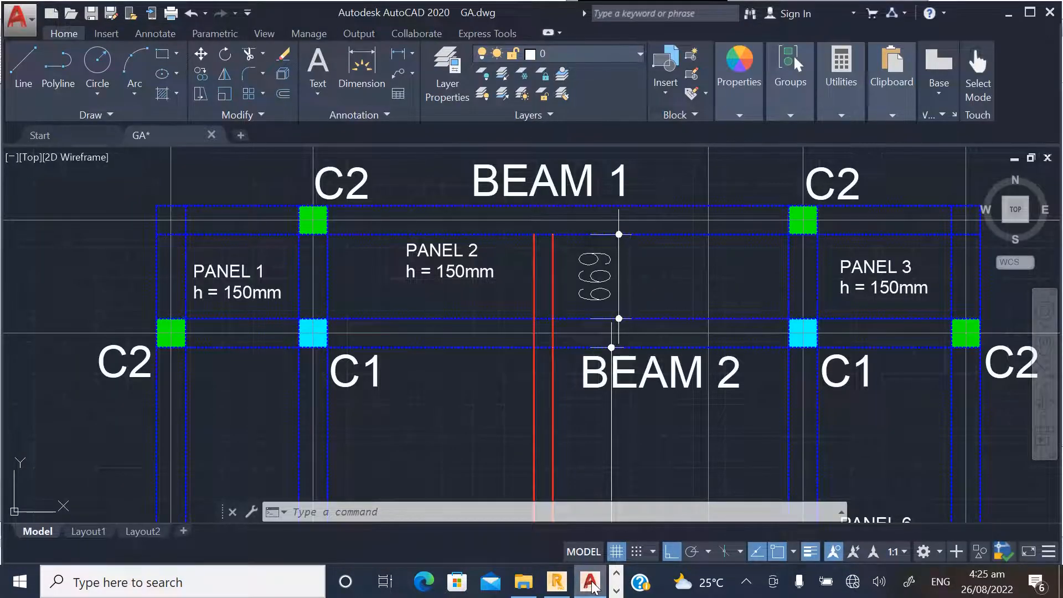
scroll(332, 183, down, 4)
scroll(296, 362, up, 4)
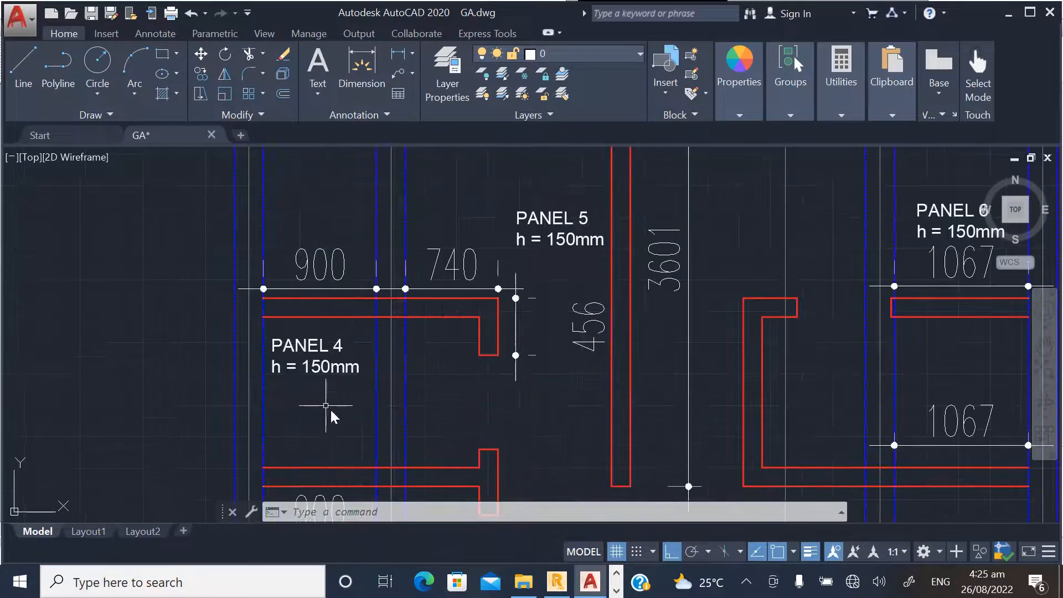
scroll(332, 417, down, 2)
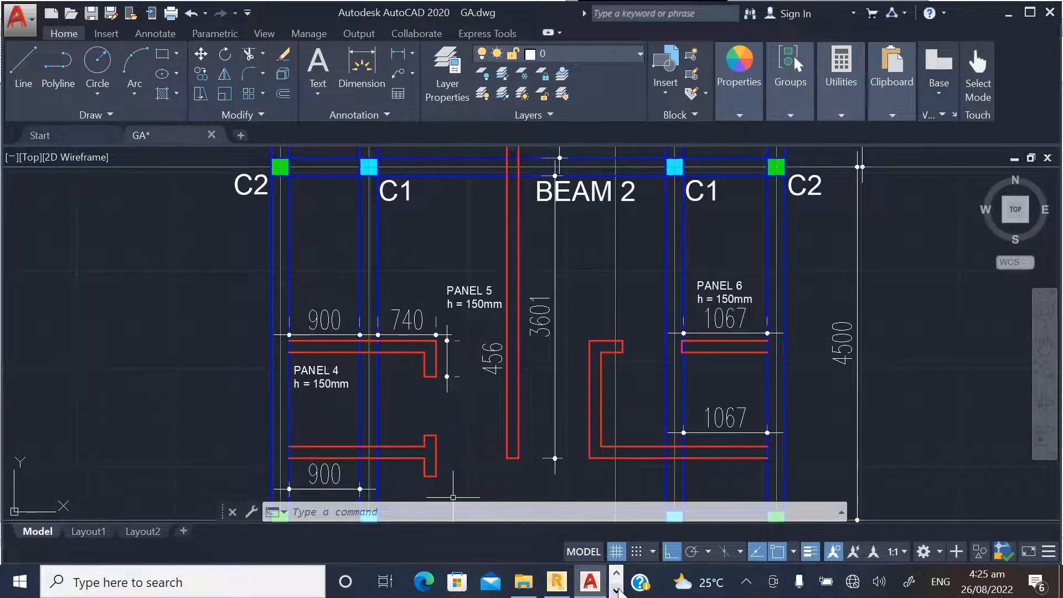
click(617, 592)
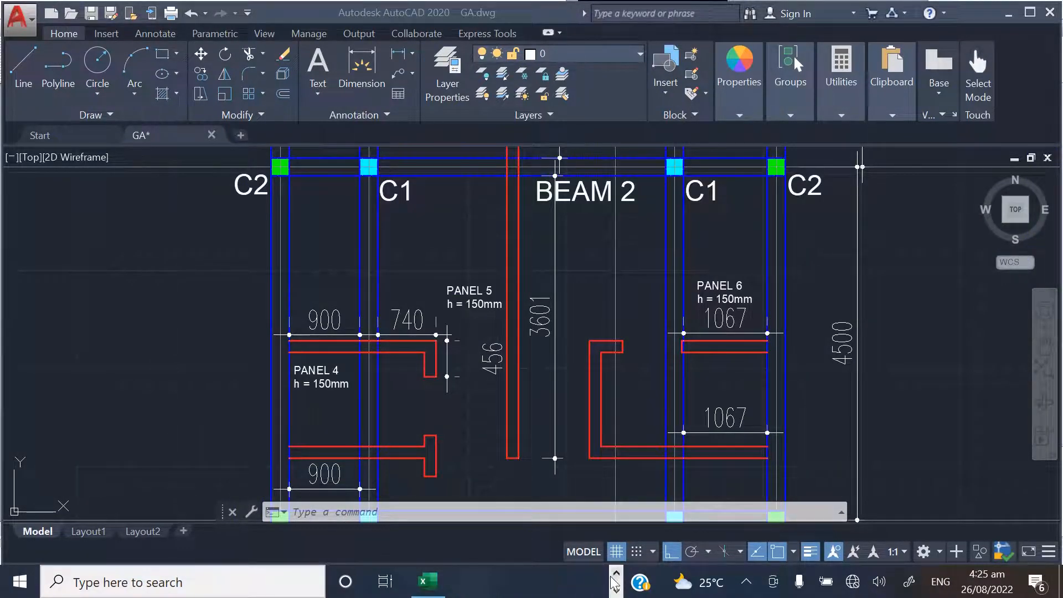
click(615, 574)
click(524, 581)
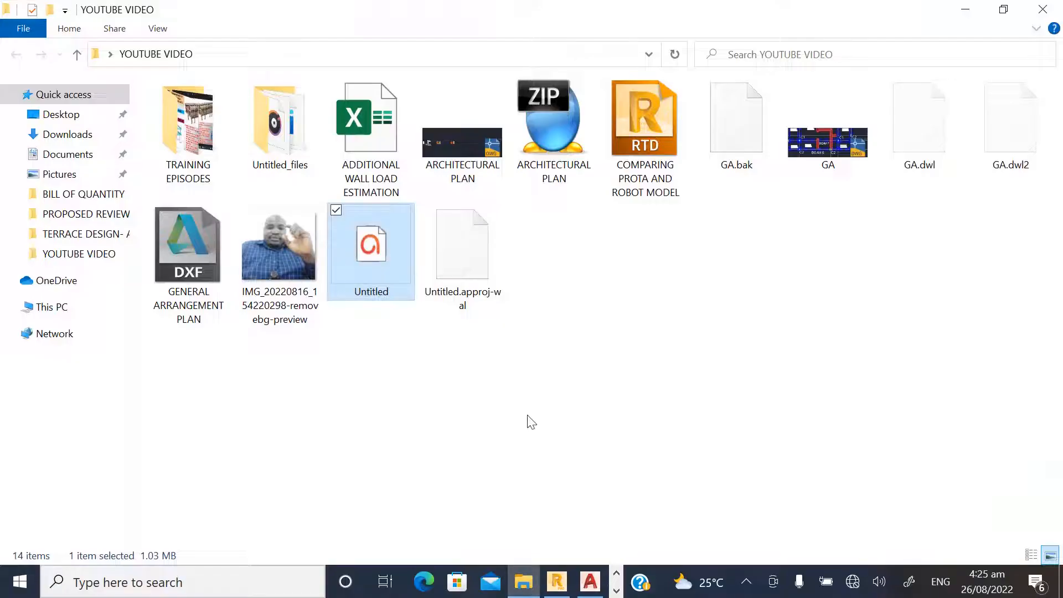
click(1040, 8)
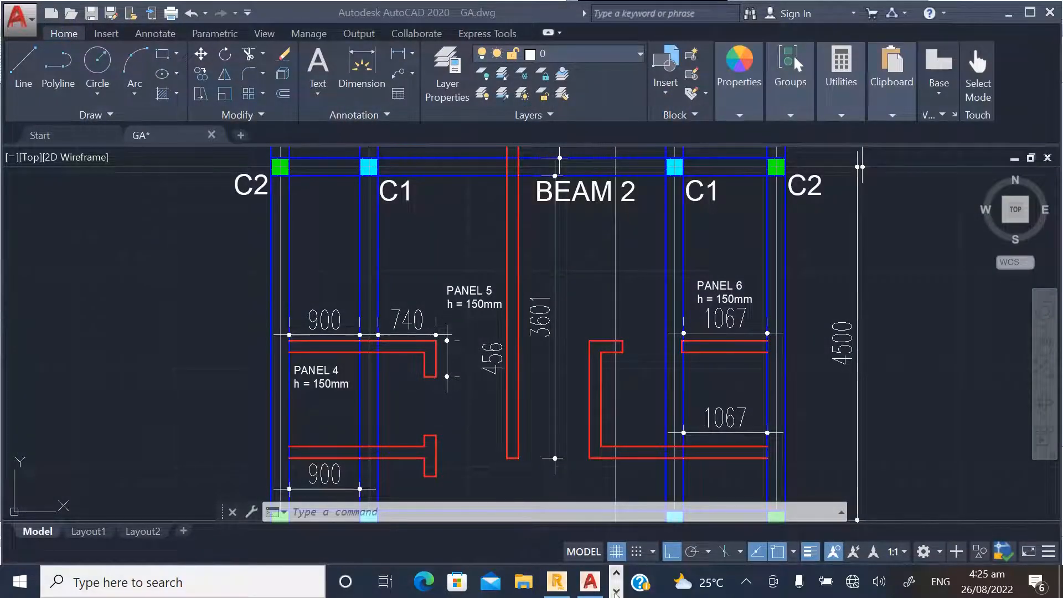
- Switch to the Excel wall load estimation workbook and look up the total dead load for Panel 4
click(617, 592)
click(617, 575)
click(617, 591)
click(427, 582)
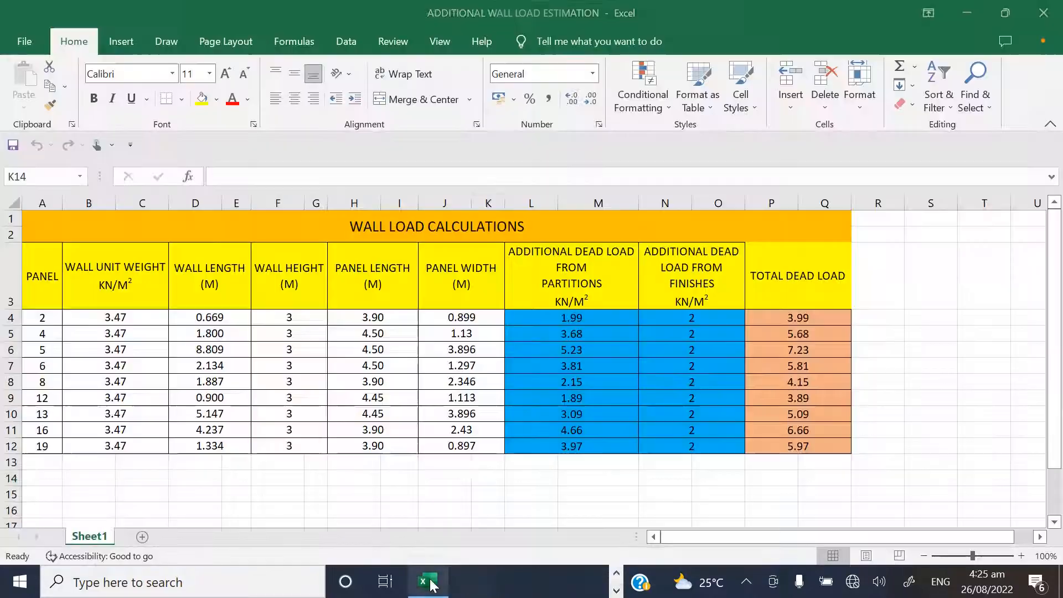
click(789, 334)
- Switch back to Robot Structural Analysis and open a uniform planar surface load definition for load case DL2
click(616, 574)
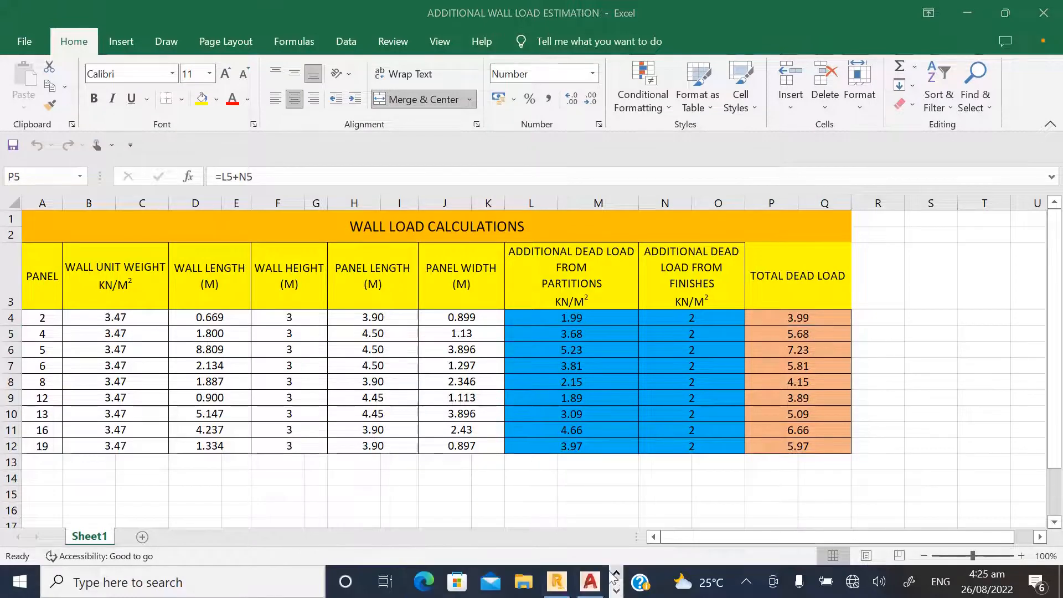
click(557, 581)
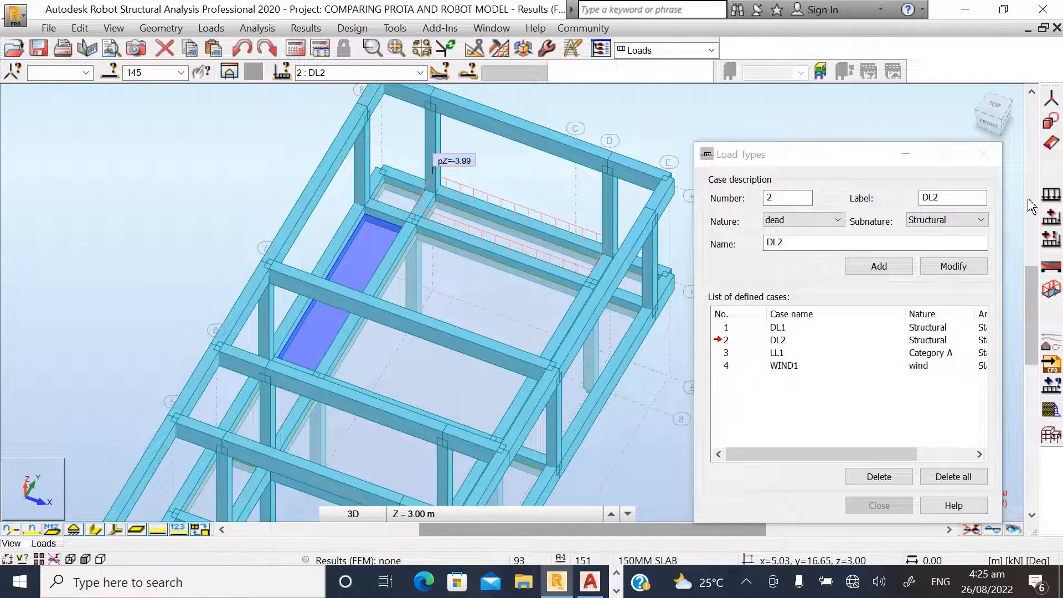
click(1051, 193)
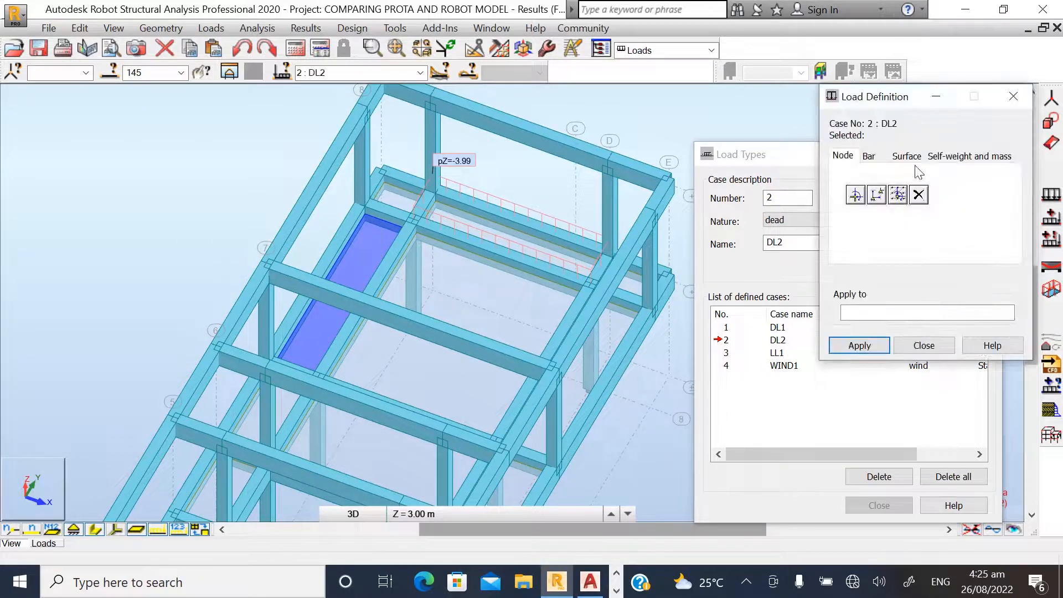
click(906, 156)
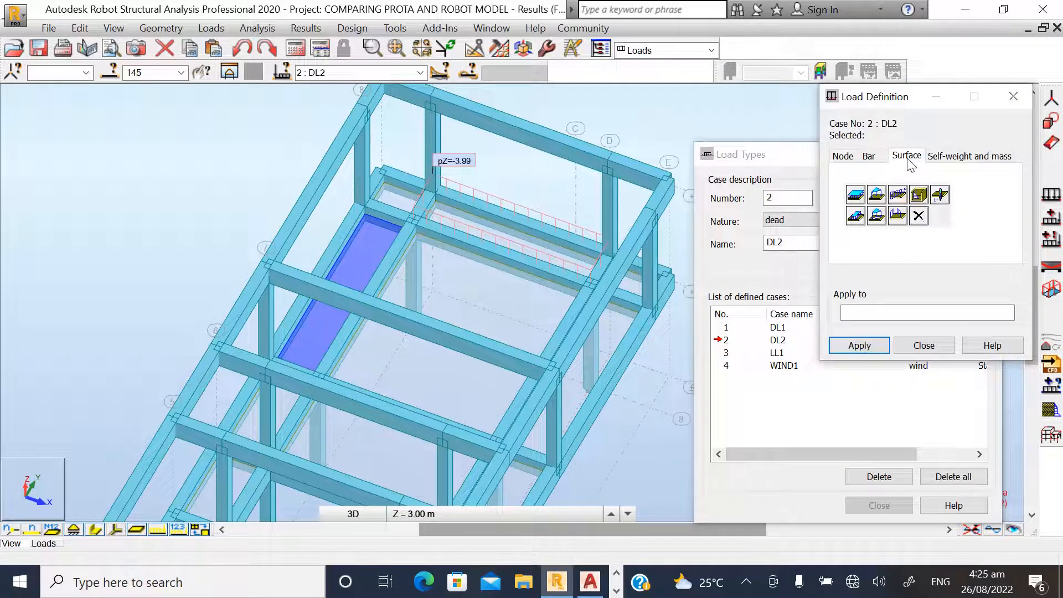
click(855, 194)
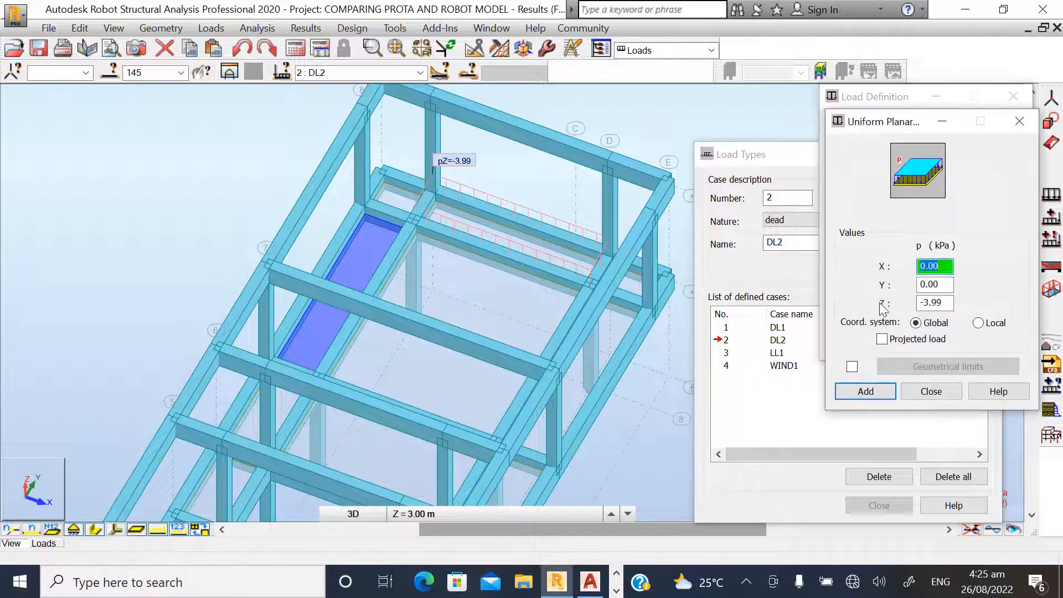
- Set the uniform load's Z value to -5.68 kPa, rechecking Panel 4's total in the Excel workbook, and apply it to slab panel 145
click(943, 302)
drag(943, 299, 889, 301)
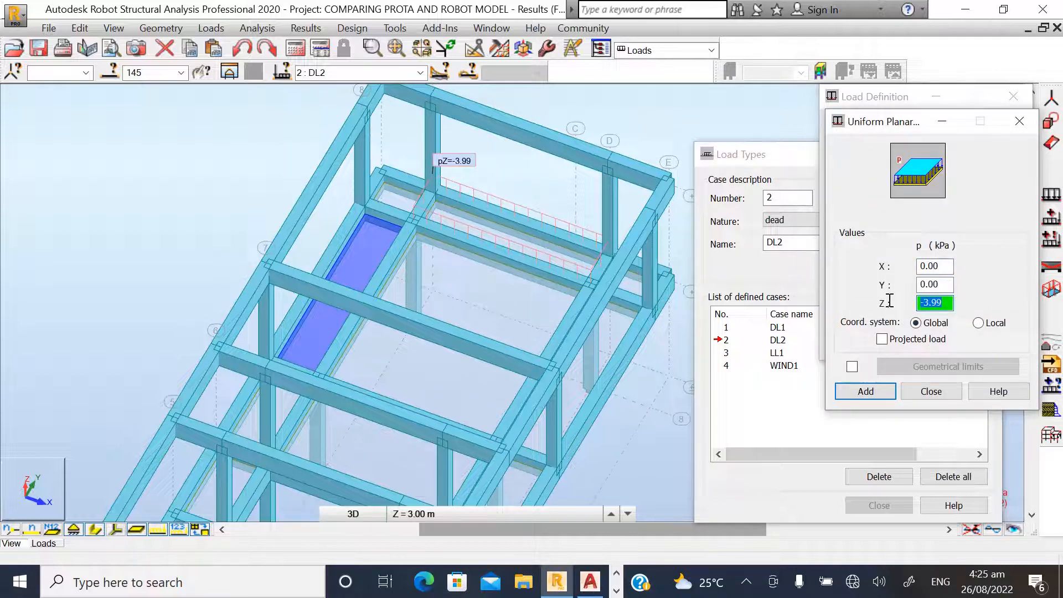
text(-)
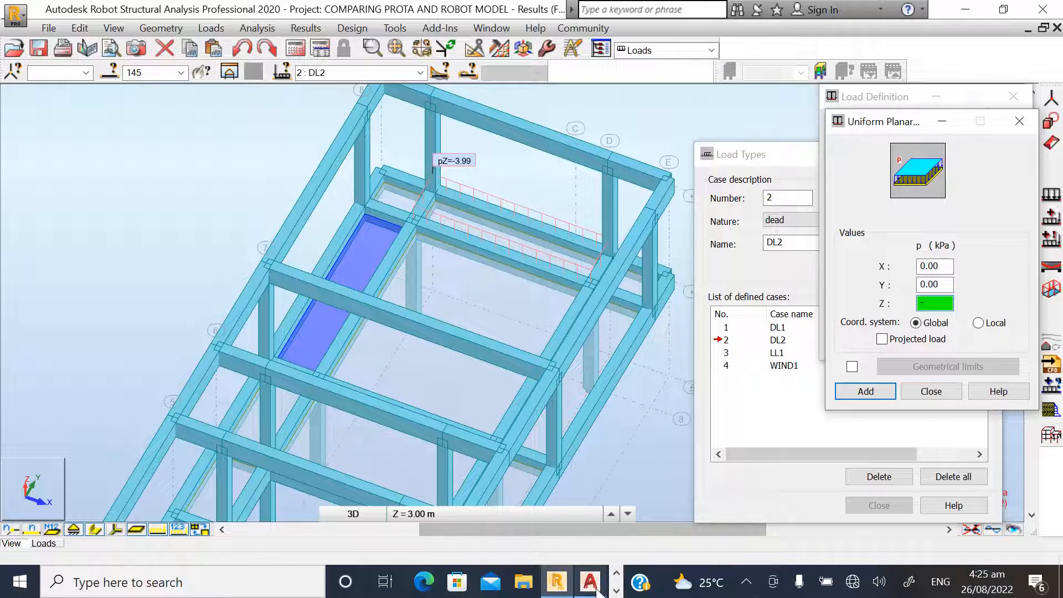
click(617, 591)
click(437, 583)
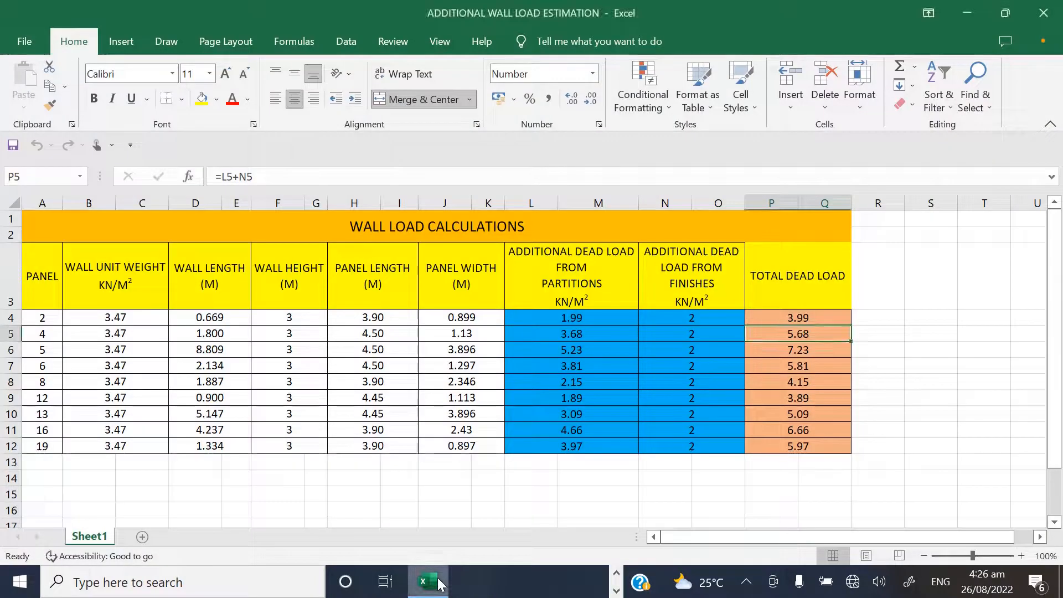
click(438, 583)
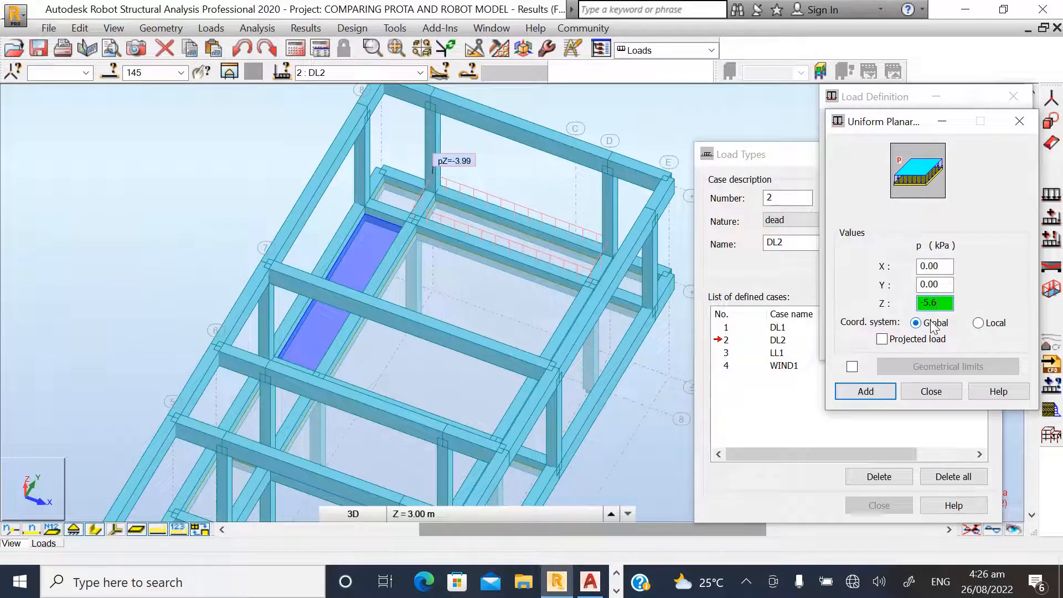
click(869, 394)
click(861, 345)
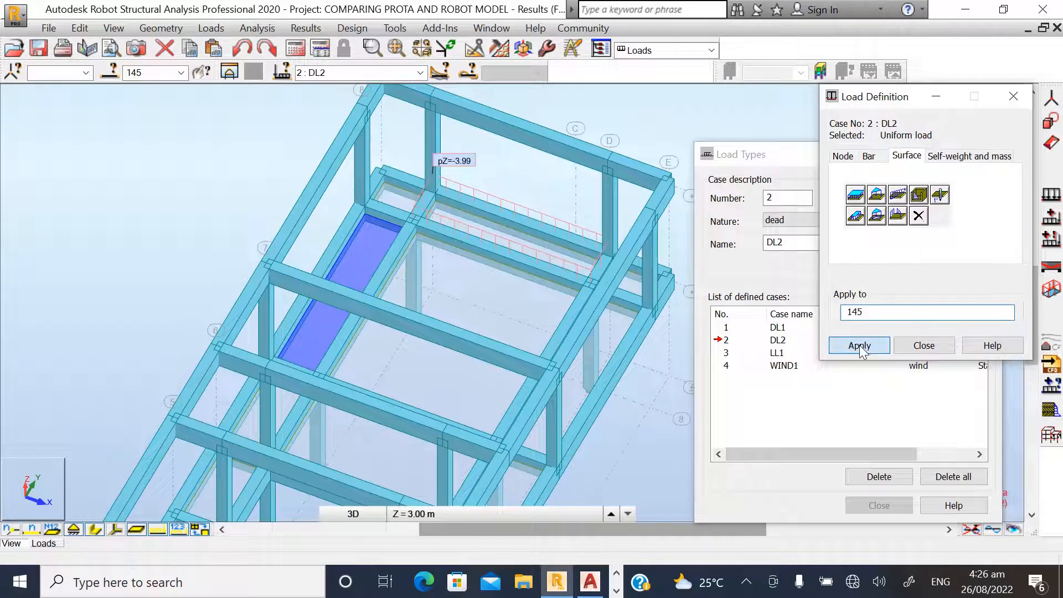
click(917, 347)
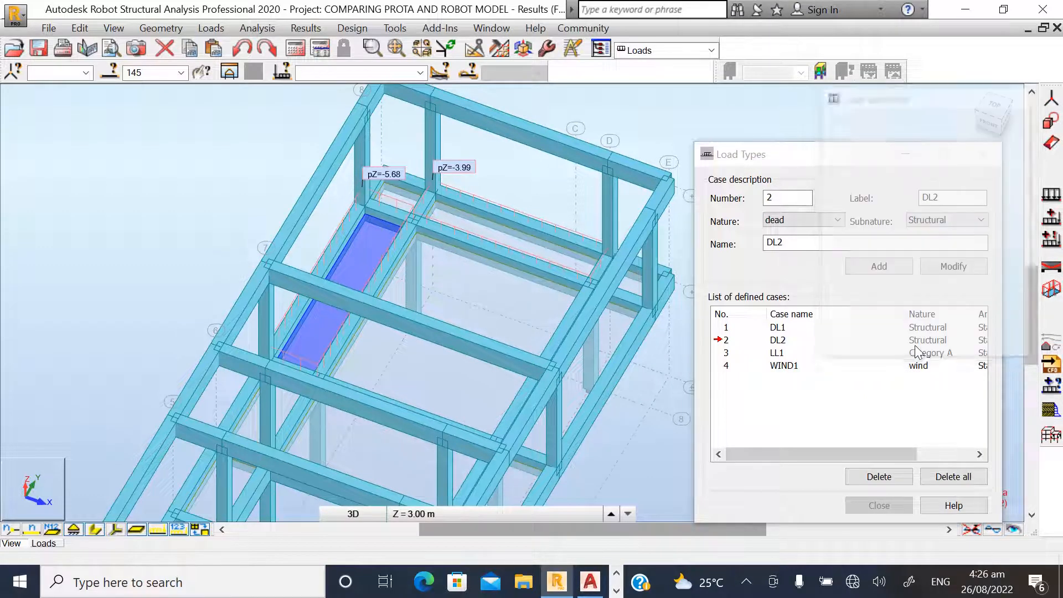
- Select slab panel 146 and look up the total dead load for Panel 5 in the Excel wall load workbook
click(481, 293)
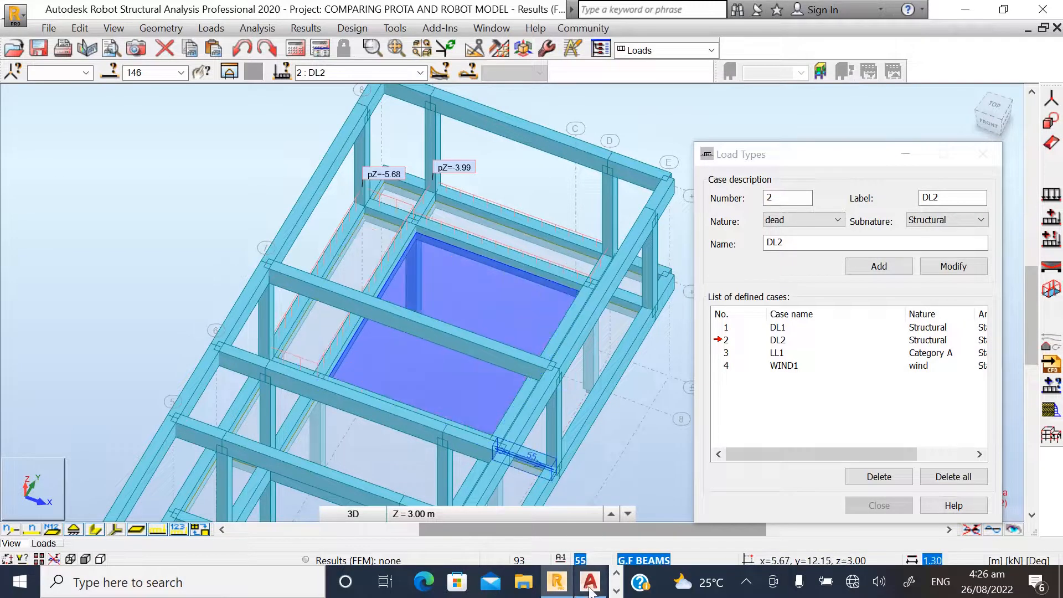
click(617, 576)
click(429, 584)
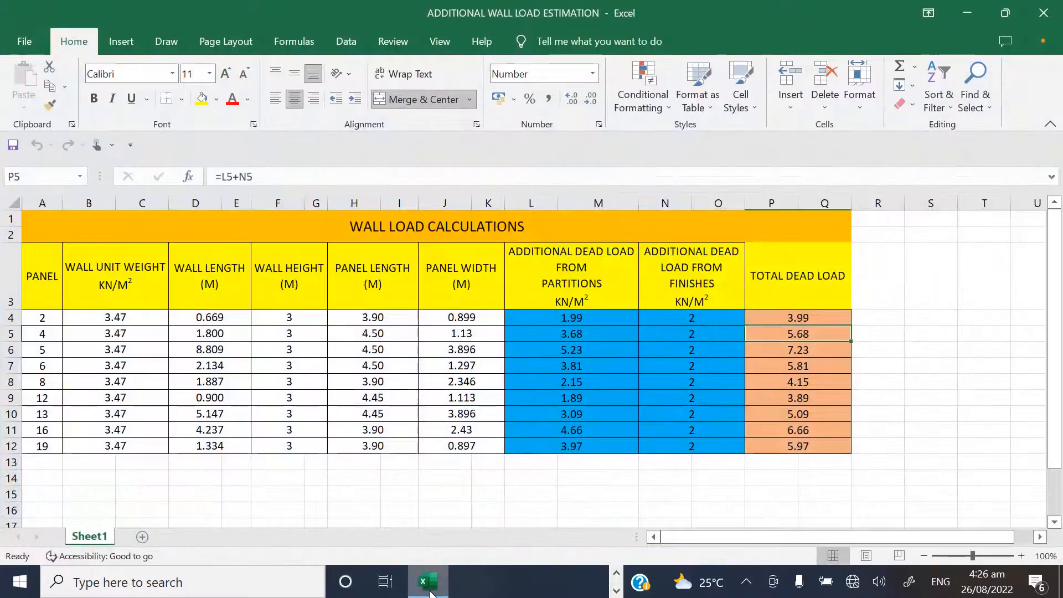
click(431, 591)
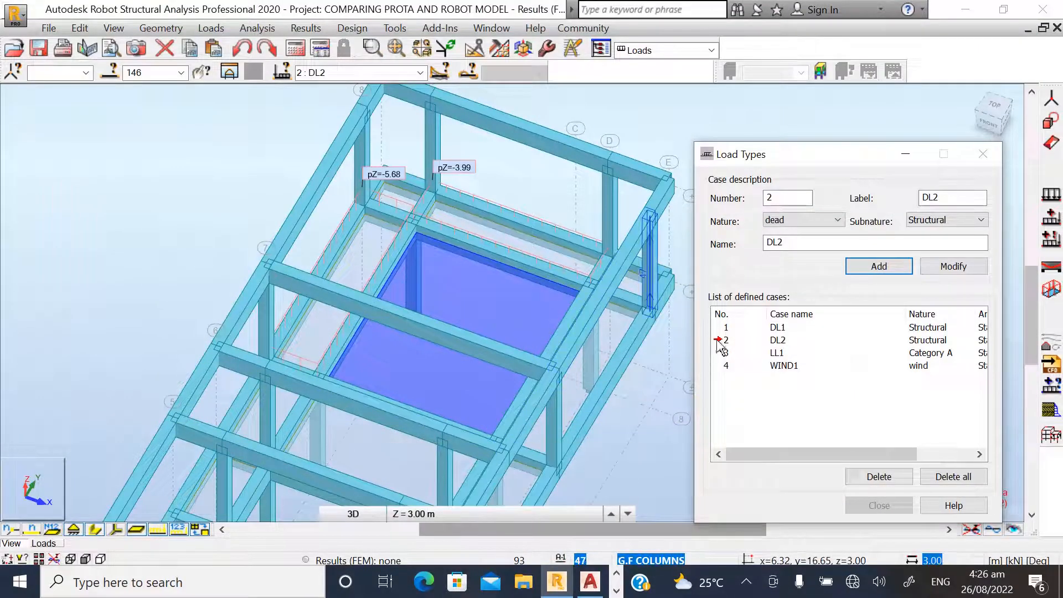
- Define a uniform planar surface load in DL2 with Z -7.23 kPa and apply it to slab panel 146
click(1051, 216)
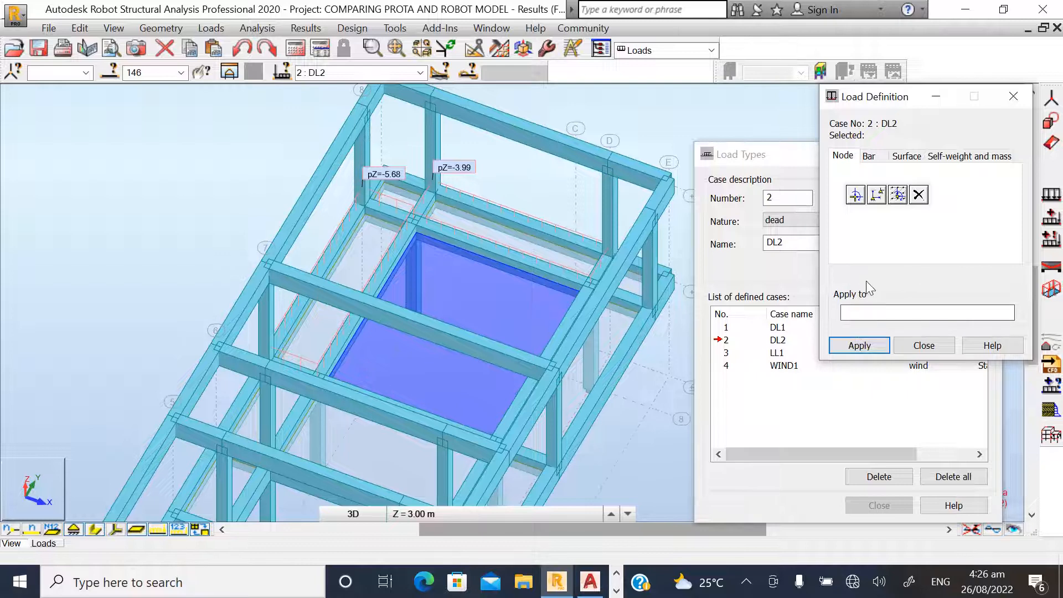
click(906, 156)
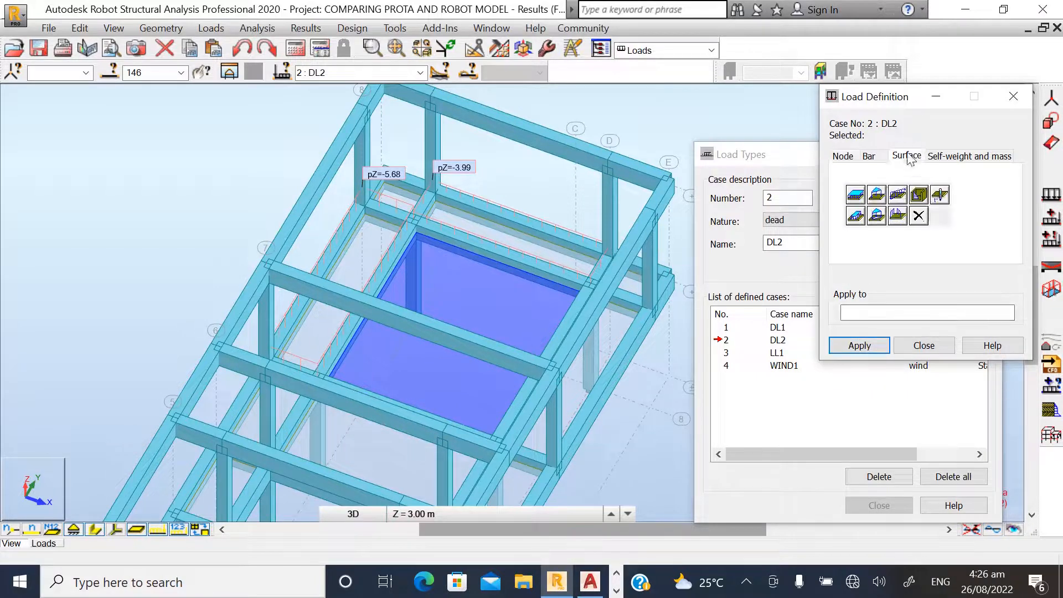
click(856, 194)
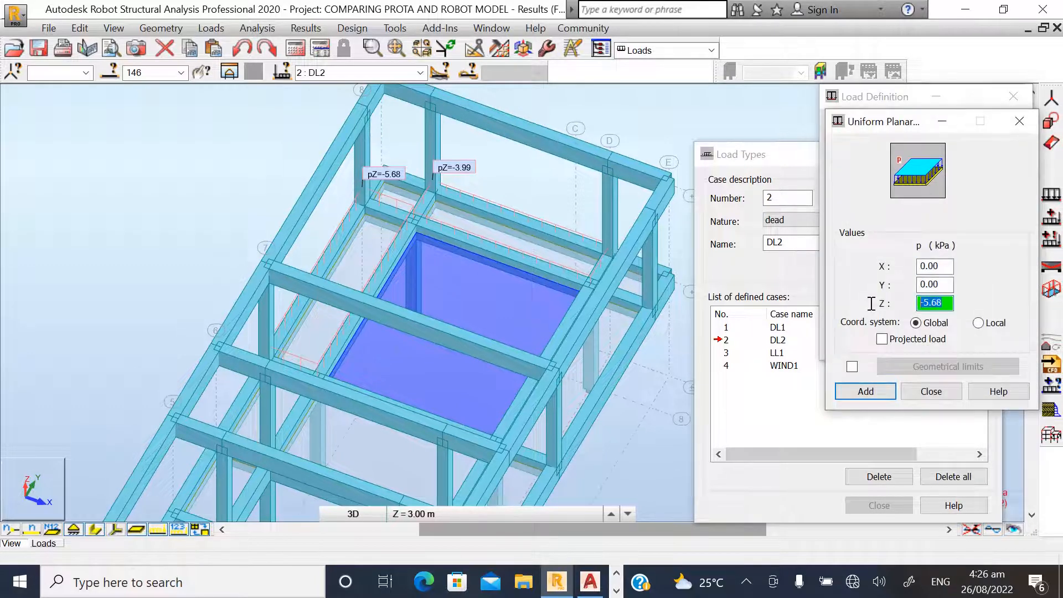
text(-7.23)
click(864, 391)
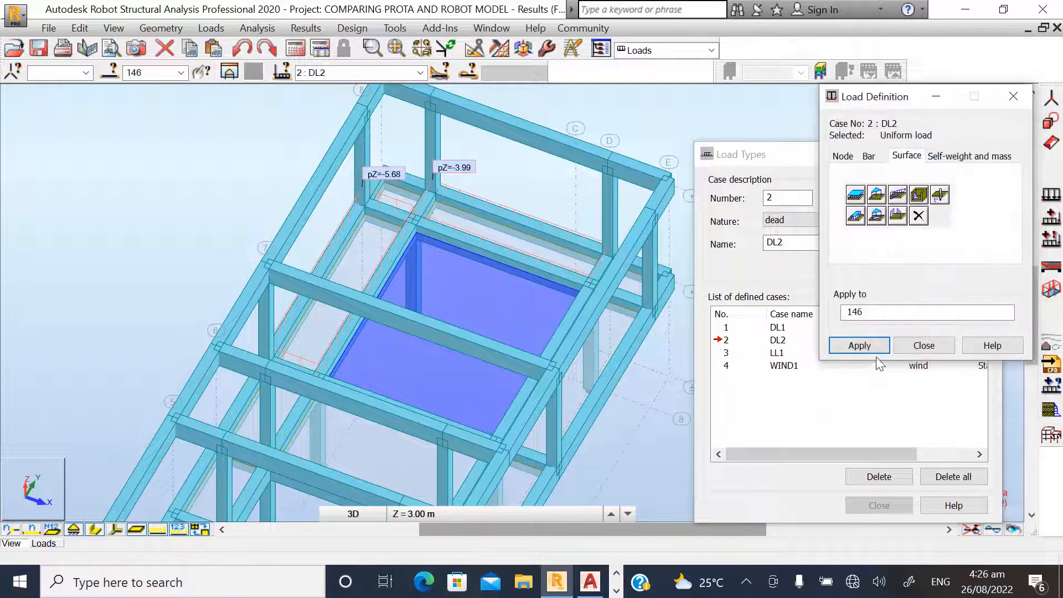
click(883, 312)
click(869, 350)
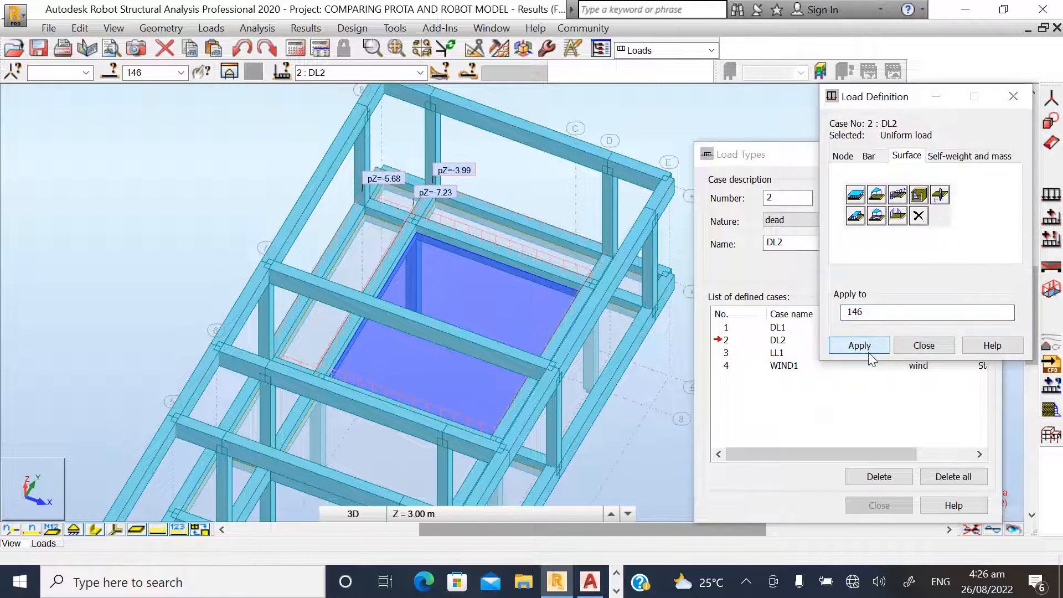
click(925, 348)
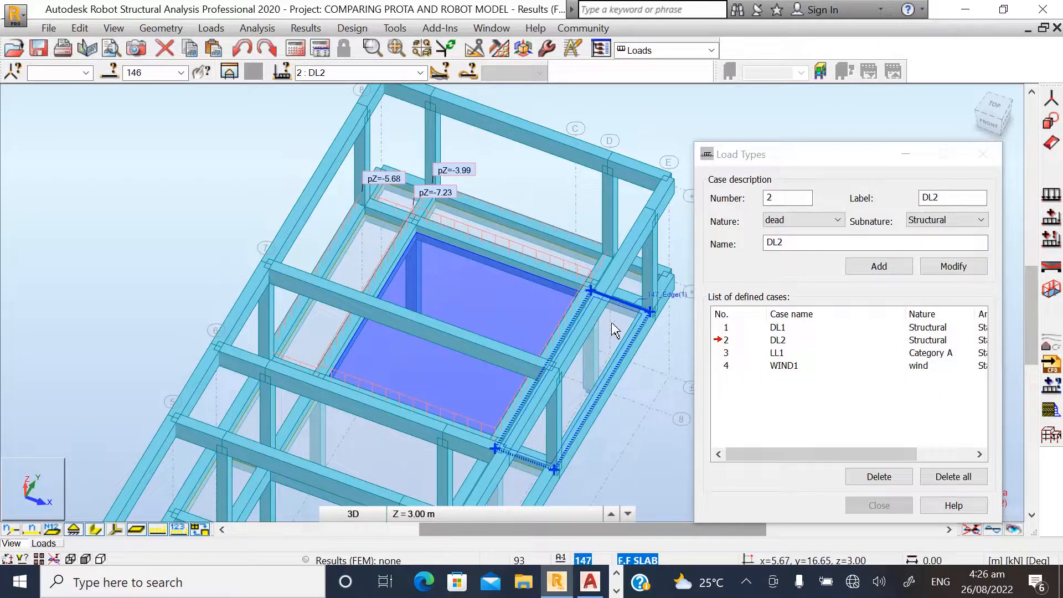
- Select slab panel 147, open a uniform surface load for DL2 and look up Panel 6's total dead load in Excel
click(612, 323)
click(1052, 196)
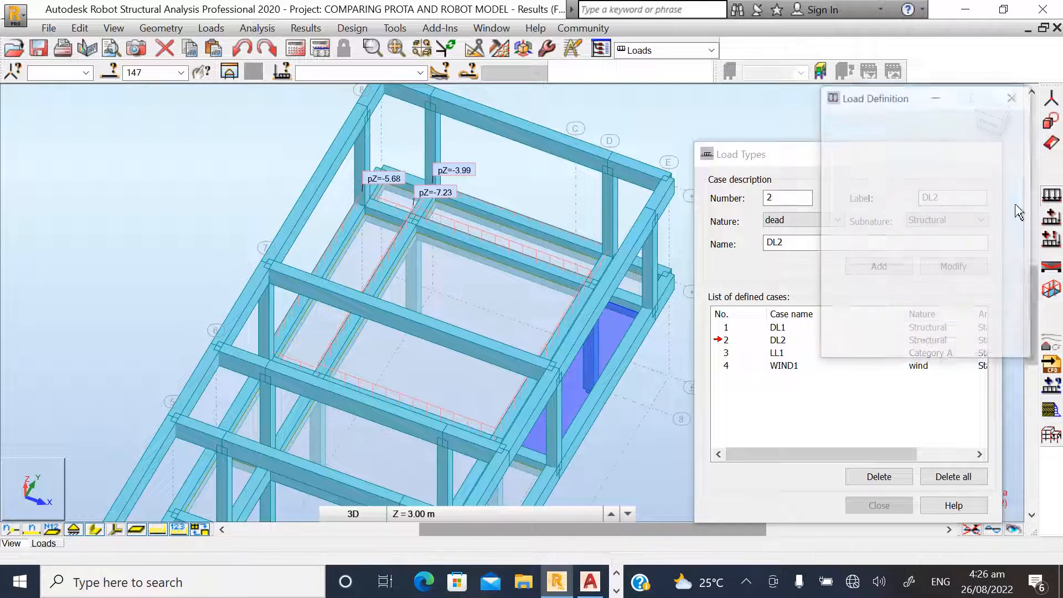
click(906, 157)
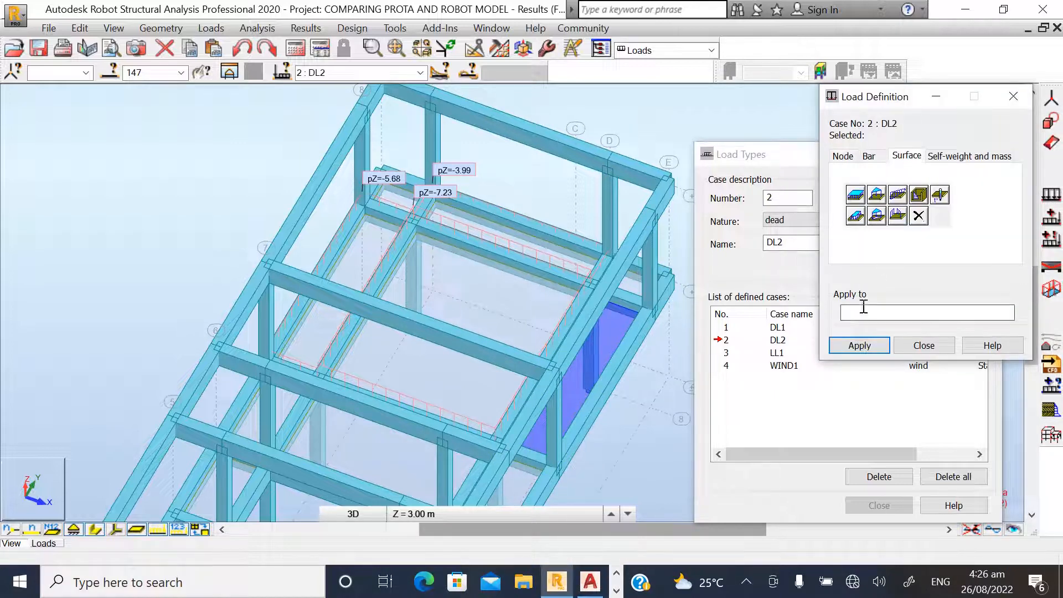
click(856, 194)
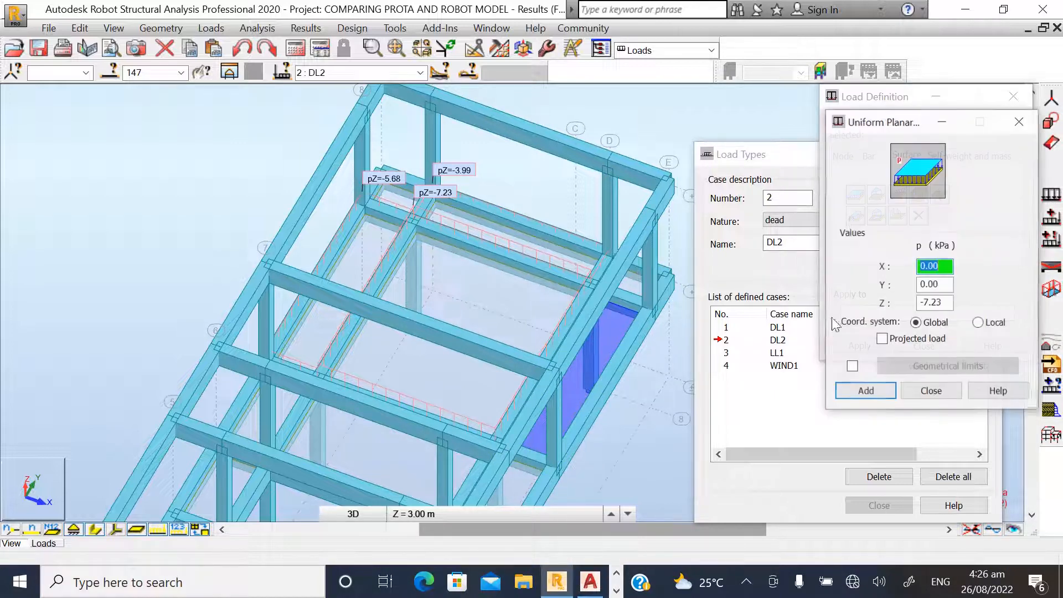
click(616, 591)
click(426, 582)
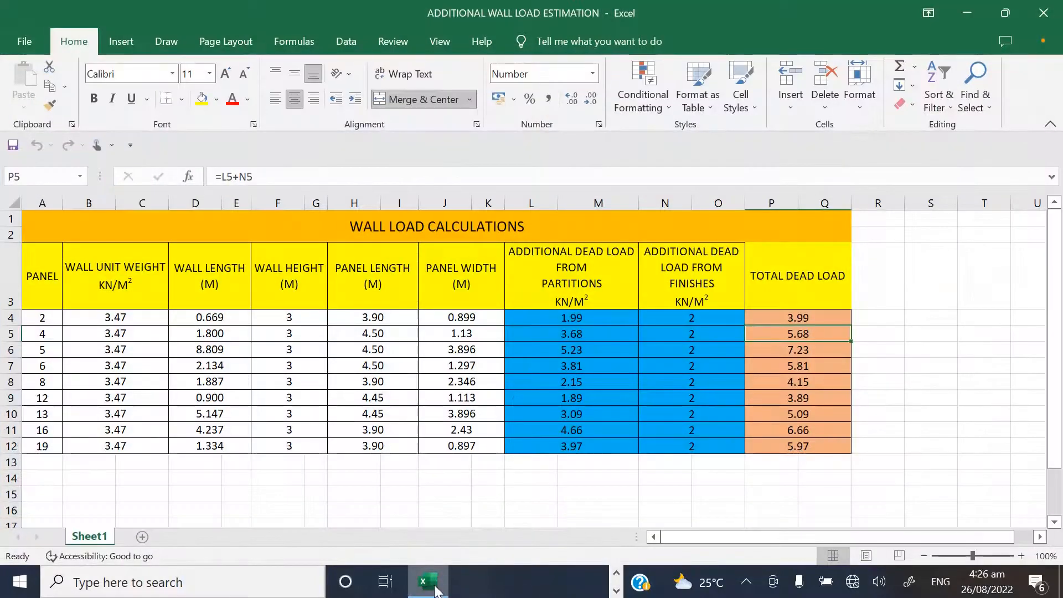
click(435, 589)
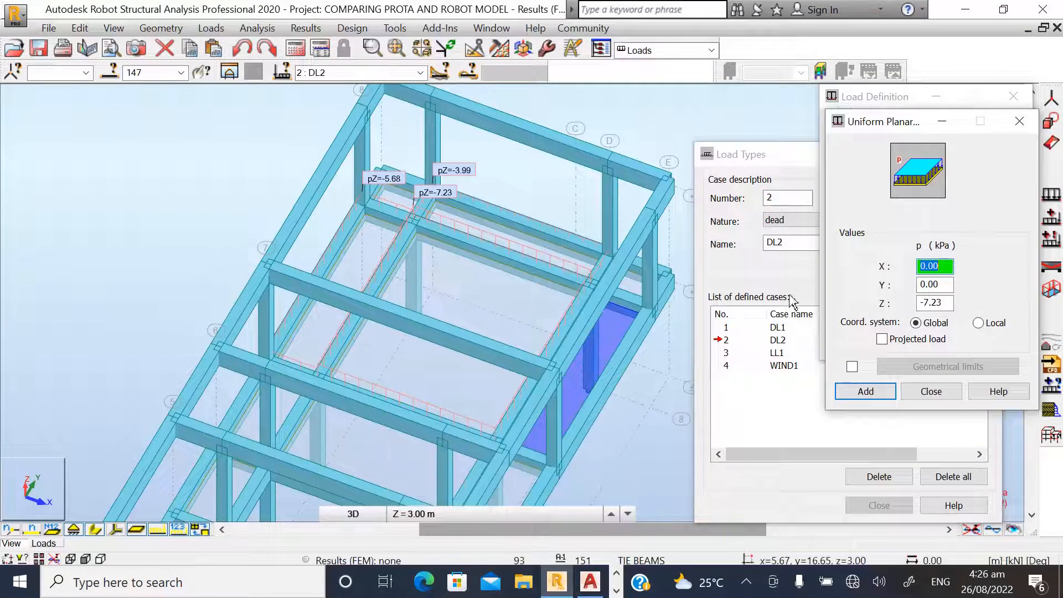
- Set the uniform load's Z value to -5.81 kPa and apply it to slab panel 147
drag(948, 303, 893, 303)
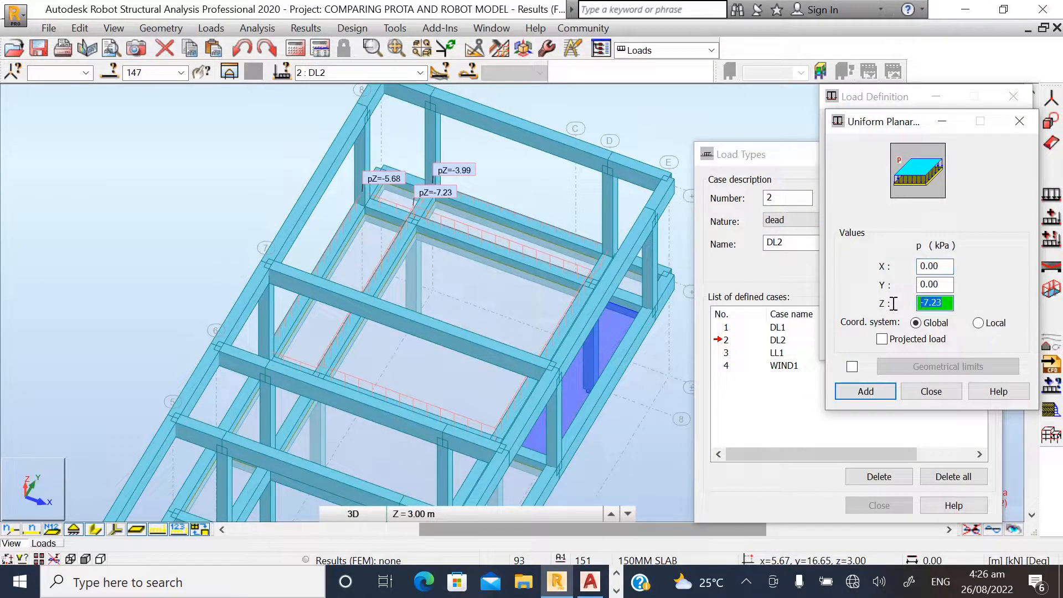
text(-5.8)
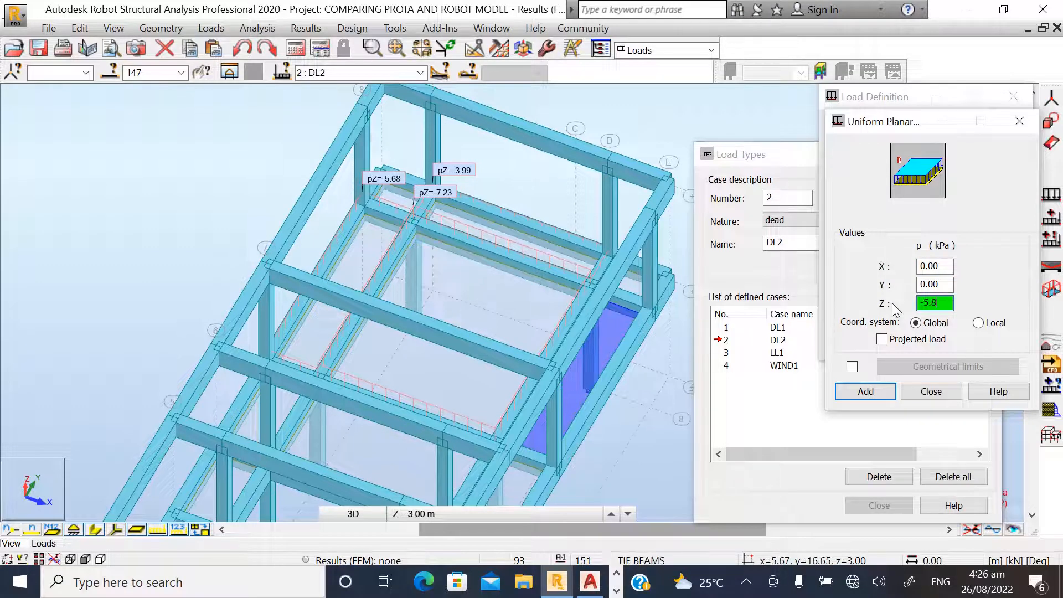
text(1)
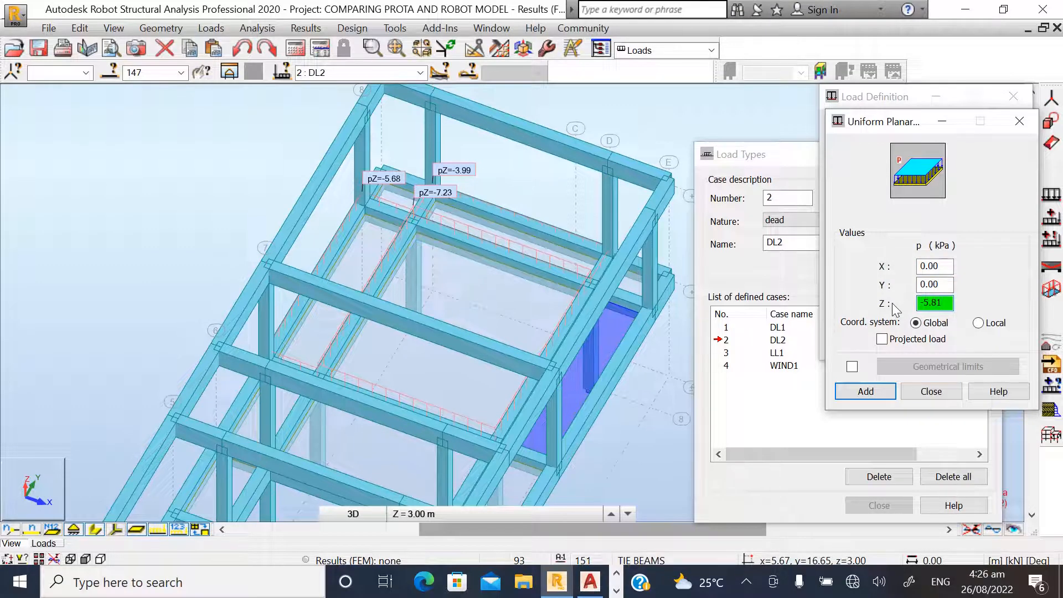
click(865, 390)
click(877, 347)
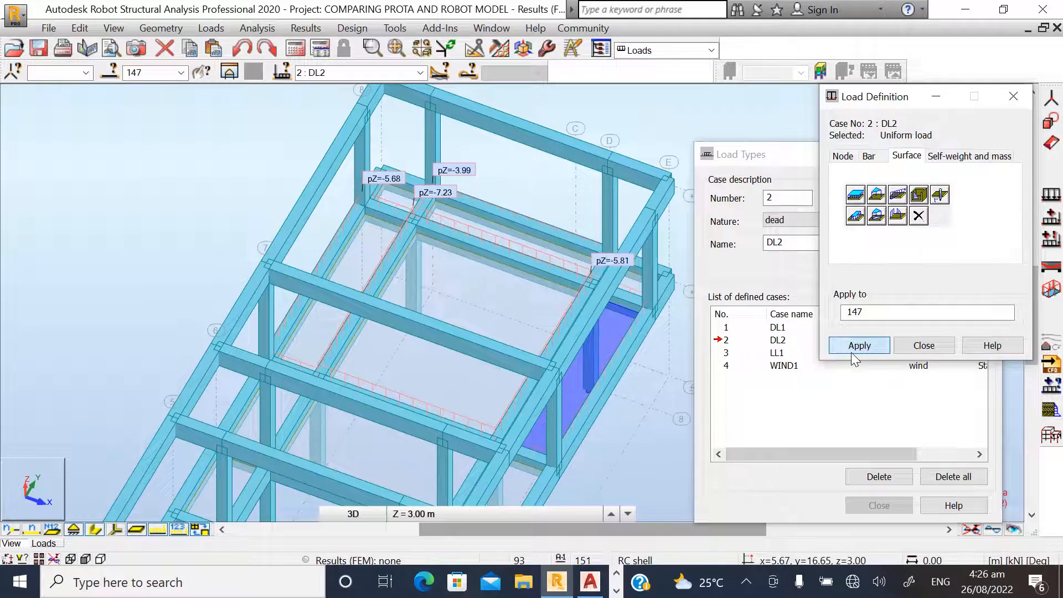
click(924, 345)
- Select slab panel 143, open a uniform surface load for DL2 and look up Panel 8's total dead load in Excel
scroll(375, 407, down, 3)
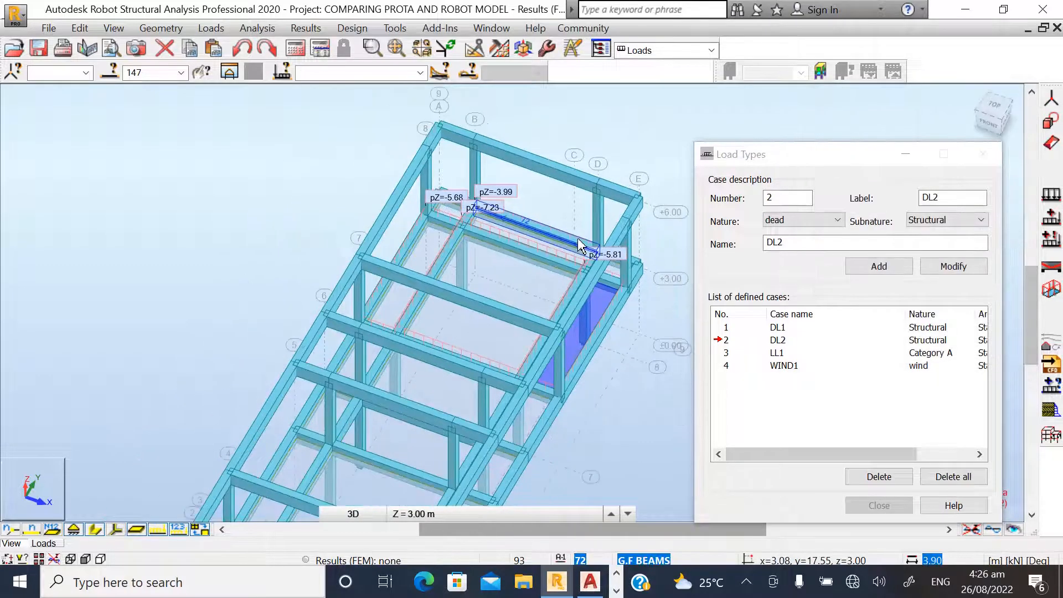
scroll(375, 407, up, 3)
click(474, 340)
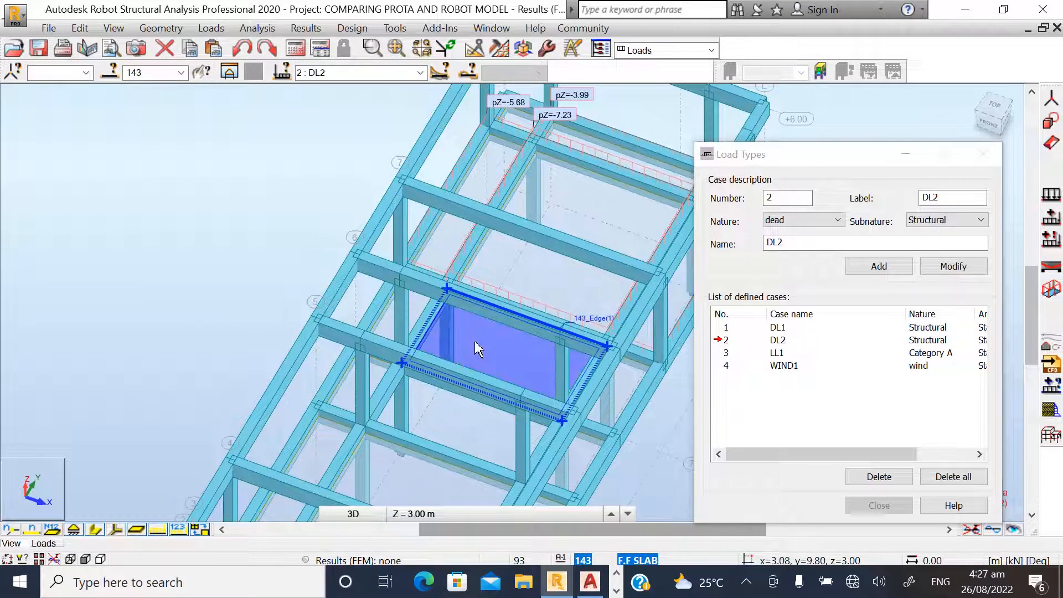
click(1051, 195)
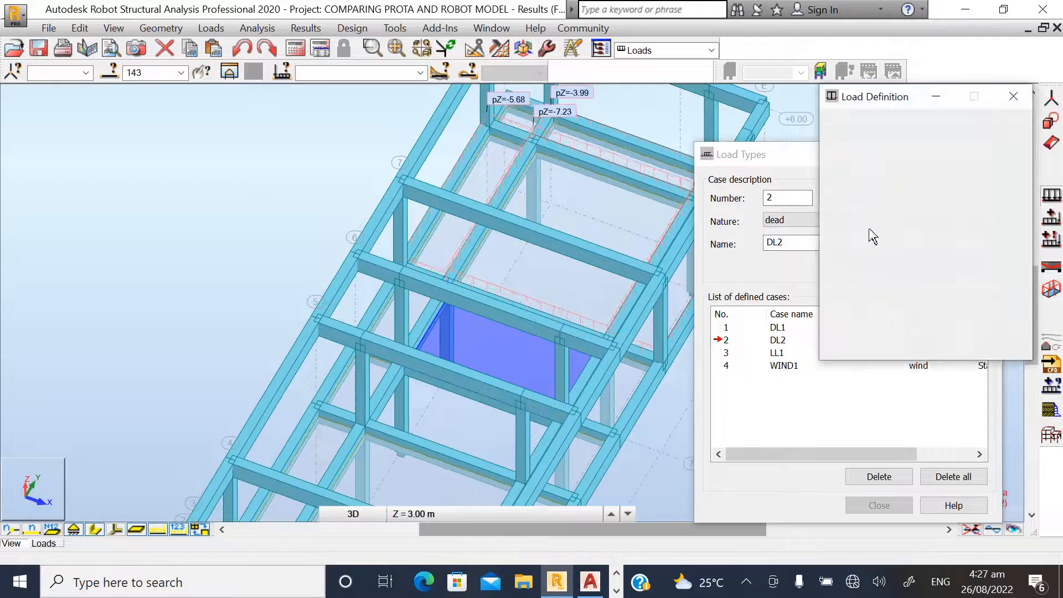
click(907, 156)
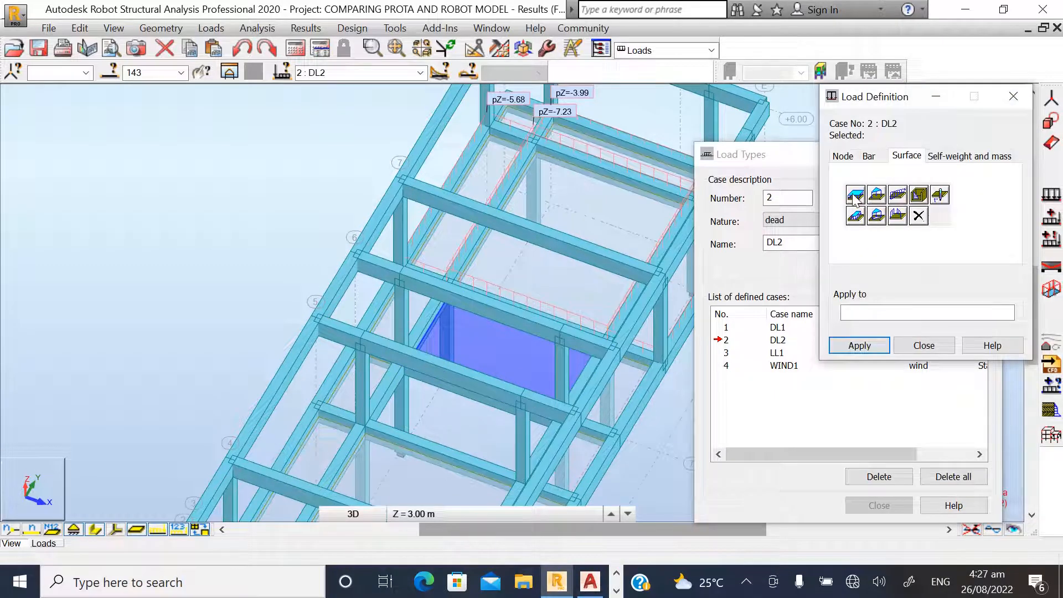
click(856, 196)
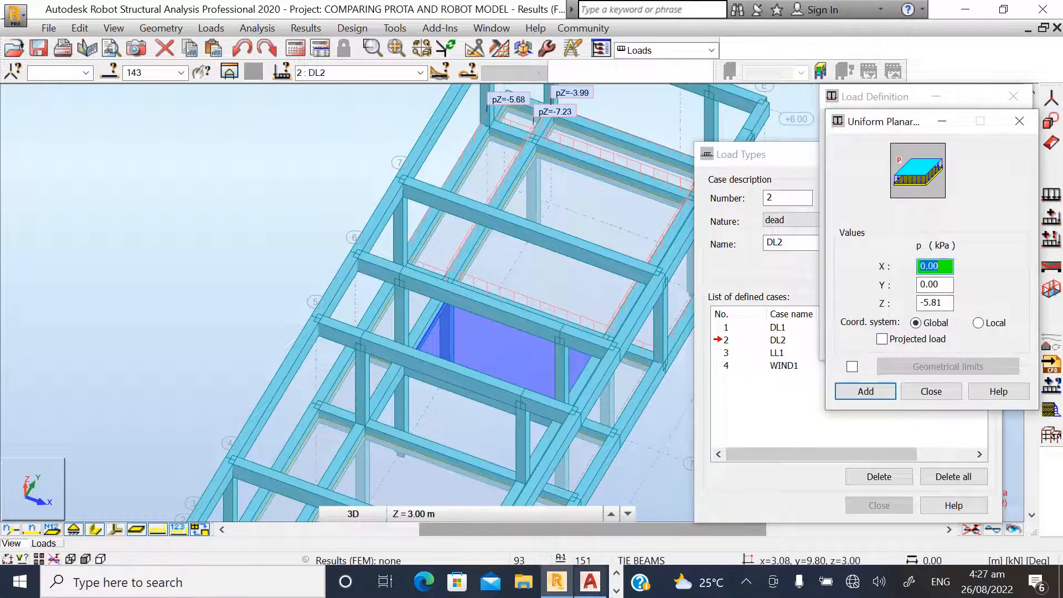
click(429, 583)
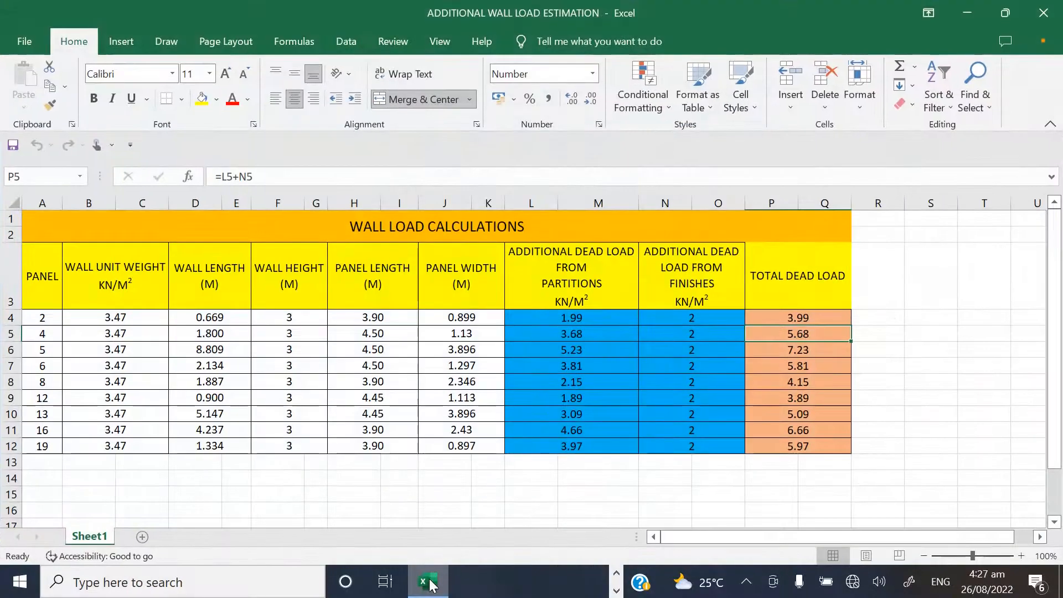
click(429, 583)
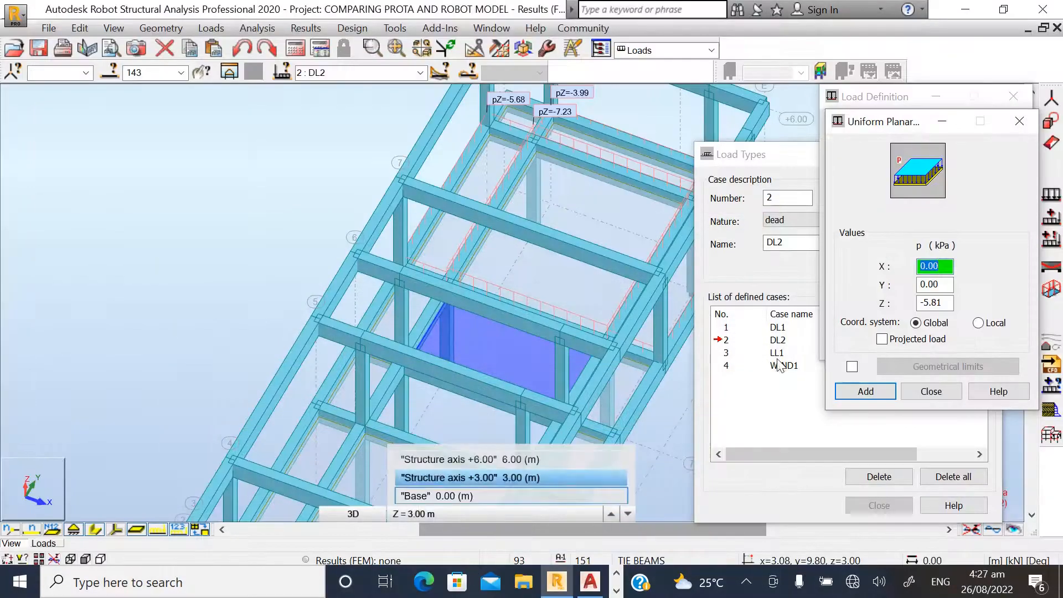
- Set the uniform load's Z value to -4.14 kPa and apply it to slab panel 143
drag(946, 304, 882, 302)
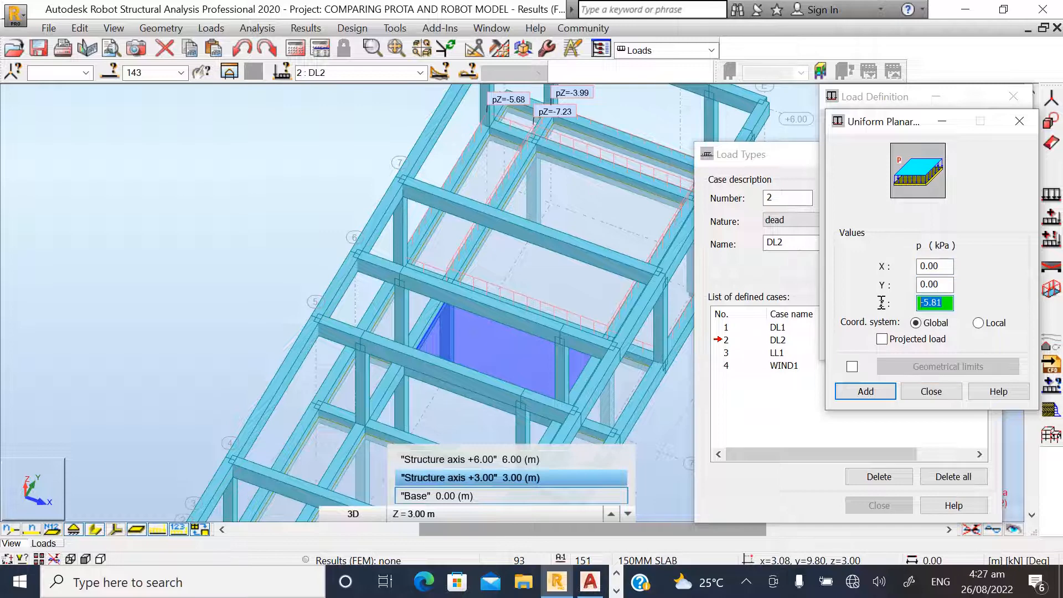
text(-4.1)
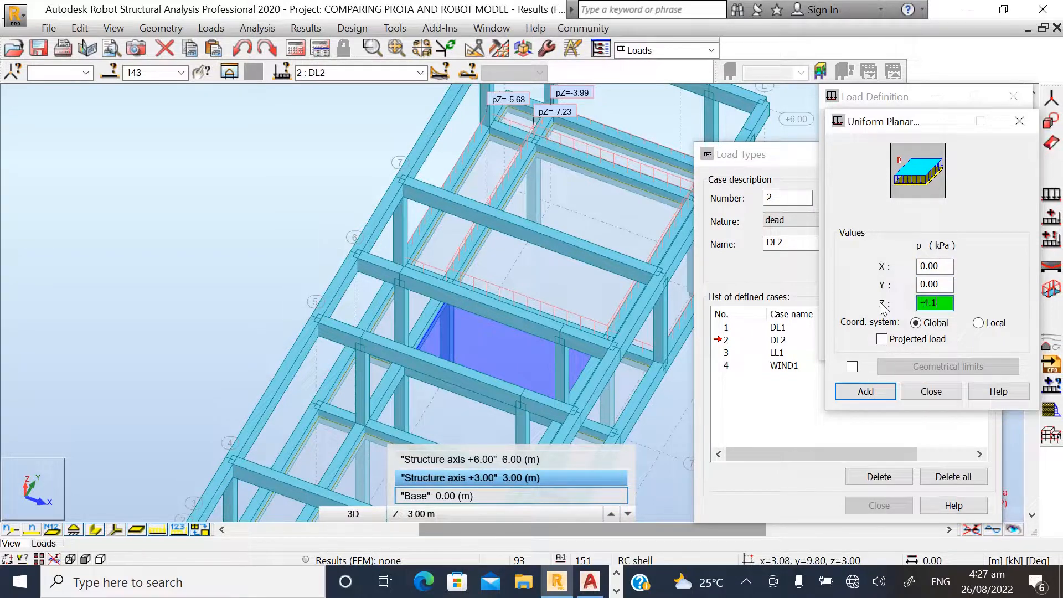
text(4)
click(865, 391)
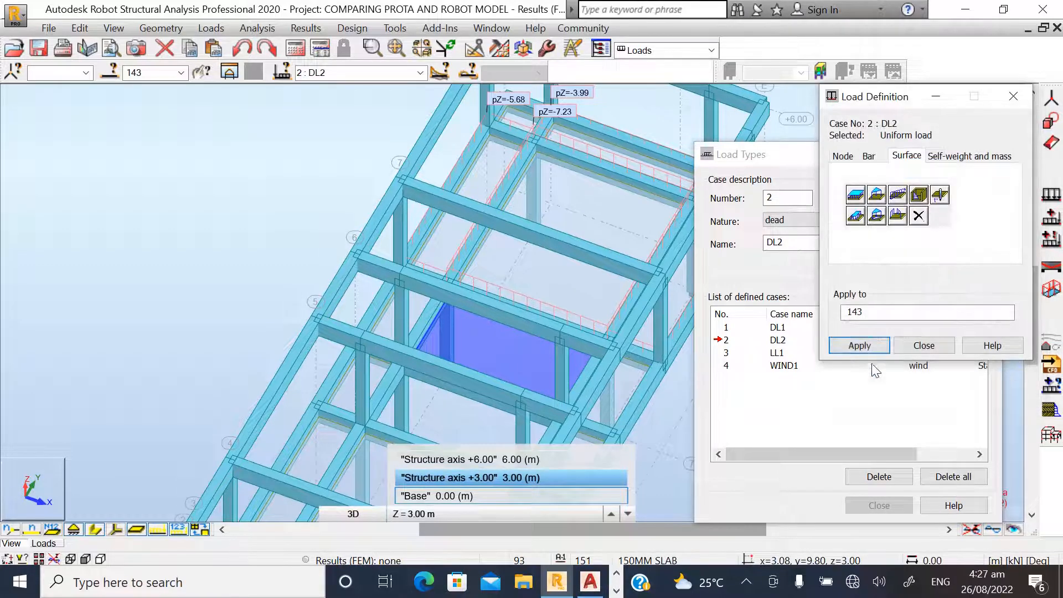
click(856, 348)
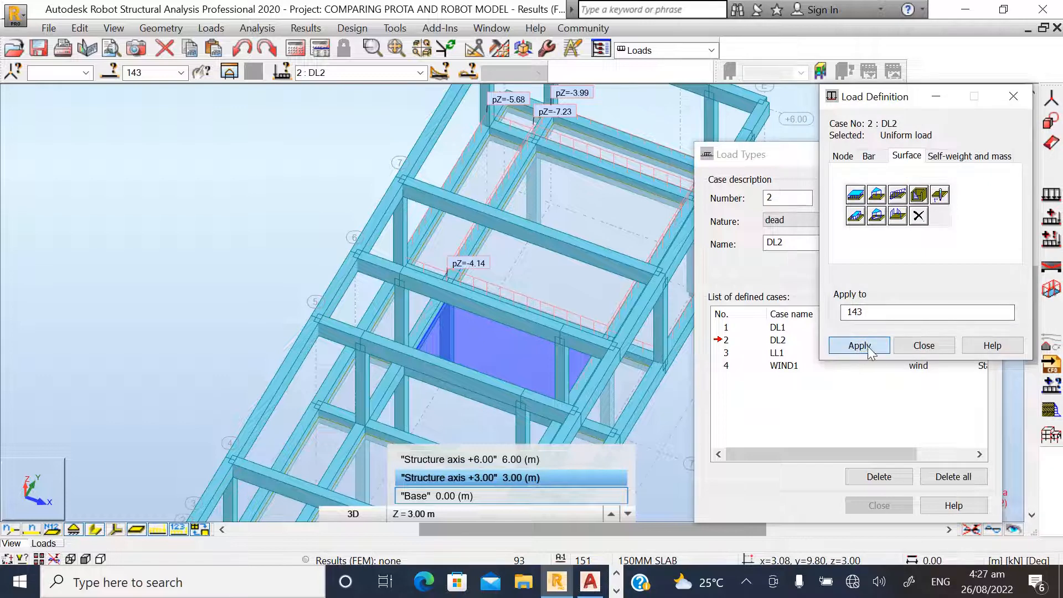
click(921, 344)
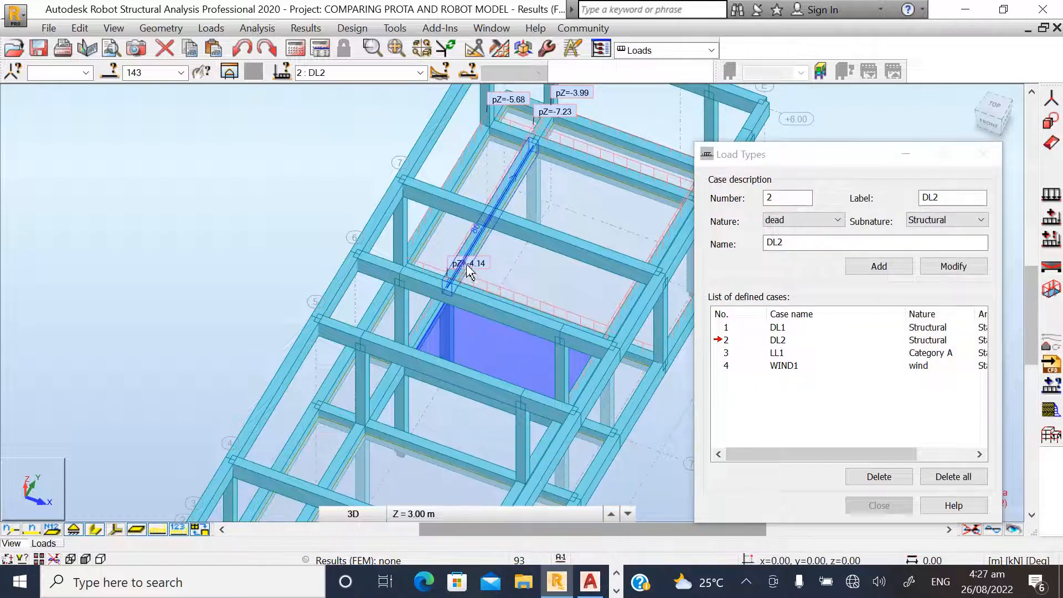
- Recheck Panel 8's total dead load in the Excel wall load workbook and return to the Robot model
click(616, 591)
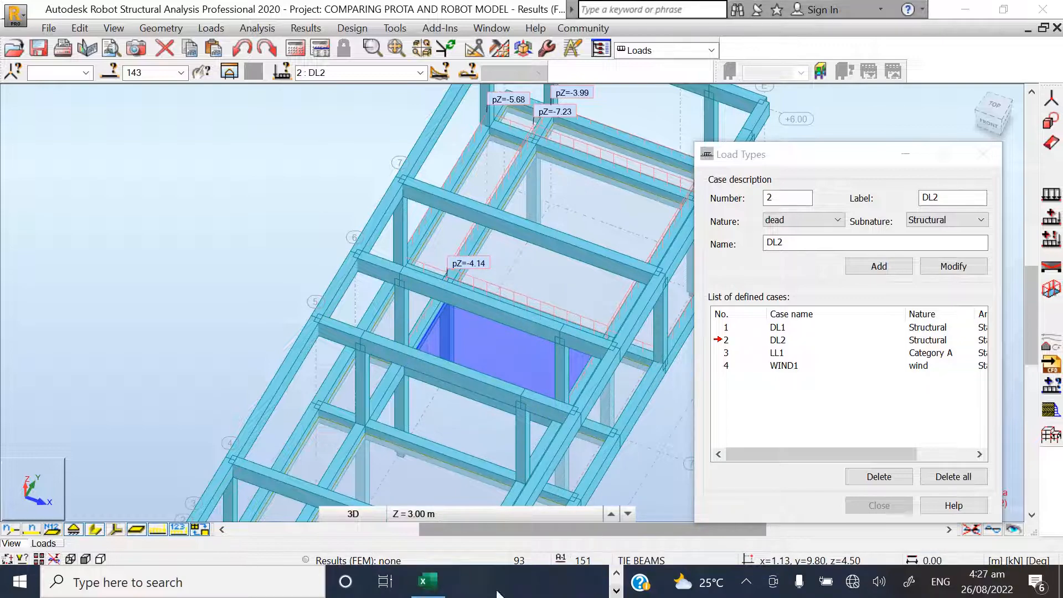
click(424, 586)
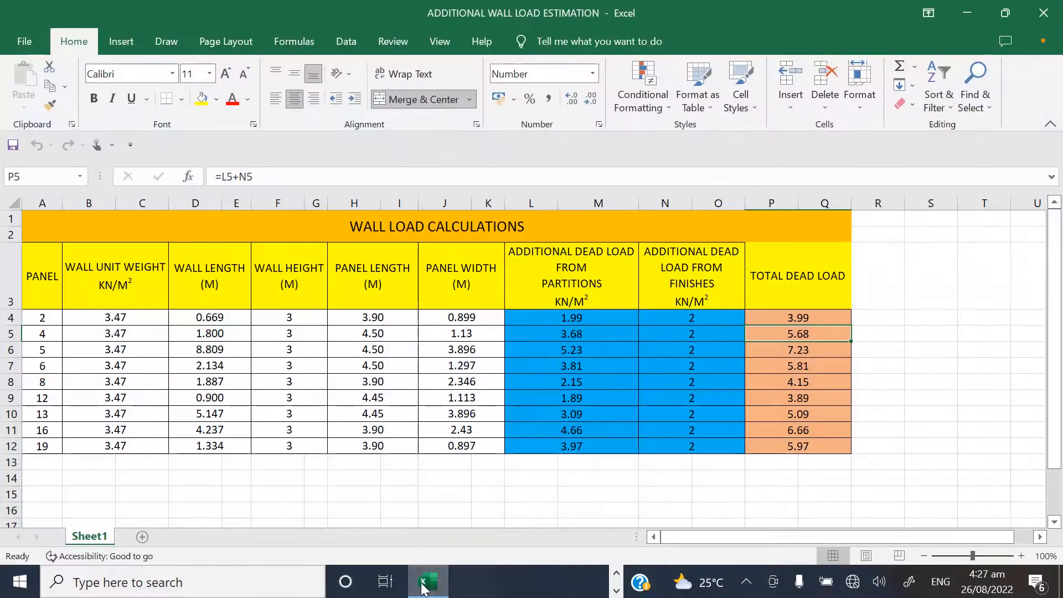
click(425, 586)
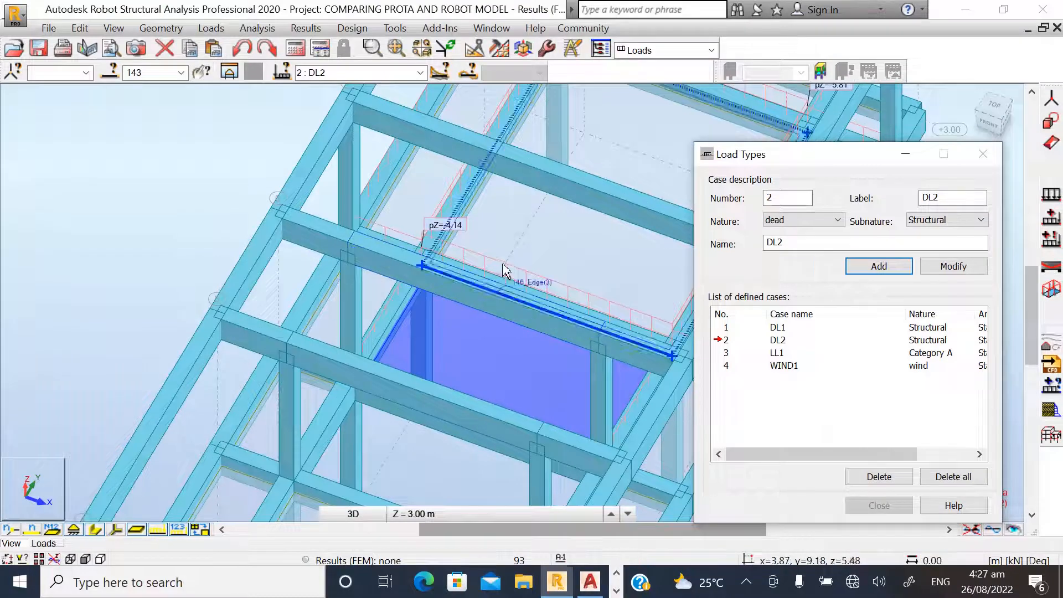
- Try to pick the pZ=-4.14 surface load at slab panel 143 in the model
click(546, 287)
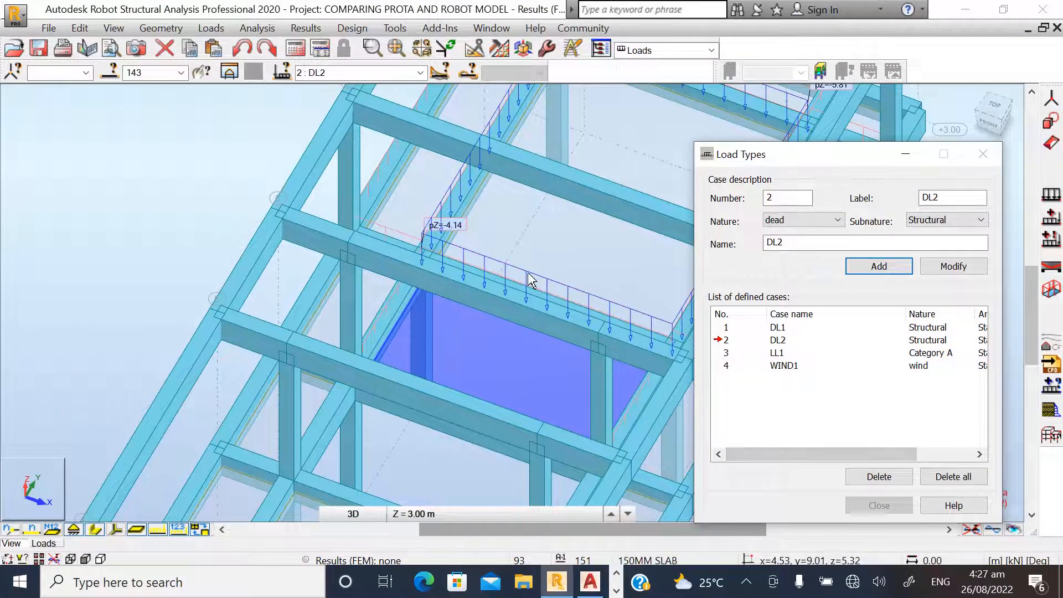
click(391, 304)
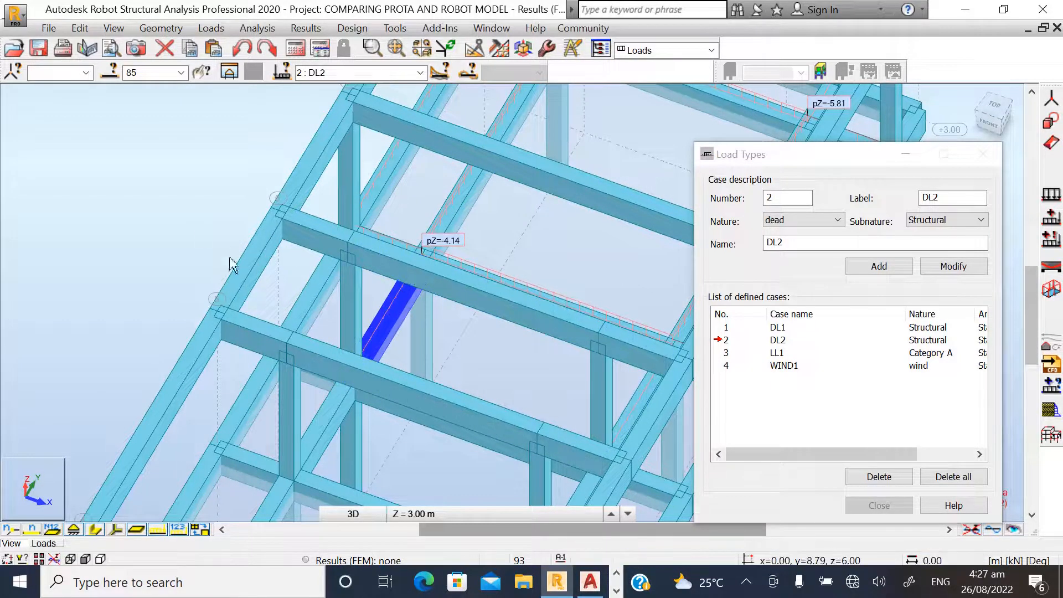
scroll(477, 311, up, 3)
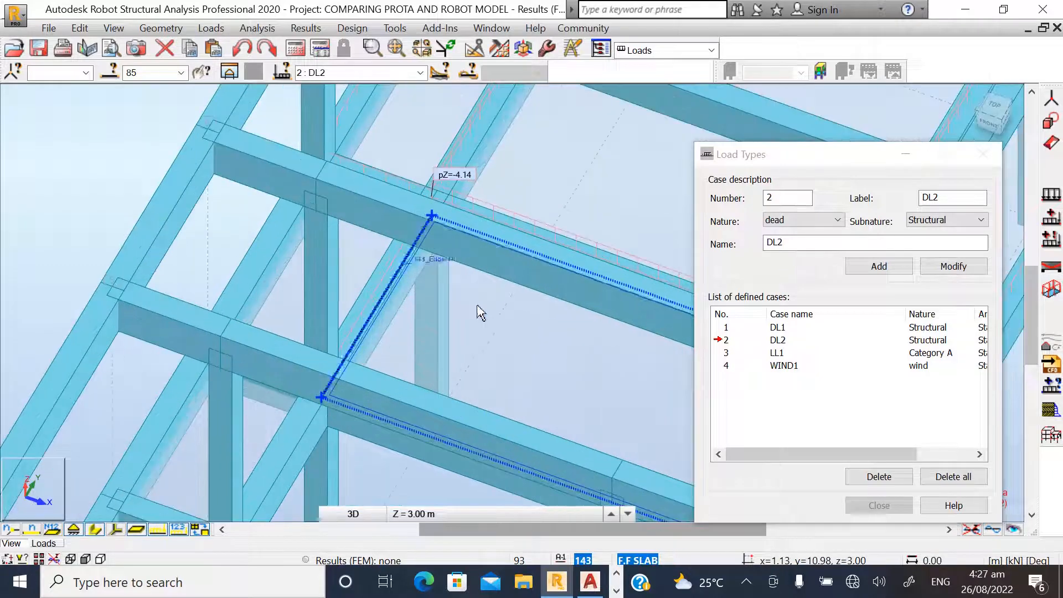
click(989, 114)
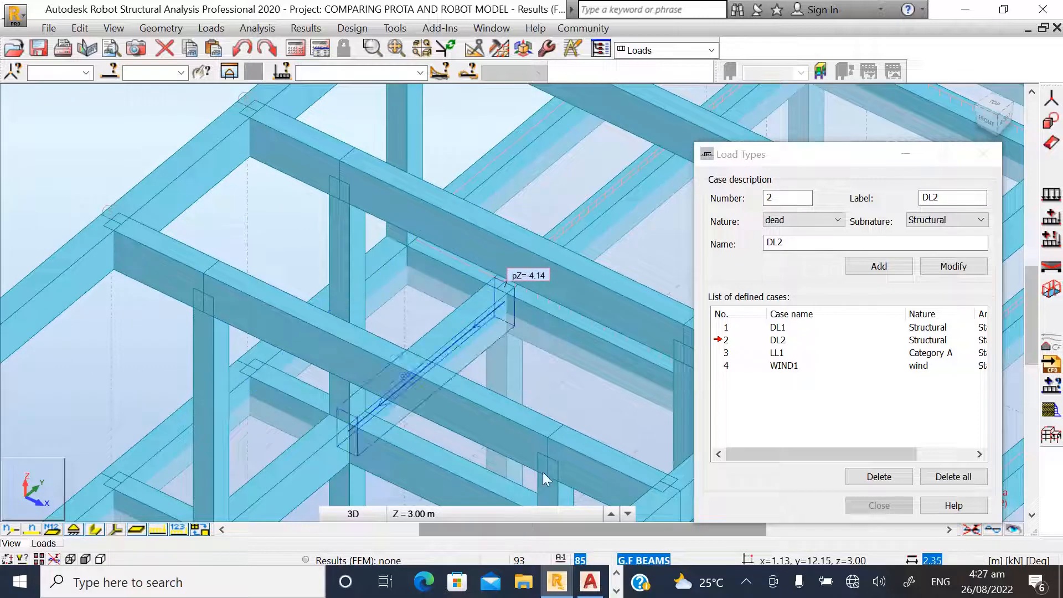
scroll(488, 394, down, 5)
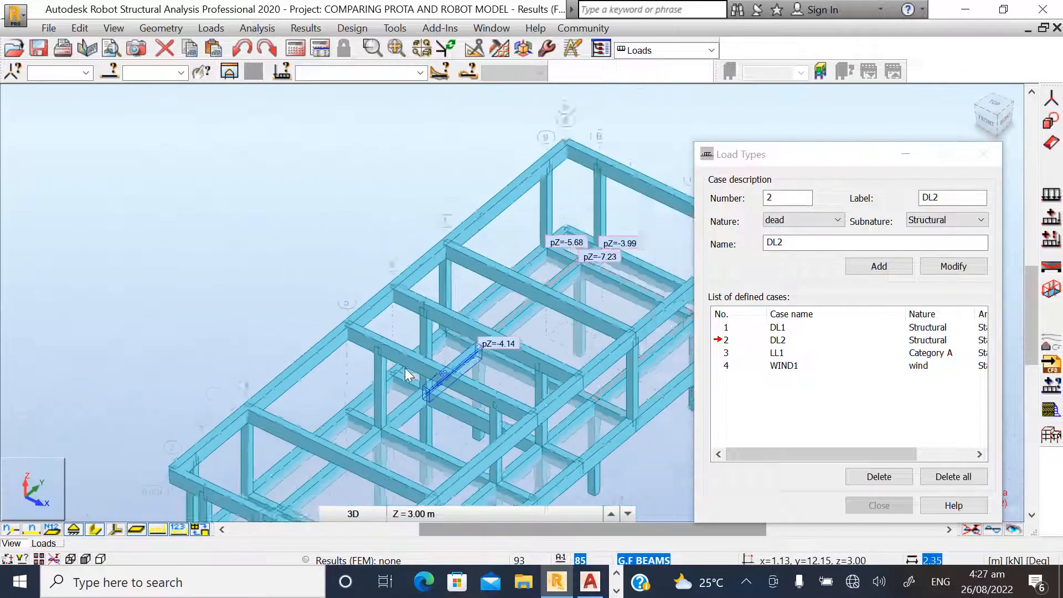
scroll(469, 455, up, 6)
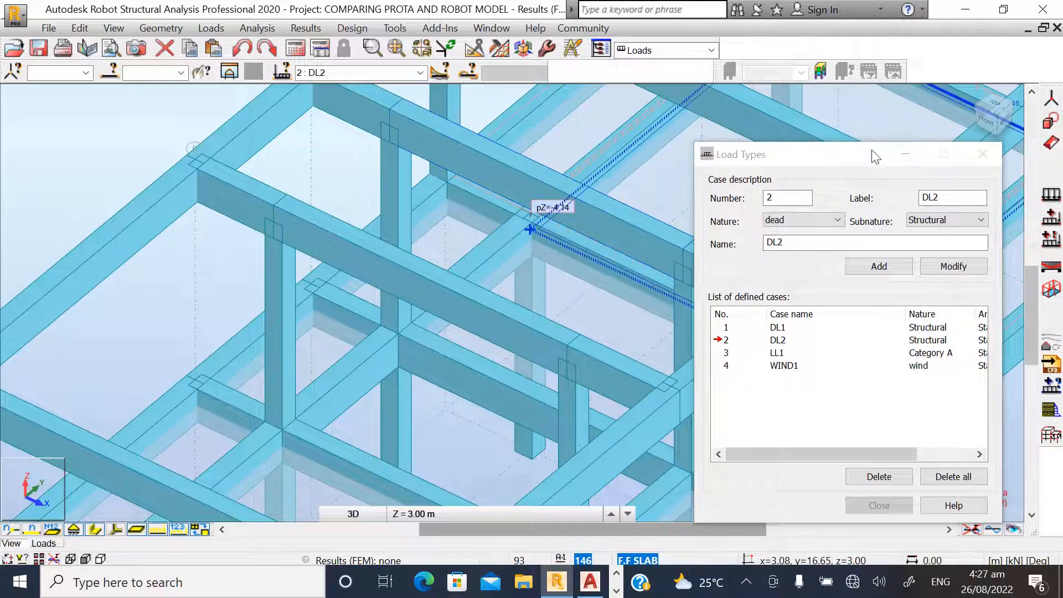
- Minimise the Load Types window and delete the pZ=-4.14 surface load from slab panel 143
drag(880, 151, 919, 238)
click(944, 242)
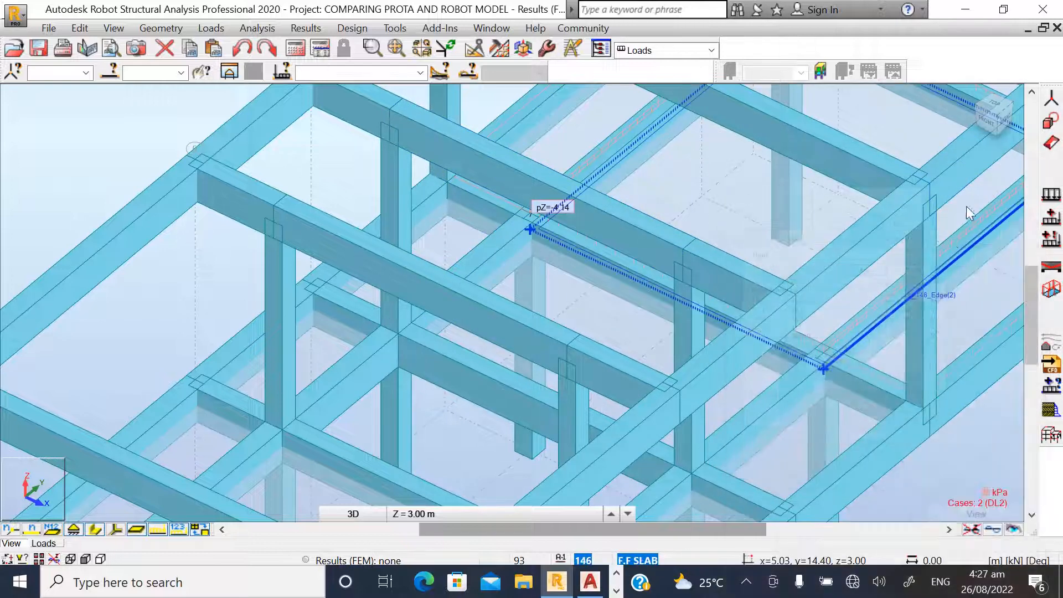
shift+middle_drag(1027, 142, 959, 132)
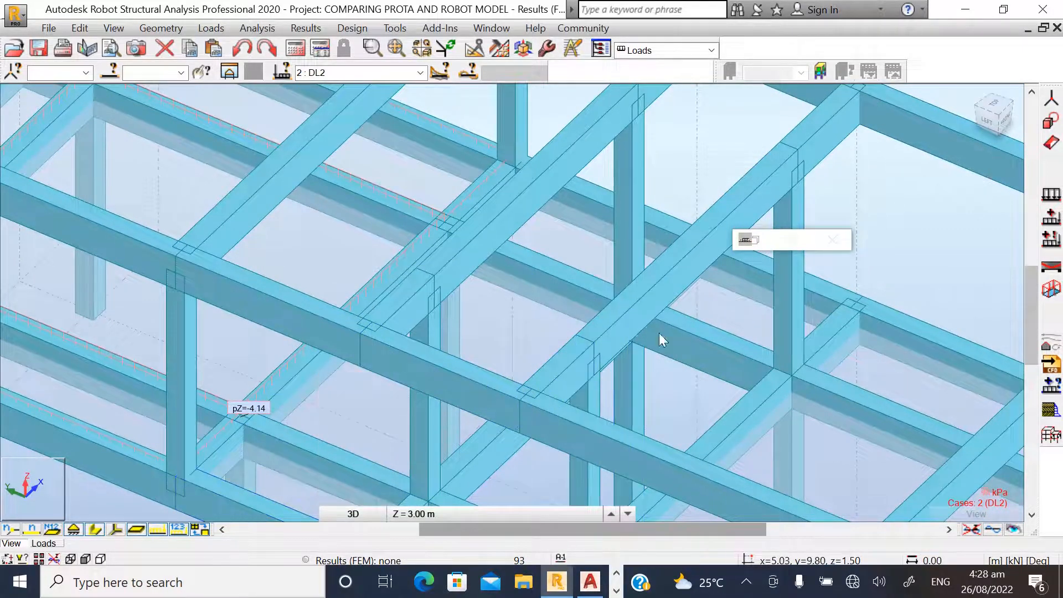
scroll(680, 289, down, 1)
scroll(467, 404, down, 1)
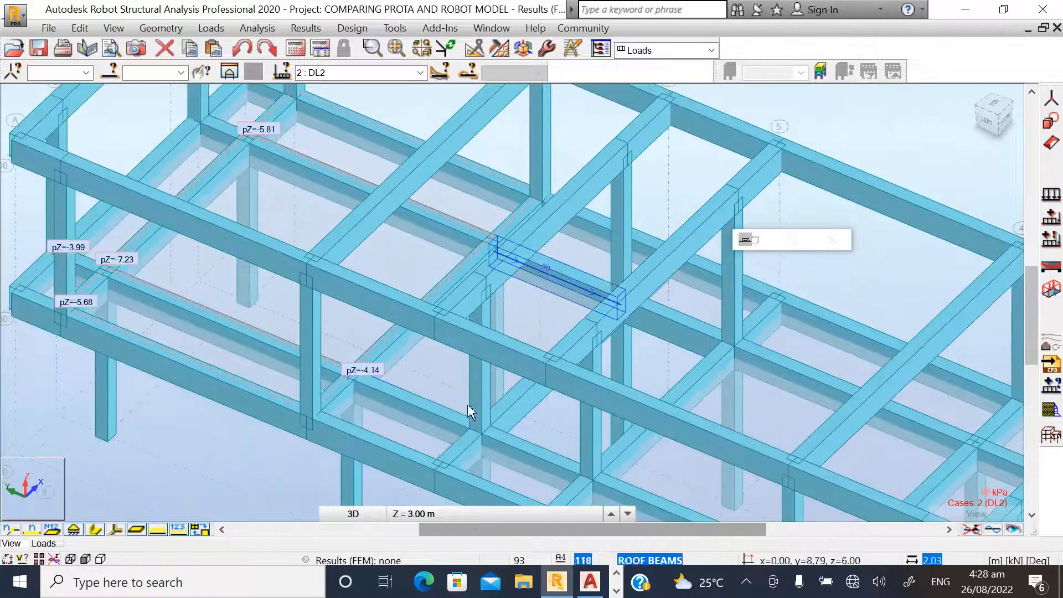
scroll(401, 381, up, 4)
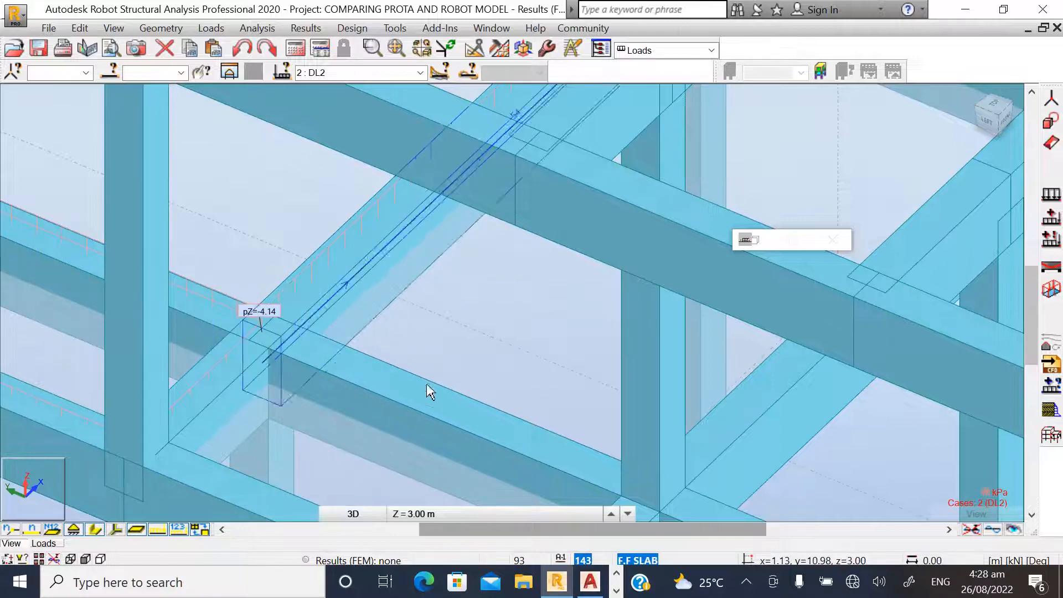
scroll(443, 404, down, 5)
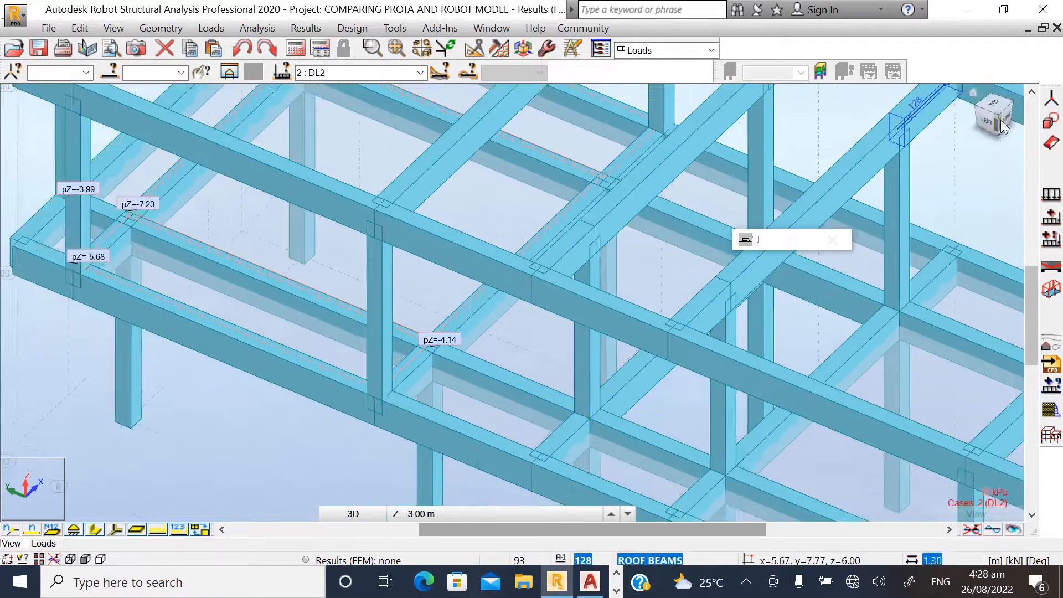
drag(979, 134, 1005, 122)
scroll(726, 216, up, 4)
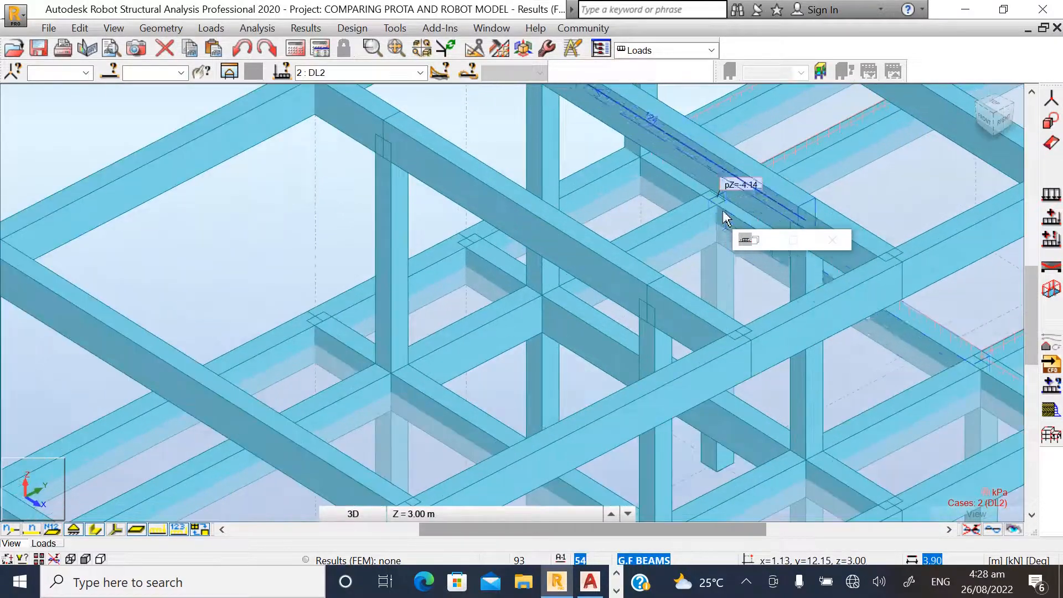
scroll(726, 216, up, 2)
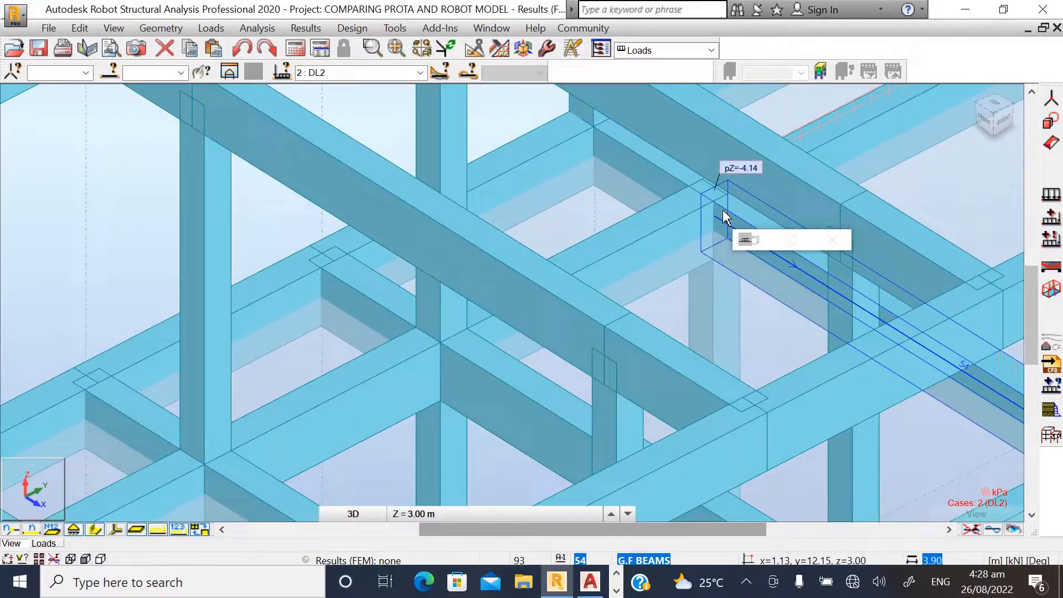
right_click(735, 176)
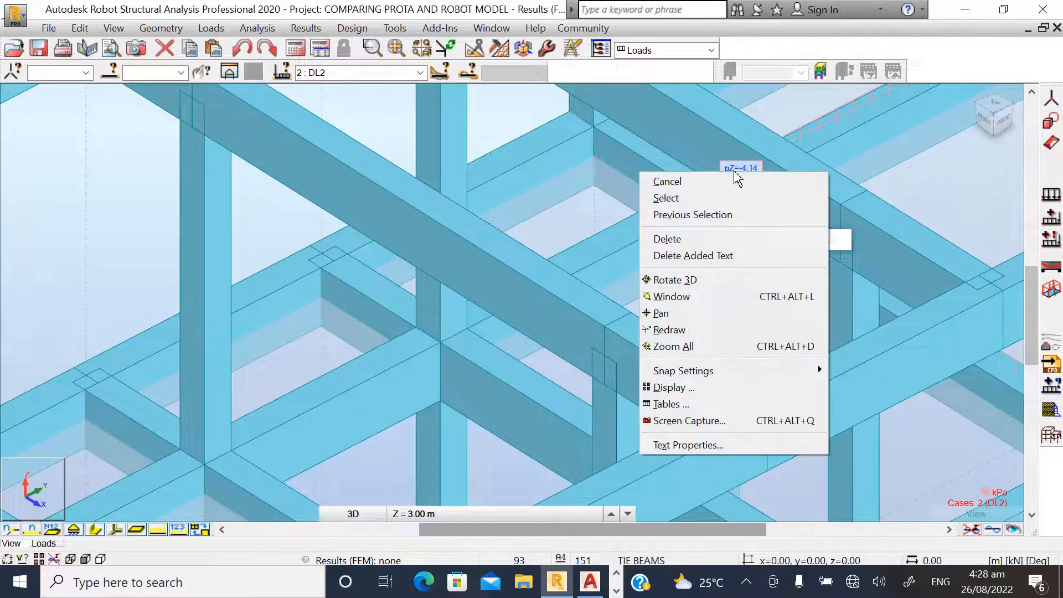
click(686, 238)
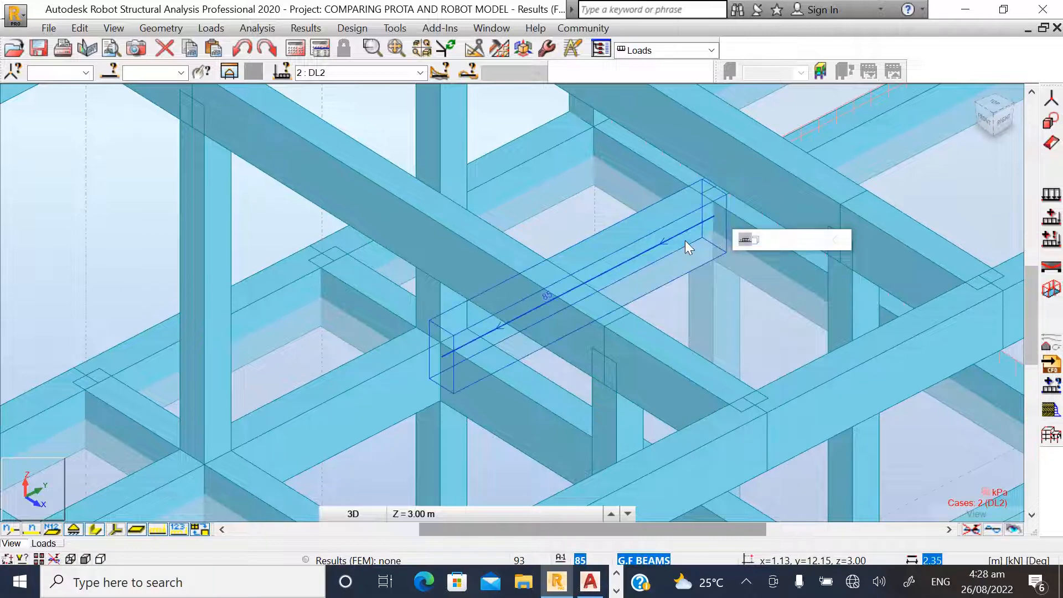
- Select slab panel 143 on the +3.00 m level and restore the Load Types window beside the frame
scroll(481, 310, down, 4)
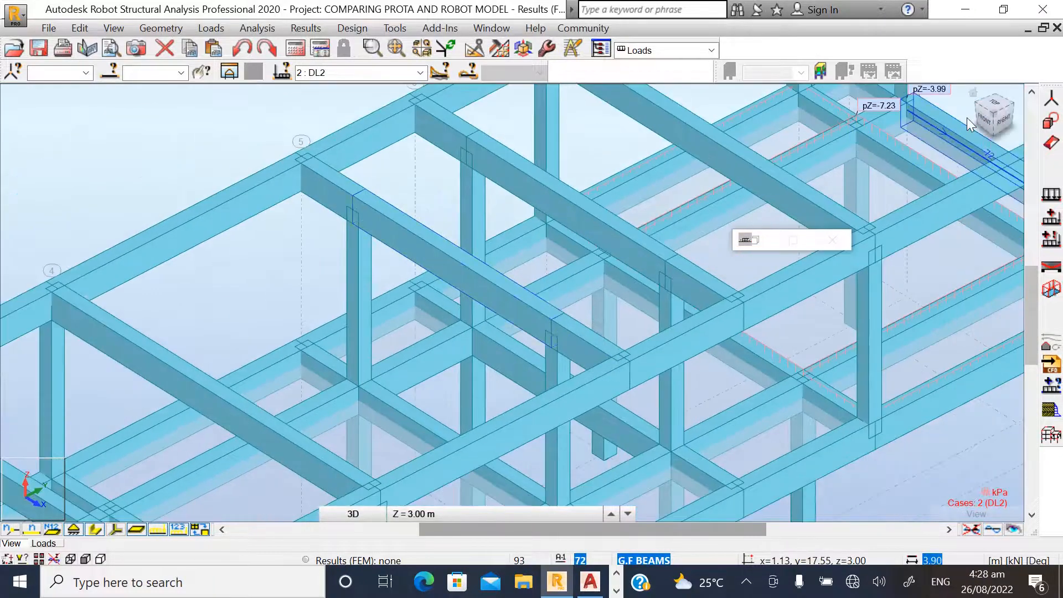
mouse_move(1009, 125)
mouse_down()
mouse_move(1022, 120)
mouse_move(969, 122)
mouse_move(1005, 126)
mouse_move(984, 124)
mouse_move(992, 124)
mouse_up()
scroll(545, 305, down, 5)
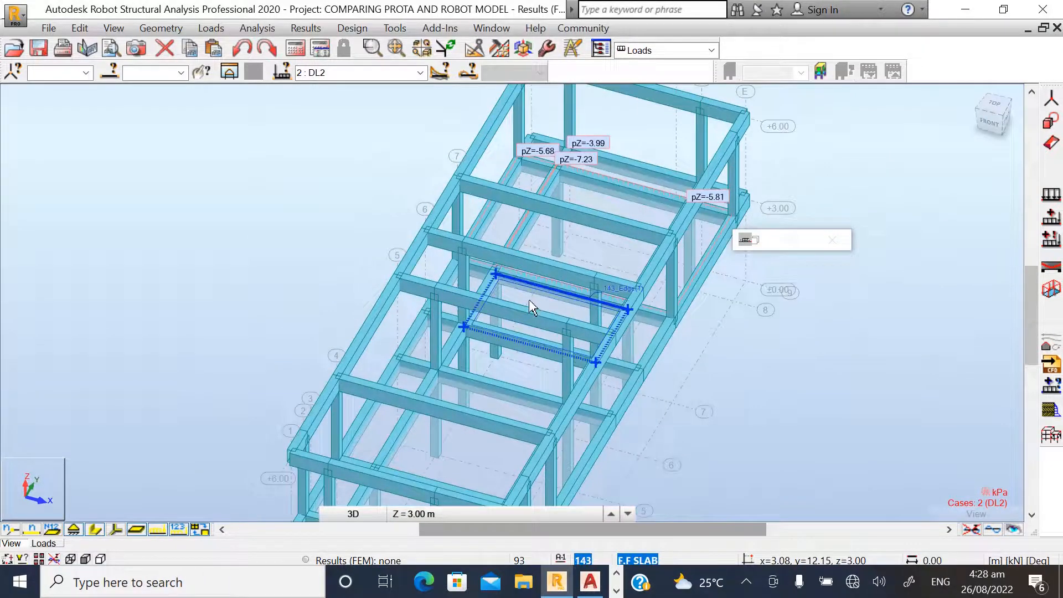
click(530, 302)
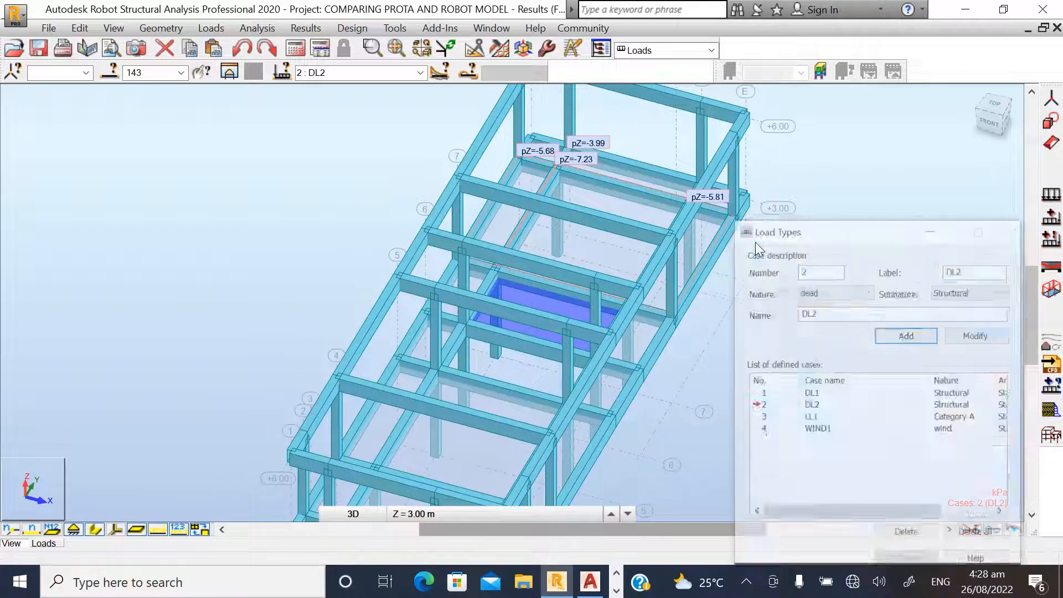
drag(895, 241, 823, 208)
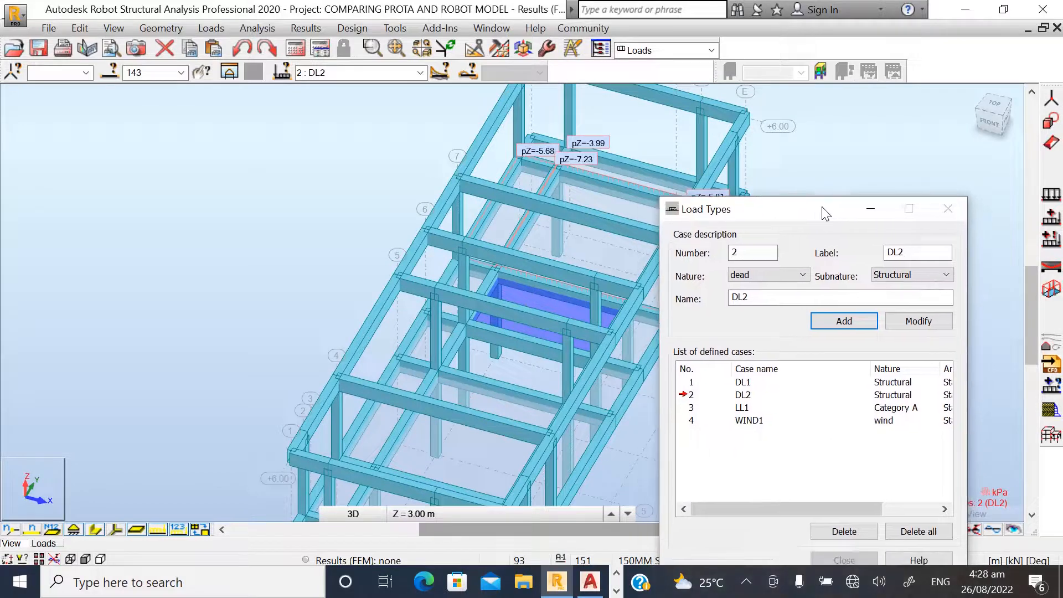
click(1051, 194)
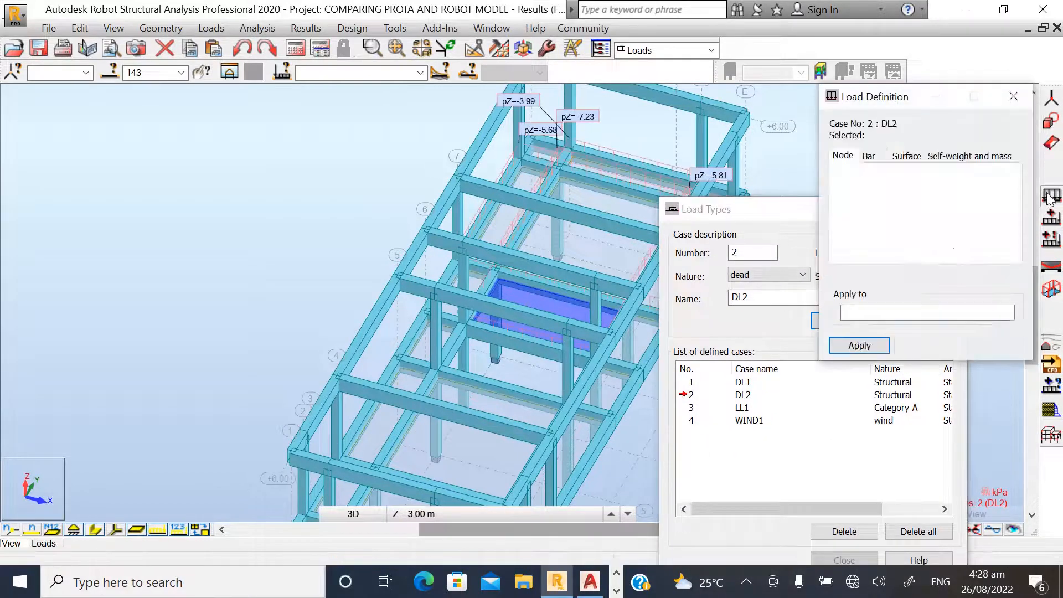
click(906, 156)
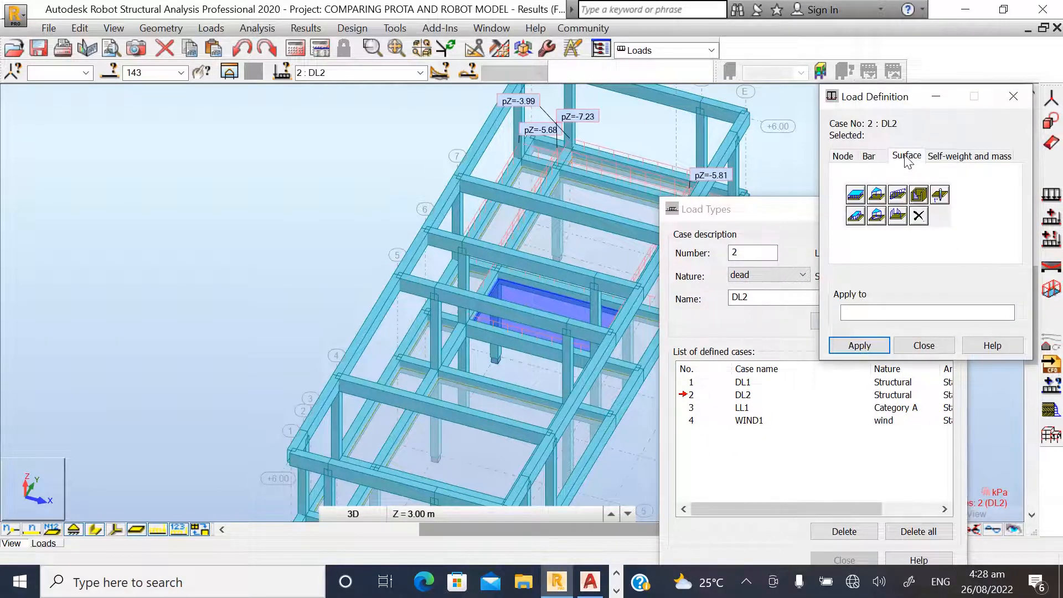
click(855, 195)
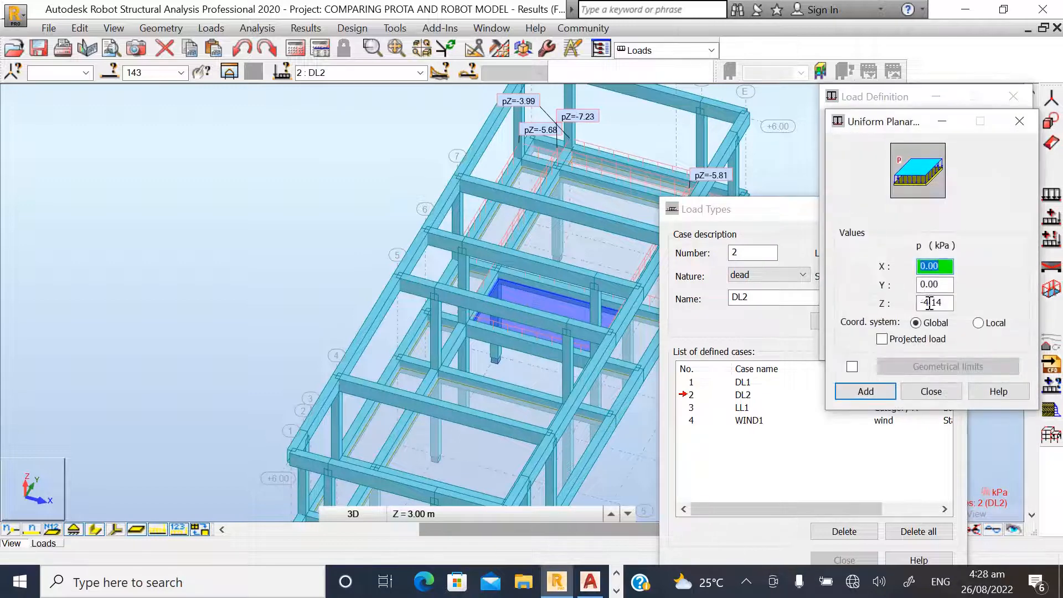
key(Tab)
key(Tab)
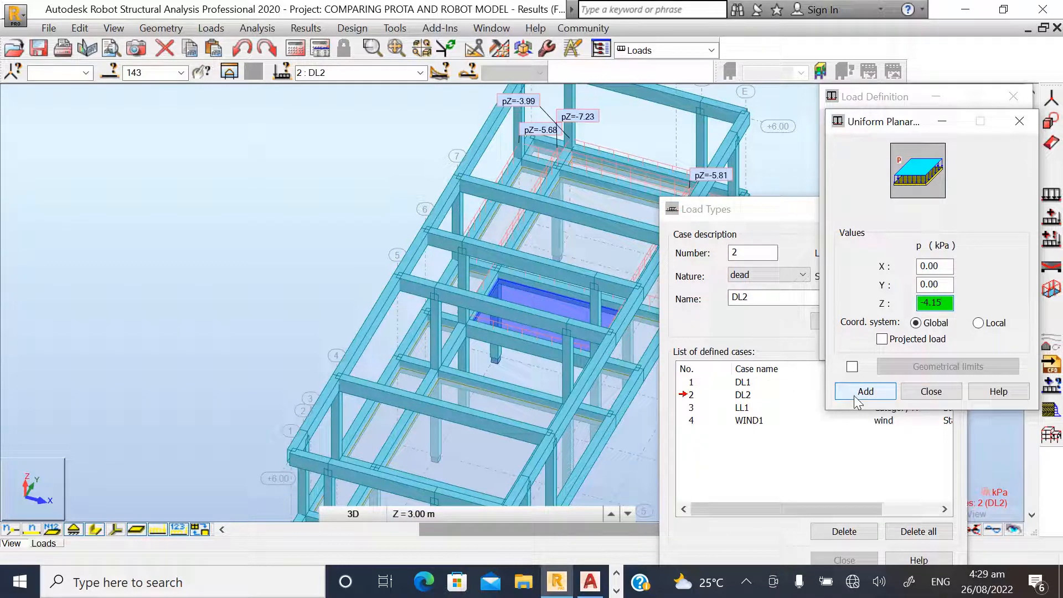
click(910, 396)
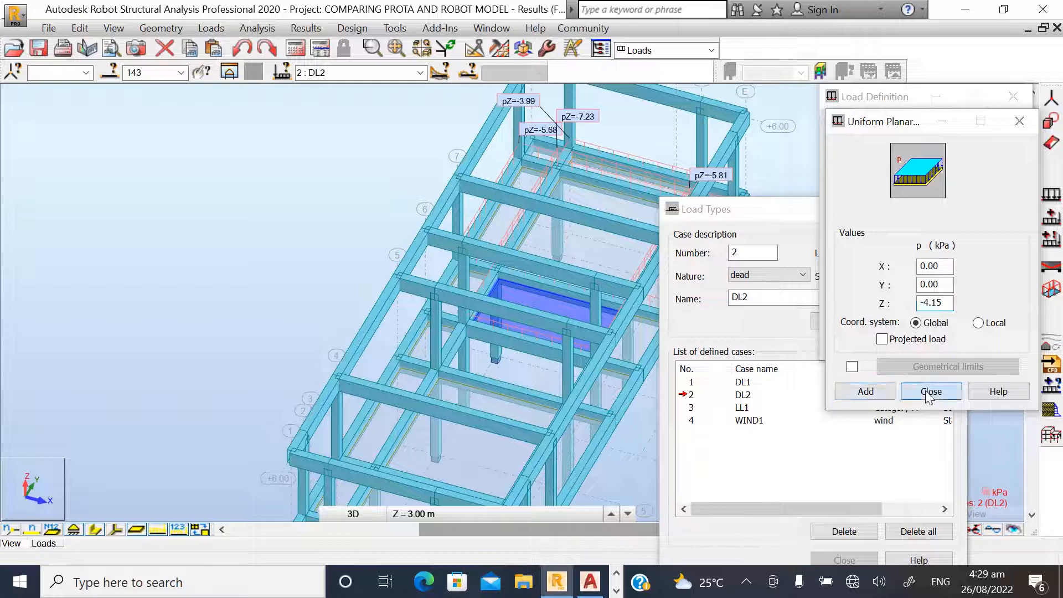
click(923, 345)
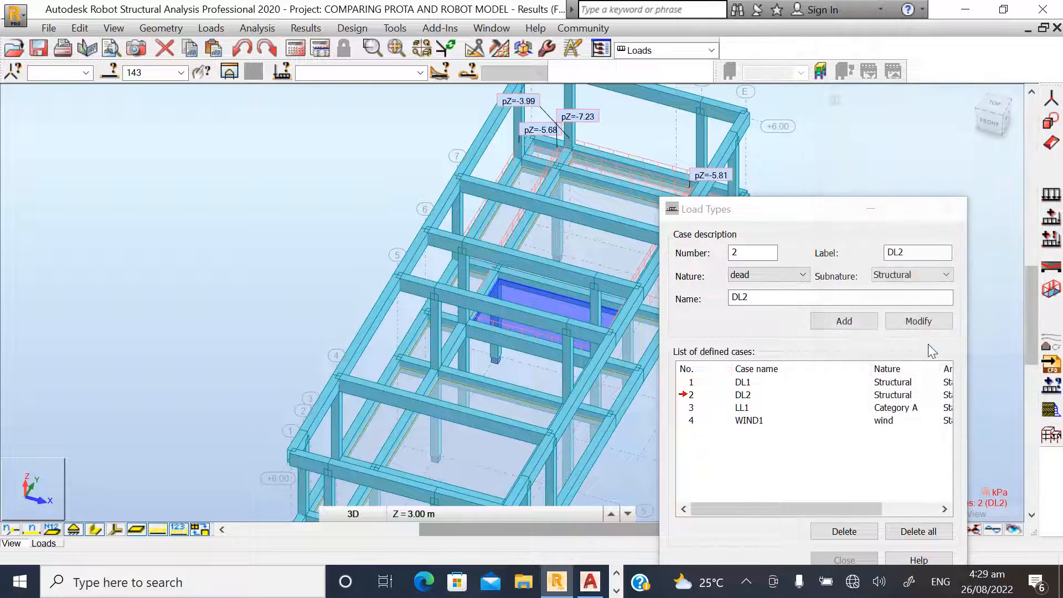
- Delete the leftover surface load at slab panel 143, only for the indicated load
click(495, 285)
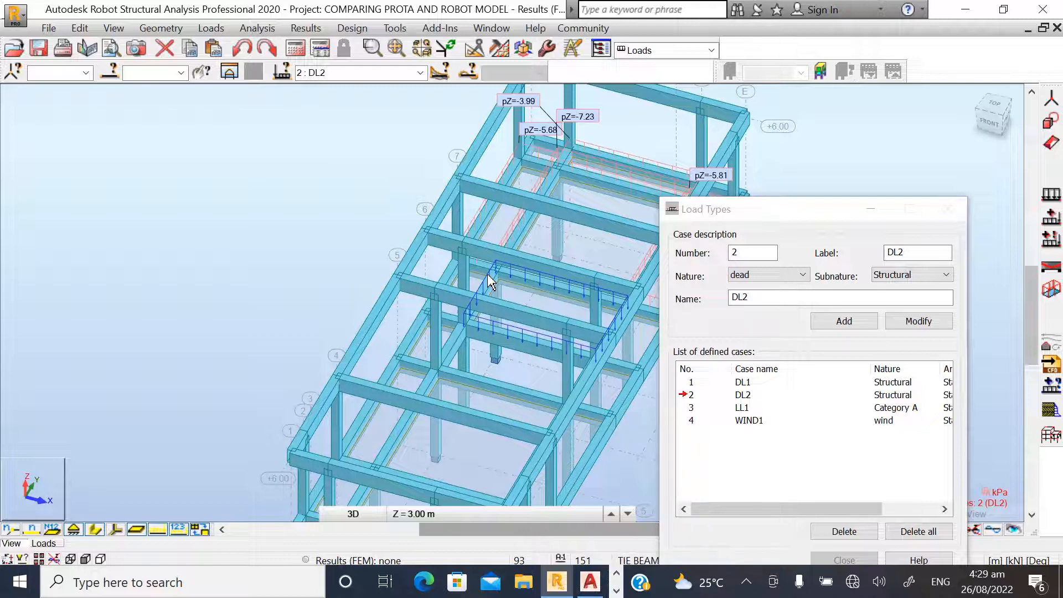
right_click(393, 275)
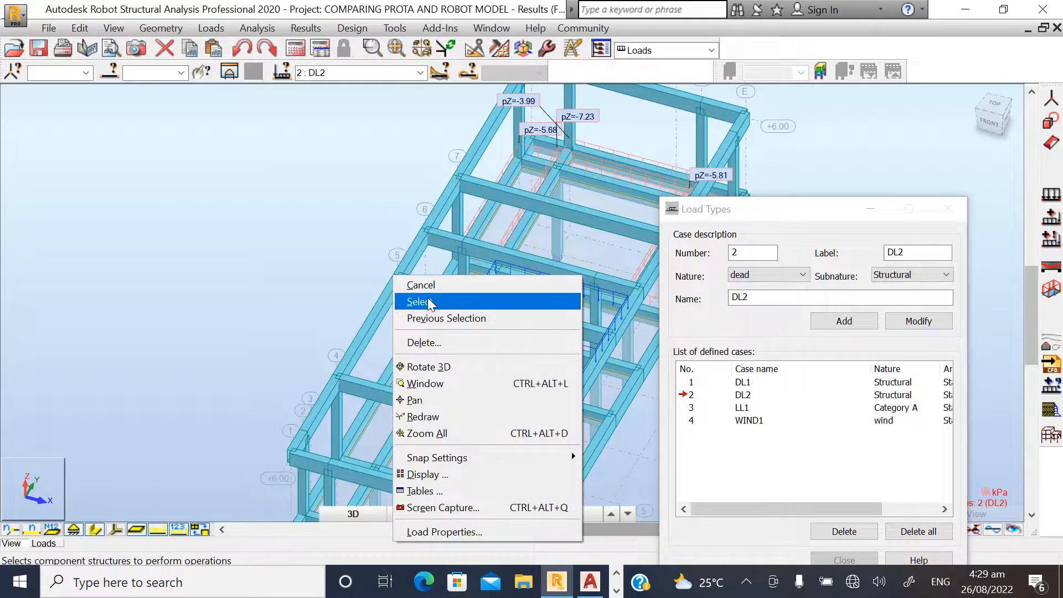
click(425, 342)
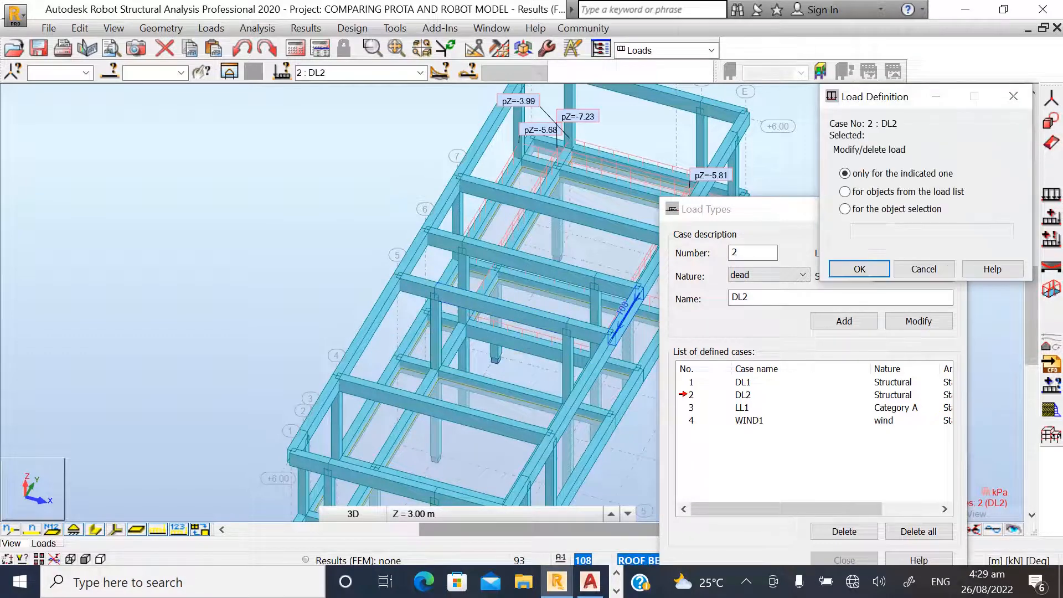
click(859, 269)
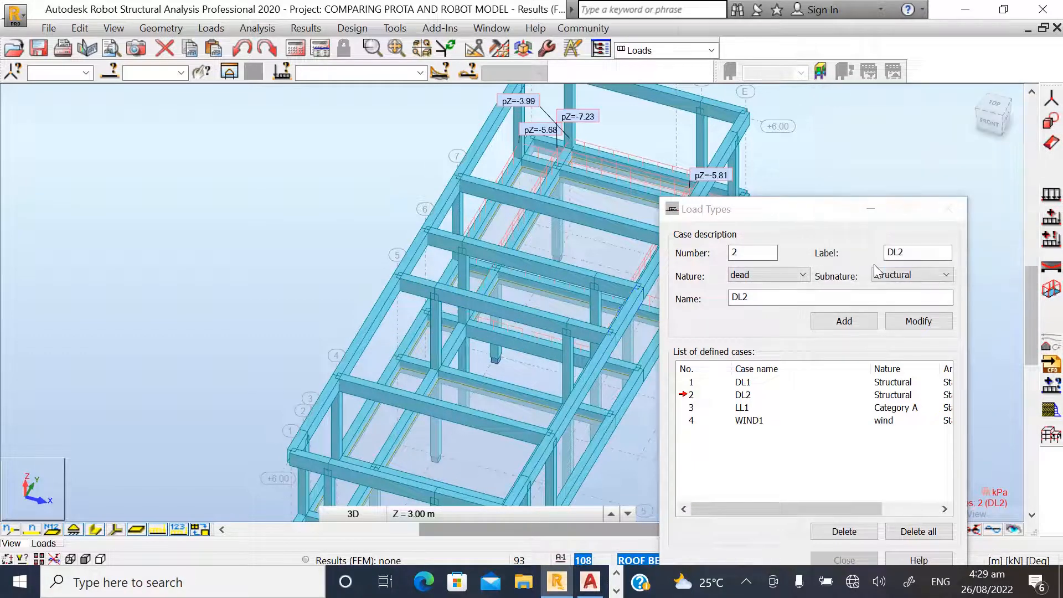
- Apply a DL2 uniform surface load with a Z value of -4.15 kPa to slab panel 143
click(553, 305)
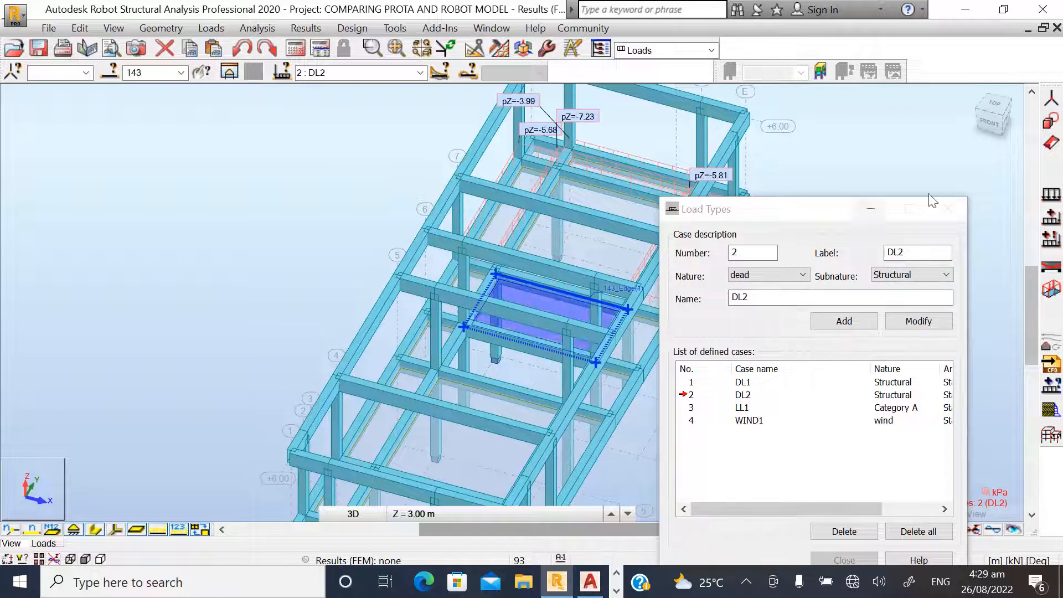
click(1050, 195)
click(906, 157)
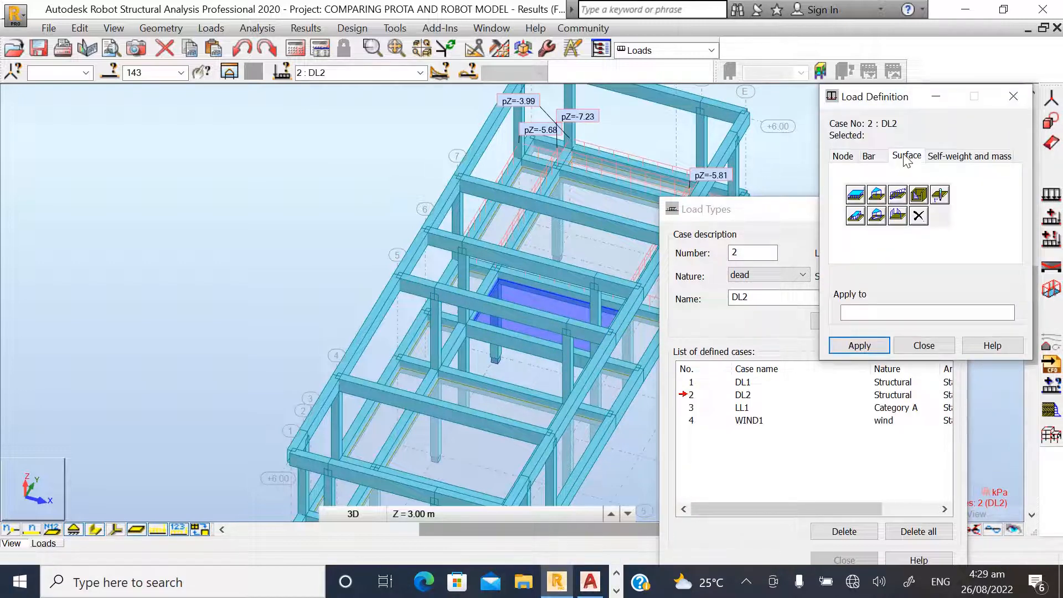
click(856, 194)
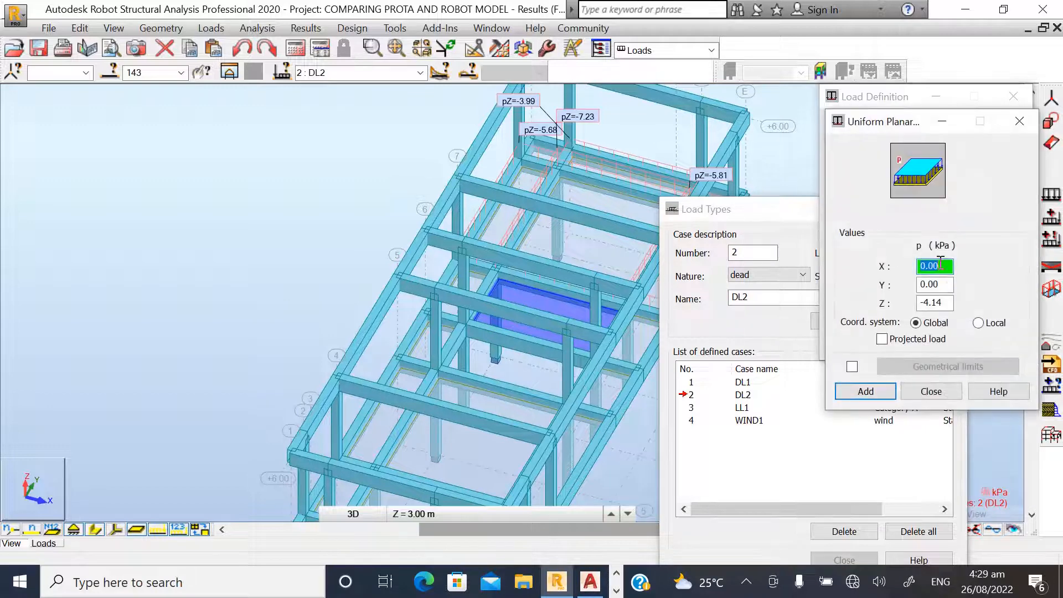
click(949, 303)
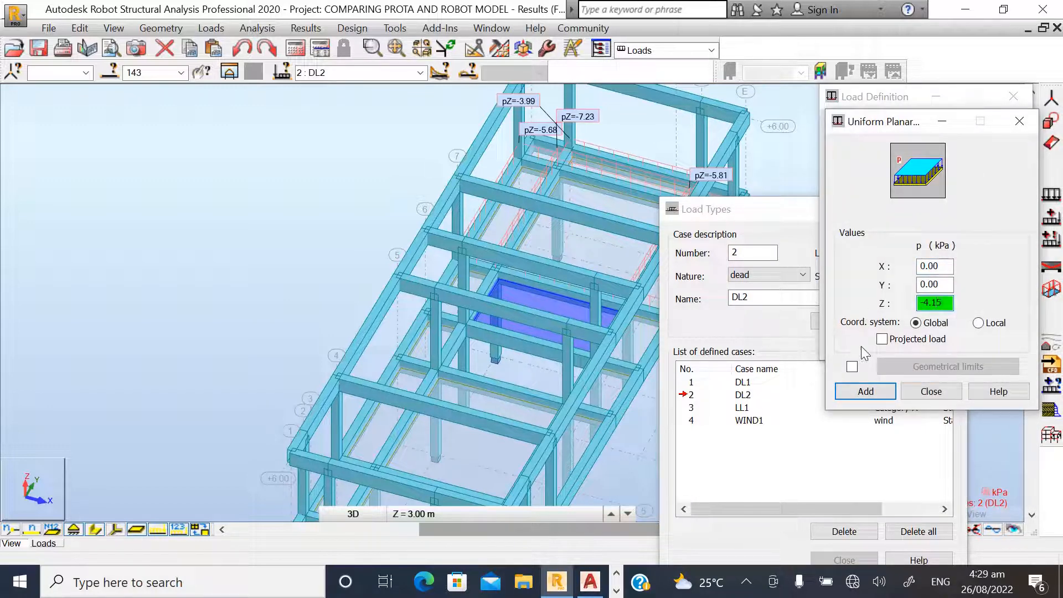
click(861, 391)
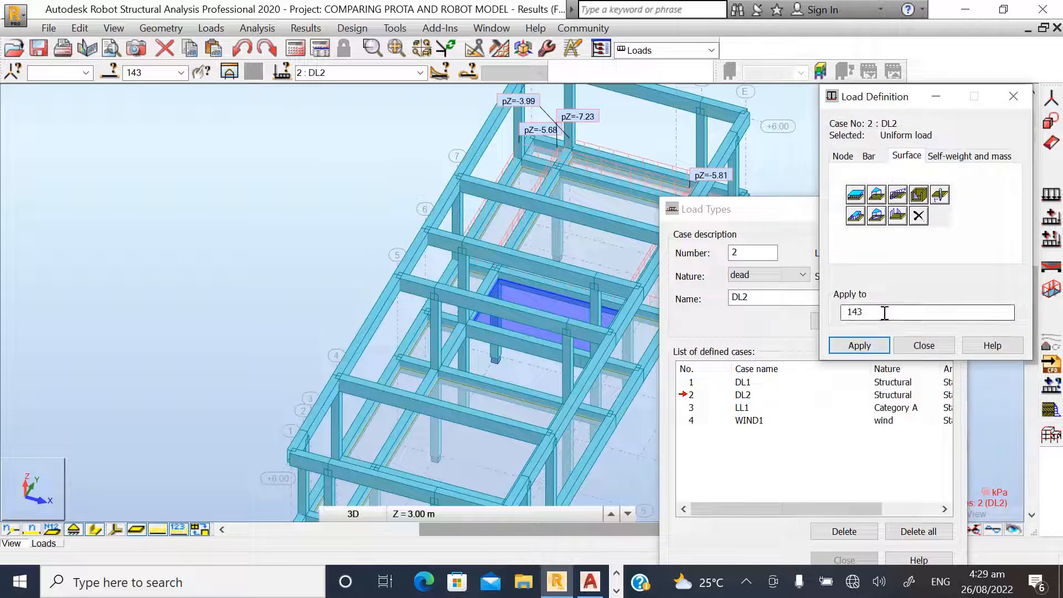
click(850, 345)
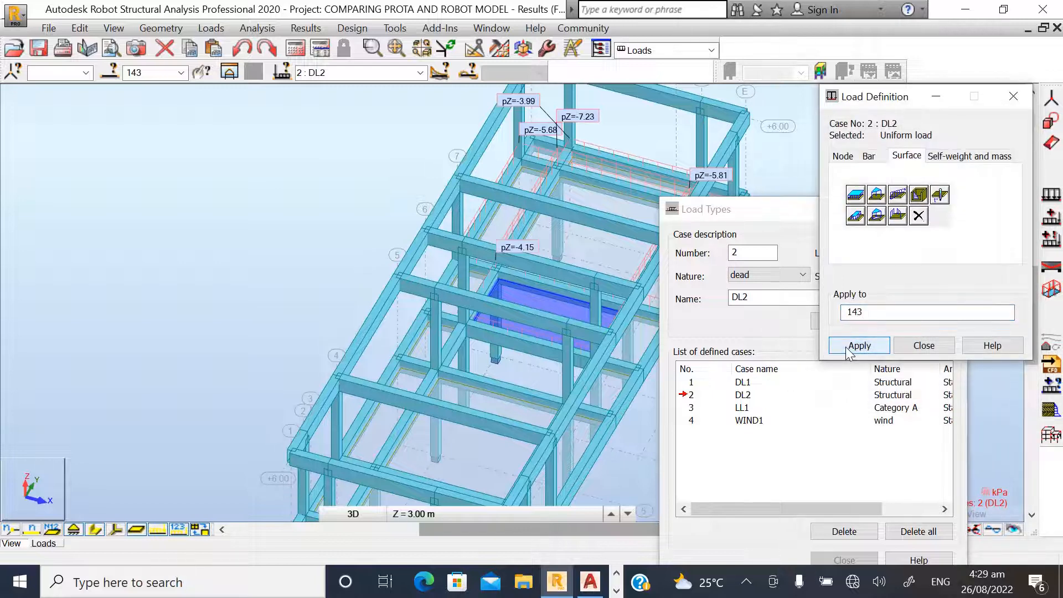
click(920, 344)
- Switch to AutoCAD to locate the next wall-loaded panel in GA.dwg, and look up Panel 12's total dead load in the Excel workbook
scroll(478, 314, down, 2)
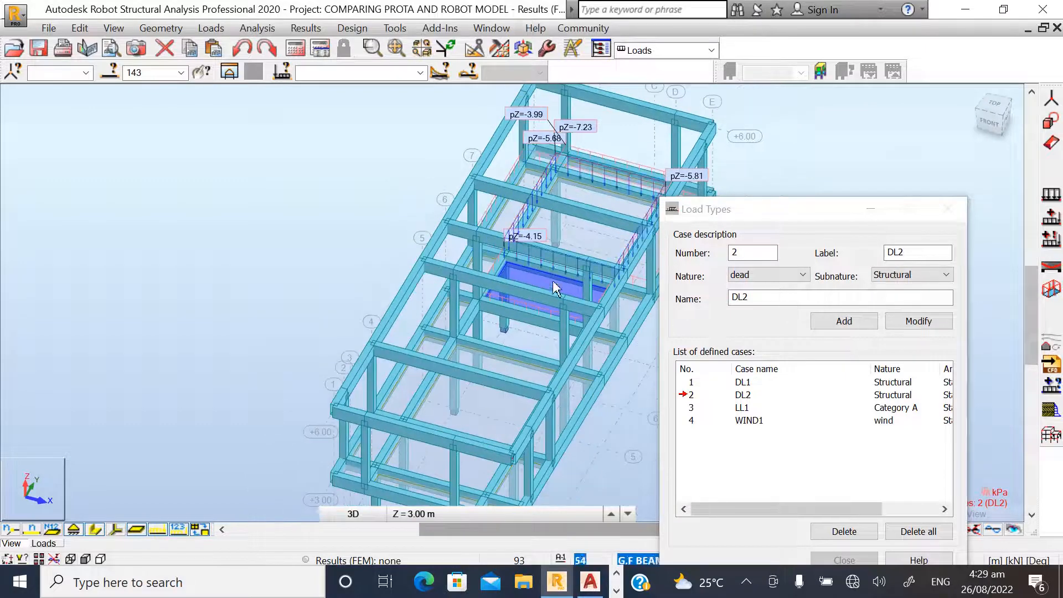
scroll(475, 306, down, 1)
click(734, 165)
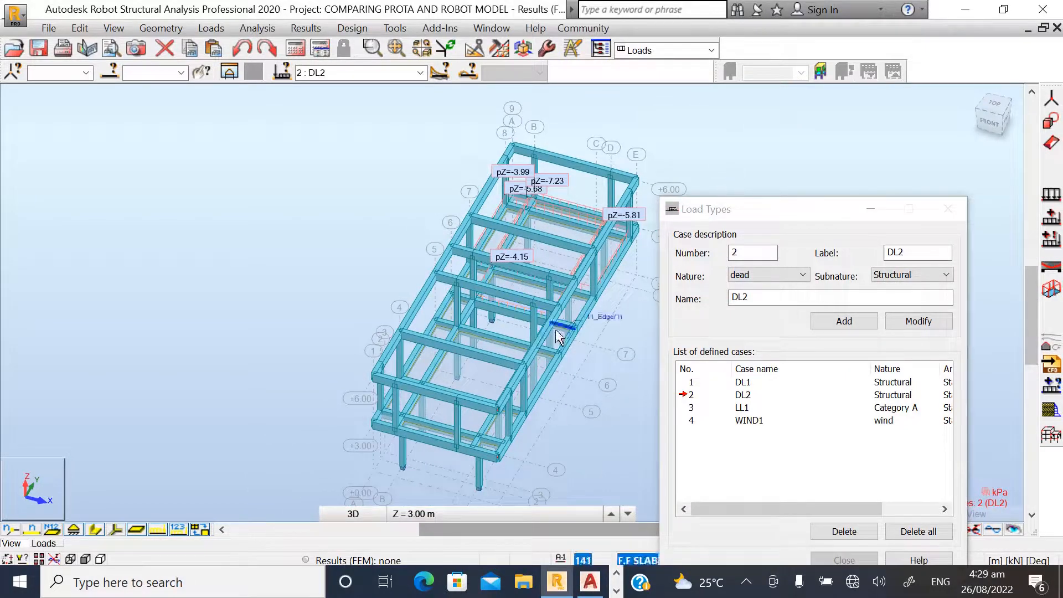
scroll(543, 326, up, 1)
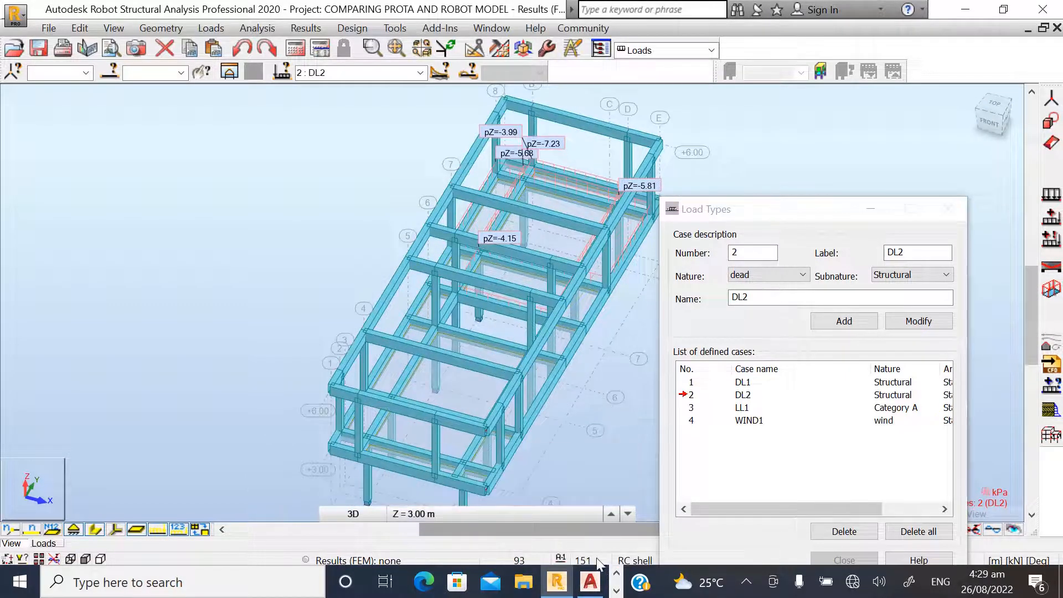
click(589, 581)
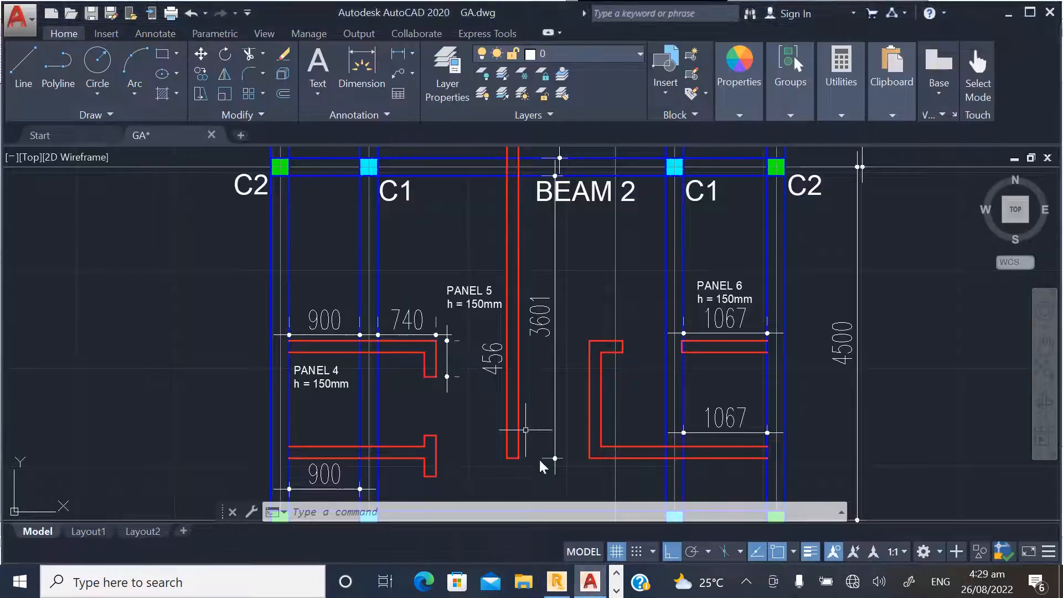
scroll(495, 252, down, 4)
scroll(506, 360, up, 3)
scroll(474, 308, down, 1)
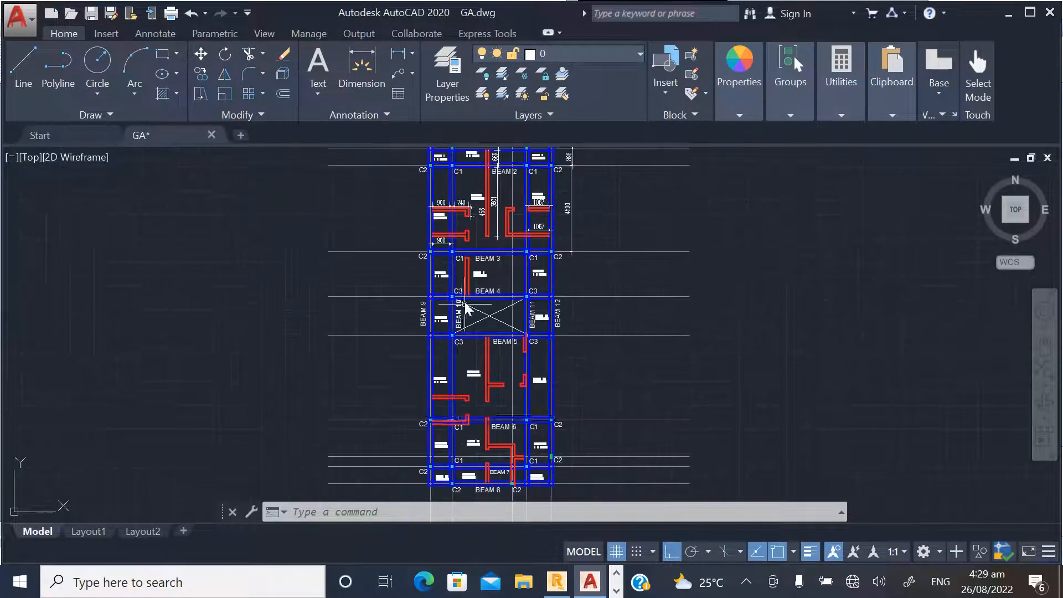
scroll(453, 413, up, 4)
scroll(415, 362, up, 2)
scroll(475, 444, down, 2)
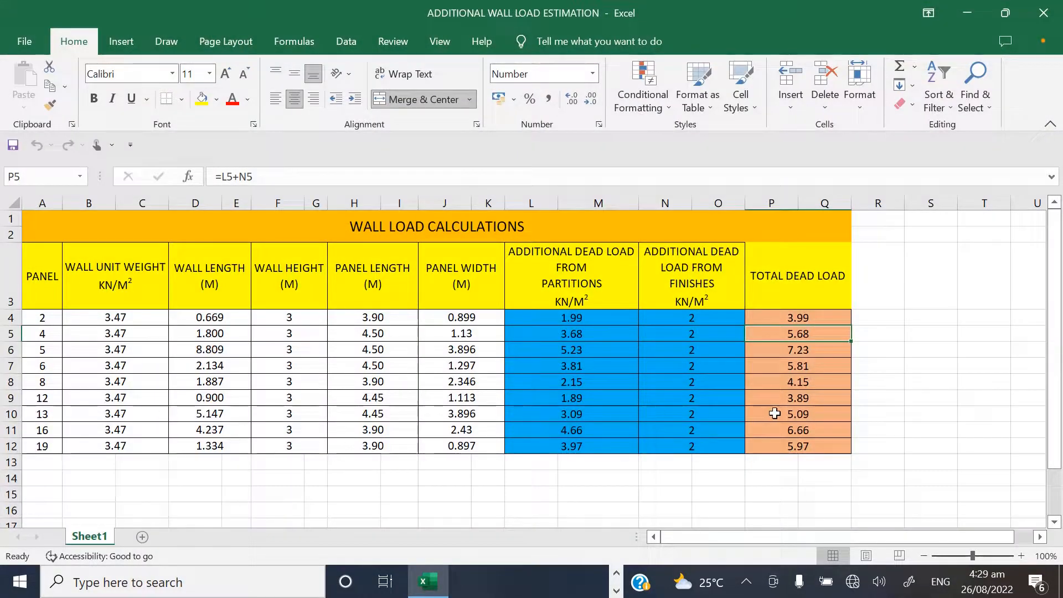
click(787, 398)
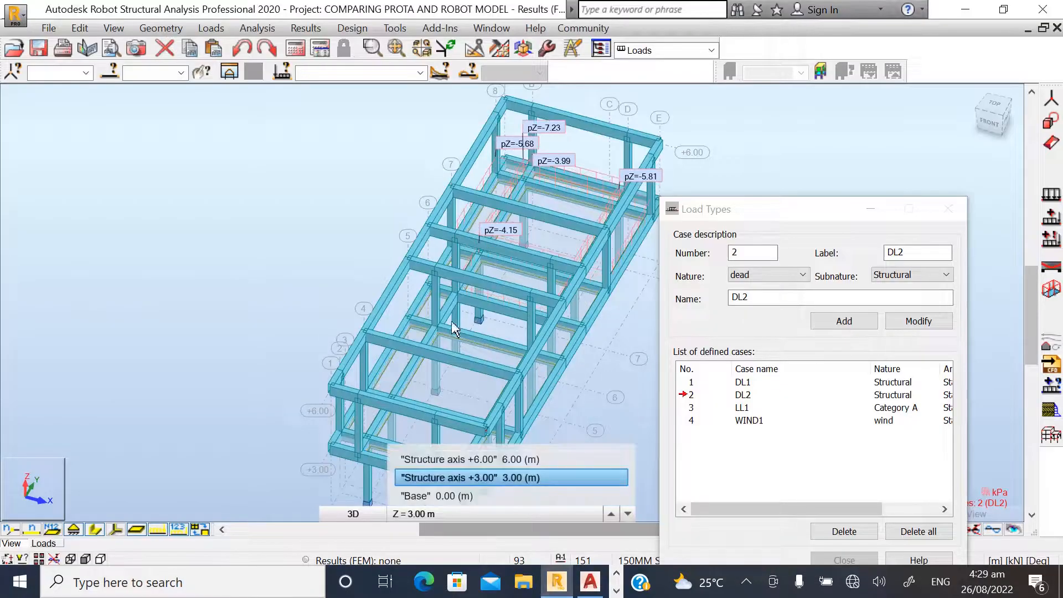
- Return to the Robot model and apply a DL2 uniform surface load with a Z value of -3.89 kPa to slab panel 136
scroll(444, 326, up, 2)
scroll(397, 392, up, 1)
scroll(378, 365, down, 1)
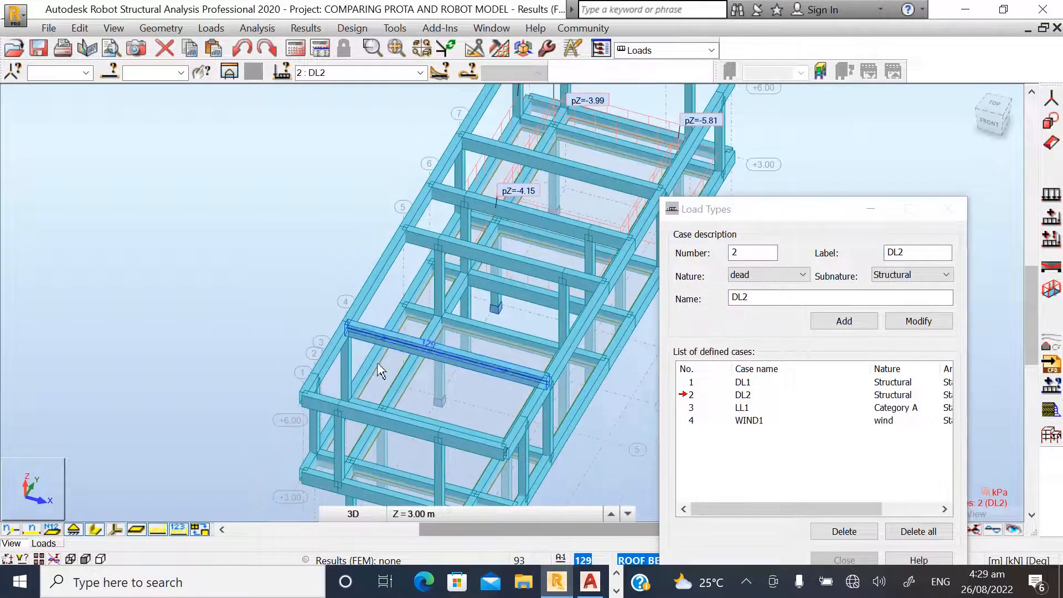
scroll(379, 365, up, 2)
click(393, 364)
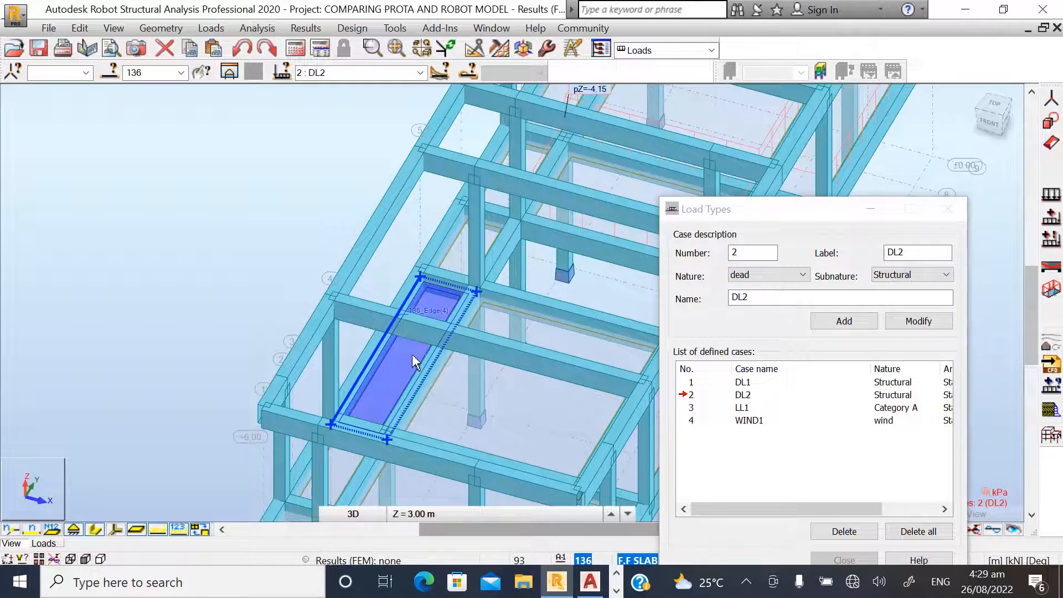
click(1053, 197)
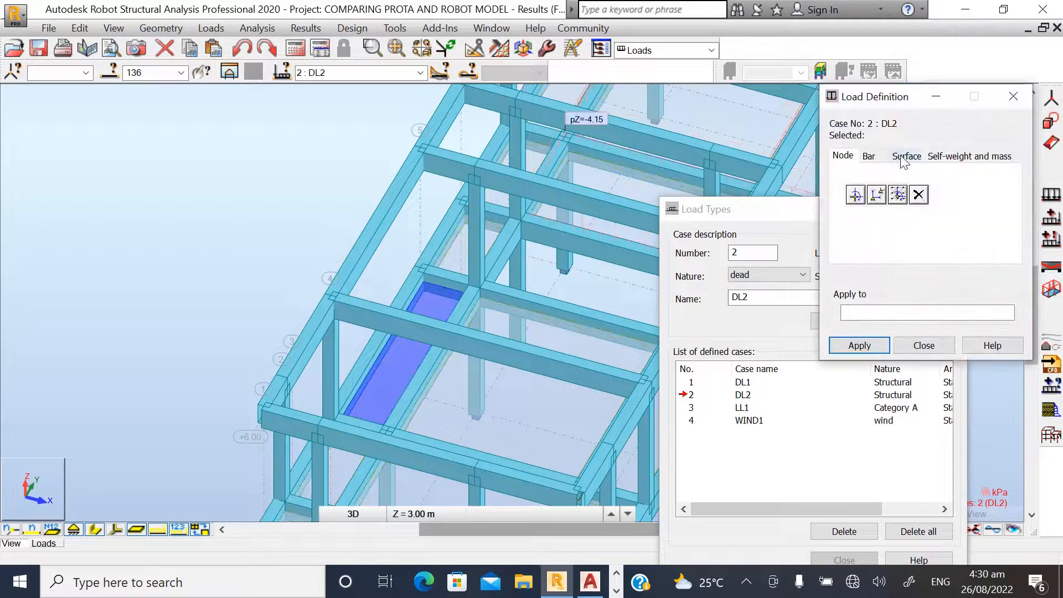
click(903, 158)
click(856, 195)
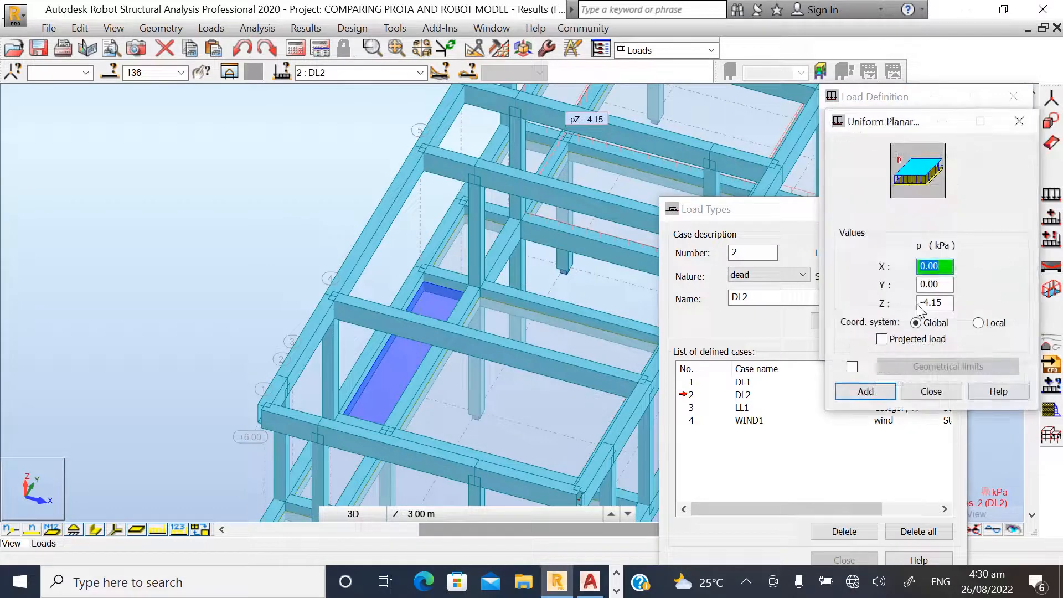
click(945, 303)
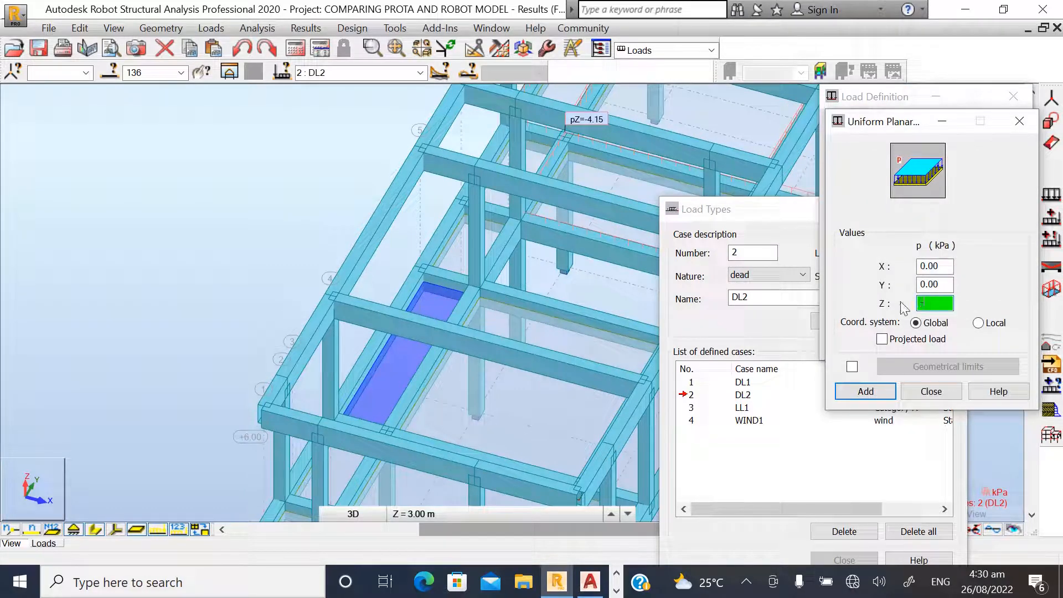
text(-3.89)
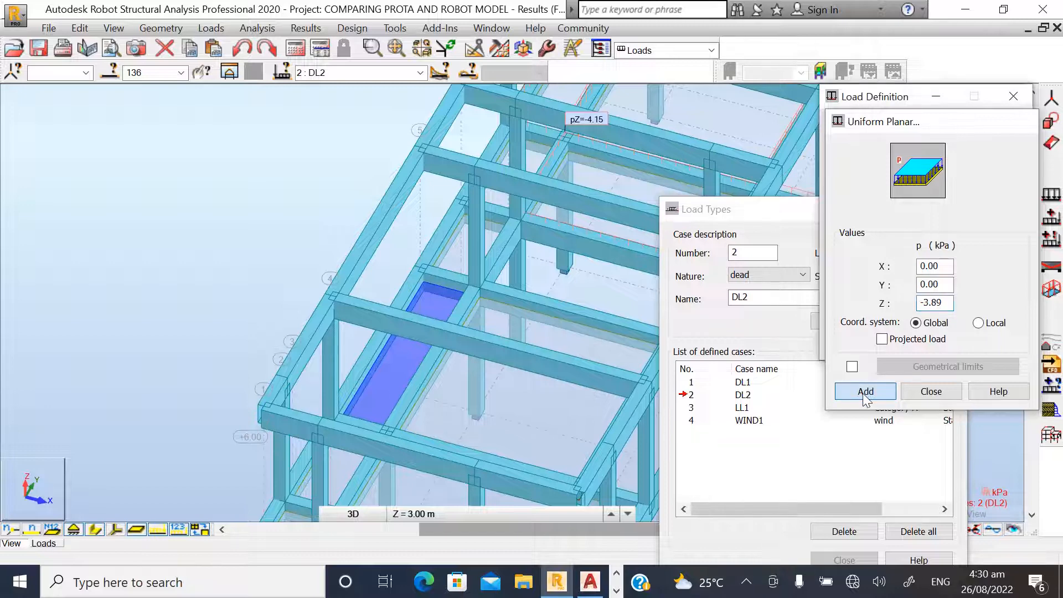
click(864, 391)
click(886, 314)
click(860, 347)
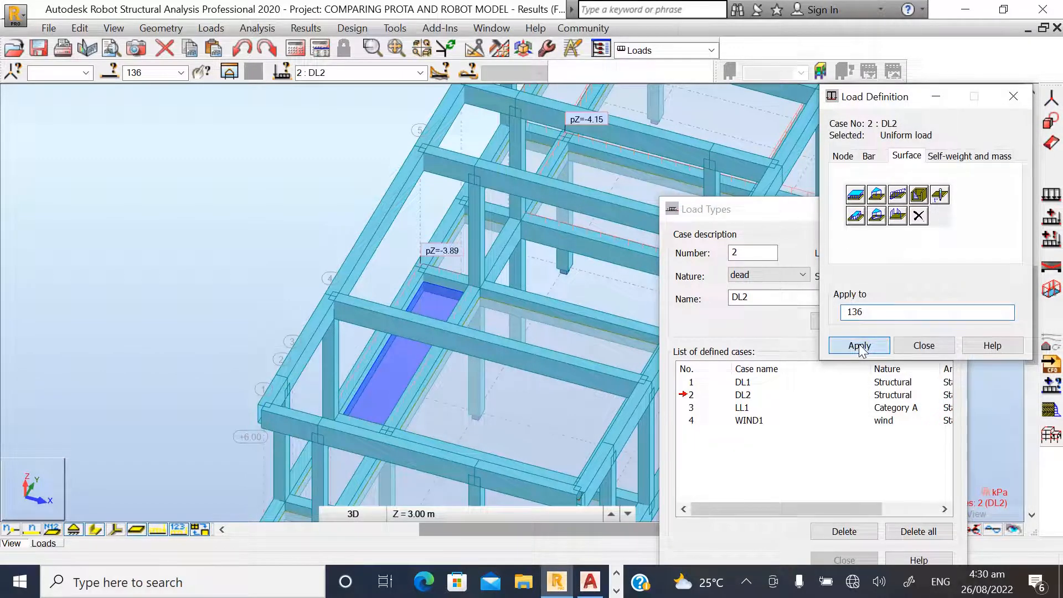
click(924, 345)
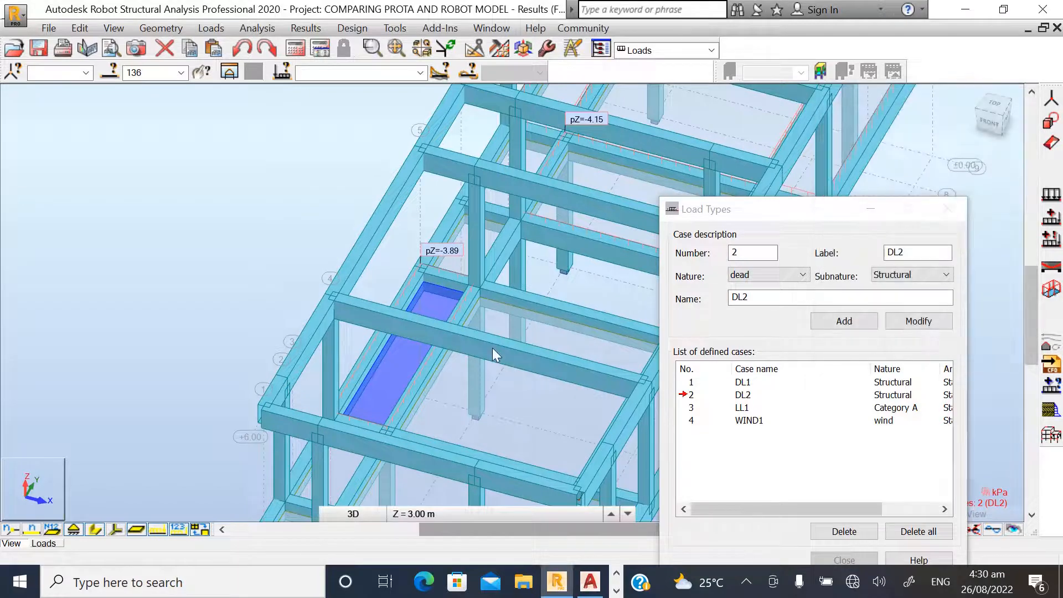
- Switch to the Excel workbook and look up Panel 13's total dead load
click(616, 591)
click(427, 581)
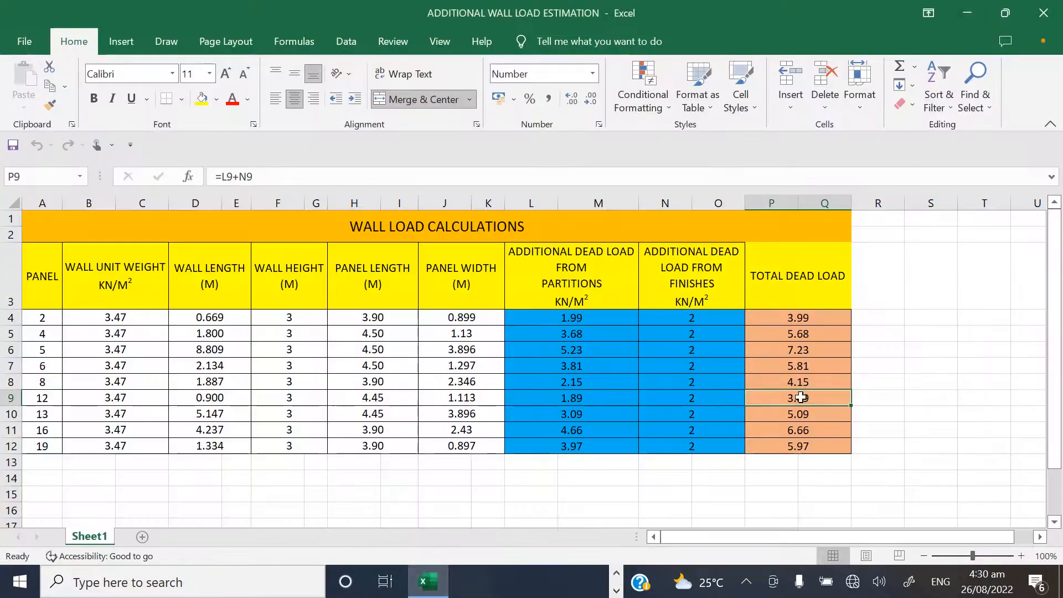
click(804, 415)
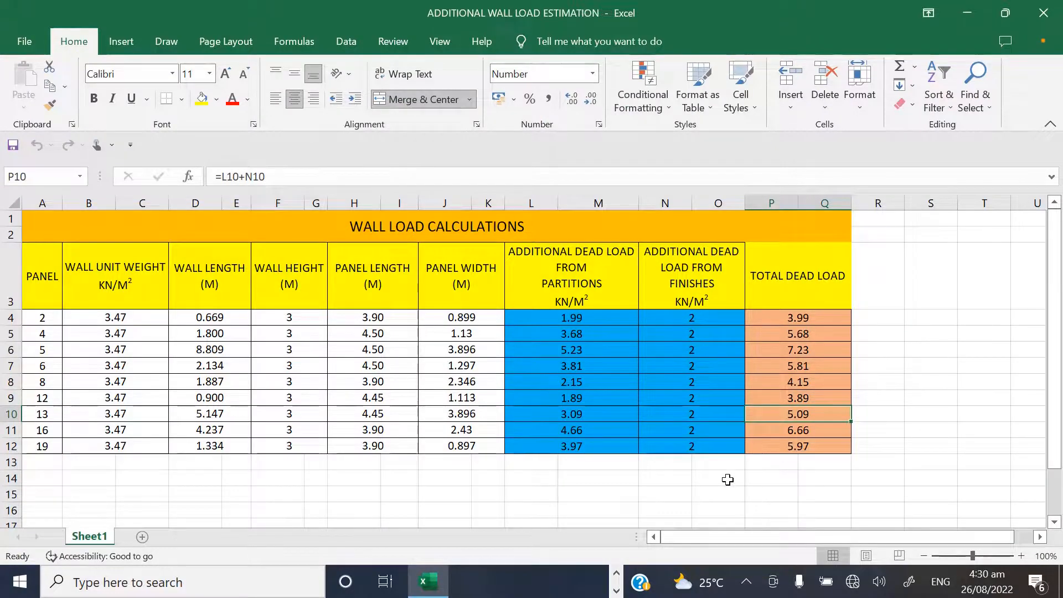
- Return to the Robot model, select slab panel 137, and define a uniform surface load in DL2 with a Z value of -5.09 kPa
click(617, 591)
click(557, 581)
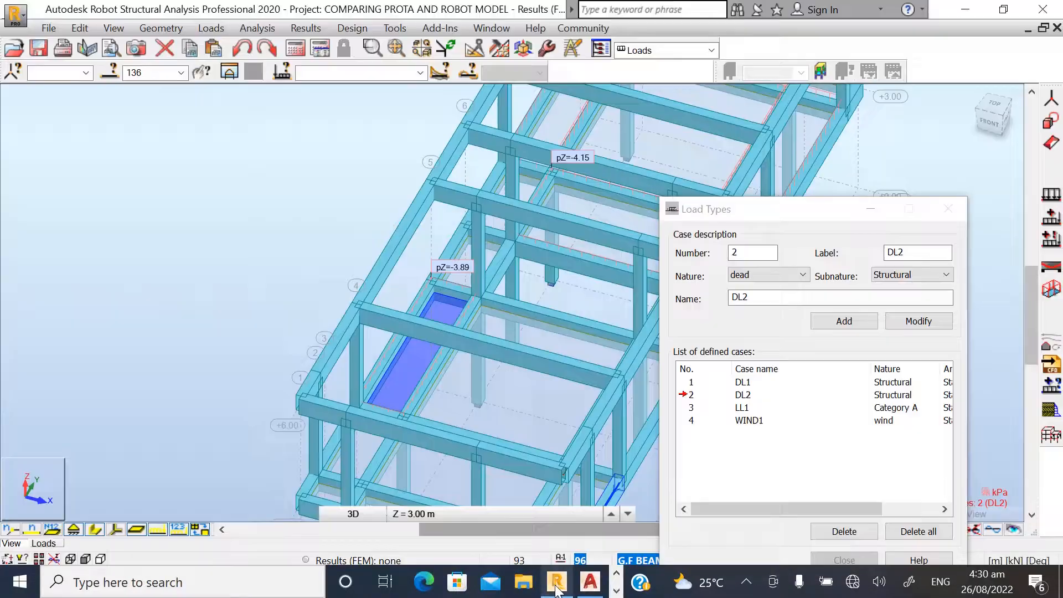
click(520, 378)
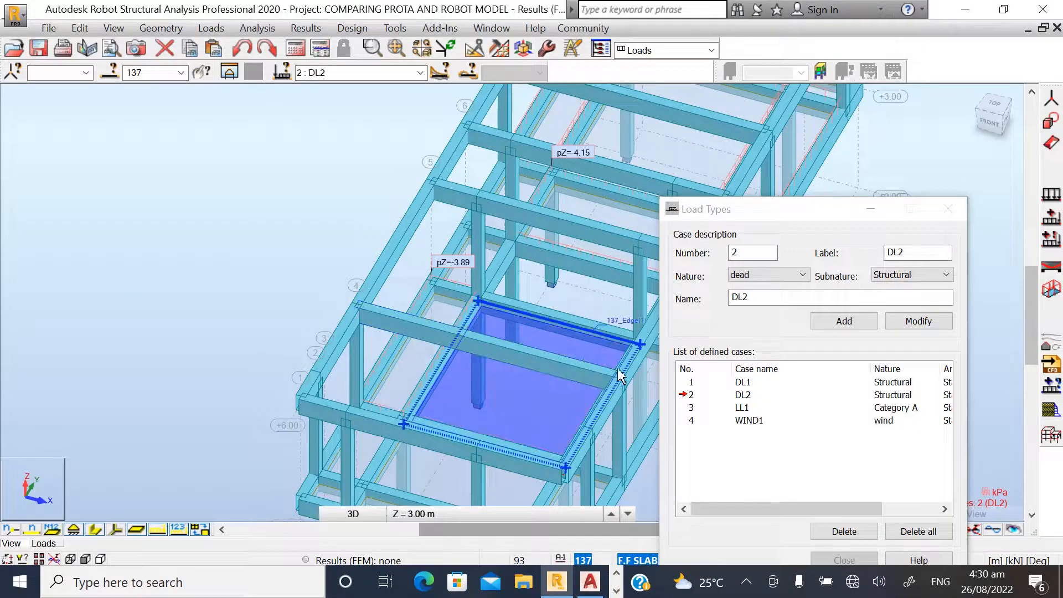
click(1051, 193)
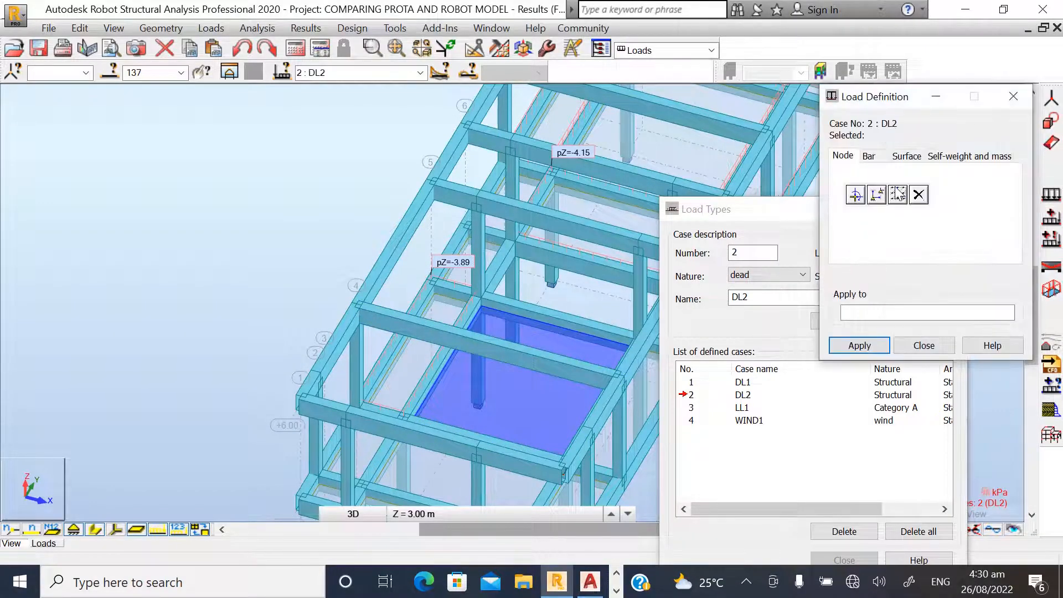
click(907, 158)
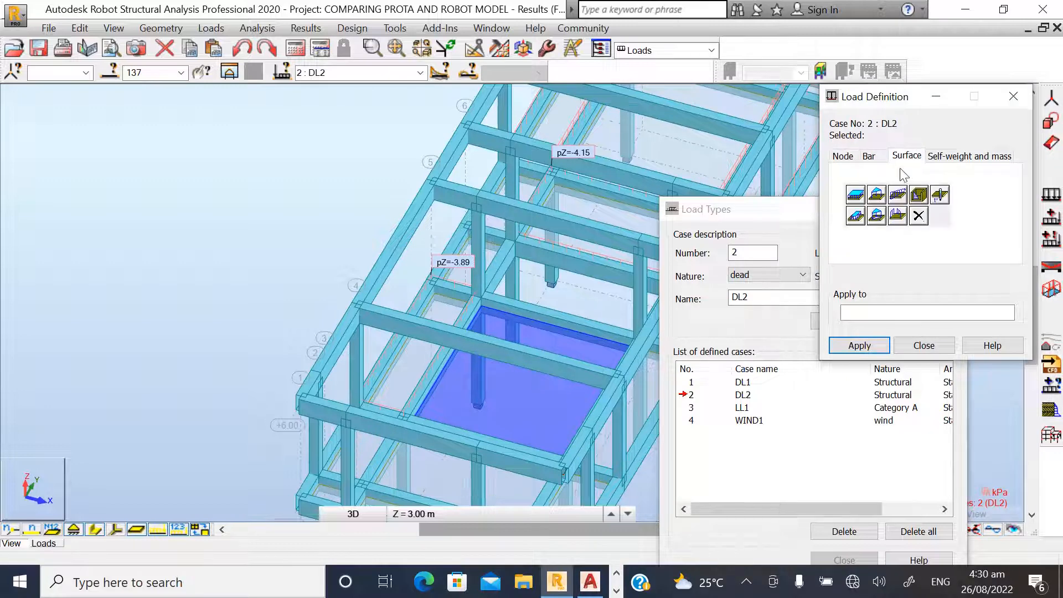
click(855, 195)
drag(949, 305, 864, 309)
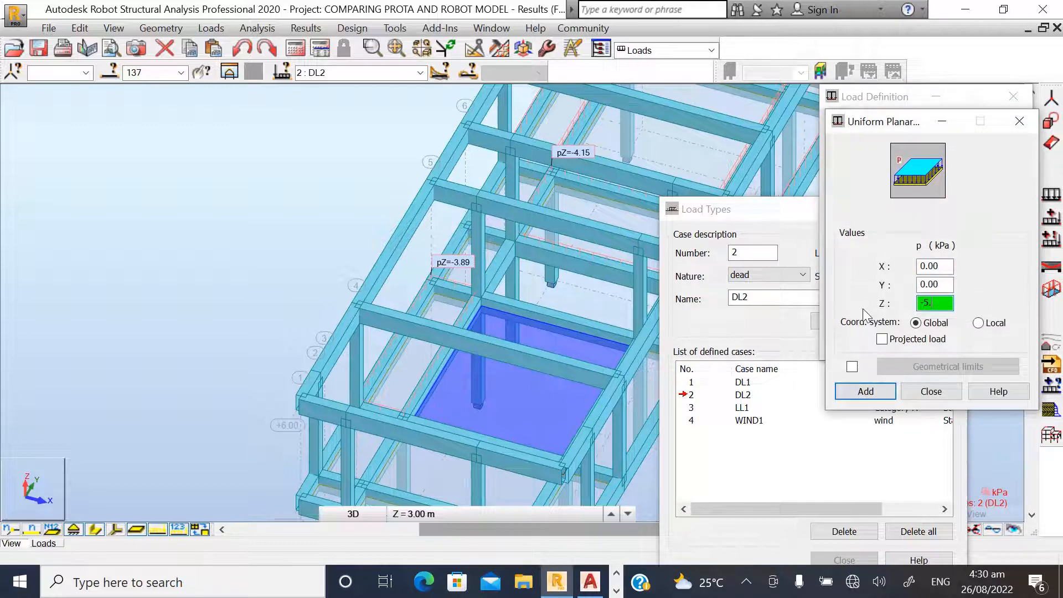
- Check Panel 13's location in AutoCAD's GA.dwg and its wall length in the Excel wall load table
click(617, 592)
click(438, 588)
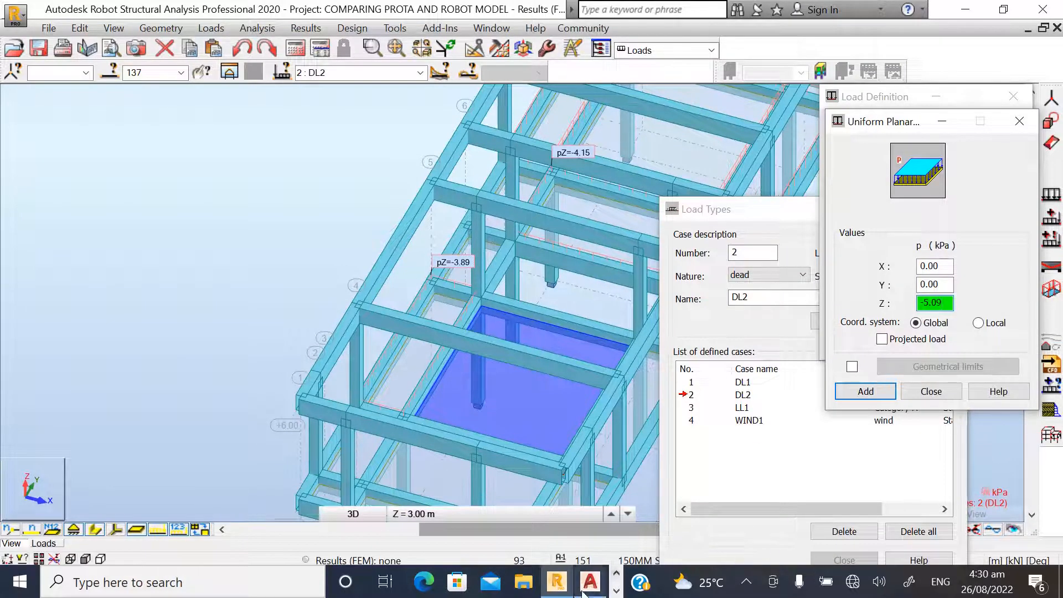
mouse_move(585, 593)
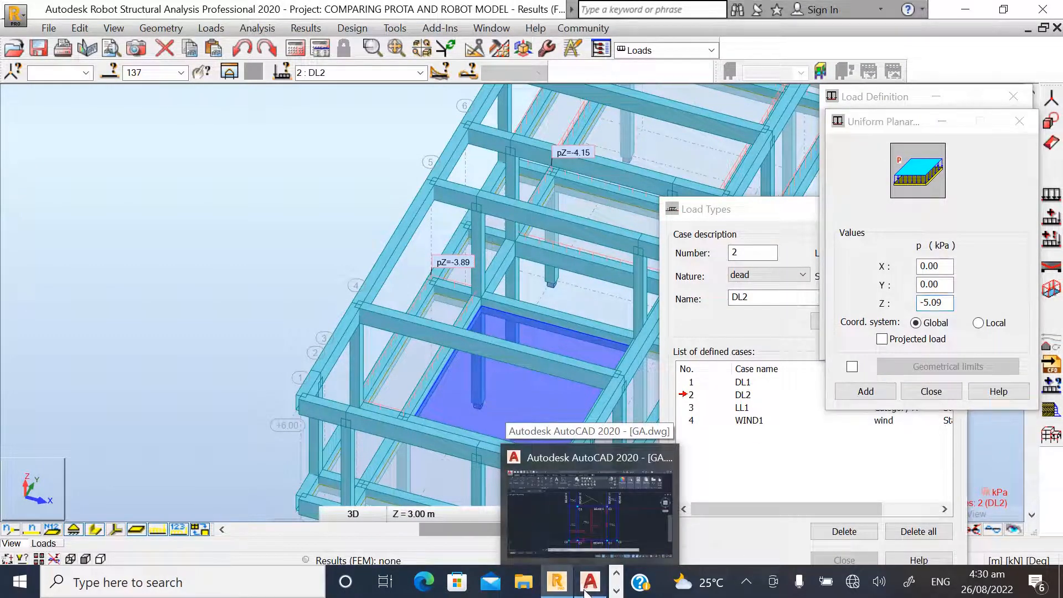
click(585, 593)
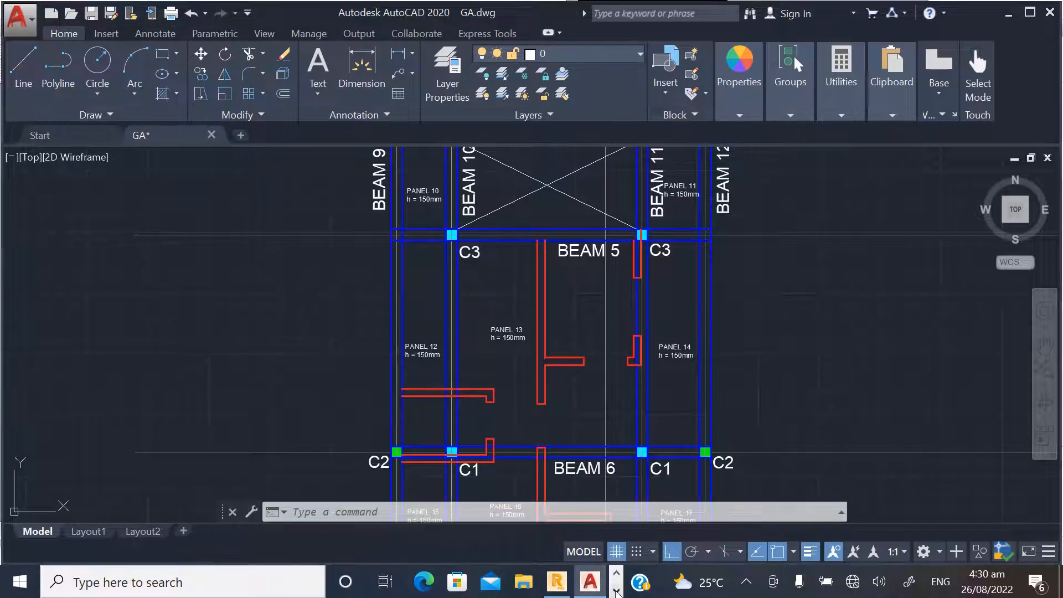
click(616, 588)
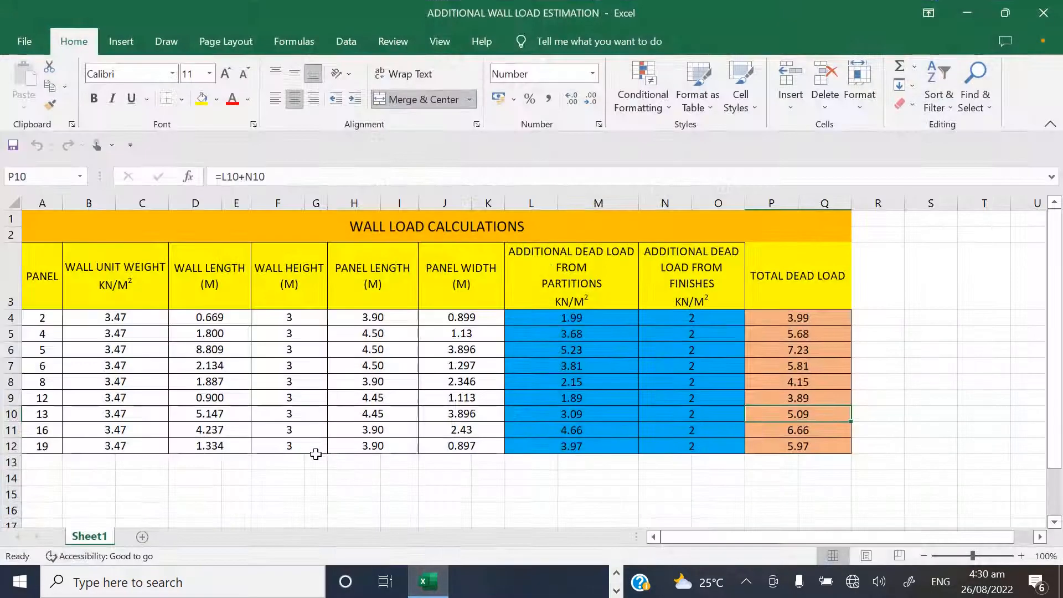
click(188, 413)
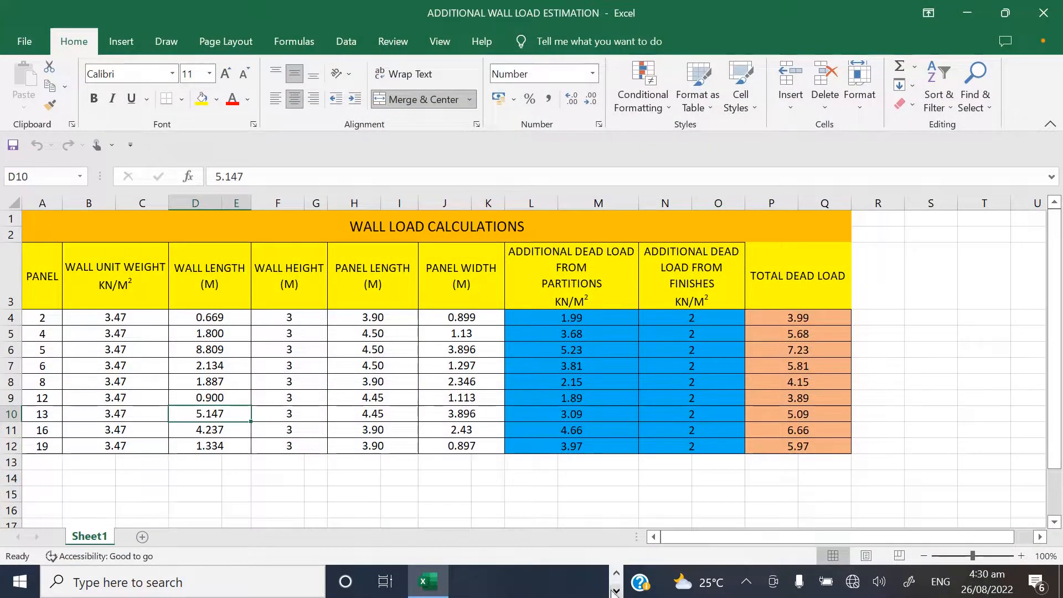
- Return to Robot, add the defined -5.09 kPa uniform load, and apply it to slab panel 137
click(557, 582)
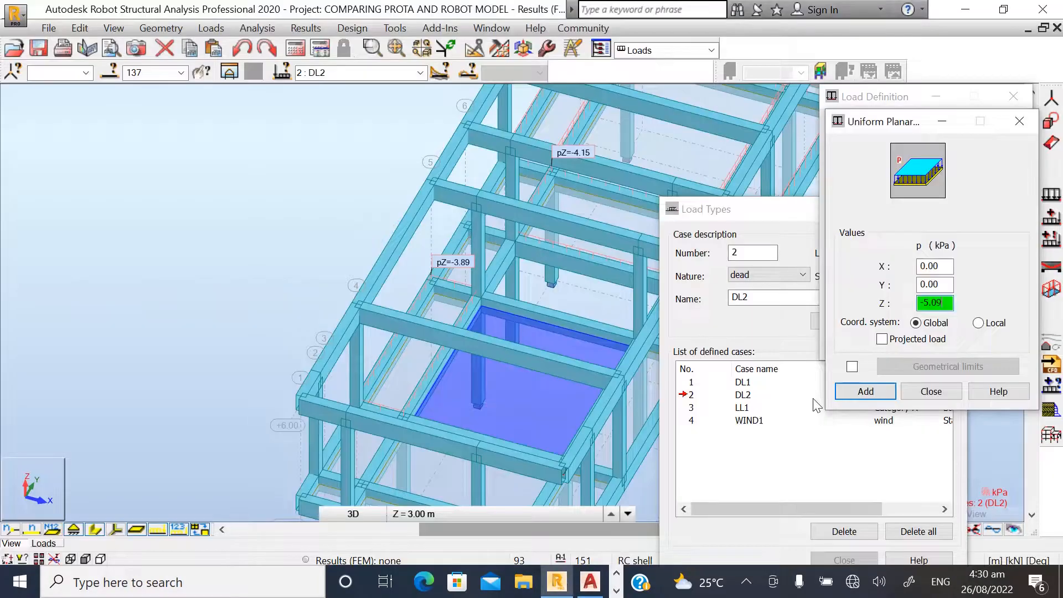
click(866, 391)
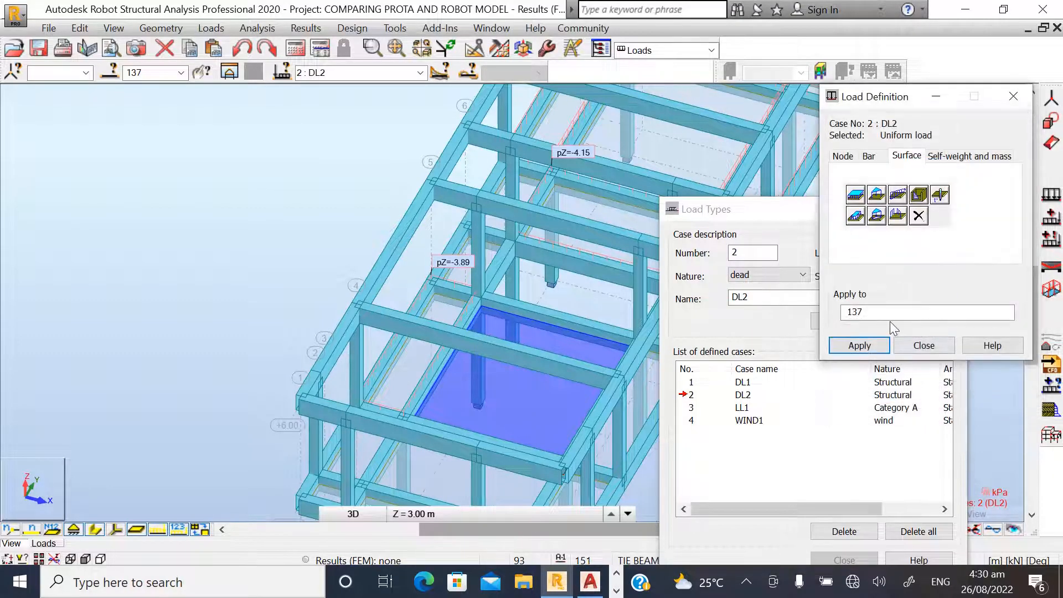
click(857, 346)
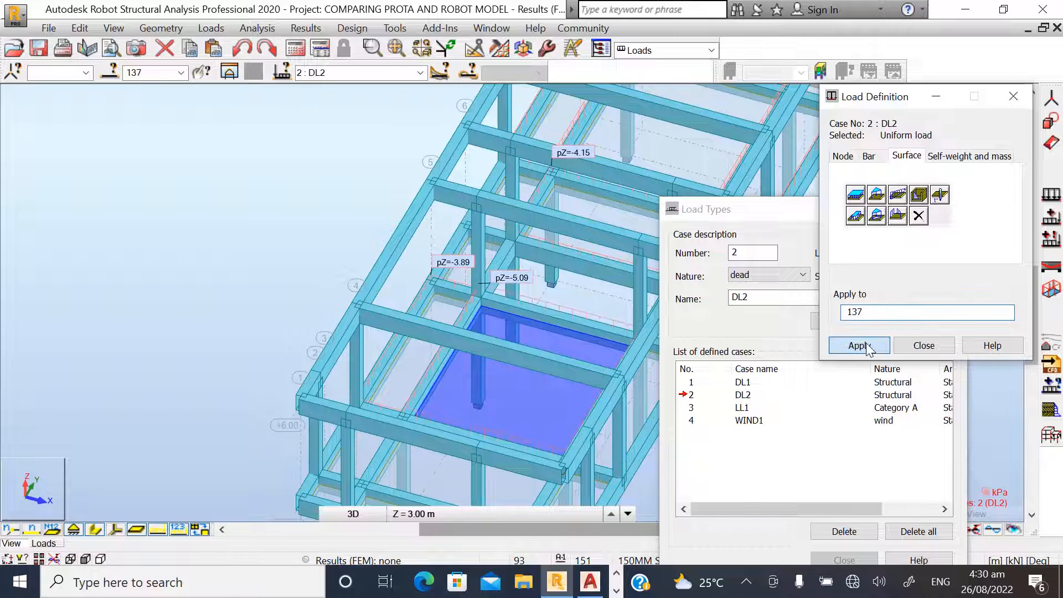
click(922, 345)
scroll(467, 347, down, 4)
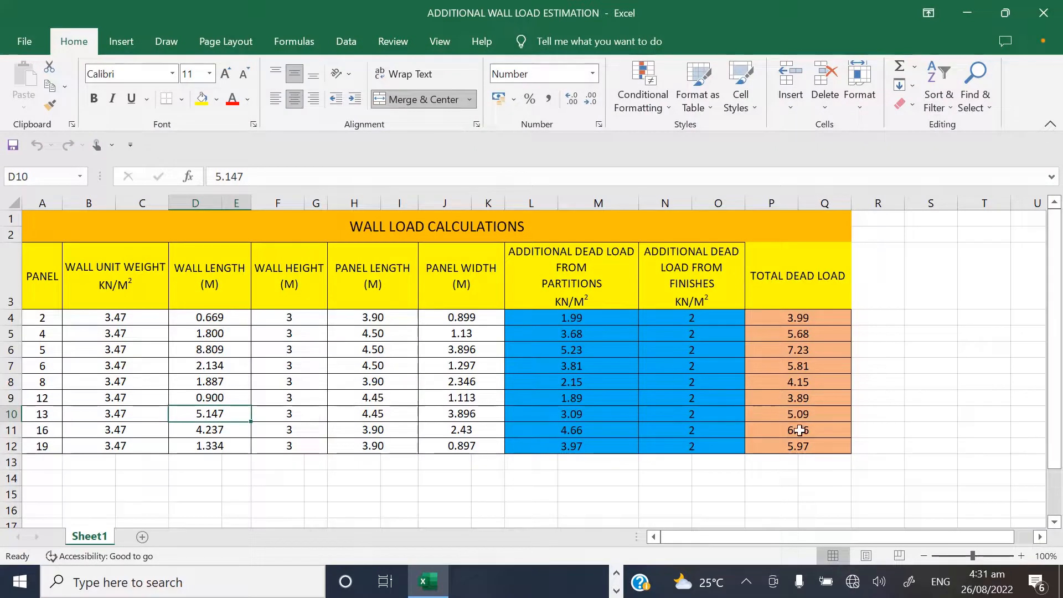
- Look up Panel 16's total dead load in the Excel workbook and locate that panel in AutoCAD's GA.dwg
click(799, 430)
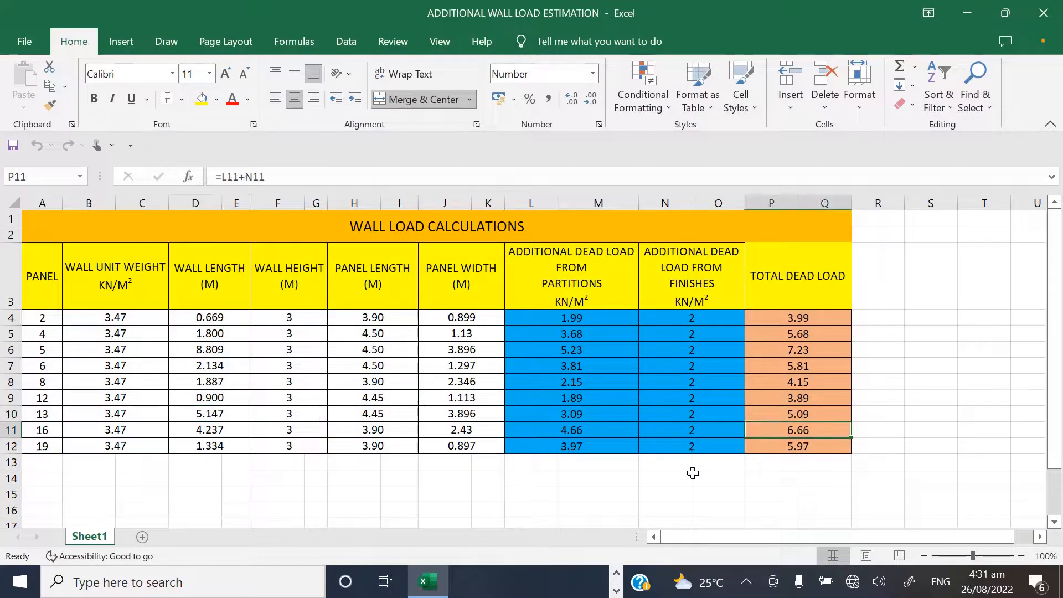
click(615, 574)
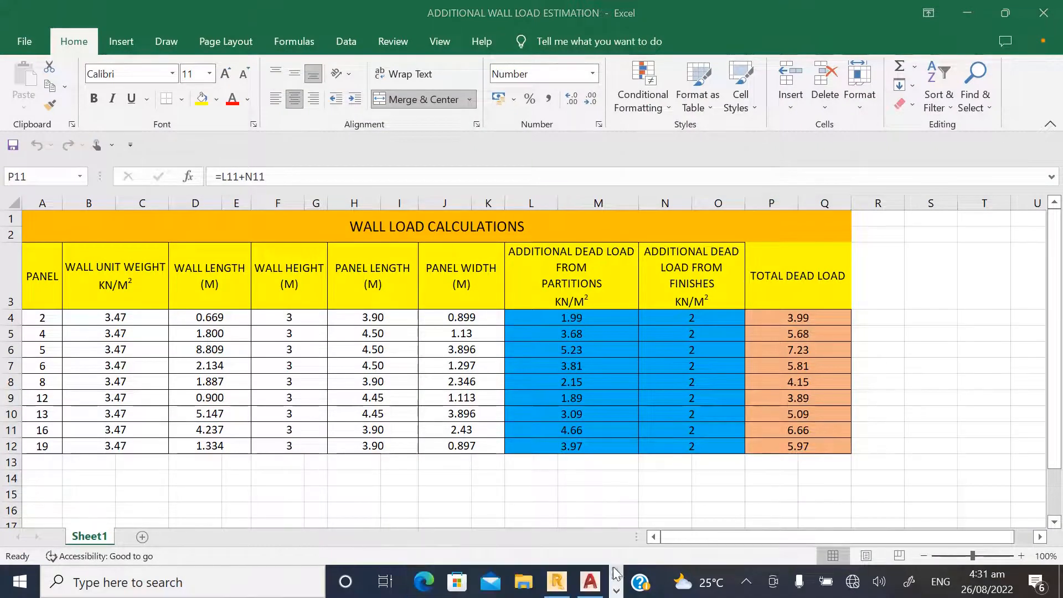
click(591, 581)
scroll(541, 309, down, 3)
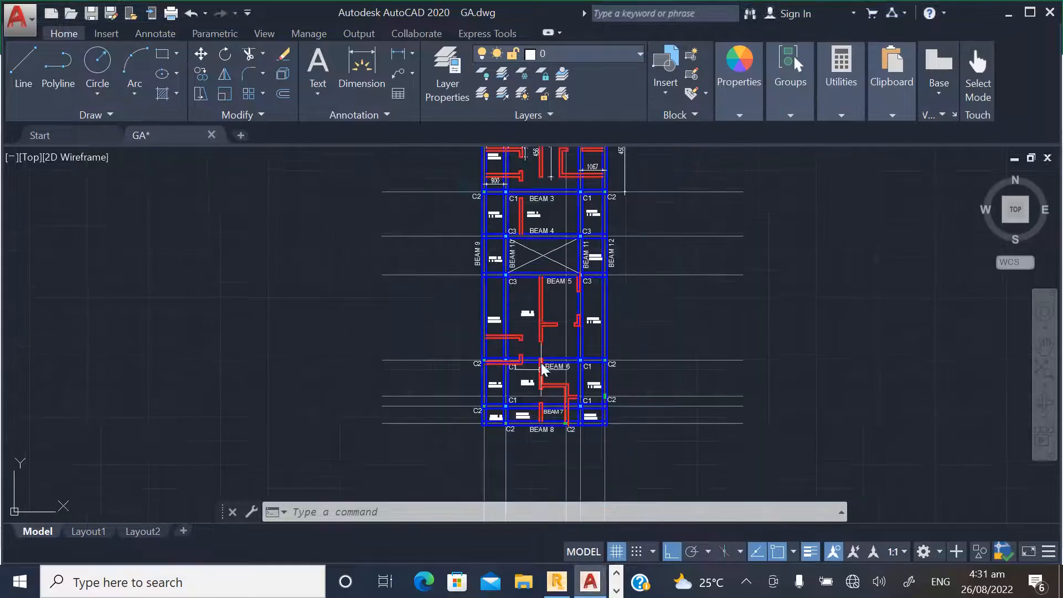
scroll(523, 407, up, 5)
scroll(530, 366, down, 2)
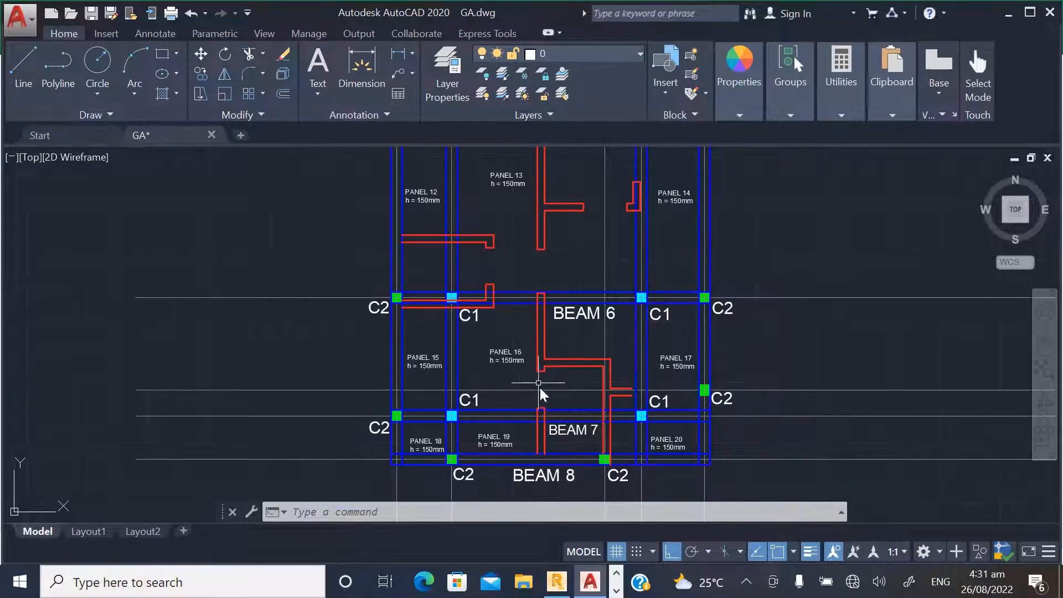
click(615, 590)
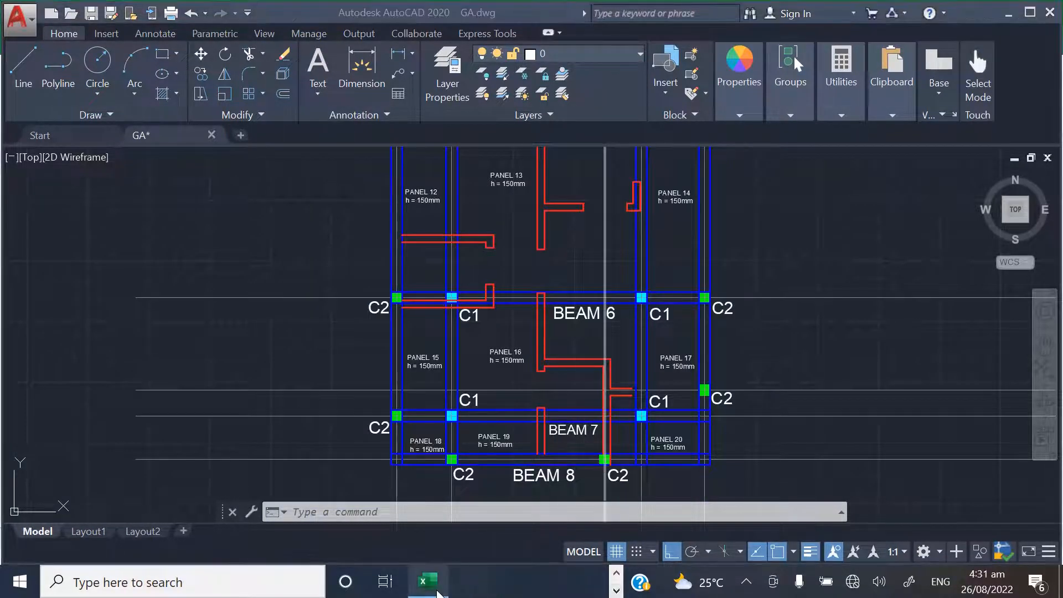
click(426, 581)
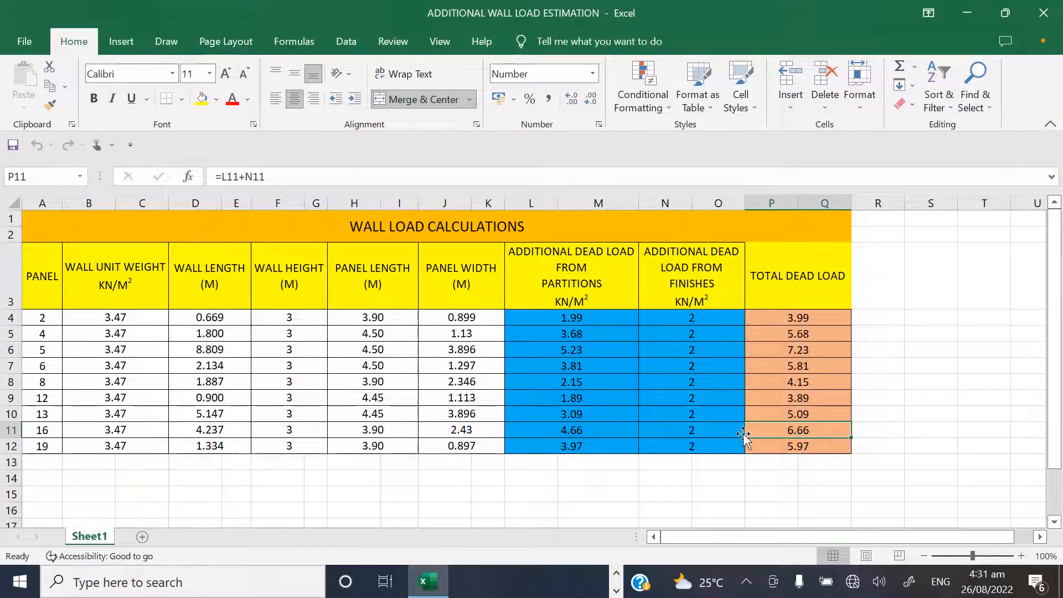
click(617, 573)
click(590, 581)
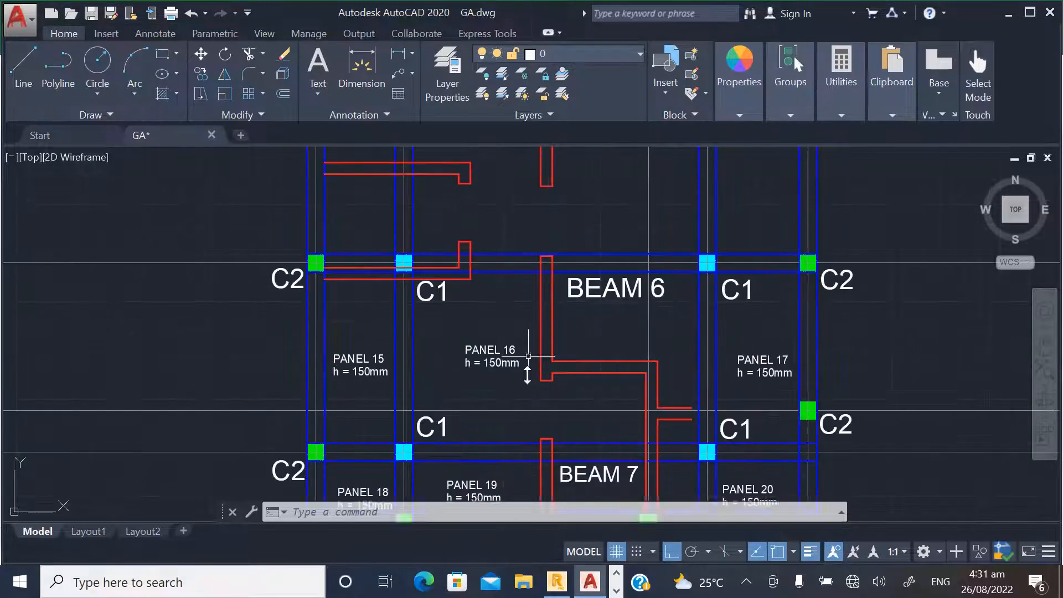
- Return to the Robot model and apply a DL2 uniform surface load with a Z value of -6.66 kPa to slab panel 134
click(556, 582)
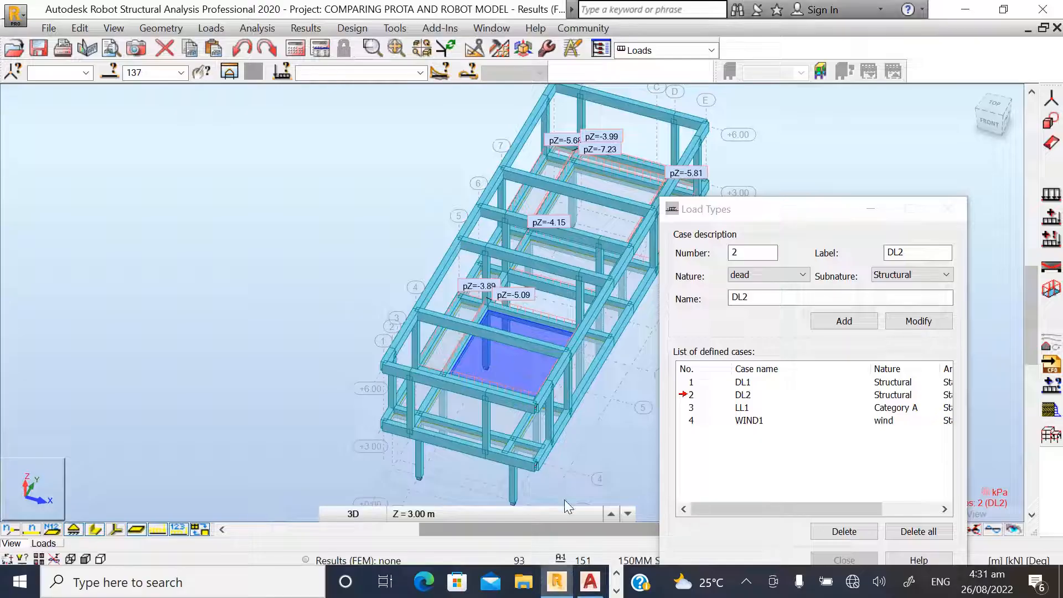
scroll(477, 415, up, 1)
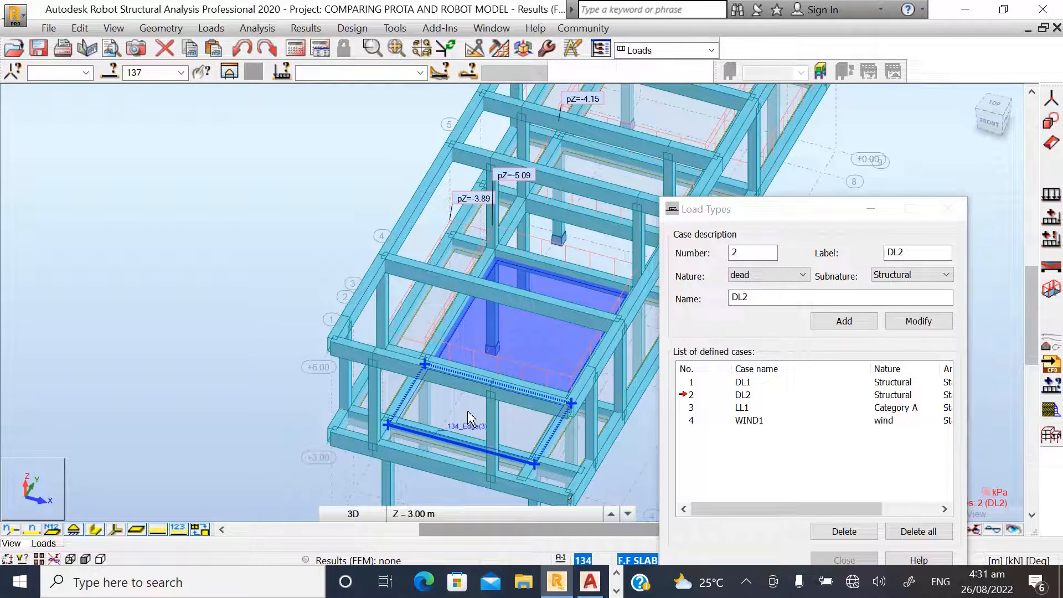
click(468, 418)
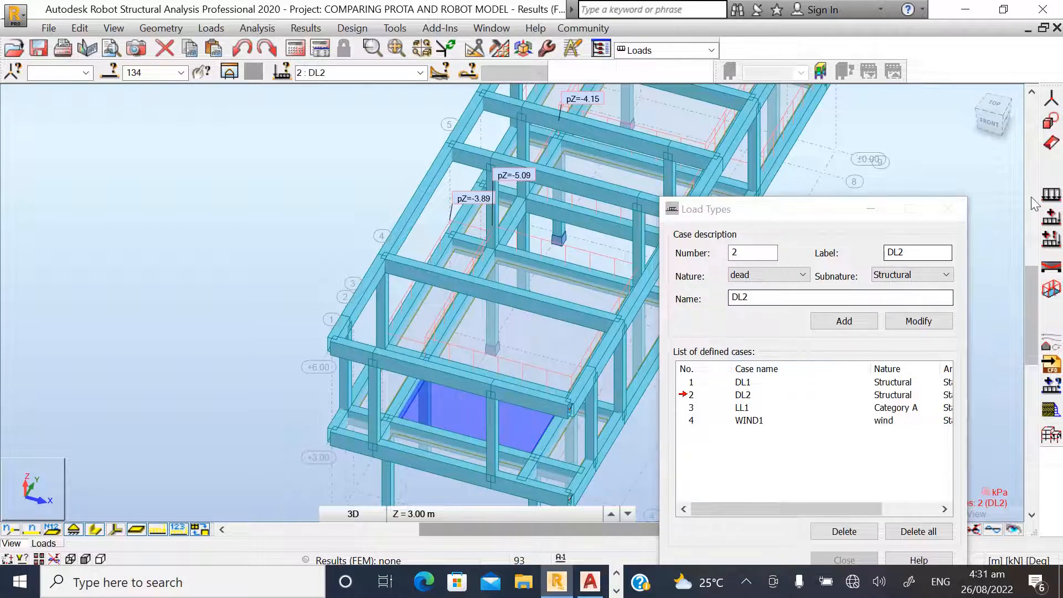
click(1051, 195)
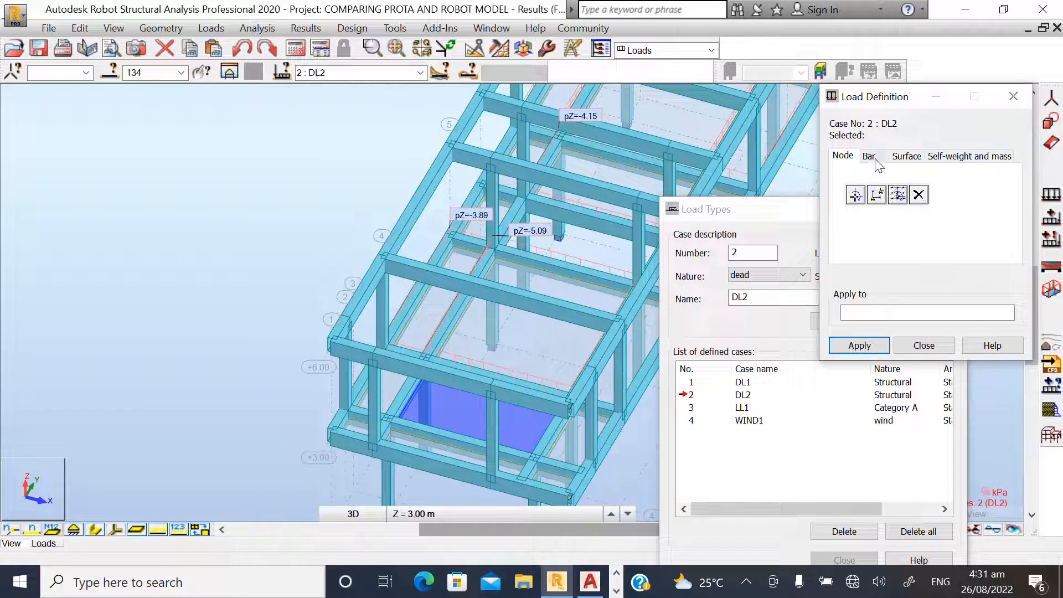
click(905, 157)
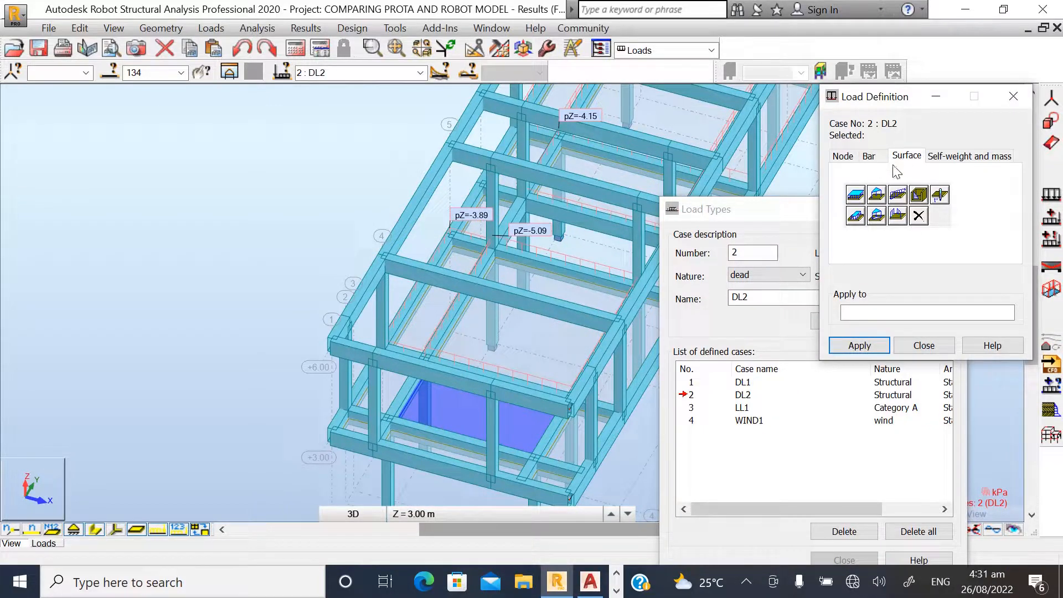
click(856, 194)
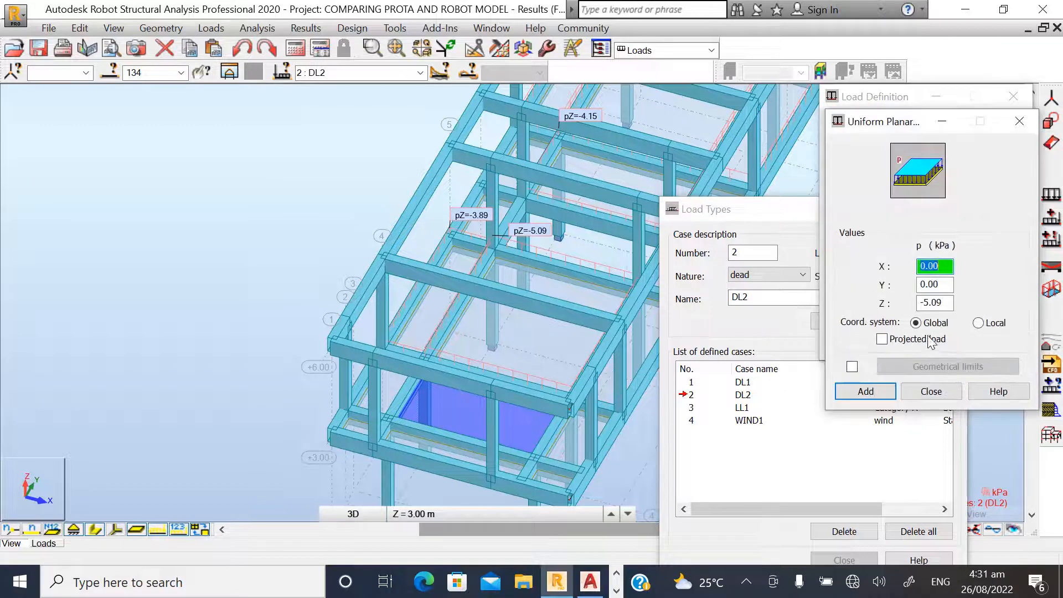
click(943, 303)
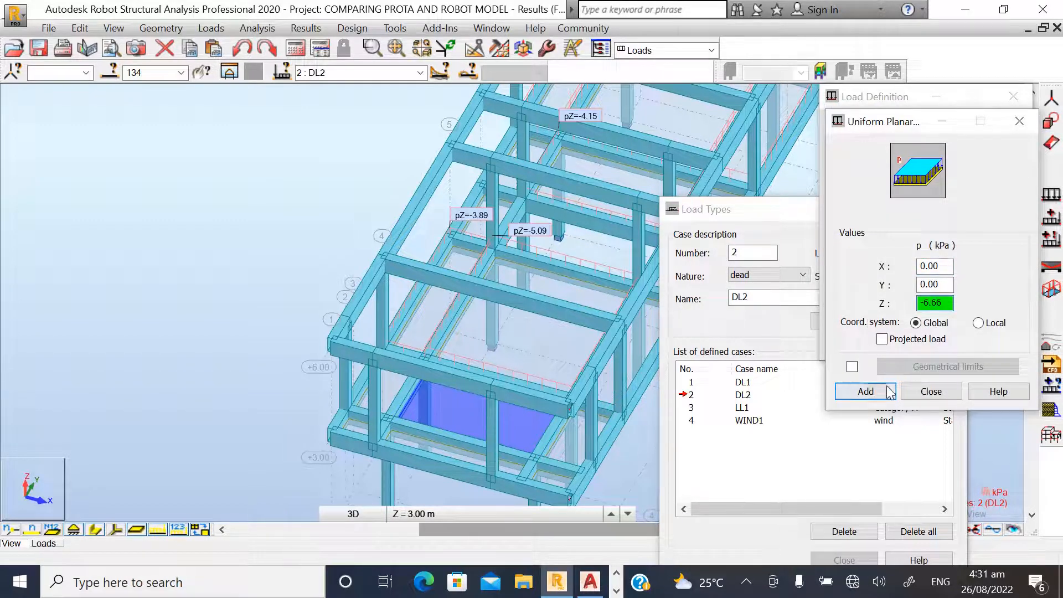
click(865, 391)
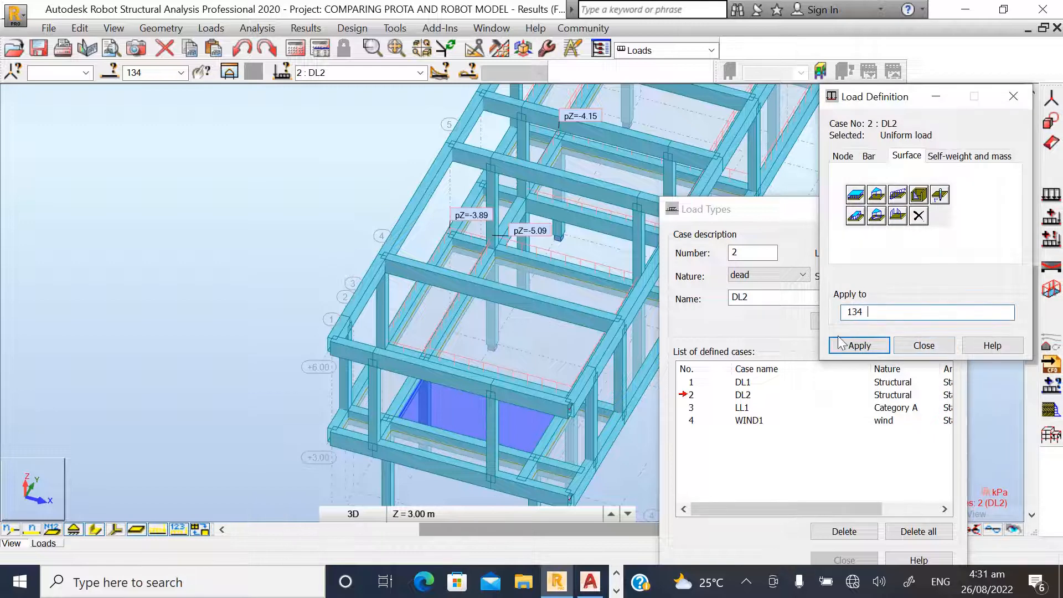
click(847, 350)
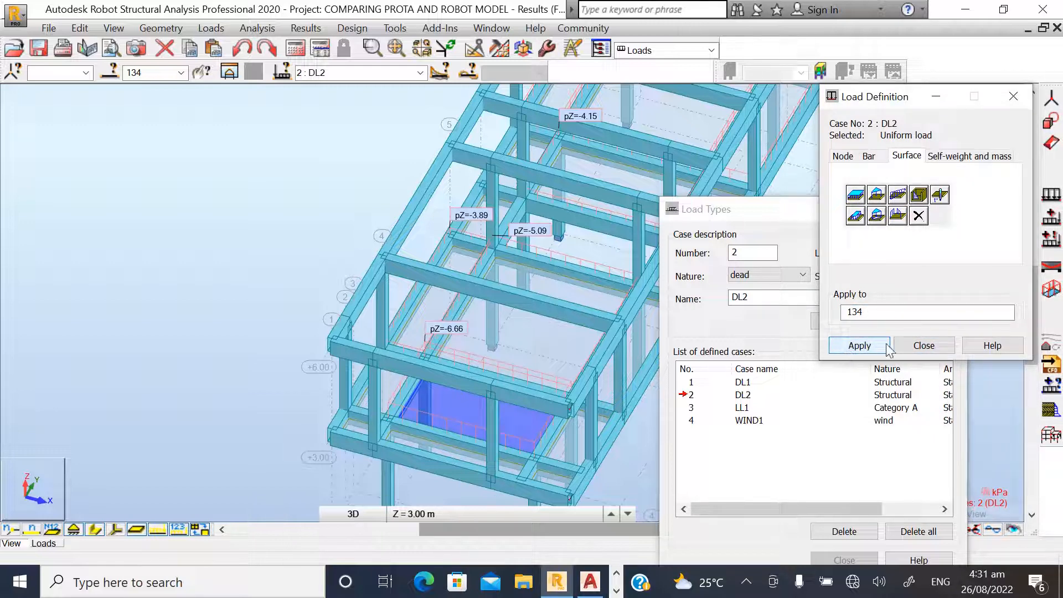
click(924, 345)
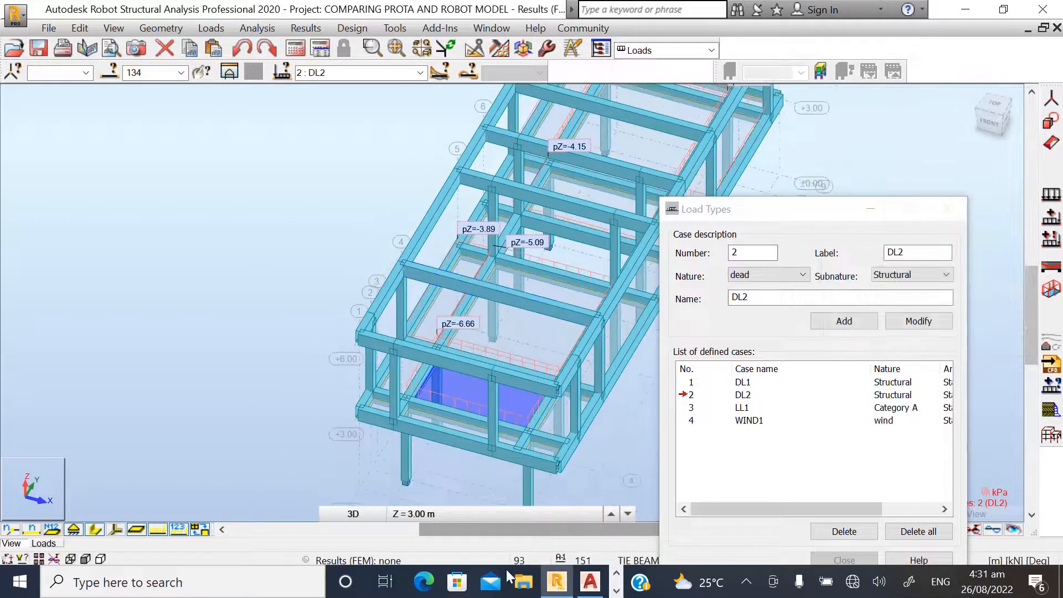
- Switch to the Excel workbook and look up Panel 19's total dead load
click(617, 591)
click(445, 574)
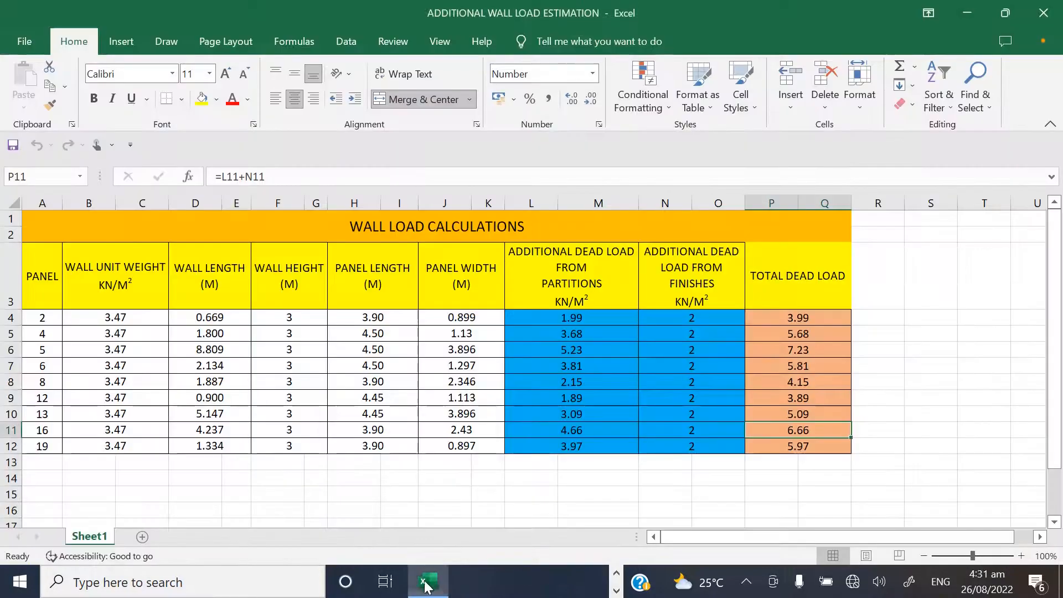
click(777, 451)
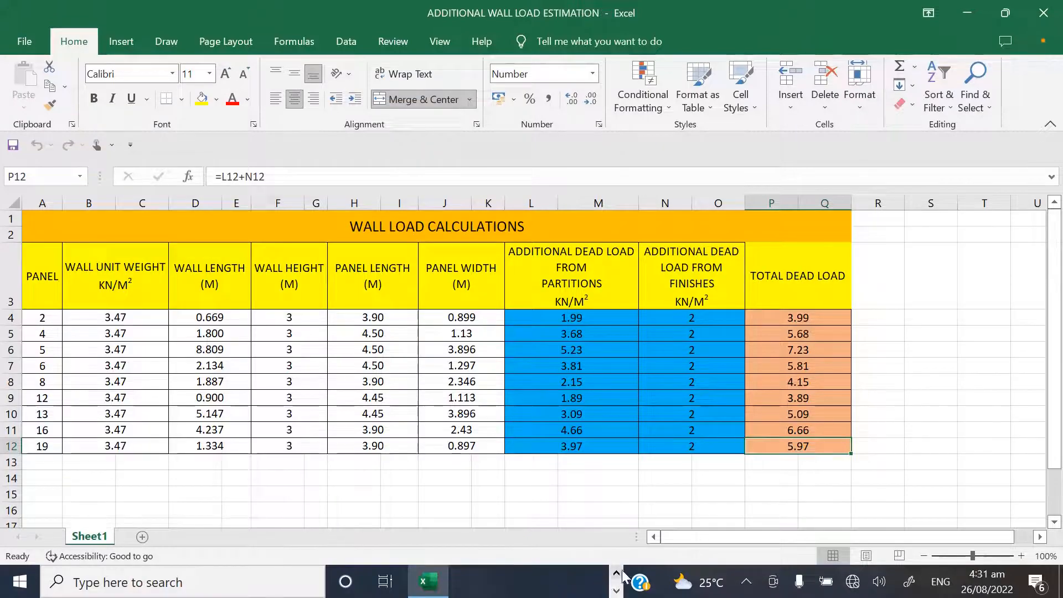
- Switch to AutoCAD's GA.dwg and locate Panel 19 on the floor plan
click(590, 581)
scroll(440, 186, down, 5)
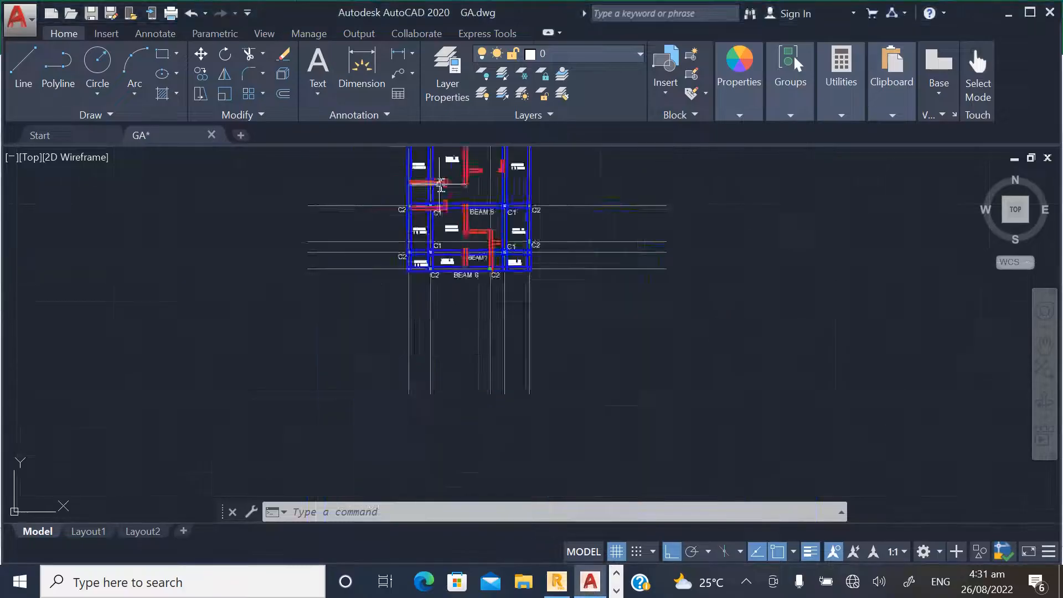
scroll(459, 267, up, 8)
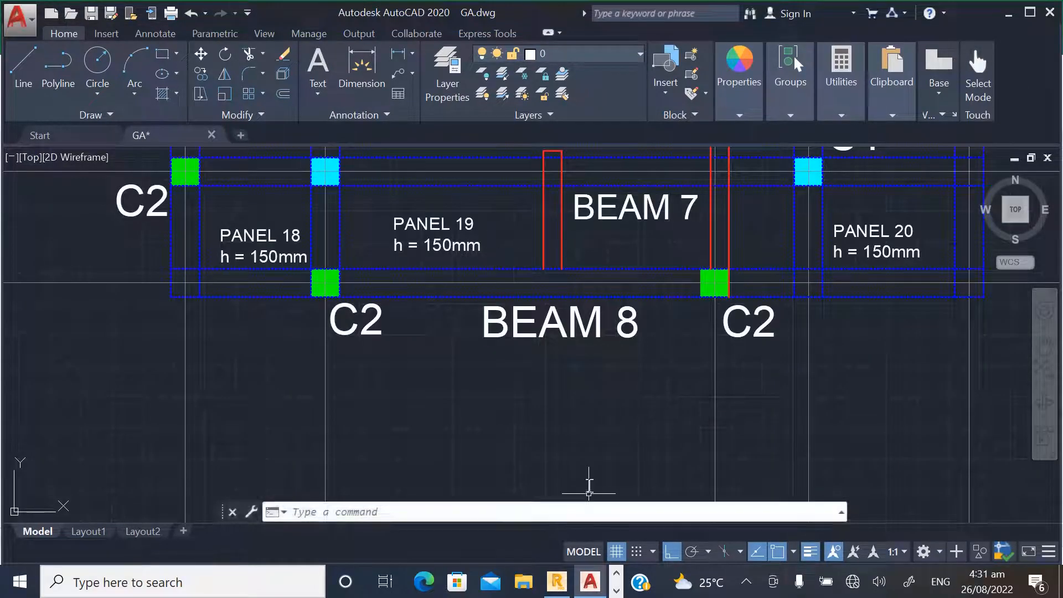
- Return to the Robot model and select slab panel 131 at the front edge of the +3.00 level
click(617, 575)
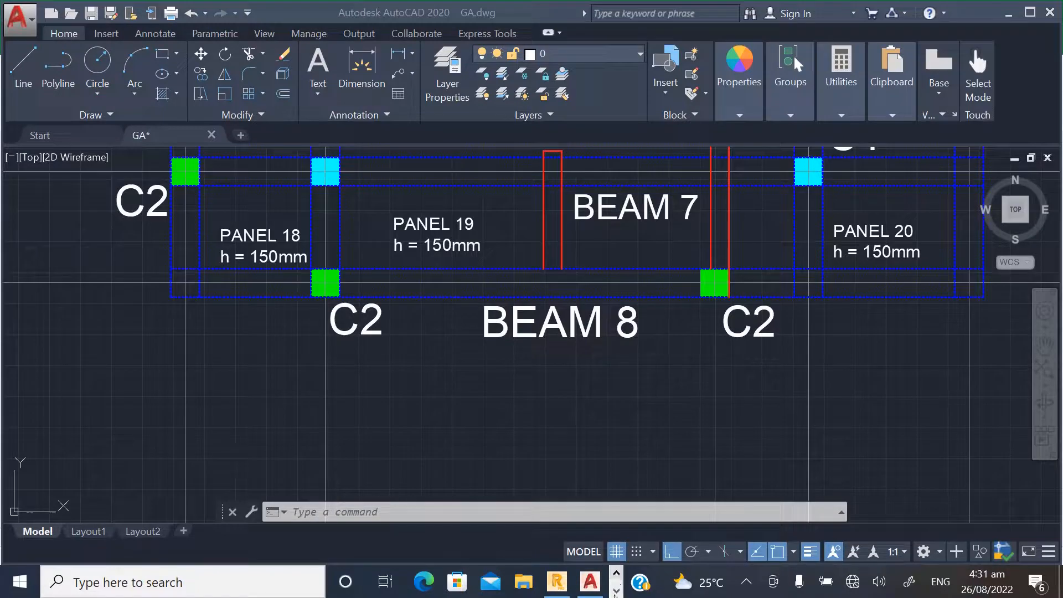
click(616, 591)
click(616, 574)
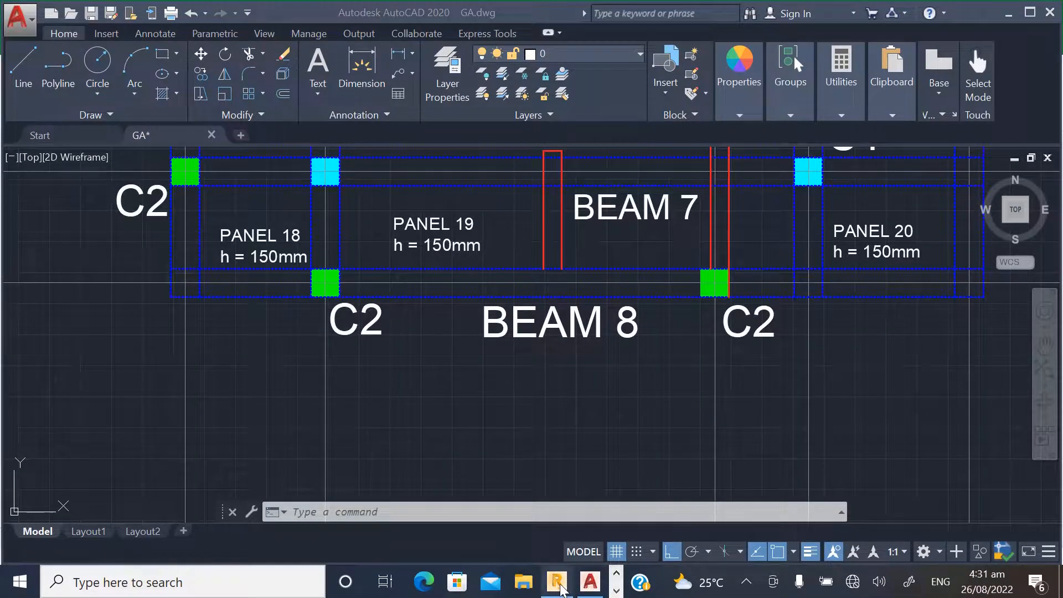
click(557, 581)
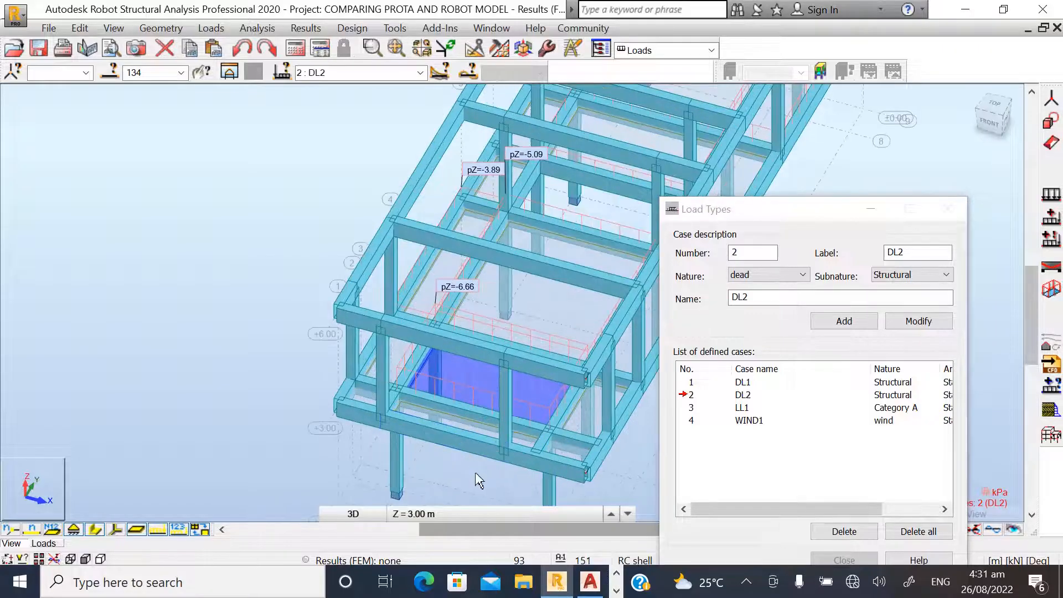
scroll(449, 421, up, 3)
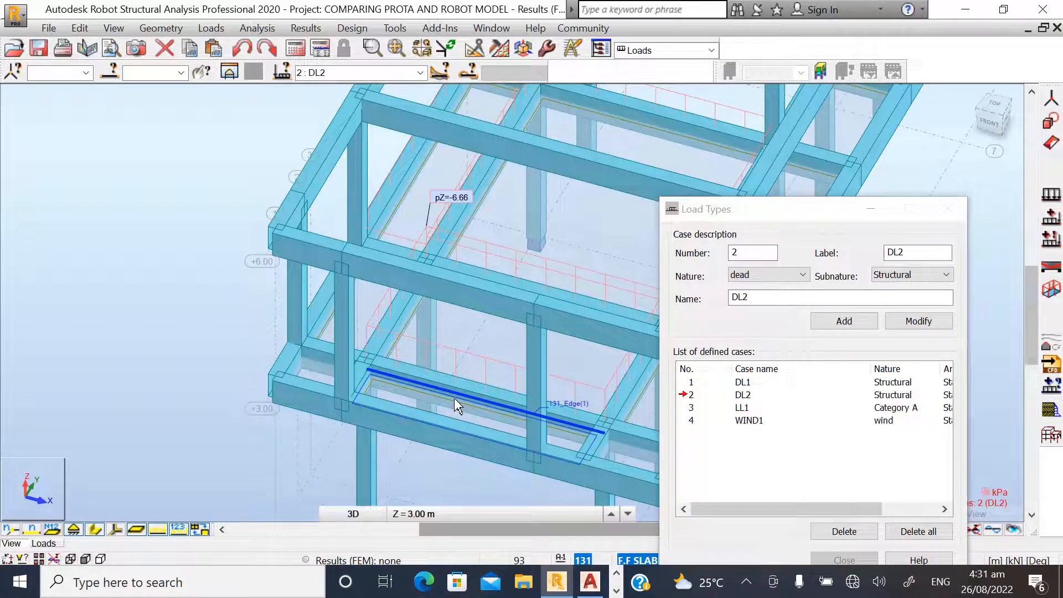
click(455, 397)
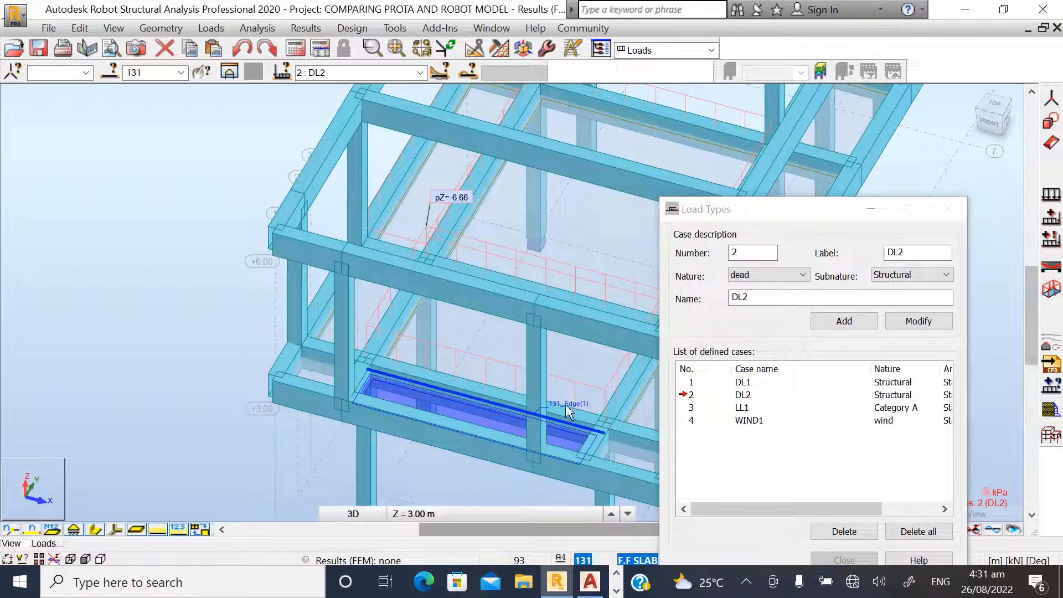
- Apply a uniform planar load of -5.97 kPa in global Z to panel 131 under case DL2
click(1050, 195)
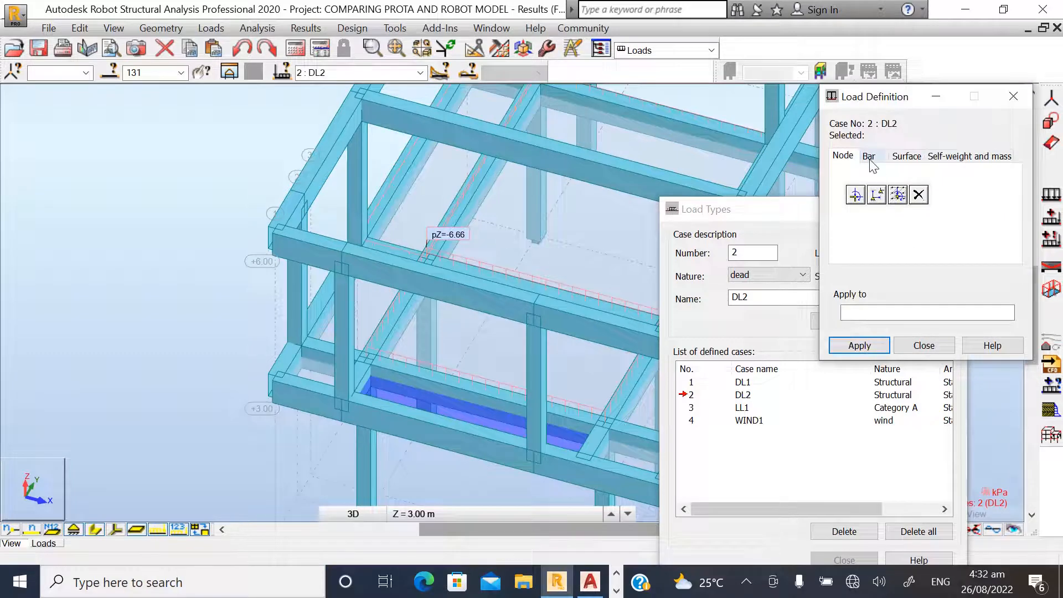
click(908, 158)
click(875, 195)
click(941, 303)
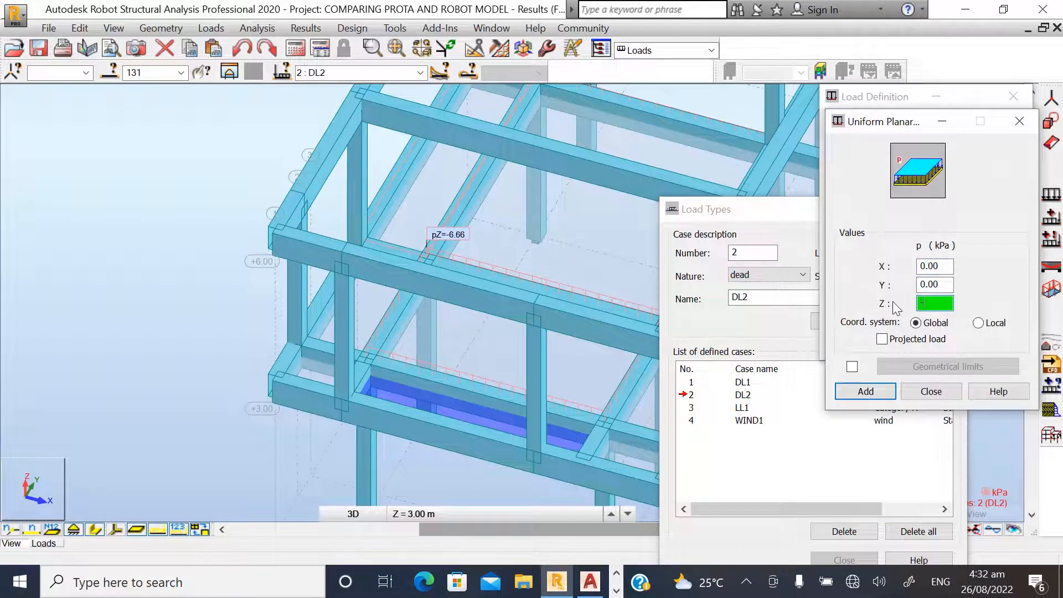
text(-5.97)
click(865, 391)
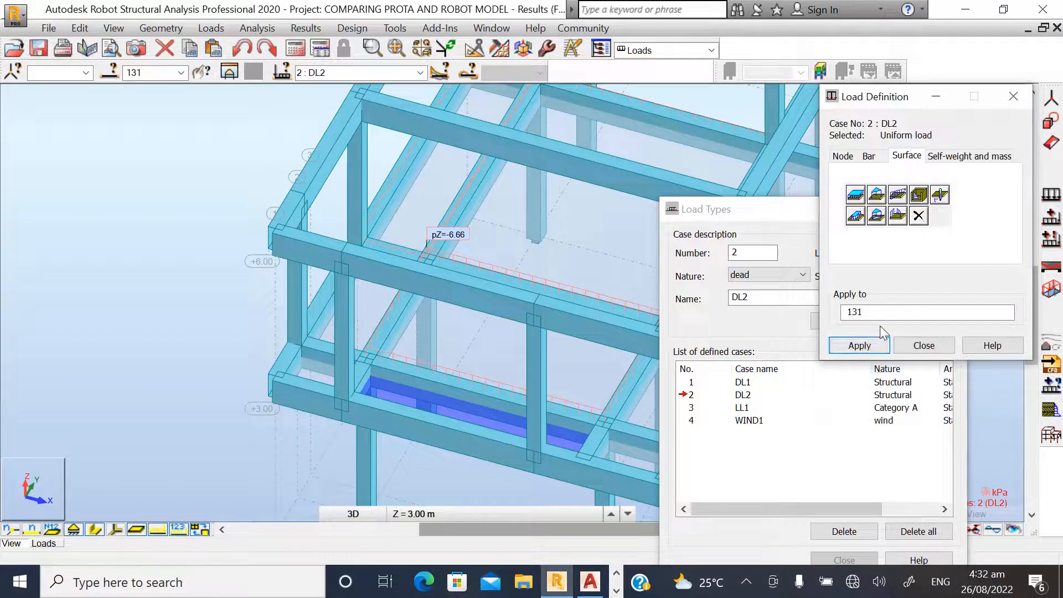
click(853, 348)
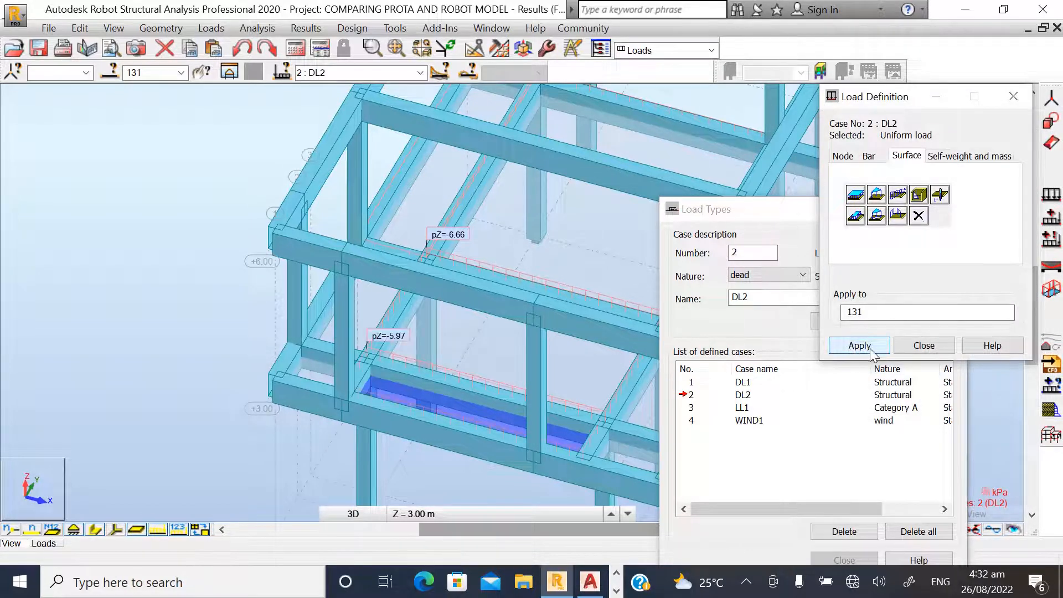
click(923, 345)
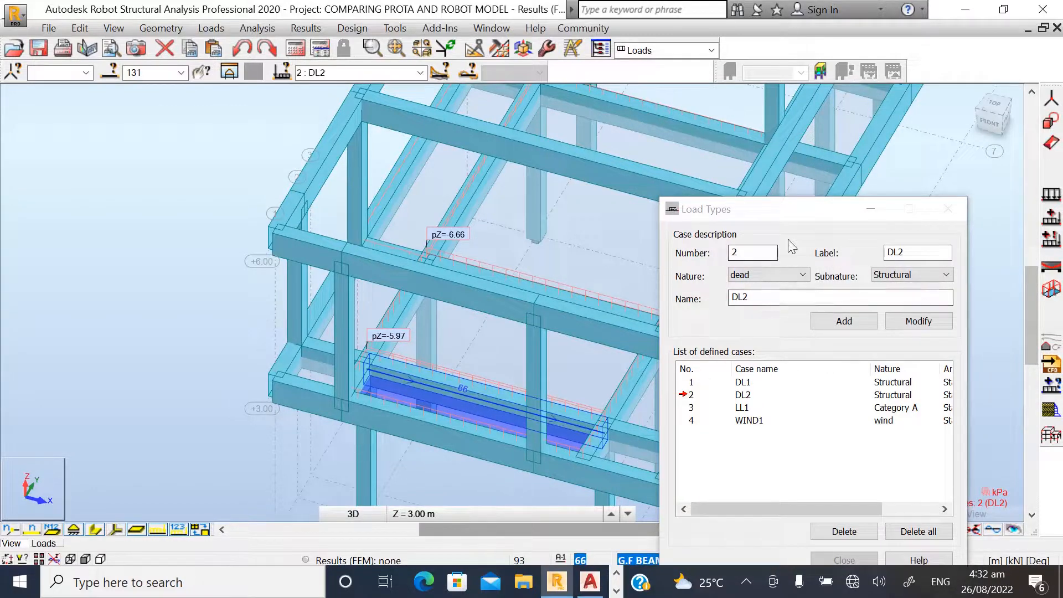
- Examine the DL2 slab loads across the whole frame from several viewpoints
drag(802, 215, 847, 190)
scroll(280, 368, down, 2)
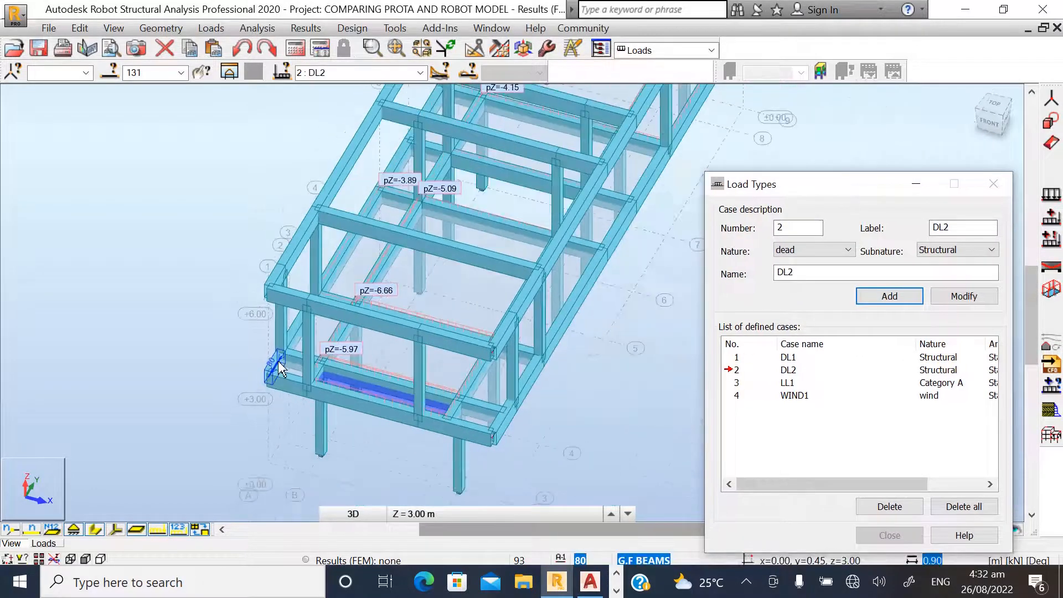
shift+middle_drag(280, 369, 379, 304)
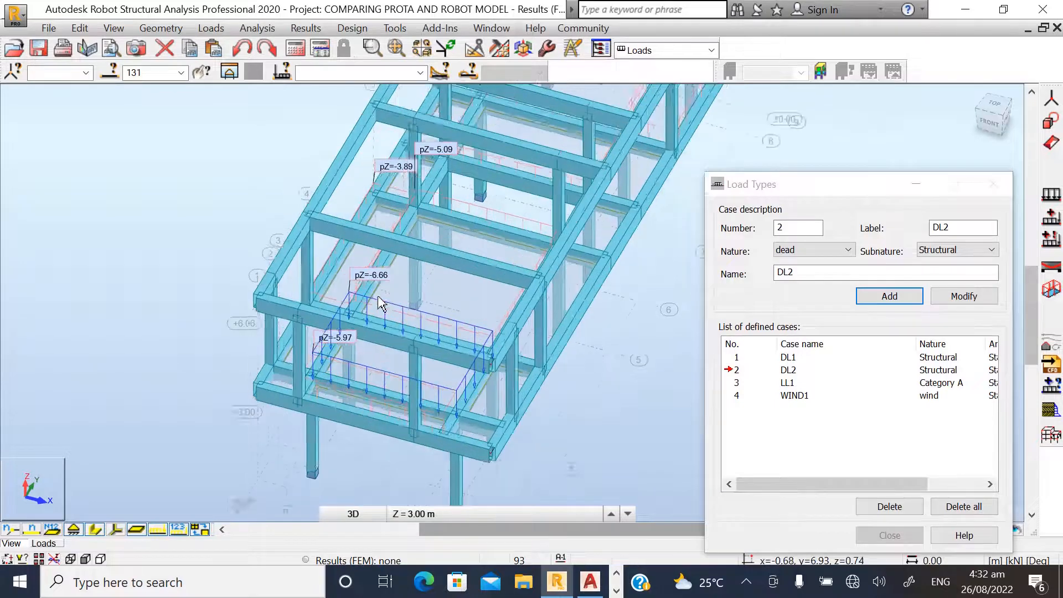
scroll(379, 303, down, 4)
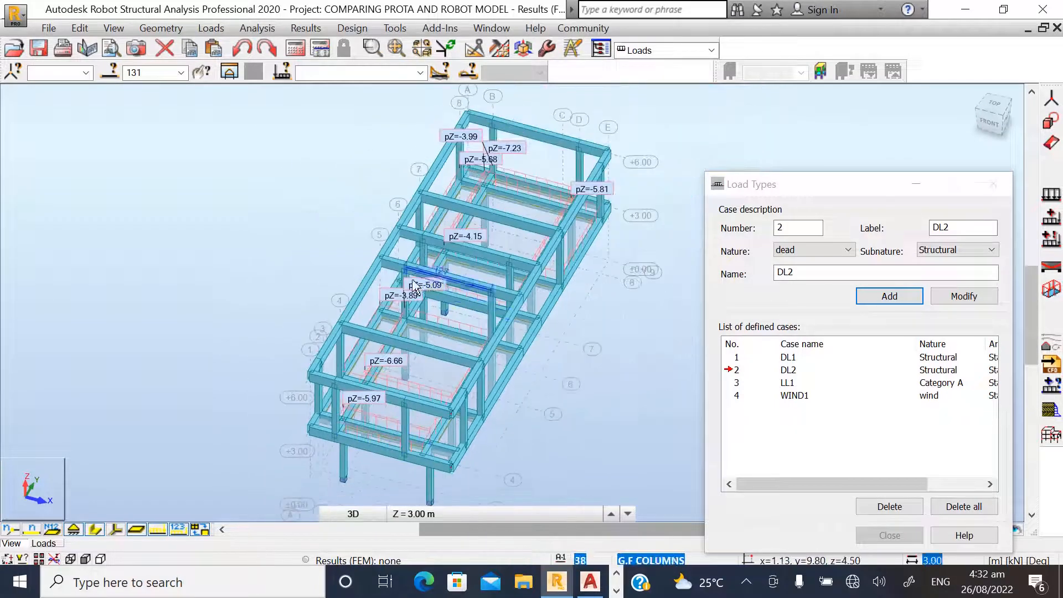
click(410, 303)
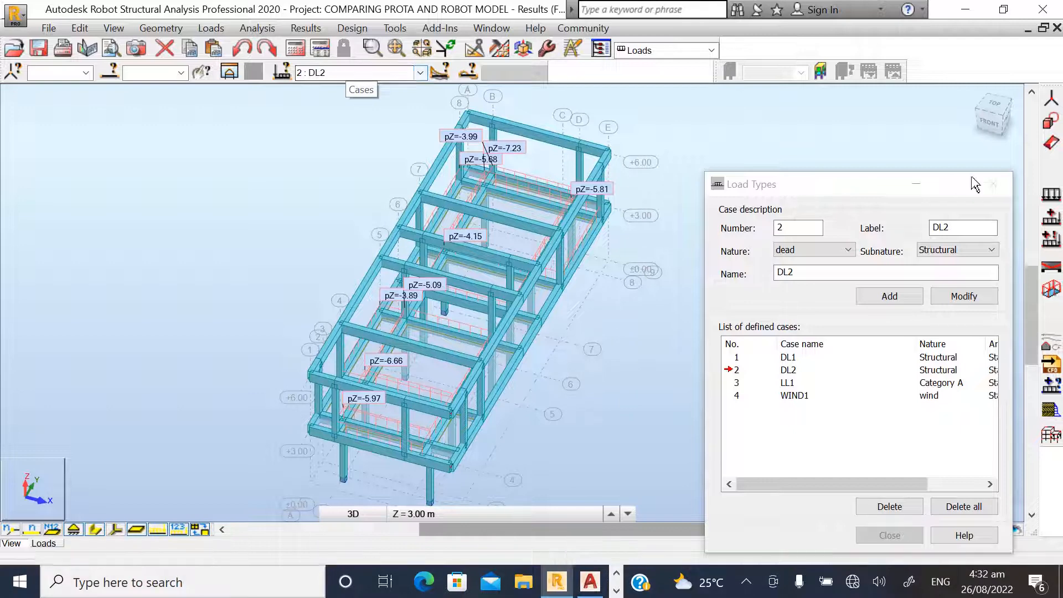
click(1008, 128)
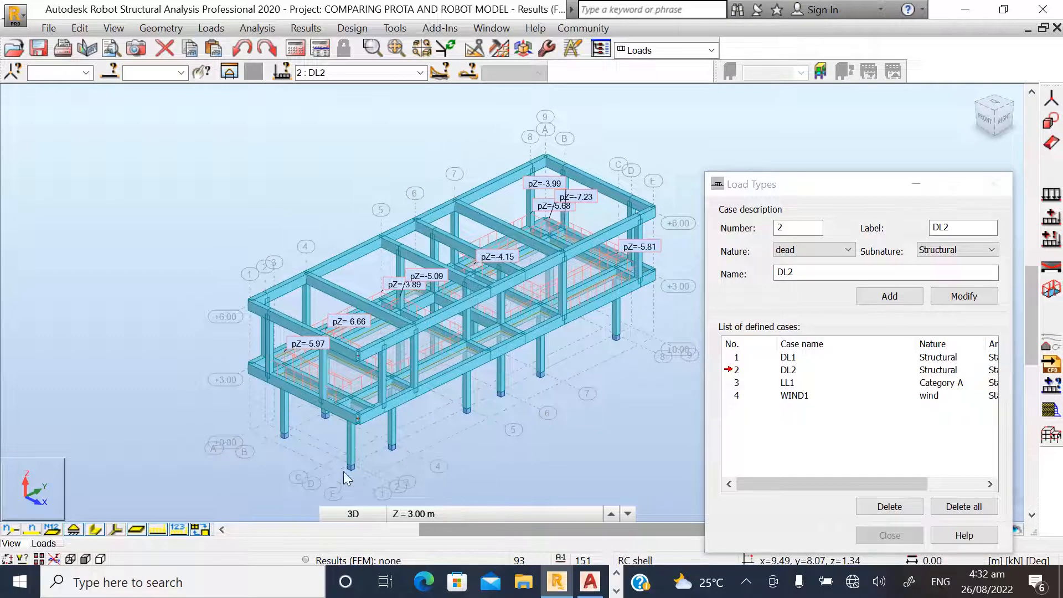
scroll(346, 471, up, 3)
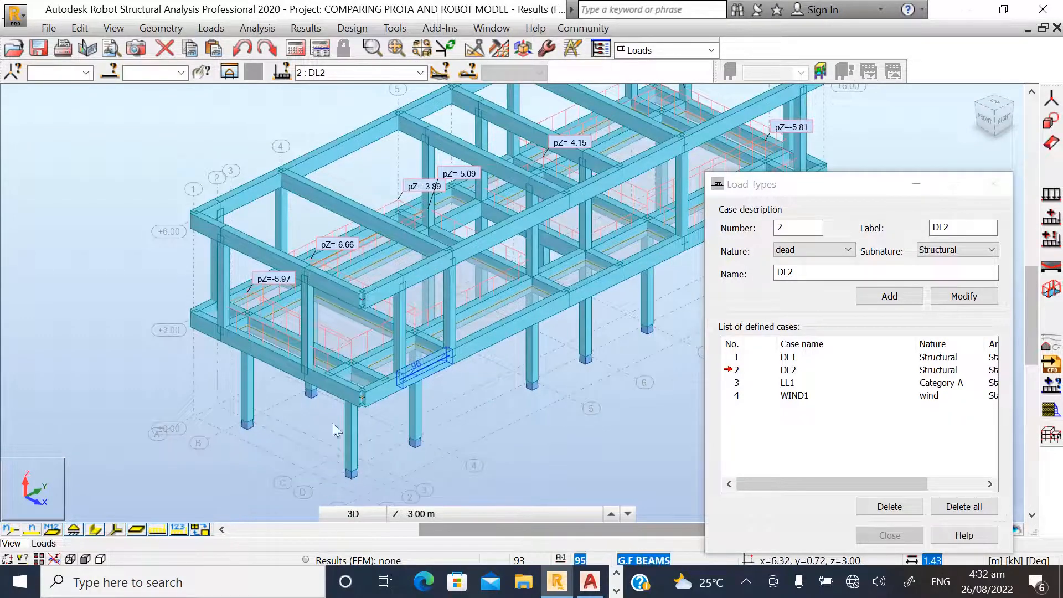
scroll(318, 428, down, 1)
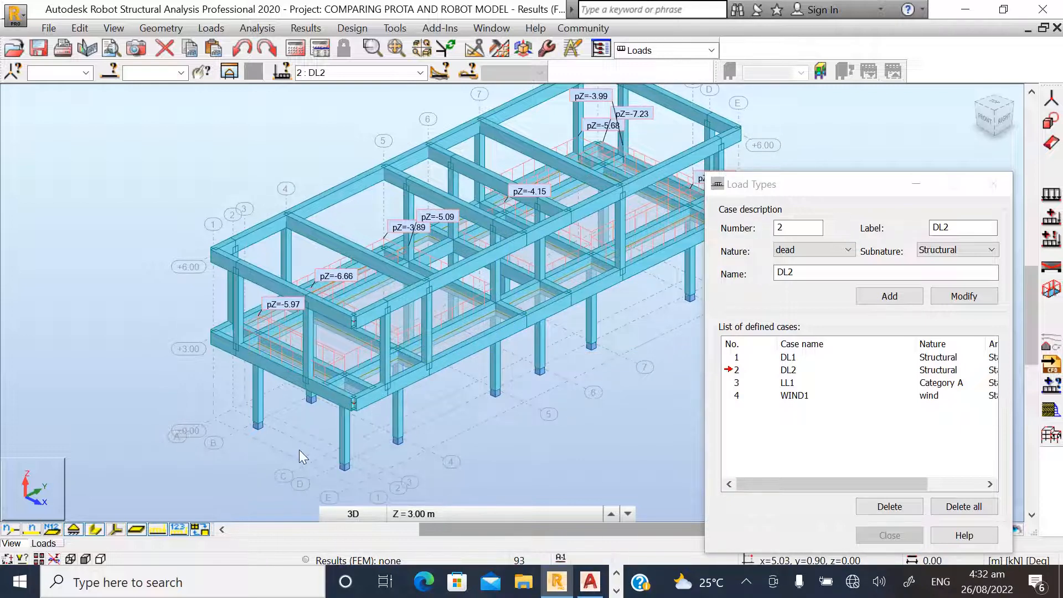
scroll(299, 450, down, 1)
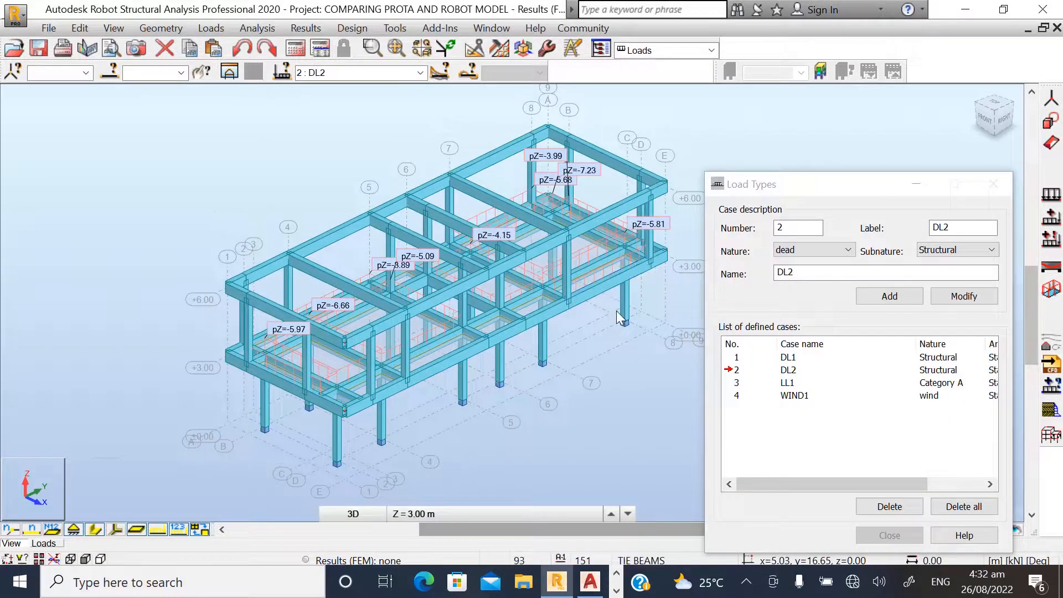
scroll(615, 294, up, 1)
click(609, 288)
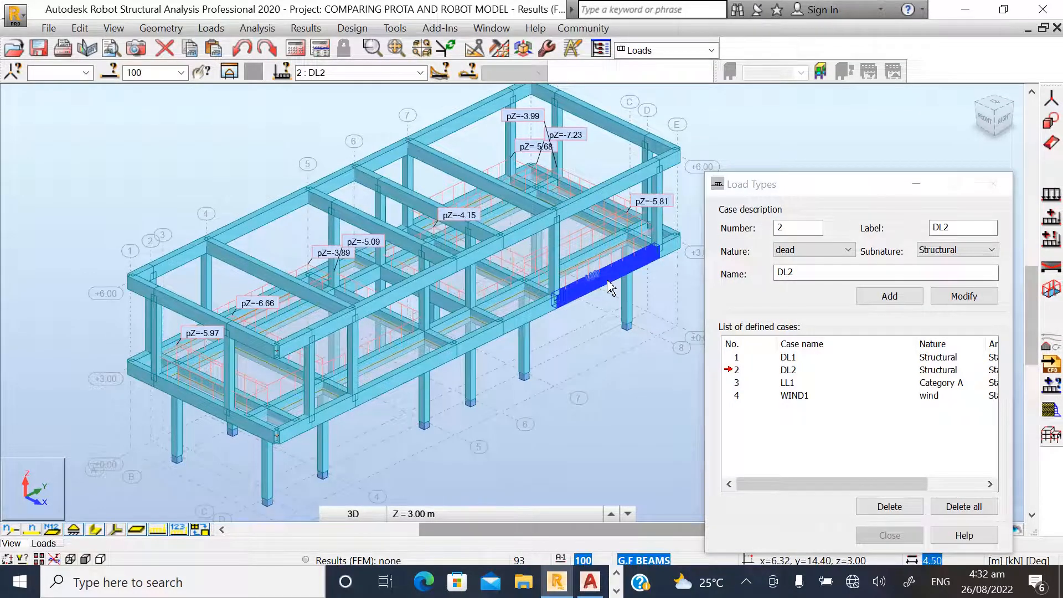
right_click(609, 288)
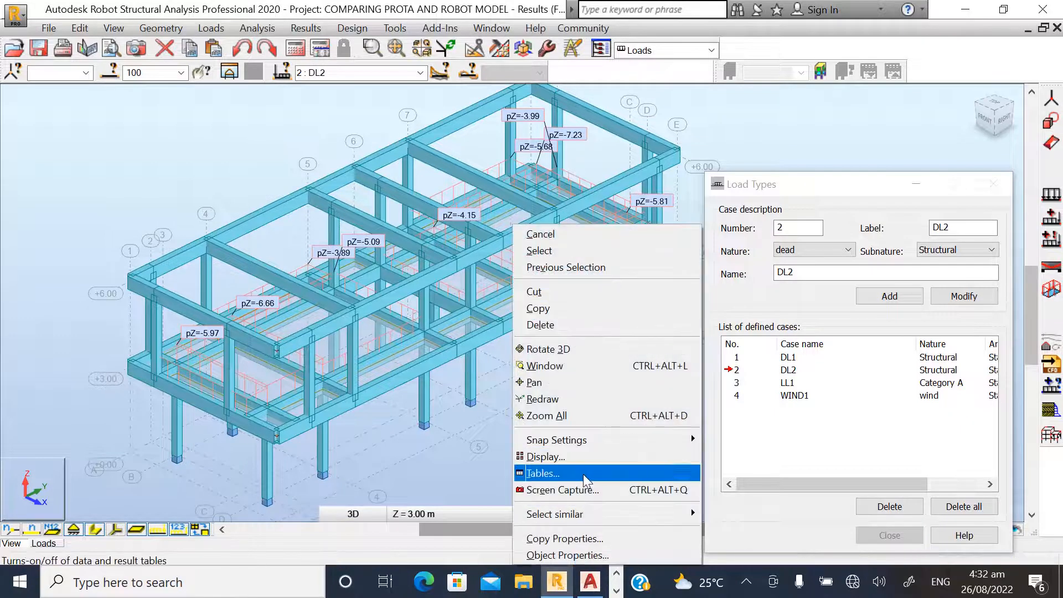
mouse_move(637, 512)
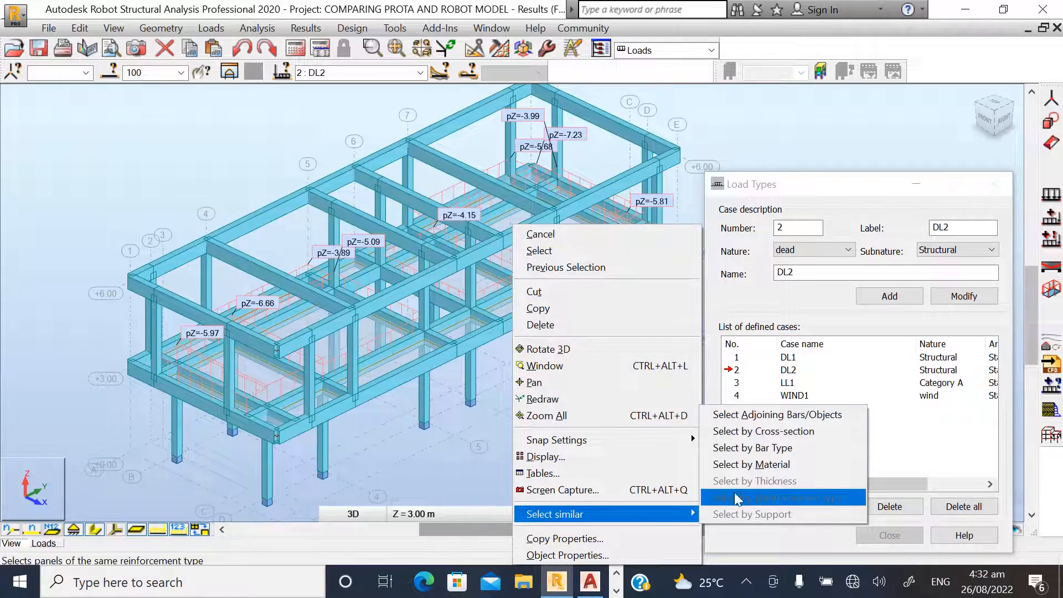
click(753, 431)
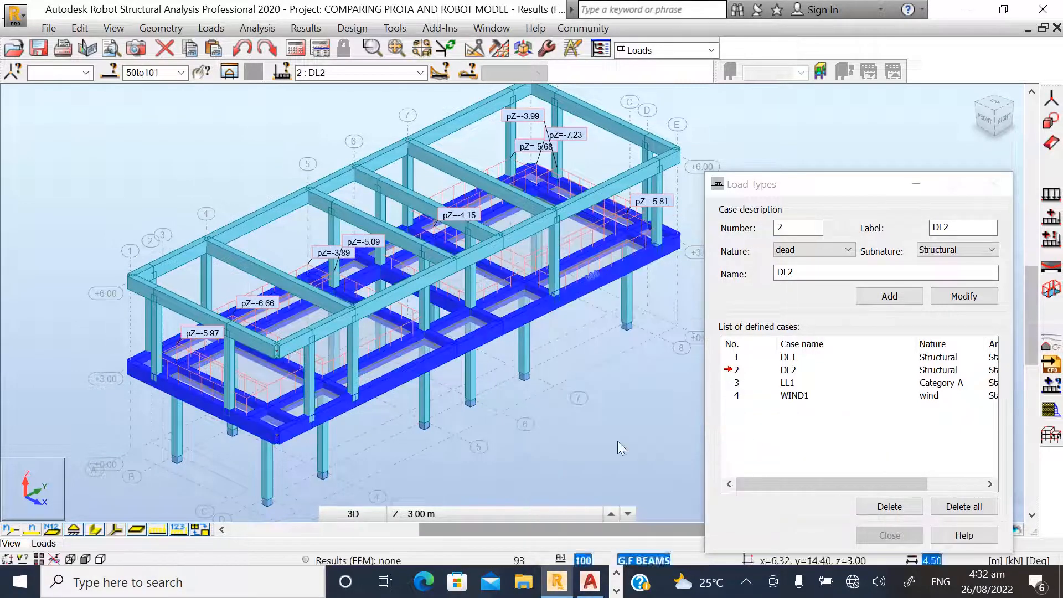
scroll(339, 370, down, 2)
scroll(390, 399, up, 2)
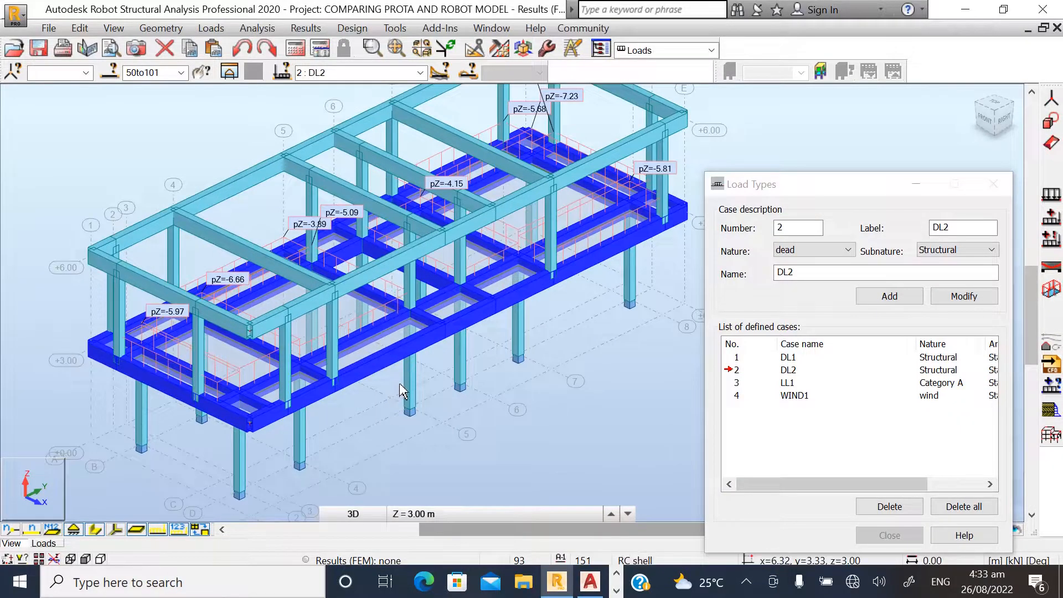
click(550, 436)
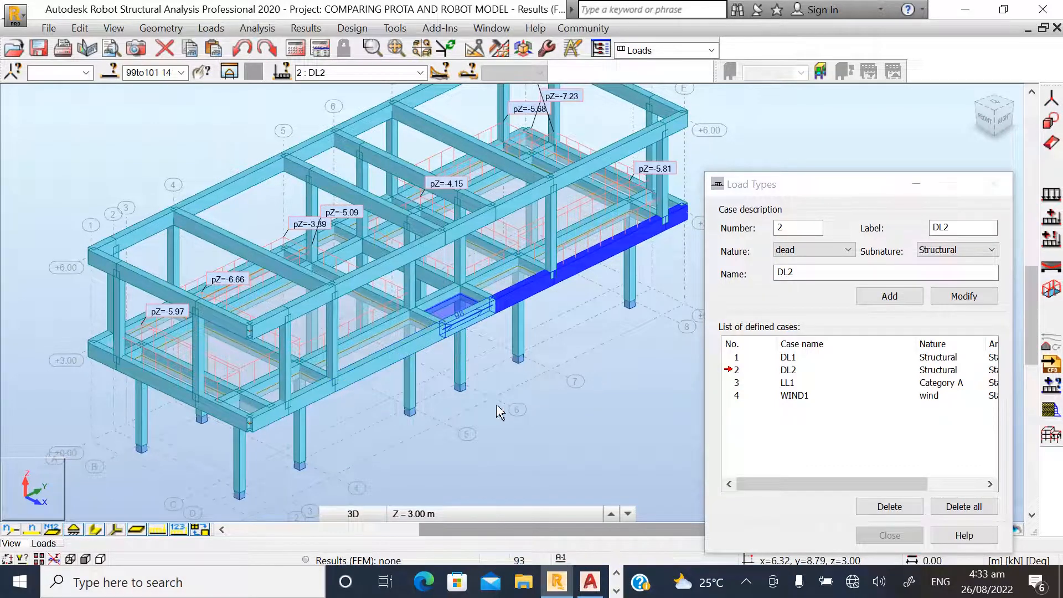
click(583, 415)
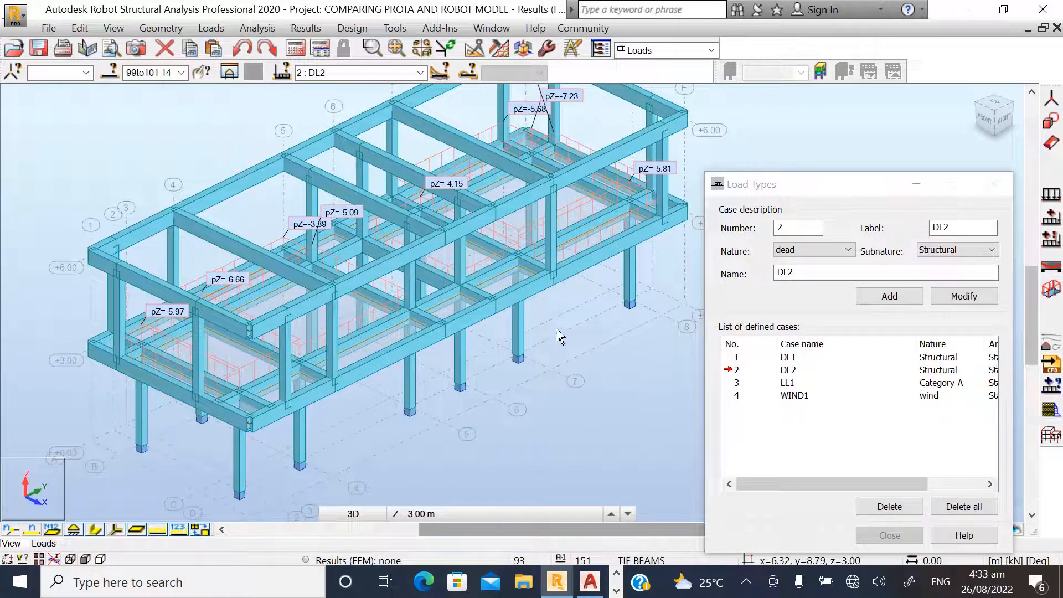
- Select the outer +3.00 m level beams along grid E, from the far end at grid 9 to grid 4
click(680, 227)
scroll(680, 227, up, 2)
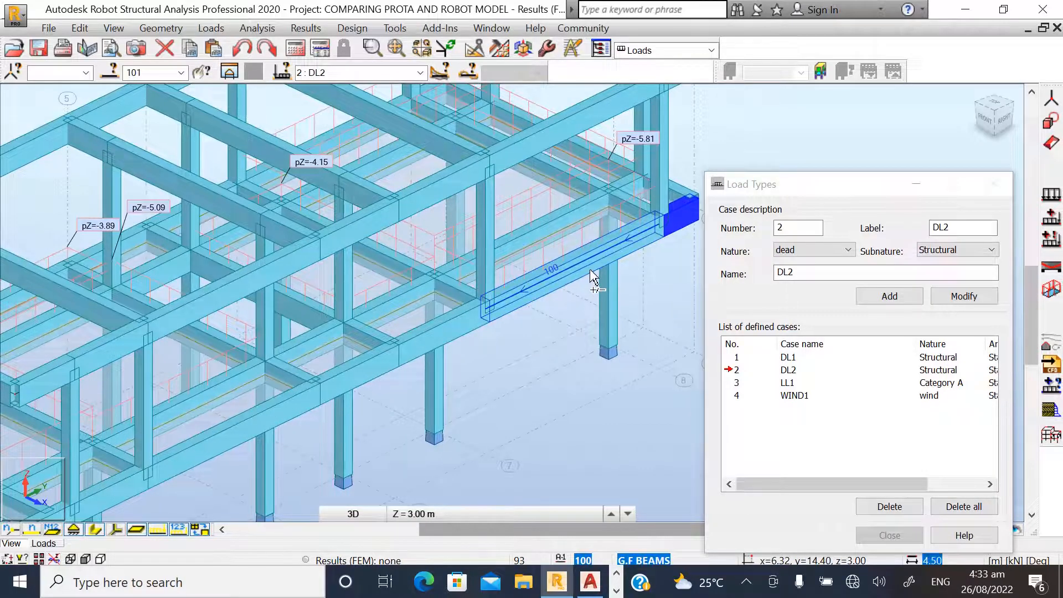
click(594, 275)
click(449, 336)
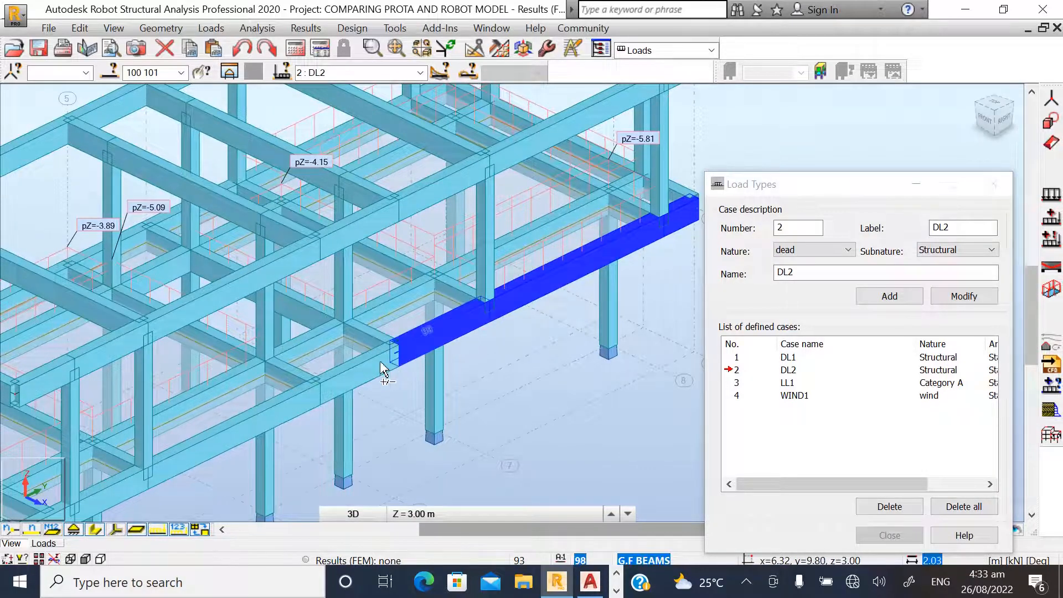
click(327, 412)
click(287, 414)
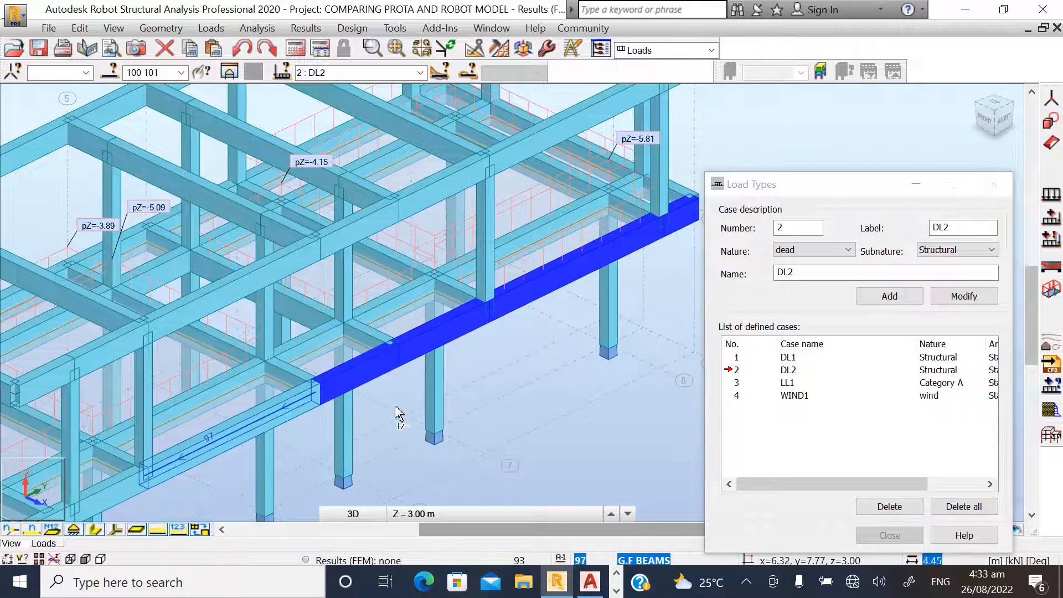
- Add the remaining grid E edge beams and the front-end beams along grid 1 at the +3.00 m level to the selection
scroll(611, 242, down, 3)
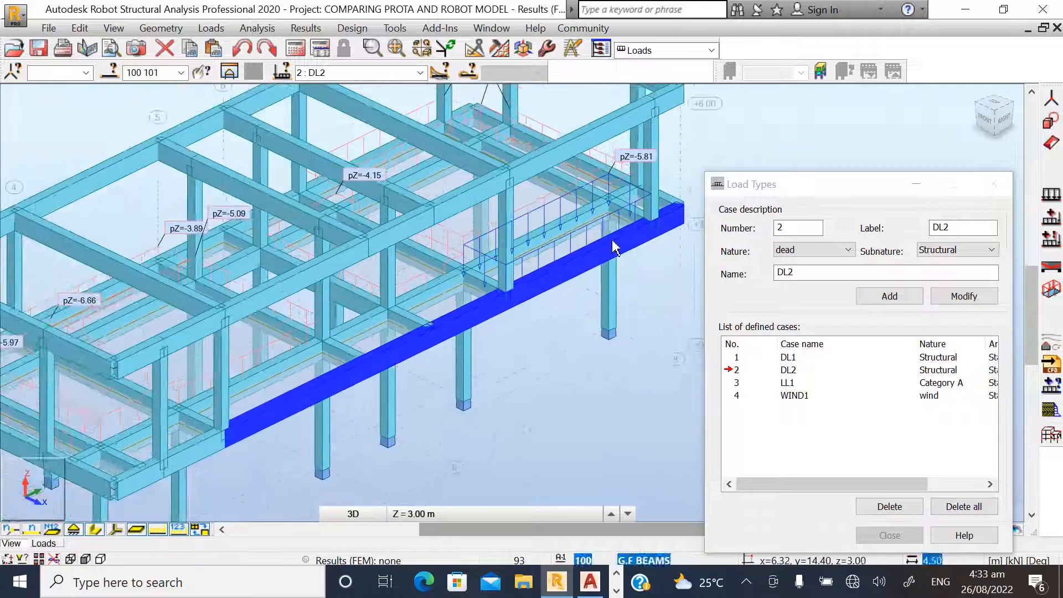
scroll(322, 403, down, 2)
scroll(268, 428, up, 4)
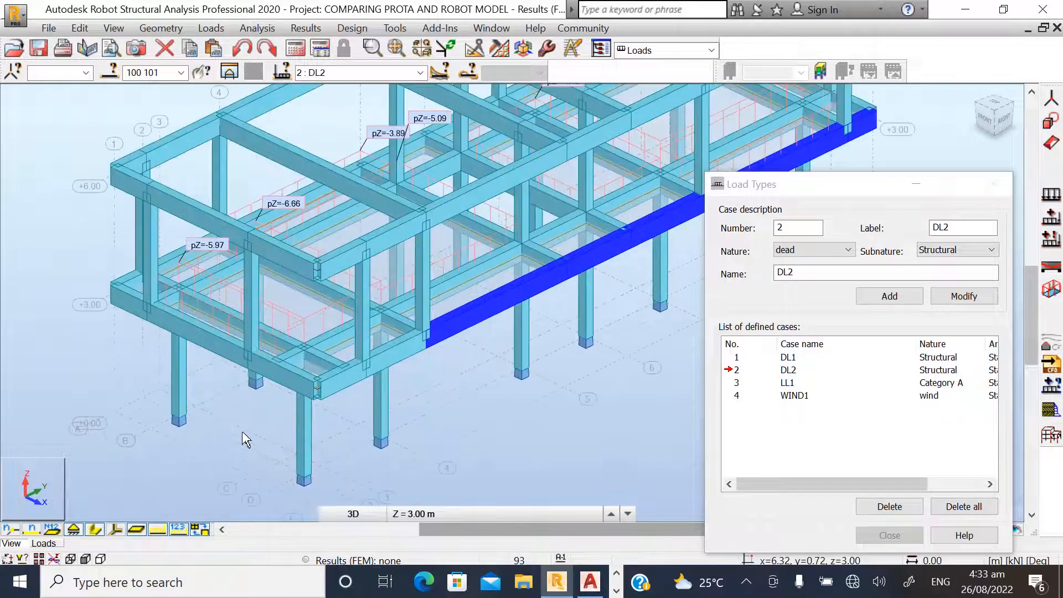
click(442, 338)
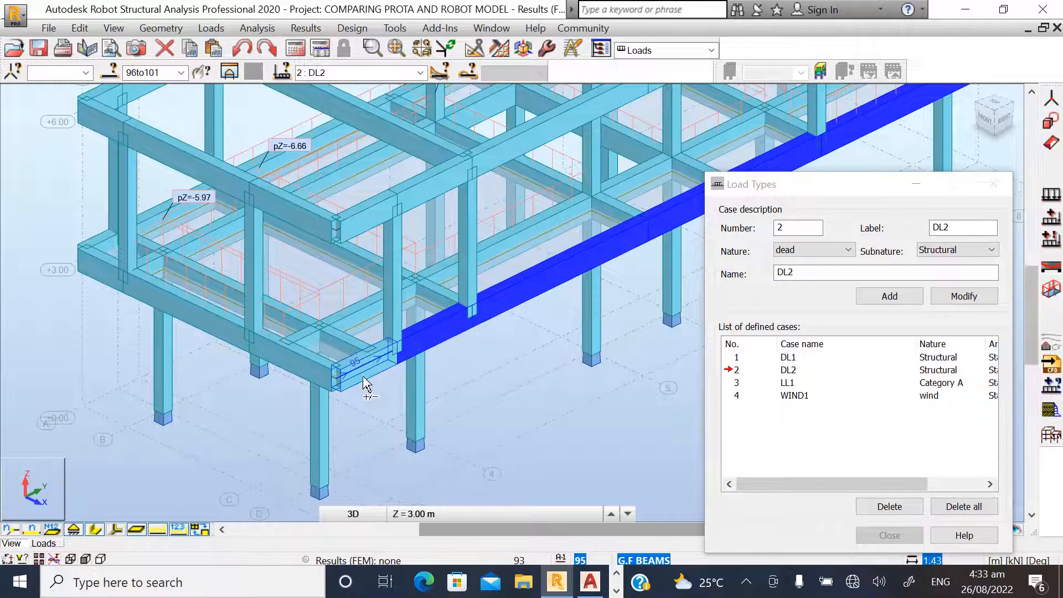
click(364, 378)
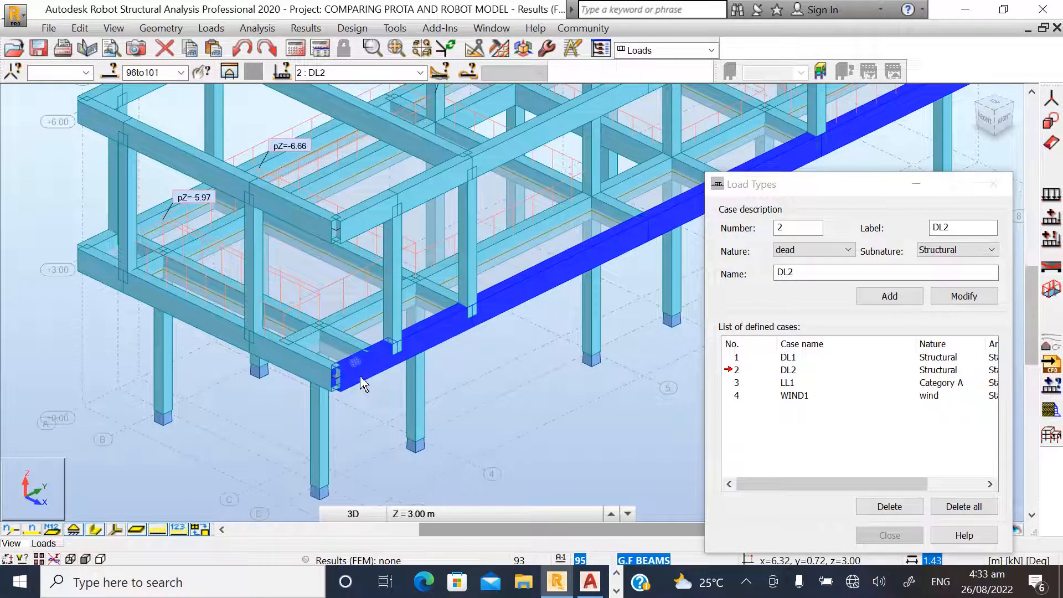
click(303, 380)
click(209, 335)
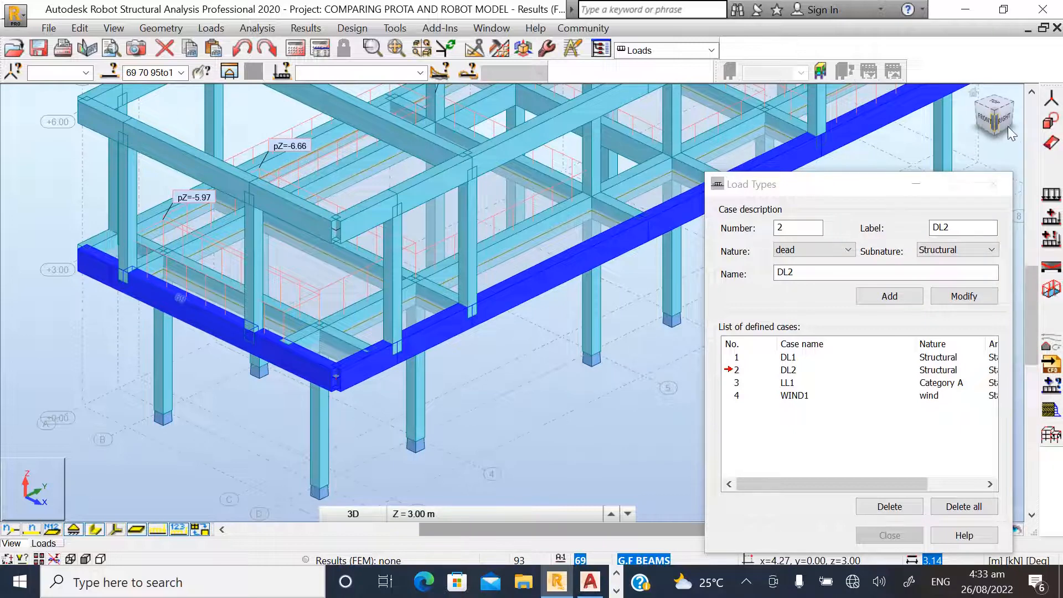
- Extend the selection with all outer +3.00 m level beams along grid A, from the front corner to the far end
mouse_move(1007, 126)
mouse_down()
mouse_move(1016, 128)
mouse_move(969, 127)
mouse_move(1025, 129)
mouse_up()
scroll(279, 268, down, 2)
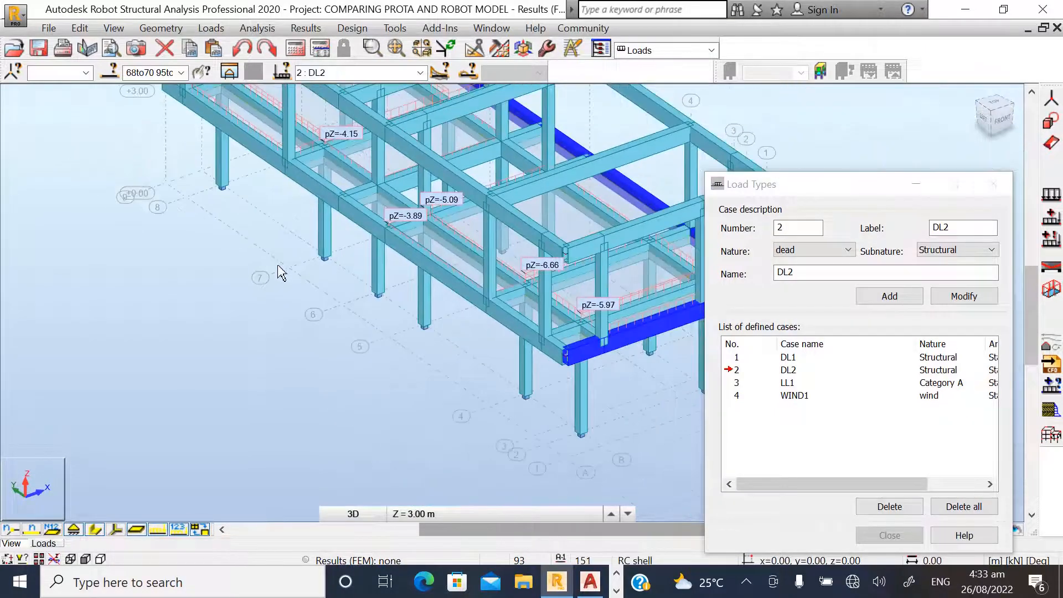
scroll(256, 234, down, 2)
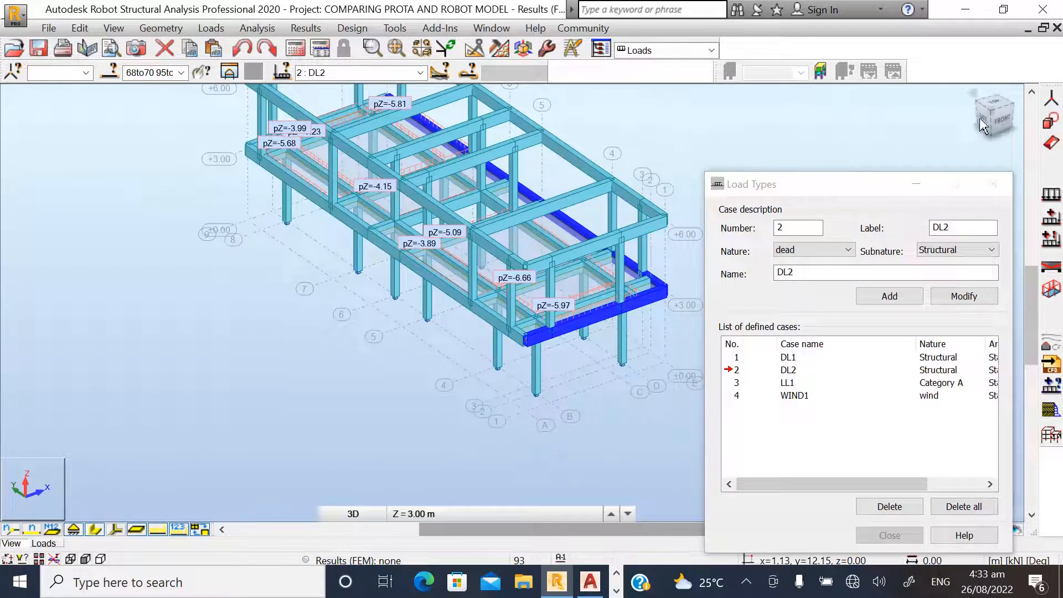
mouse_move(984, 125)
mouse_down()
mouse_move(1012, 121)
mouse_move(969, 121)
mouse_up()
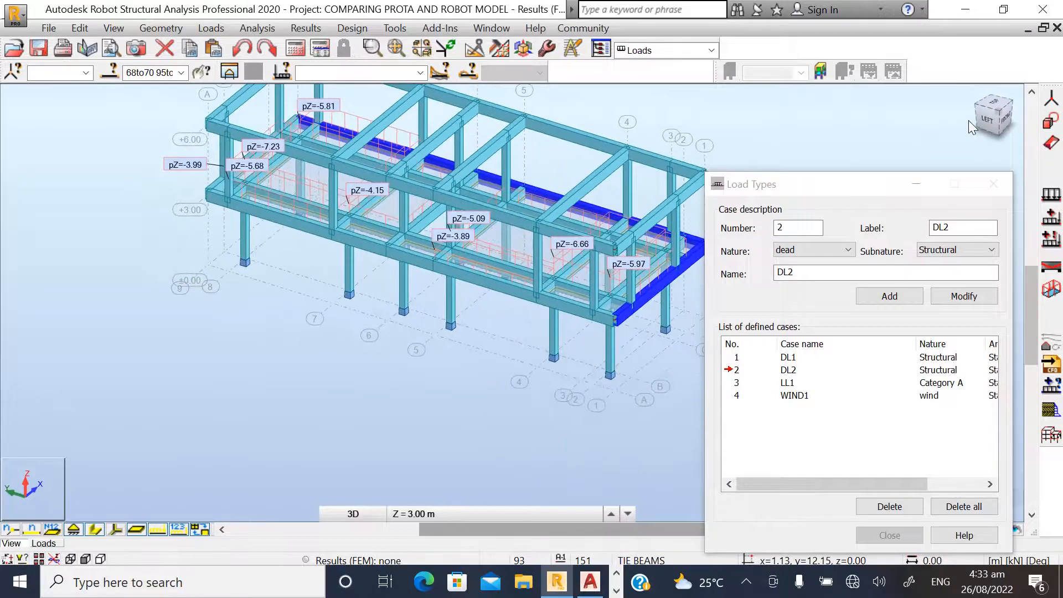
scroll(359, 252, up, 2)
scroll(309, 287, down, 2)
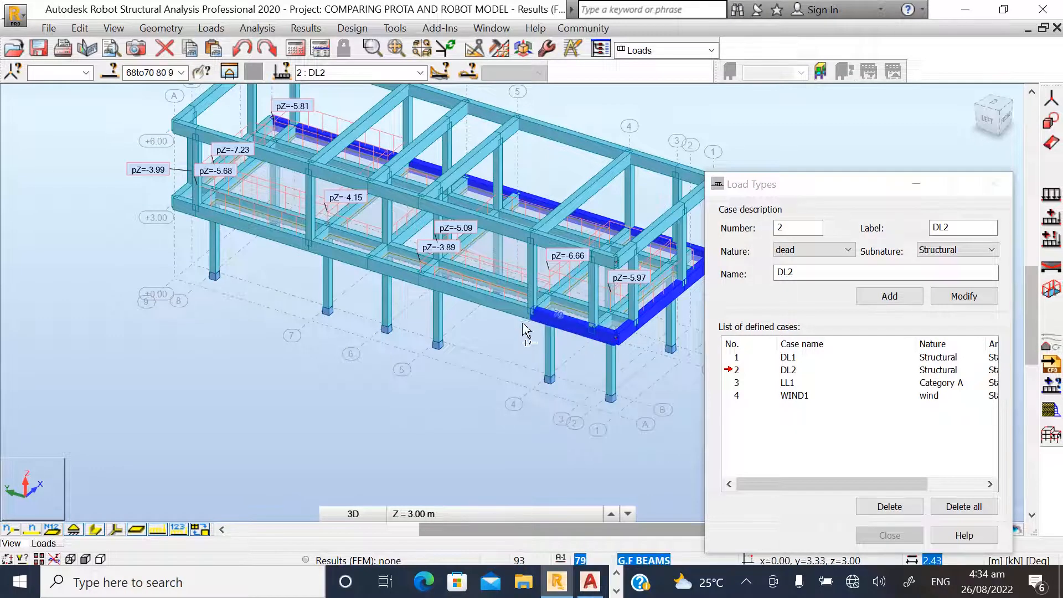
click(500, 315)
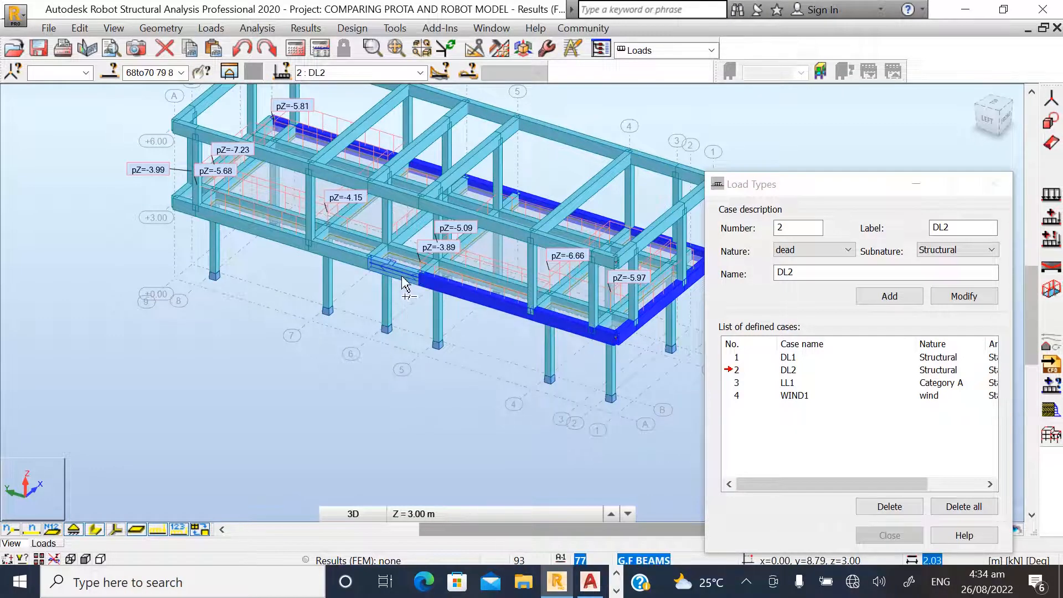
click(362, 271)
ctrl+click(339, 256)
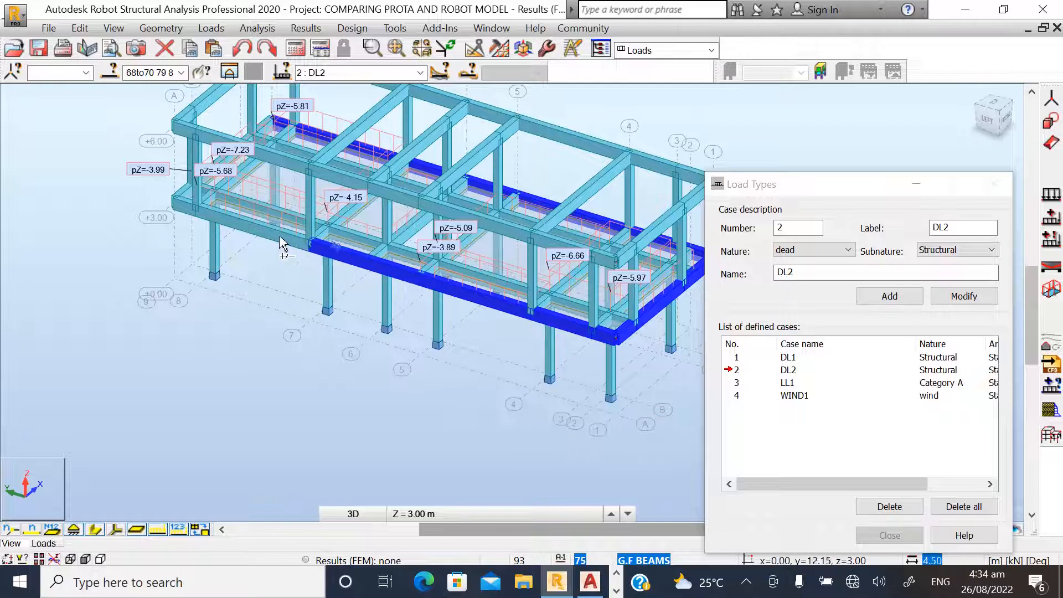
ctrl+click(280, 238)
ctrl+click(186, 211)
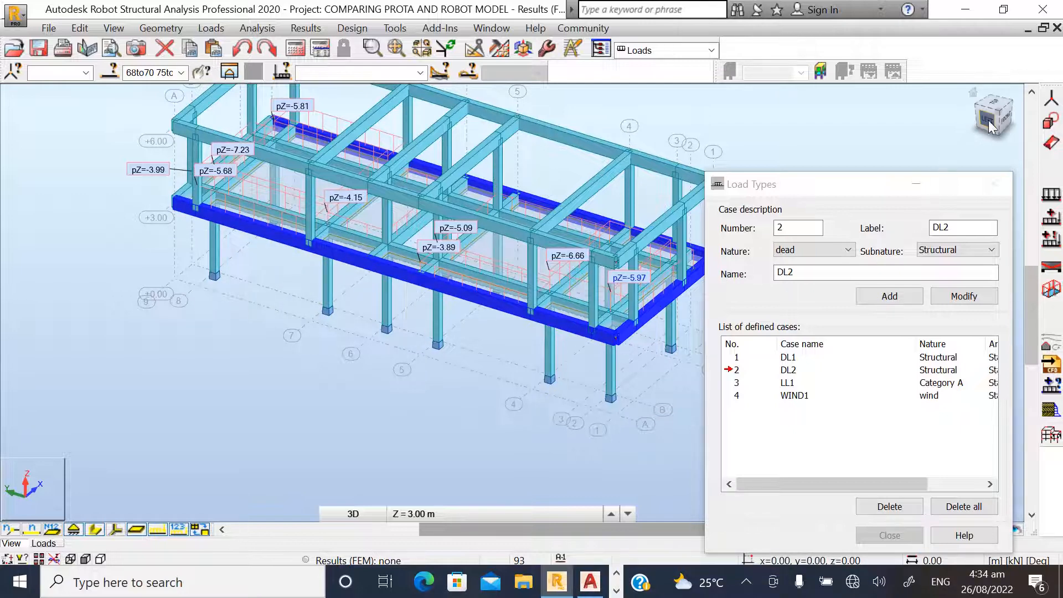
- Complete the perimeter selection by adding the outer +3.00 m level beams at the grid 9 end
drag(1014, 126, 979, 124)
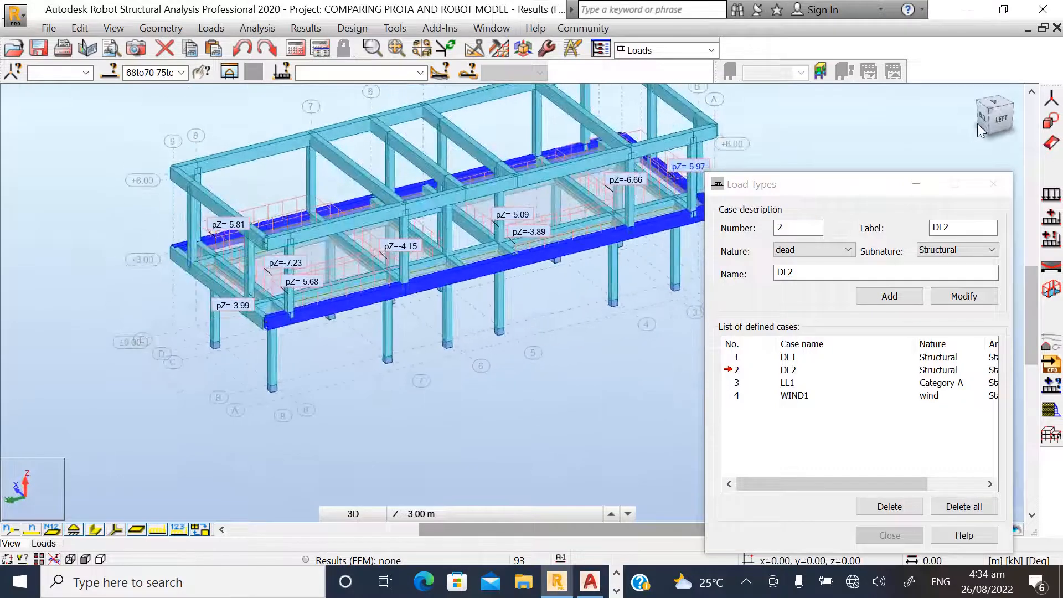
scroll(75, 316, up, 2)
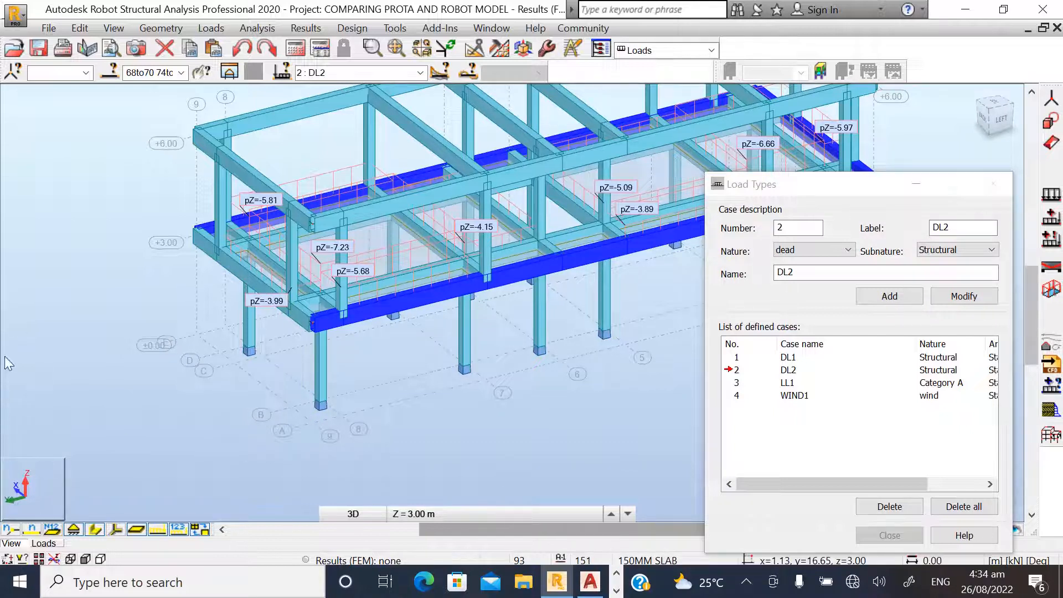
ctrl+click(204, 250)
ctrl+click(235, 270)
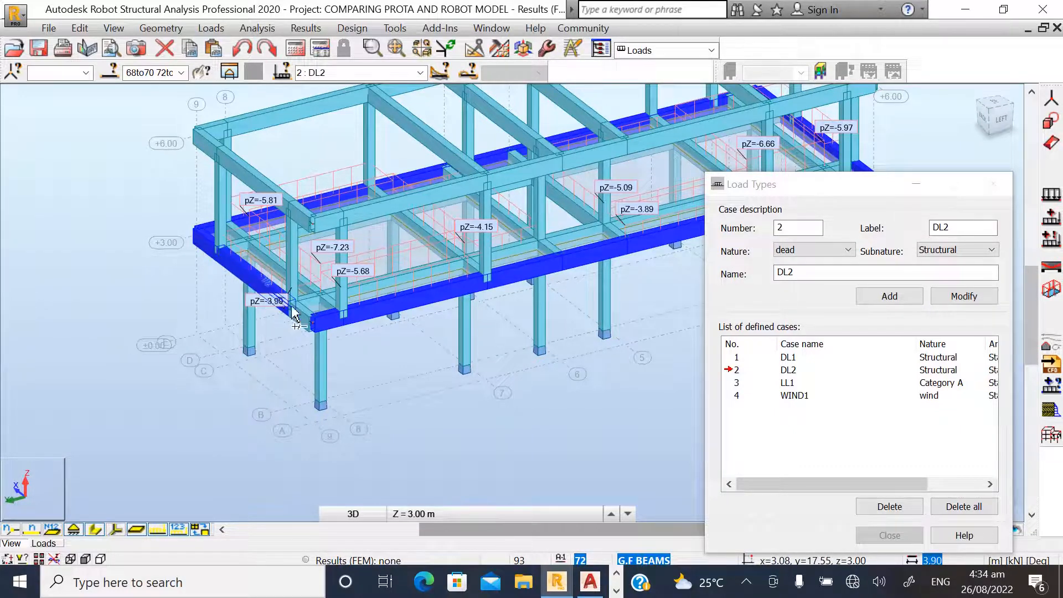
ctrl+click(306, 324)
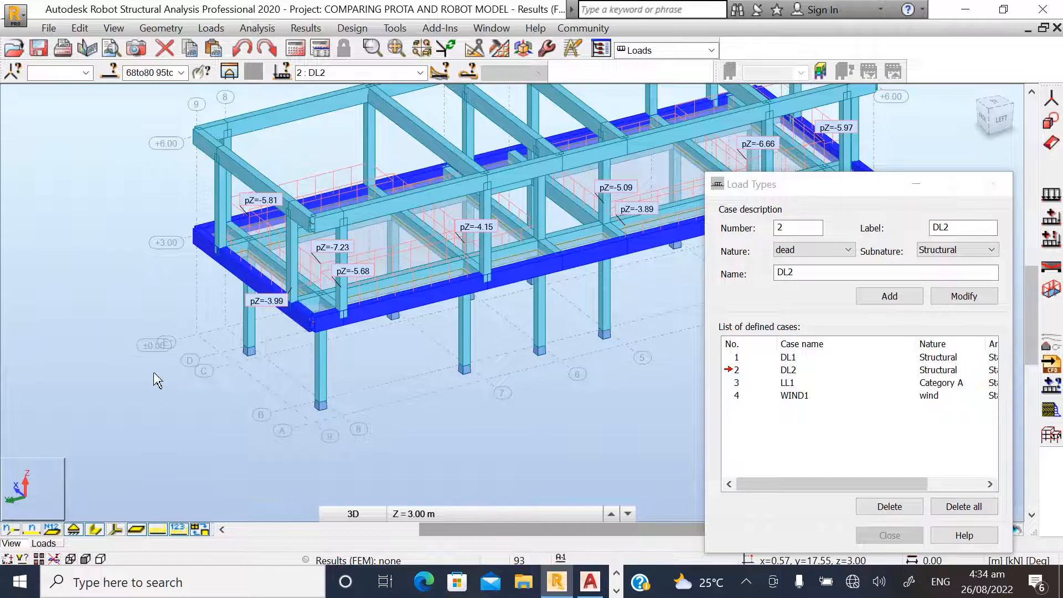
scroll(183, 354, down, 2)
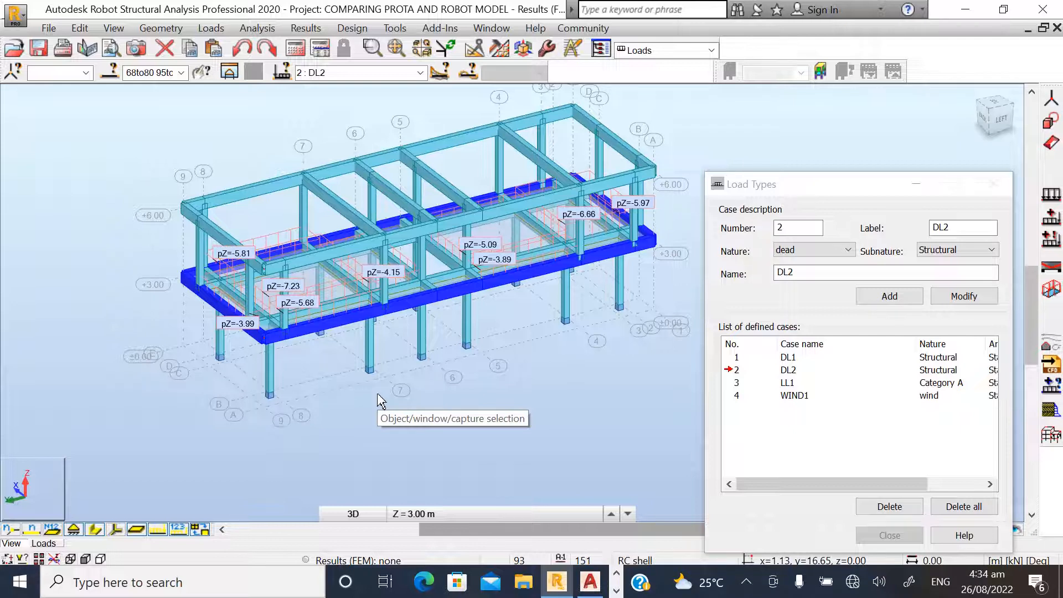
- Apply a uniform bar load of -8.85 kN/m in global Z to the selected perimeter beams under DL2, and clear the selection
click(1052, 197)
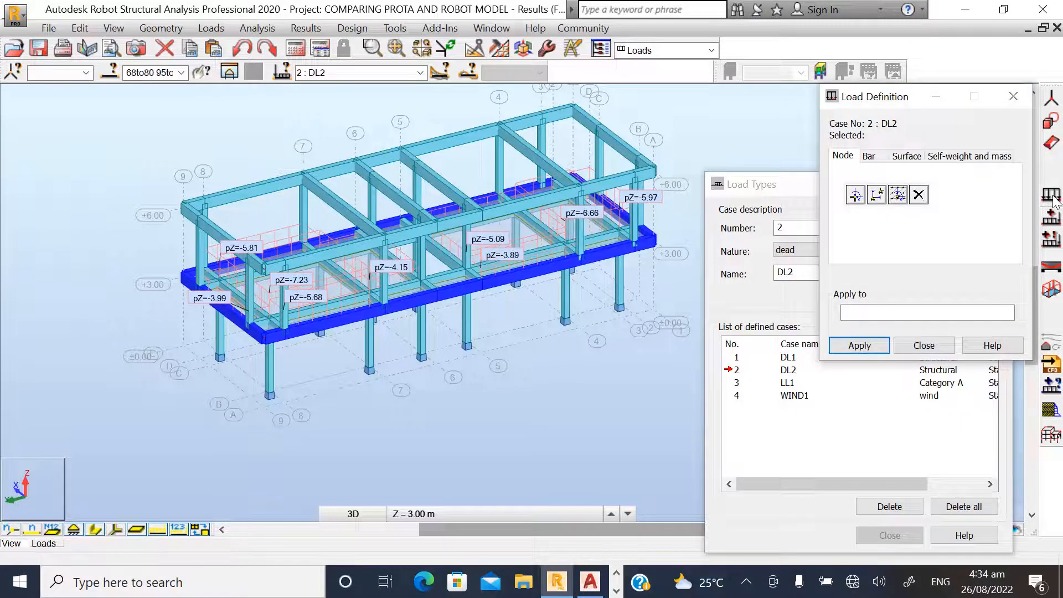
click(869, 156)
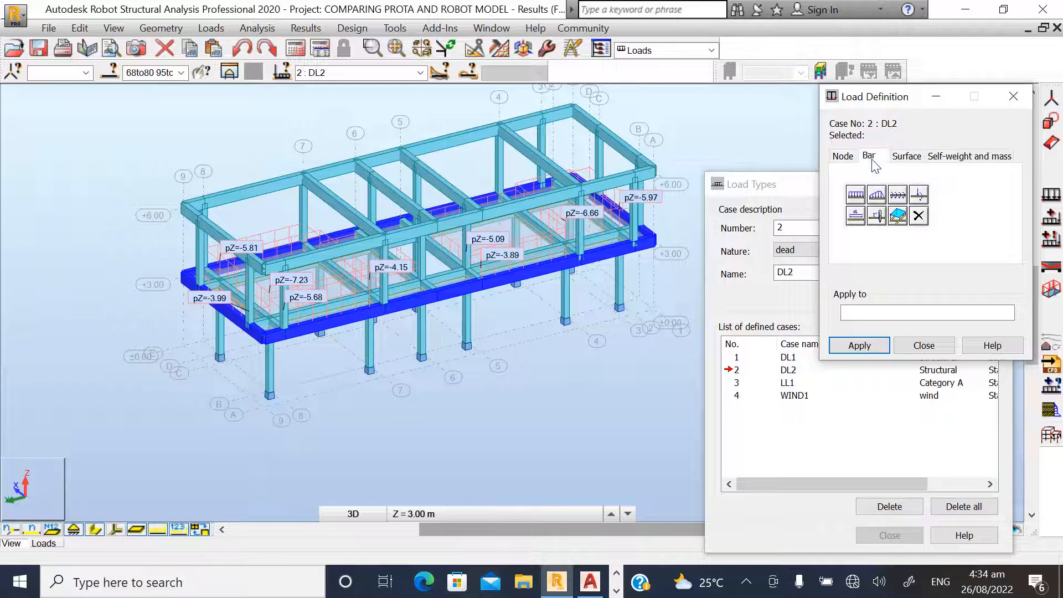
click(856, 195)
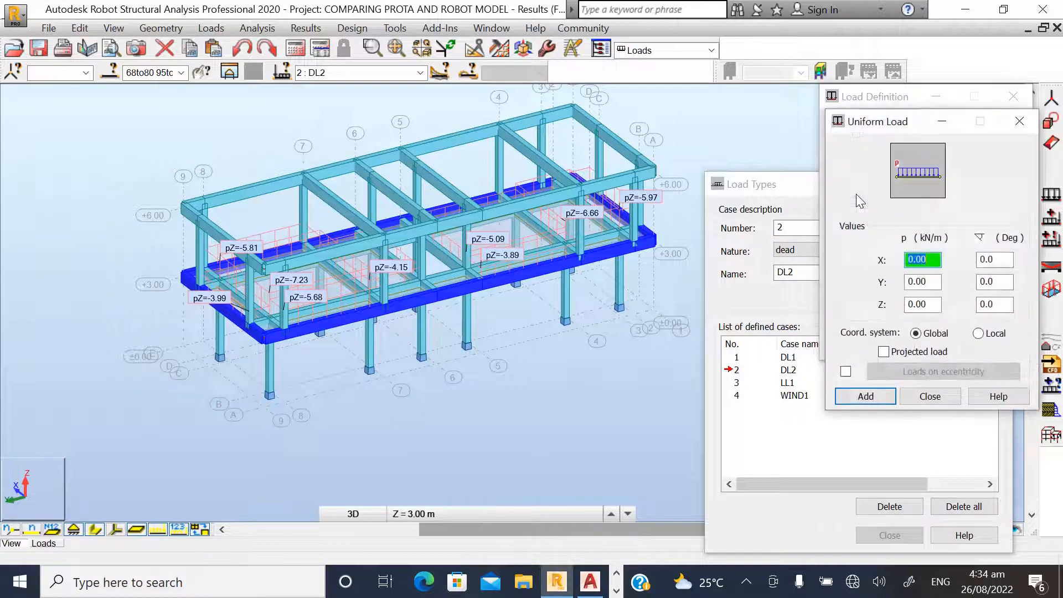
click(930, 305)
text(-8.85)
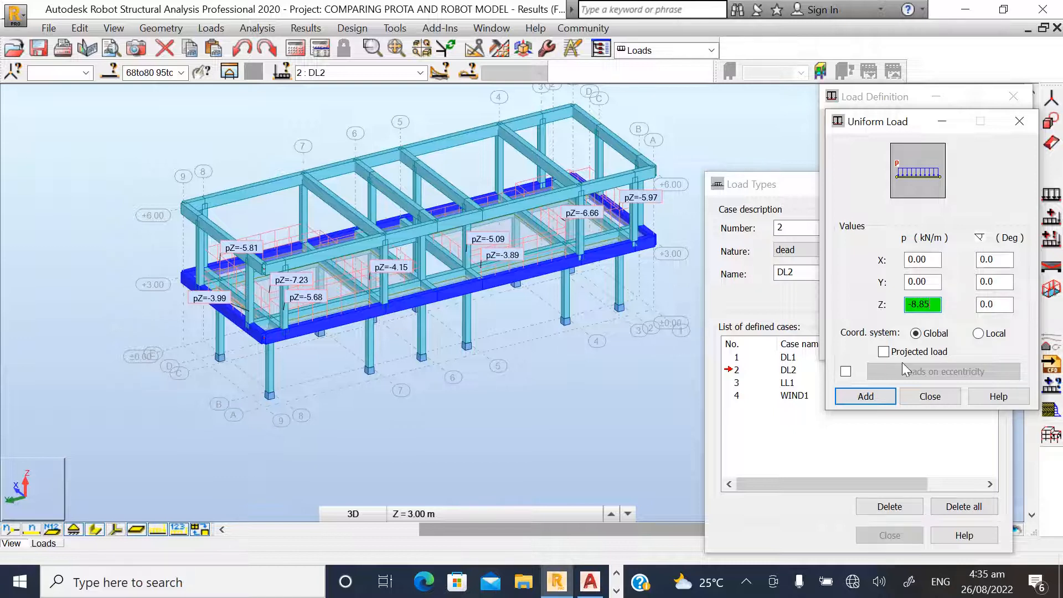
click(865, 396)
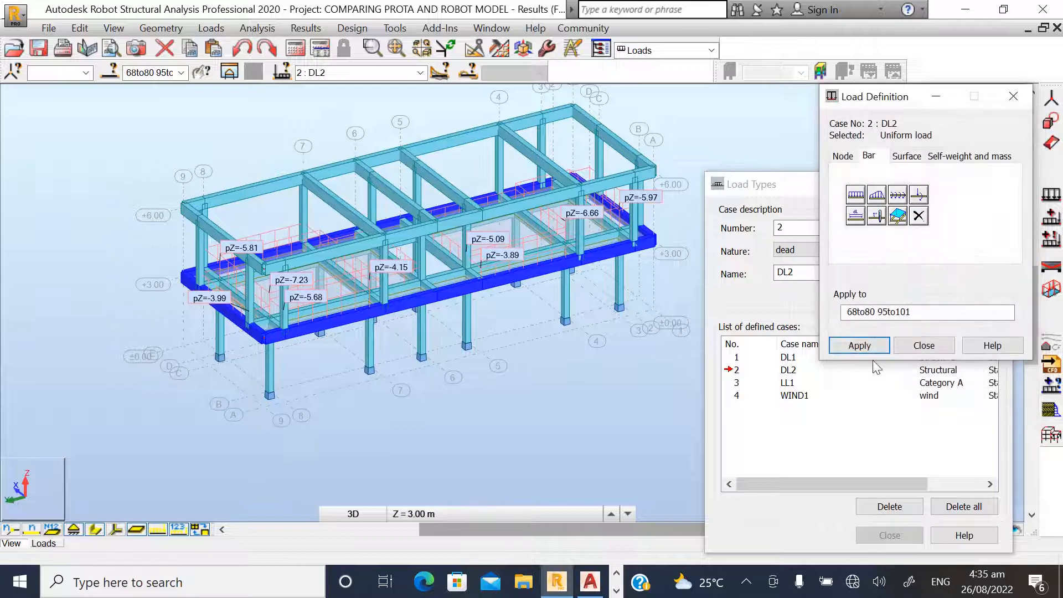
click(886, 313)
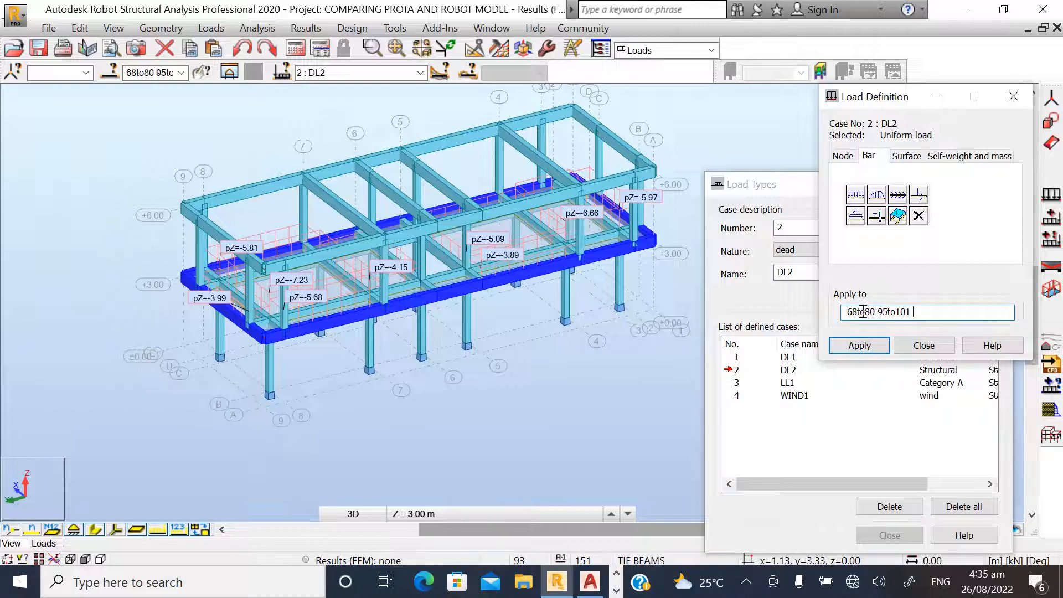
click(862, 346)
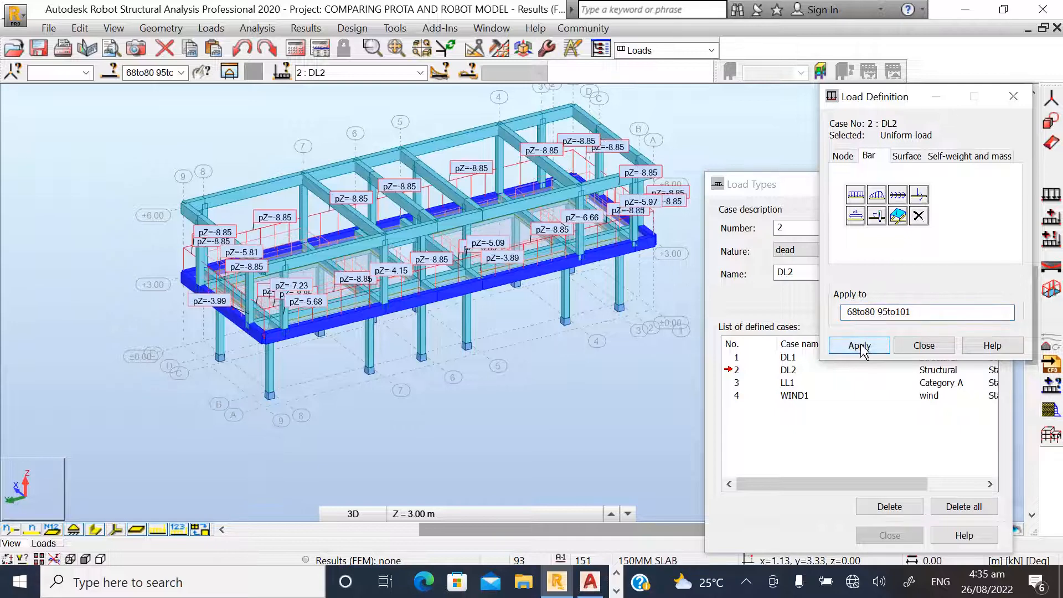
click(920, 346)
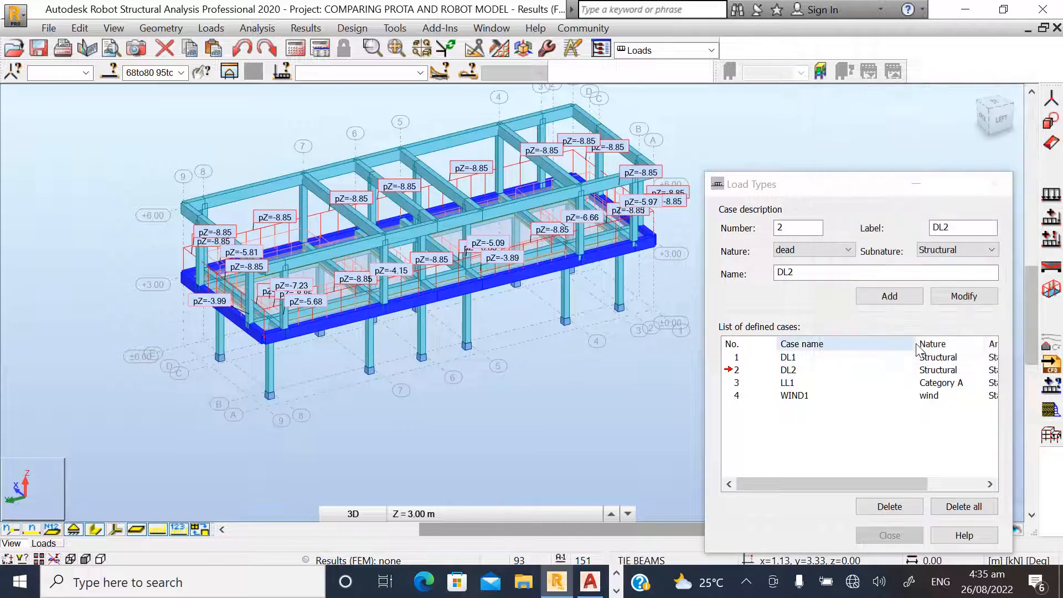
click(629, 402)
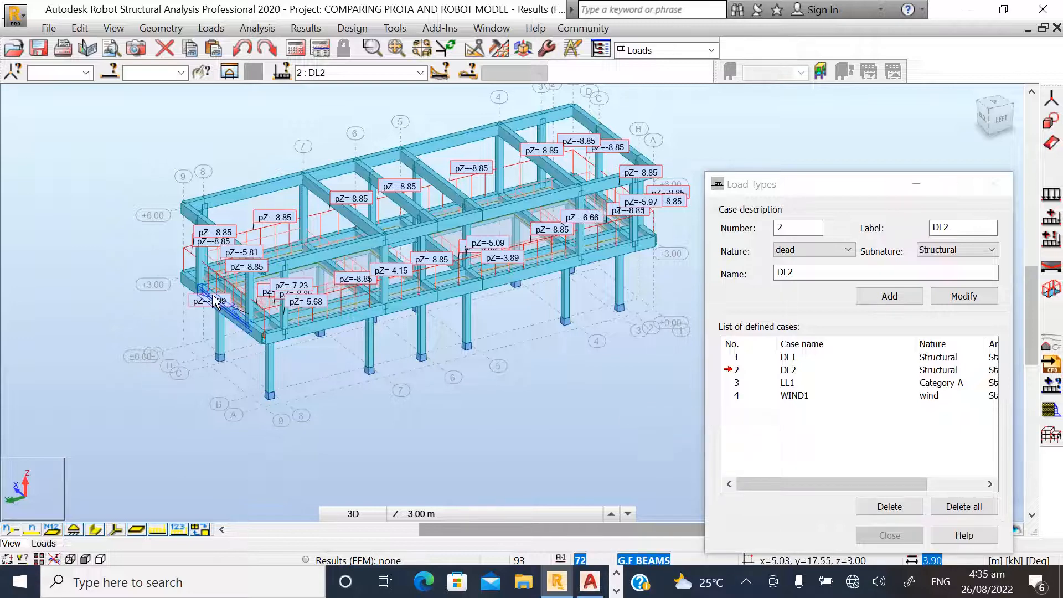
- Select a roof beam along grid A at the +6.00 m level and extend the selection to all bars with the same cross-section
scroll(214, 302, up, 2)
scroll(339, 393, down, 3)
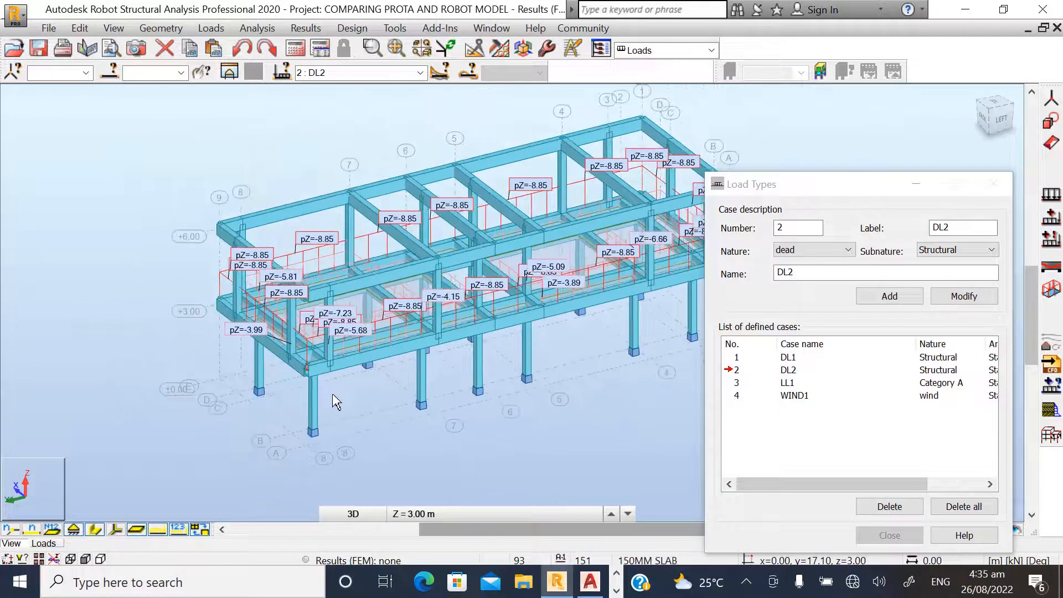
scroll(426, 343, up, 2)
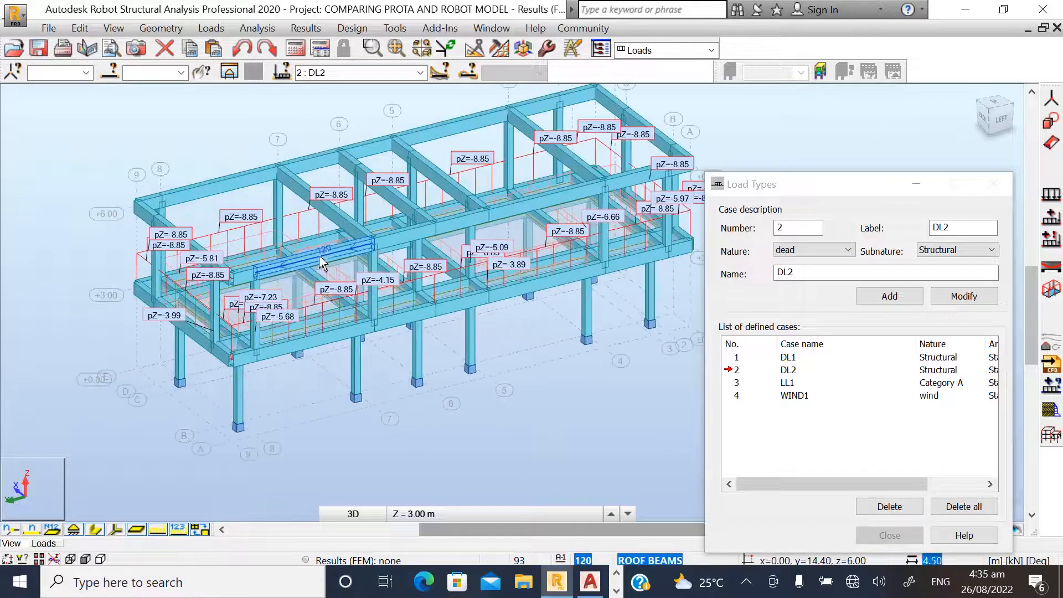
click(332, 258)
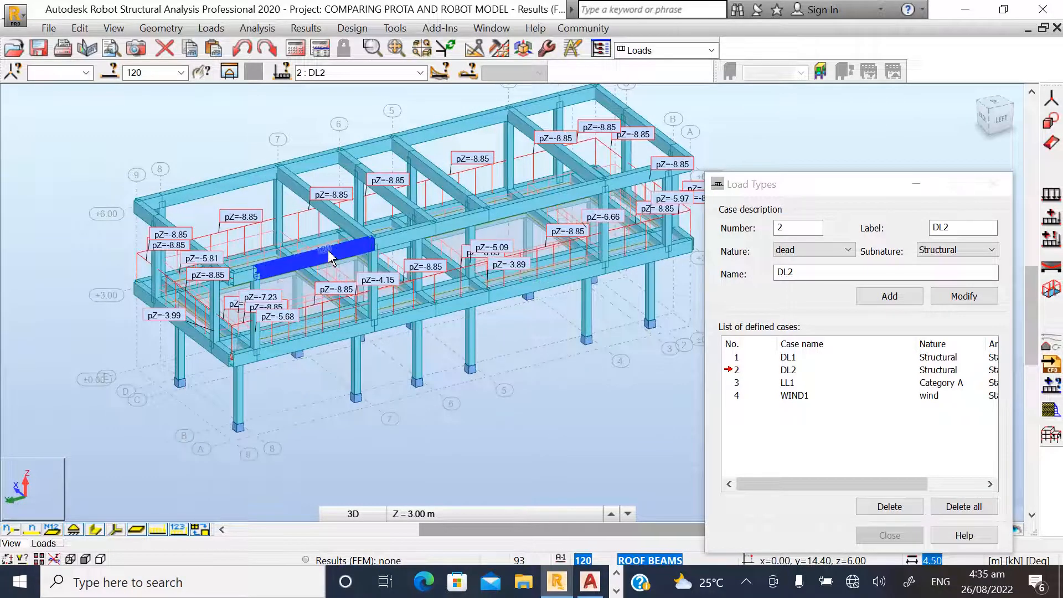
right_click(330, 259)
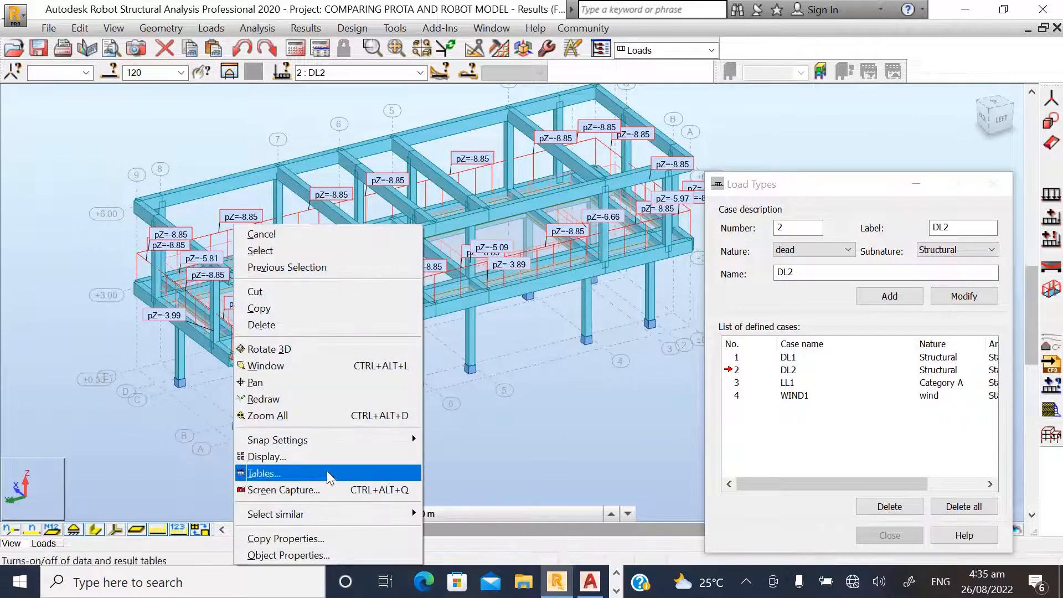
mouse_move(376, 513)
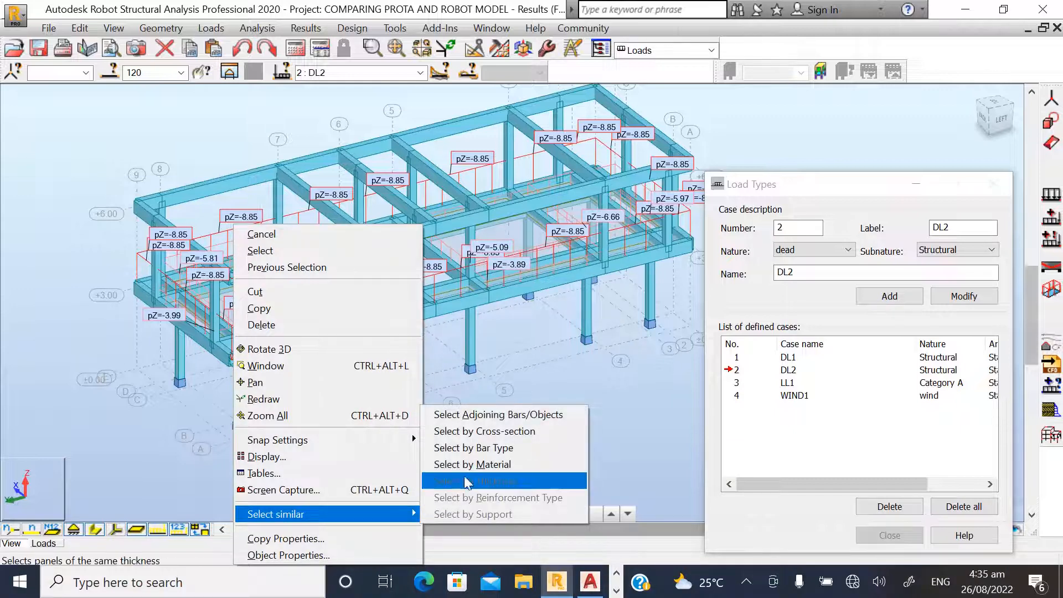
click(484, 431)
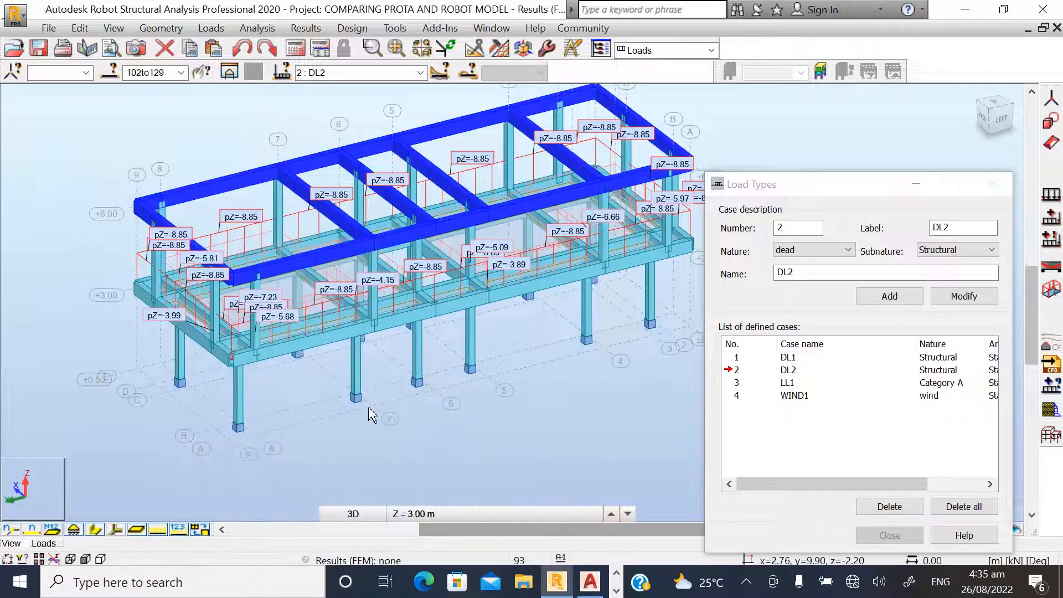
scroll(356, 398, down, 1)
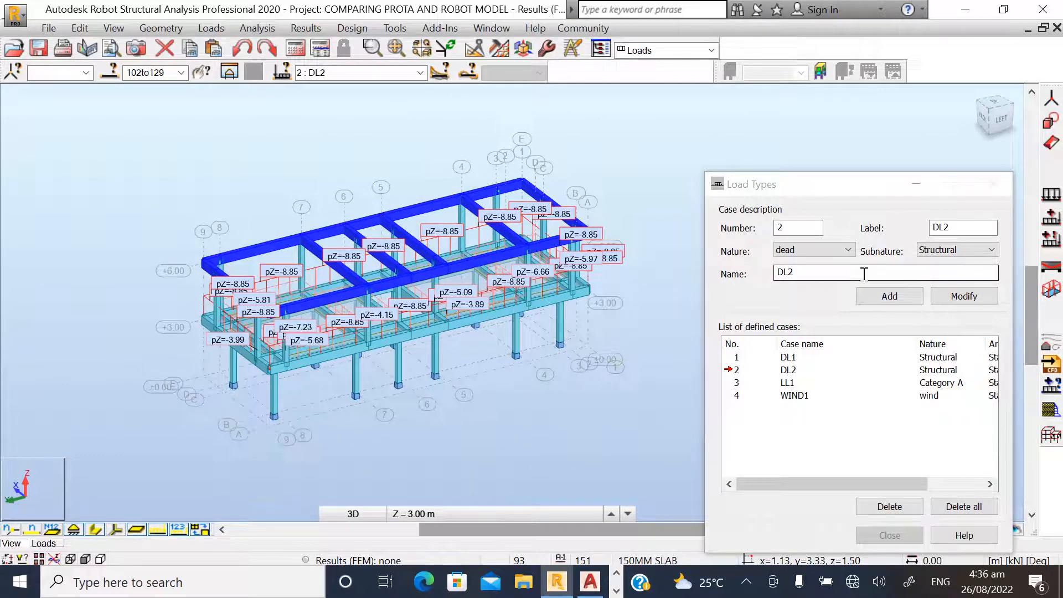
- Apply a uniform bar load of -1 kN/m in global Z to all selected roof beams under DL2
click(1052, 195)
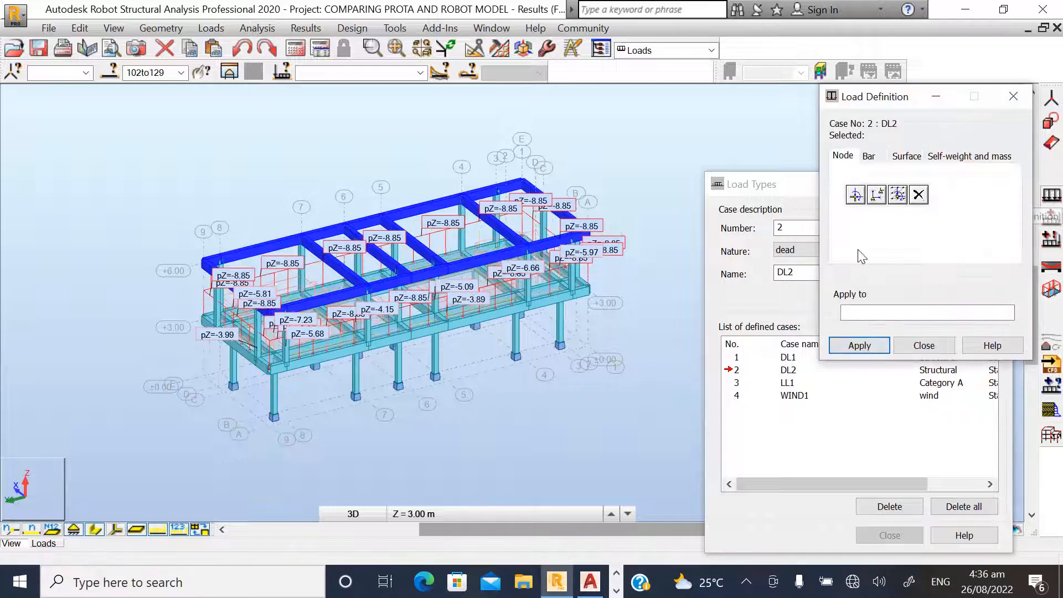
click(869, 156)
click(856, 193)
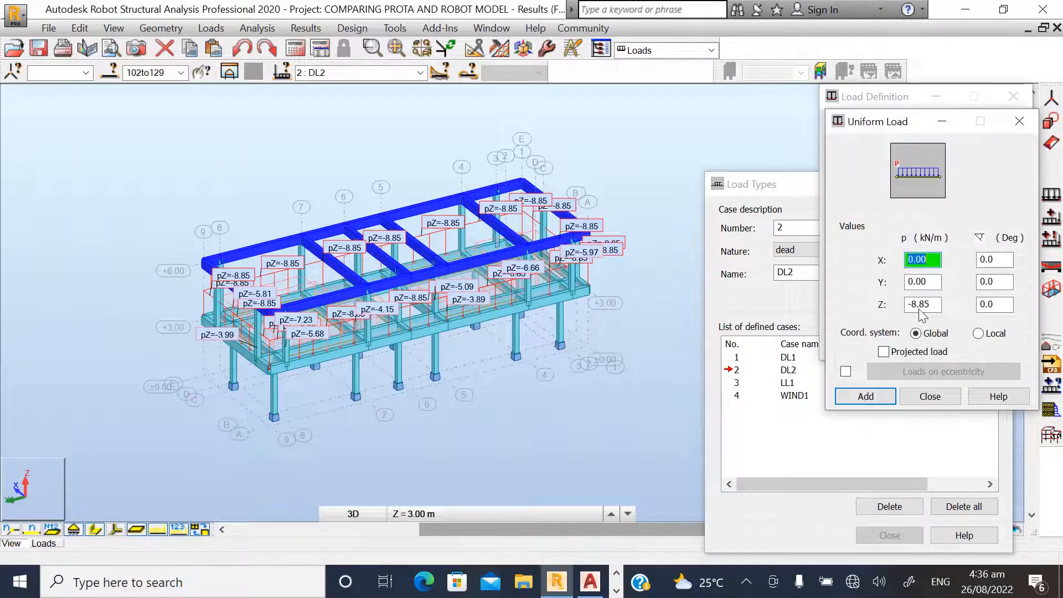
double_click(922, 304)
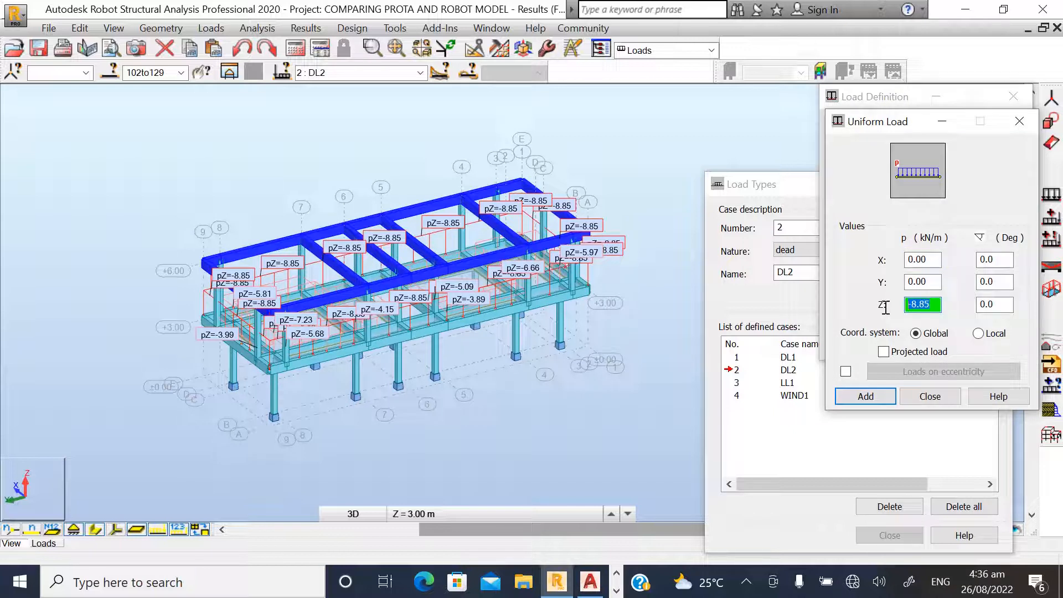
text(-1)
click(863, 397)
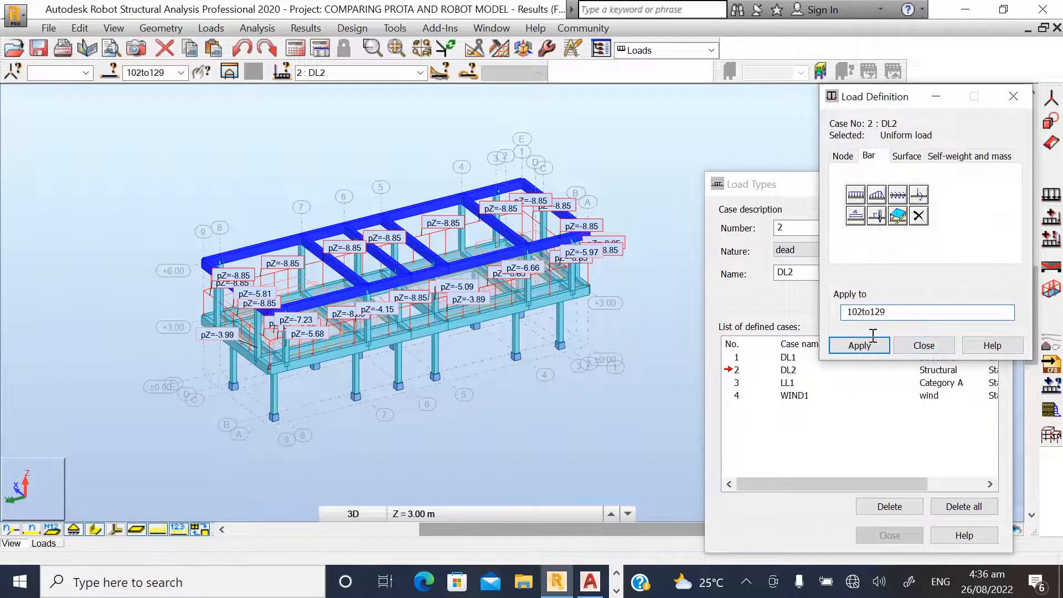
click(860, 346)
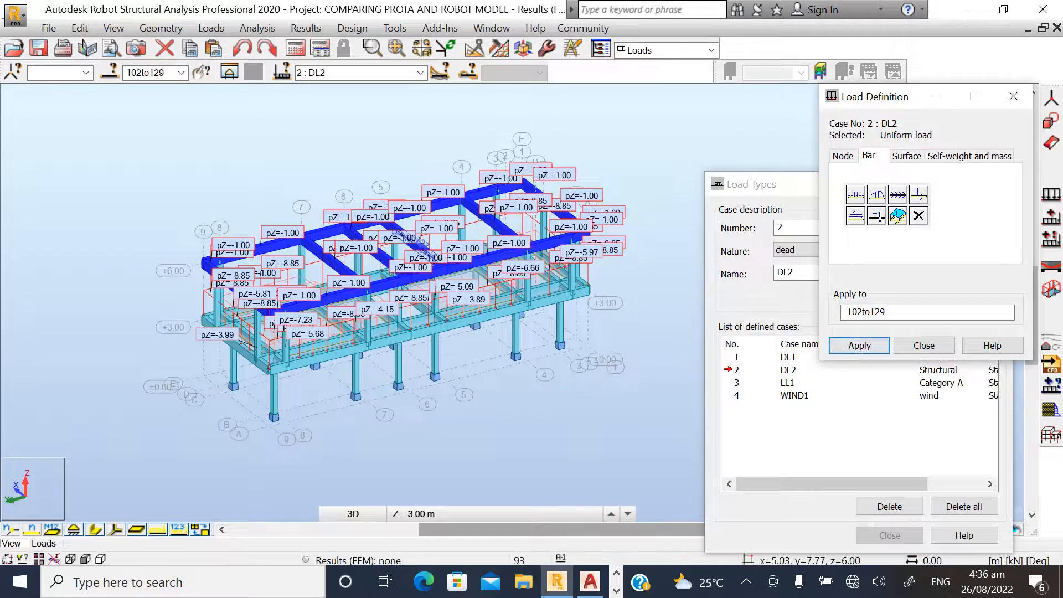
click(923, 344)
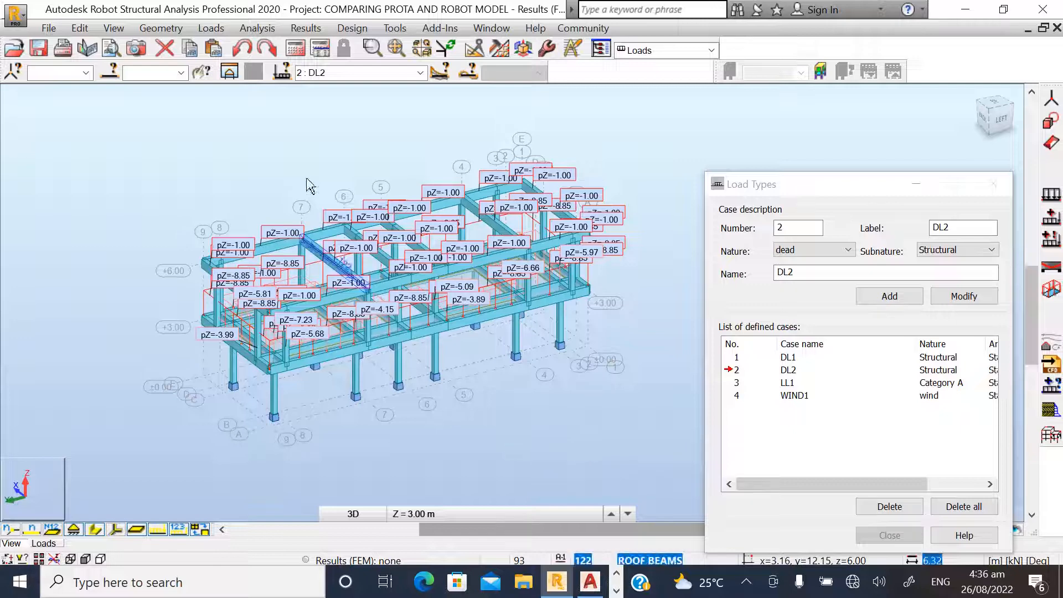
- Make LL1 the active load case and select all +3.00 m level slabs matching the thickness of the panel between grids 8 and 7
click(420, 73)
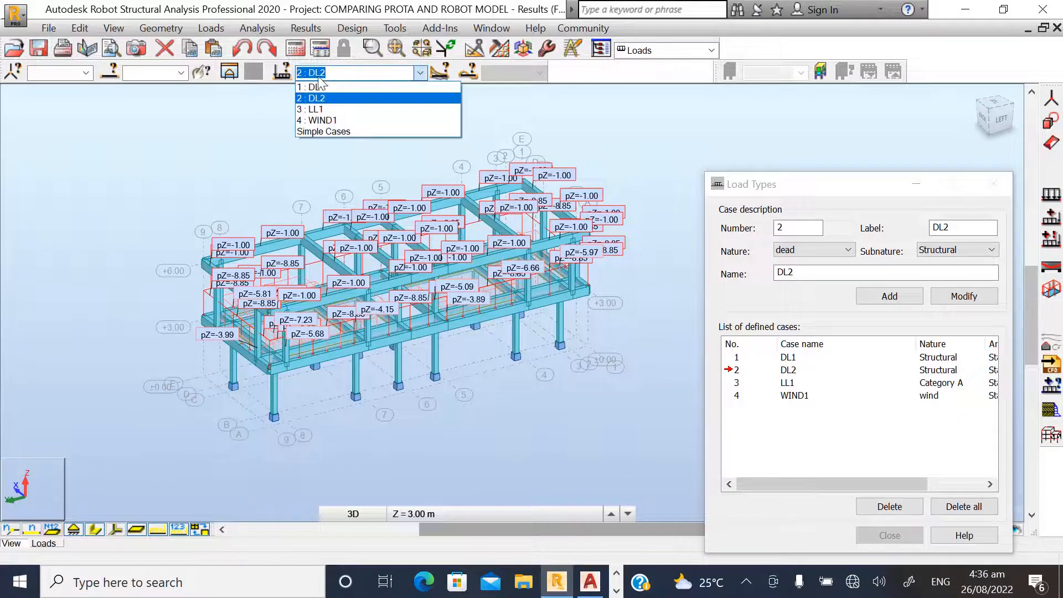
click(318, 110)
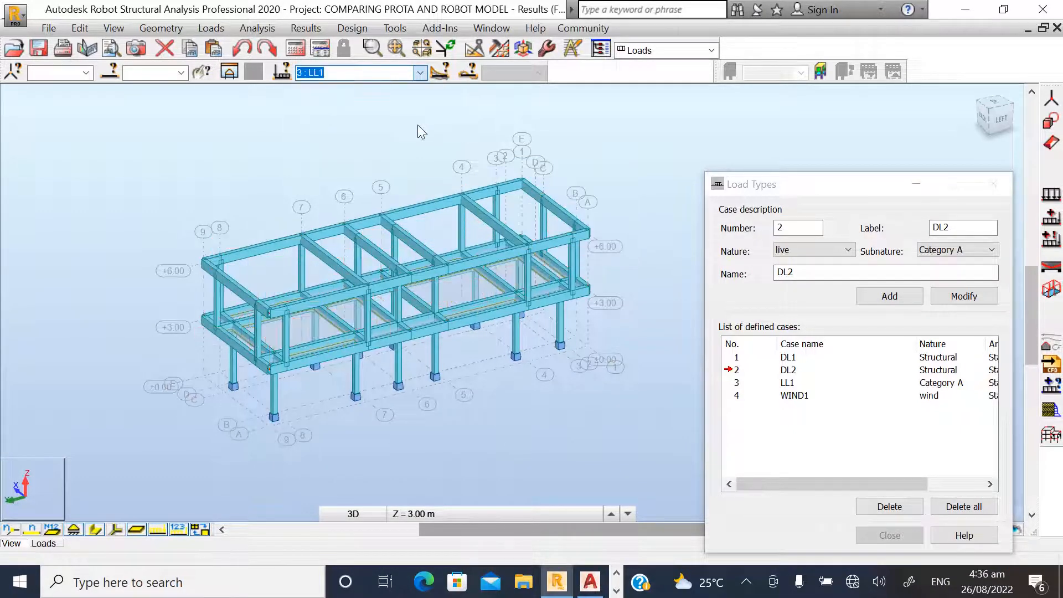
scroll(341, 324, up, 1)
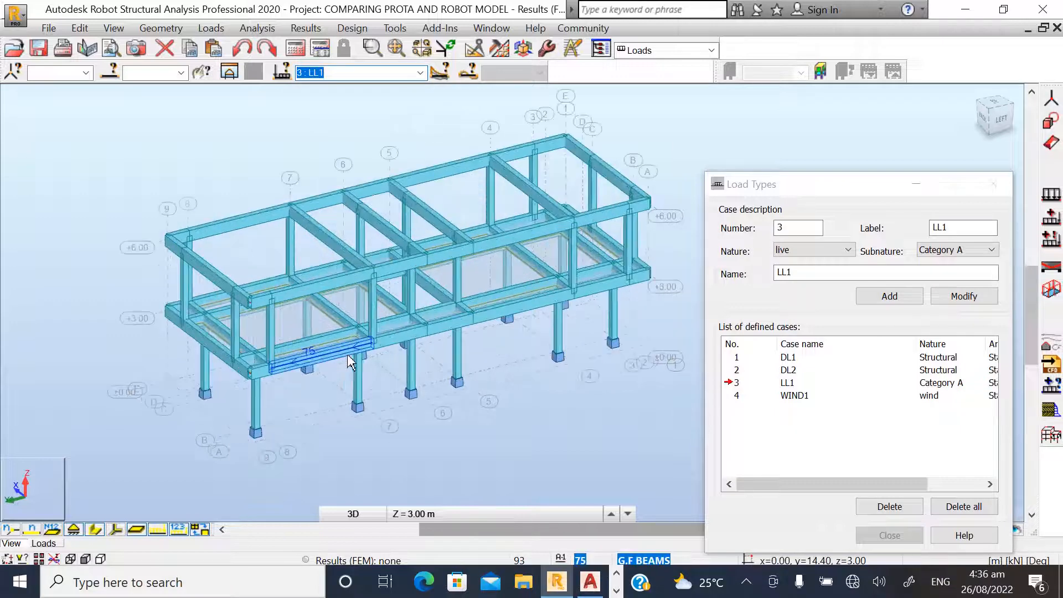
click(289, 332)
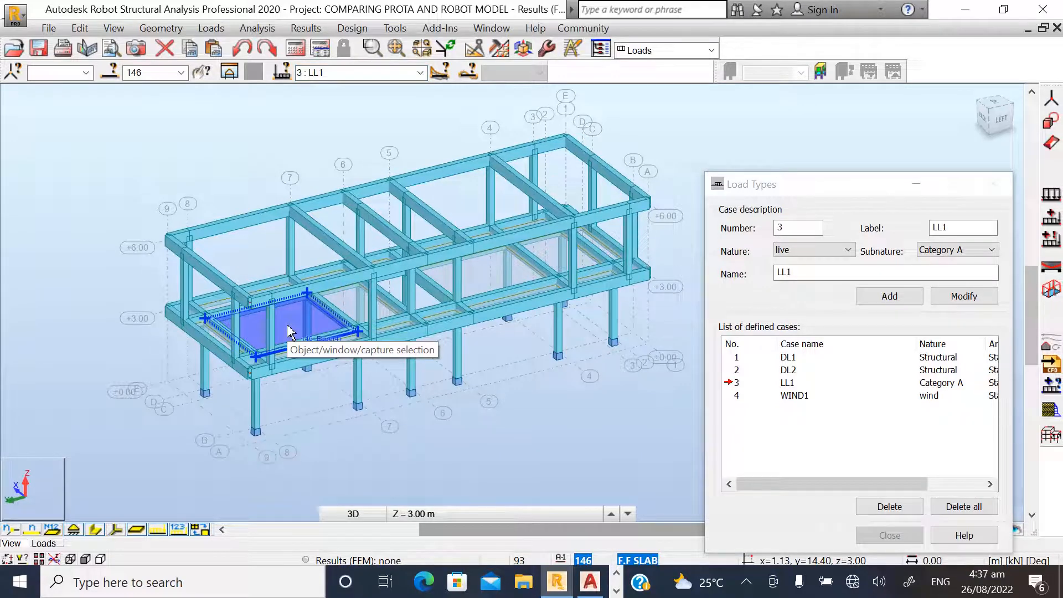
right_click(289, 333)
mouse_move(284, 515)
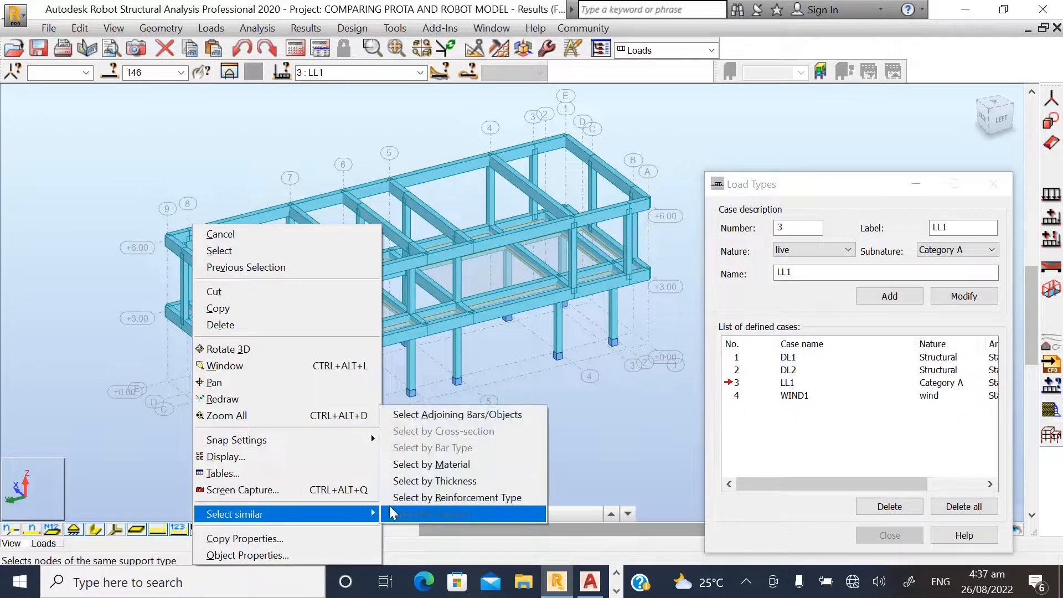
click(427, 479)
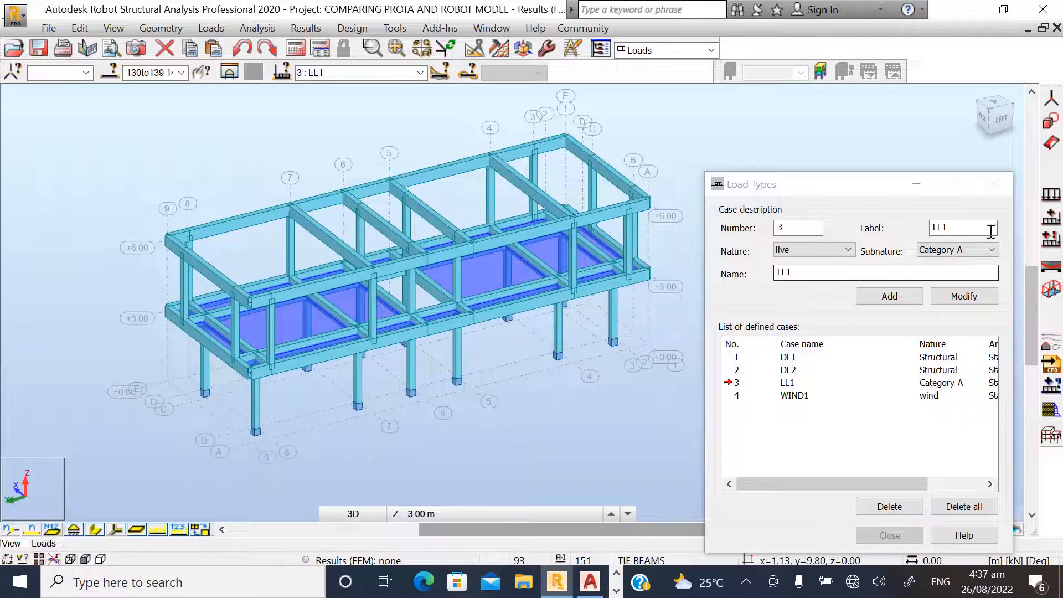
- Apply a uniform planar load of -1.5 kPa in global Z to the selected +3.00 m slabs under LL1, and clear the selection
click(1051, 195)
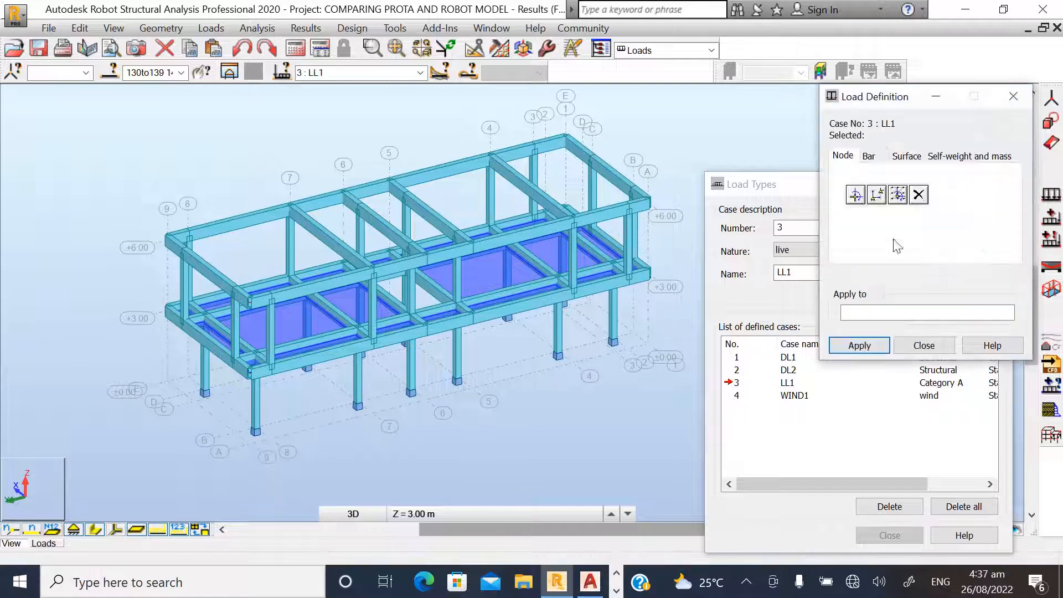
click(906, 156)
click(856, 195)
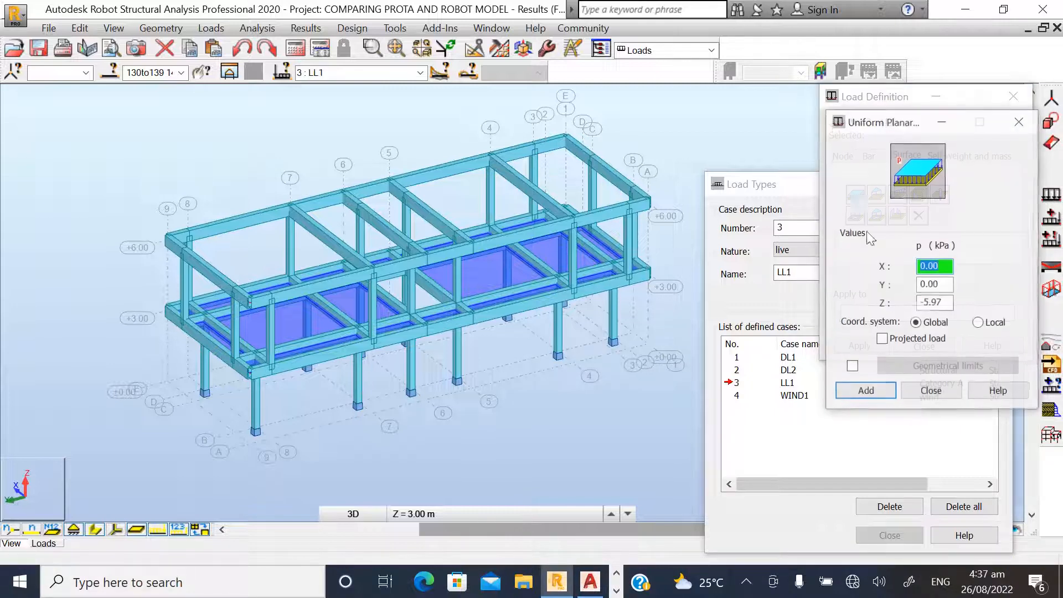
drag(944, 302, 884, 300)
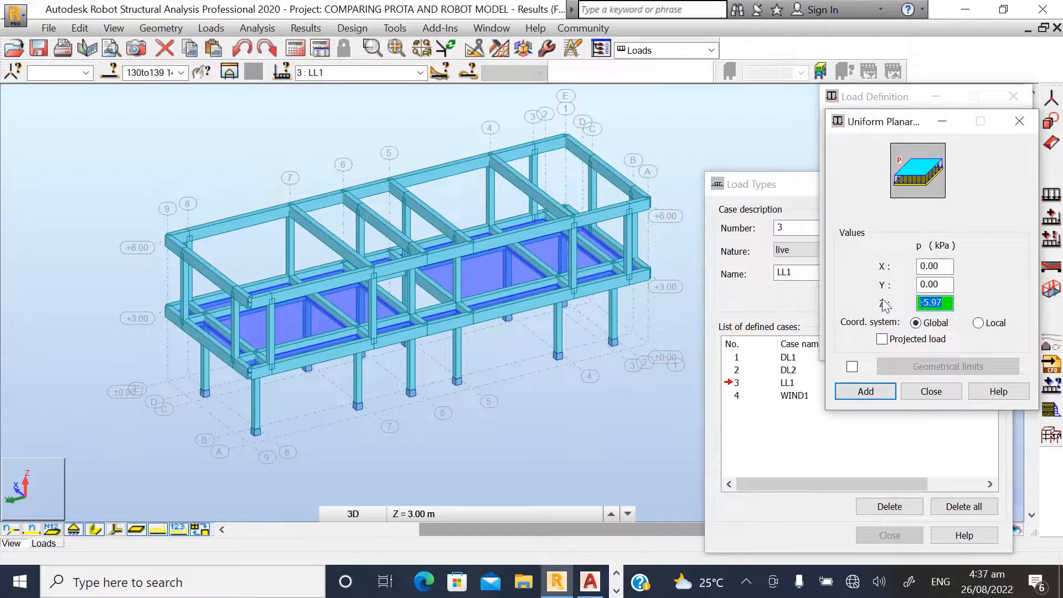
text(-1.5)
click(865, 391)
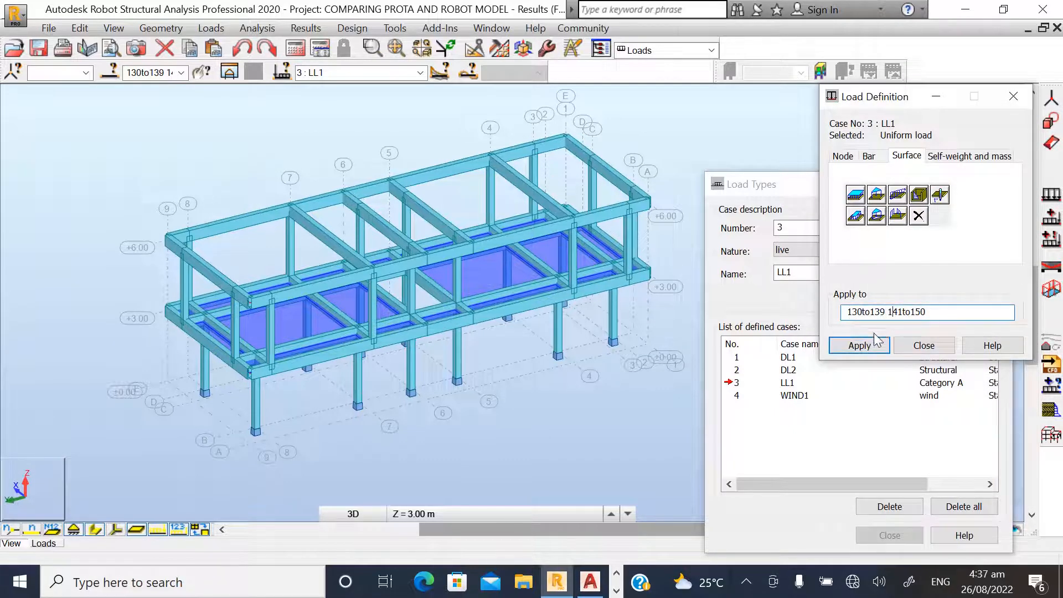
click(860, 348)
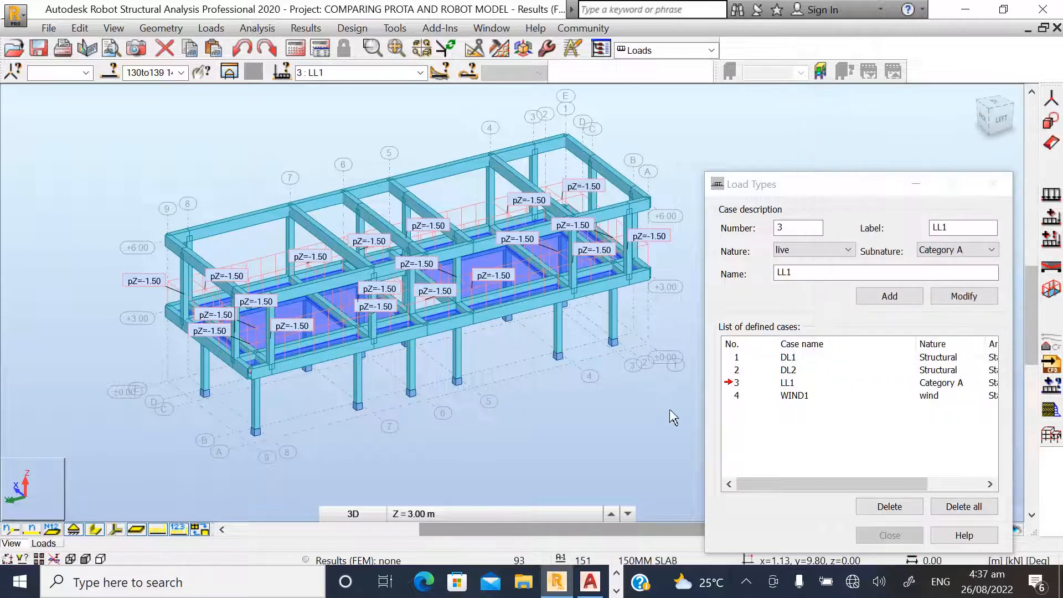
click(612, 422)
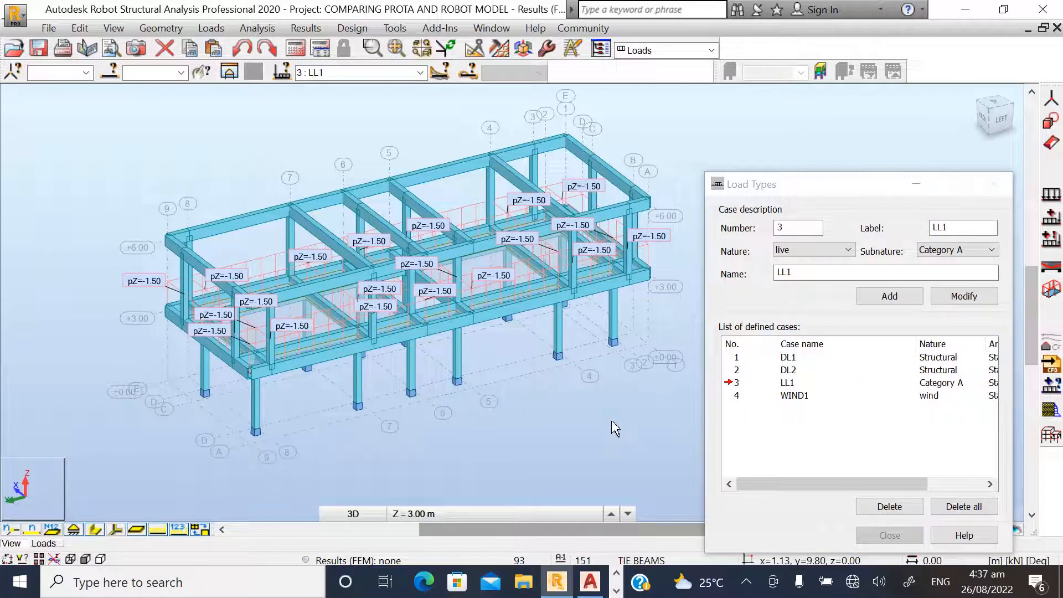
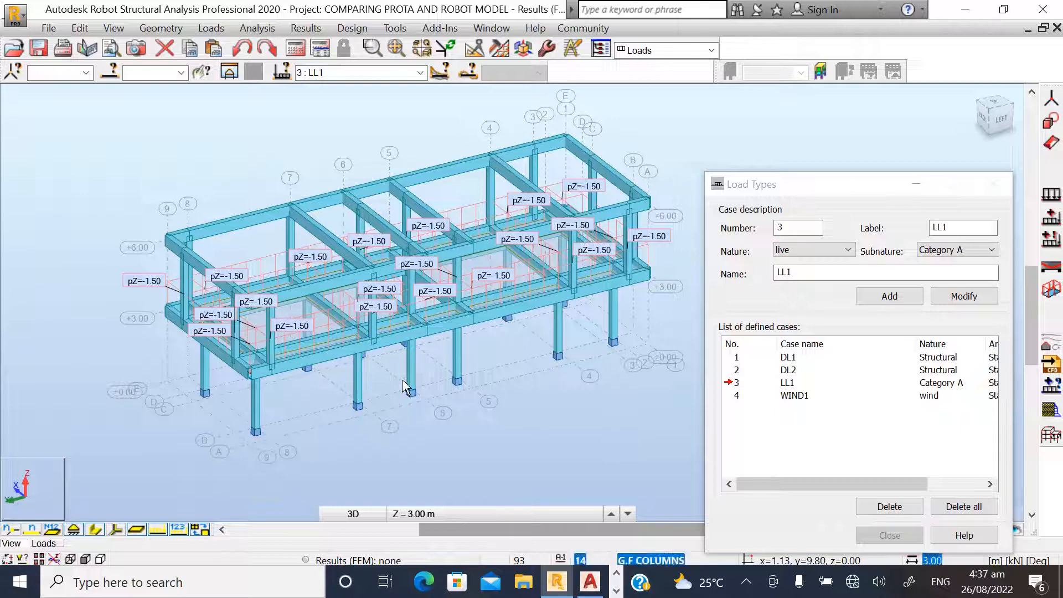
- Select the short-side roof beam near grid 9 at the +6.00 m level and extend the selection to all bars with the same cross-section
scroll(469, 302, down, 1)
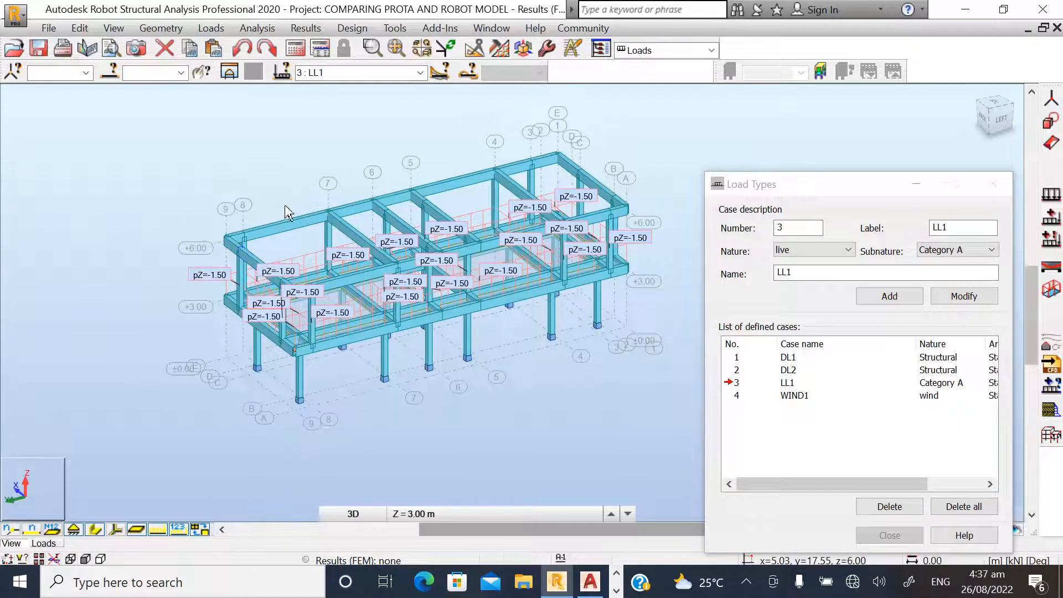
click(250, 263)
right_click(249, 260)
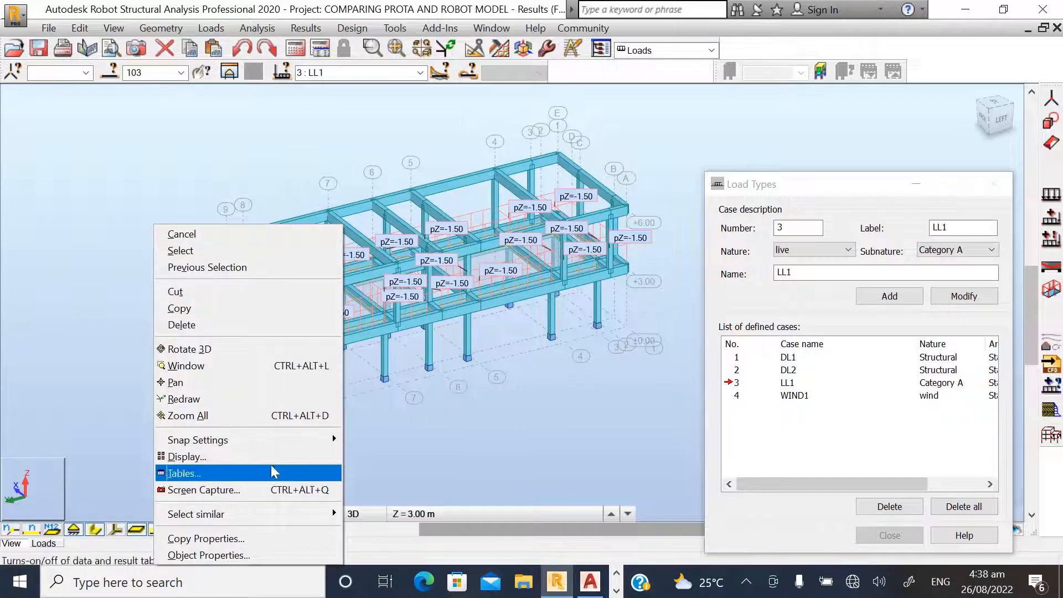
mouse_move(324, 520)
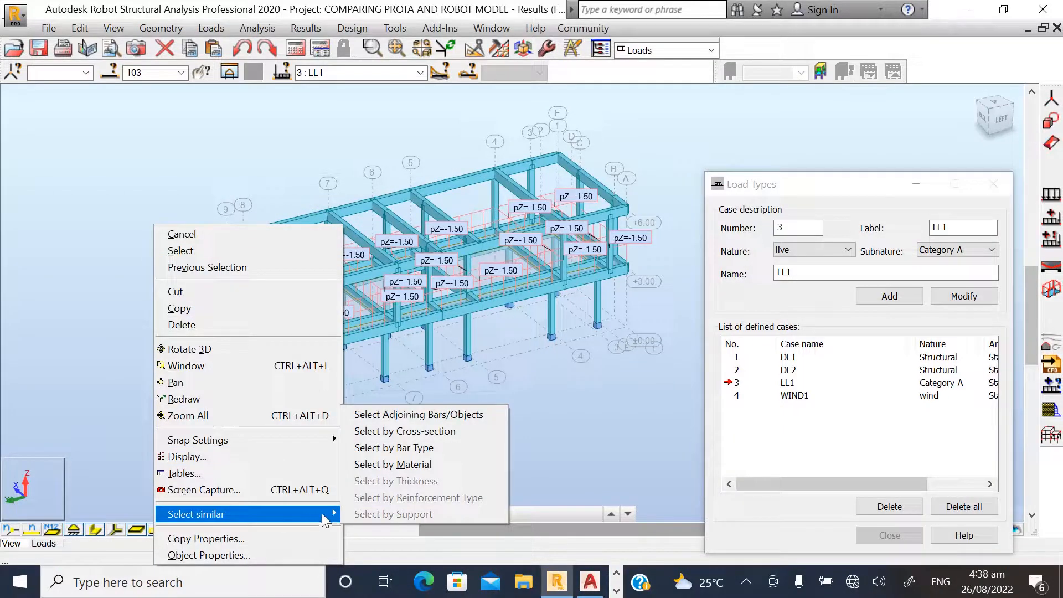
click(407, 431)
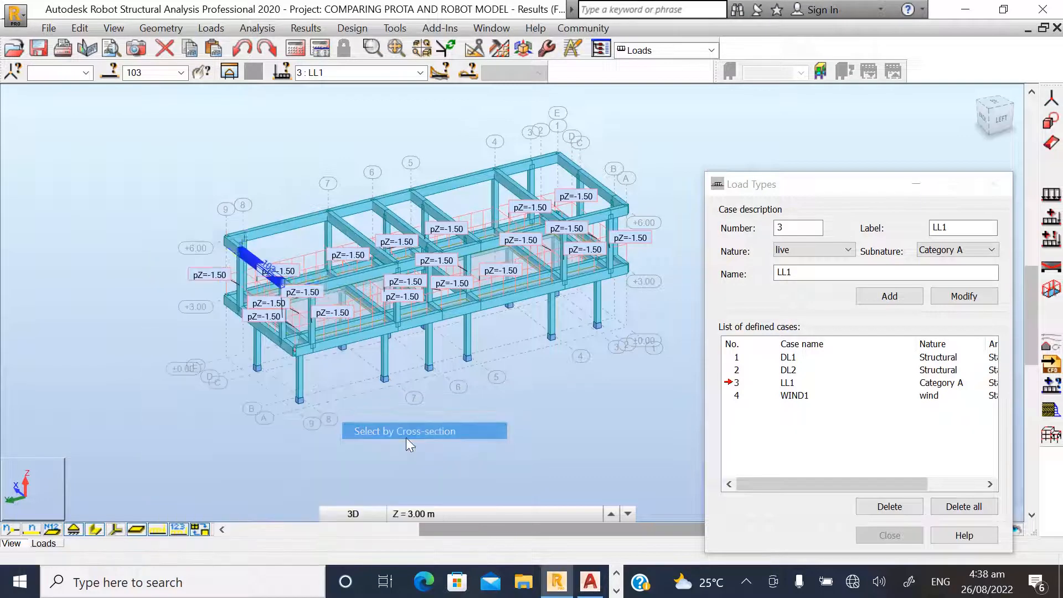
- Apply a uniform bar load of -1 kN/m in global Z to all selected roof beams under LL1
click(1051, 194)
click(870, 158)
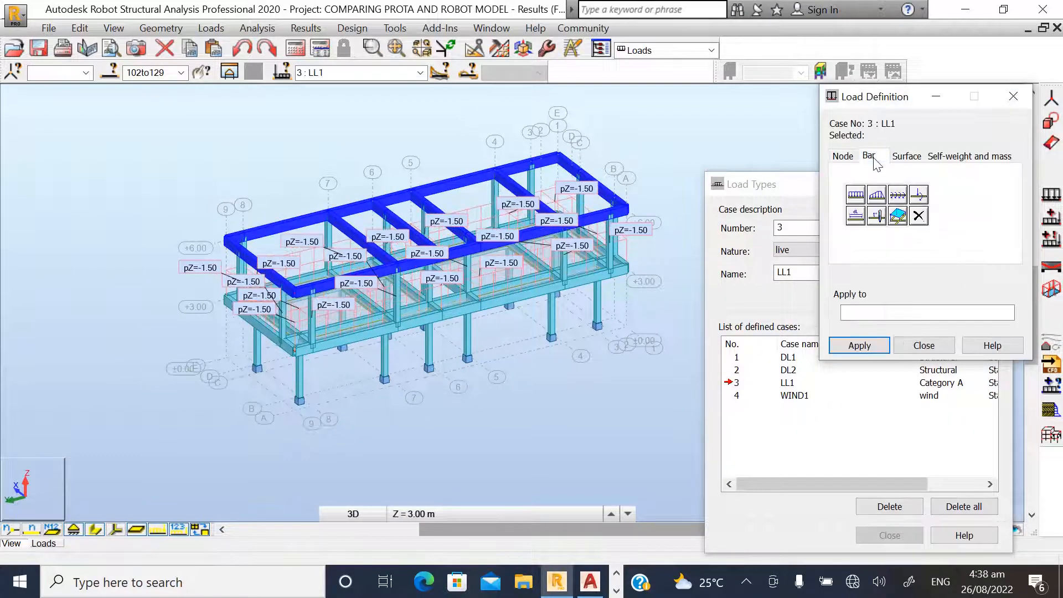
click(856, 194)
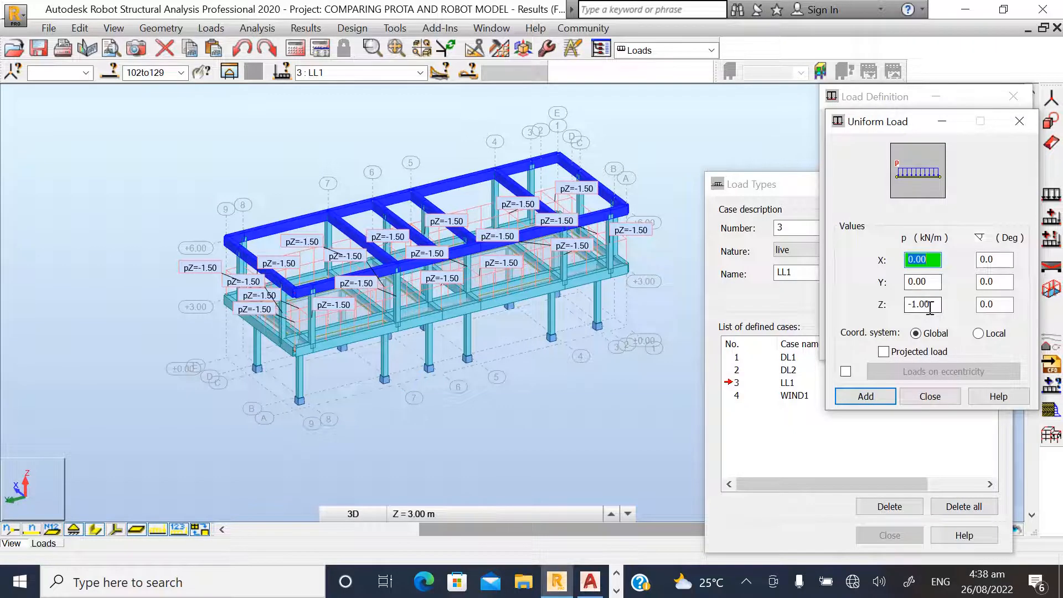
click(862, 396)
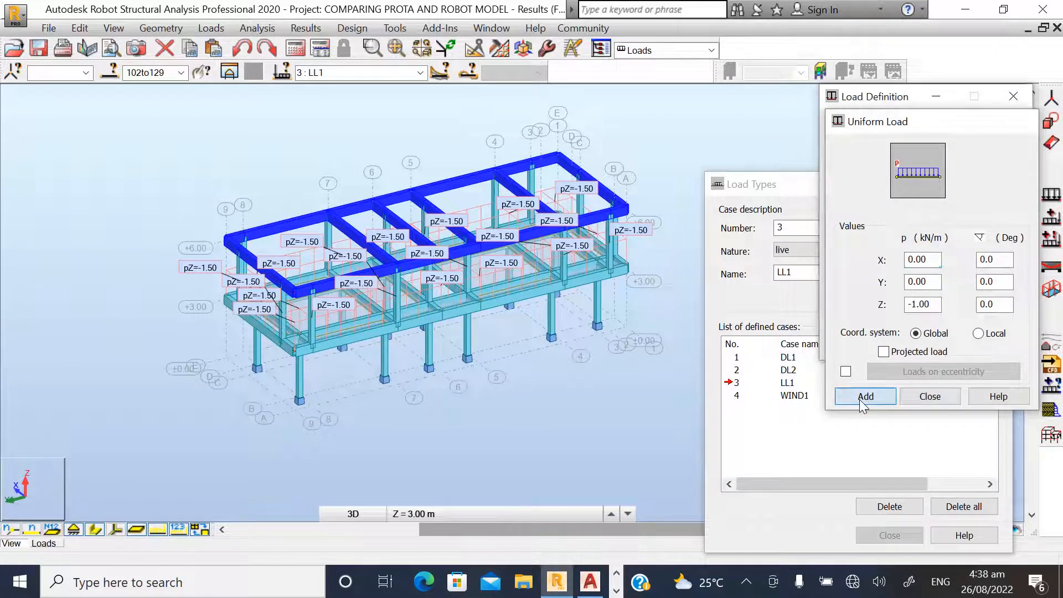
click(897, 311)
click(864, 345)
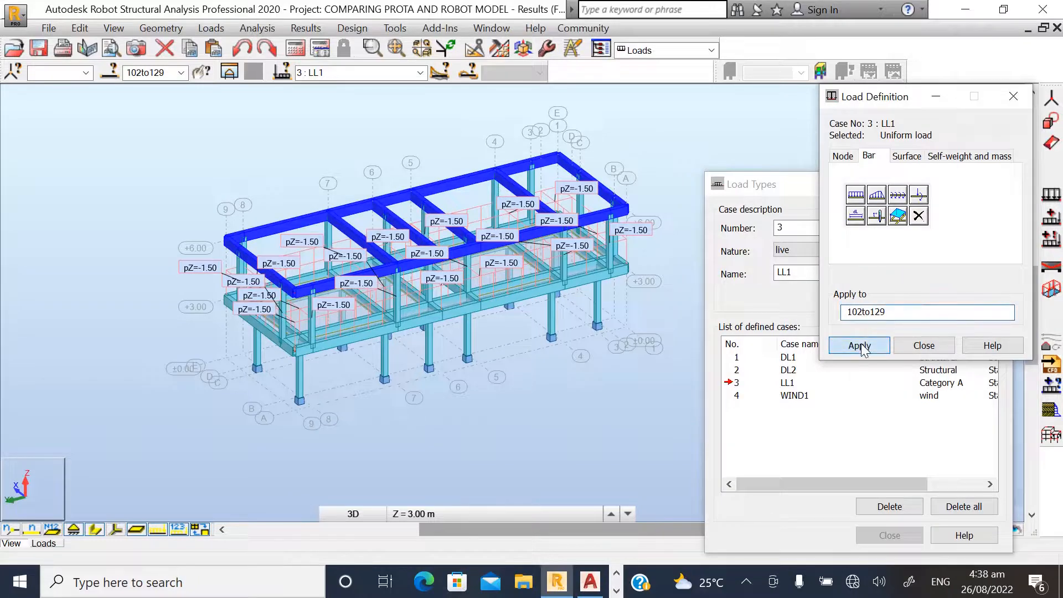
click(922, 345)
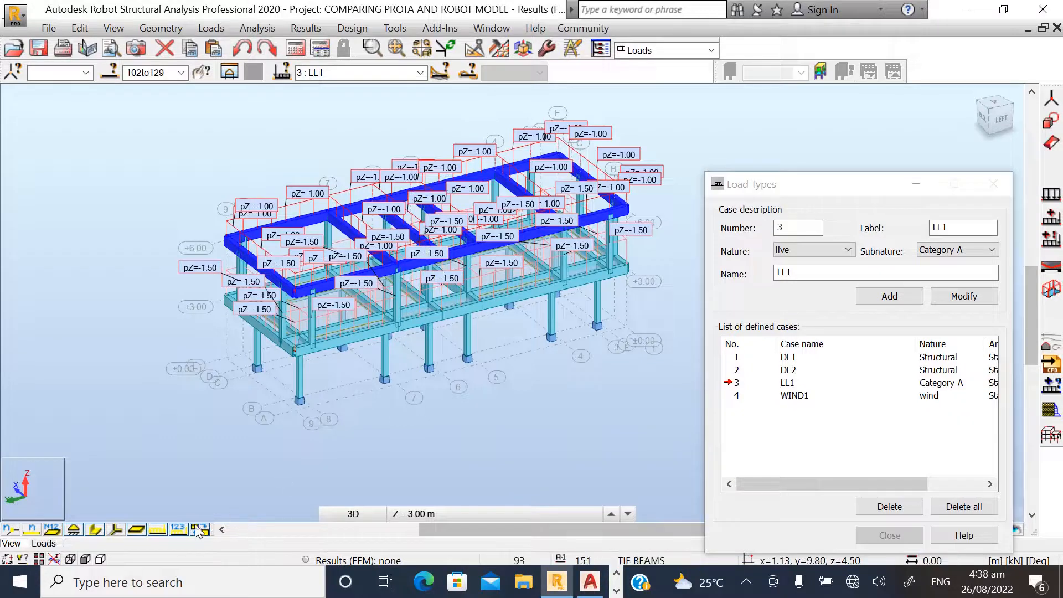
- Turn off the load value labels and load symbols in the model view, and make DL2 the active load case
click(177, 530)
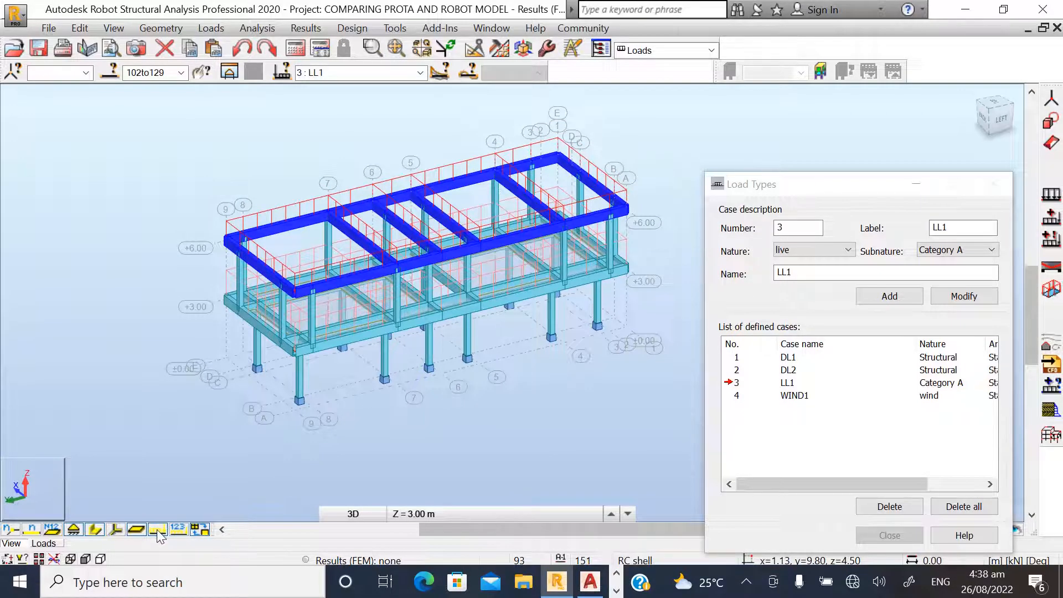
click(161, 531)
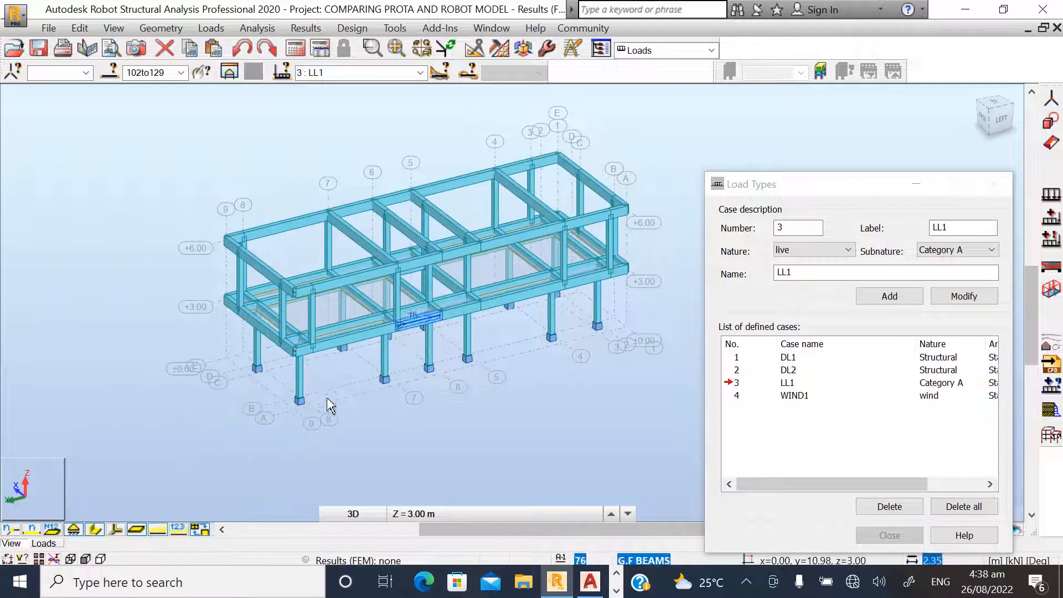
click(421, 73)
click(330, 98)
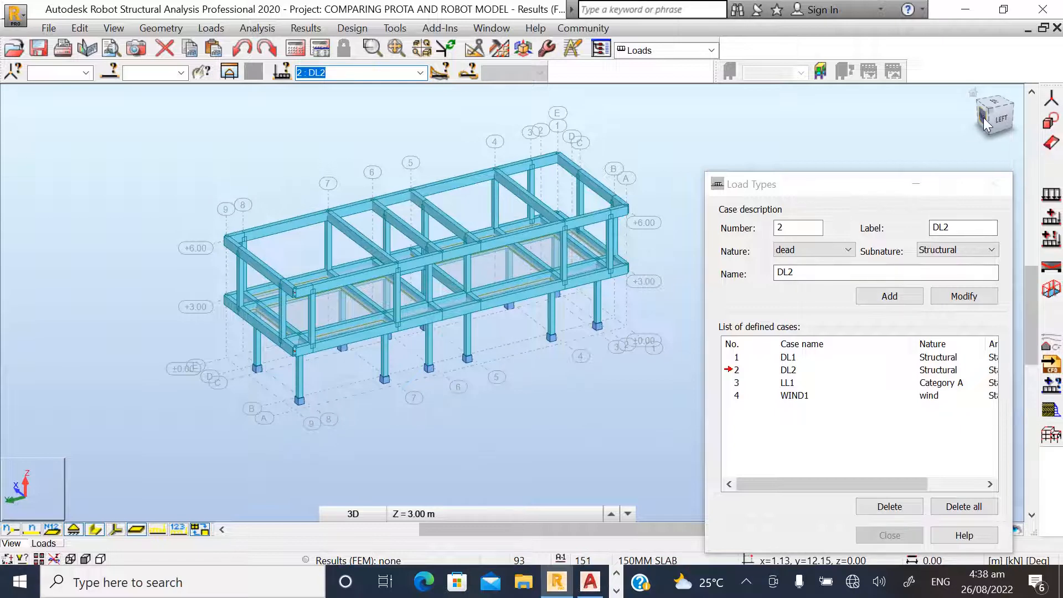
- Select the +6.00 m perimeter roof beams along the grid 1 short side, the grid E long side and the grid 9 short side
mouse_move(986, 116)
mouse_down()
mouse_move(1020, 123)
mouse_move(963, 122)
mouse_move(974, 122)
mouse_up()
scroll(244, 279, up, 4)
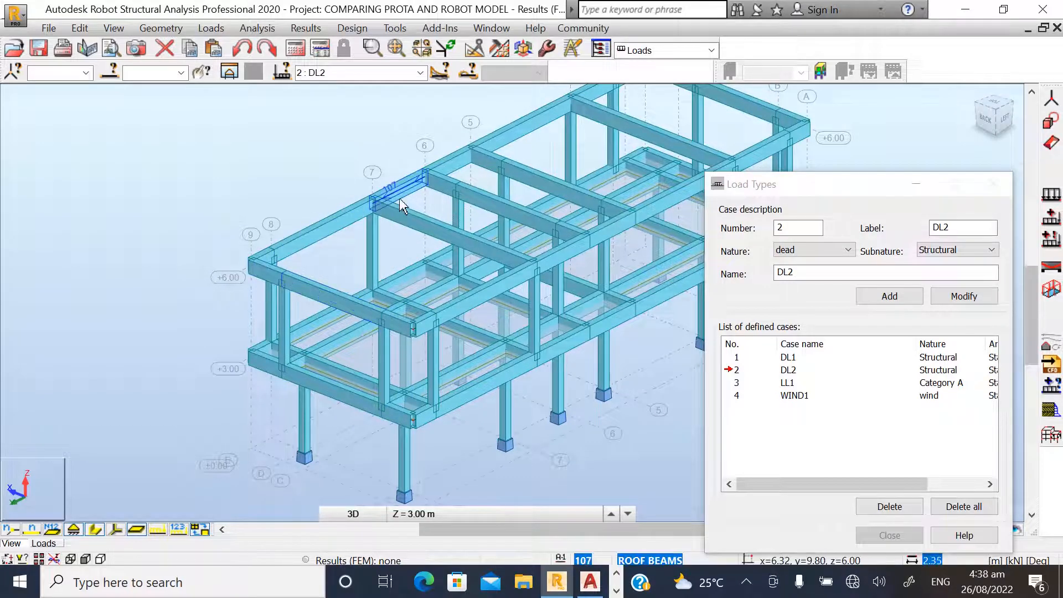
scroll(404, 254, down, 1)
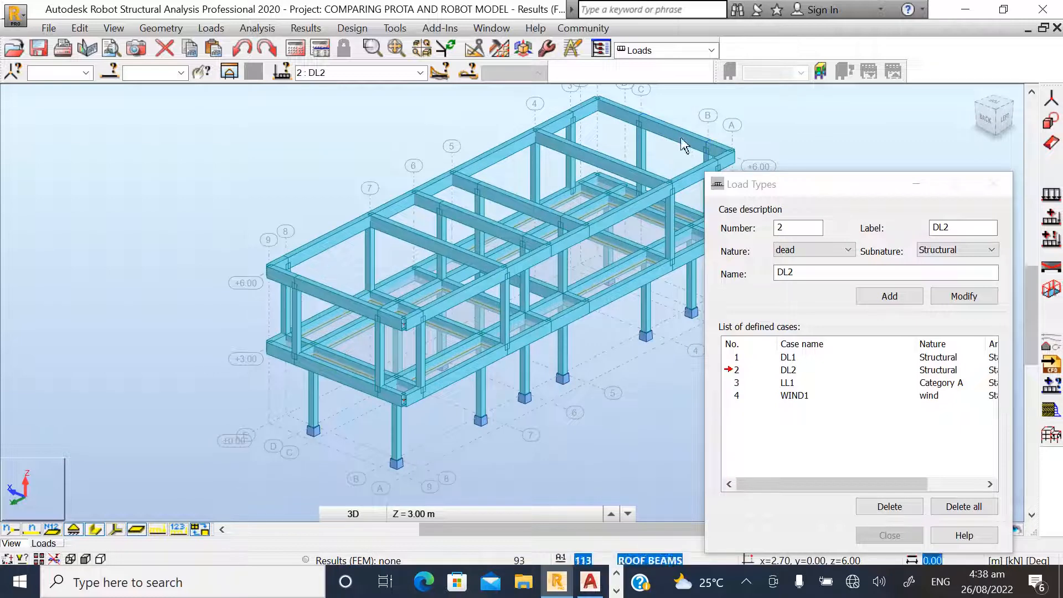
scroll(714, 154, up, 1)
click(719, 155)
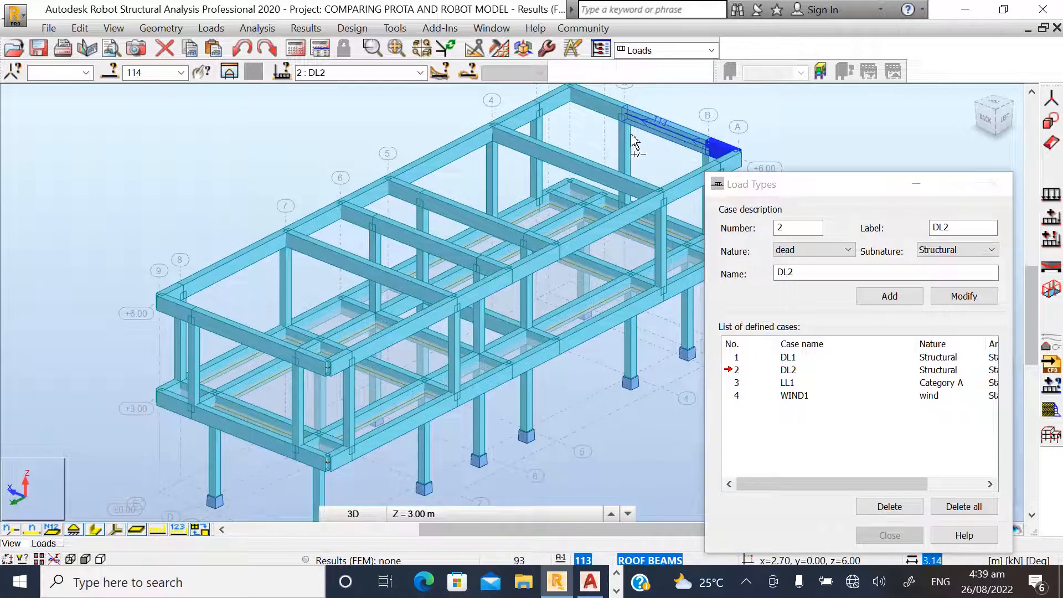
ctrl+click(587, 108)
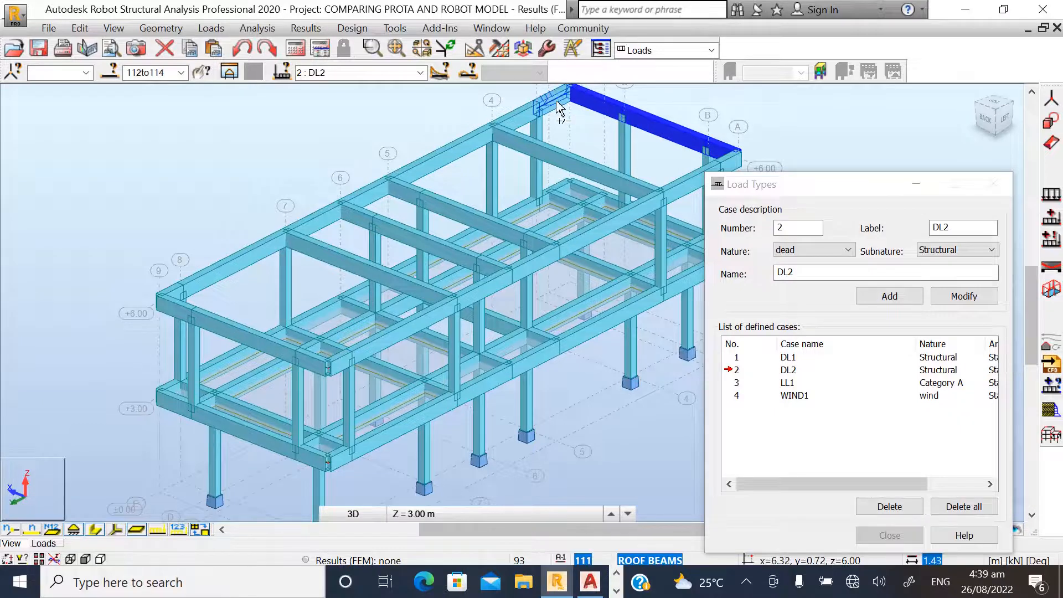
ctrl+click(529, 121)
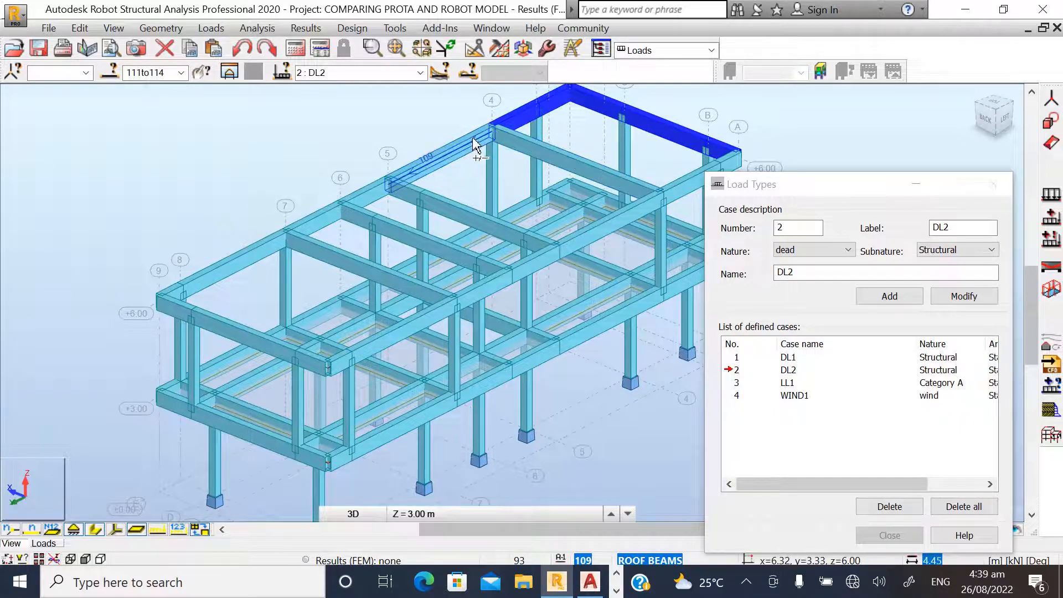
ctrl+click(437, 157)
ctrl+click(366, 198)
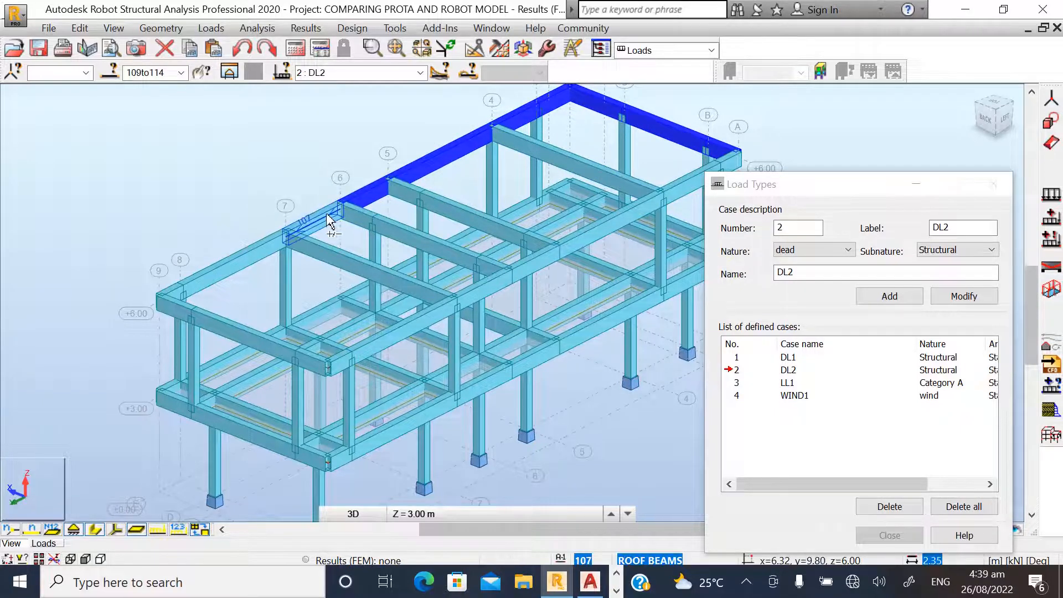
ctrl+click(324, 219)
ctrl+click(269, 249)
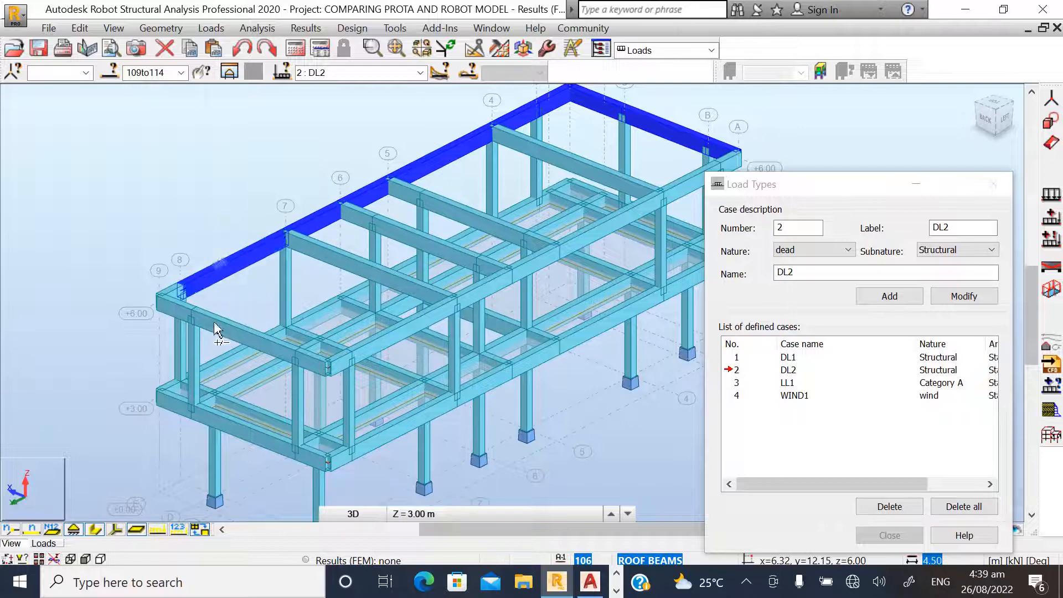
ctrl+click(174, 298)
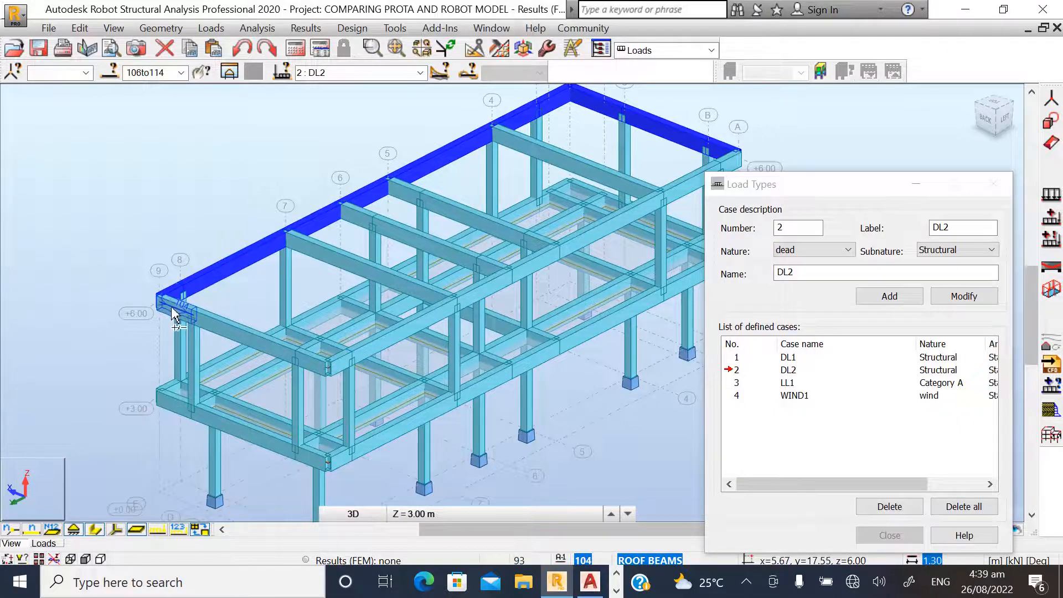
ctrl+click(176, 316)
ctrl+click(236, 337)
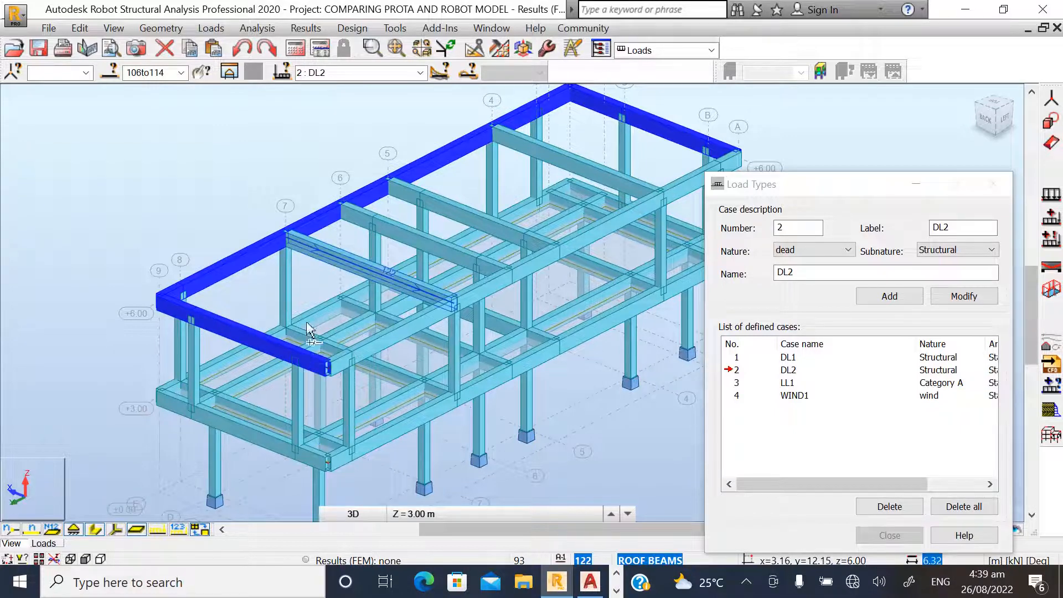
scroll(308, 255, down, 2)
scroll(309, 252, down, 2)
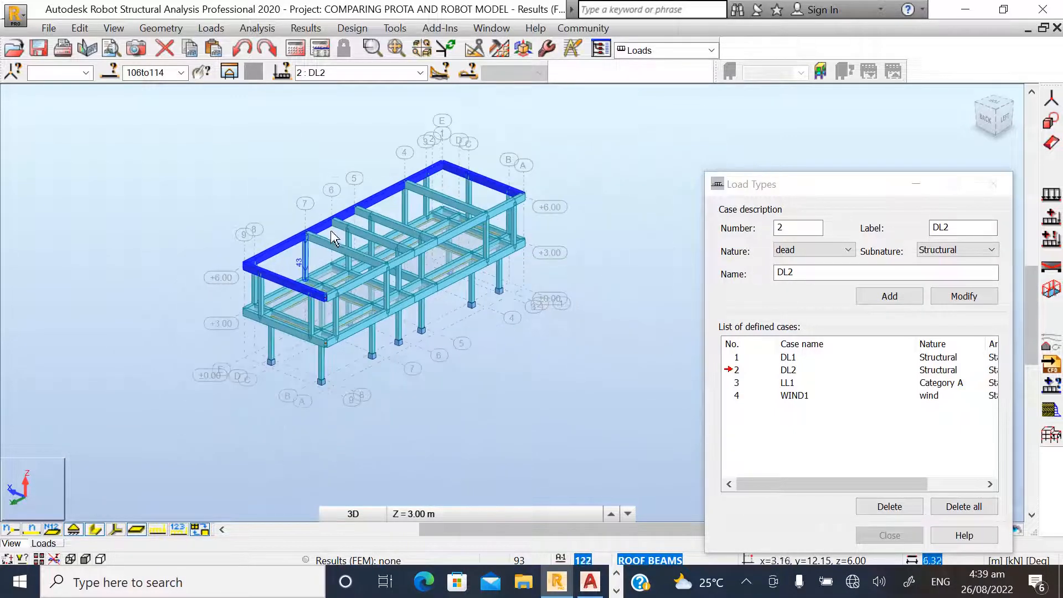
scroll(332, 236, up, 2)
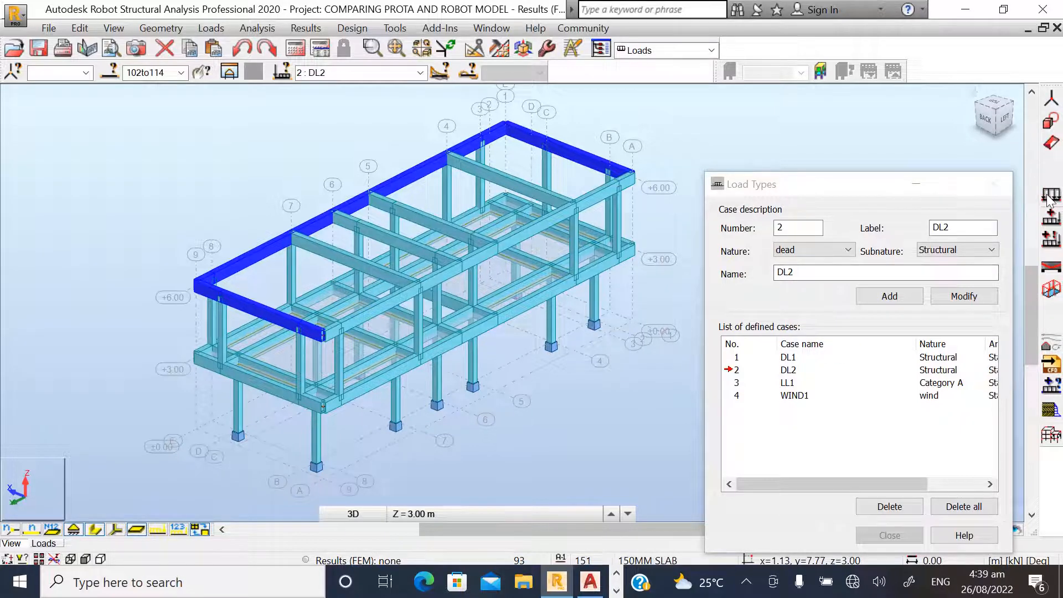
- Apply a uniform bar load of -3.47 kN/m in global Z to the selected perimeter roof beams under DL2
click(1051, 217)
click(870, 158)
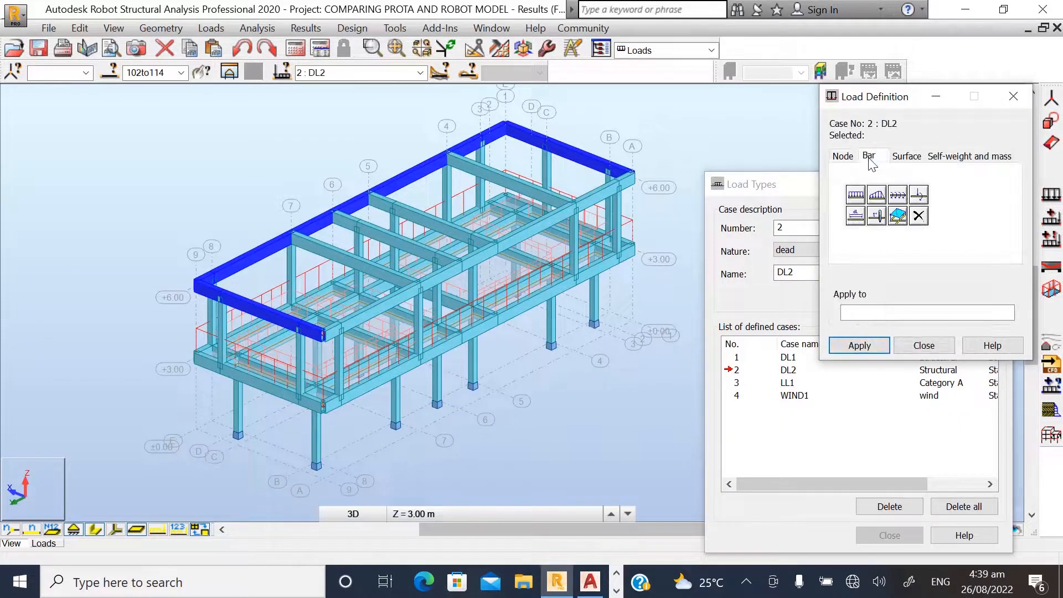
click(867, 313)
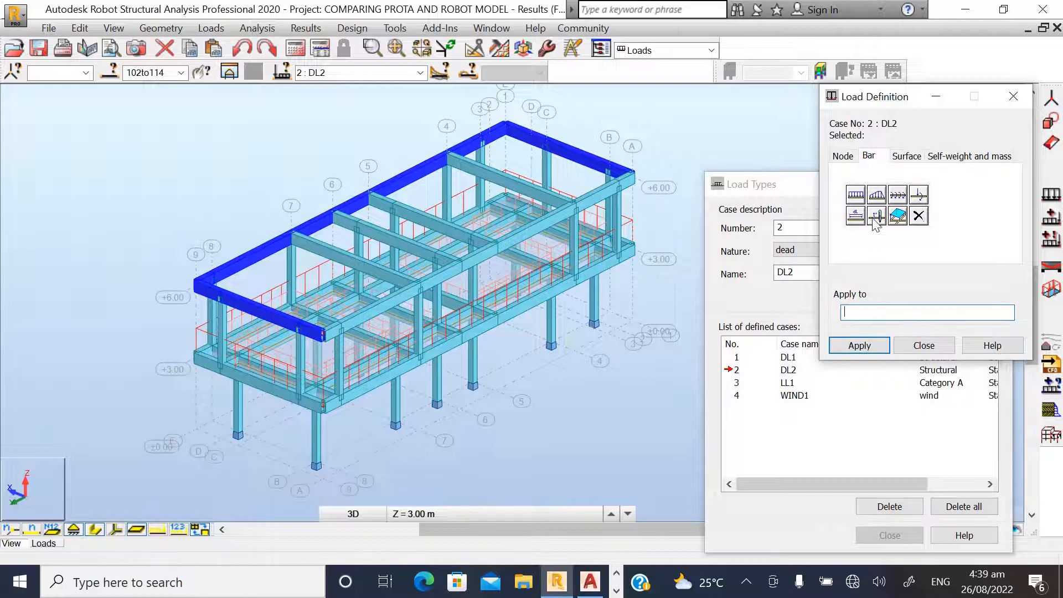
click(856, 195)
click(934, 304)
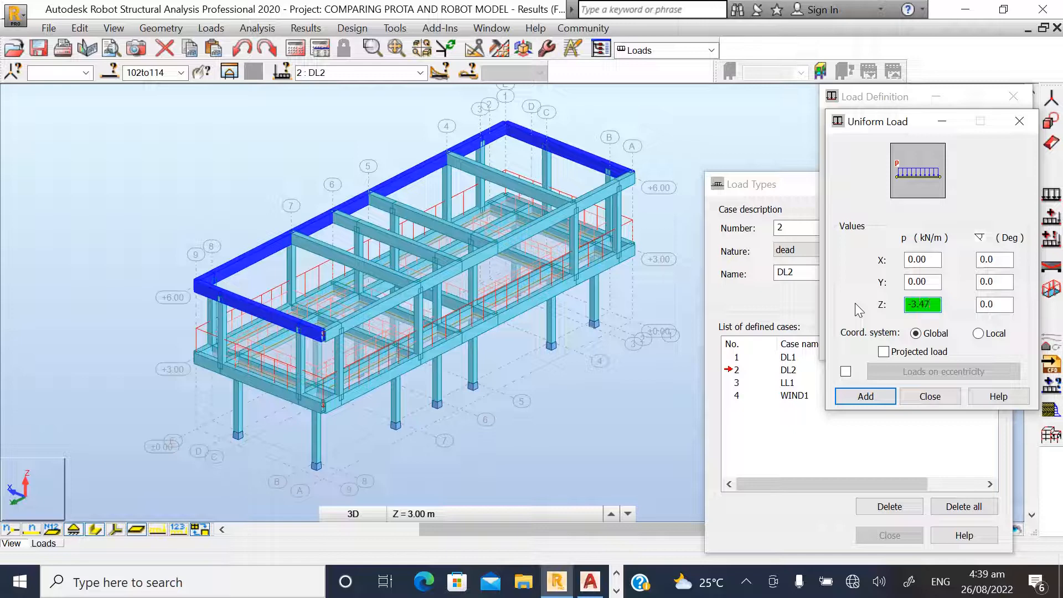
click(867, 397)
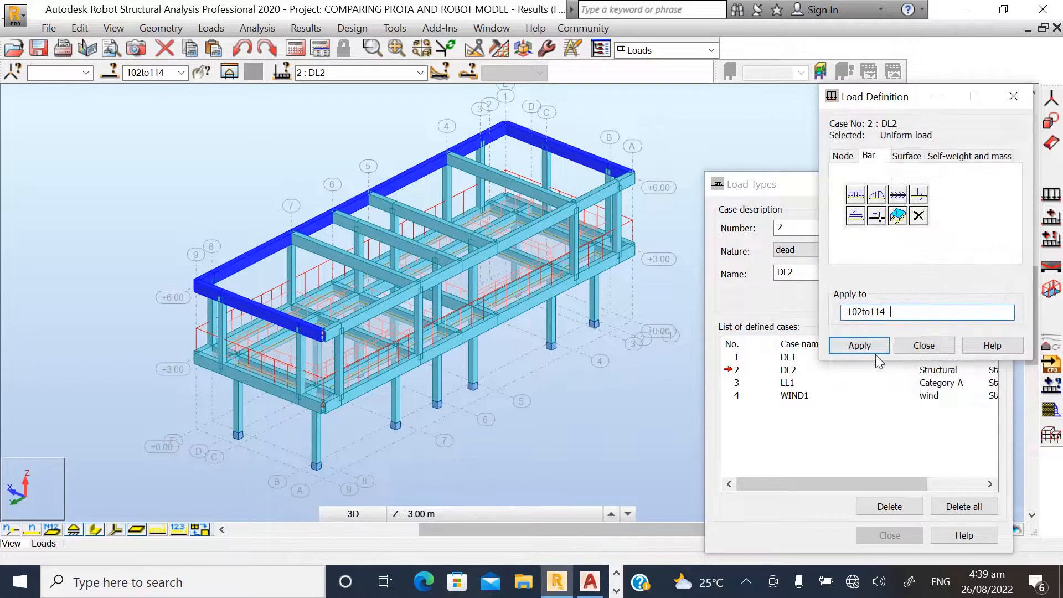
click(864, 348)
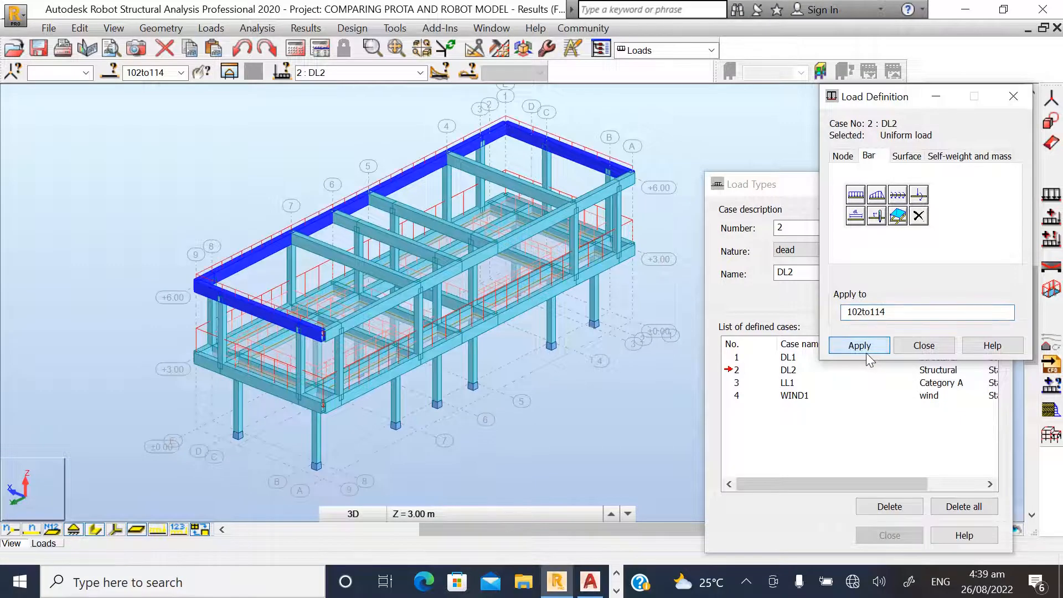
- Finish defining the DL2 bar loads, clear the beam selection and turn off the section shapes in the model view
click(925, 343)
click(714, 131)
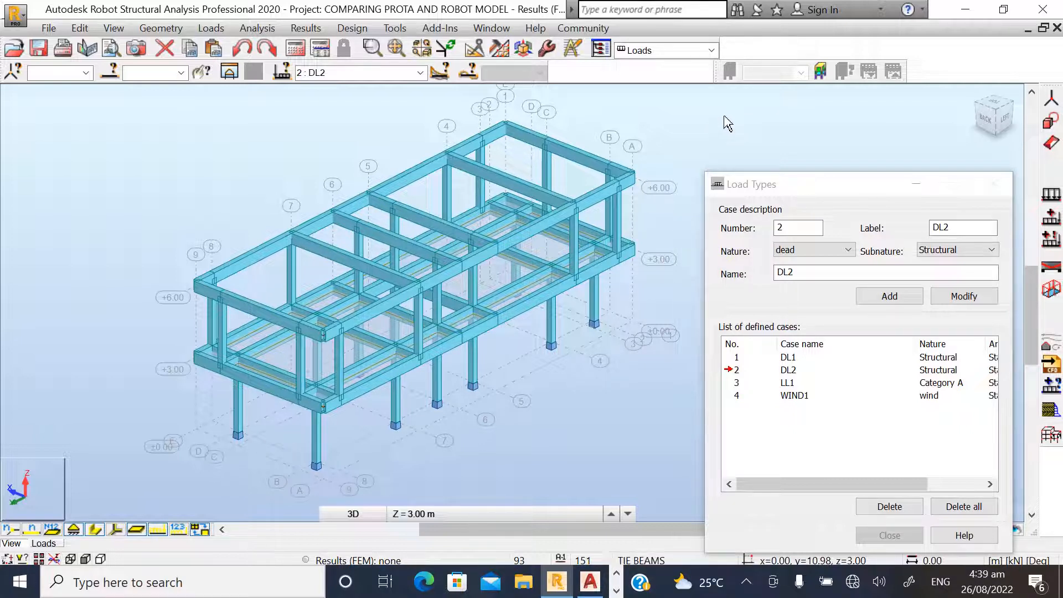
click(95, 529)
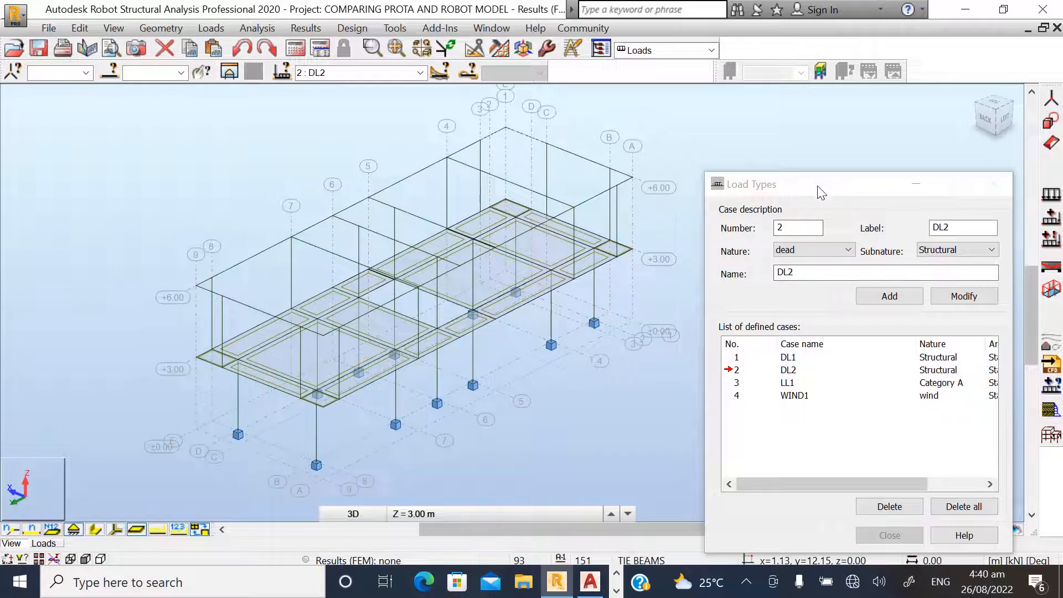
drag(829, 189, 831, 144)
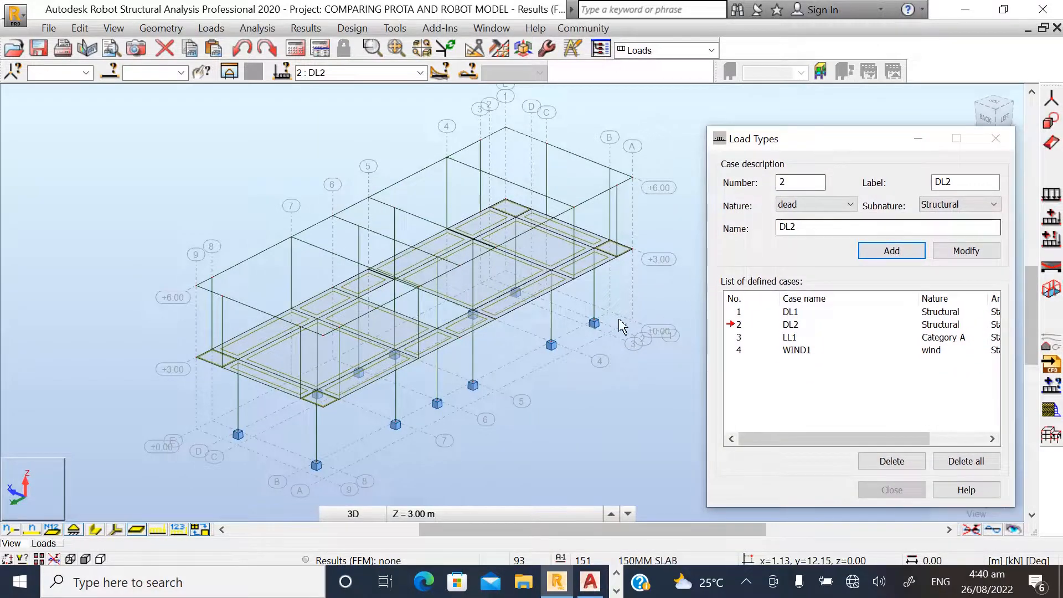
- Create a rectangular two-way cladding on the grid A long side between levels +3.00 and +6.00, spanning grids 9 to 1
click(979, 116)
drag(976, 108, 1011, 98)
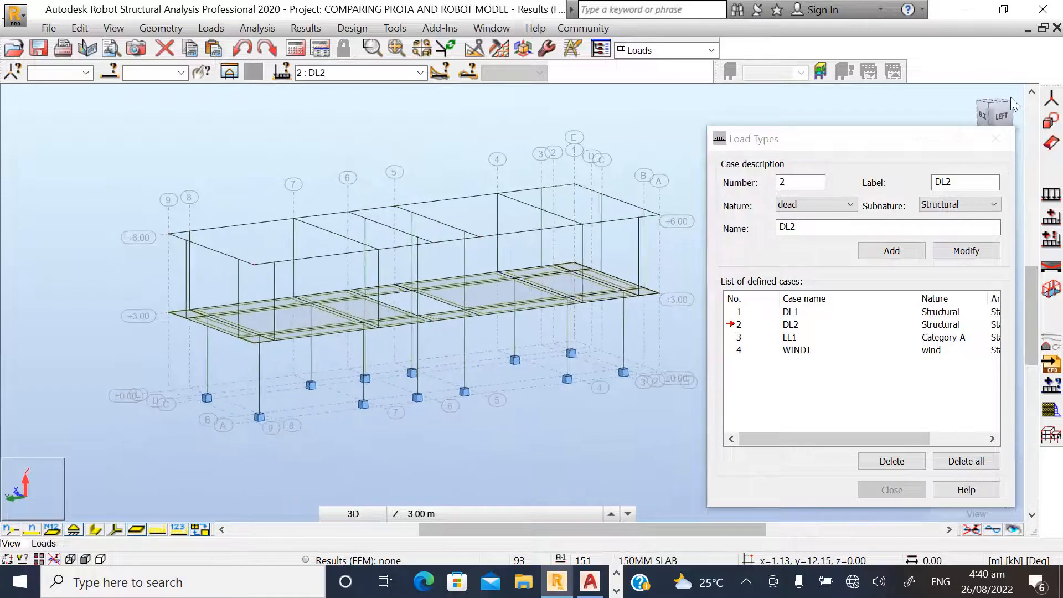
scroll(518, 232, up, 3)
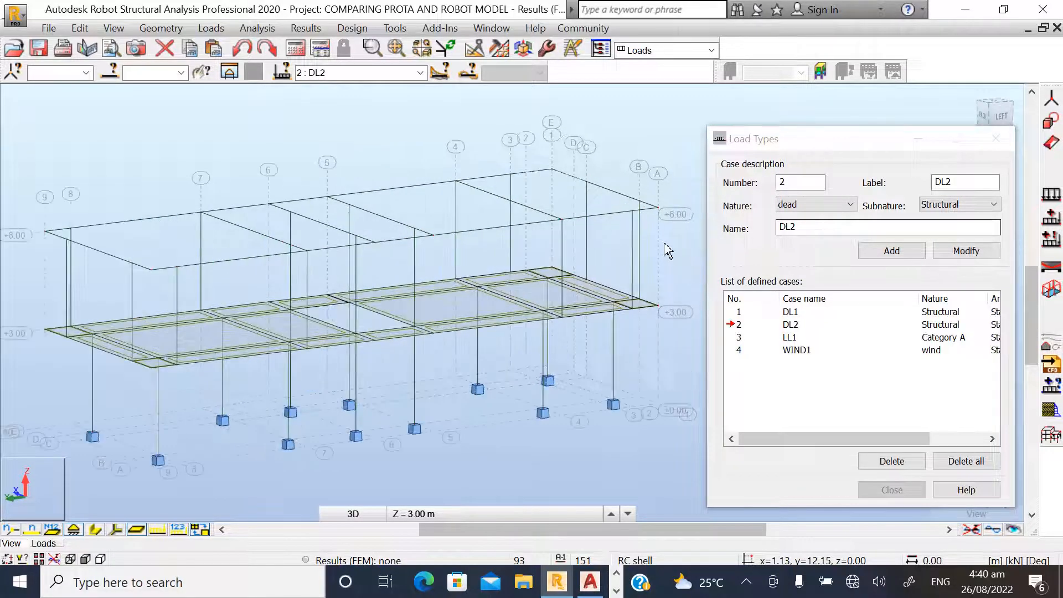
scroll(518, 232, down, 1)
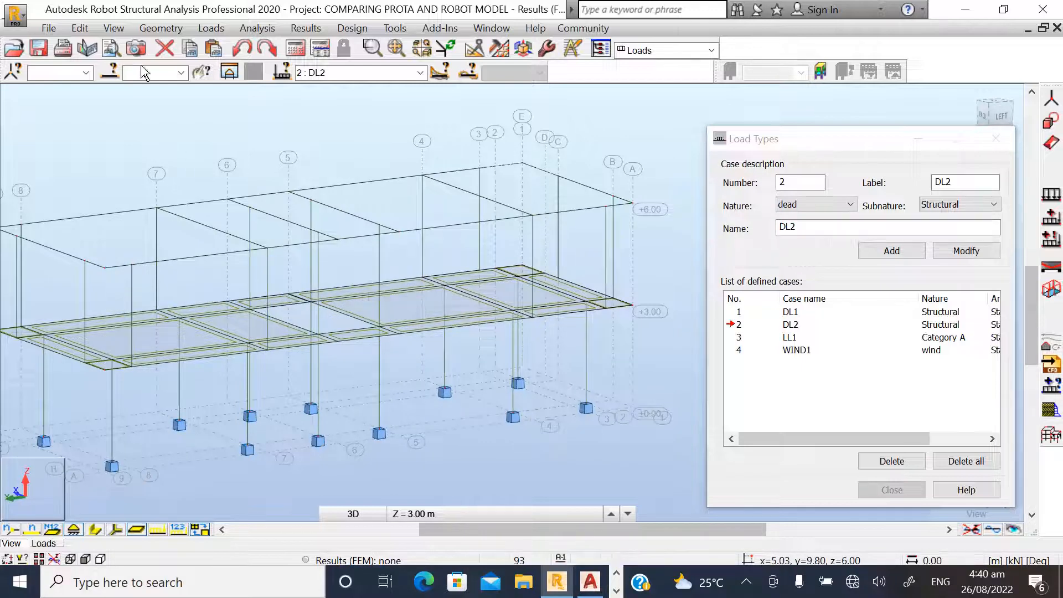
click(161, 28)
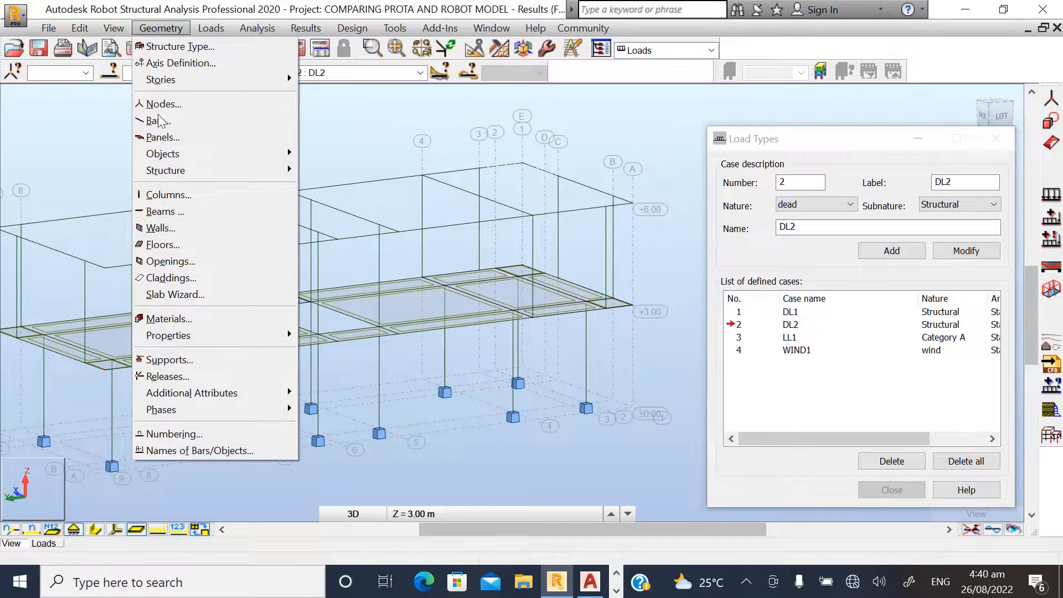
click(165, 280)
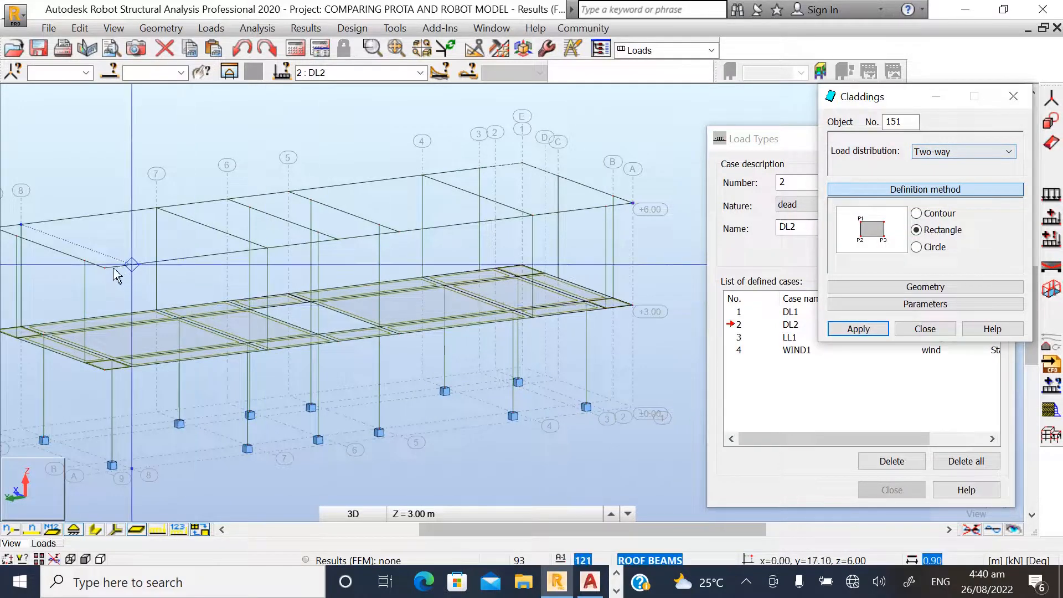
scroll(106, 272, up, 5)
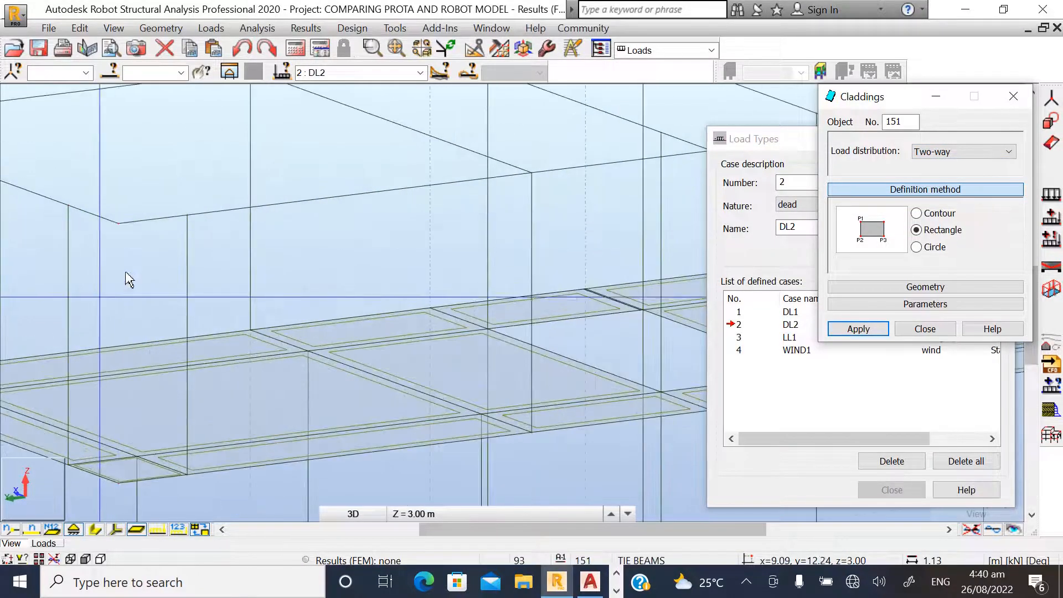
scroll(106, 301, down, 5)
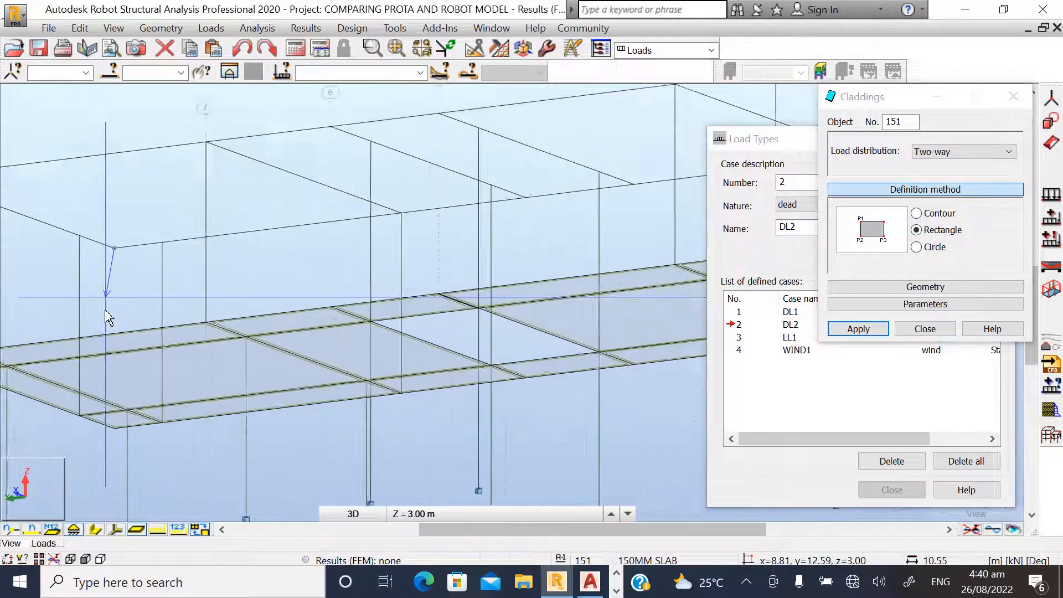
scroll(106, 371, up, 5)
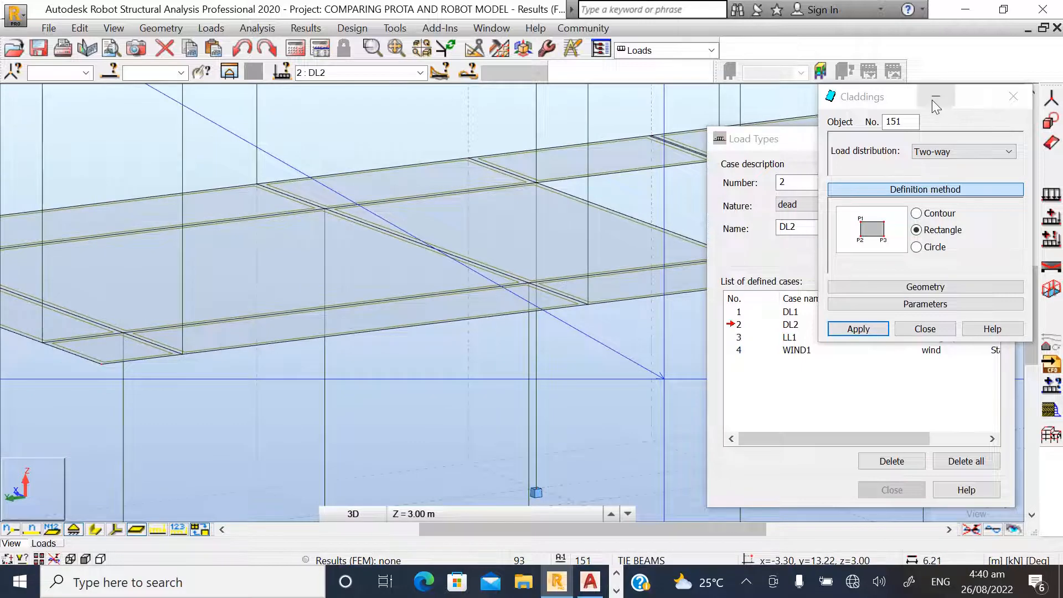
scroll(119, 372, down, 5)
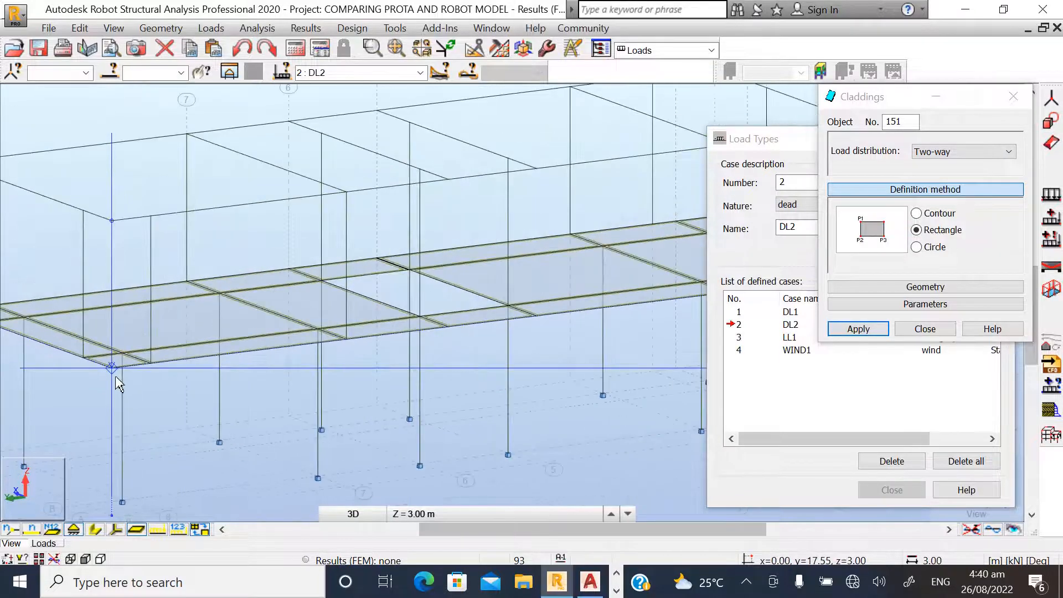
scroll(546, 185, up, 5)
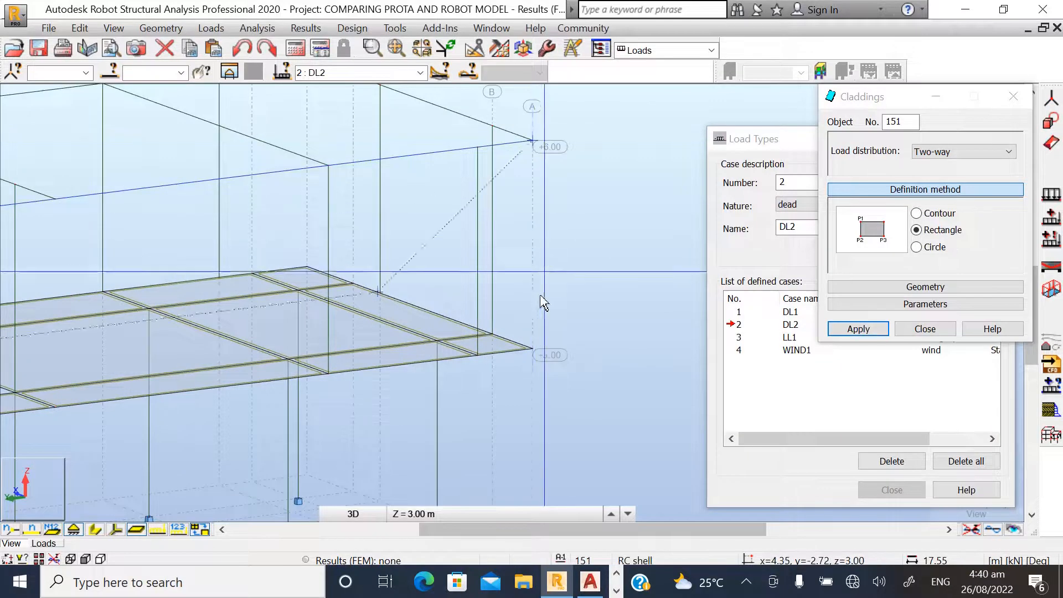
scroll(531, 351, down, 6)
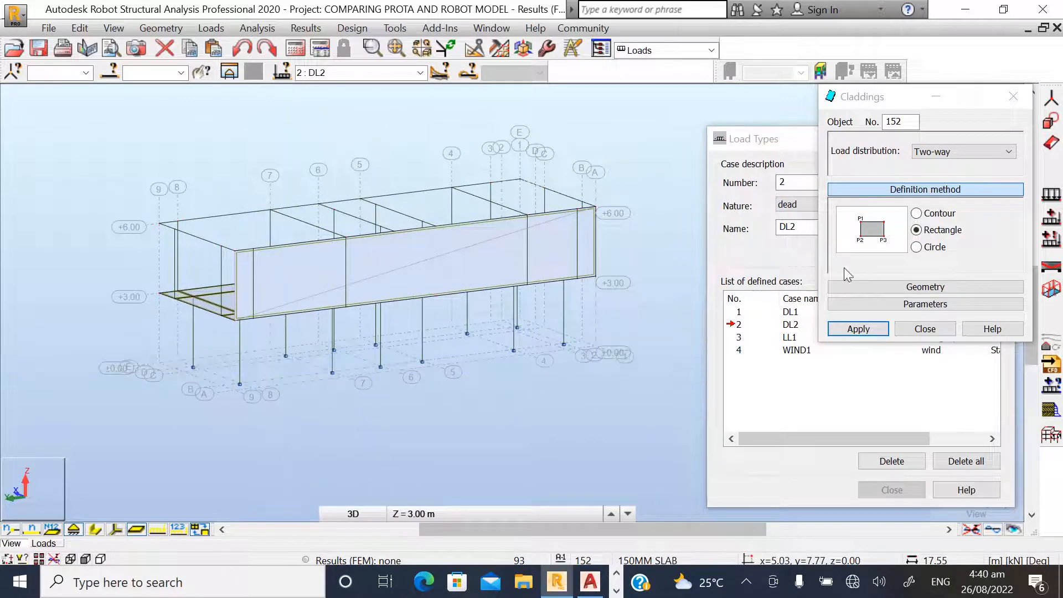
click(925, 327)
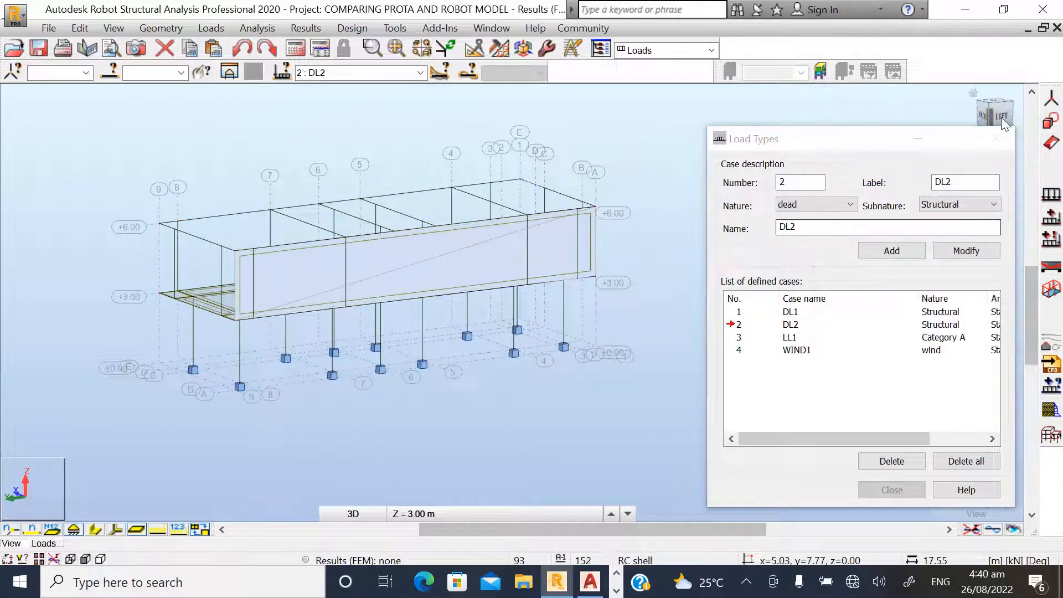
- Create a rectangular two-way cladding along the ground-floor grid B columns, covering their full height between levels ±0.00 and +3.00
drag(1000, 119, 1021, 110)
drag(1016, 95, 986, 87)
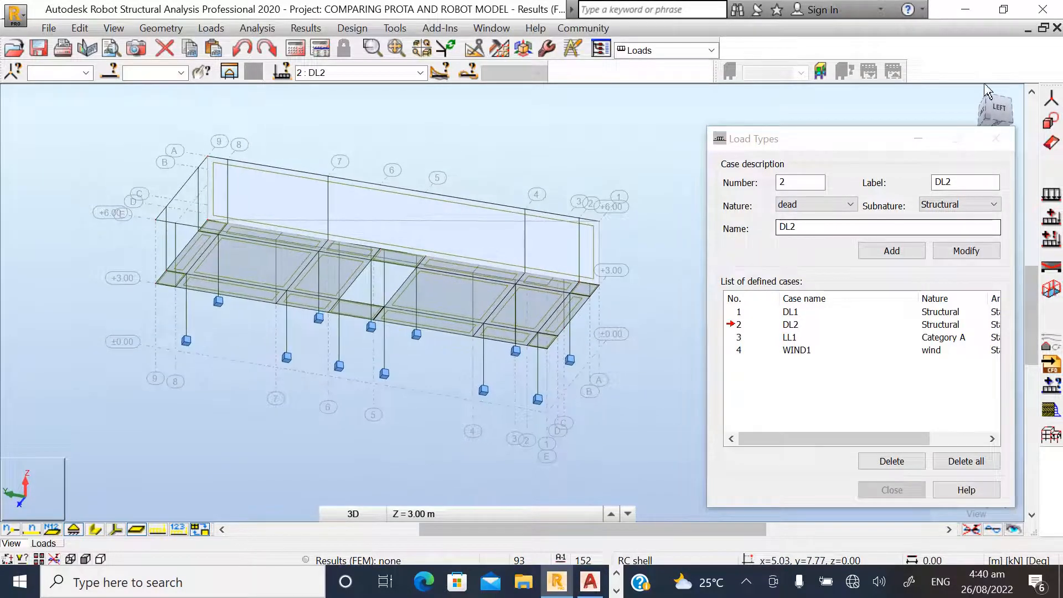
scroll(299, 286, up, 2)
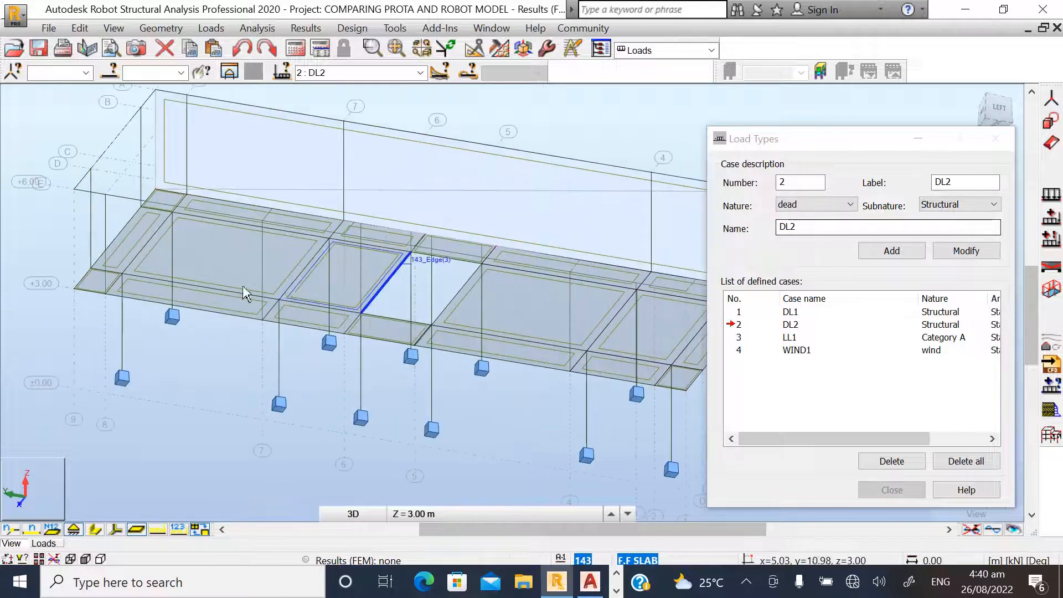
scroll(244, 288, down, 3)
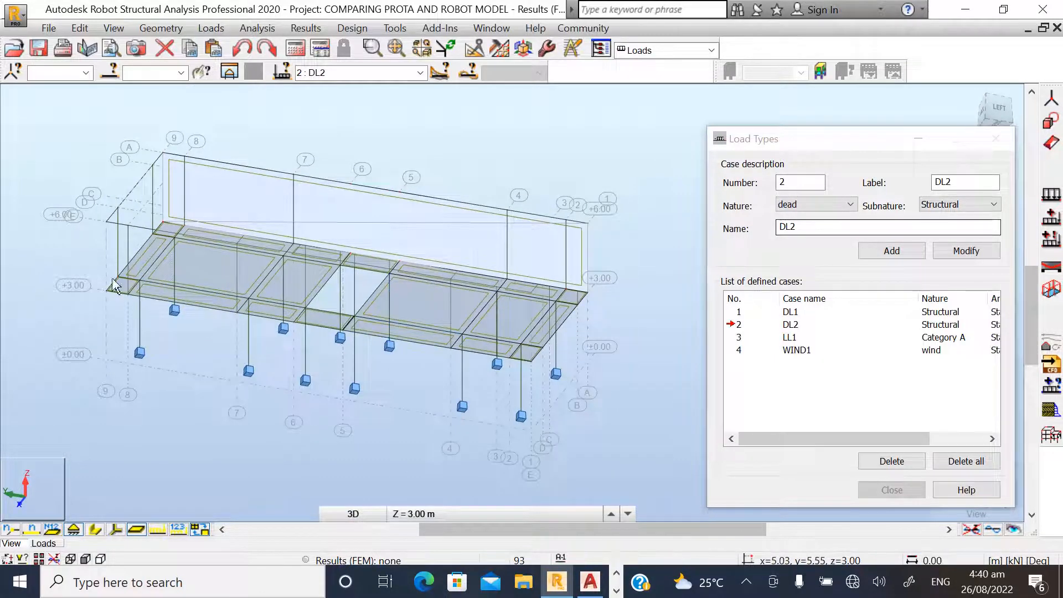
click(161, 28)
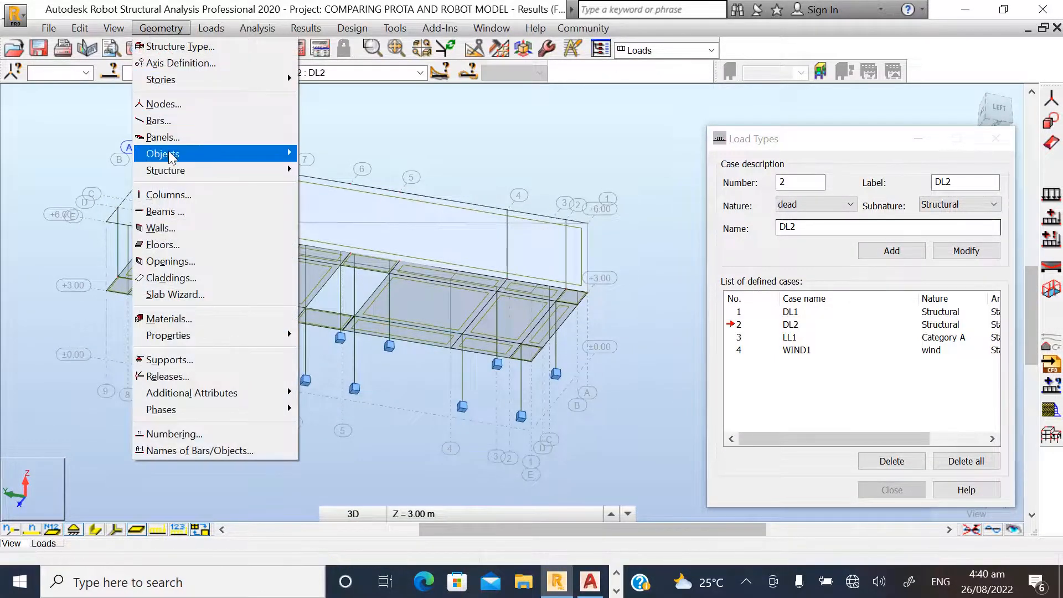
mouse_move(171, 154)
click(166, 277)
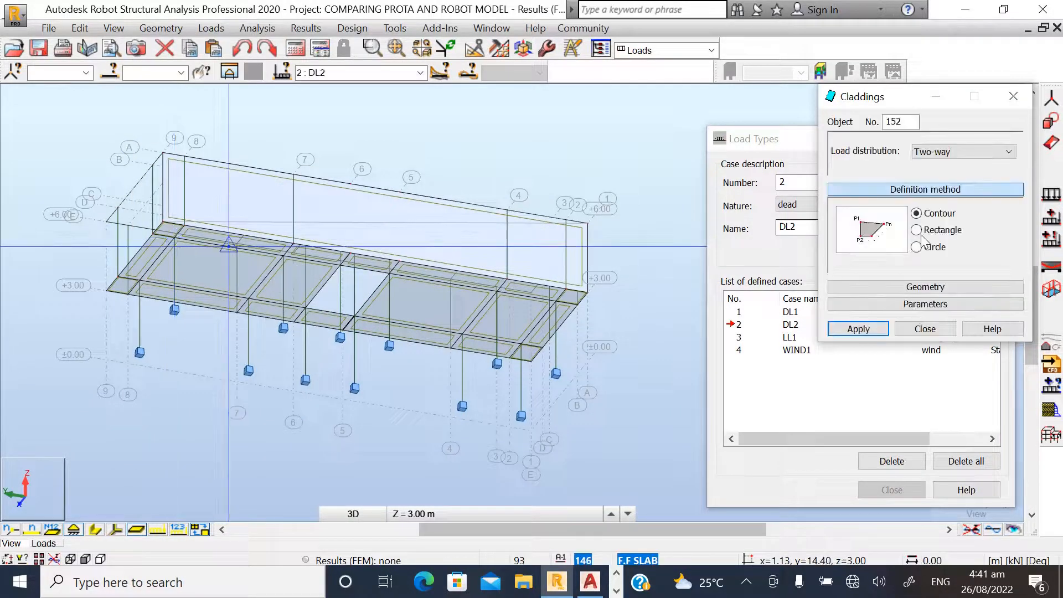
click(919, 231)
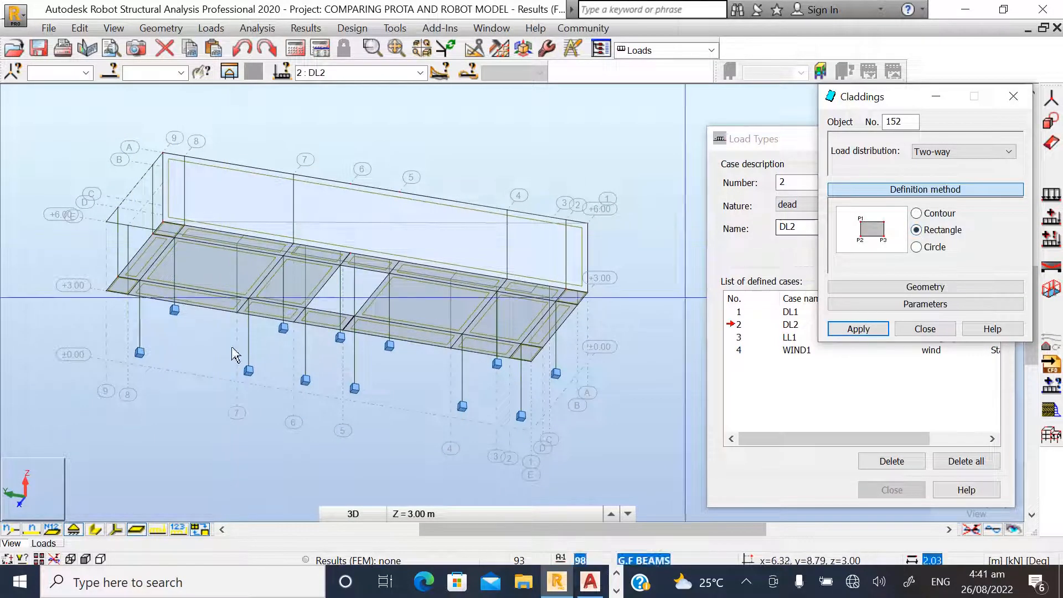
click(174, 237)
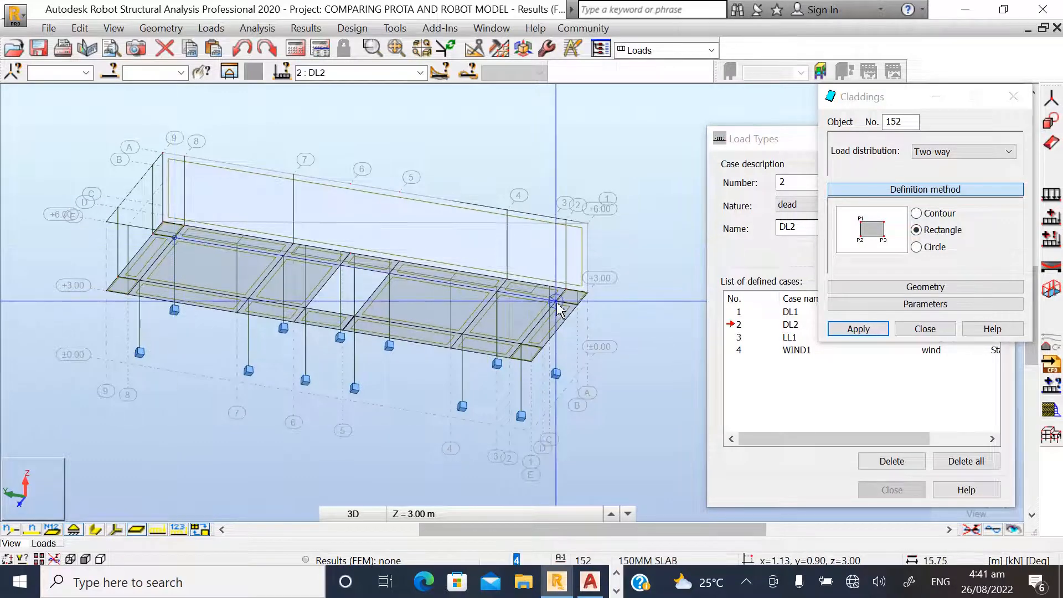
click(556, 302)
click(556, 373)
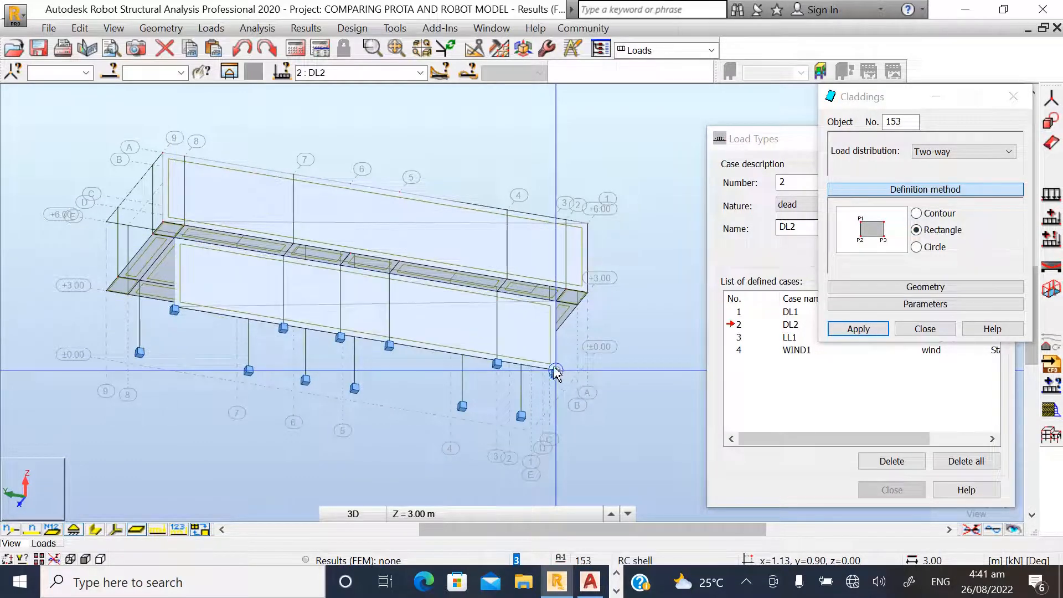
click(914, 329)
- Create a rectangular two-way cladding on the grid 9 short side between levels +3.00 and +6.00, spanning grids E to A
click(1003, 122)
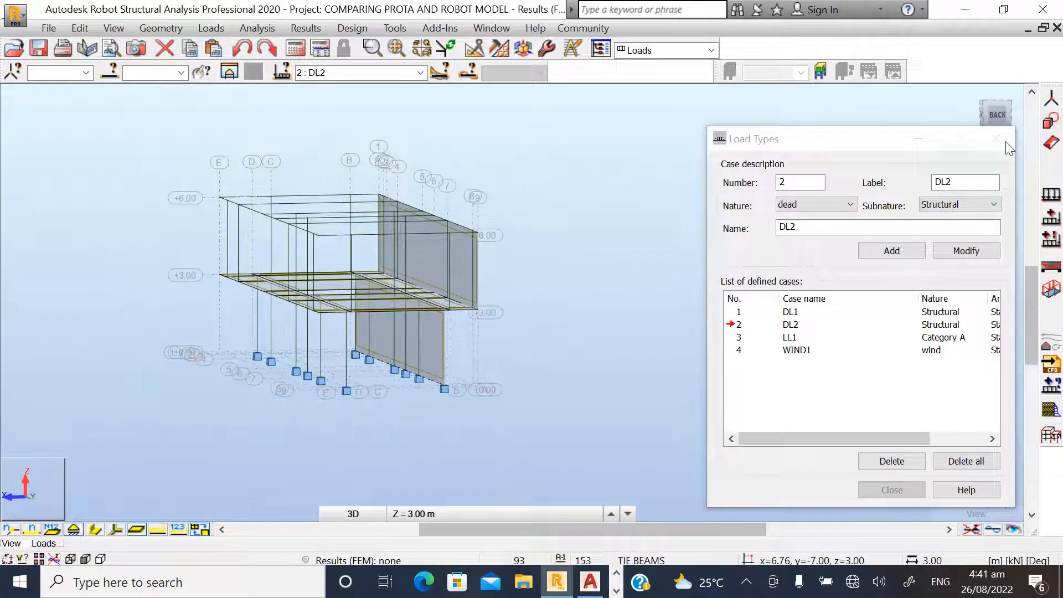
scroll(381, 247, up, 3)
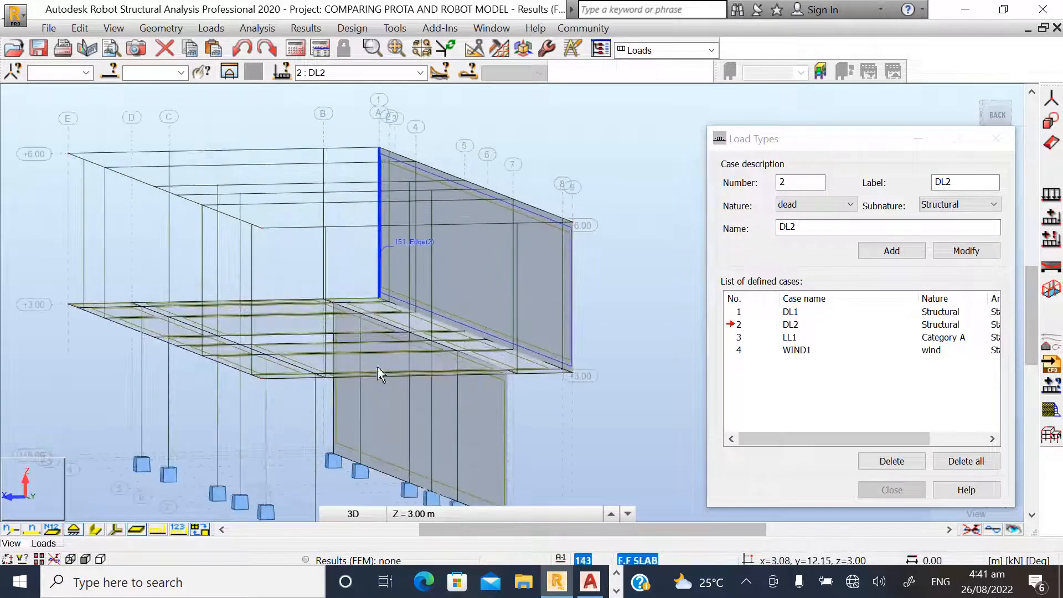
scroll(371, 402, up, 2)
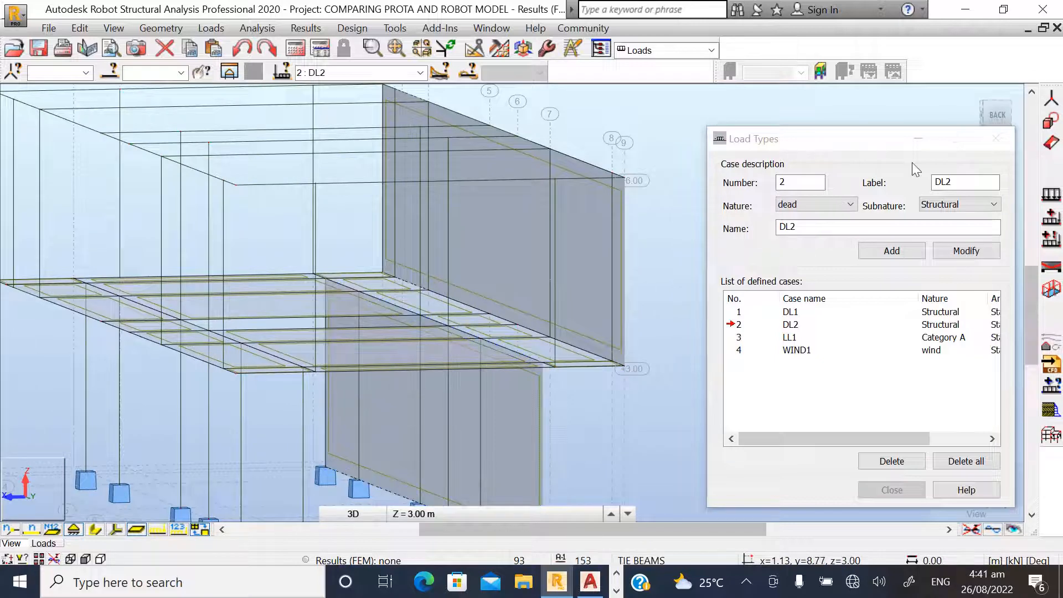
click(991, 113)
scroll(255, 223, down, 3)
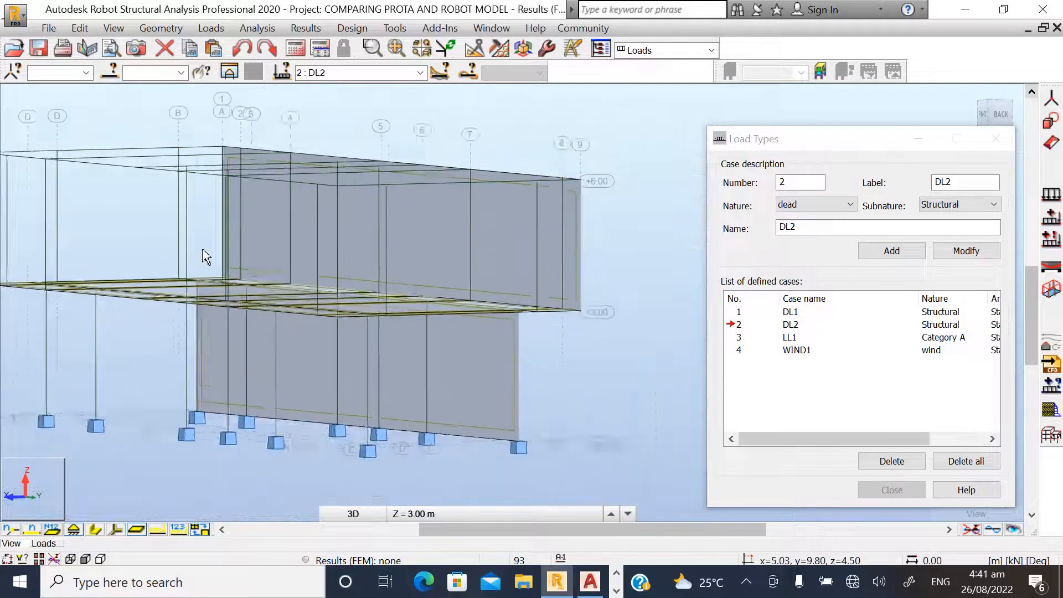
click(1000, 115)
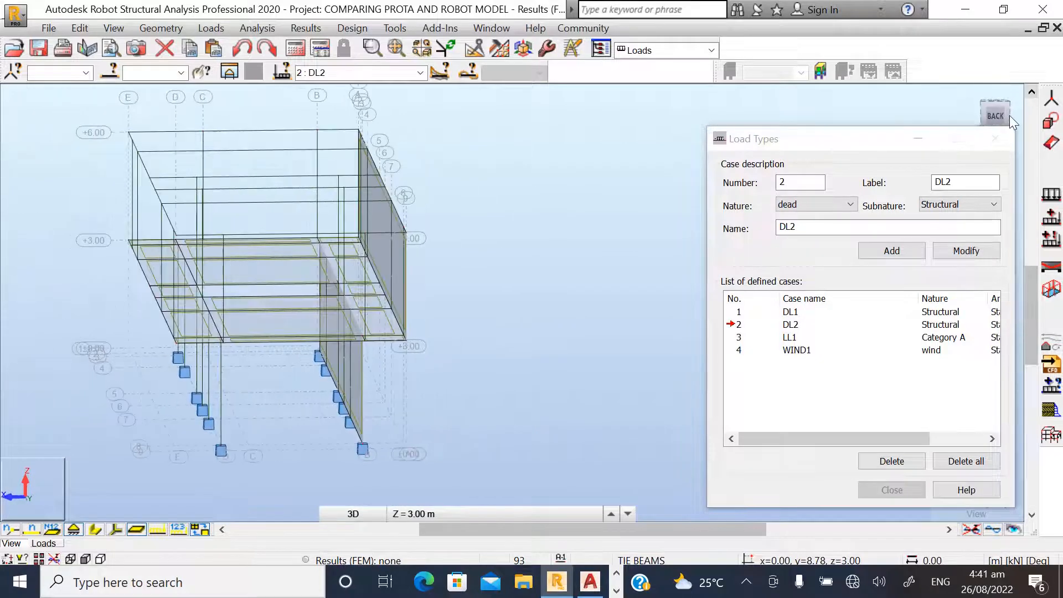
click(981, 111)
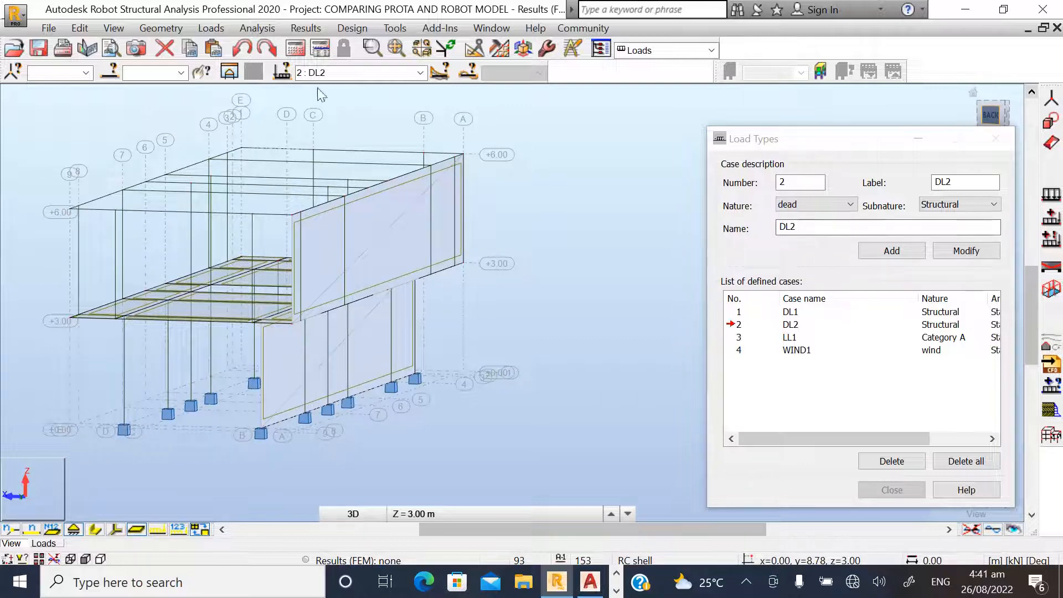
click(162, 28)
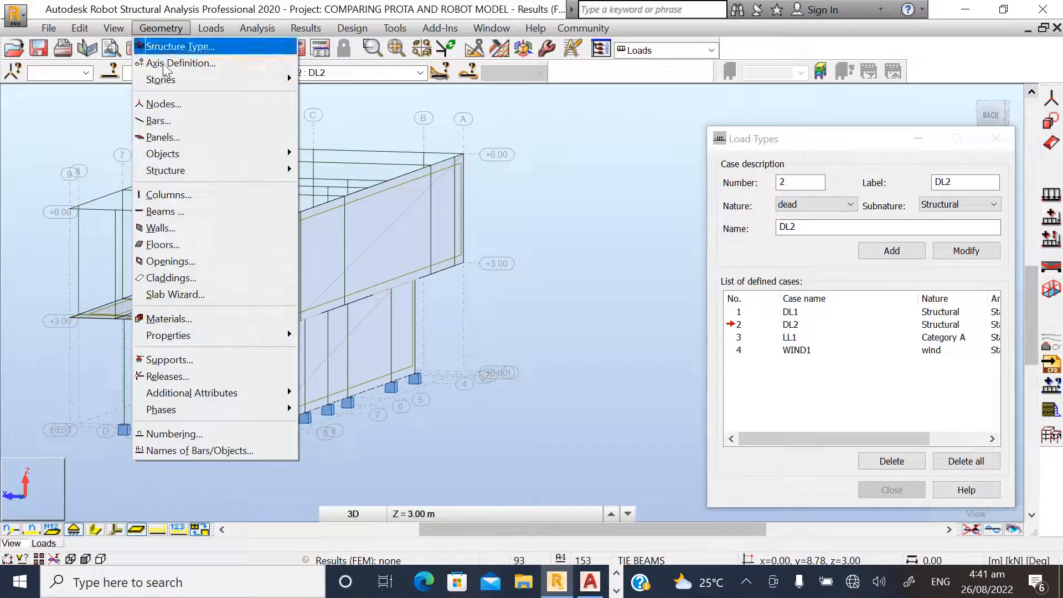
click(185, 278)
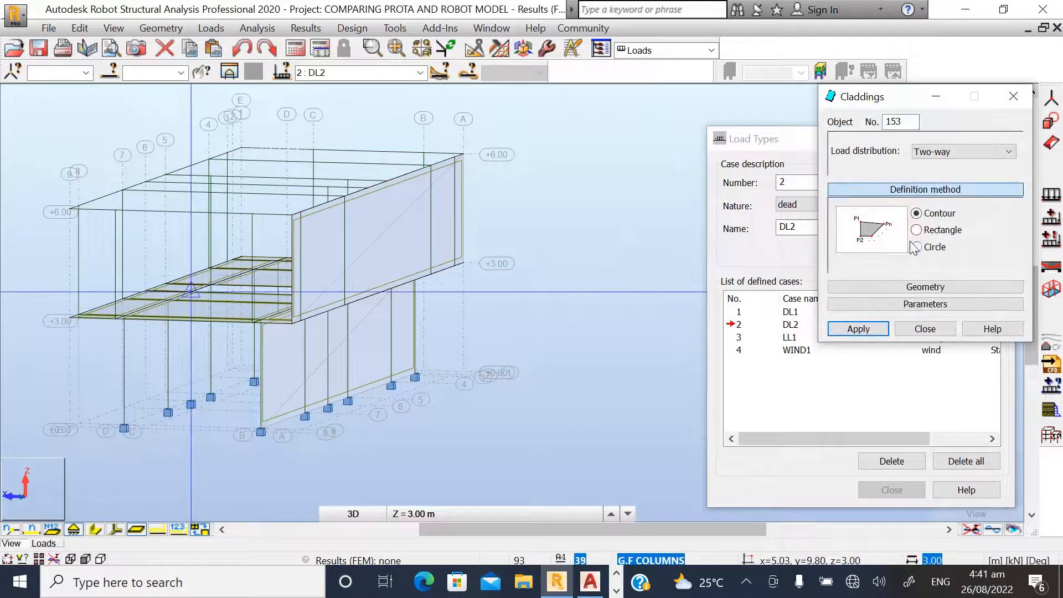
click(917, 231)
scroll(79, 228, up, 5)
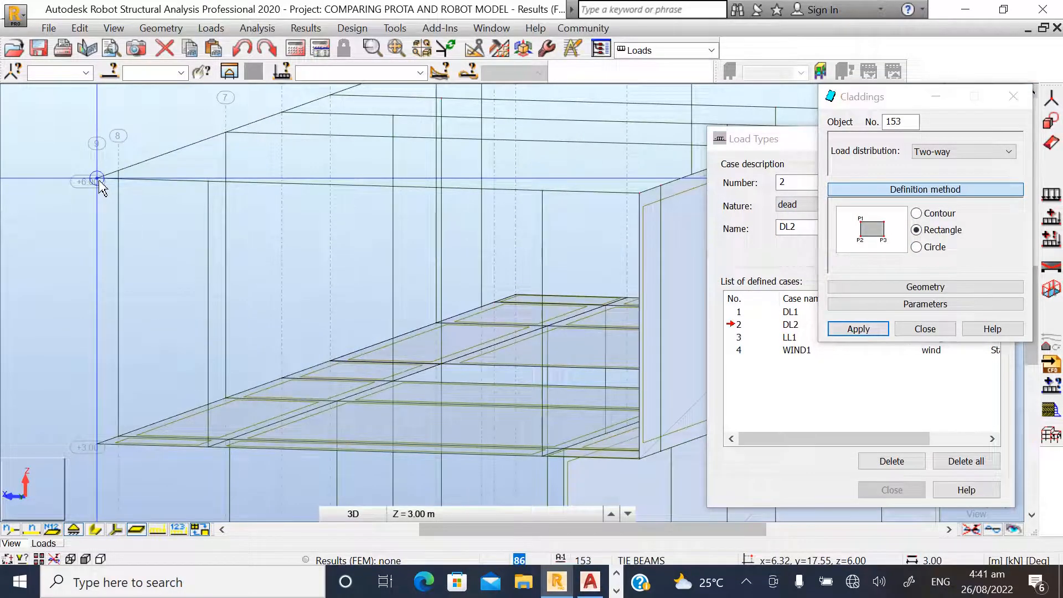
scroll(218, 284, down, 1)
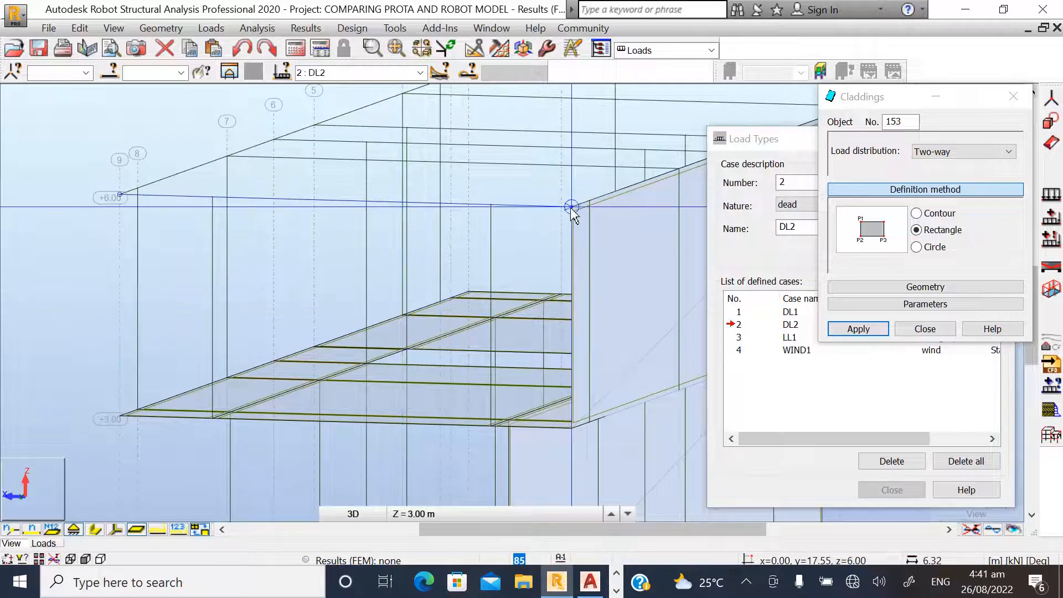
click(573, 428)
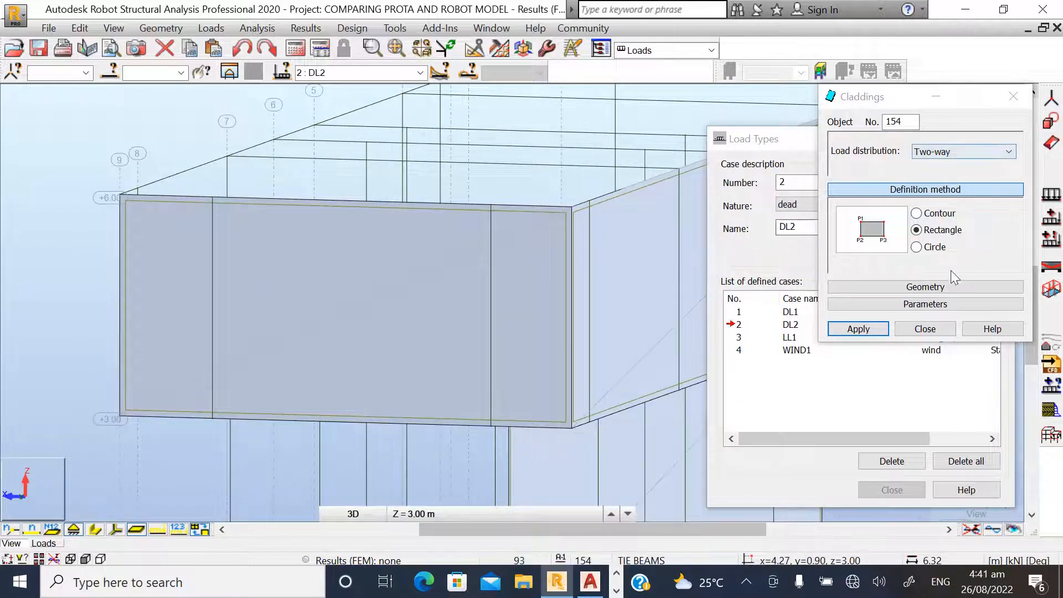
click(917, 329)
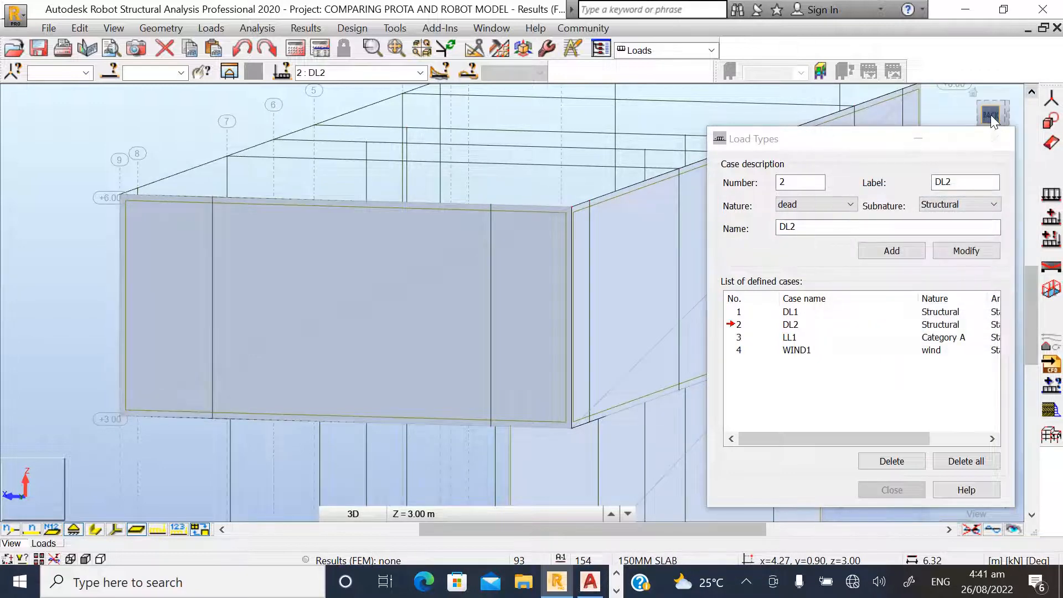
- Create a rectangular two-way cladding on the ground-floor grid 8 short side between levels ±0.00 and +3.00, spanning the grid D to B columns
mouse_move(991, 115)
mouse_down()
mouse_move(1025, 123)
mouse_move(1028, 140)
mouse_move(964, 133)
mouse_move(981, 120)
mouse_up()
scroll(412, 194, down, 2)
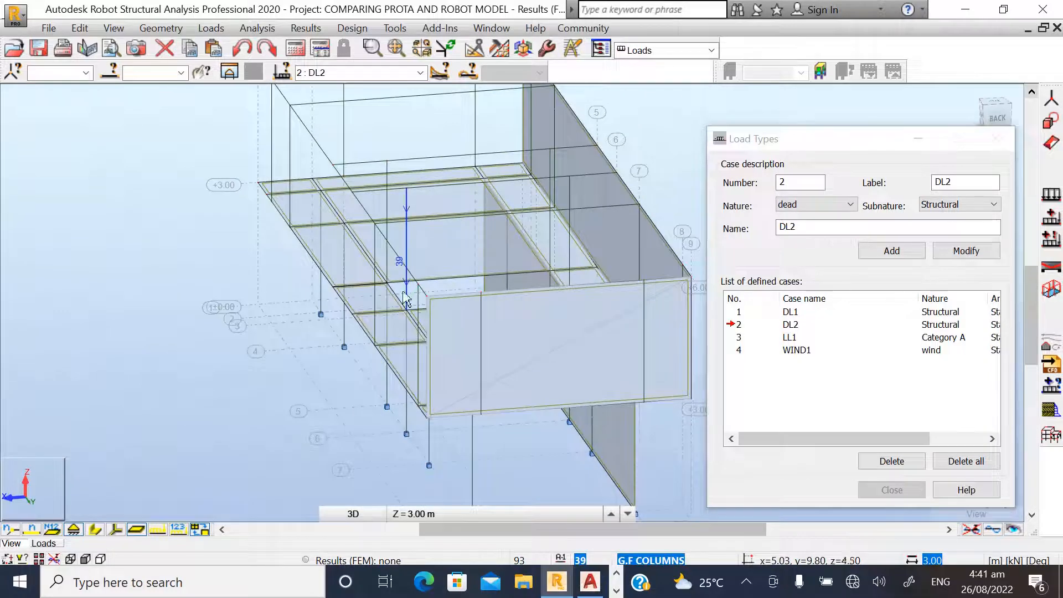
scroll(438, 239, down, 1)
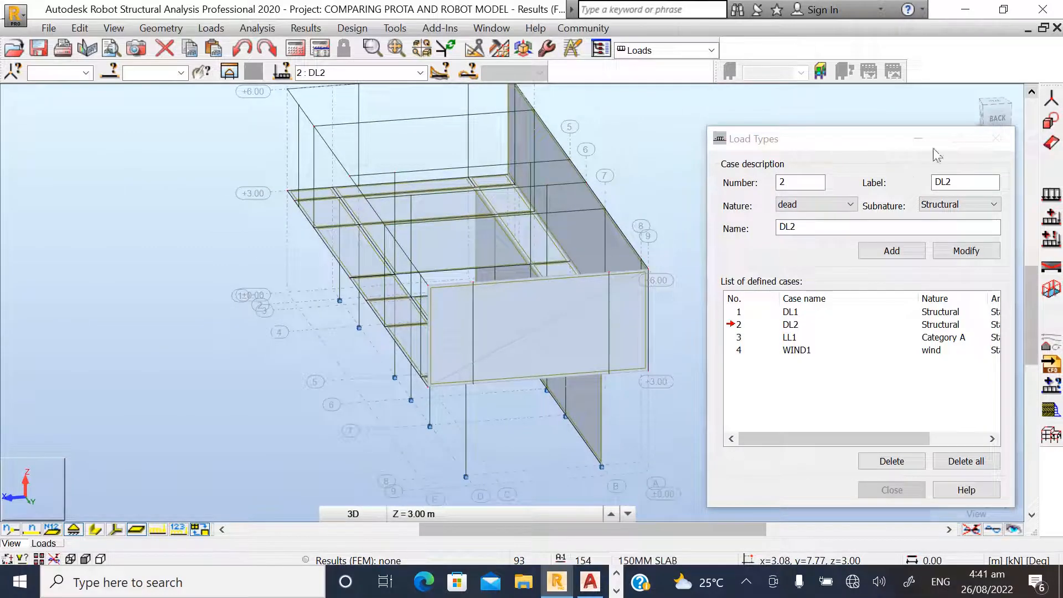
click(992, 103)
click(991, 93)
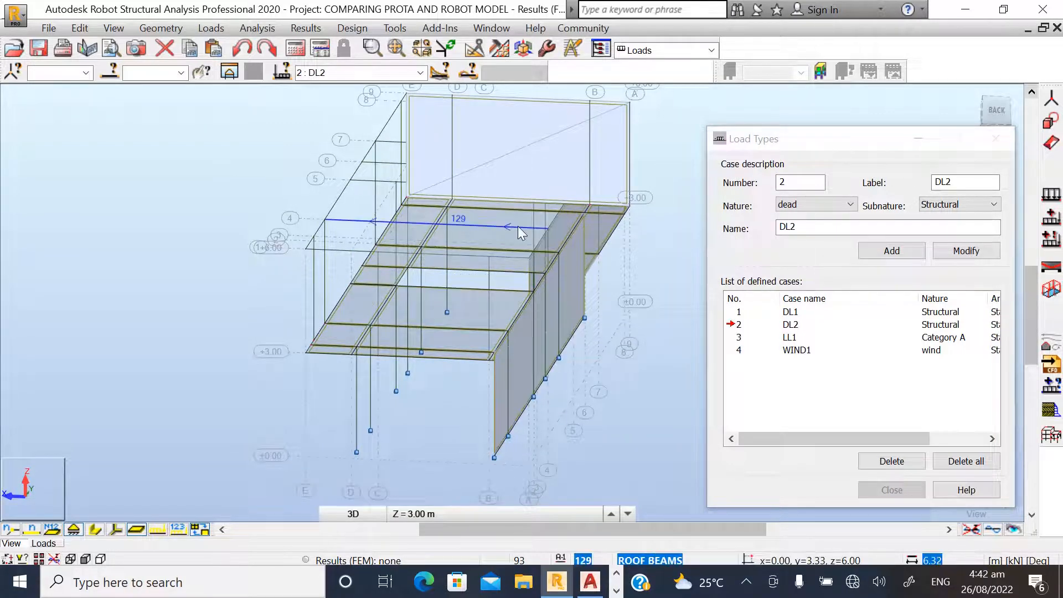
drag(991, 111, 1024, 130)
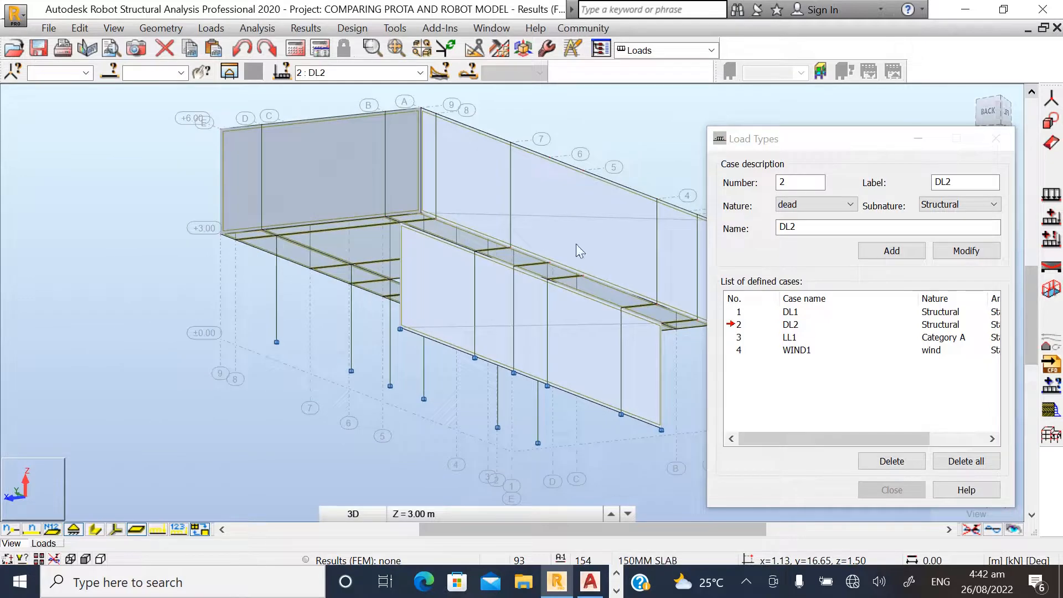
scroll(267, 242, up, 4)
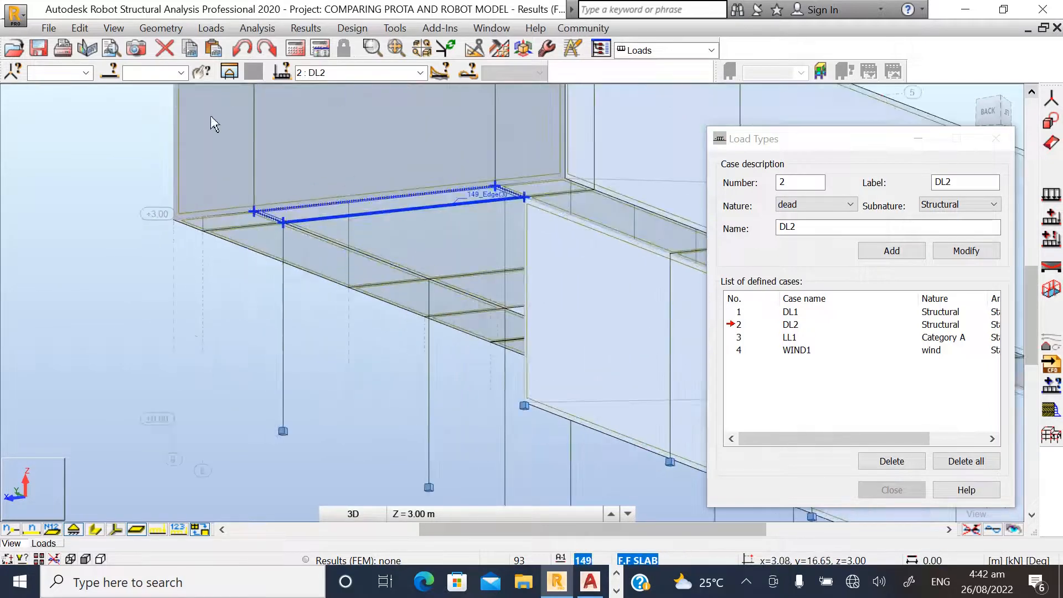
click(160, 28)
click(169, 284)
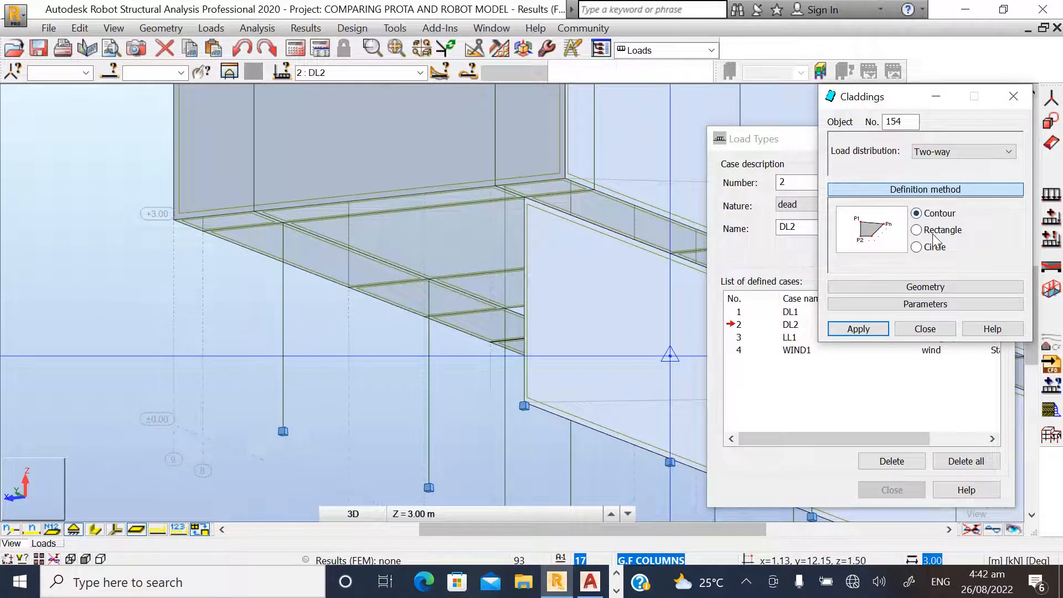
click(935, 233)
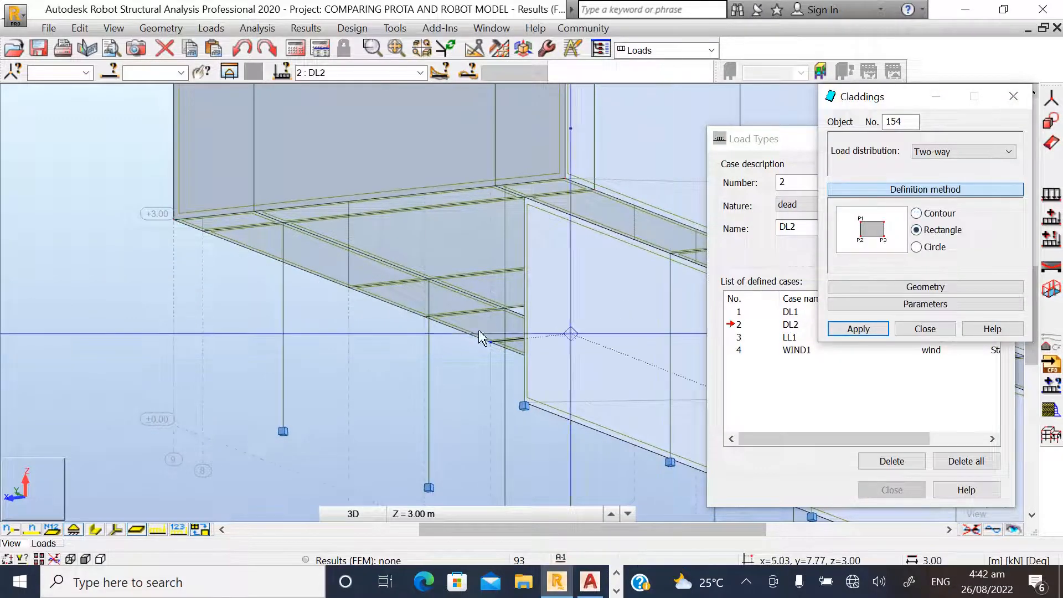
click(283, 223)
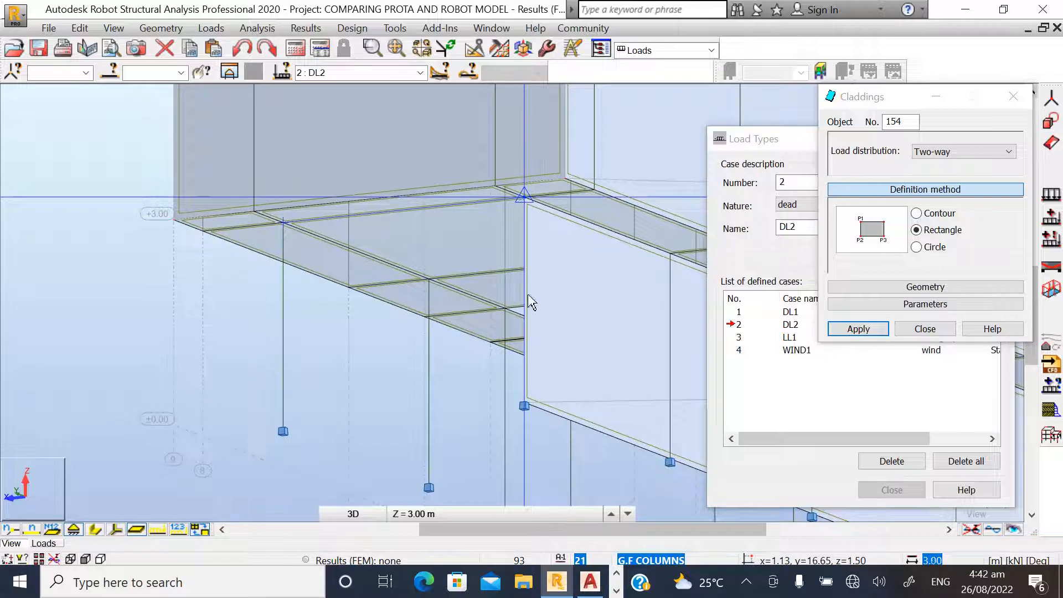
click(525, 405)
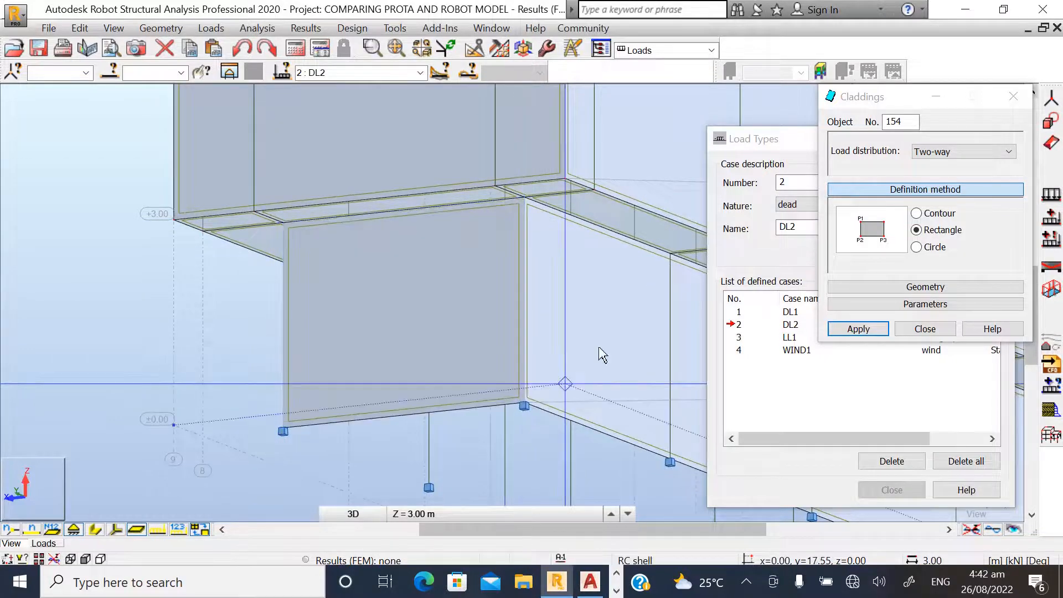
click(925, 331)
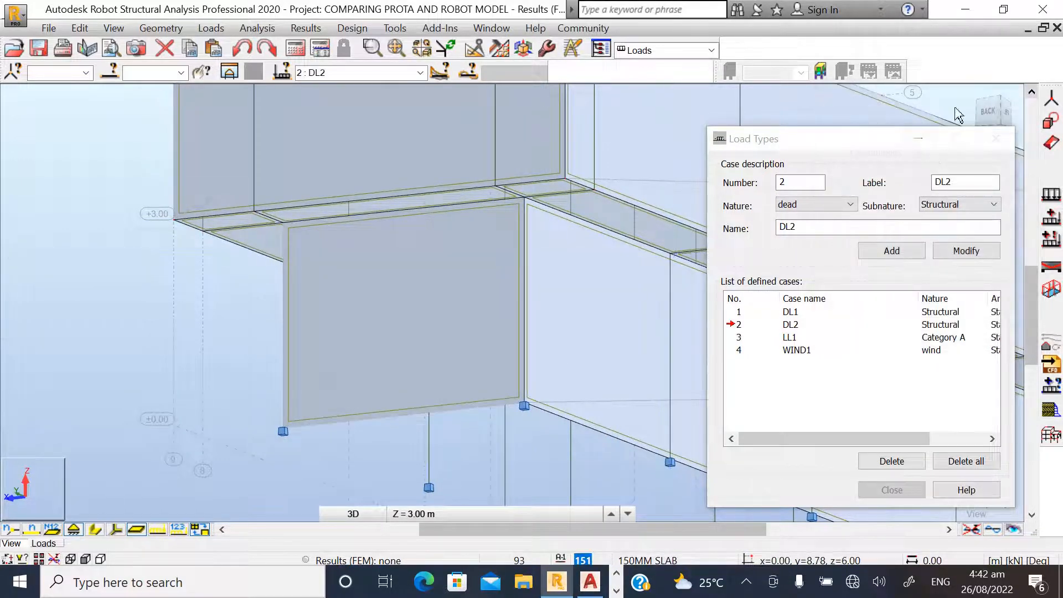
- Create a rectangular two-way cladding on the grid E long side between levels +3.00 and +6.00, spanning grids 1 to 9
click(984, 113)
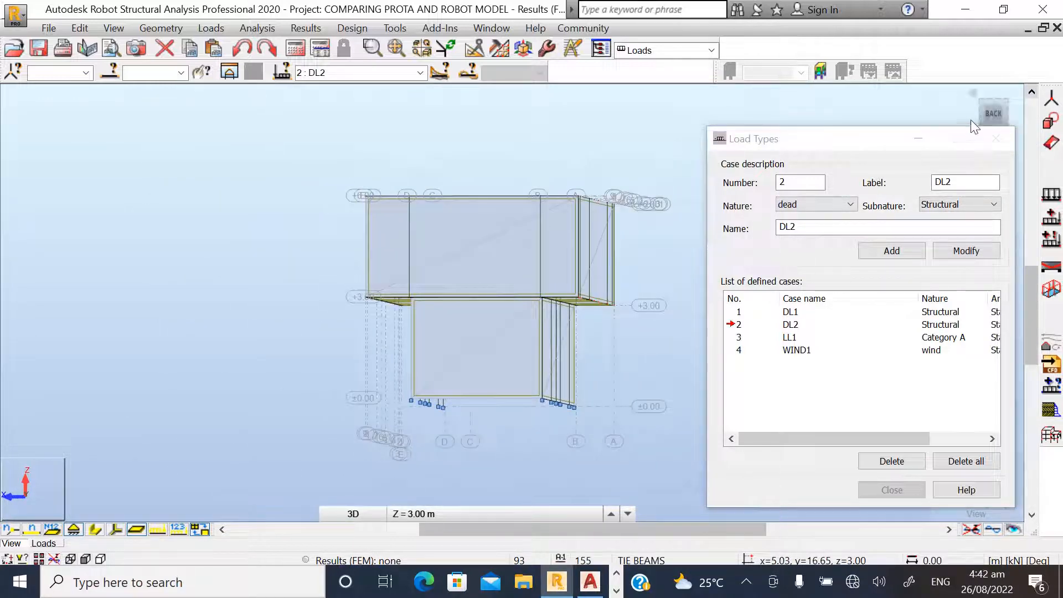
click(989, 119)
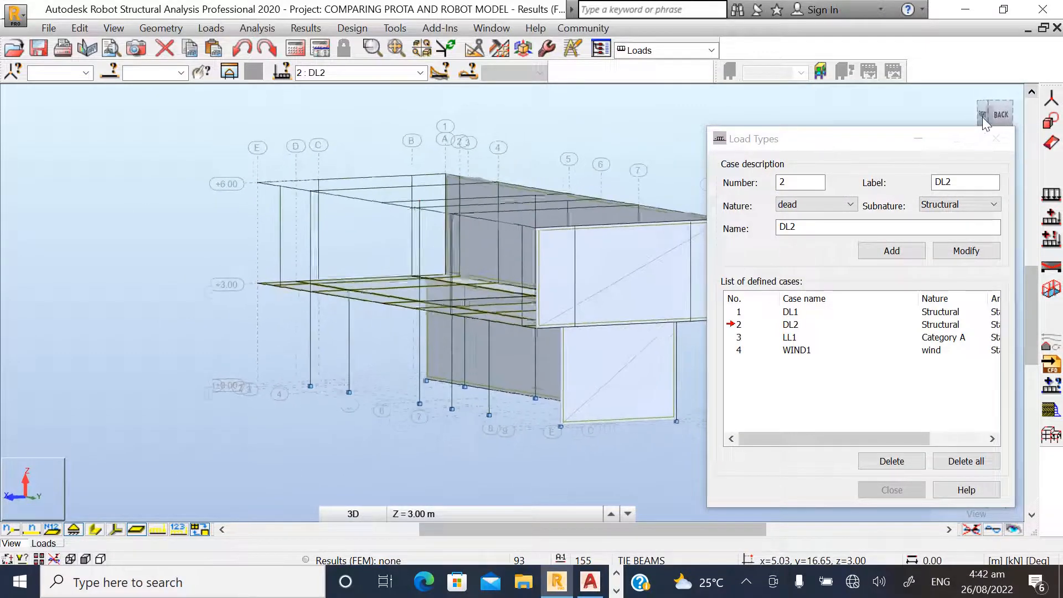
drag(994, 115, 1022, 108)
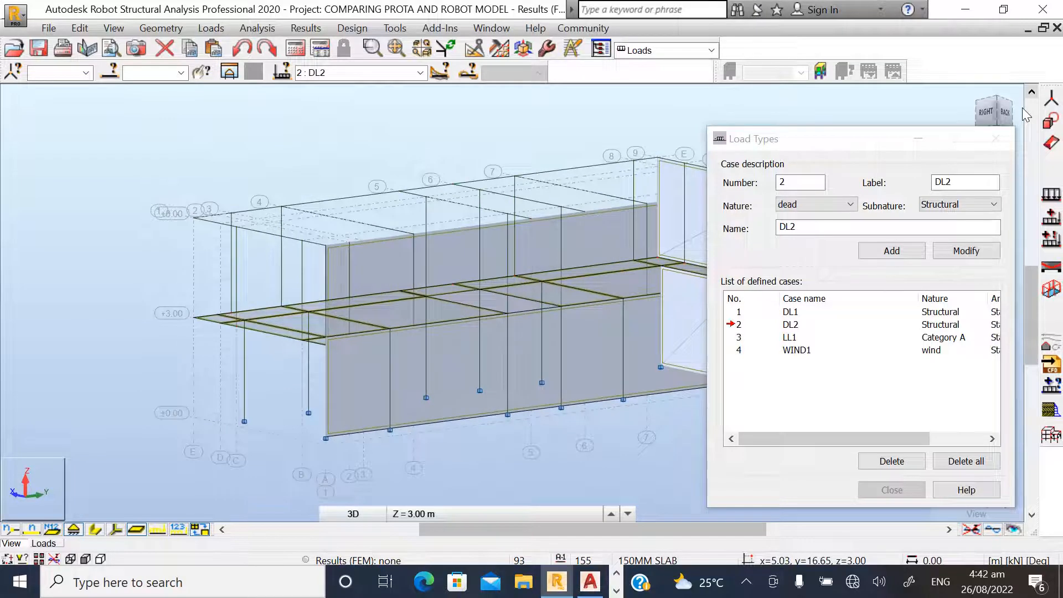
scroll(680, 318, up, 2)
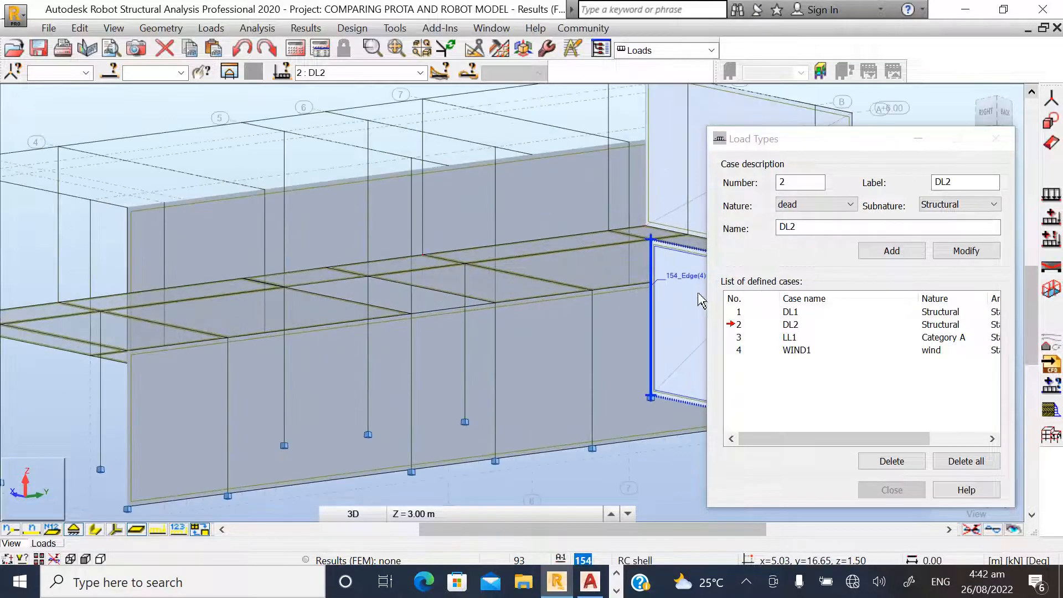
scroll(600, 363, down, 3)
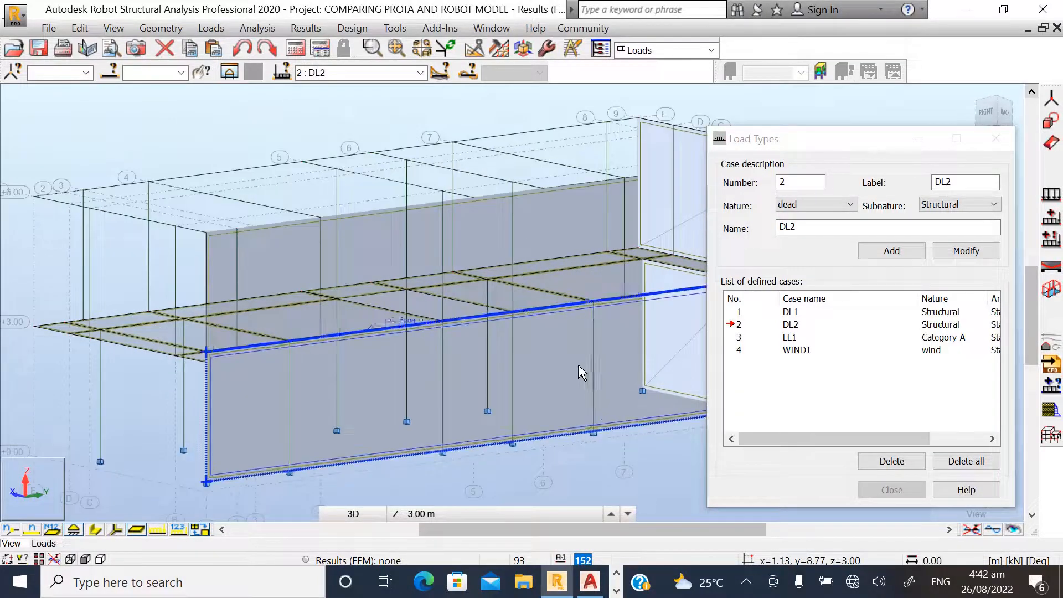
drag(999, 118, 1011, 140)
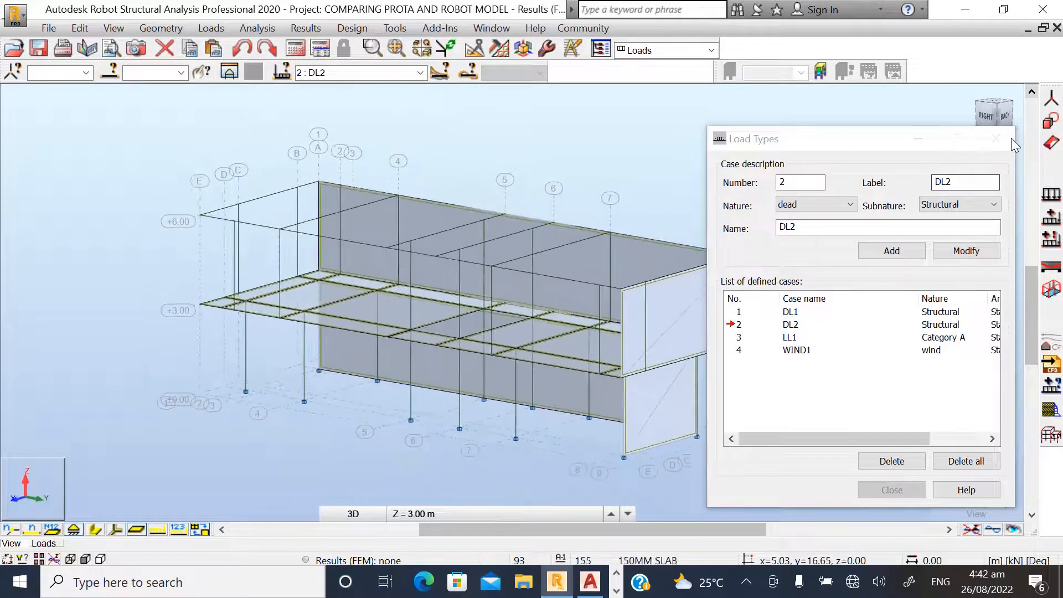
click(161, 28)
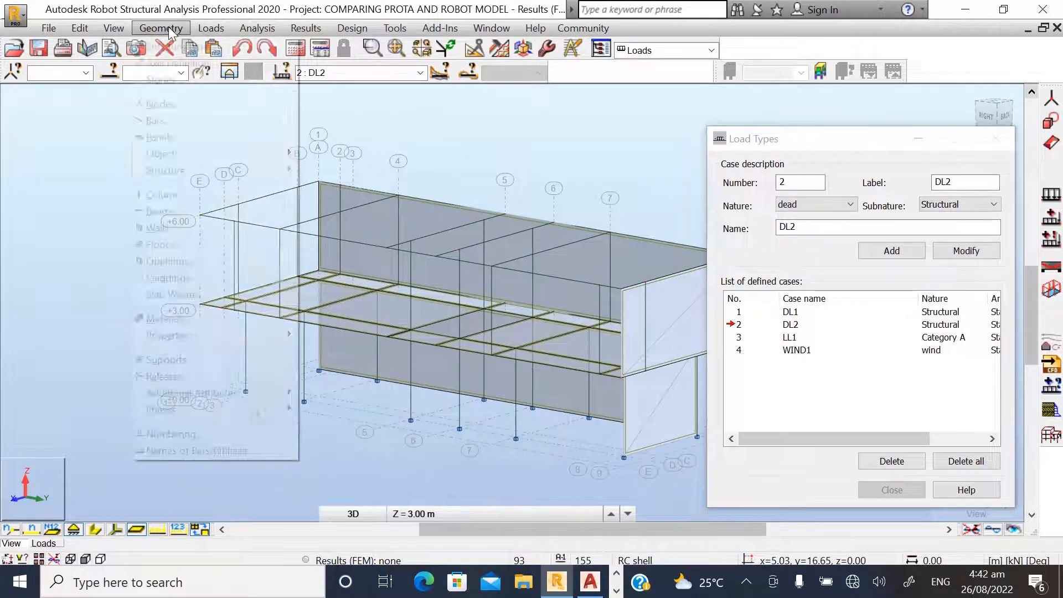
click(169, 277)
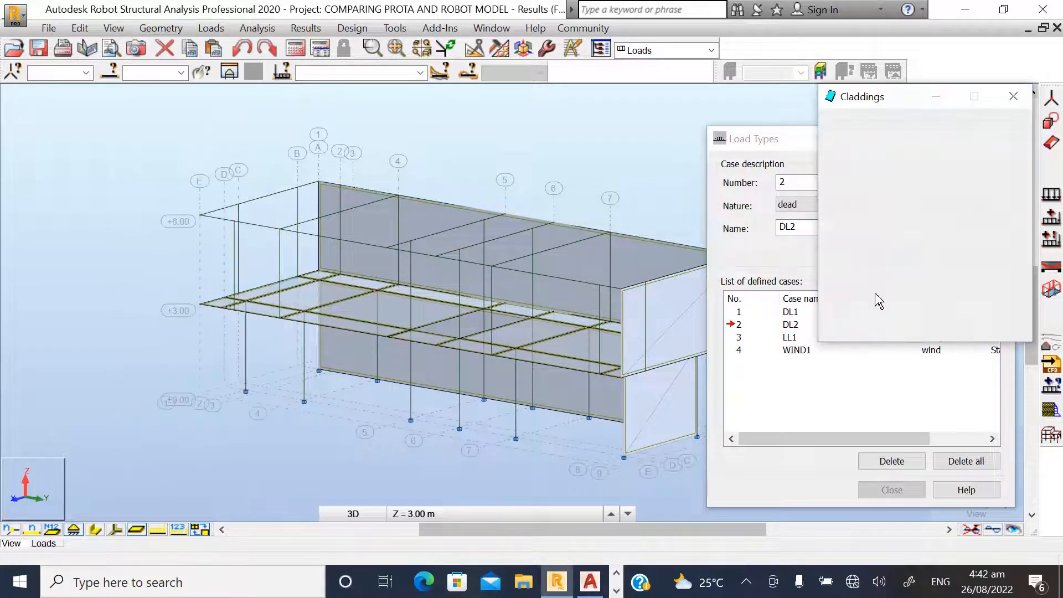
scroll(261, 301, up, 3)
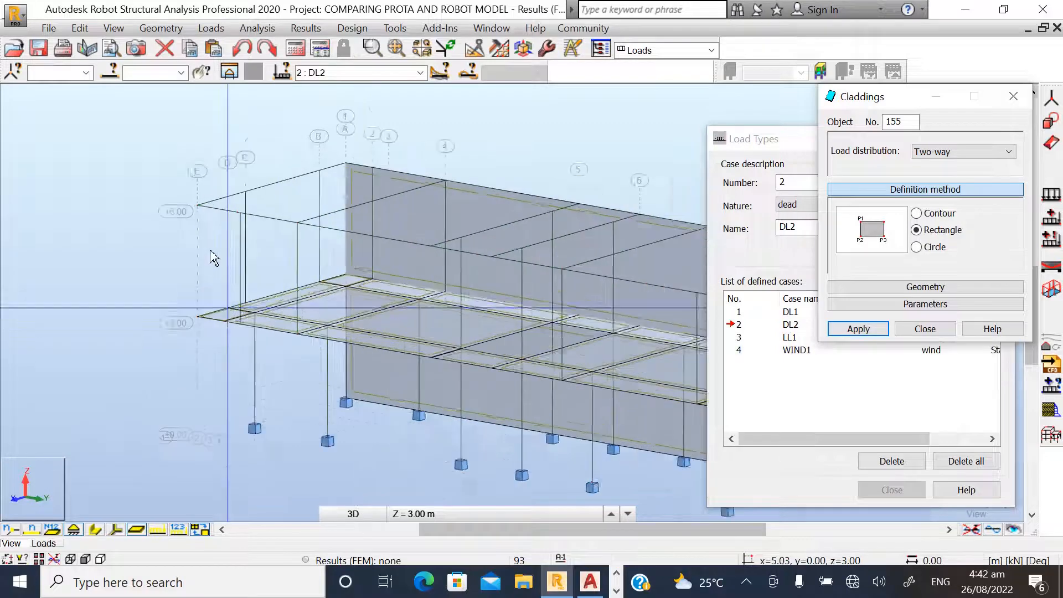
click(194, 195)
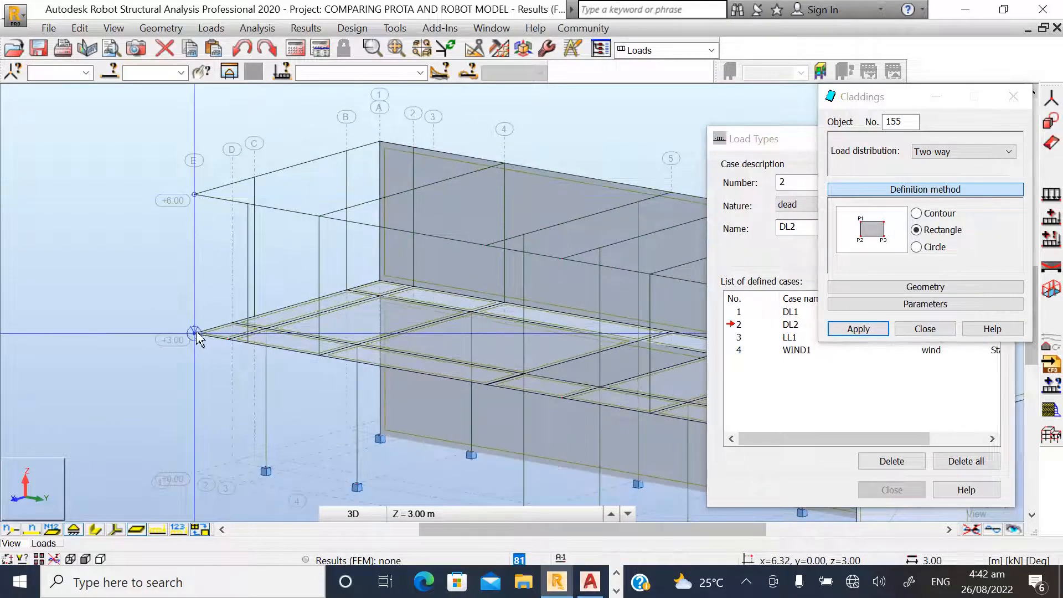
click(176, 343)
scroll(87, 320, down, 3)
scroll(536, 416, up, 5)
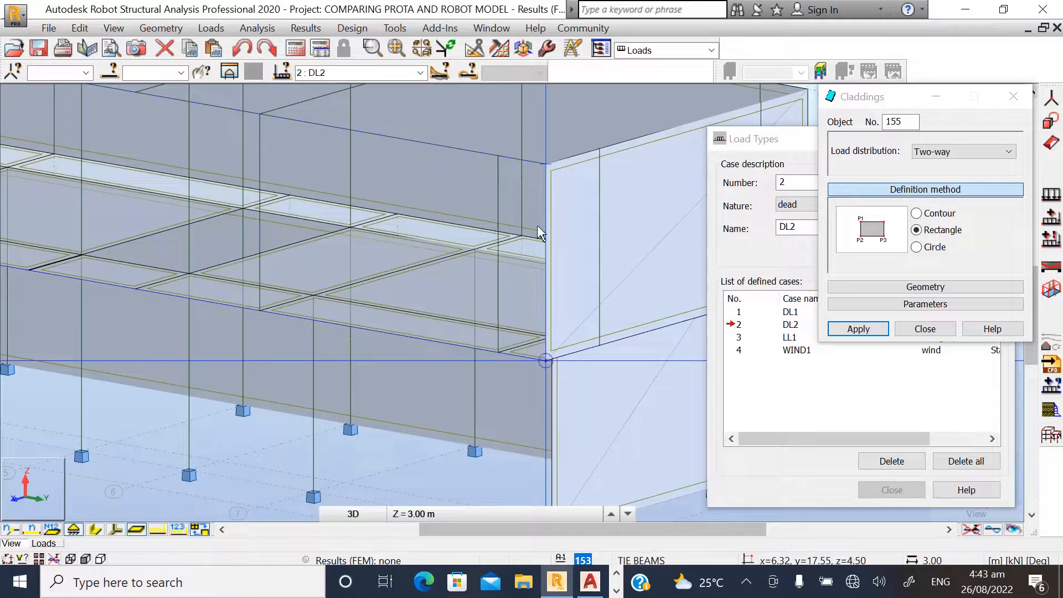
scroll(546, 357, up, 2)
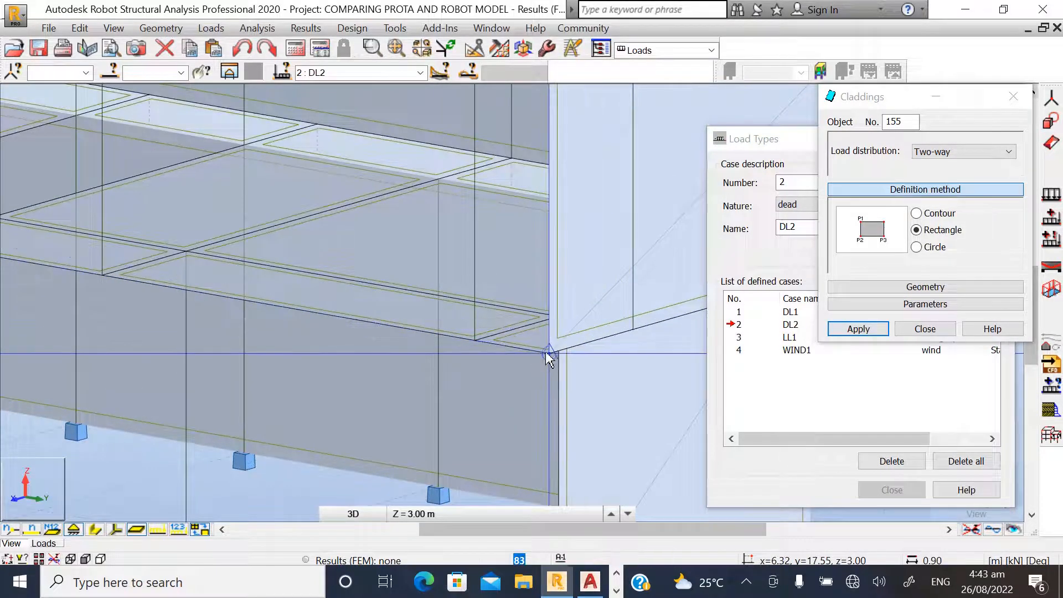
click(547, 354)
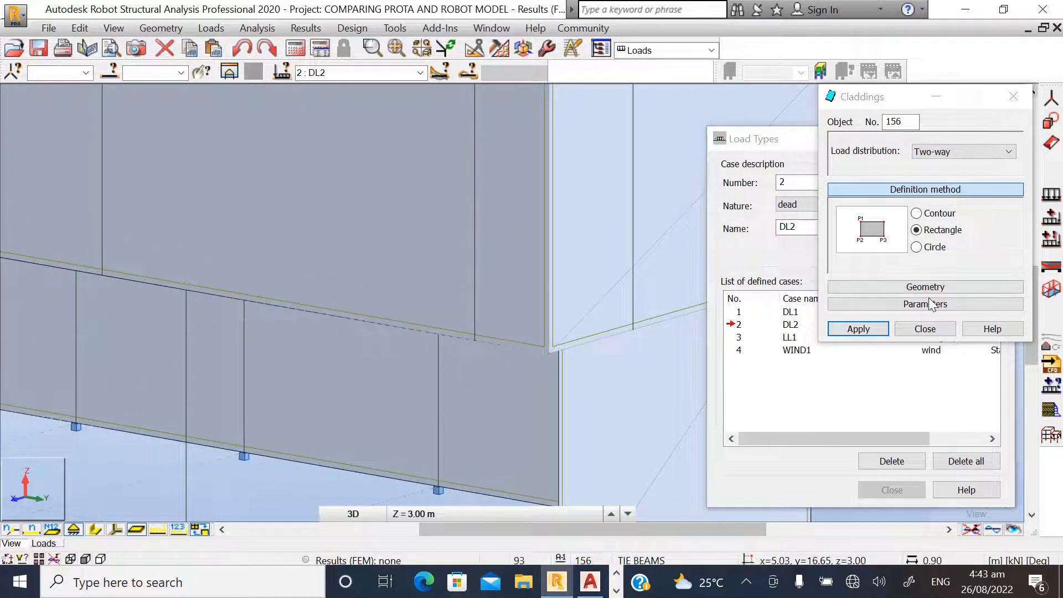
click(916, 331)
- Examine the building's ground and upper storey faces from several sides for faces still without cladding
click(984, 112)
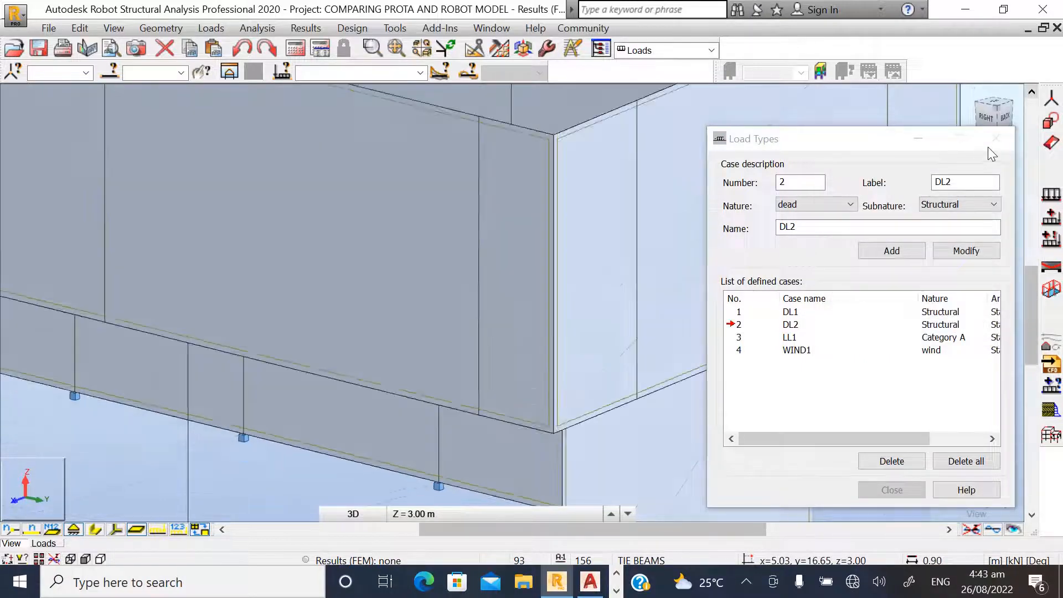
drag(977, 148, 1027, 137)
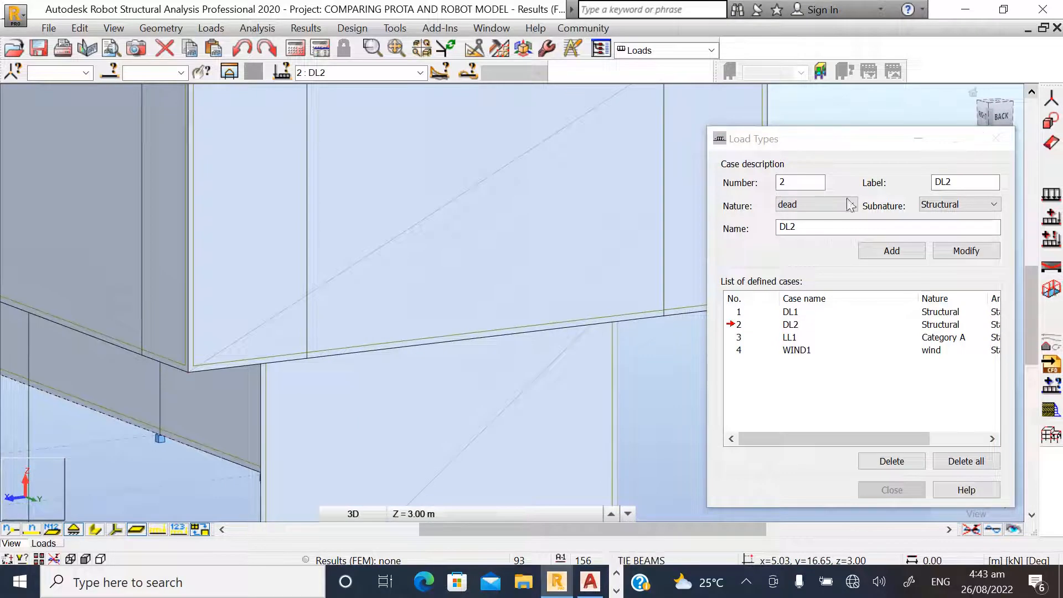
scroll(668, 254, down, 6)
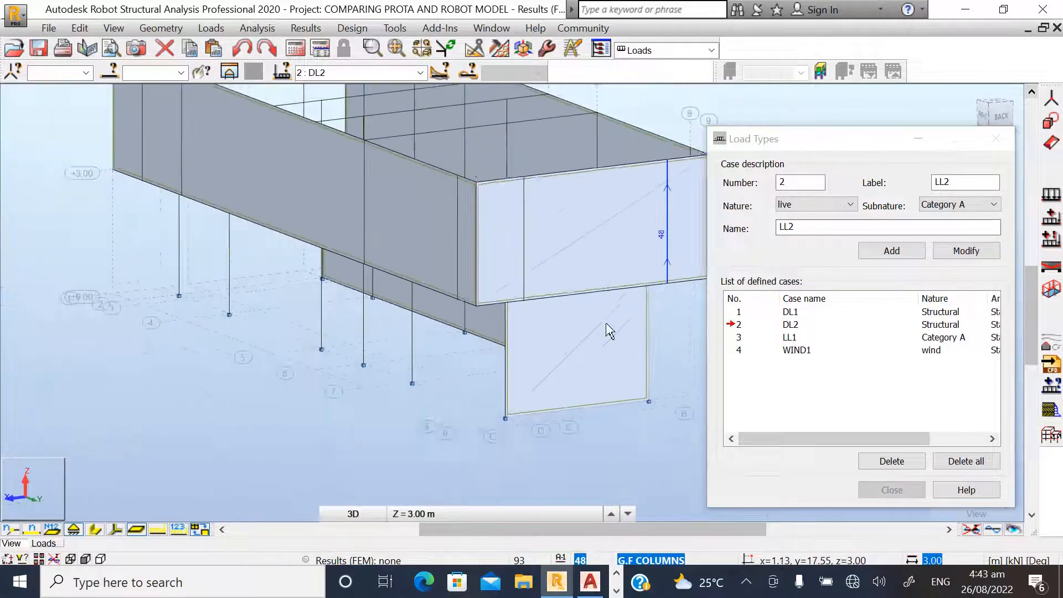
scroll(522, 262, up, 2)
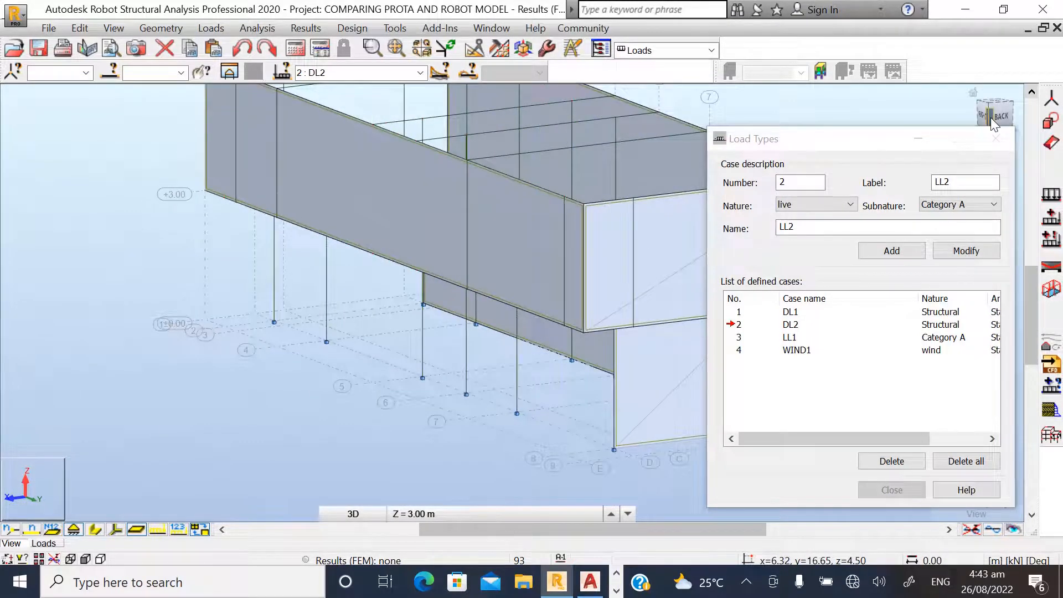
drag(991, 123, 965, 112)
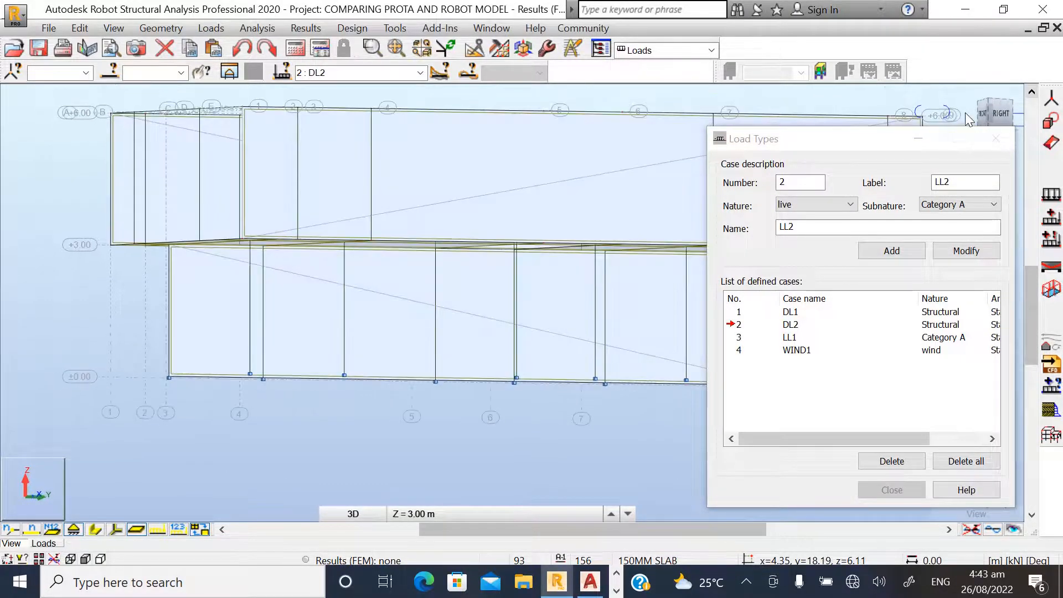
scroll(279, 201, down, 4)
scroll(559, 233, up, 4)
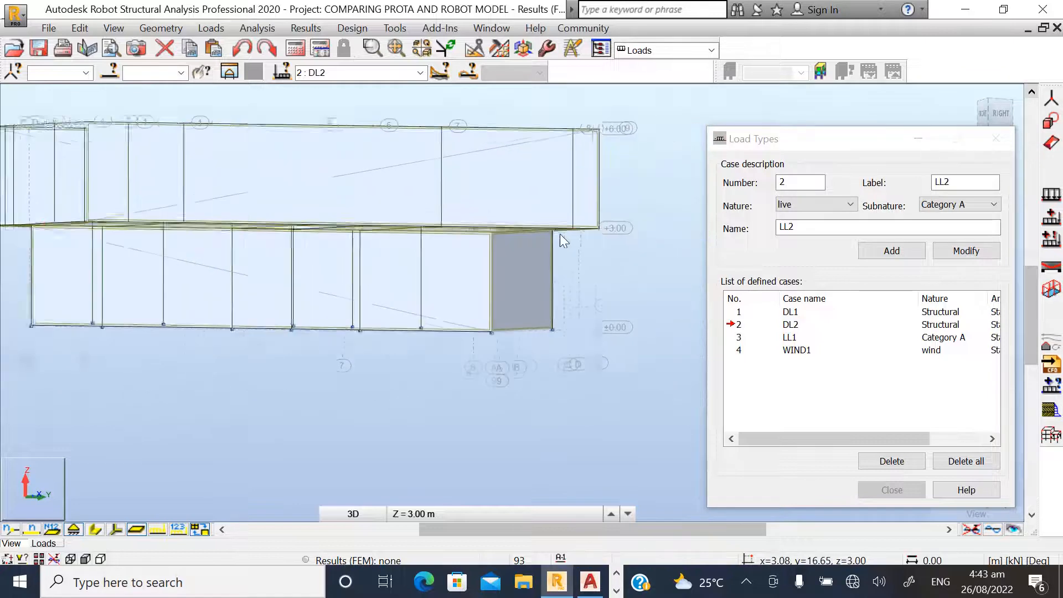
scroll(421, 199, up, 2)
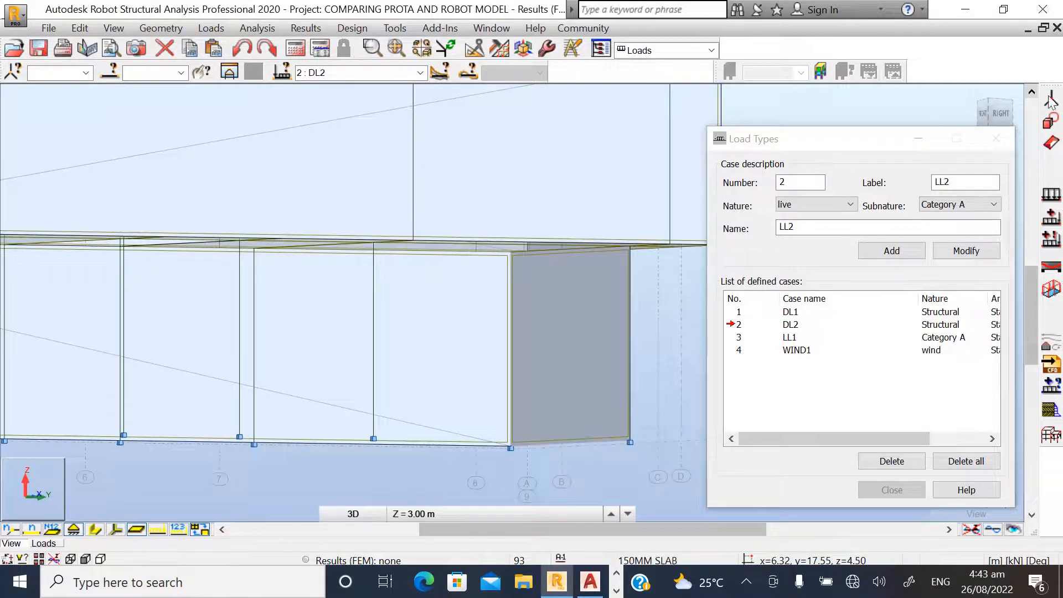
drag(1005, 118, 1006, 109)
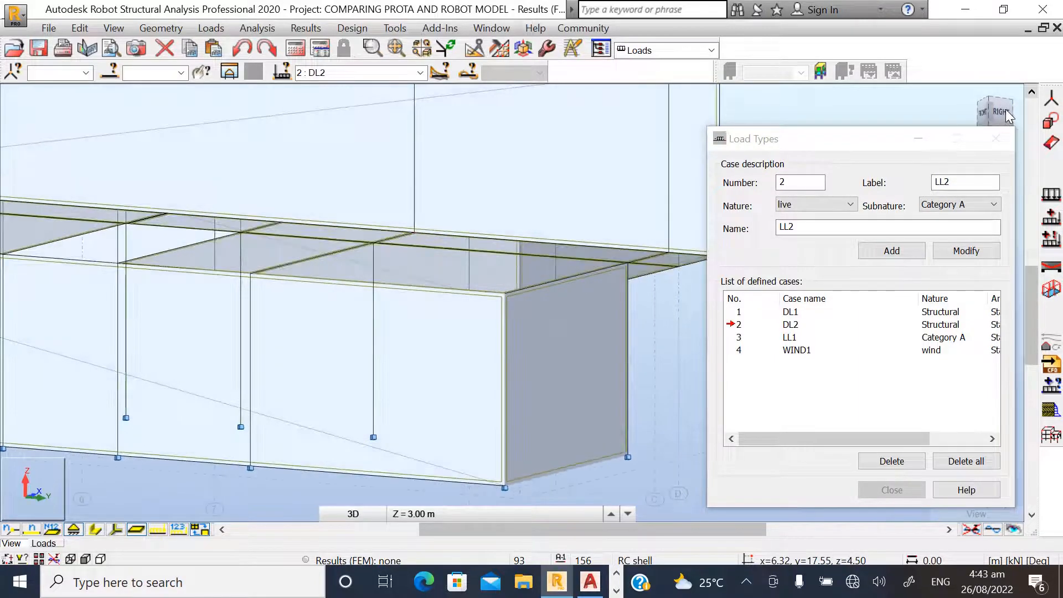
scroll(680, 346, down, 4)
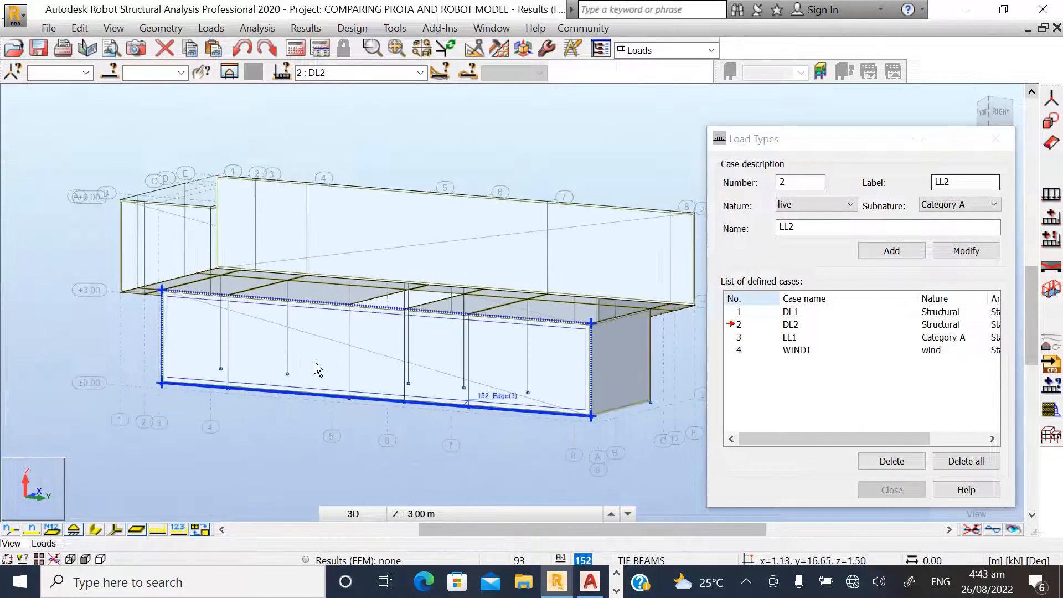
scroll(222, 300, up, 2)
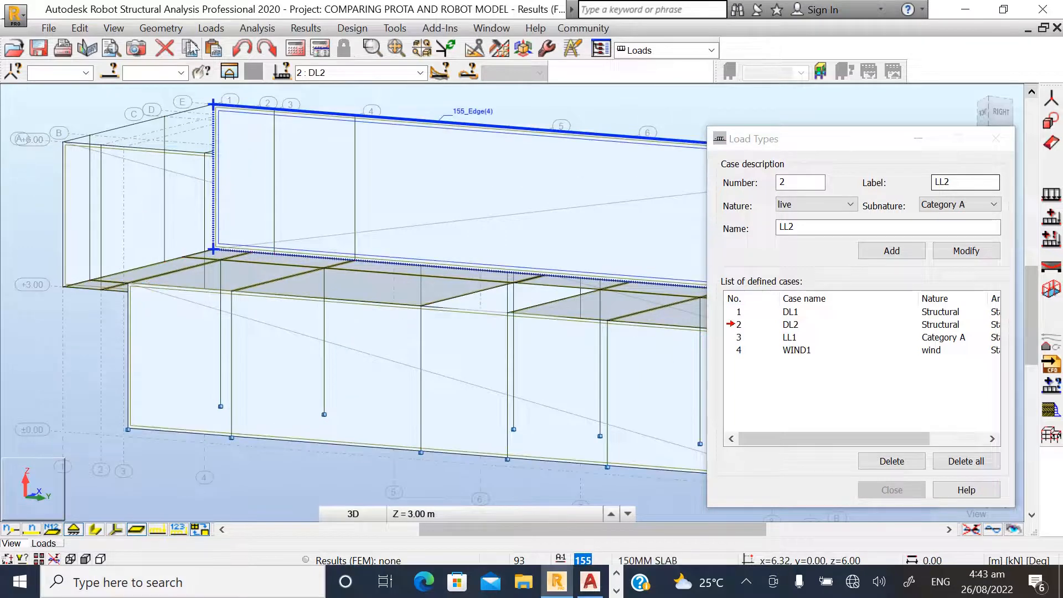
- Create a rectangular two-way cladding on the ground-floor grid D long side between levels ±0.00 and +3.00, spanning grids 2 to 8
click(154, 29)
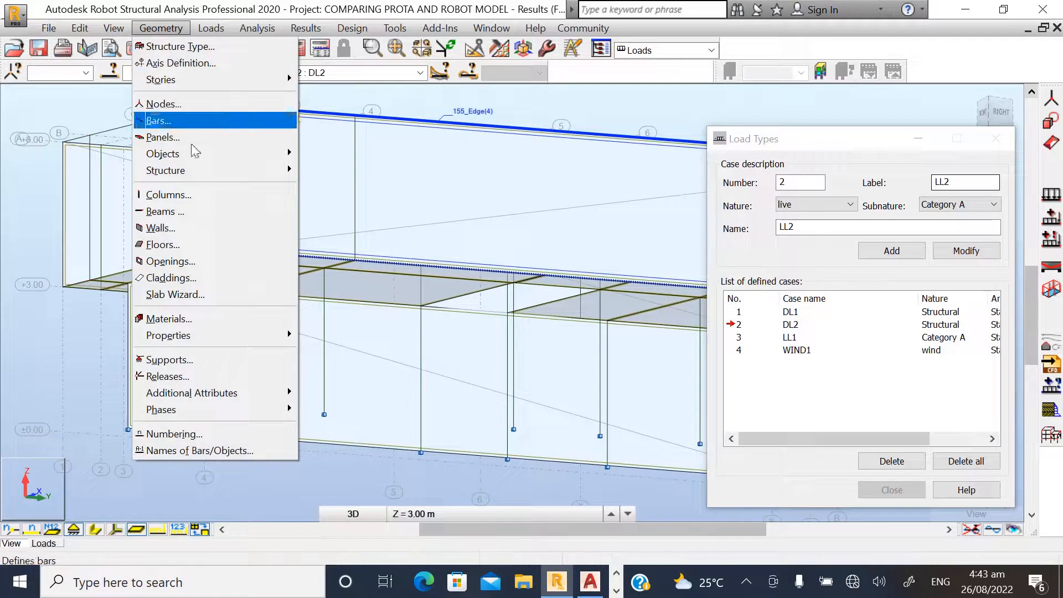
click(168, 278)
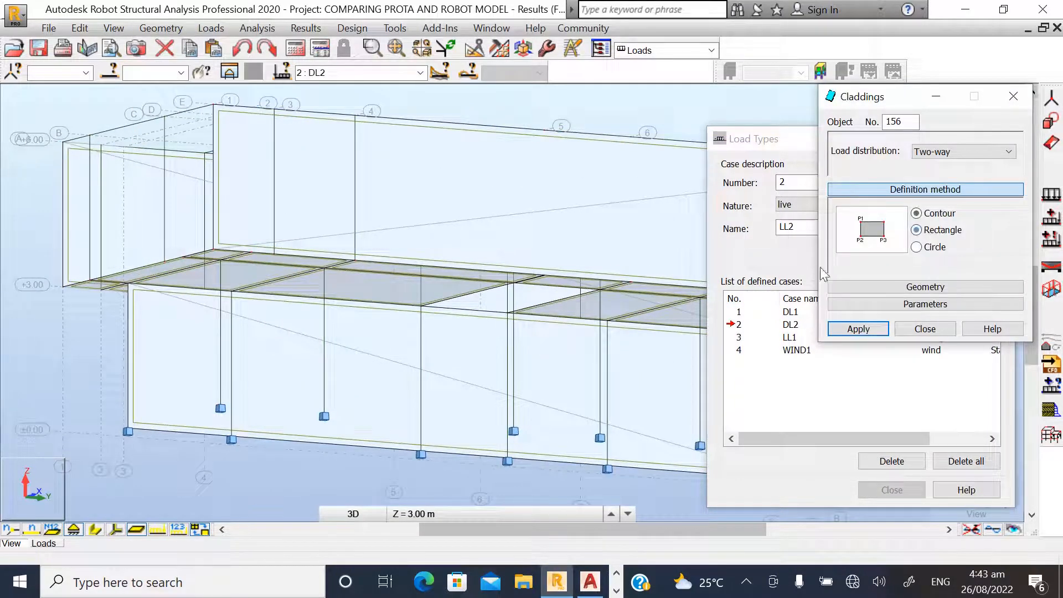
scroll(227, 247, up, 5)
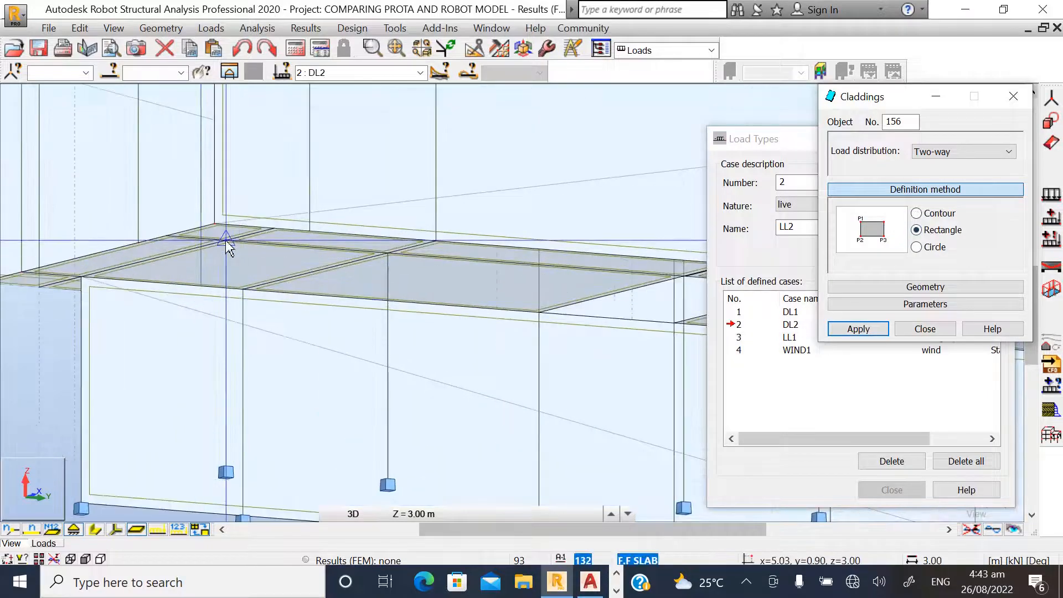
click(226, 241)
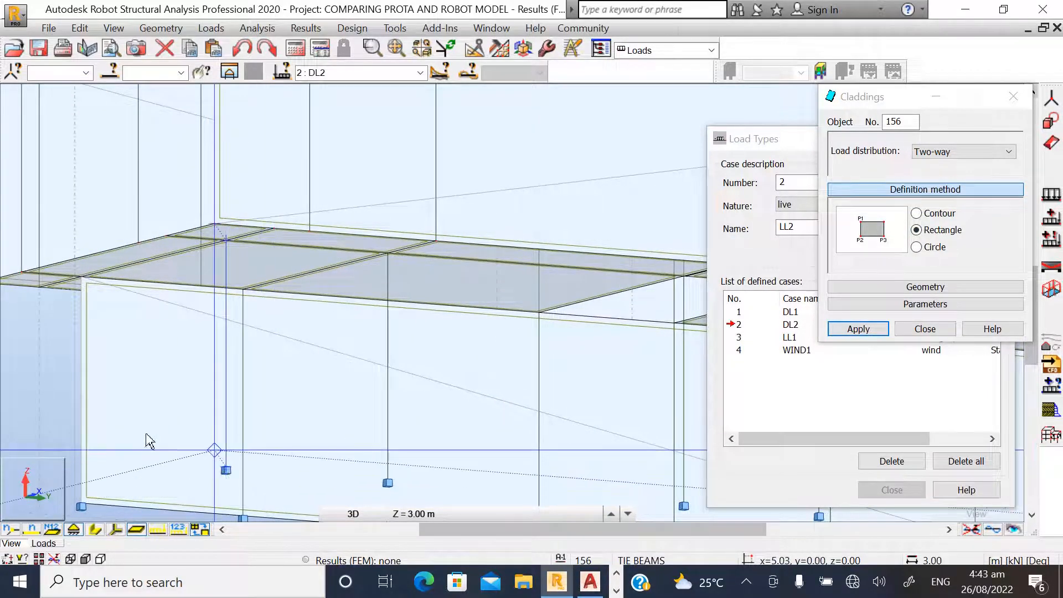
scroll(122, 447, down, 5)
click(509, 513)
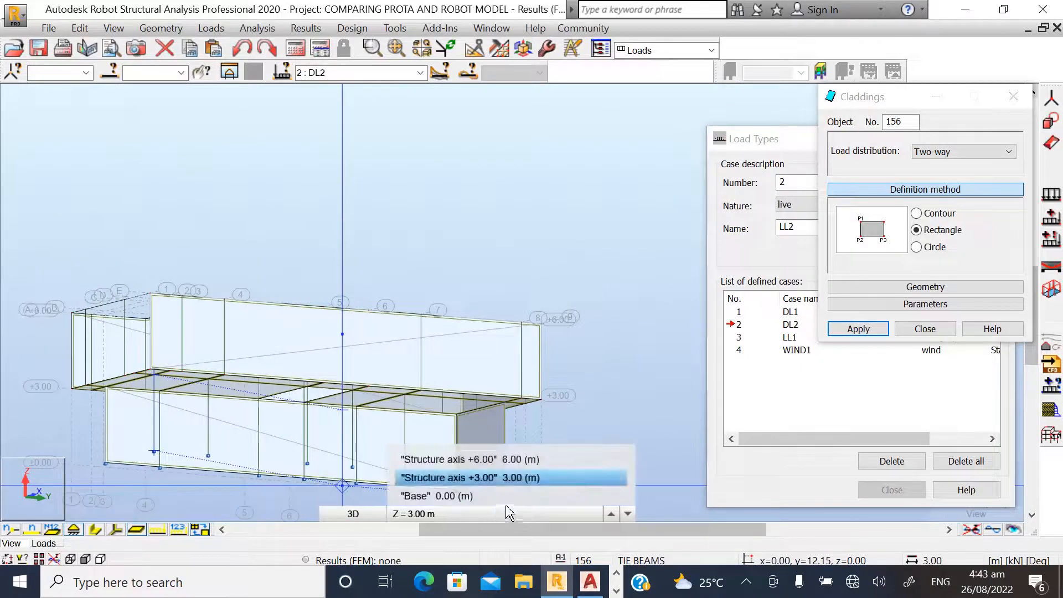
scroll(499, 410, up, 5)
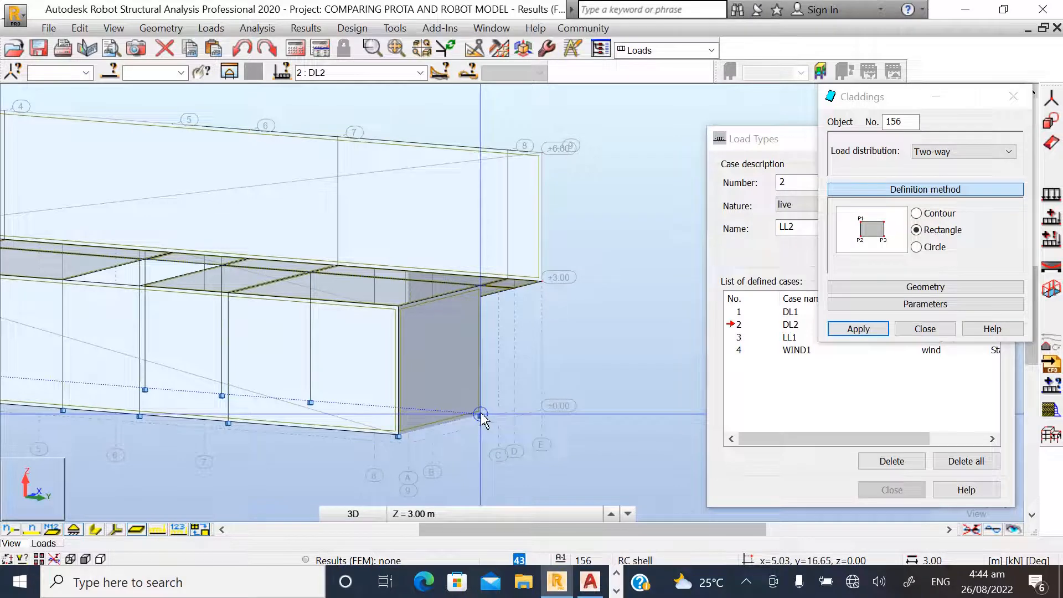
click(481, 414)
scroll(698, 304, down, 1)
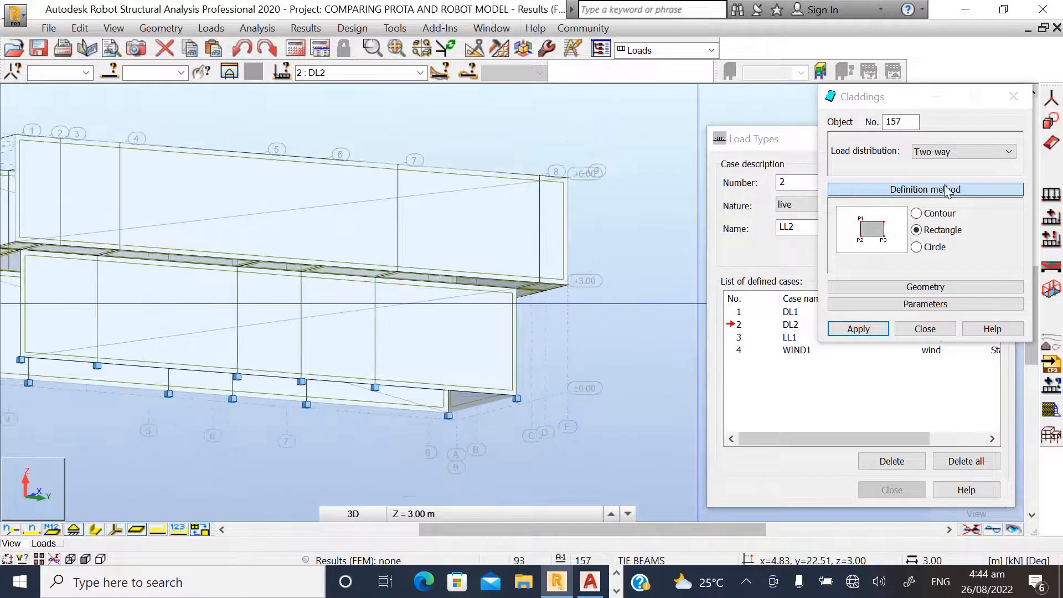
click(919, 328)
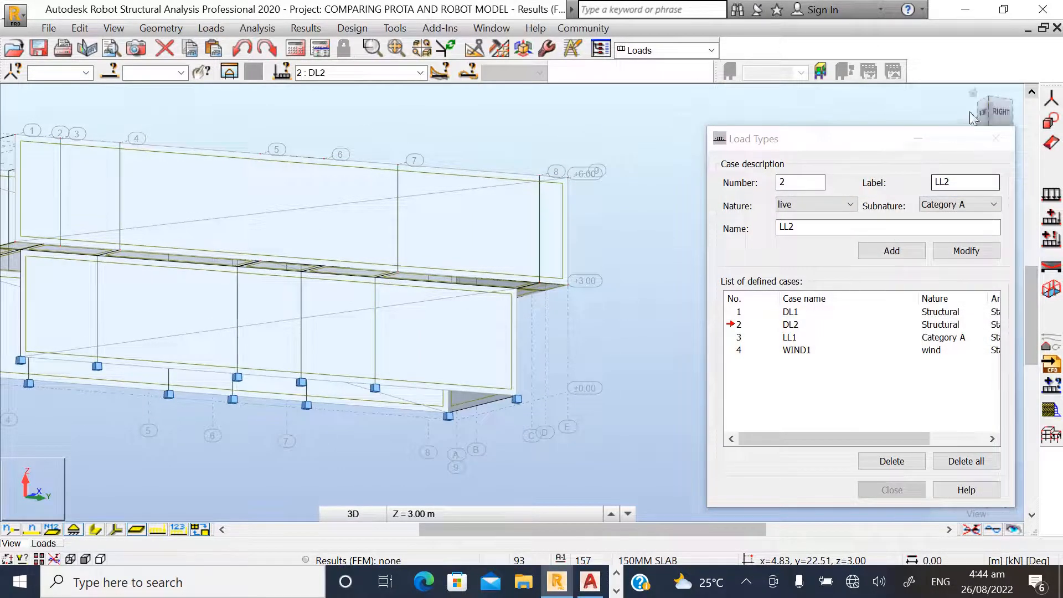
- Create a rectangular two-way cladding on the ground-floor grid 2 short side between levels ±0.00 and +3.00, spanning the grid B to D columns
mouse_move(999, 117)
mouse_down()
mouse_move(1029, 134)
mouse_move(981, 128)
mouse_move(1017, 125)
mouse_up()
click(991, 111)
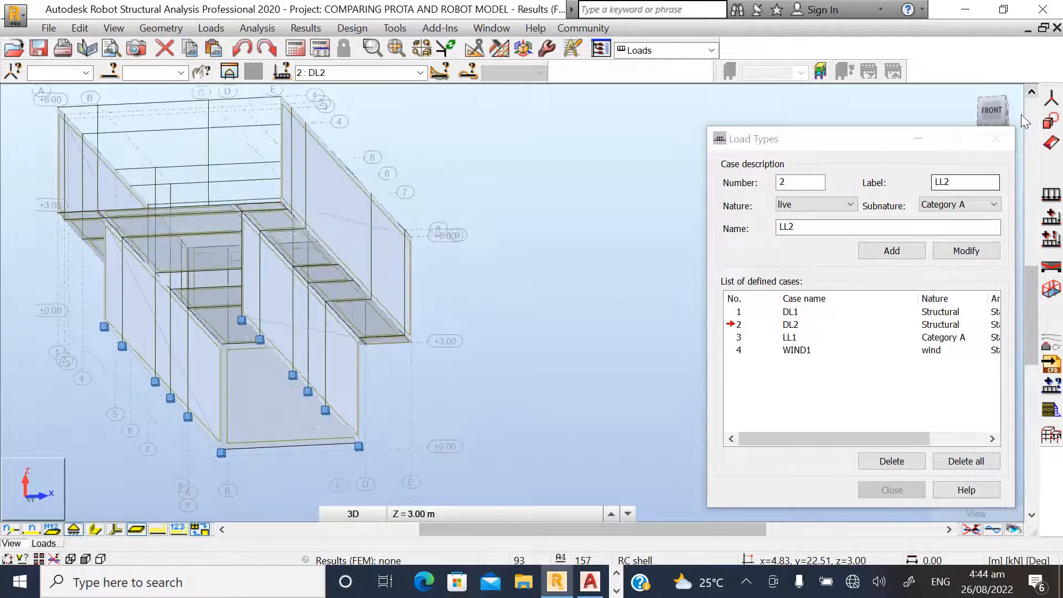
drag(981, 118, 1000, 127)
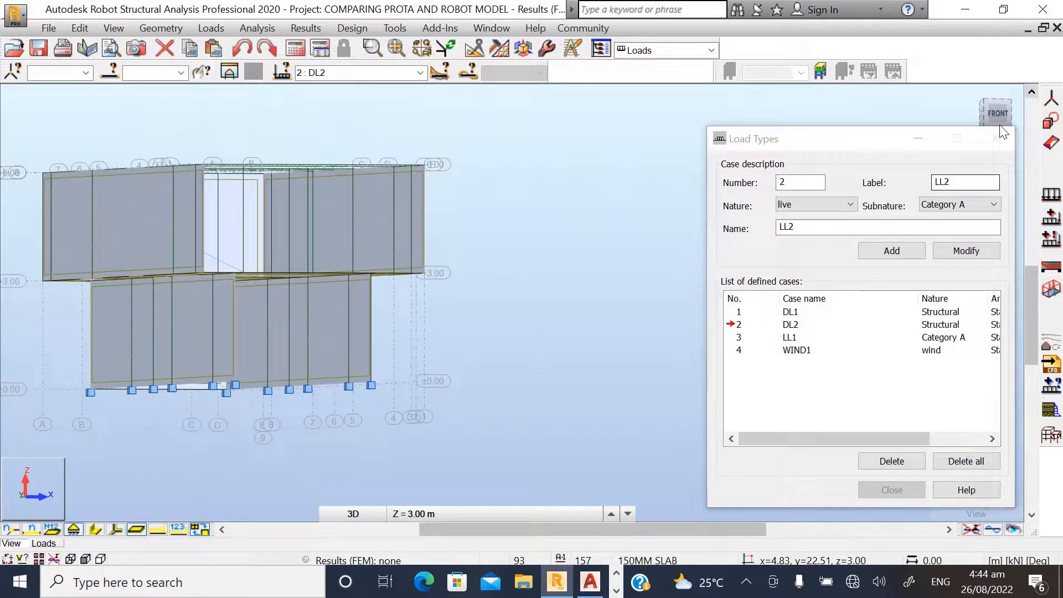
scroll(247, 318, up, 4)
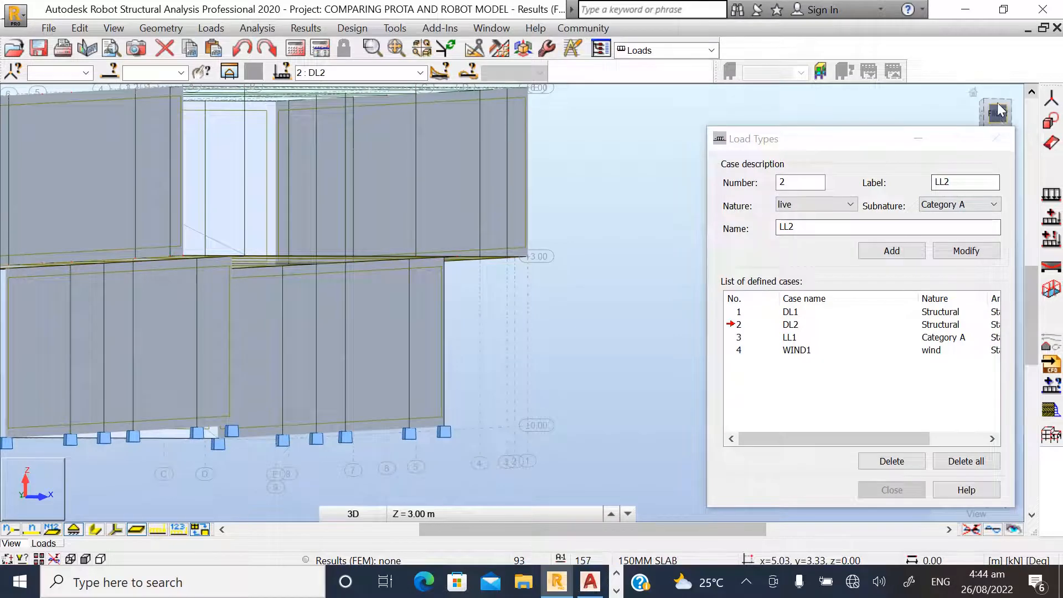
drag(998, 121, 1005, 88)
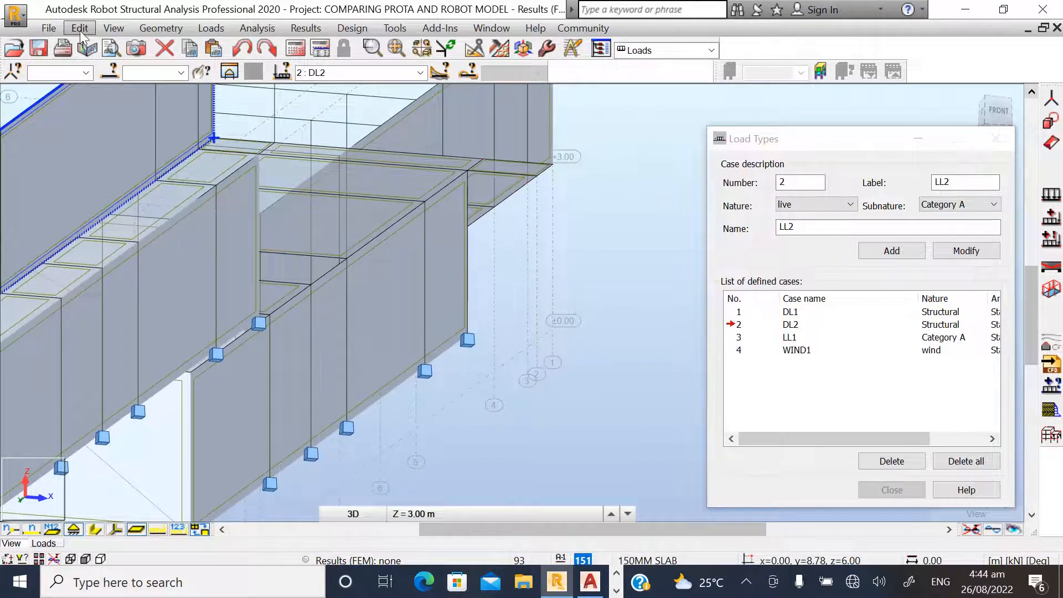
click(161, 28)
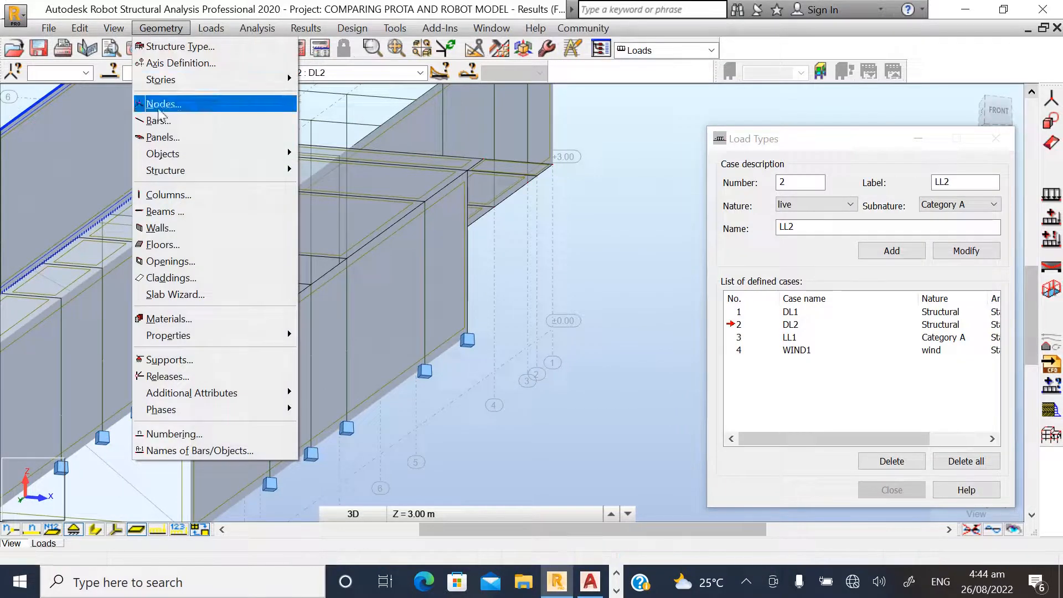
click(171, 278)
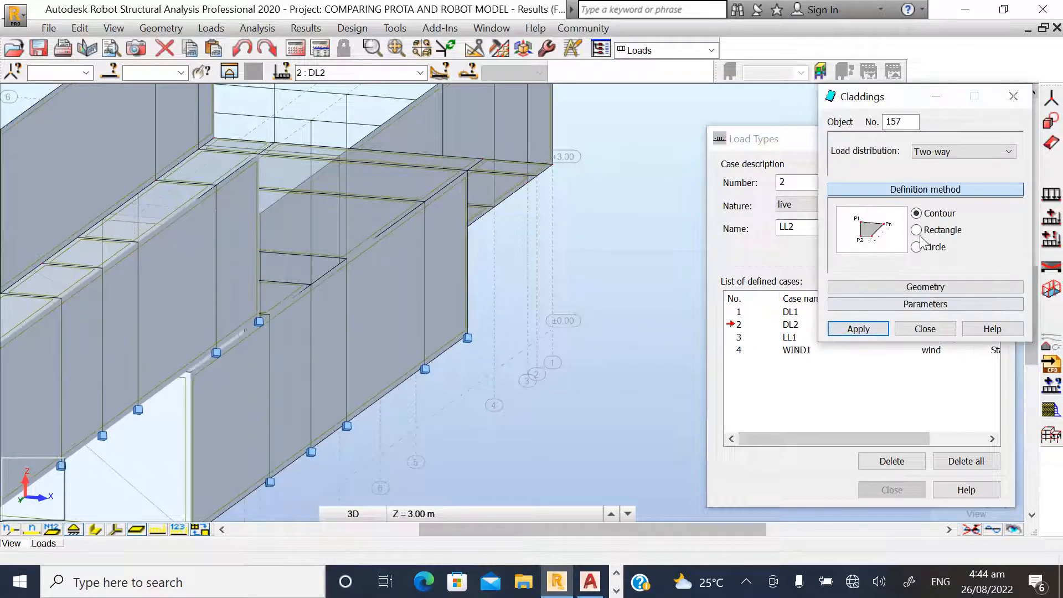
click(920, 230)
scroll(271, 177, up, 4)
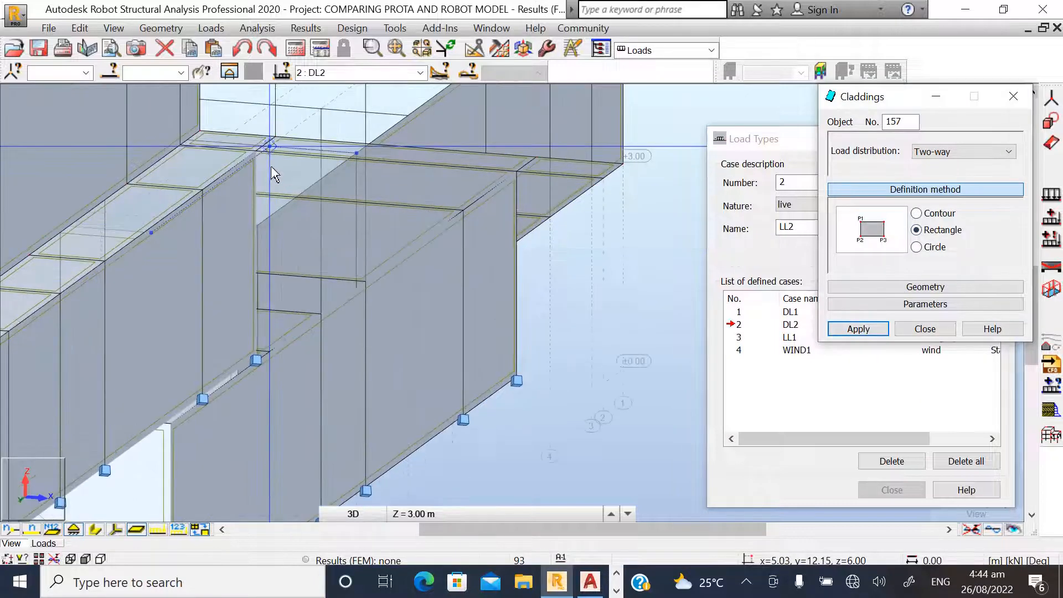
click(255, 147)
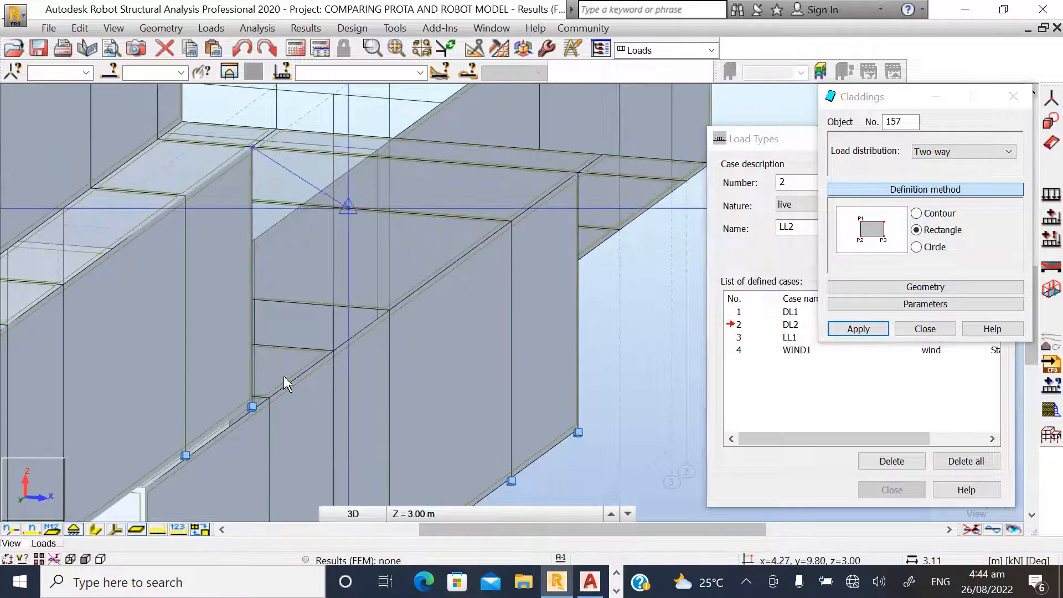
click(254, 406)
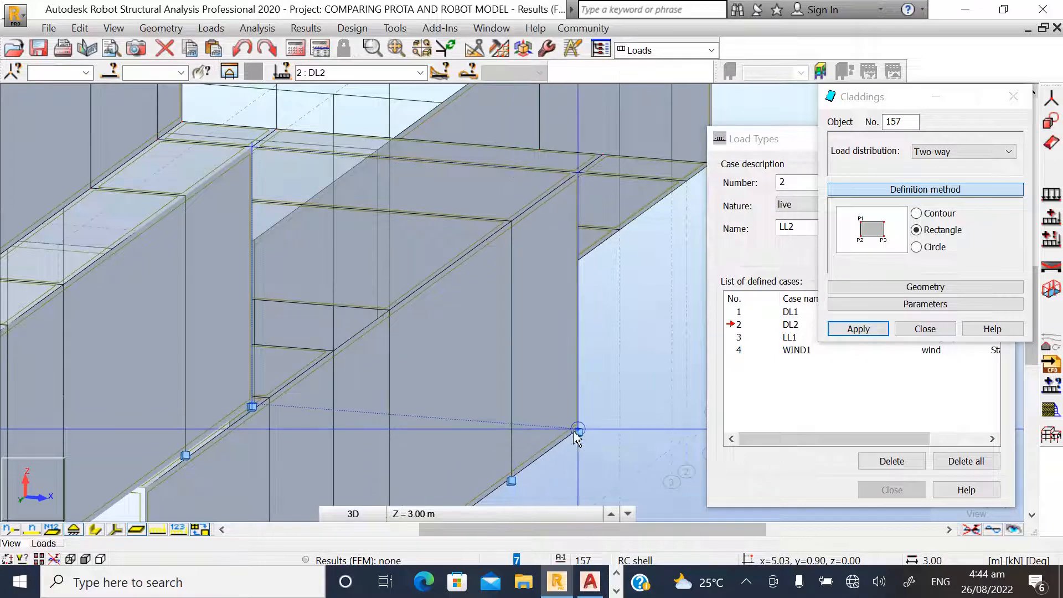
click(576, 429)
scroll(413, 460, down, 3)
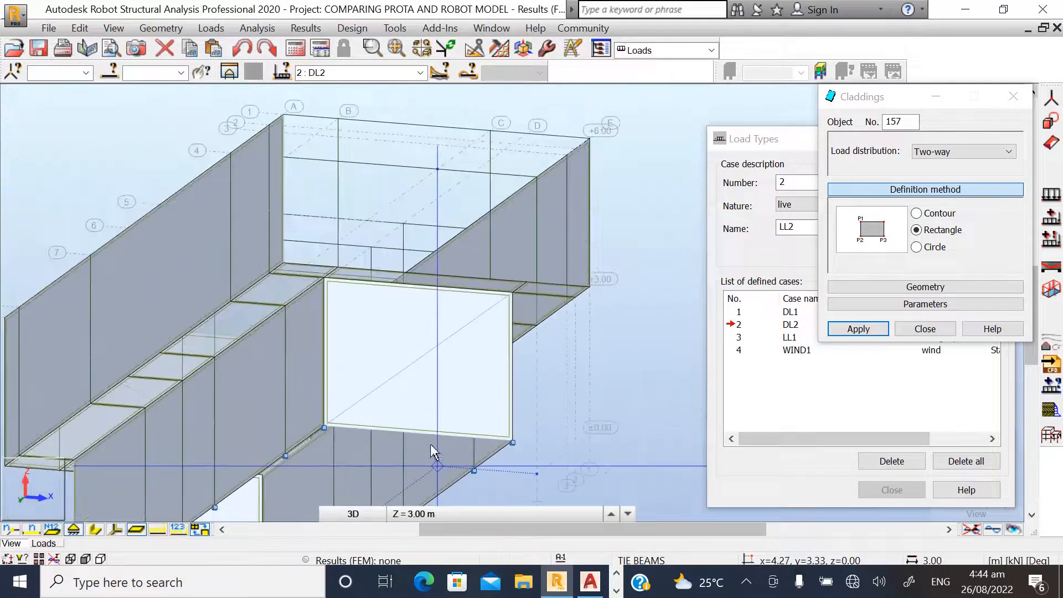
- Create a rectangular two-way cladding on the grid 1 short side between levels +3.00 and +6.00, spanning grids A to E, and finish defining claddings
scroll(344, 169, up, 2)
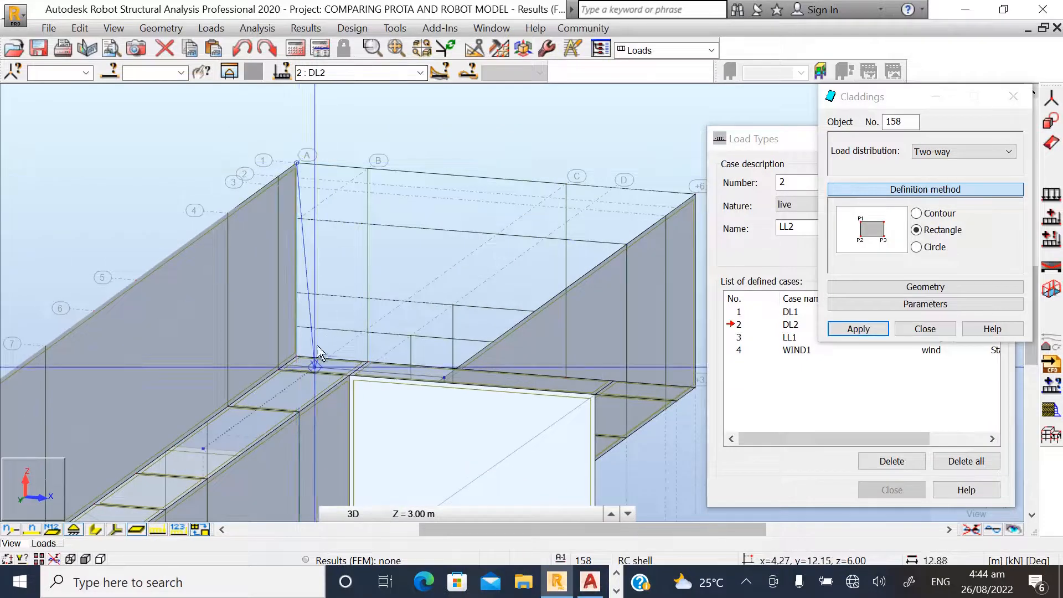
scroll(298, 359, down, 2)
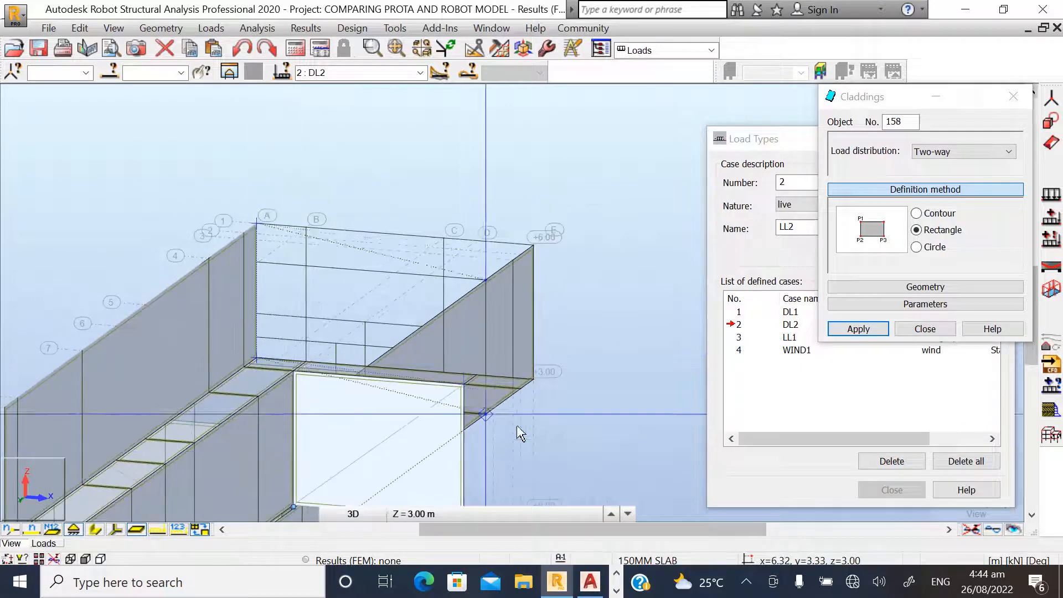
click(532, 382)
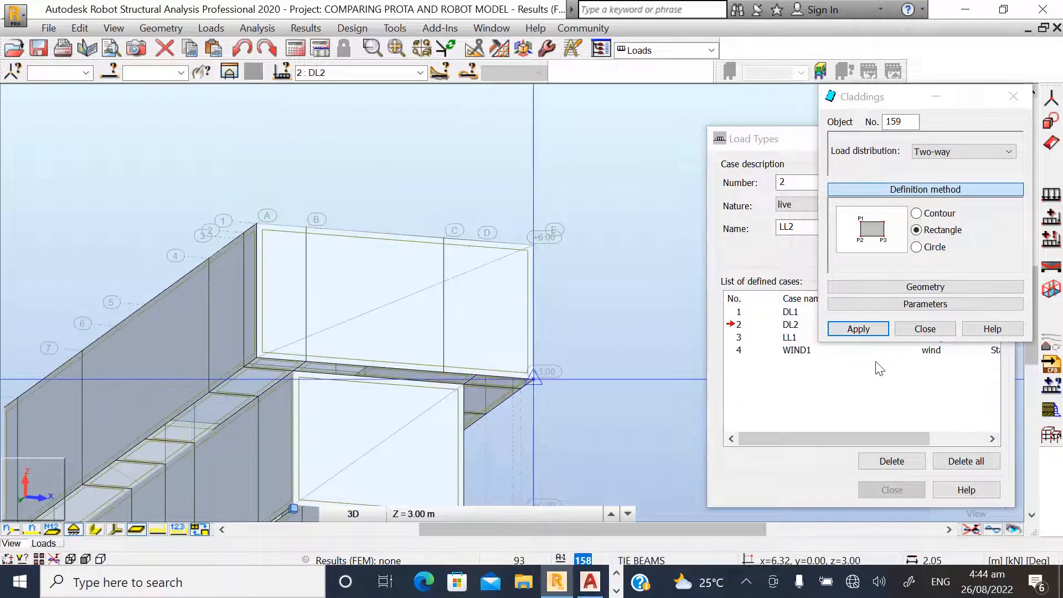
click(919, 330)
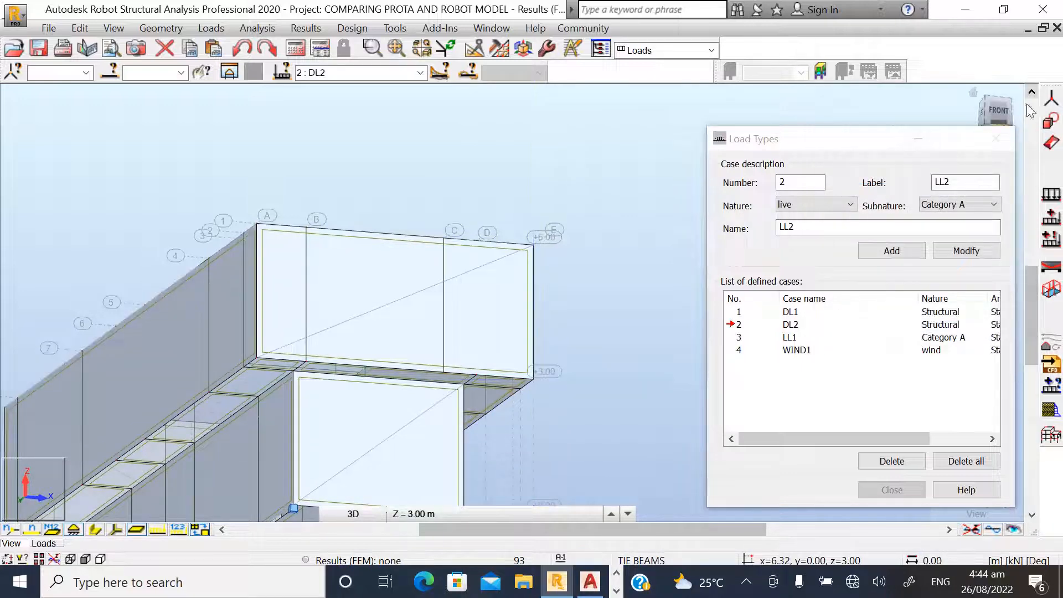
- Display the section shapes of the beams and columns and examine the clad building from several sides
drag(999, 108, 985, 85)
scroll(470, 209, down, 5)
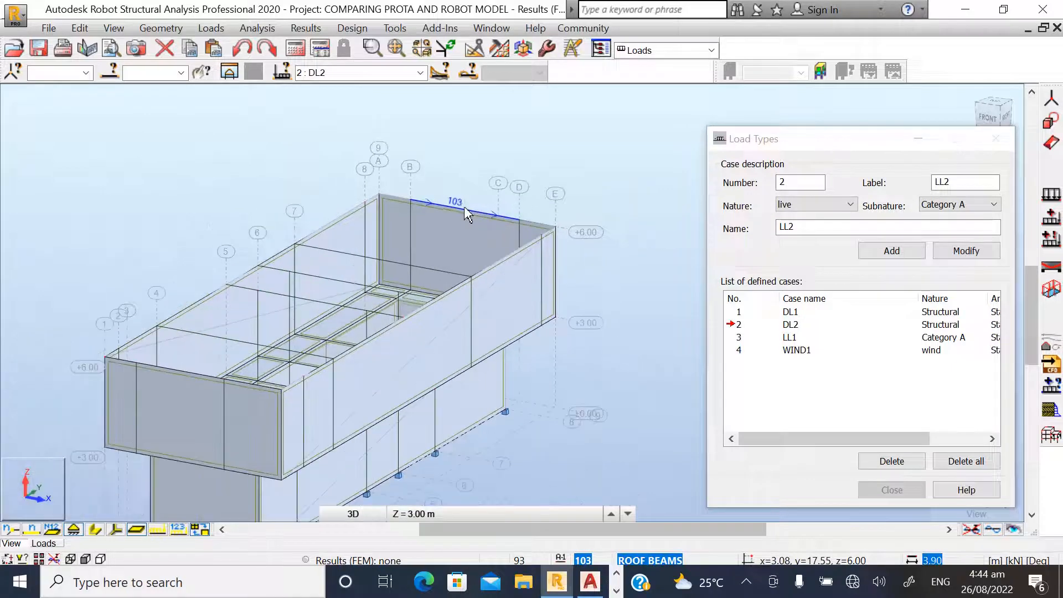
click(1003, 113)
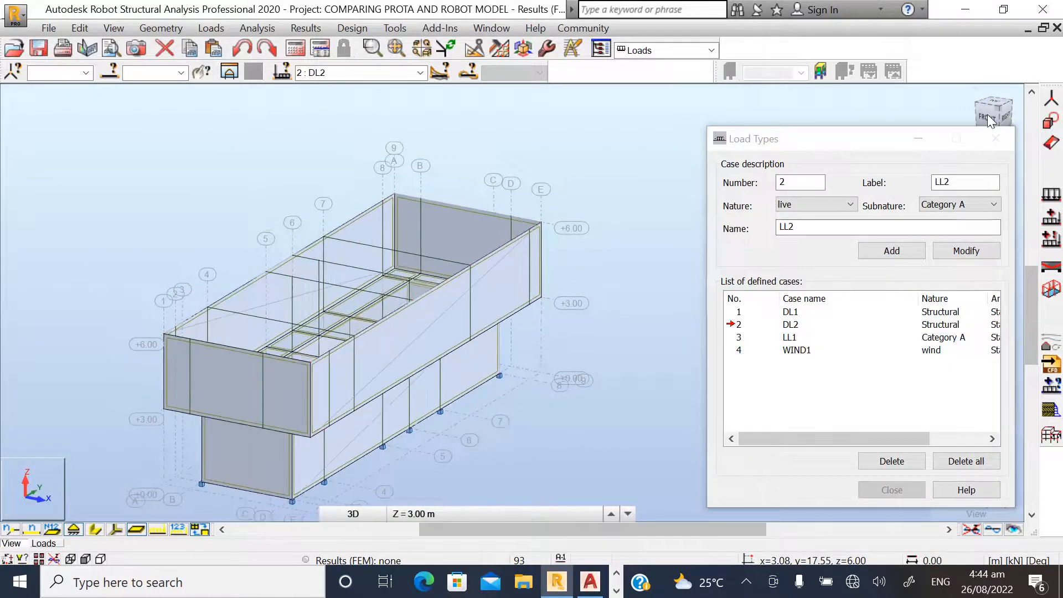
scroll(516, 264, down, 3)
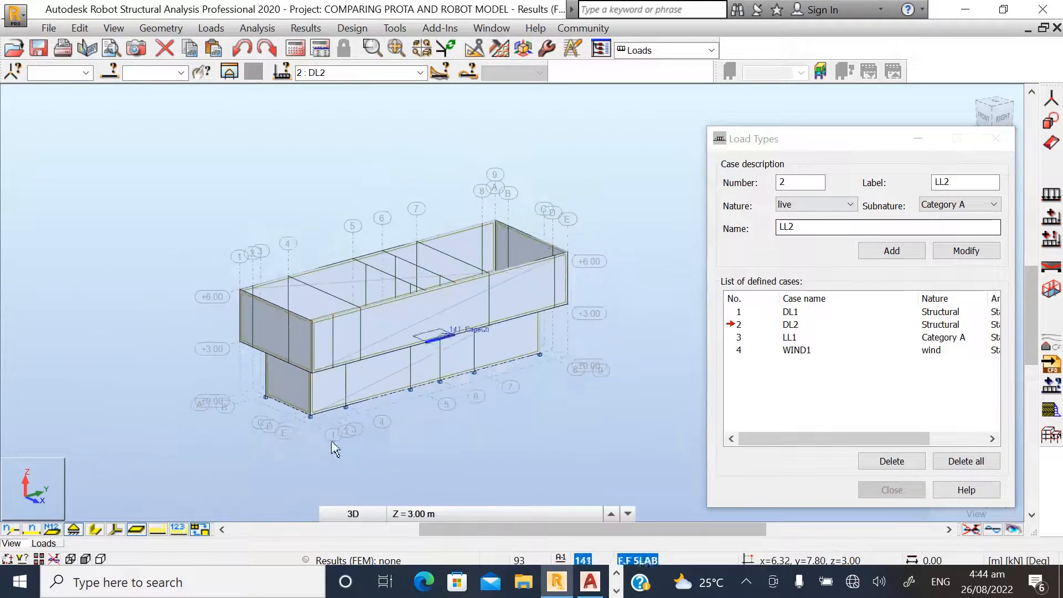
click(100, 530)
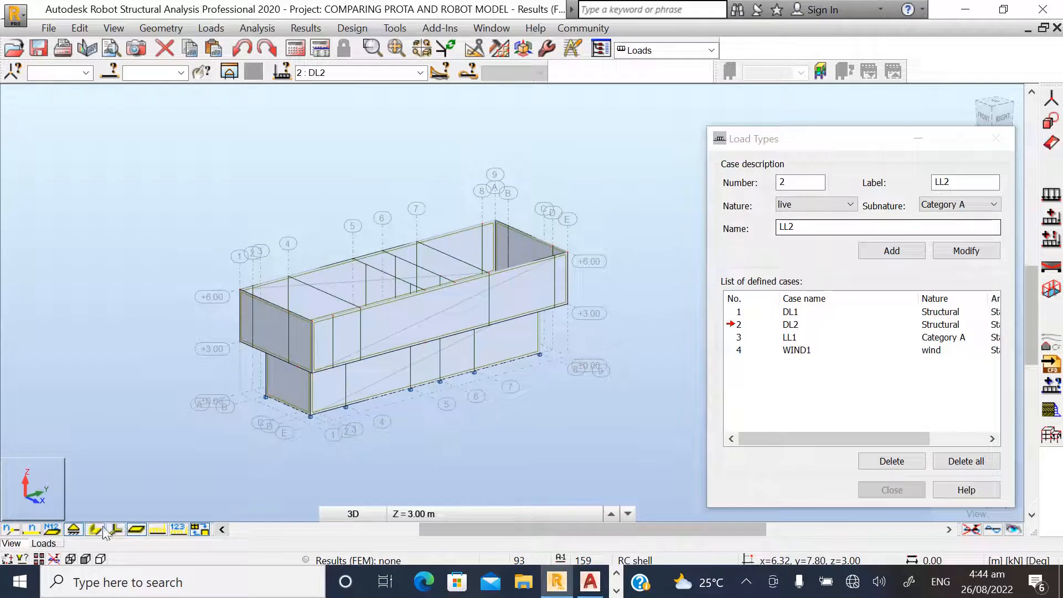
scroll(498, 379, up, 4)
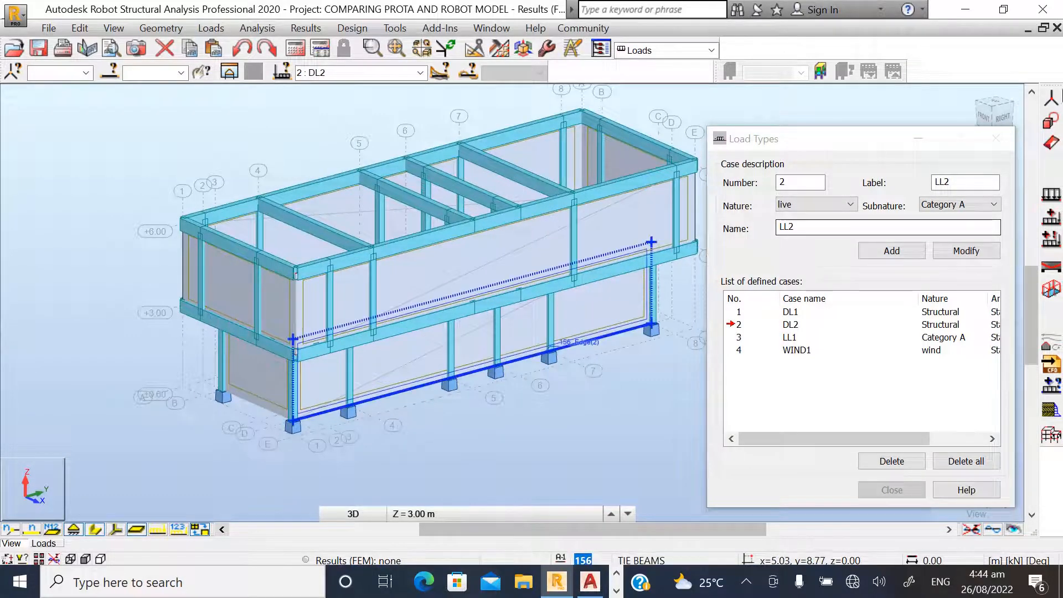
click(983, 114)
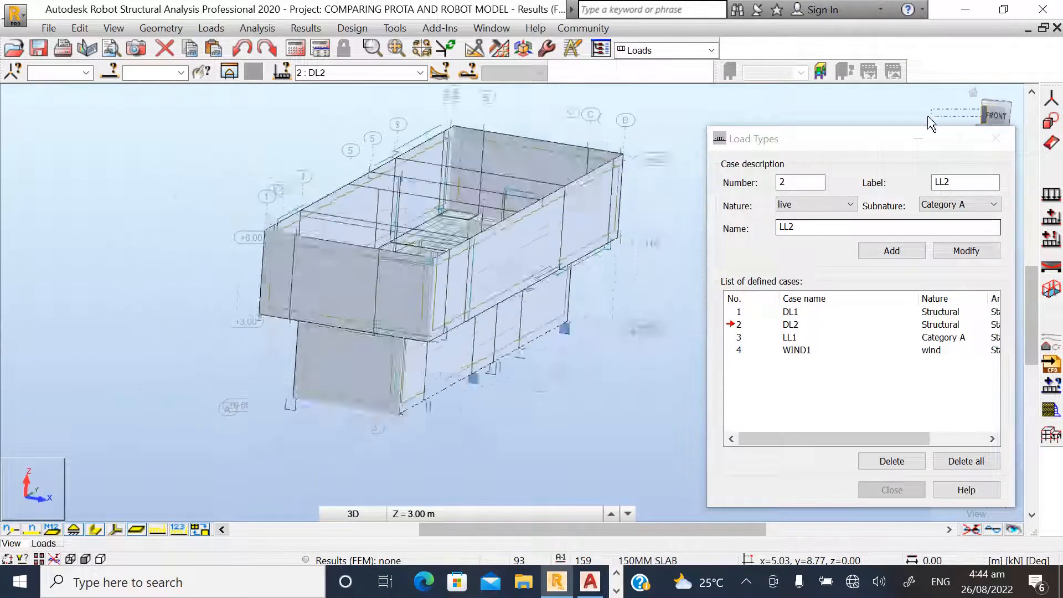
drag(1000, 109, 970, 143)
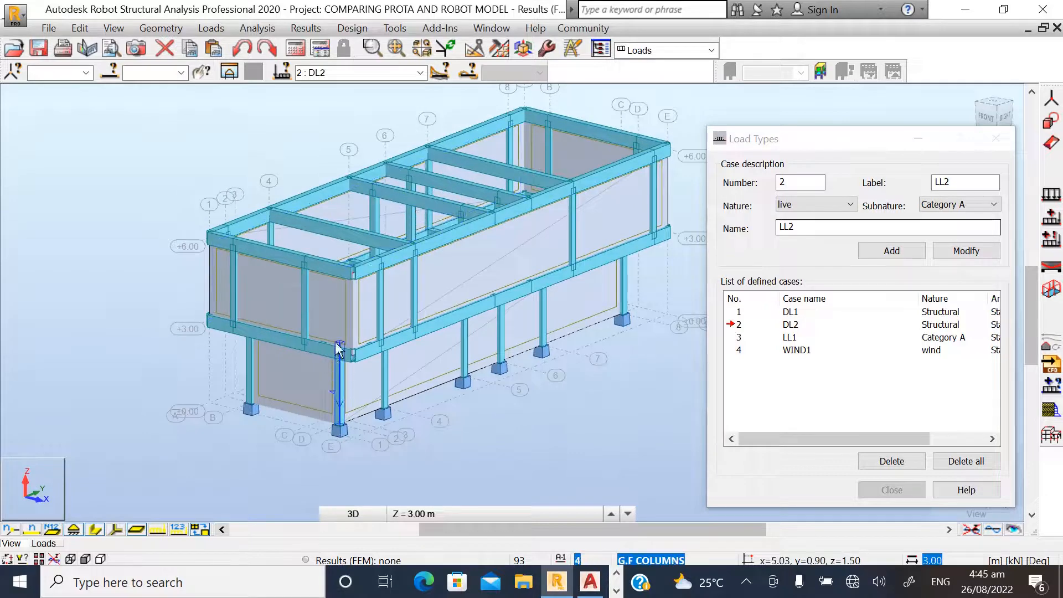
scroll(514, 119, up, 1)
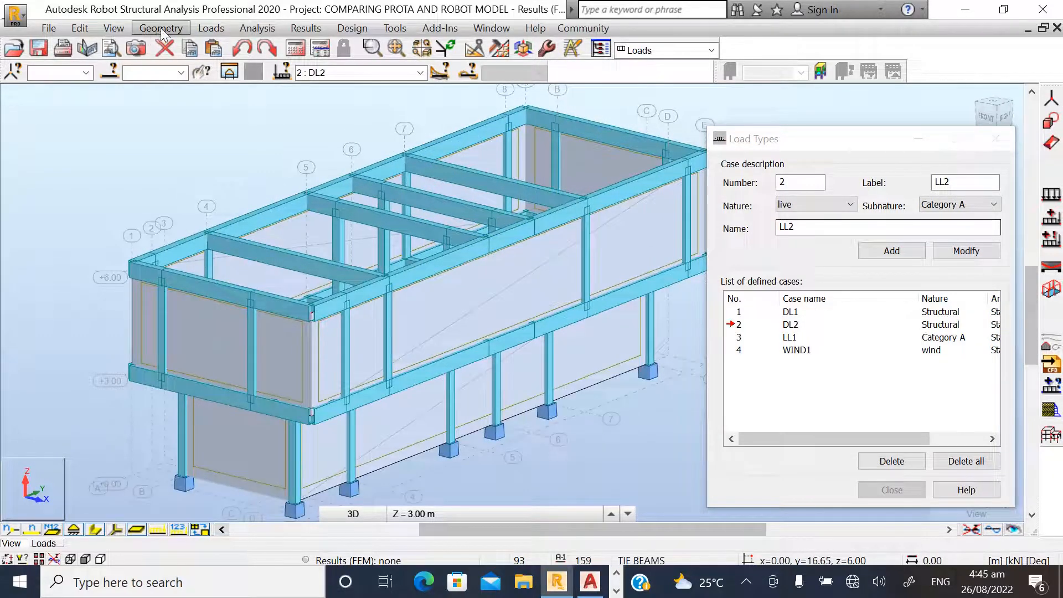
- Open the wind load generation settings and clear the list of elements exposed to wind
click(213, 29)
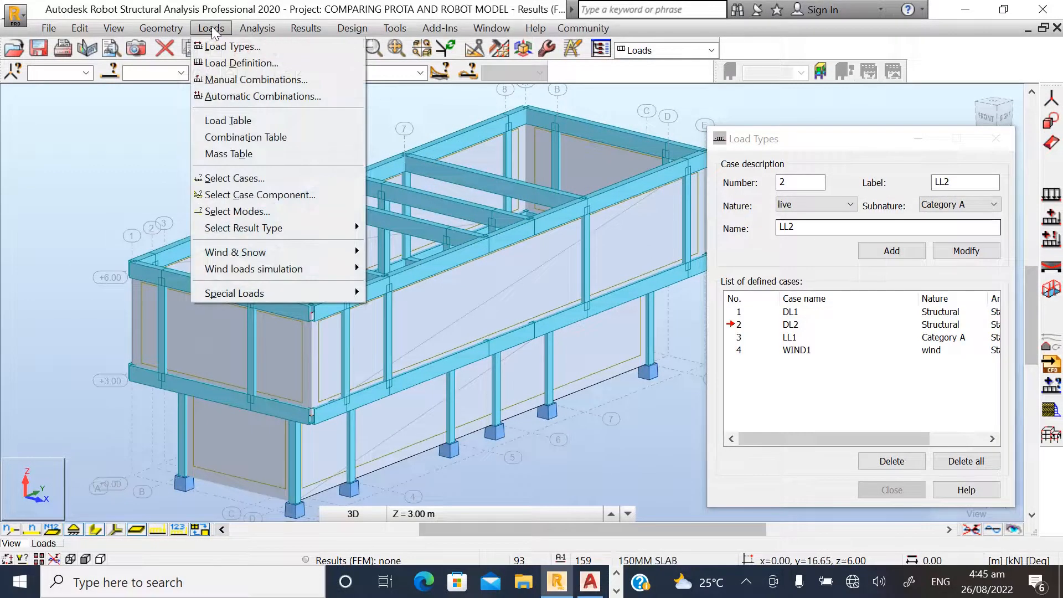
mouse_move(287, 270)
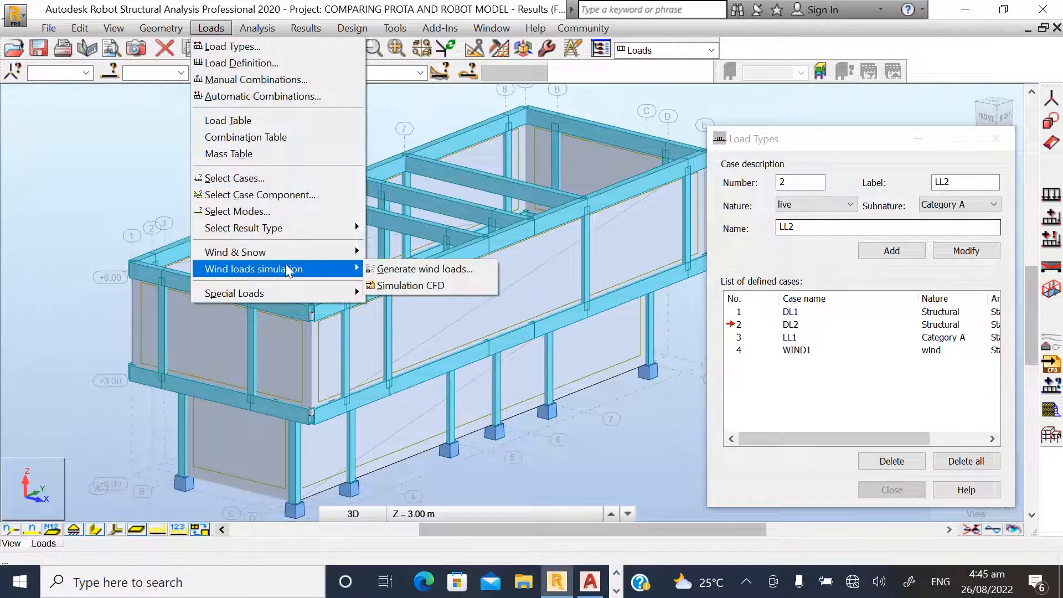
click(408, 271)
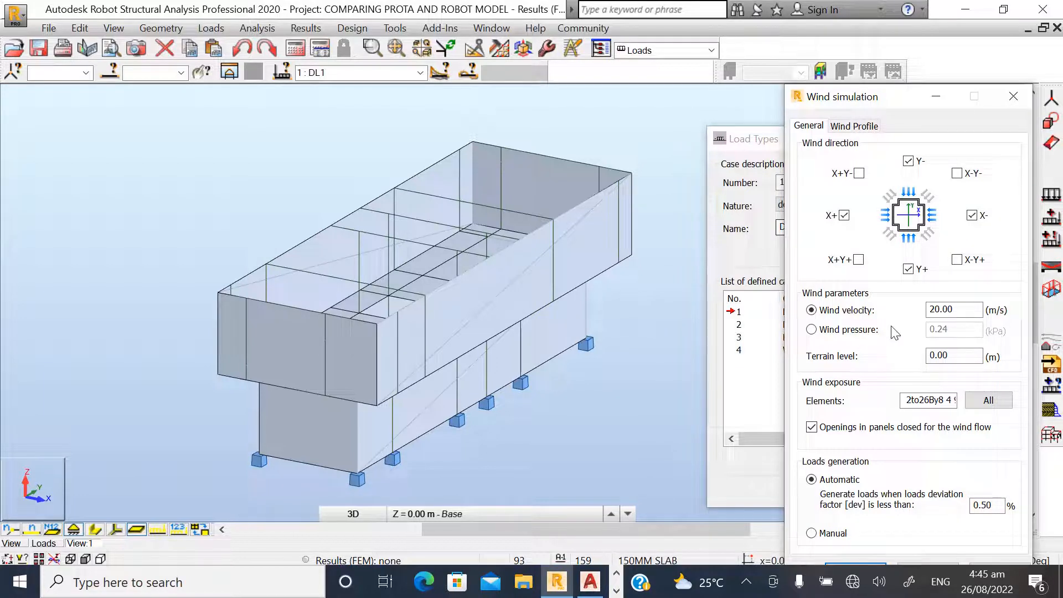
drag(889, 99, 867, 56)
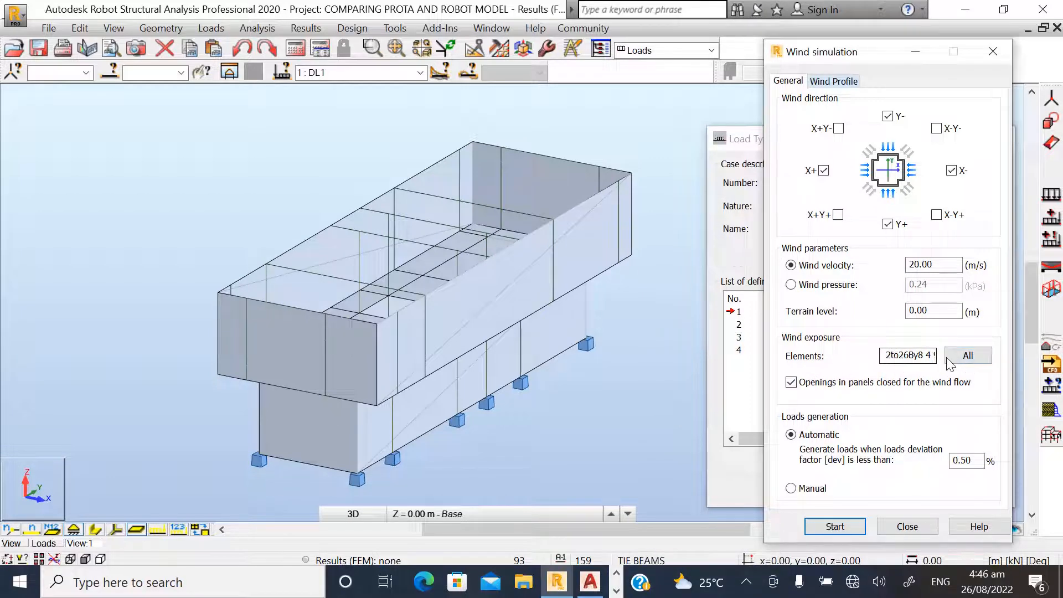
drag(887, 355, 966, 374)
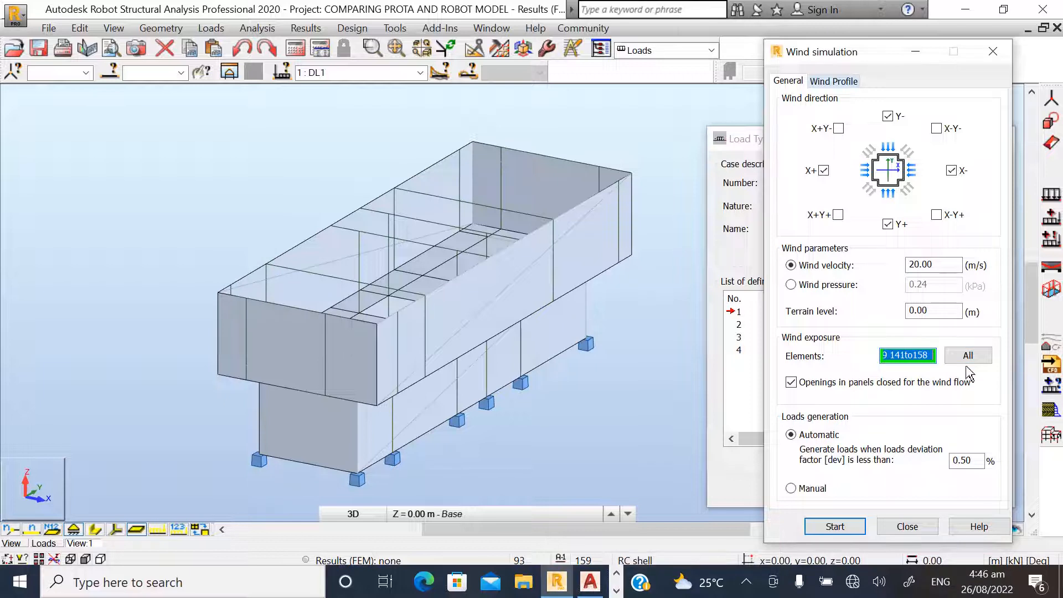
key(BackSpace)
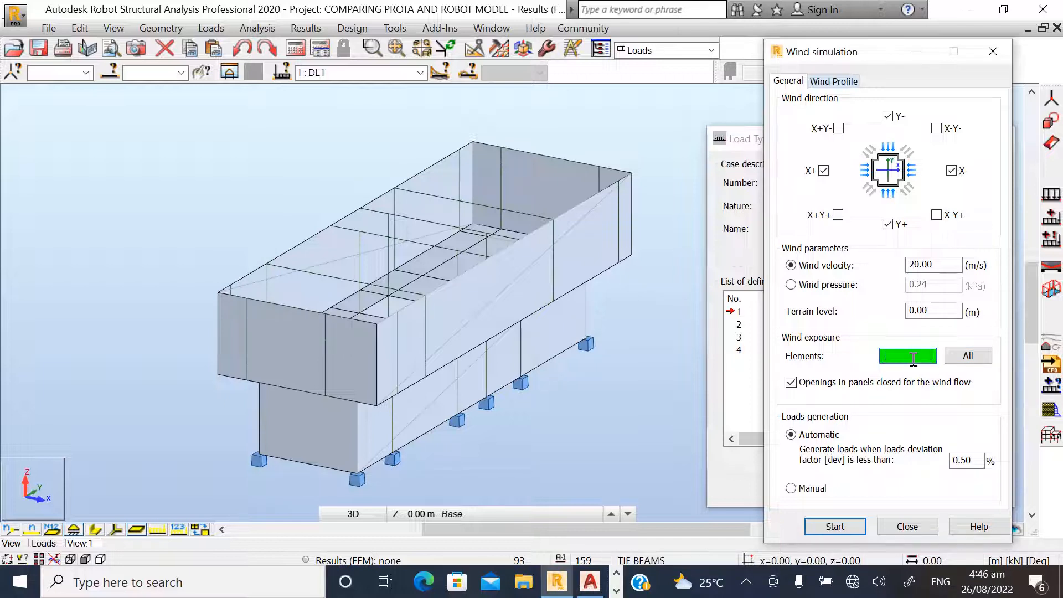
- Select the upper long-side cladding and extend the selection to all claddings of the same thickness, checking that the slabs are excluded
scroll(458, 347, up, 1)
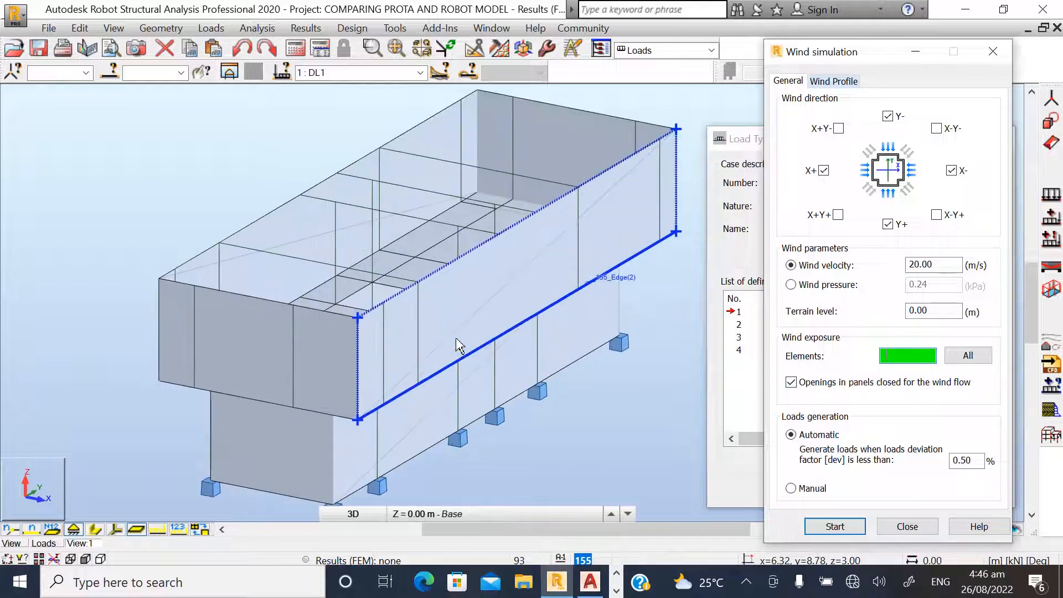
click(475, 299)
right_click(474, 300)
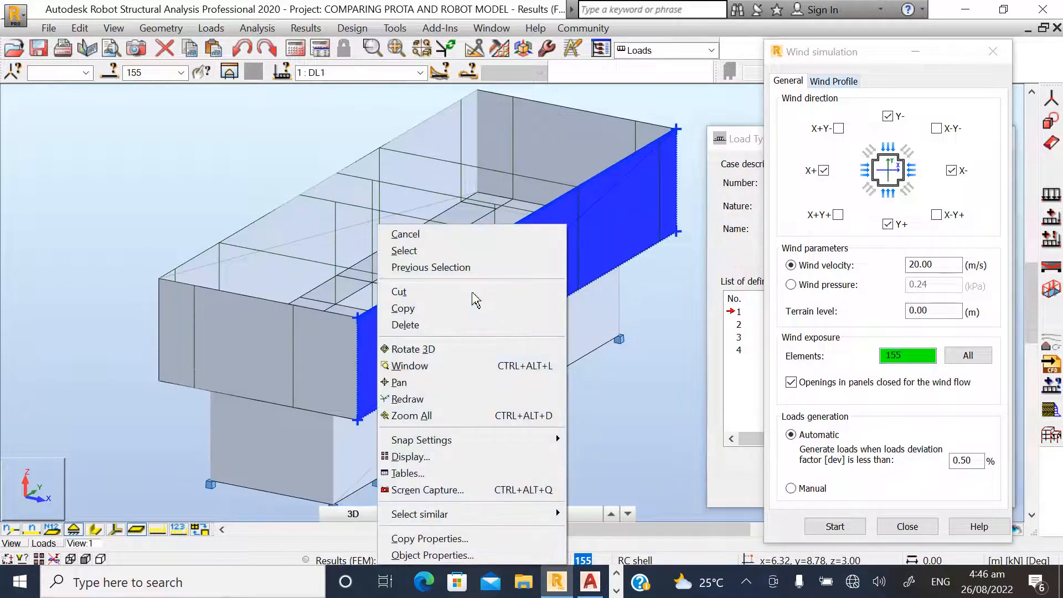
mouse_move(499, 513)
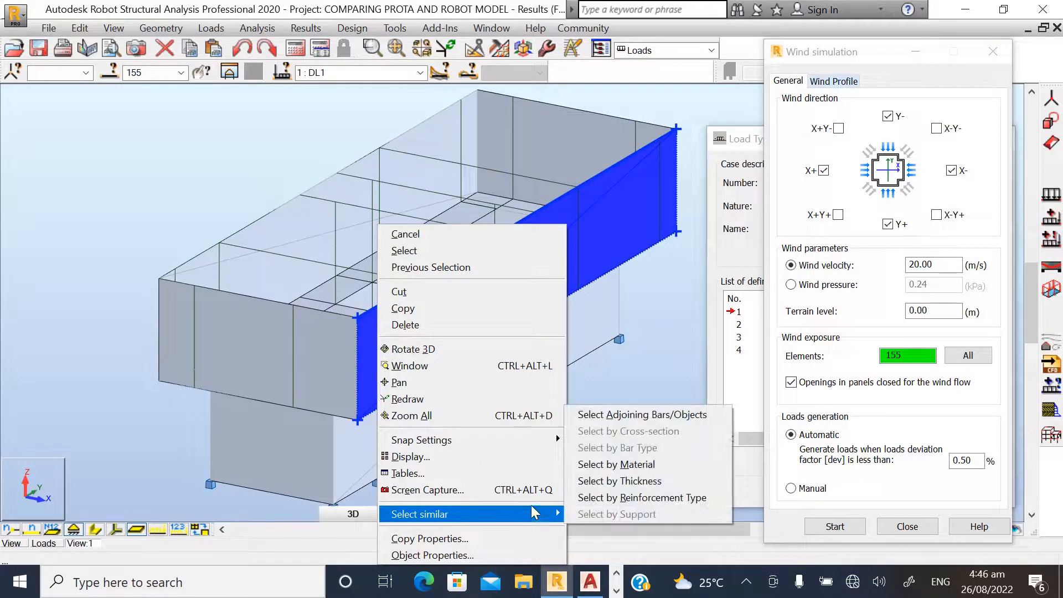
click(607, 481)
scroll(432, 256, down, 1)
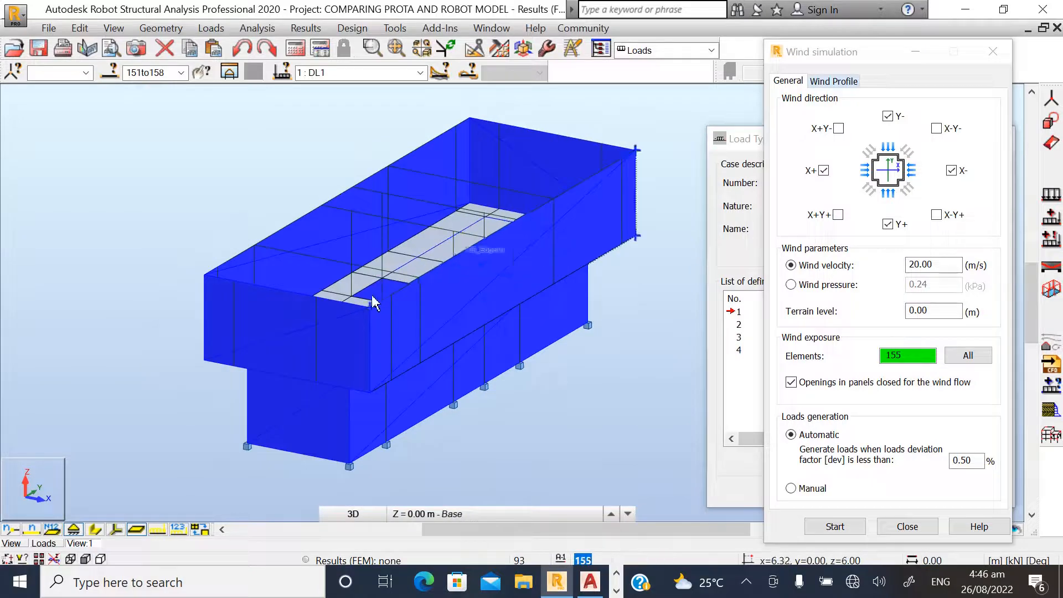
scroll(372, 302, up, 4)
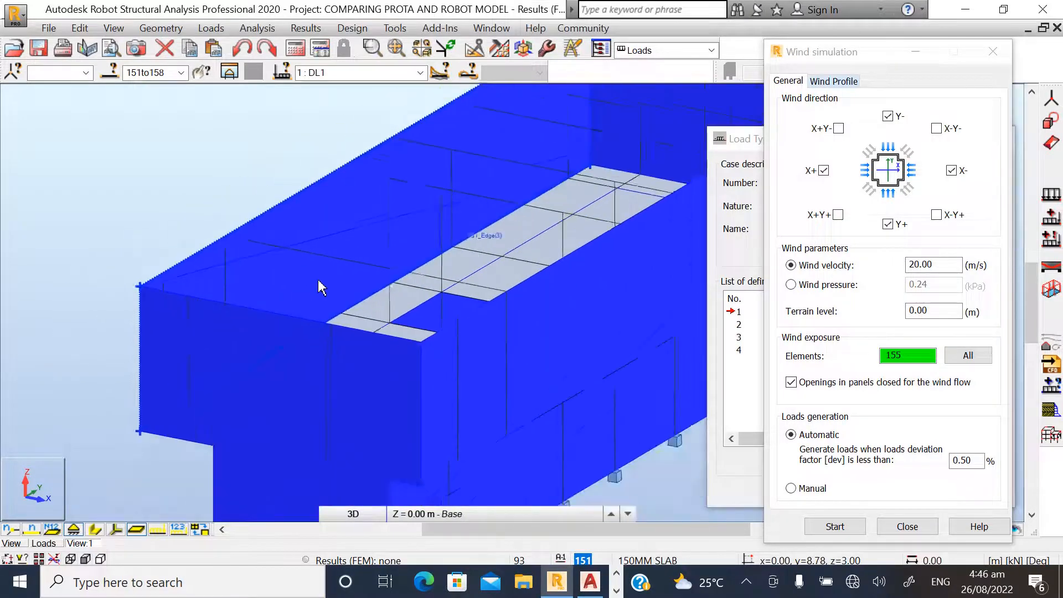
scroll(319, 285, down, 2)
drag(883, 52, 910, 203)
click(982, 120)
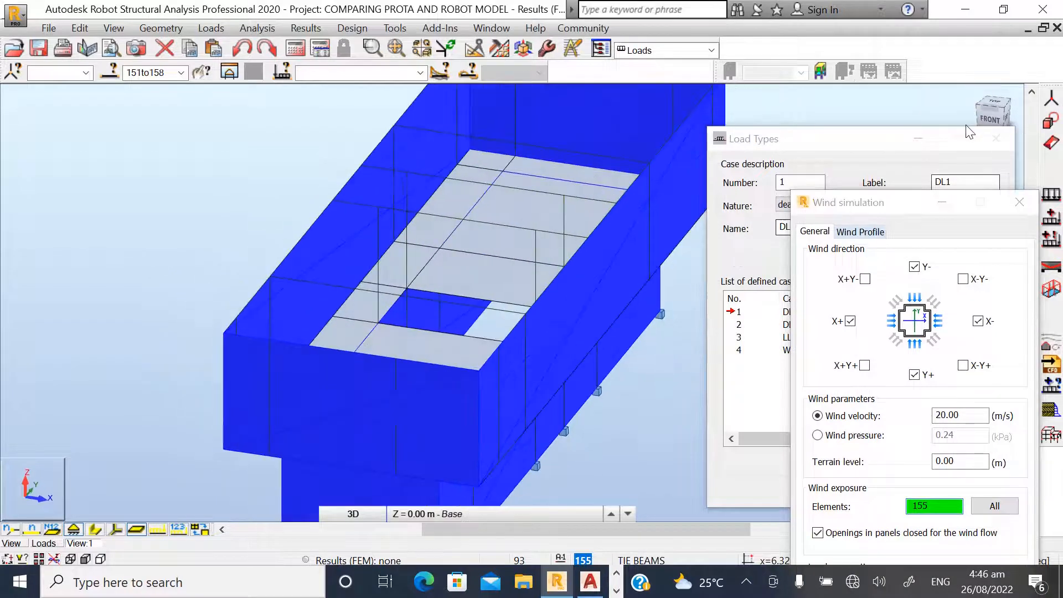
mouse_move(995, 126)
mouse_down()
mouse_move(976, 127)
mouse_move(1023, 126)
mouse_move(999, 128)
mouse_move(992, 114)
mouse_move(1022, 121)
mouse_move(1002, 123)
mouse_up()
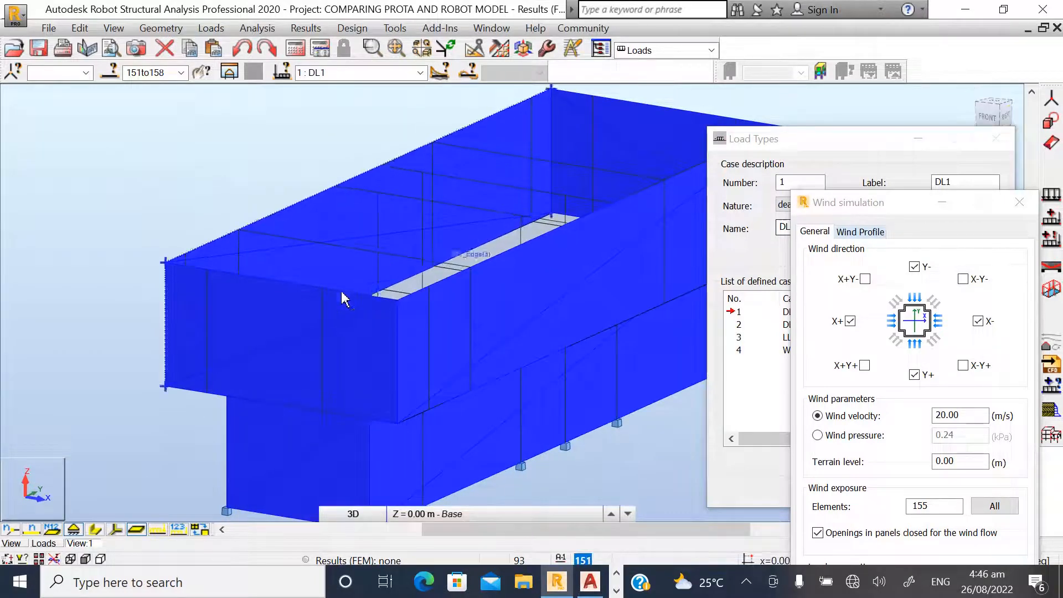
scroll(344, 297, down, 2)
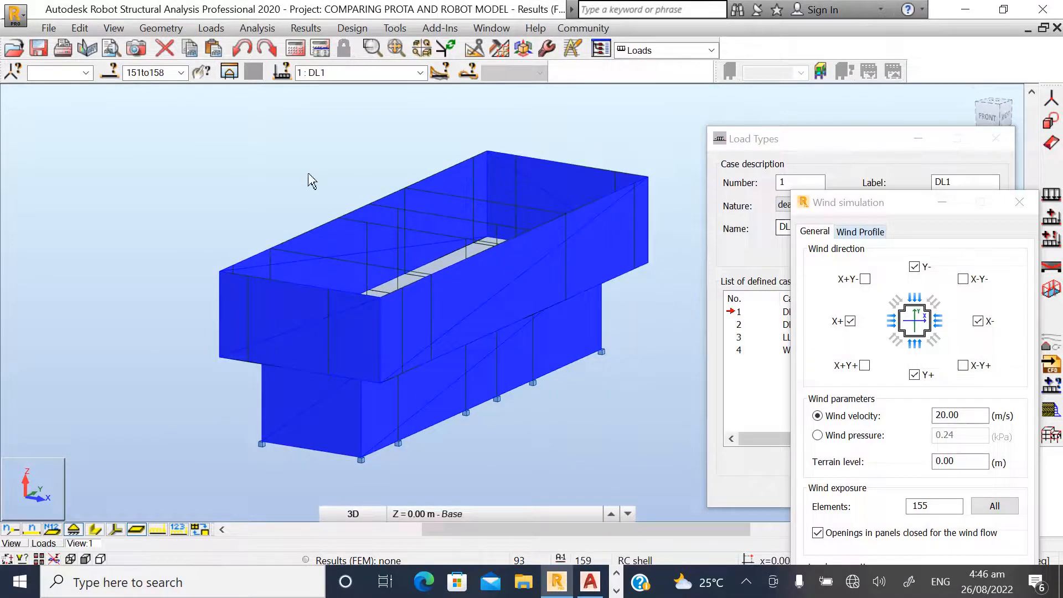
- Copy the selected cladding numbers 151to158 into the wind exposure elements of the wind simulation
drag(901, 206, 859, 84)
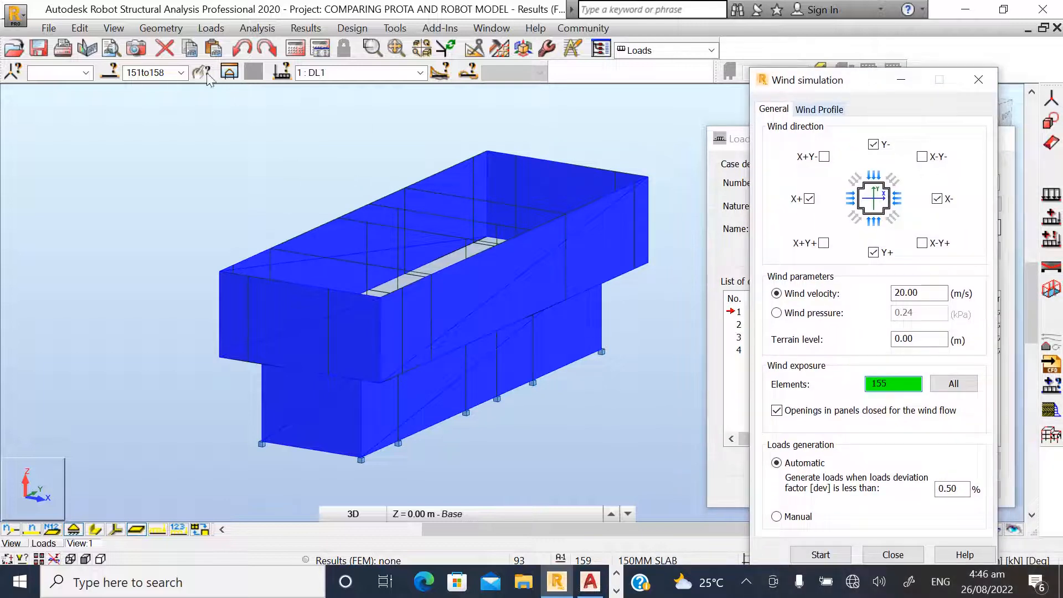
double_click(139, 72)
key(ctrl+c)
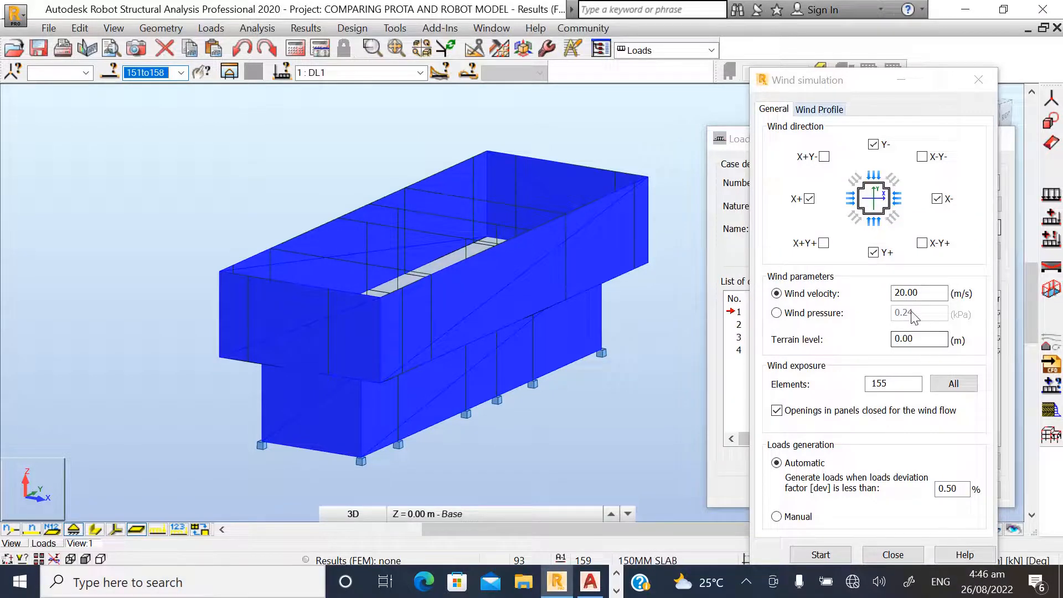
click(894, 384)
key(ctrl+v)
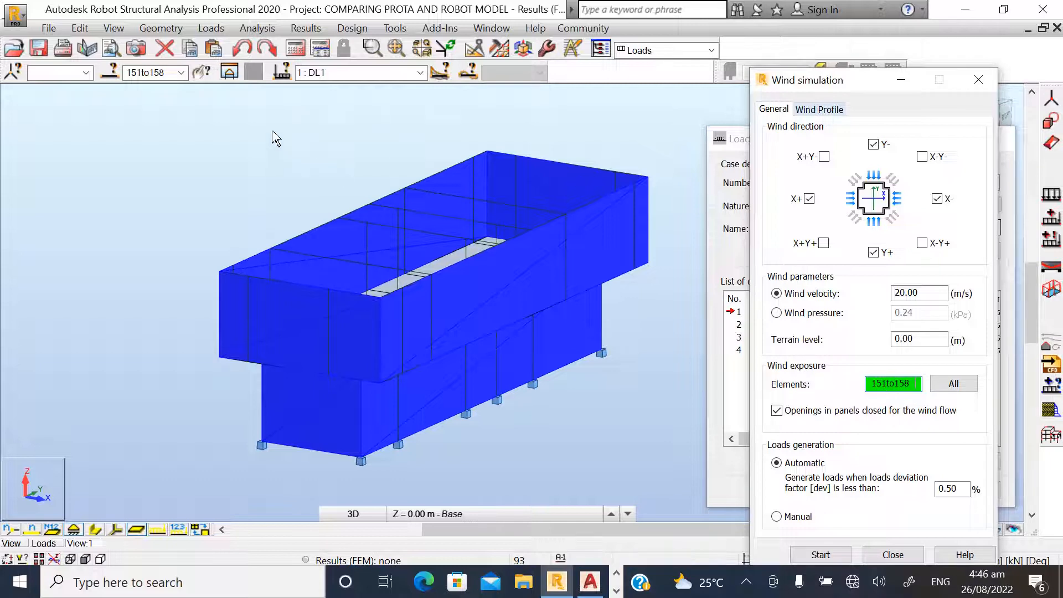
click(147, 73)
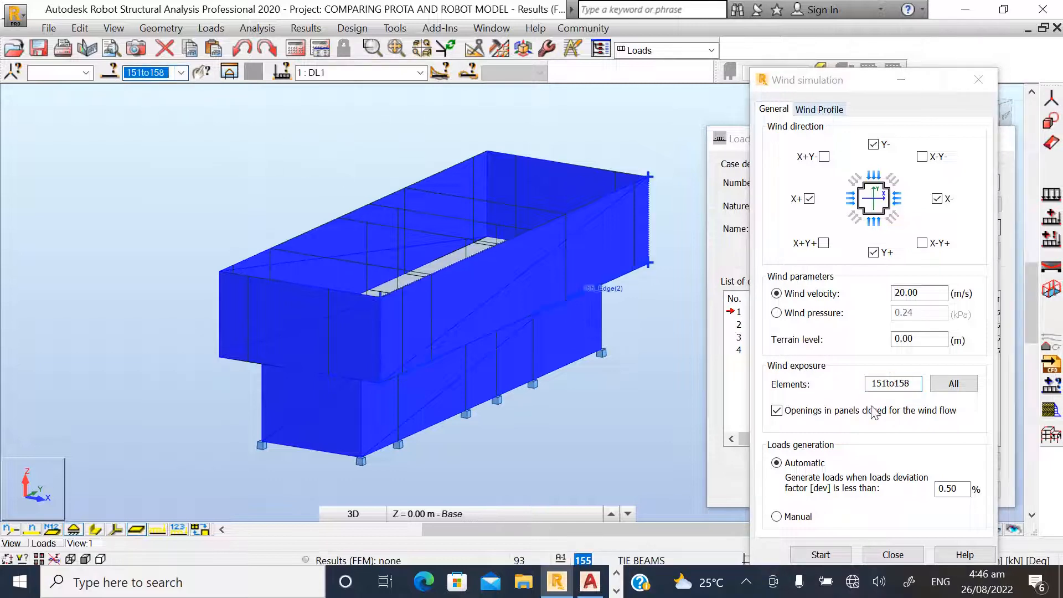
click(900, 383)
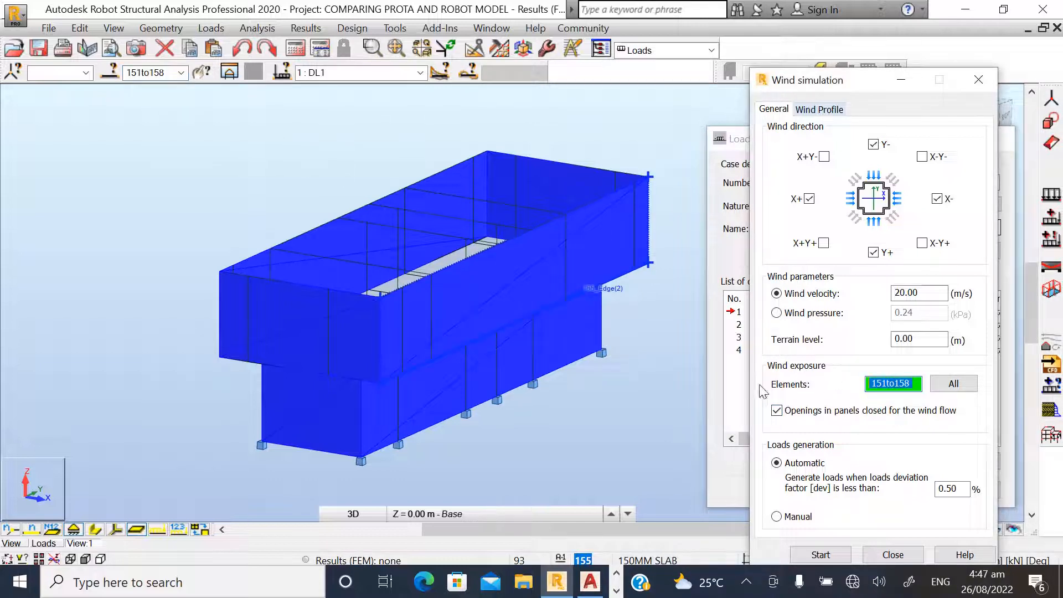
click(891, 385)
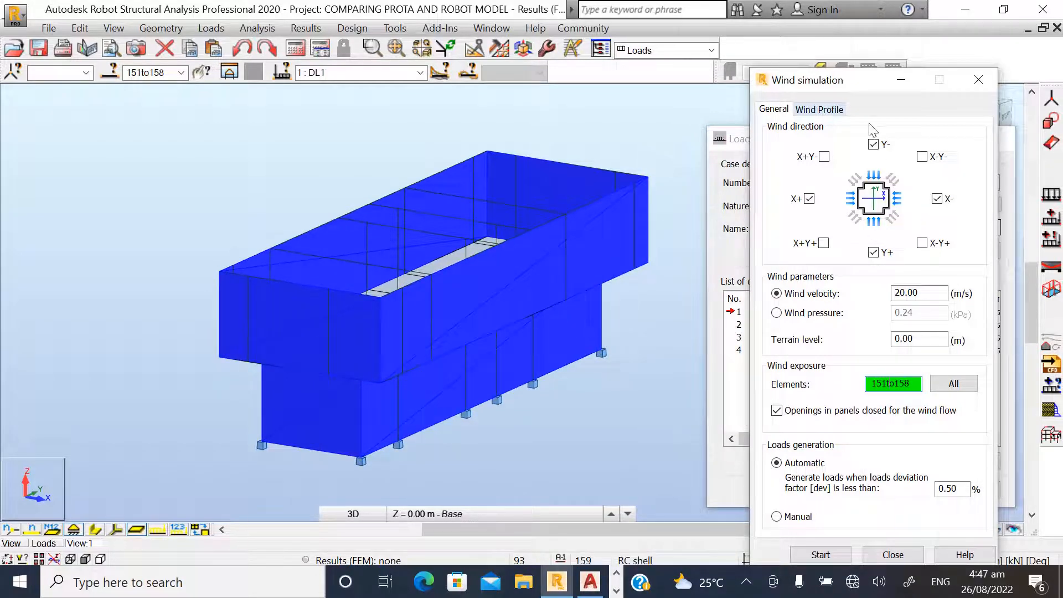
- Run the wind simulation at 20 m/s for the X+, X-, Y+ and Y- directions, then close its settings
drag(864, 86, 848, 45)
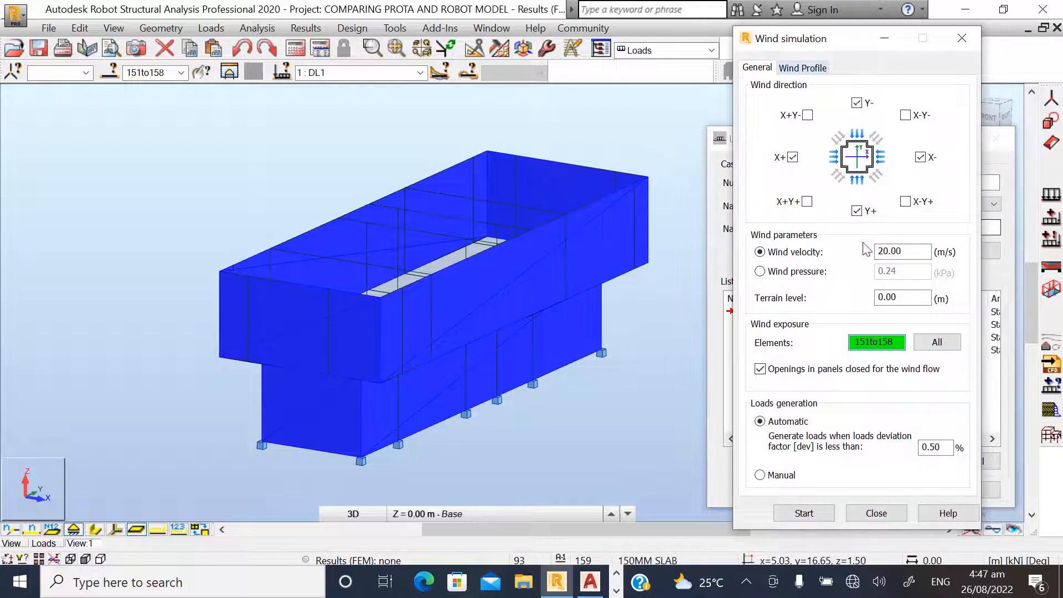
click(805, 514)
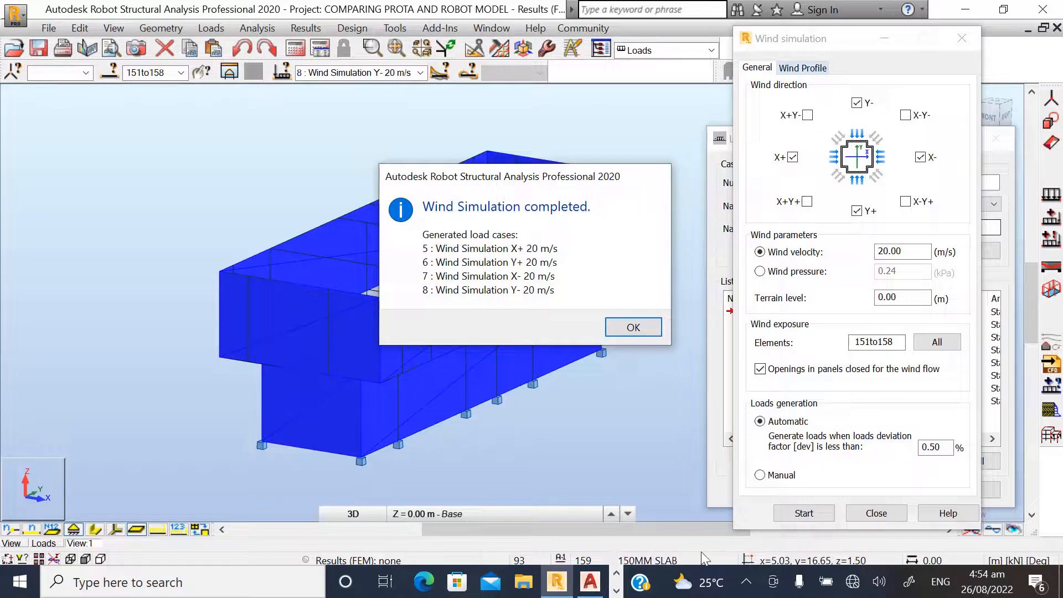
click(629, 328)
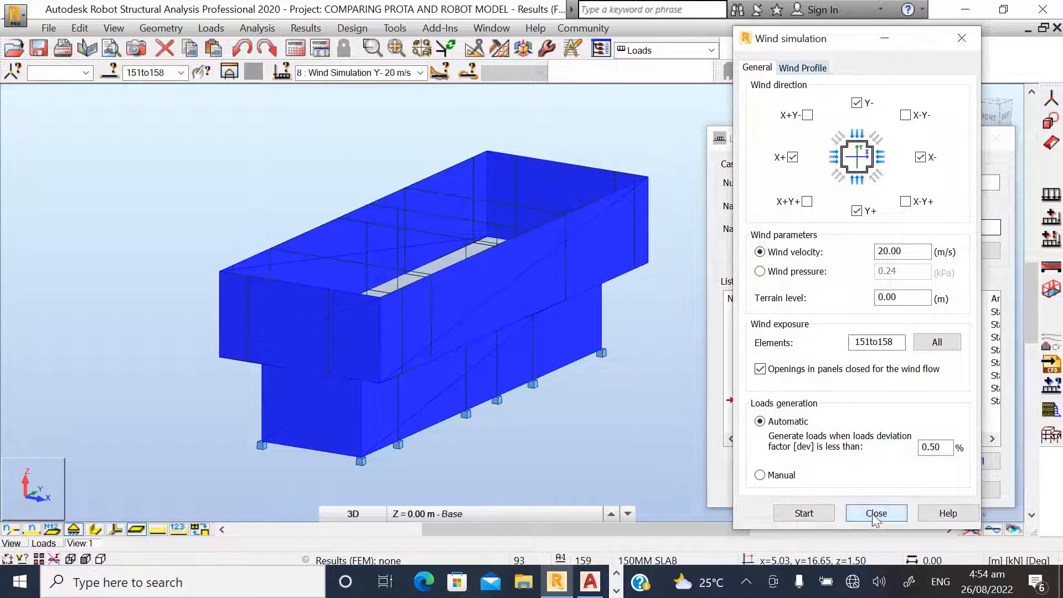
click(875, 513)
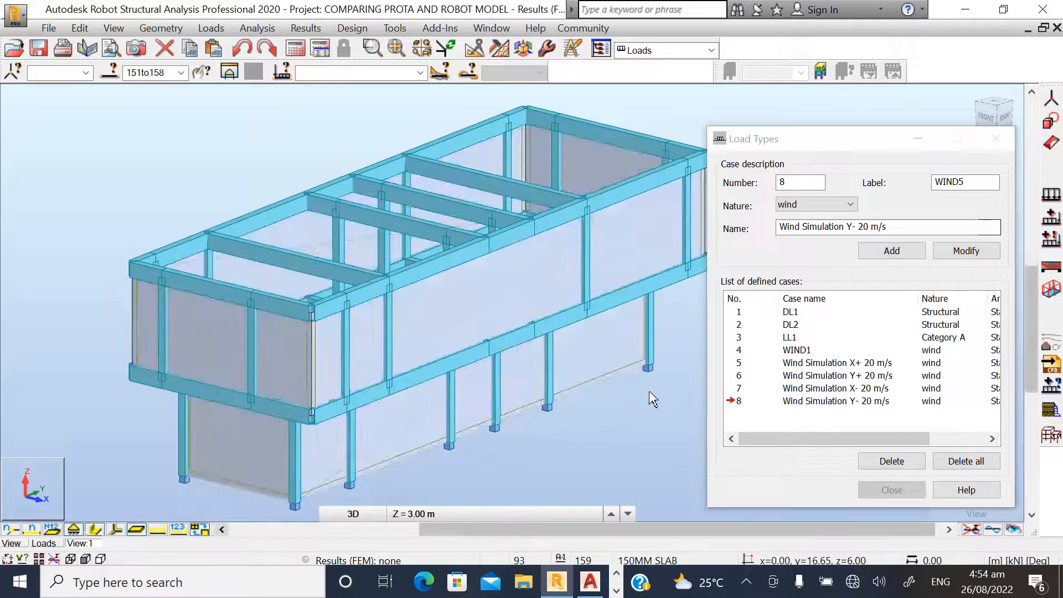
- Open the load combination table and switch it to its editing layout
scroll(311, 345, down, 2)
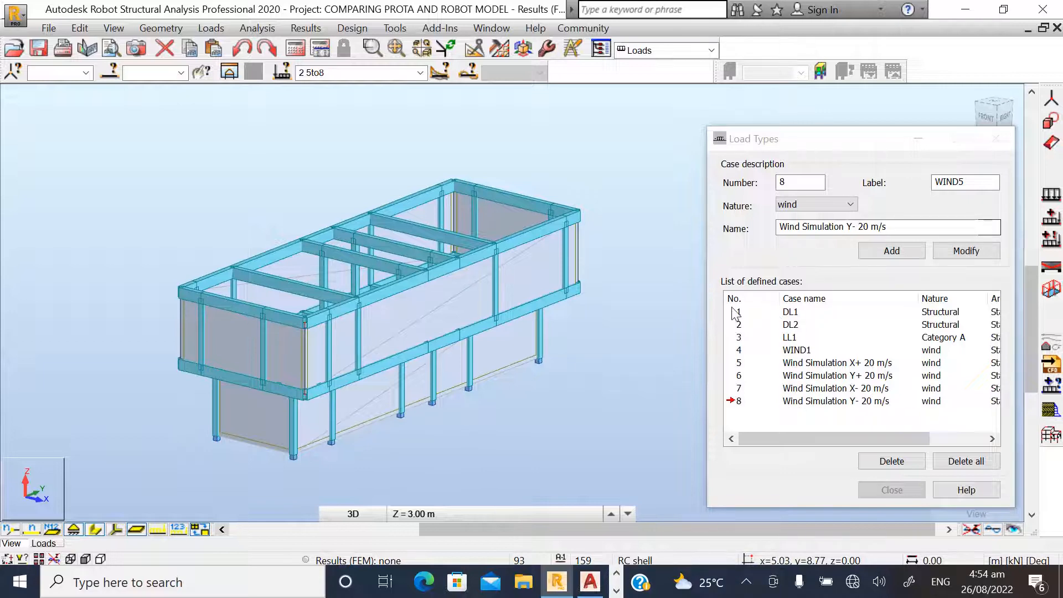
click(211, 28)
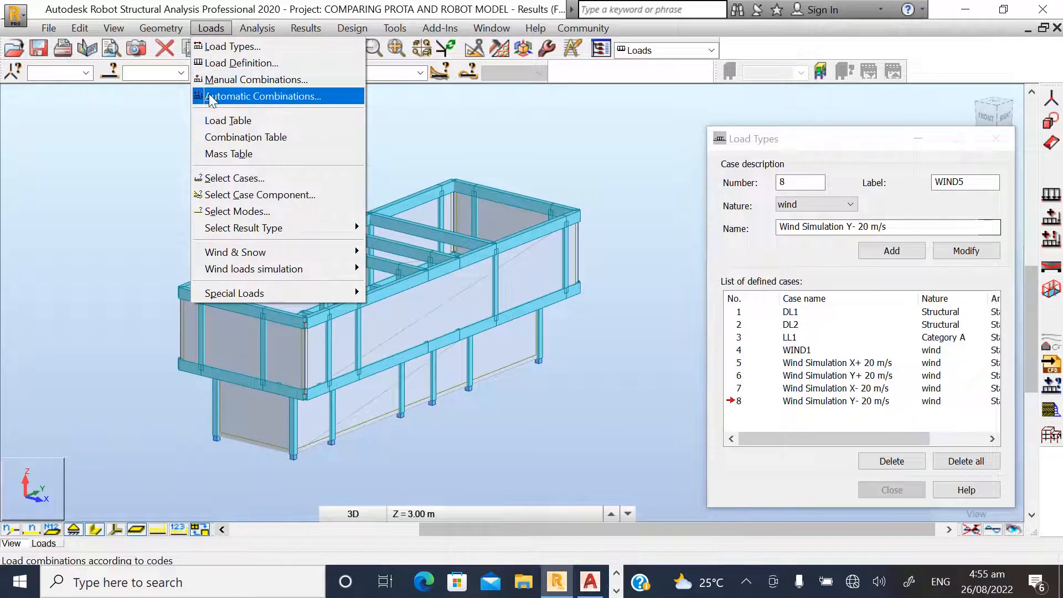
click(233, 137)
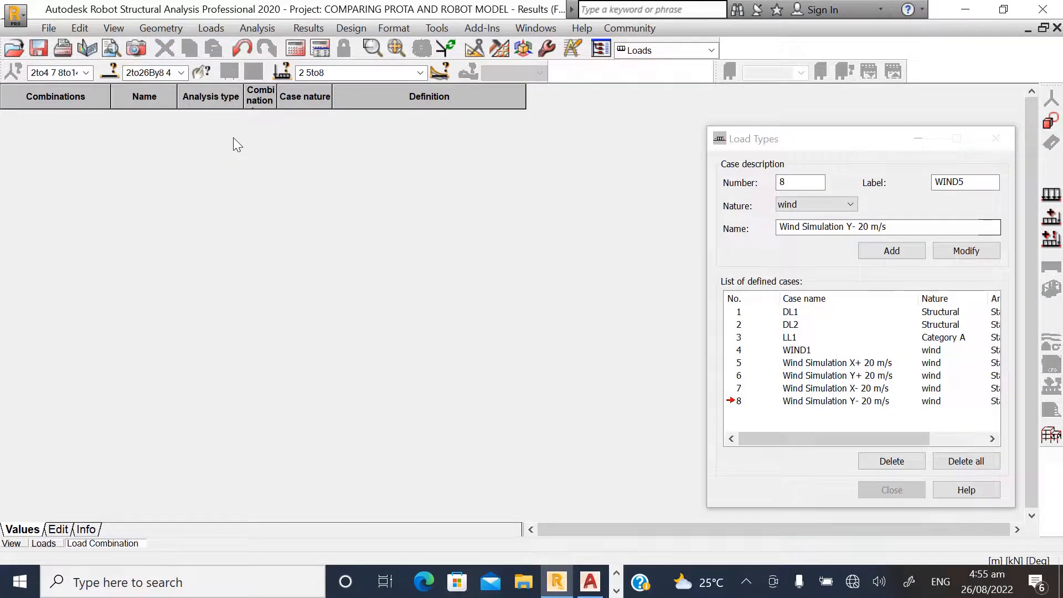
click(136, 98)
click(58, 530)
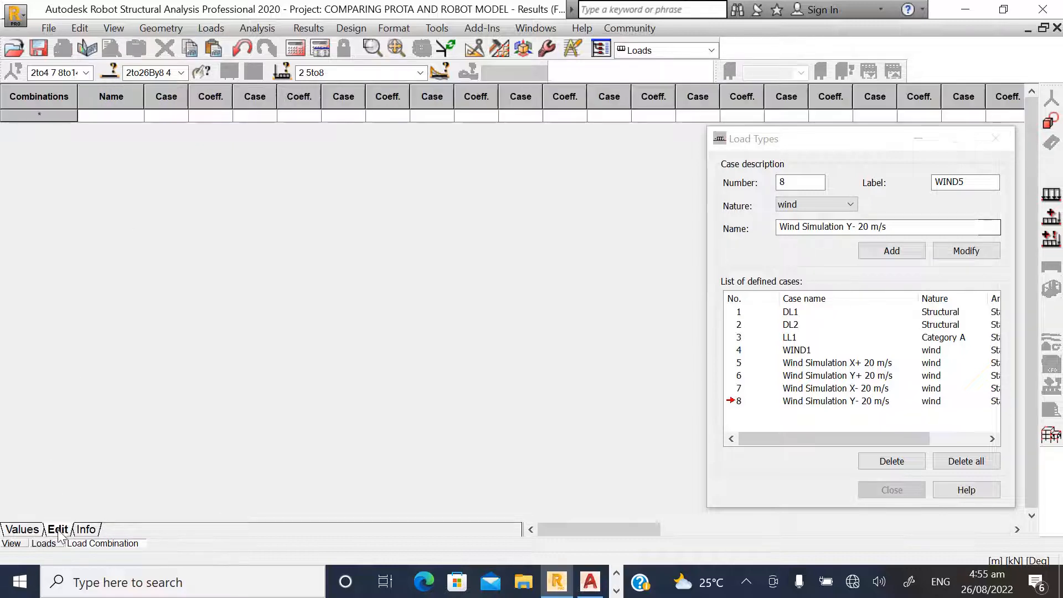
- Add the analysis type column to the load combination table
right_click(102, 98)
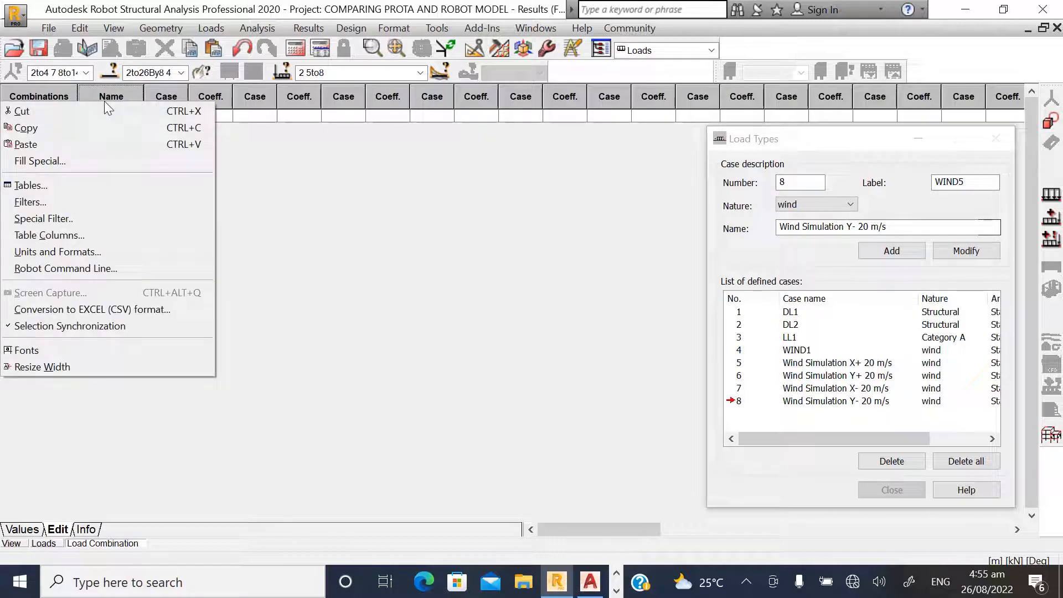
click(55, 236)
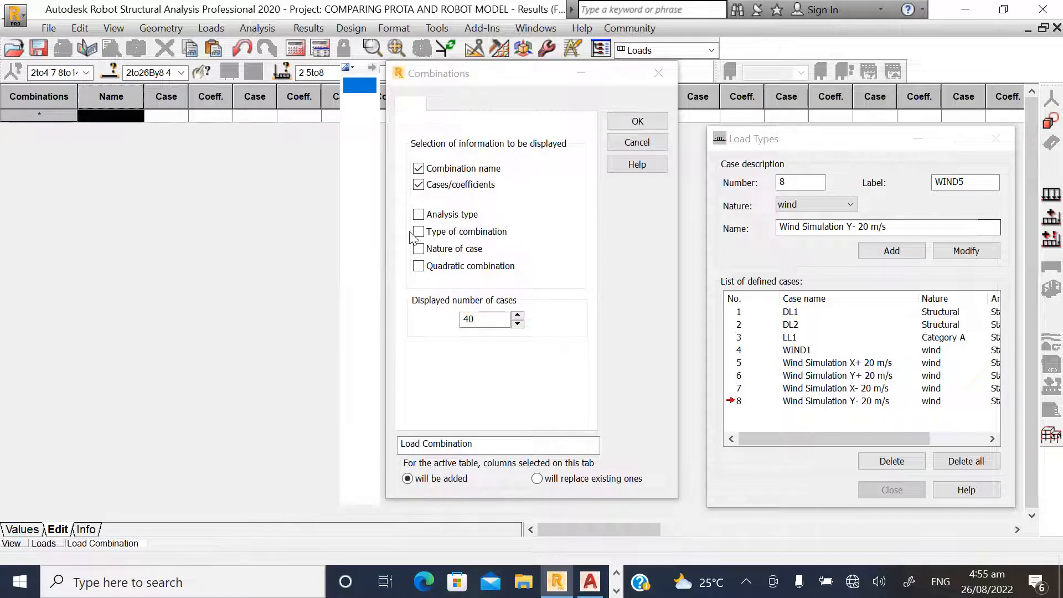
click(419, 215)
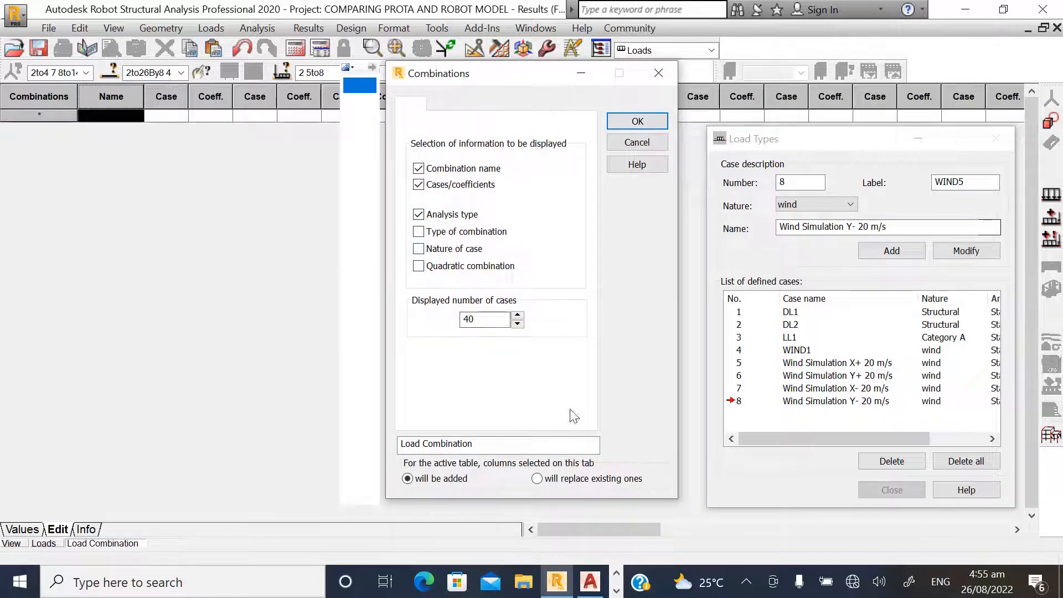
click(623, 121)
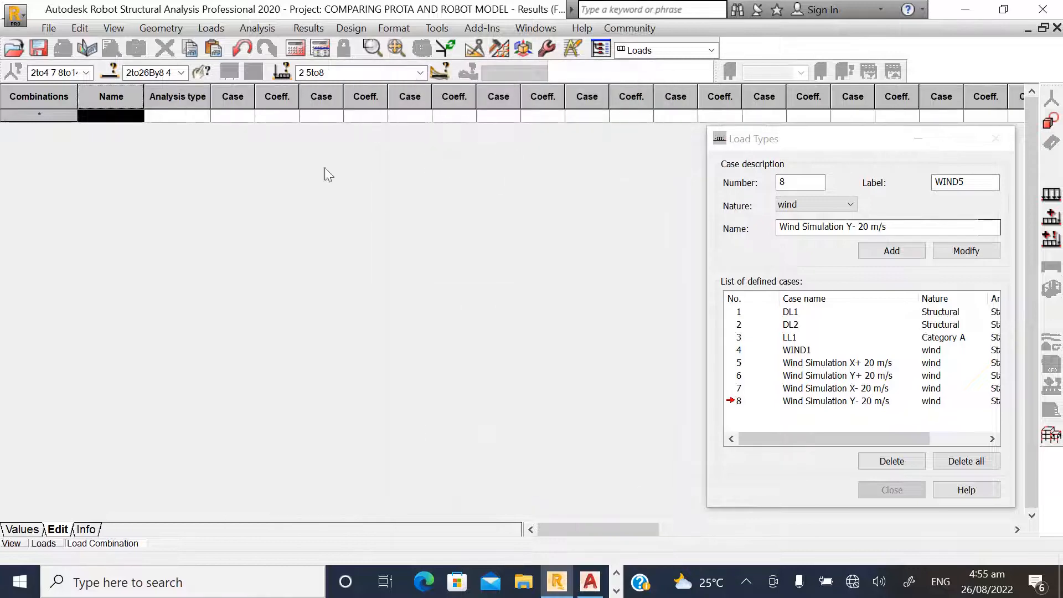
- Reduce the load combination table to four displayed cases with their coefficients
right_click(121, 119)
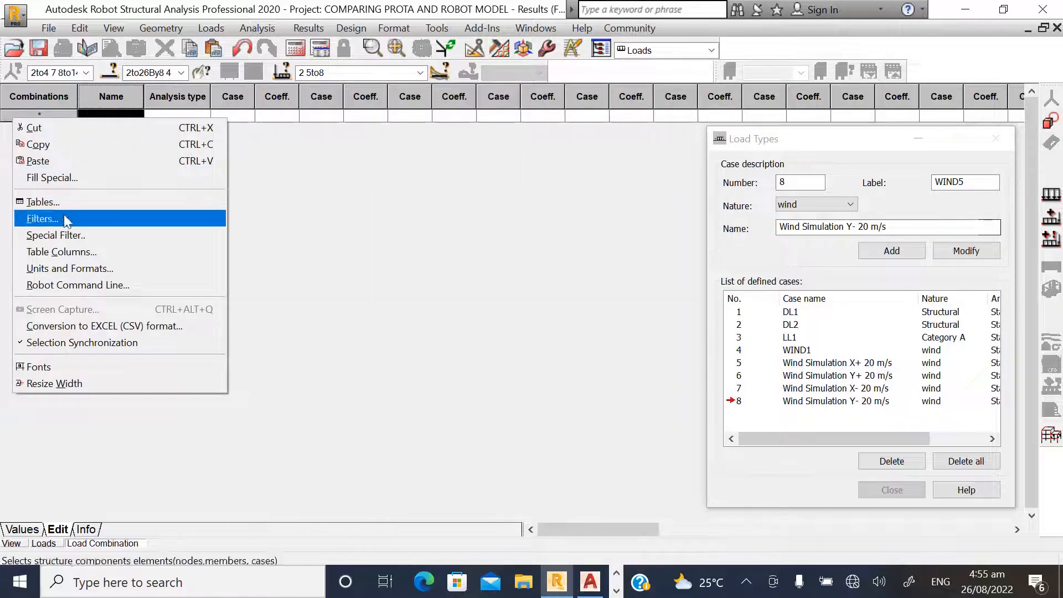
click(209, 253)
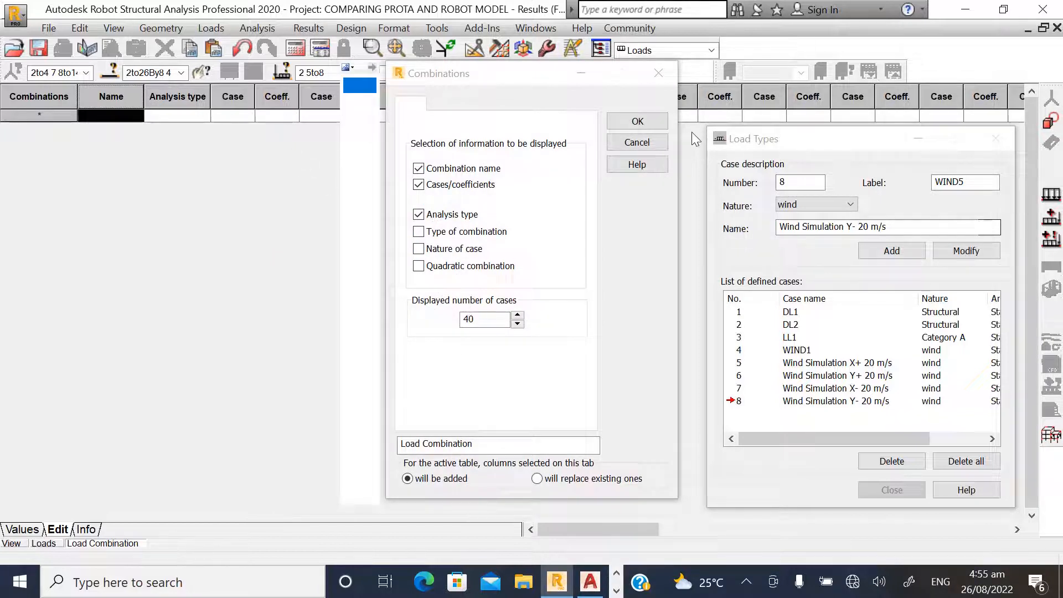
click(517, 325)
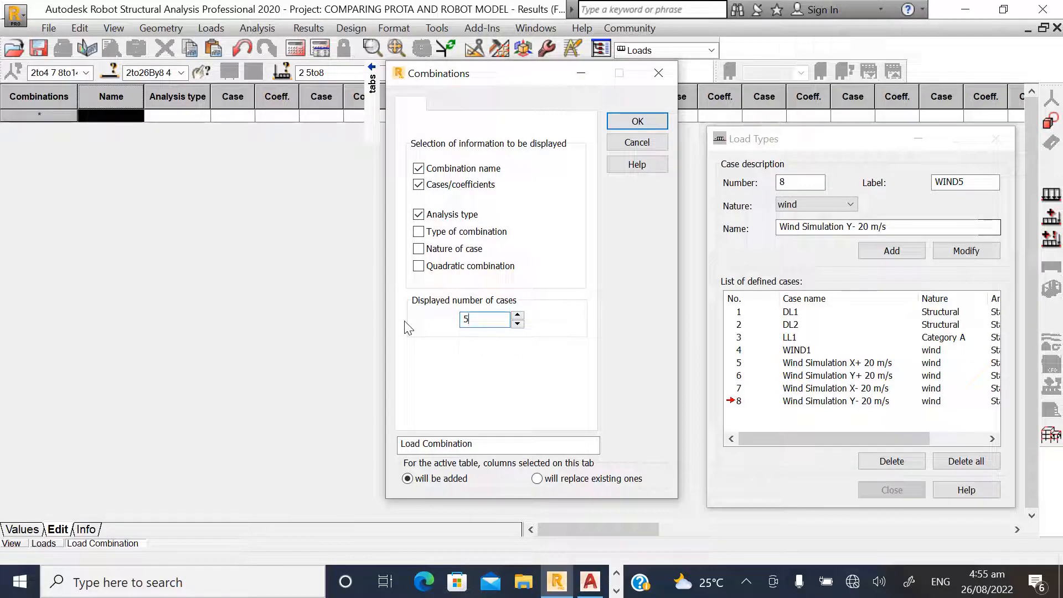
drag(473, 320, 425, 324)
click(629, 121)
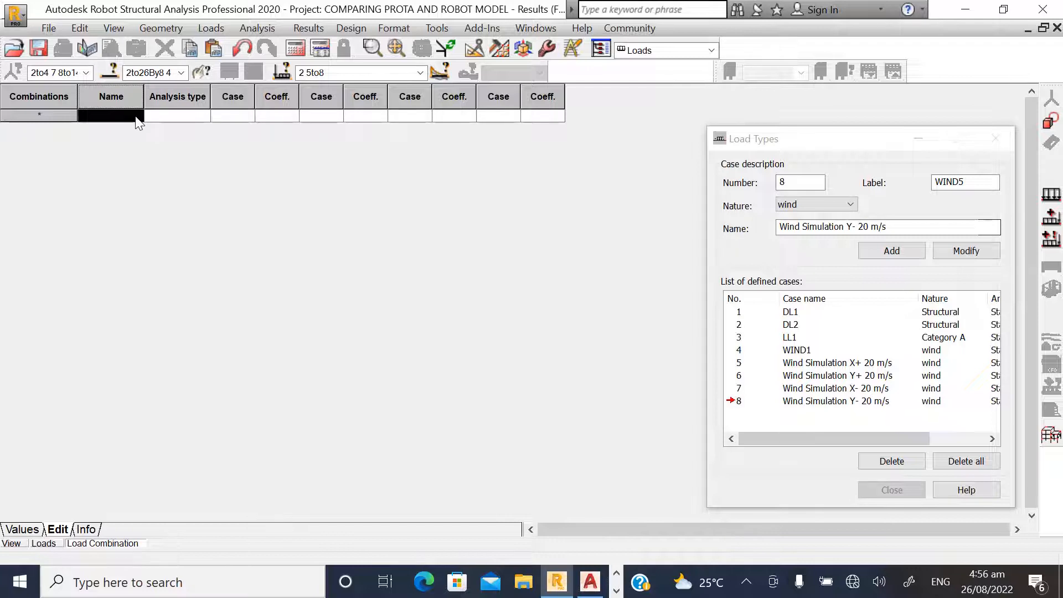
- Start the first combination as a linear combination with case DL1 at a coefficient of 1.35
click(183, 116)
click(200, 116)
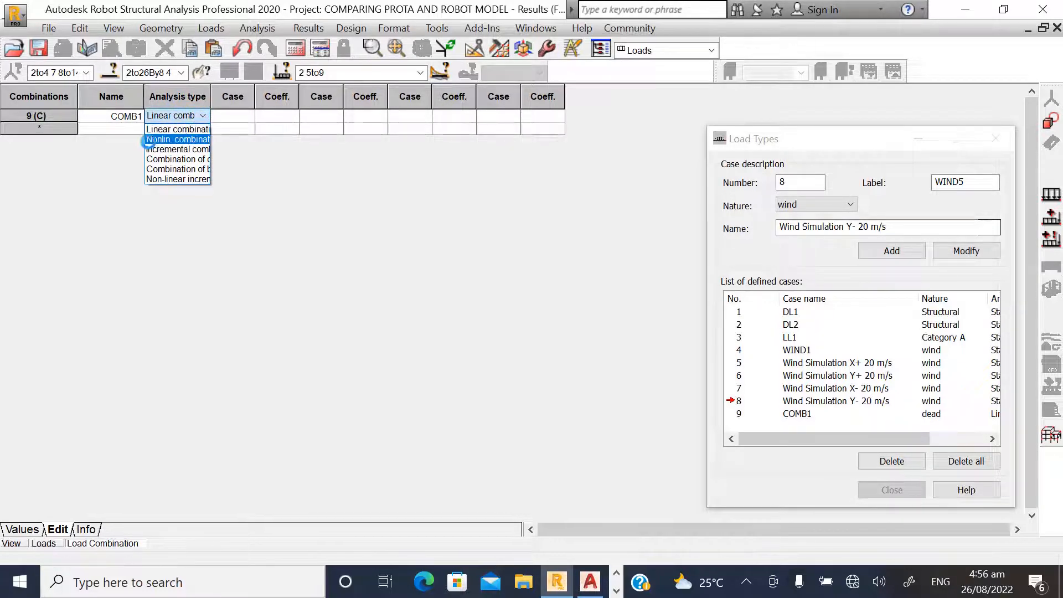
click(169, 129)
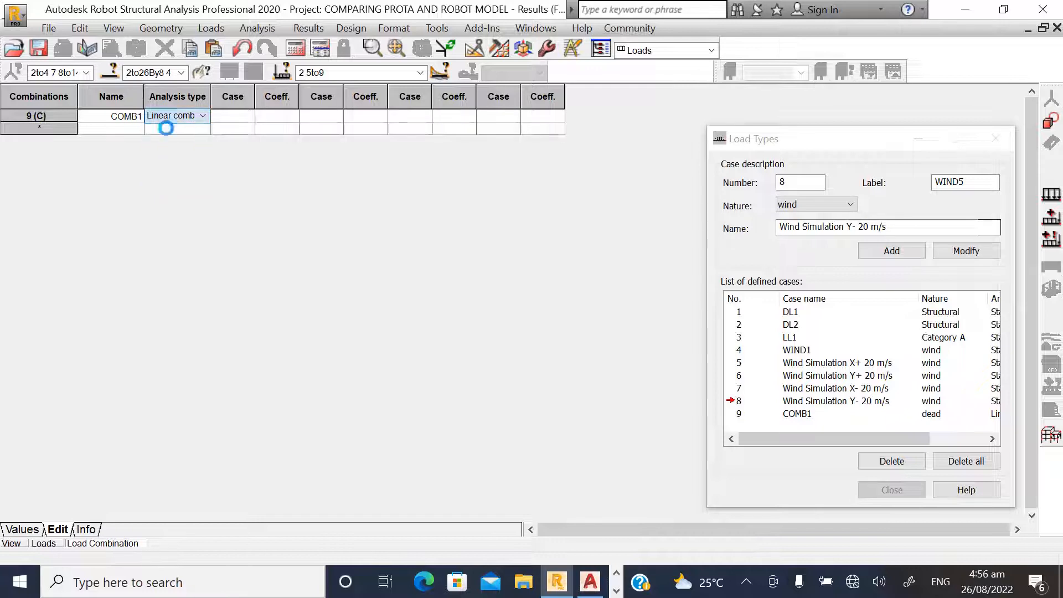
click(238, 119)
click(247, 115)
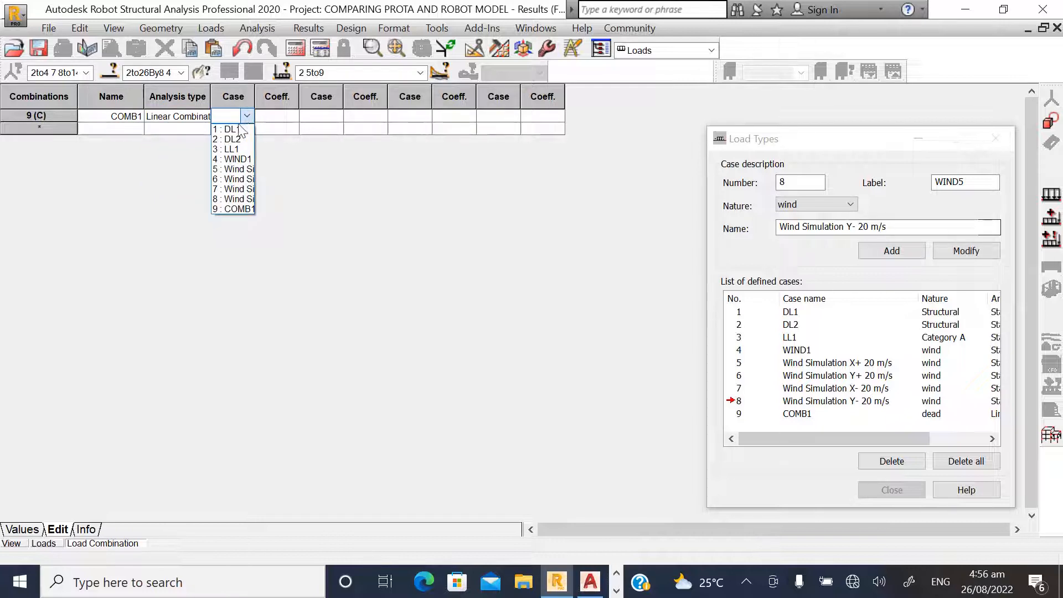
click(232, 130)
click(290, 118)
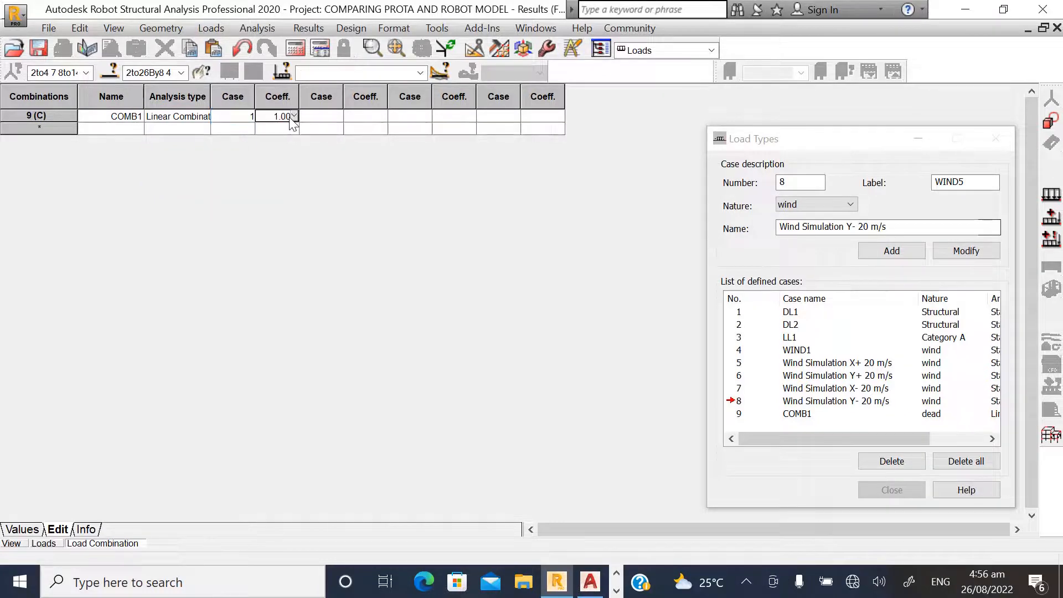
click(292, 116)
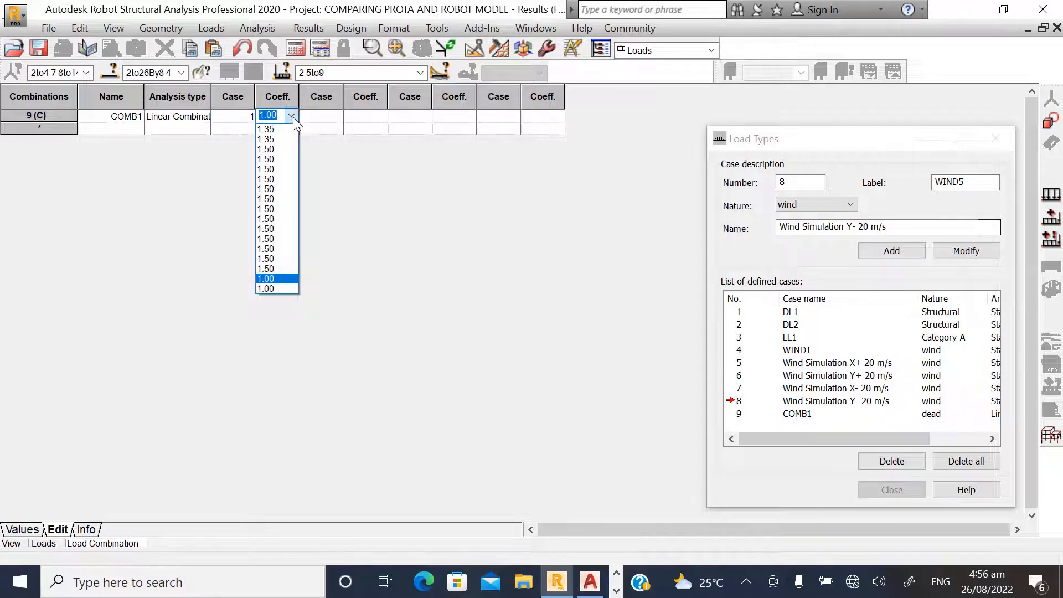
click(271, 131)
- Add case DL2 with a coefficient of 1.35 to the first combination
click(332, 118)
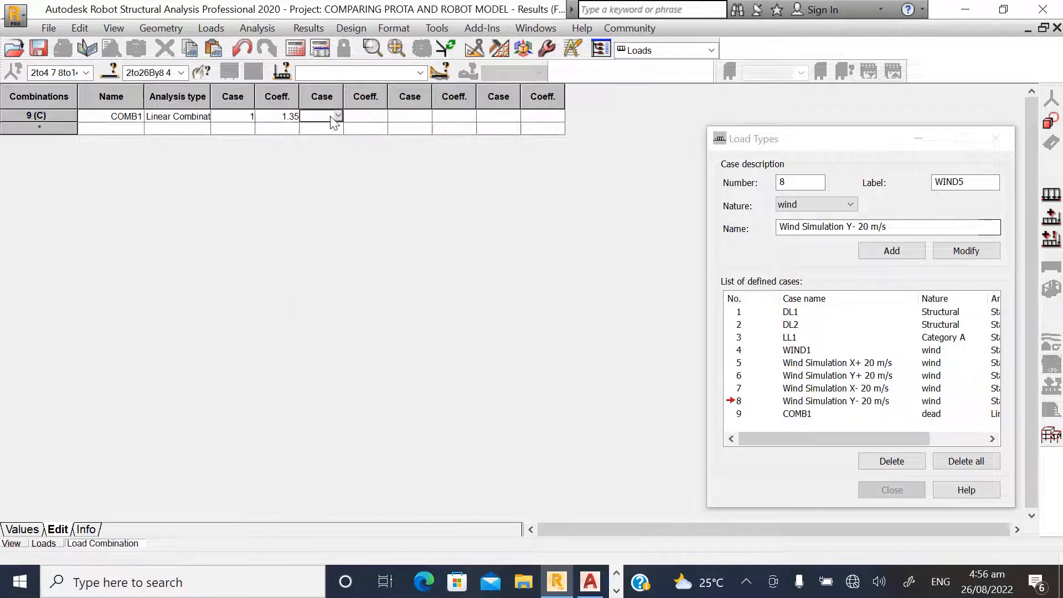
click(335, 115)
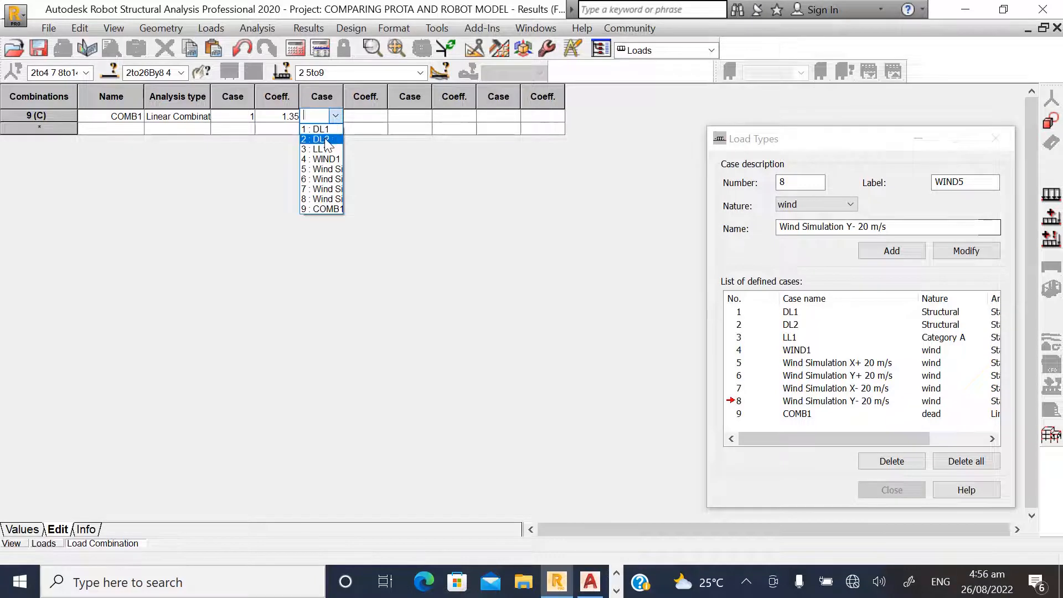
click(321, 139)
click(382, 118)
click(380, 115)
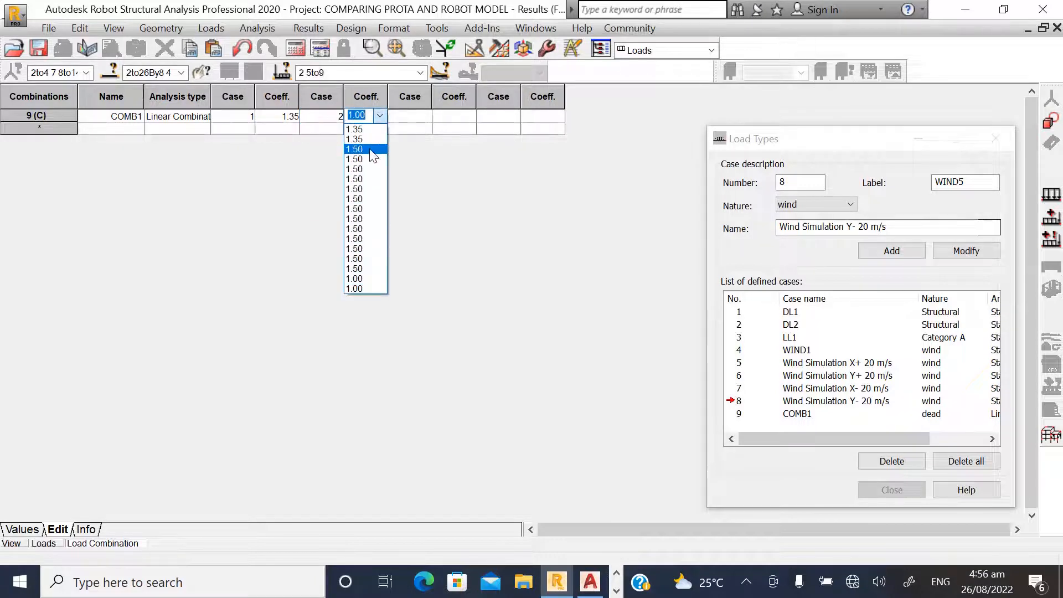
click(363, 135)
- Add case LL1 with a coefficient of 1.50 to the first combination
click(421, 117)
click(424, 116)
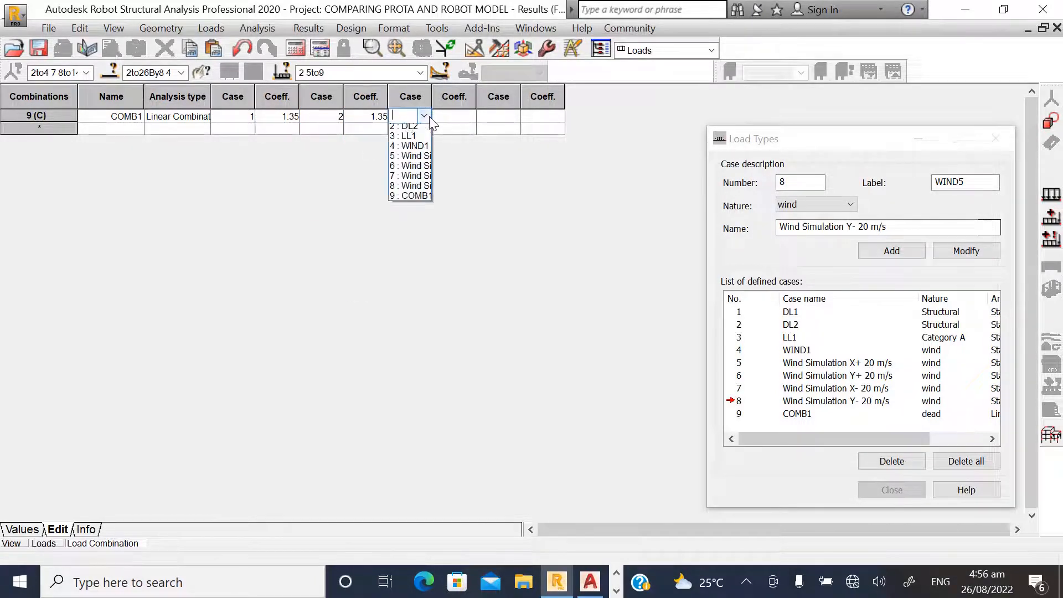
click(408, 149)
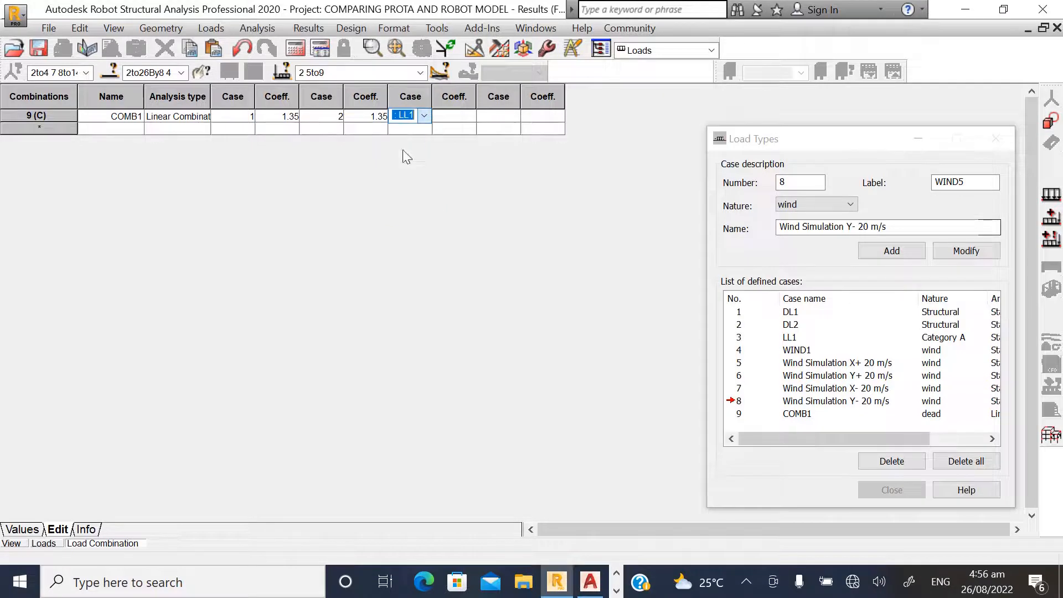
click(460, 117)
click(468, 115)
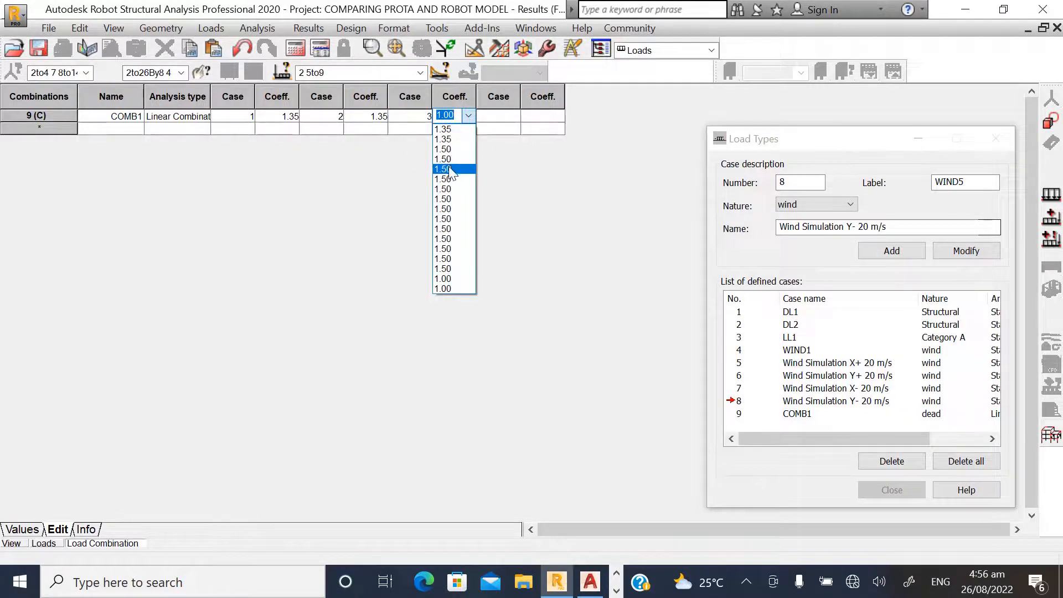
click(454, 163)
- Add wind case 5 (Wind Simulation X+ 20 m/s) with a coefficient of 1.50 to the first combination
click(498, 118)
click(514, 115)
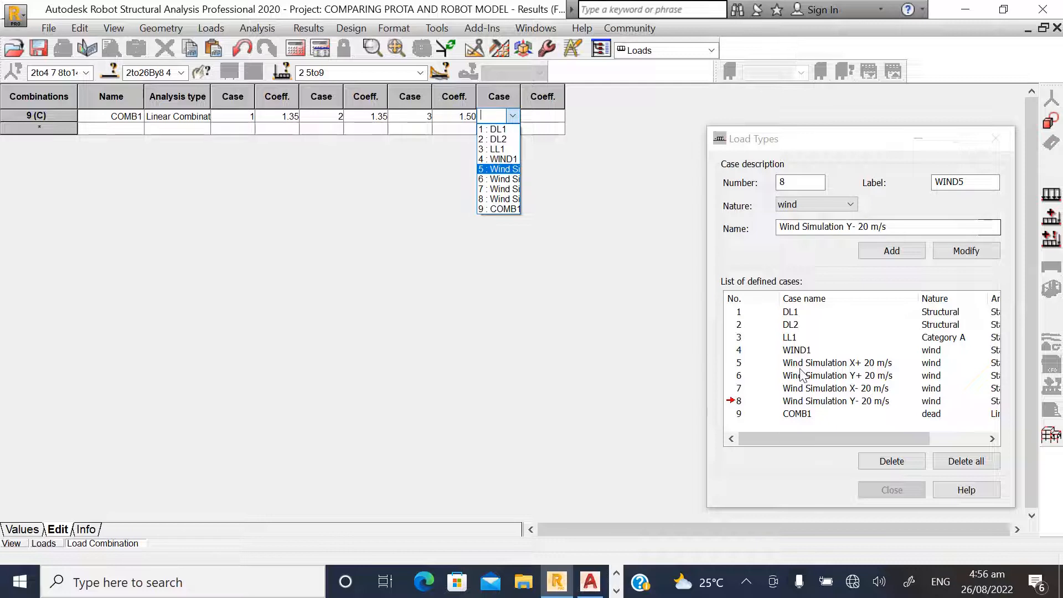
click(496, 170)
click(540, 115)
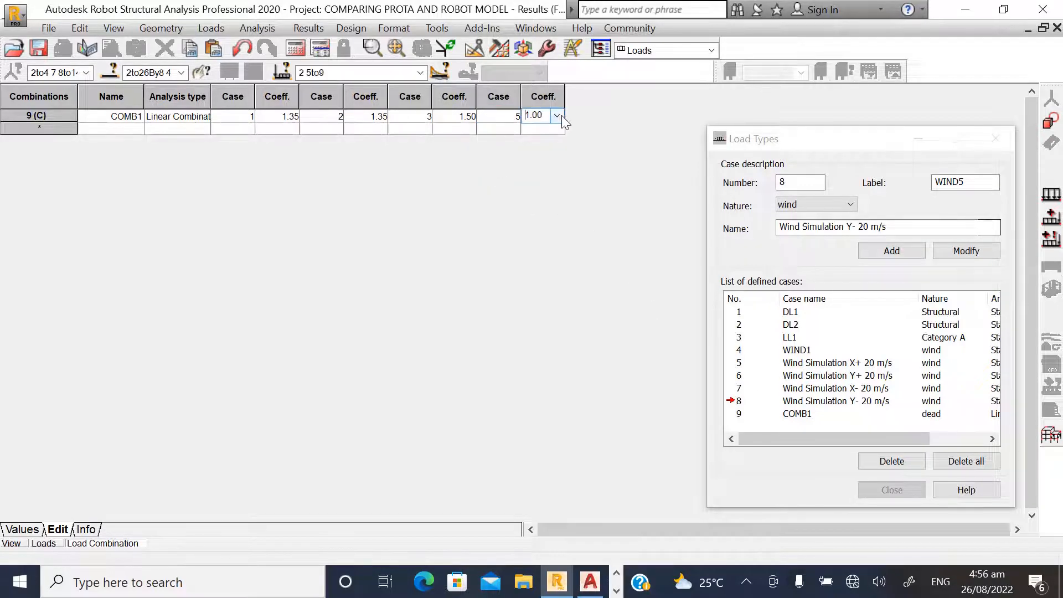
click(557, 115)
click(533, 169)
- Start a second linear combination with case DL1 at a coefficient of 1.35
click(170, 128)
click(200, 128)
click(246, 129)
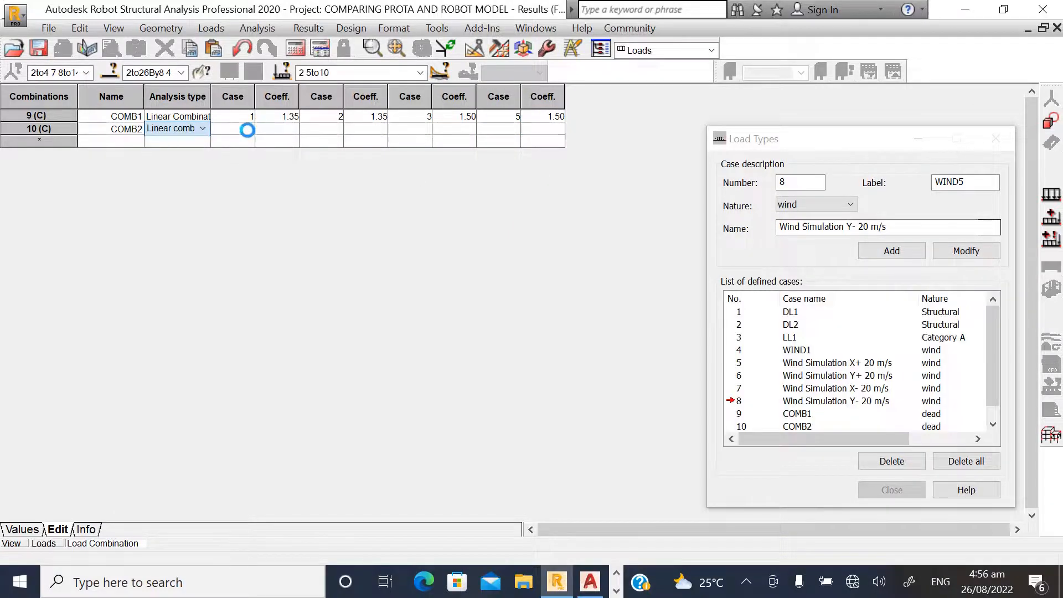
click(247, 129)
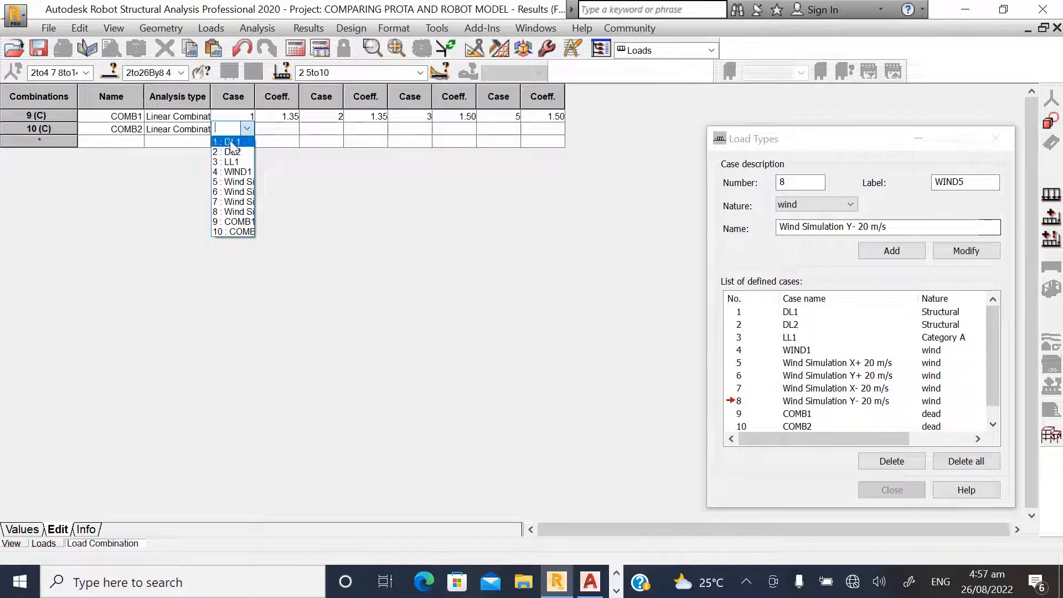
click(230, 141)
click(282, 129)
click(292, 129)
click(295, 129)
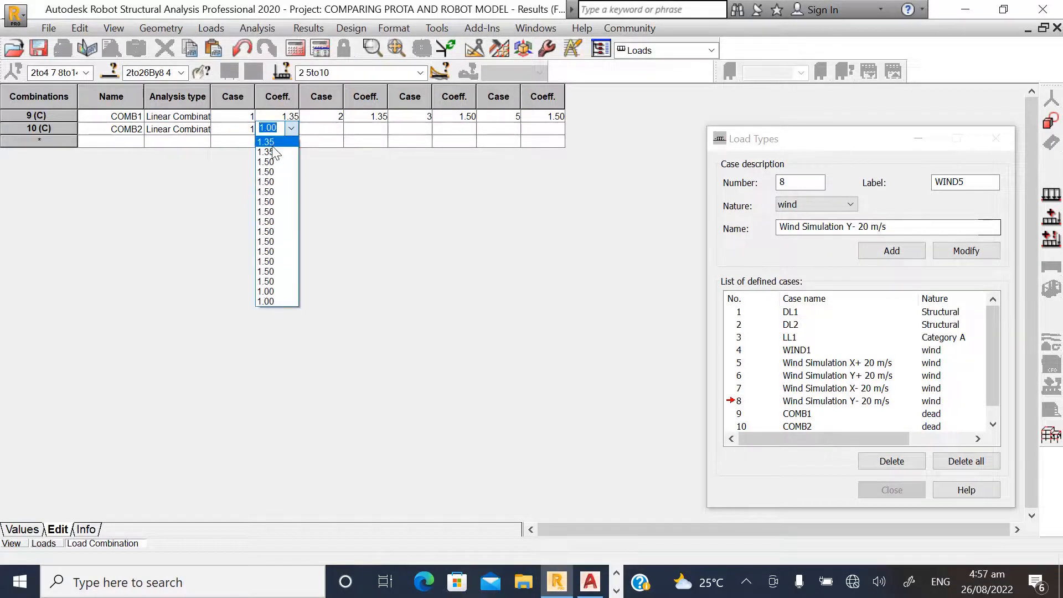
click(269, 141)
- Add case DL2 with a coefficient of 1.35 to the second combination
click(328, 131)
click(337, 128)
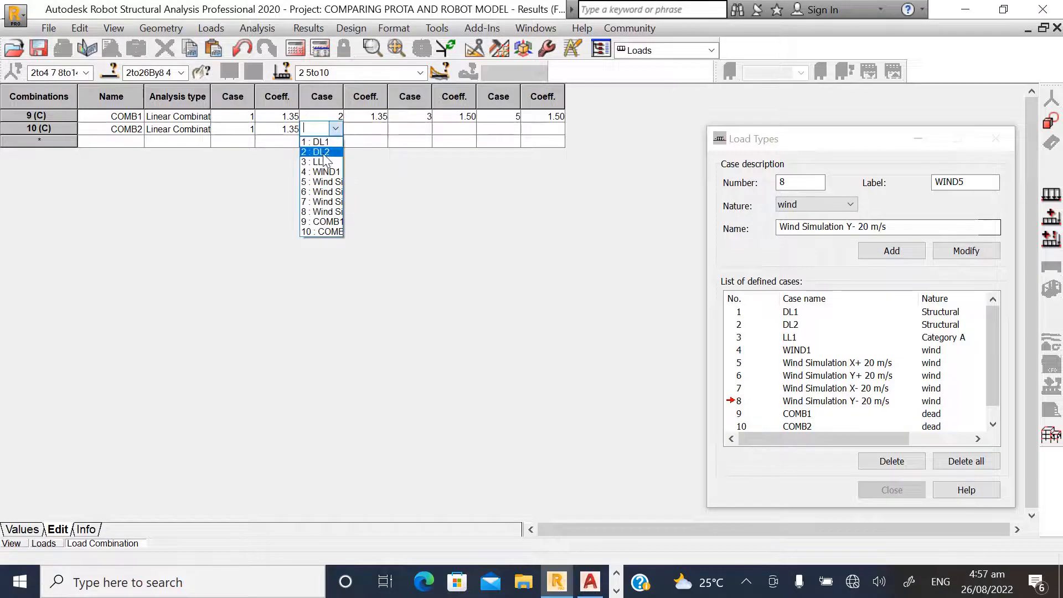
click(319, 151)
click(365, 128)
click(380, 129)
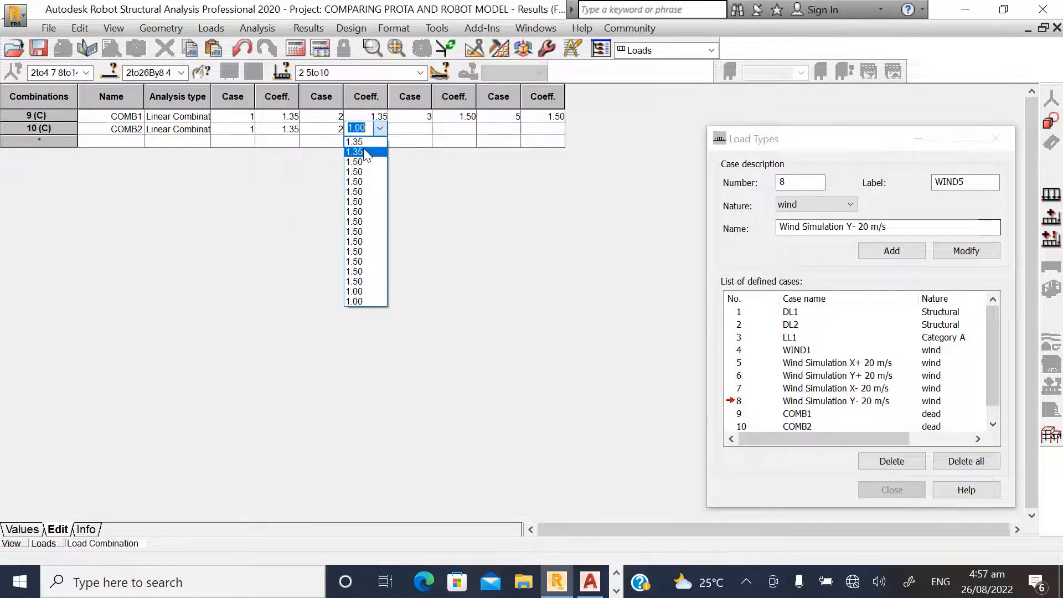
click(355, 151)
- Add case LL1 with a coefficient of 1.50 to the second combination
click(410, 128)
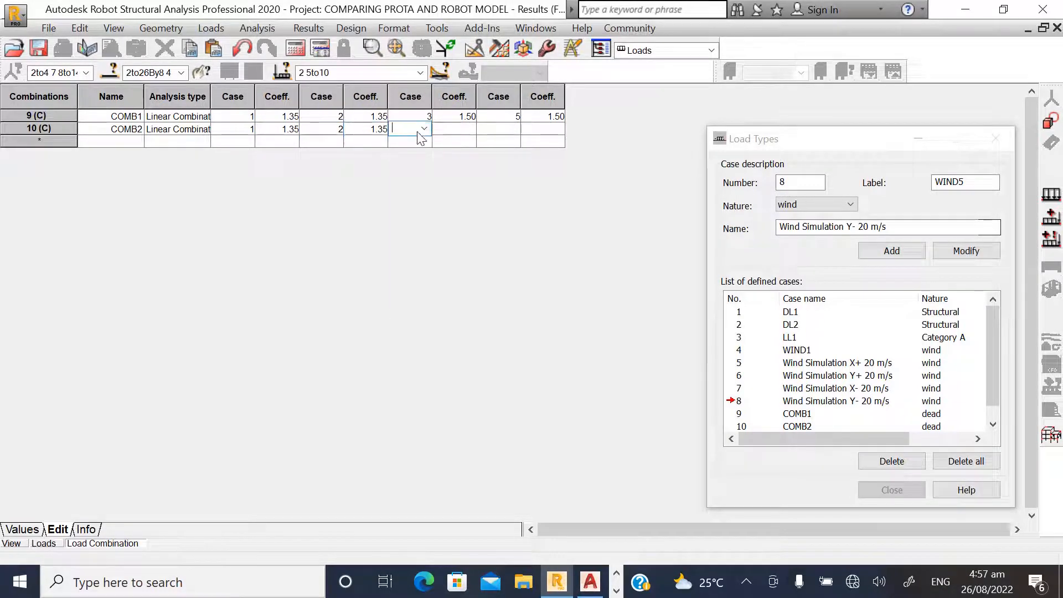
click(424, 128)
click(400, 161)
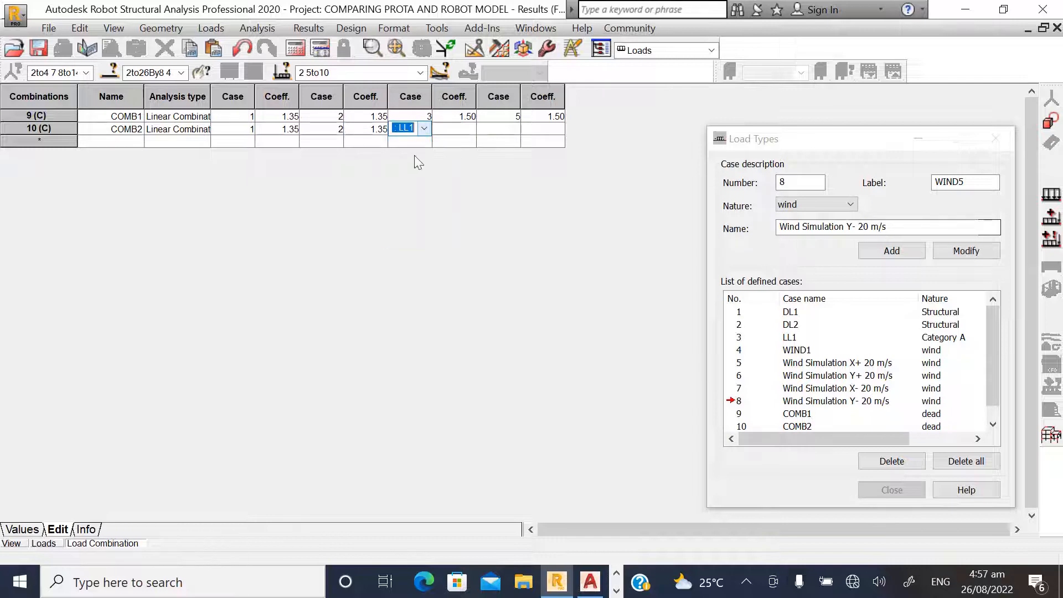
click(451, 128)
click(469, 128)
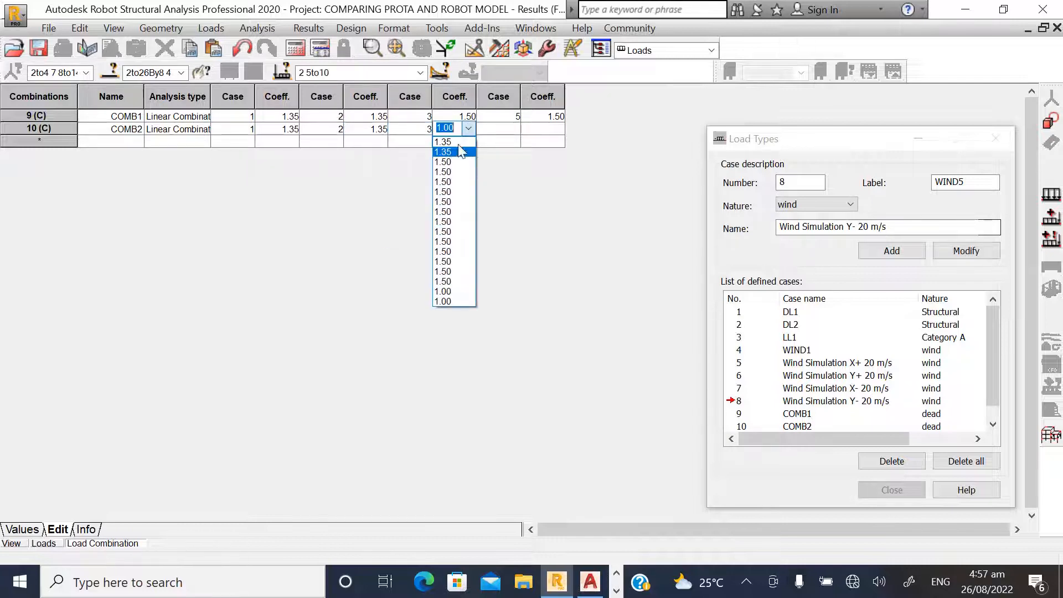
click(448, 172)
- Add wind case 6 (Wind Simulation Y+ 20 m/s) with a coefficient of 1.50 to the second combination
click(510, 130)
click(513, 130)
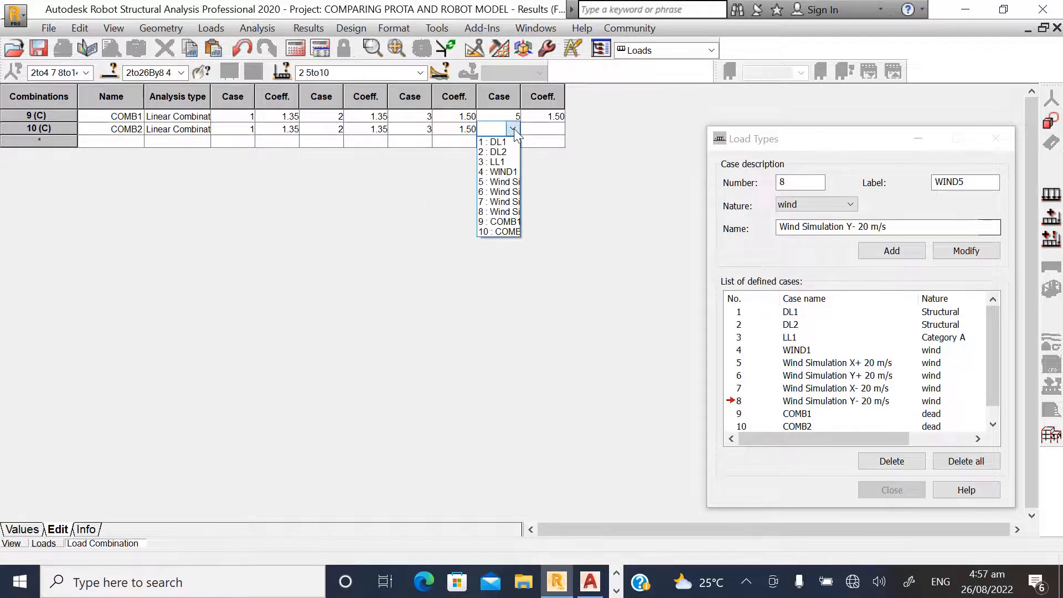
click(504, 193)
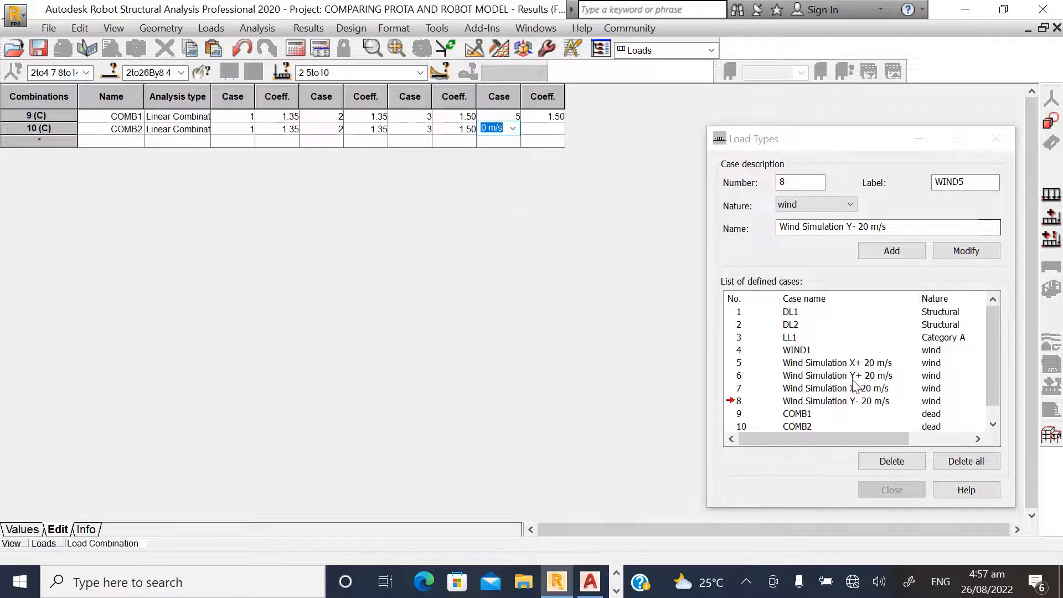
click(540, 129)
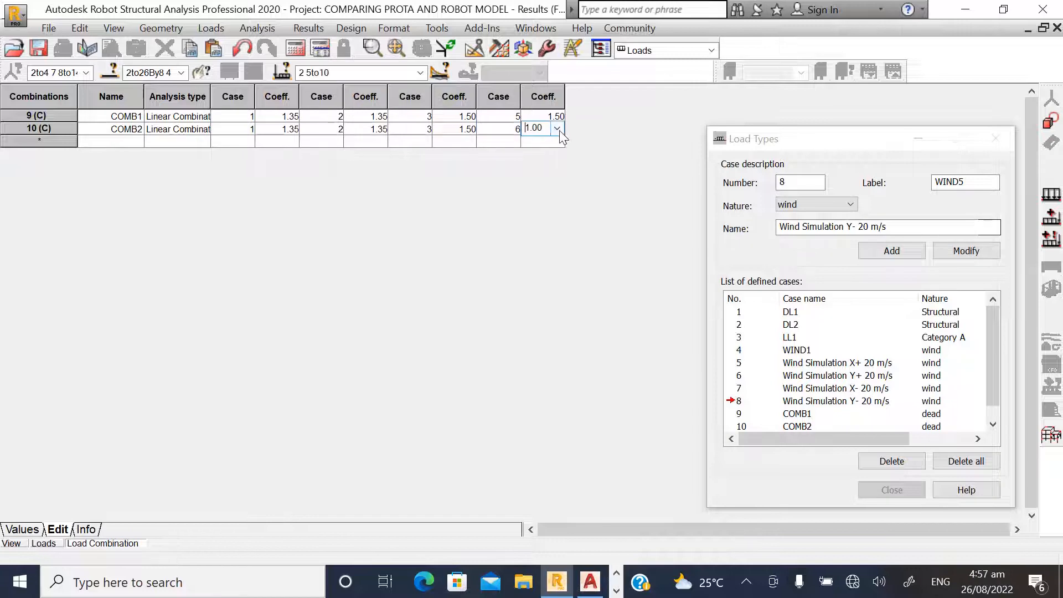
click(557, 129)
click(537, 168)
- Start a third linear combination with case DL1 at a coefficient of 1.35
click(176, 141)
click(199, 143)
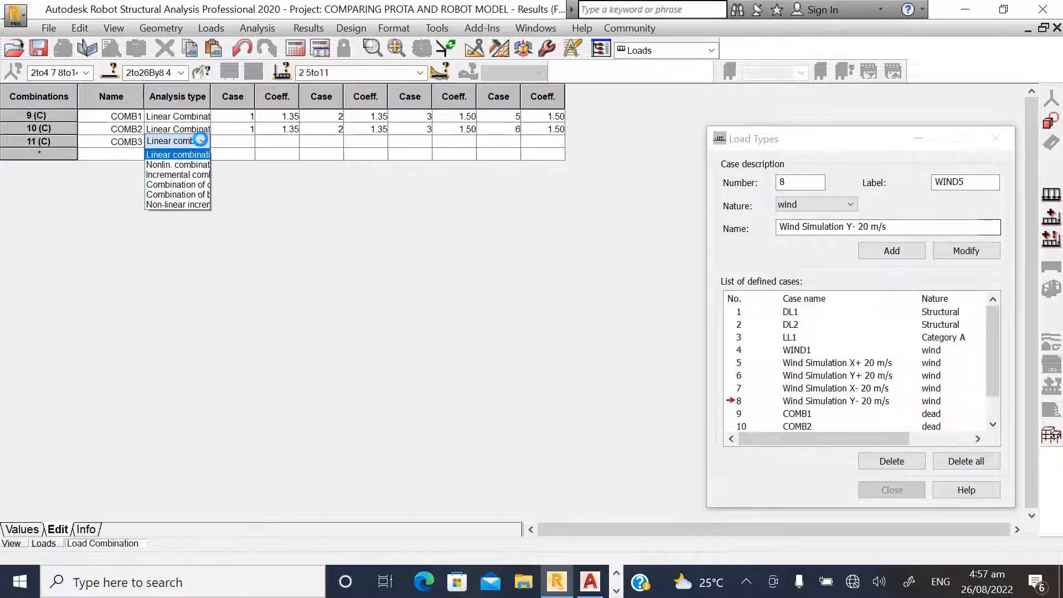
click(238, 142)
click(247, 142)
click(232, 155)
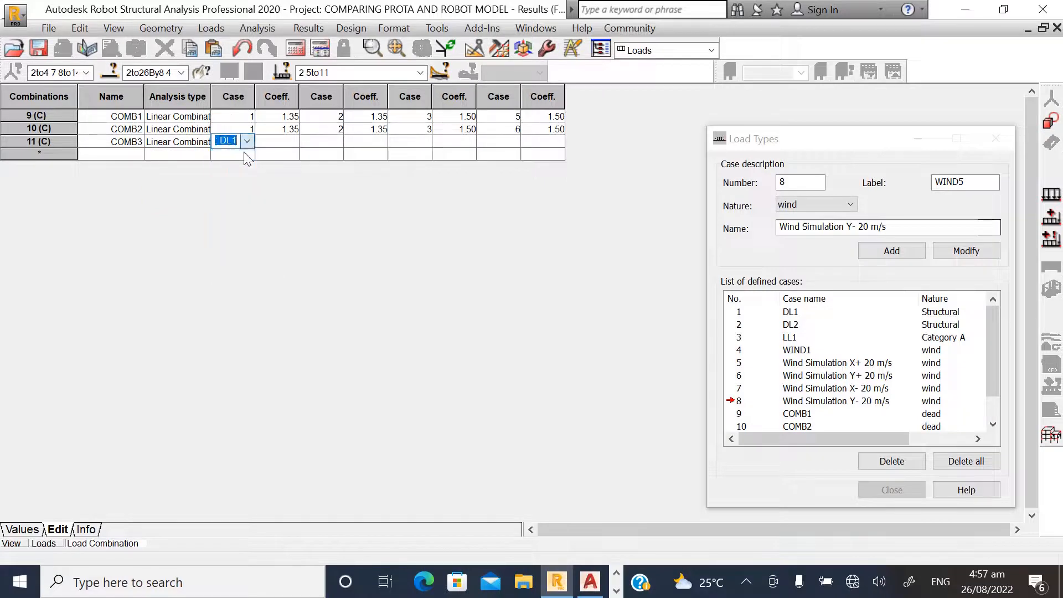
click(293, 146)
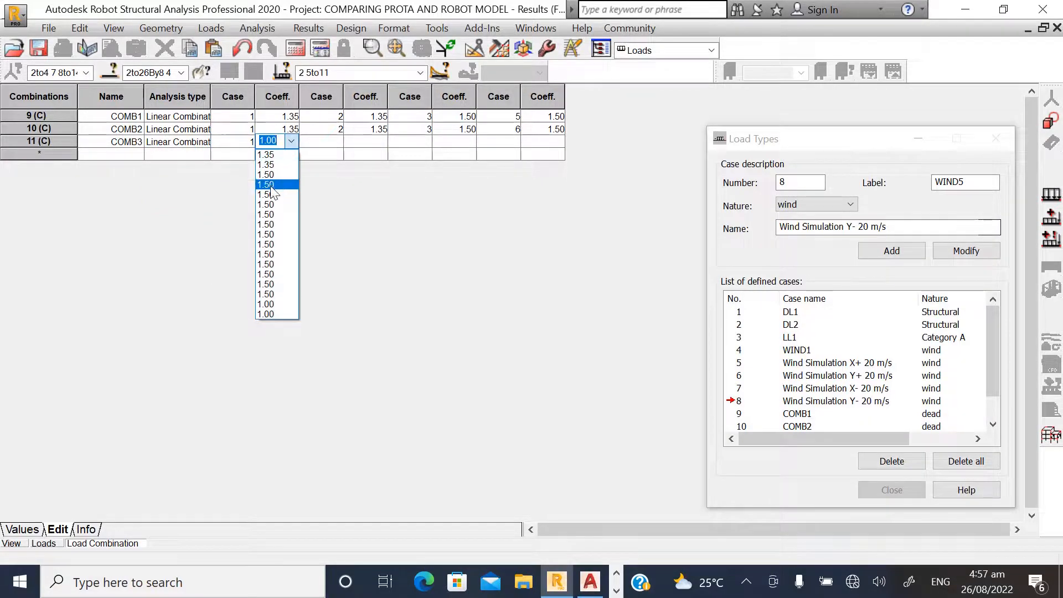
click(281, 165)
- Add case DL2 with a coefficient of 1.35 to the third combination
click(318, 141)
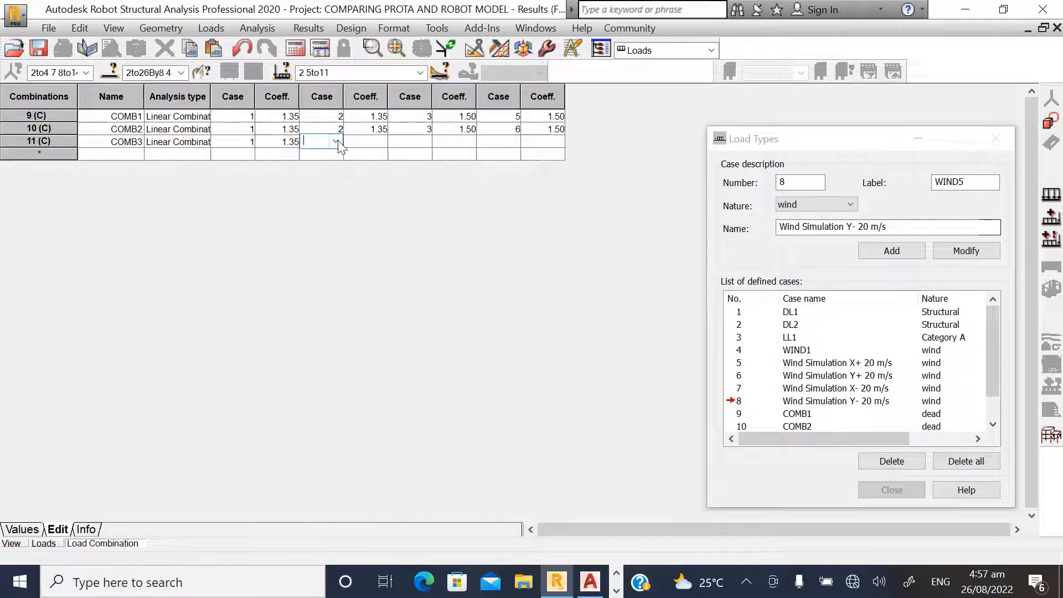
click(336, 141)
click(321, 165)
click(366, 142)
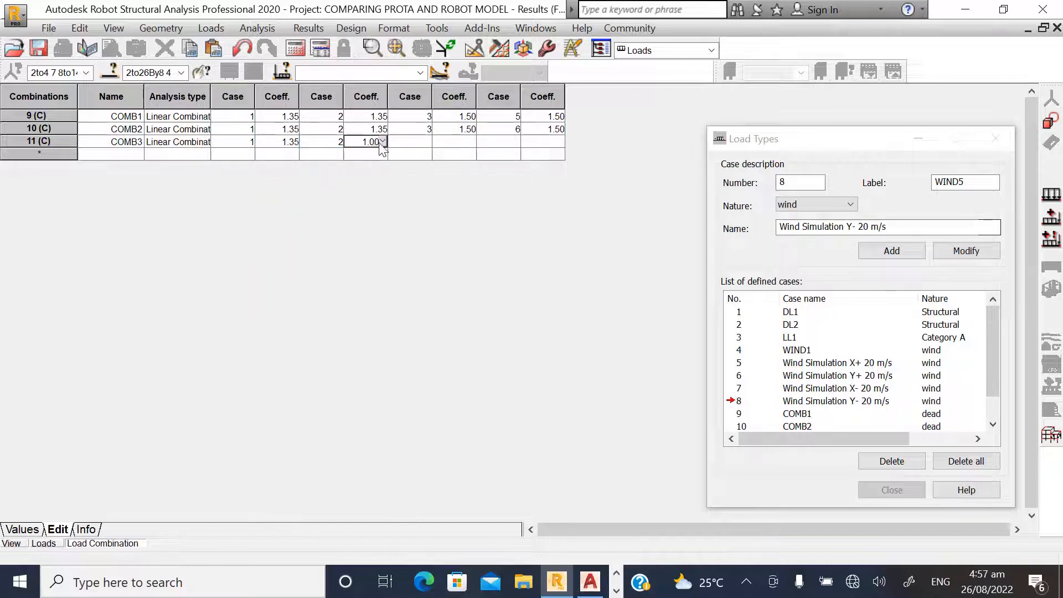
click(380, 141)
click(362, 165)
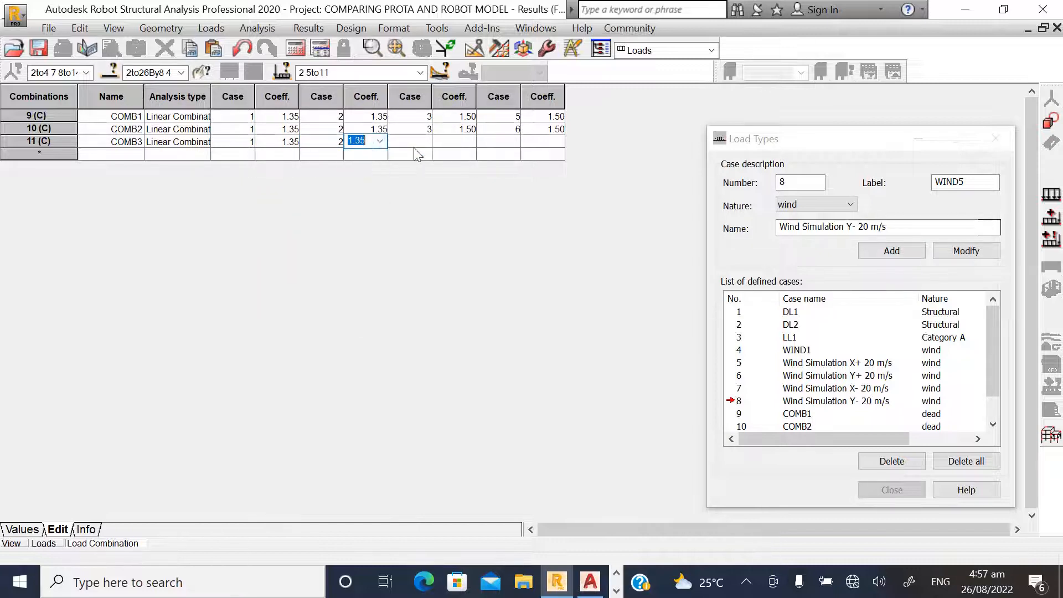
- Add case LL1 with a coefficient of 1.50 to the third combination
click(412, 142)
click(425, 140)
click(403, 175)
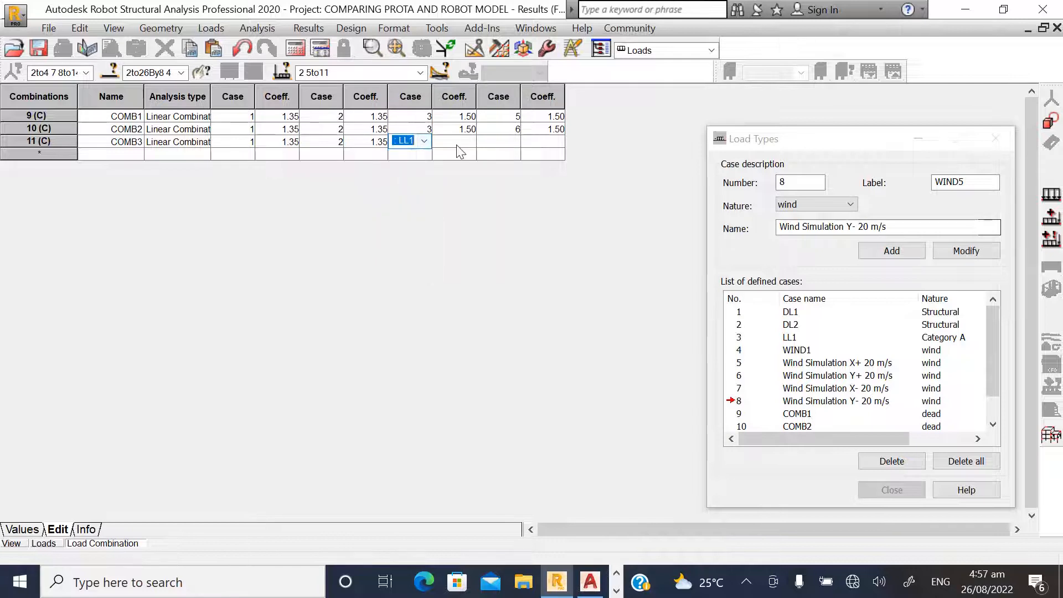
click(453, 142)
click(468, 141)
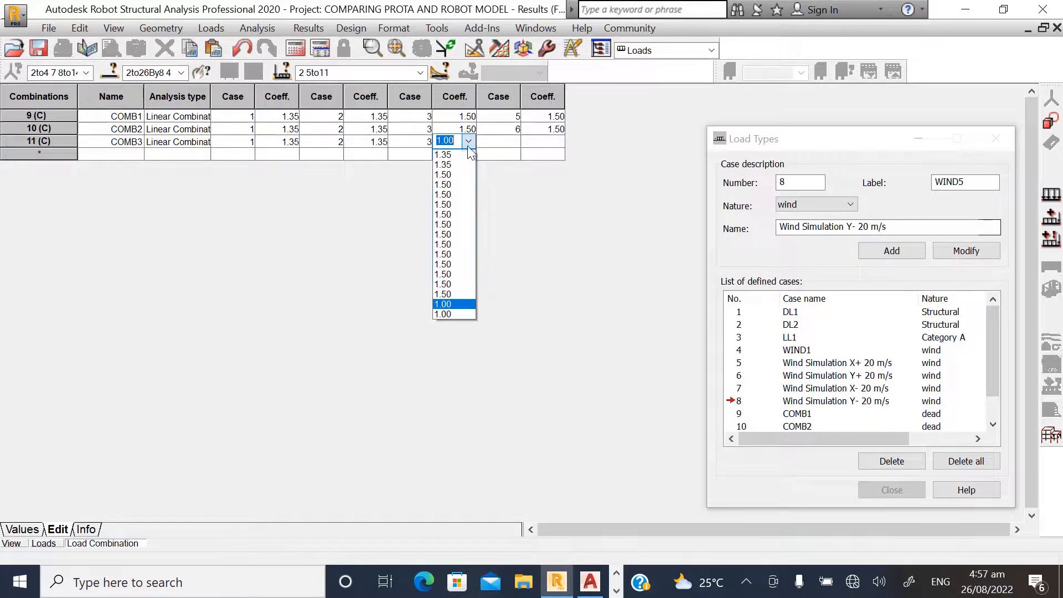
click(448, 185)
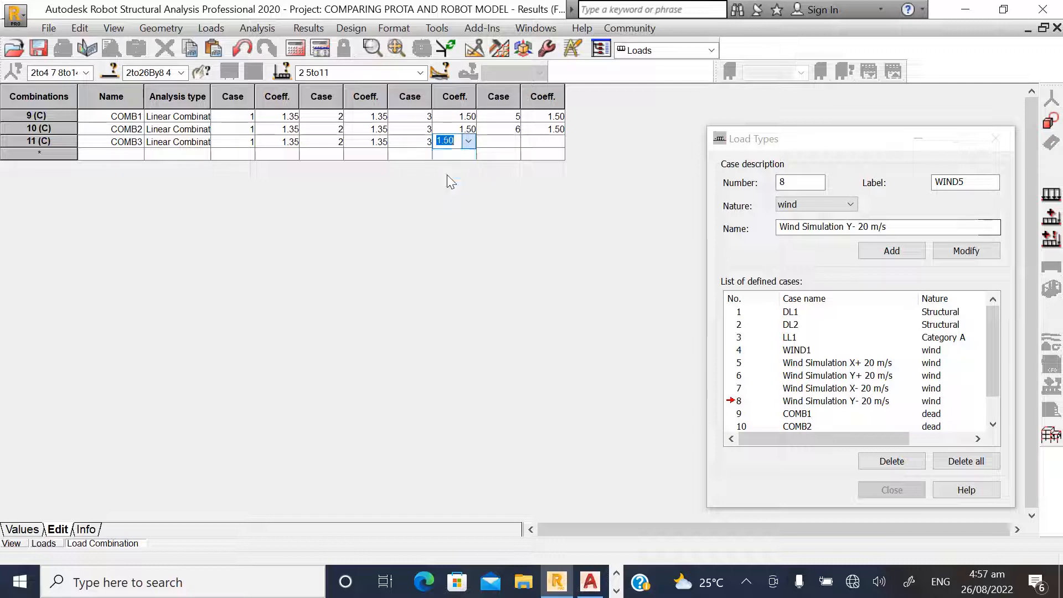
- Add wind case 7 (Wind Simulation X- 20 m/s) with a coefficient of 1.50 to the third combination
click(501, 142)
click(512, 140)
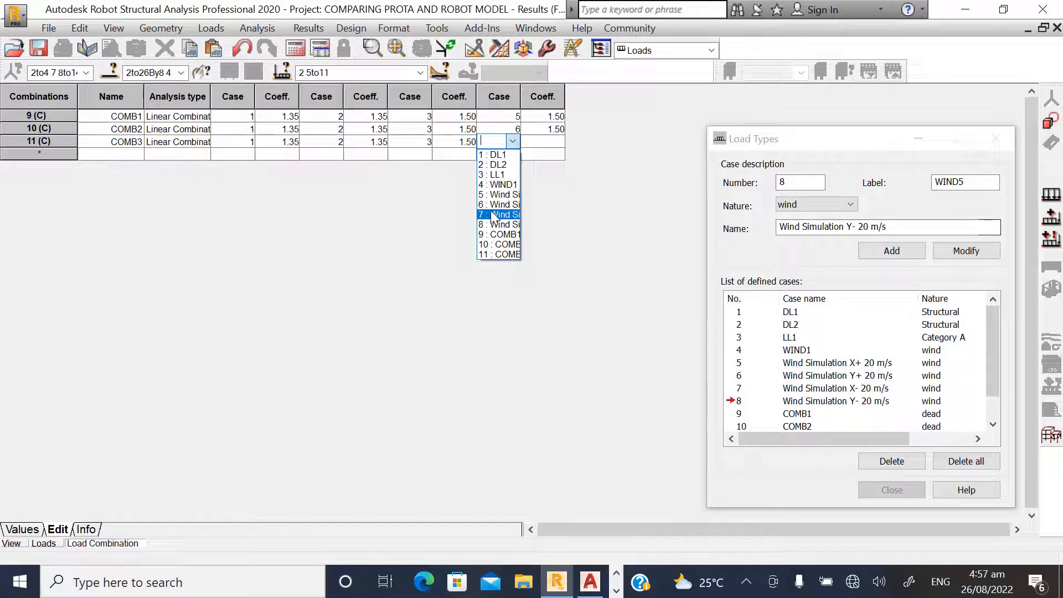
click(492, 215)
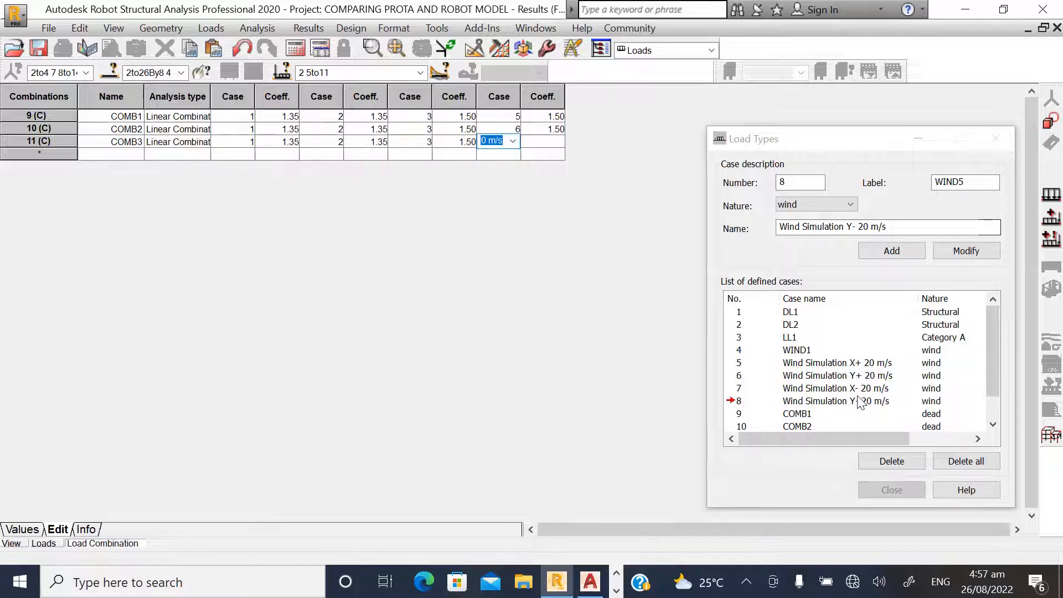
click(556, 142)
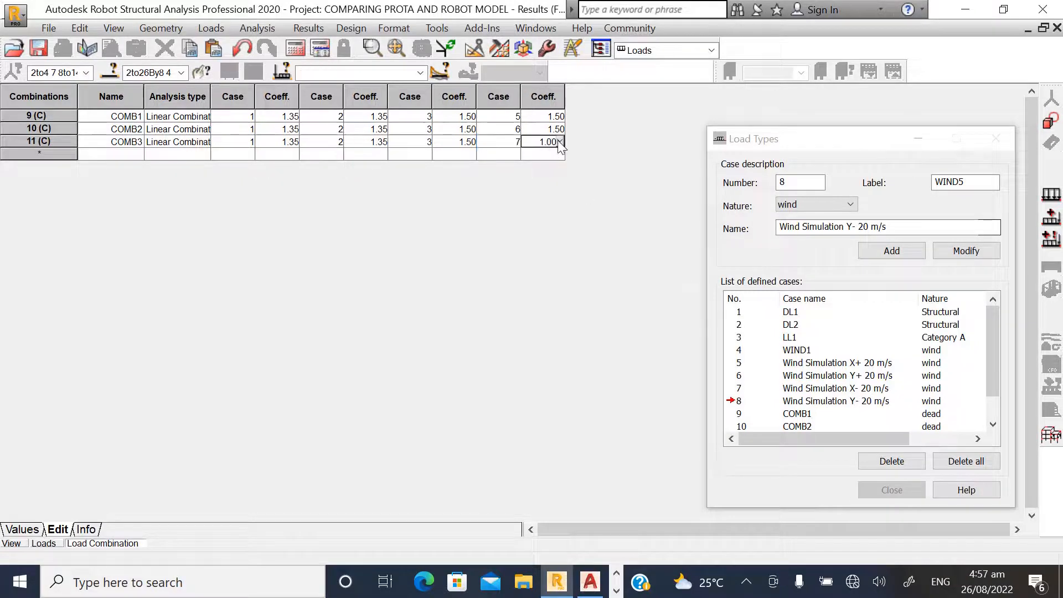
click(557, 142)
click(543, 195)
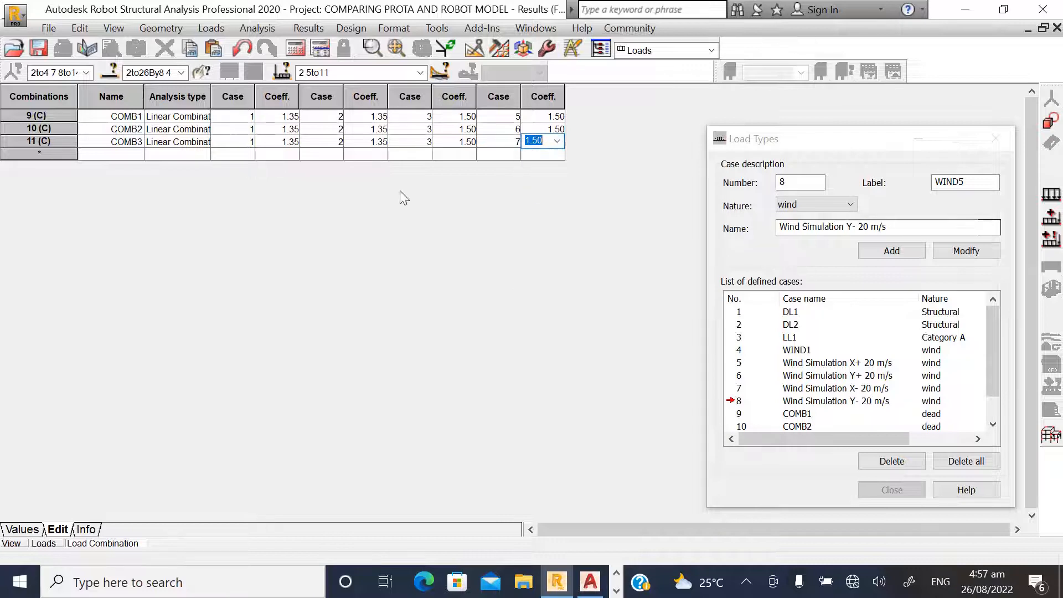
- Start a fourth linear combination with case DL1 at a coefficient of 1.35
click(158, 154)
click(202, 155)
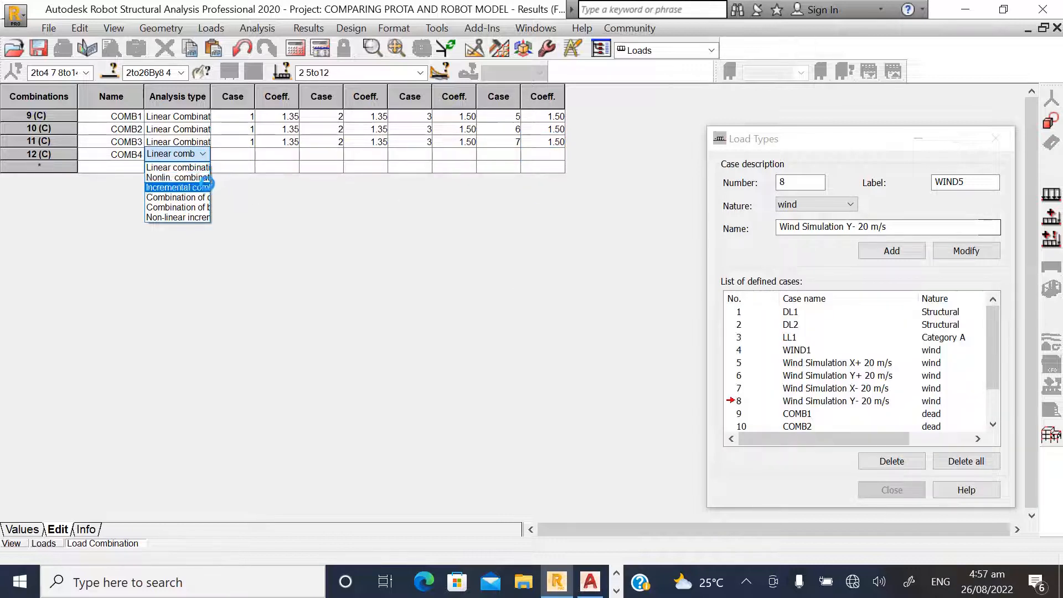
click(184, 167)
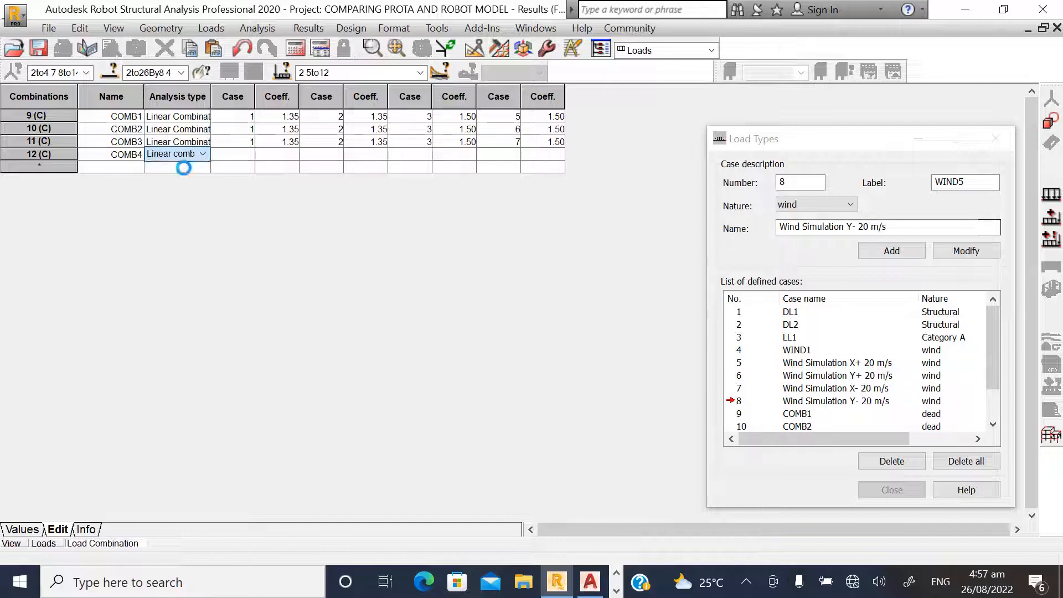
click(233, 154)
click(247, 154)
click(227, 172)
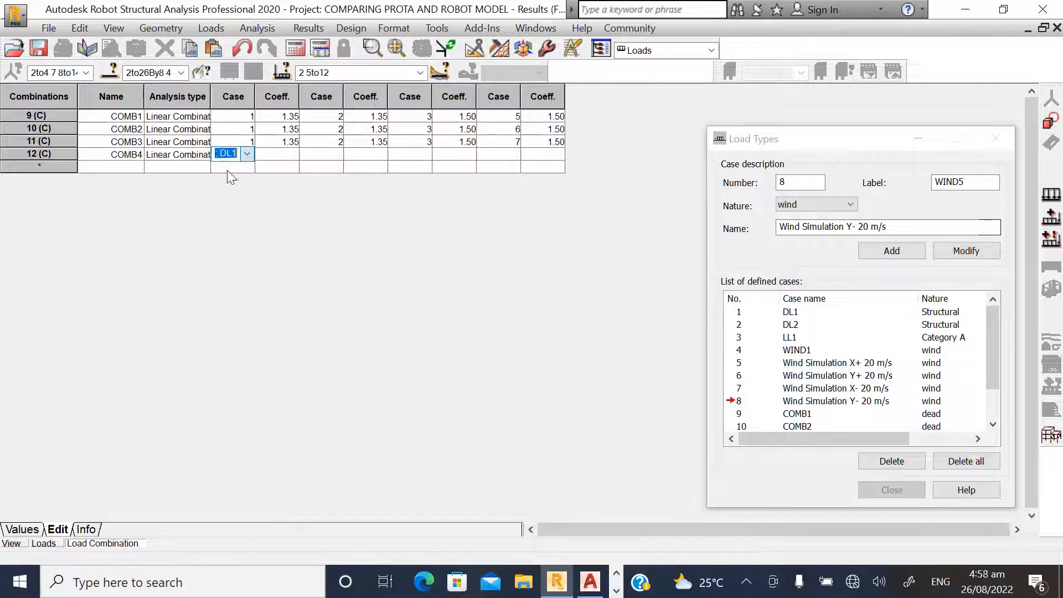
click(281, 156)
click(291, 156)
click(266, 179)
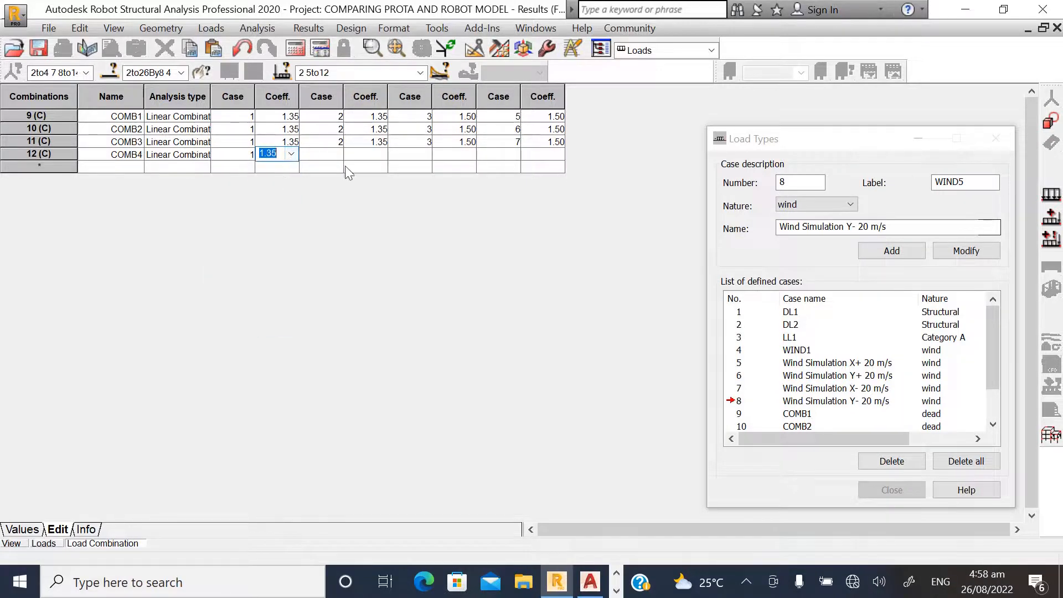
- Add case DL2 with a coefficient of 1.35 to the fourth combination
click(321, 154)
click(336, 154)
click(319, 177)
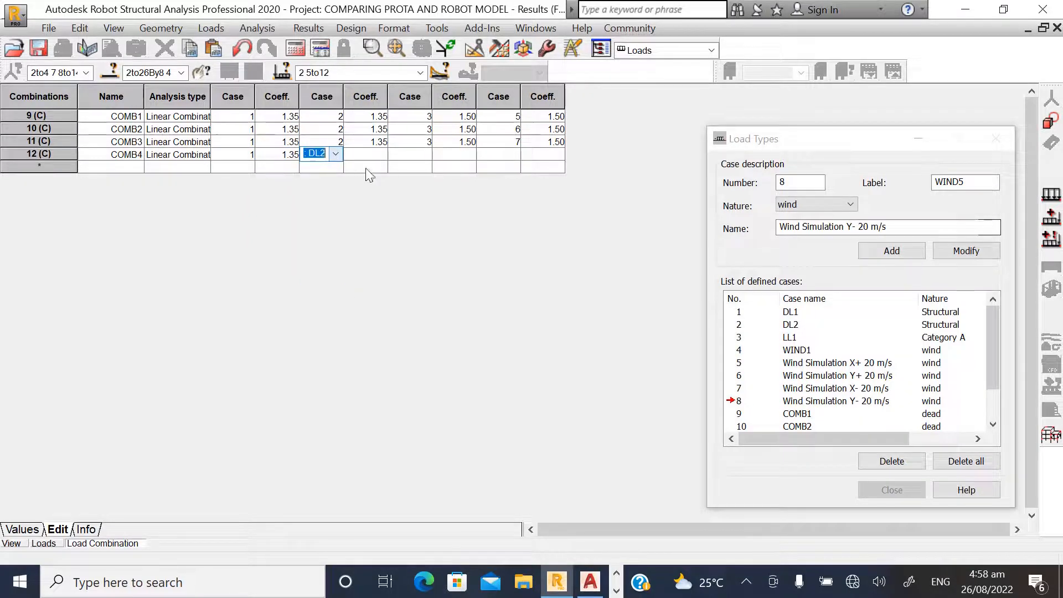
click(366, 154)
click(380, 154)
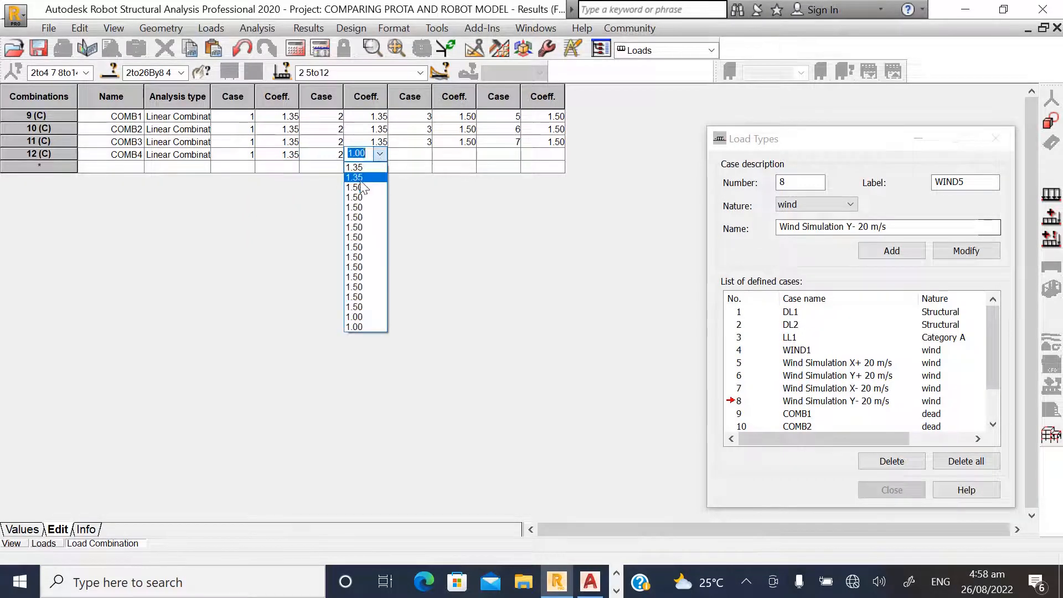
click(359, 178)
- Add case LL1 with a coefficient of 1.50 to the fourth combination
click(410, 154)
click(424, 154)
click(415, 187)
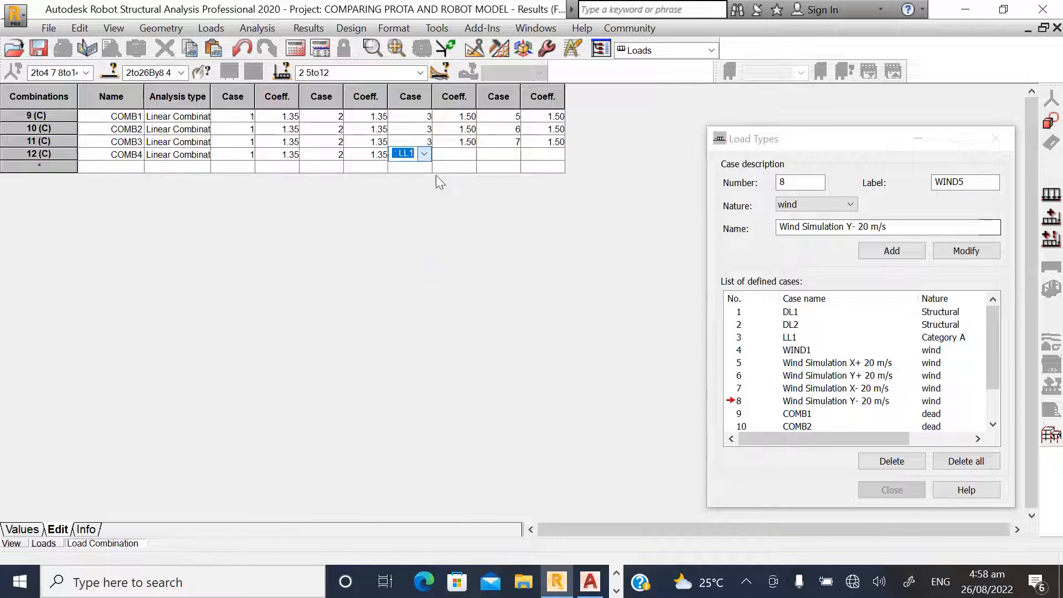
click(448, 154)
click(469, 154)
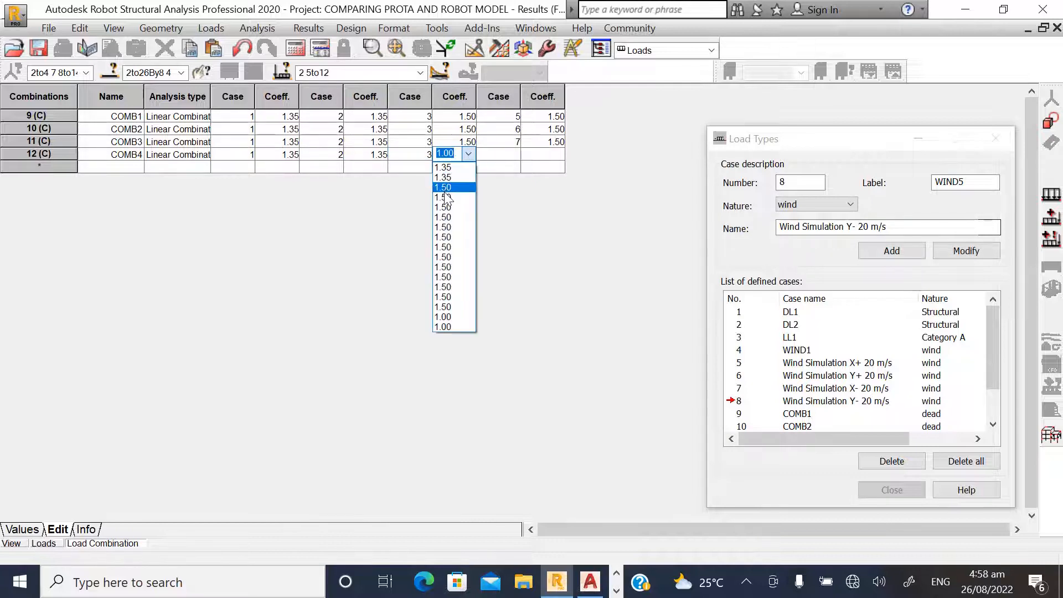
click(444, 194)
- Add wind case 8 (Wind Simulation Y- 20 m/s) with a coefficient of 1.50 to the fourth combination
click(509, 154)
click(515, 154)
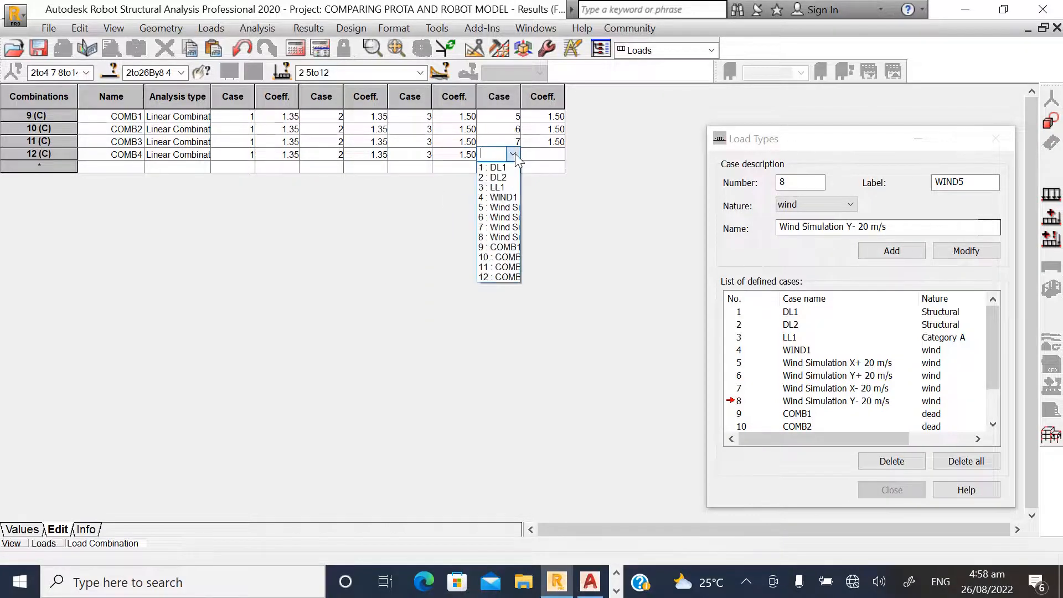
click(500, 237)
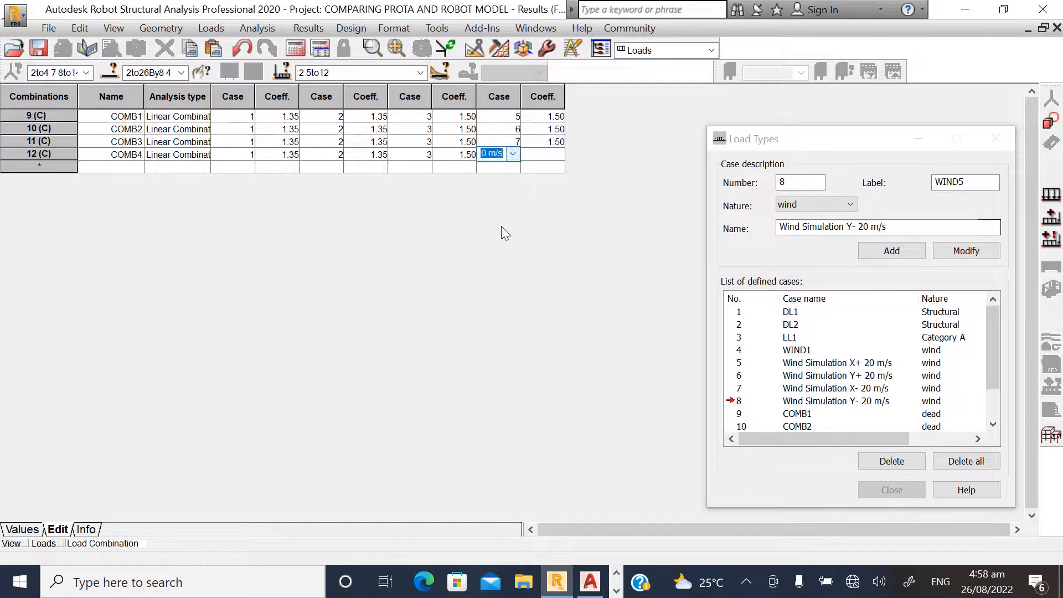
click(548, 168)
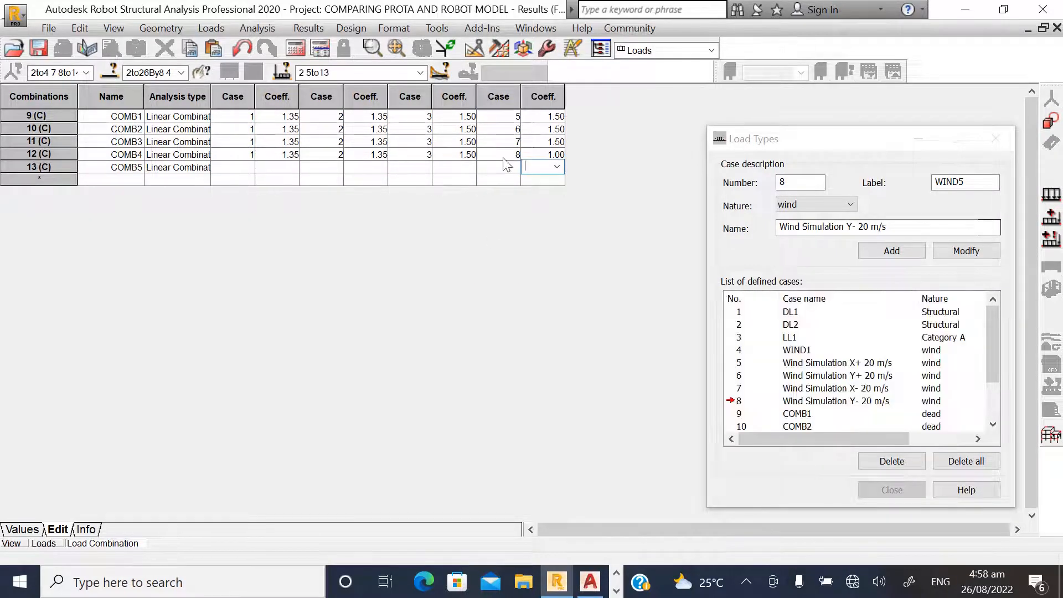
click(558, 159)
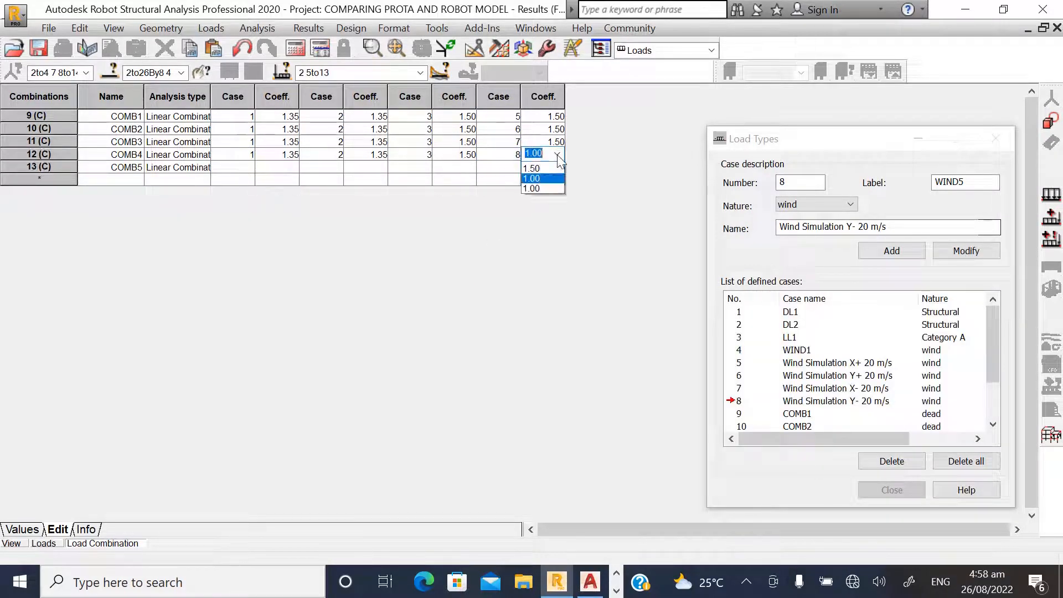
click(523, 208)
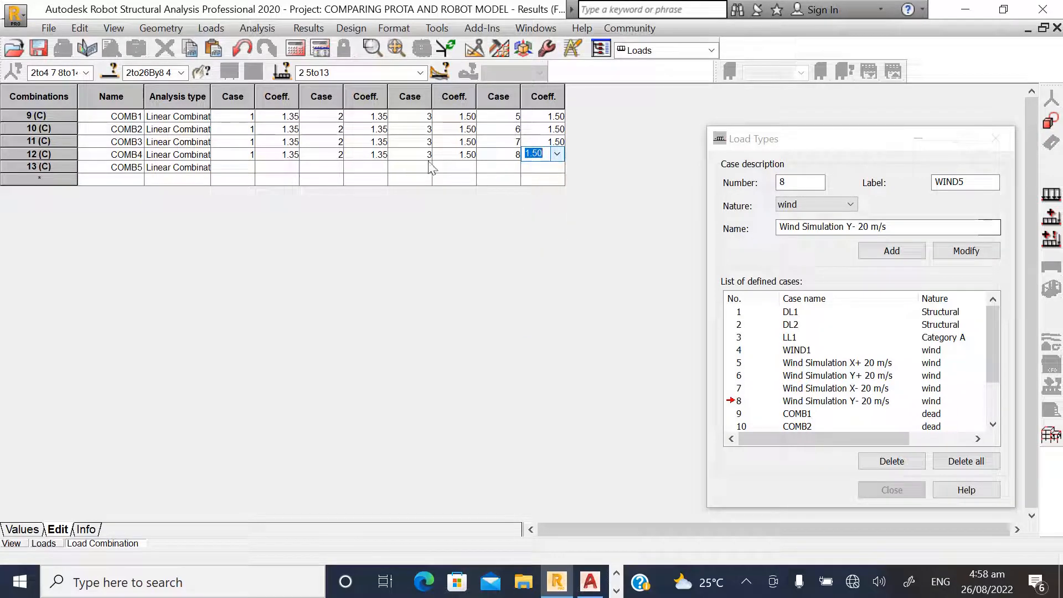
- Enter case DL1 with a coefficient of 1.35 as the first component of the fifth linear combination
click(236, 167)
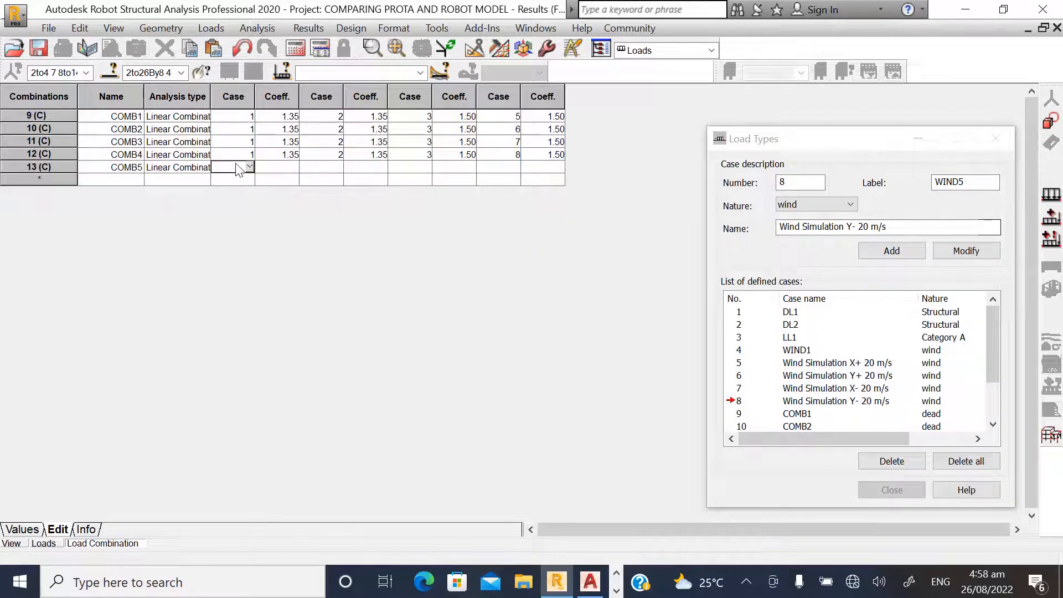
click(248, 166)
scroll(244, 189, up, 2)
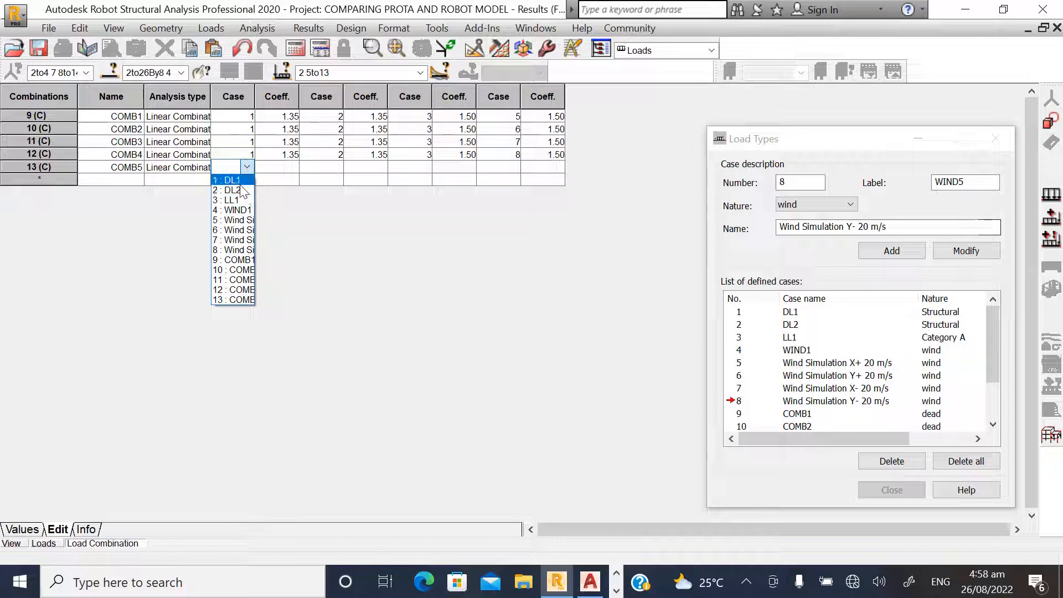
click(241, 178)
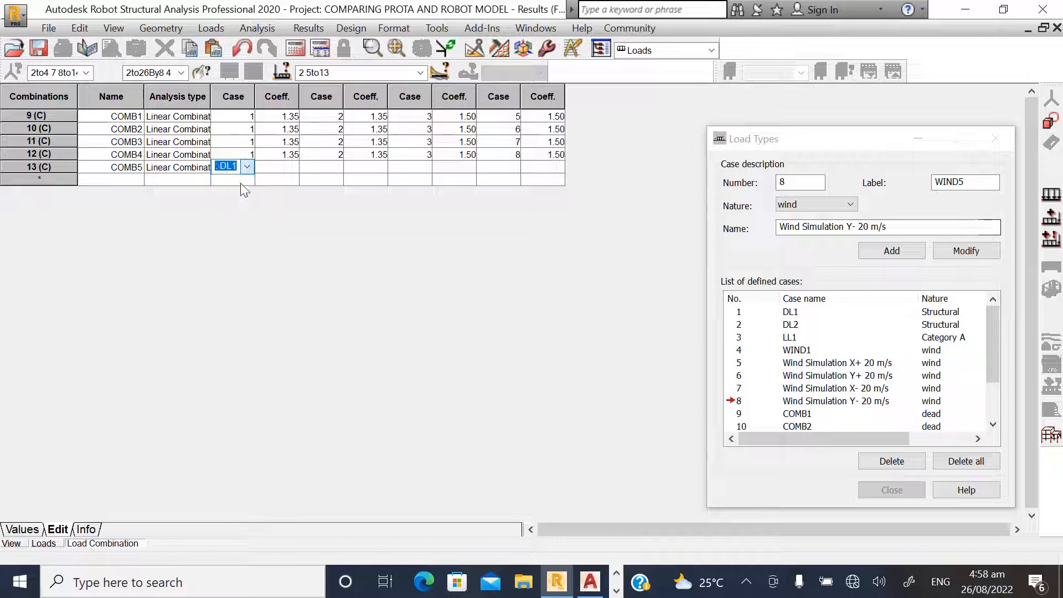
click(289, 168)
click(291, 166)
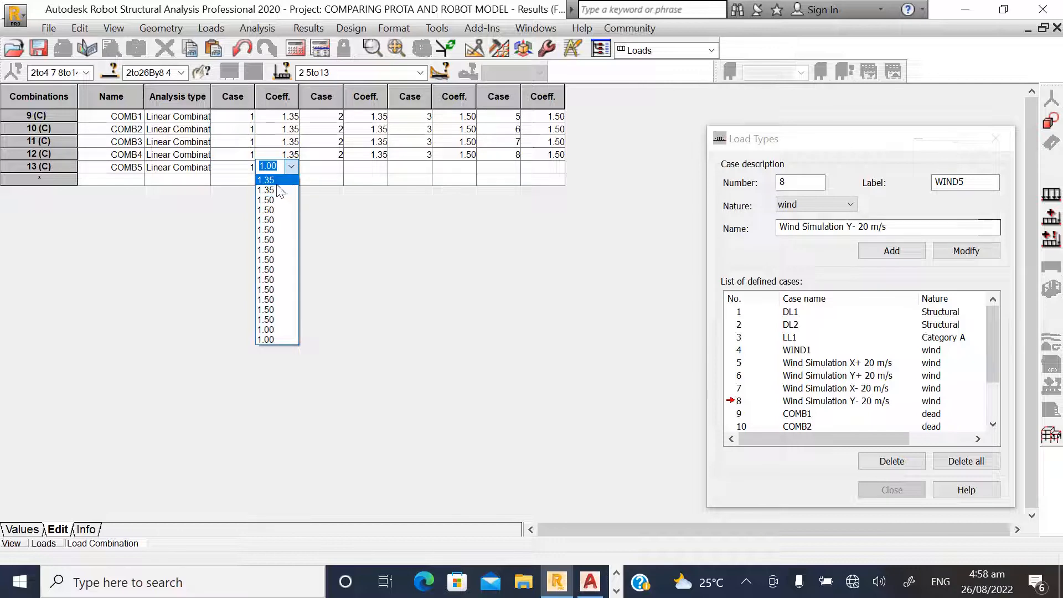
click(279, 181)
- Add case DL2 with a coefficient of 1.35 to the fifth combination
click(328, 169)
click(336, 167)
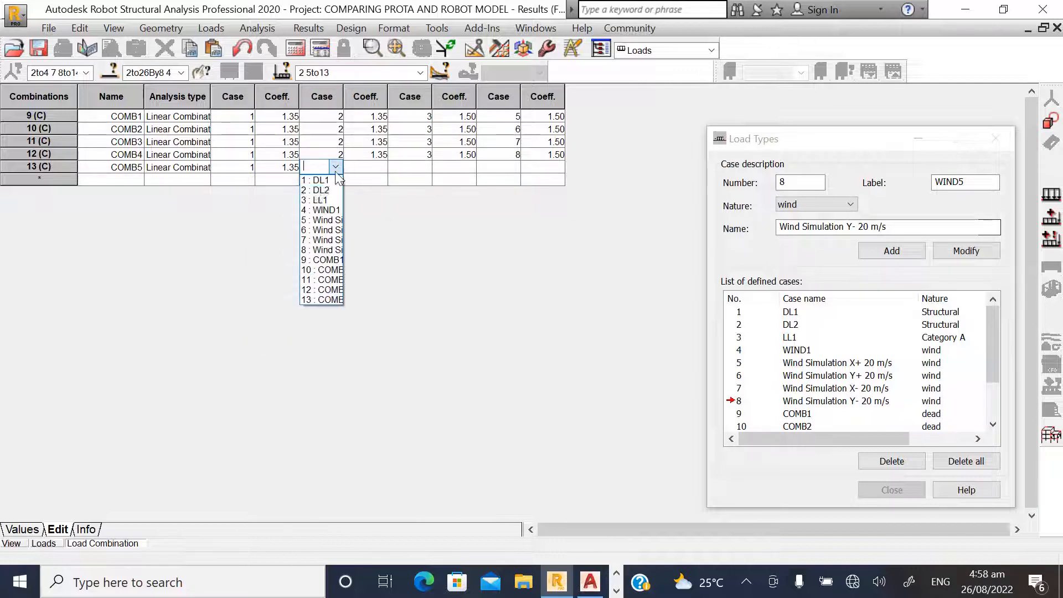
click(321, 185)
click(366, 167)
click(380, 167)
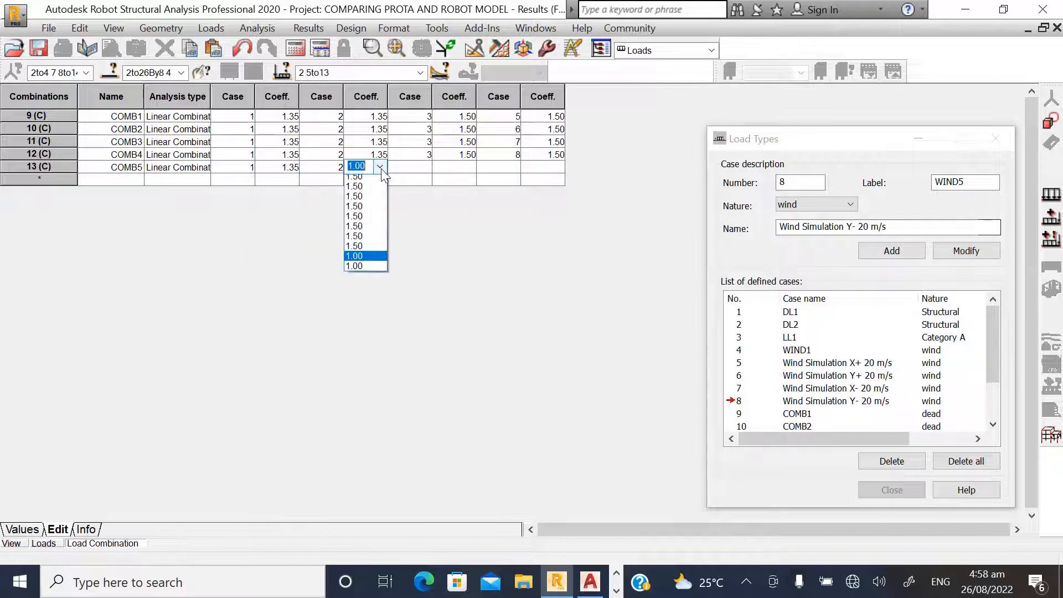
click(360, 185)
- Add case LL1 with a coefficient of 1.50 to the fifth combination, leaving out any wind case
click(408, 167)
click(424, 166)
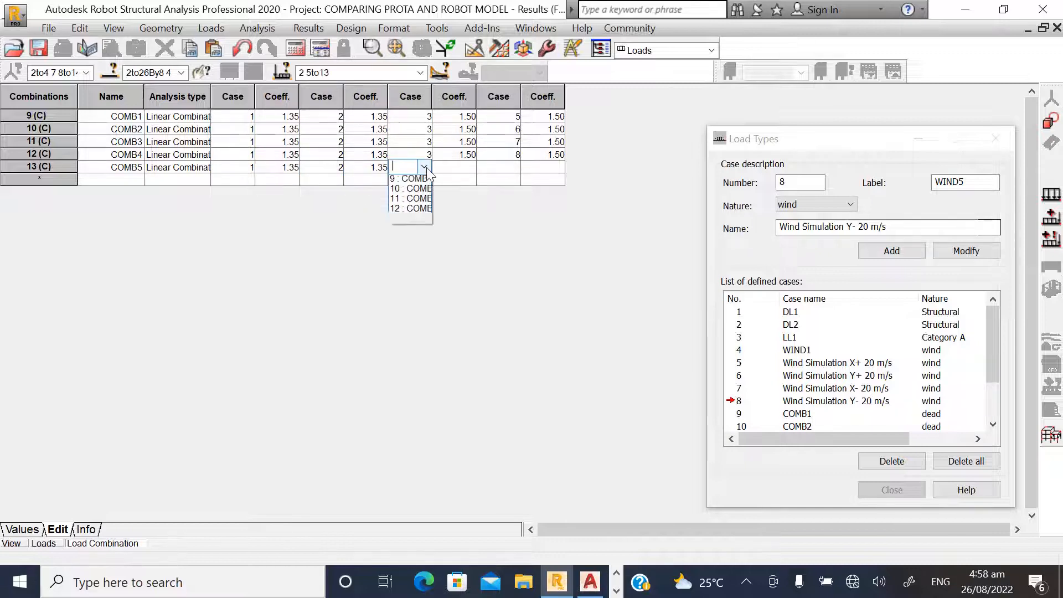
click(400, 201)
click(453, 166)
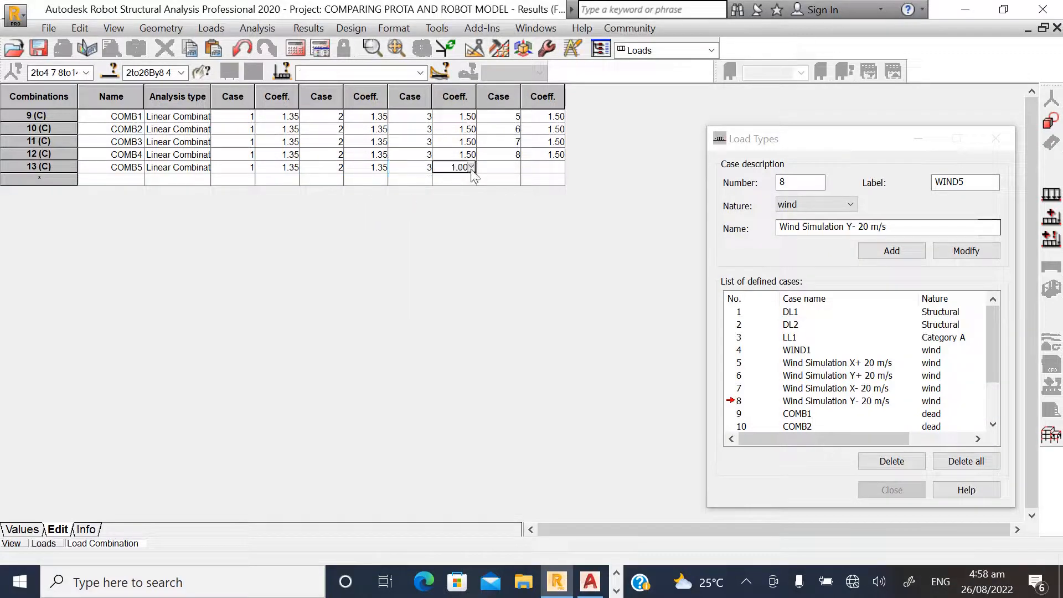
click(469, 167)
click(450, 201)
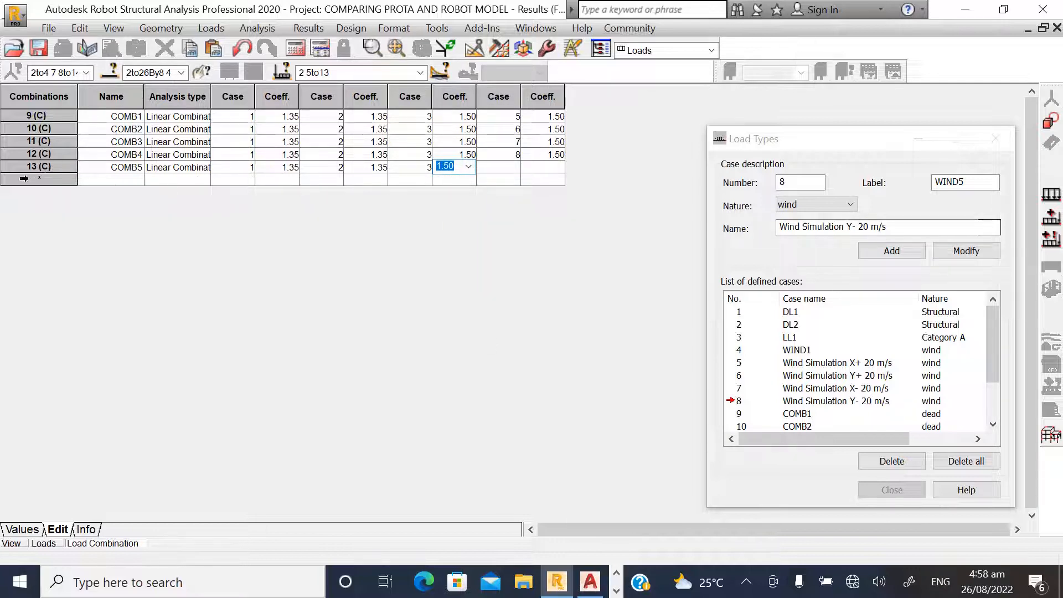
- Try to cut the empty row below the fifth combination from the table
click(23, 179)
right_click(22, 183)
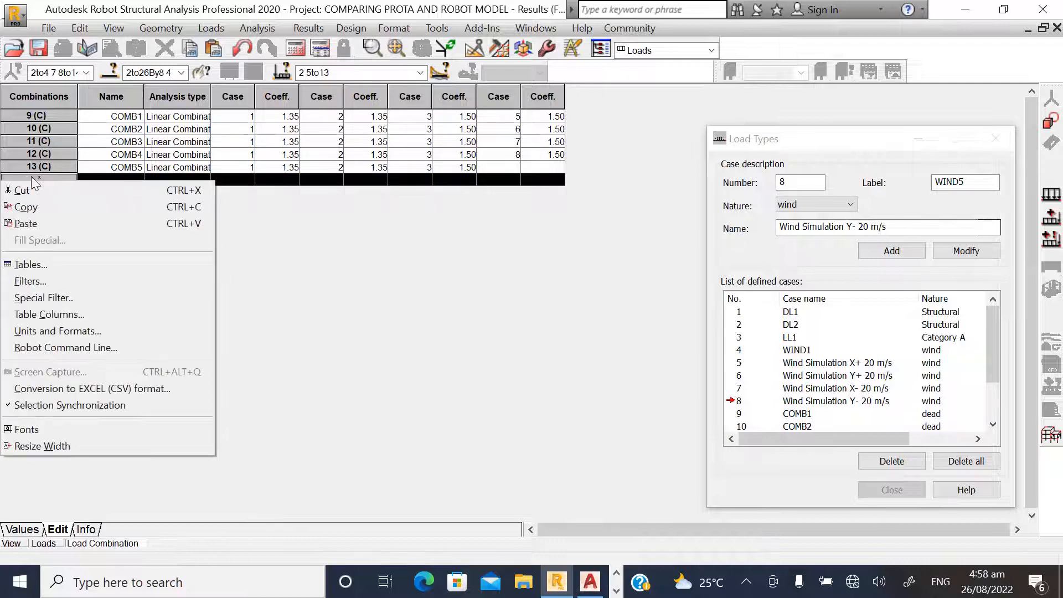
click(26, 190)
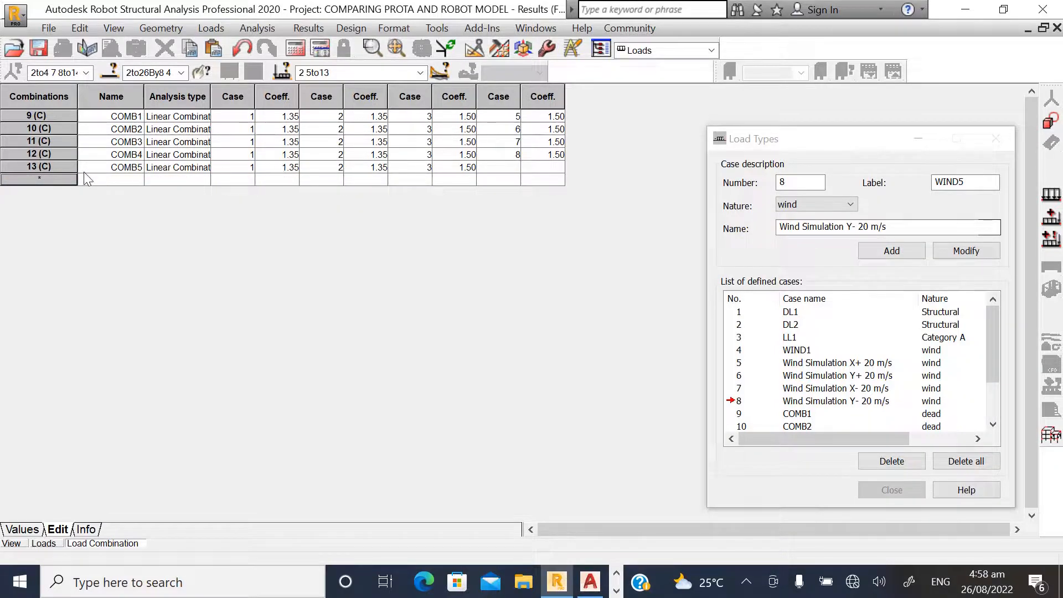
- Review the definition formulas of the load combinations and return to the Geometry layout with the 3D model
click(22, 530)
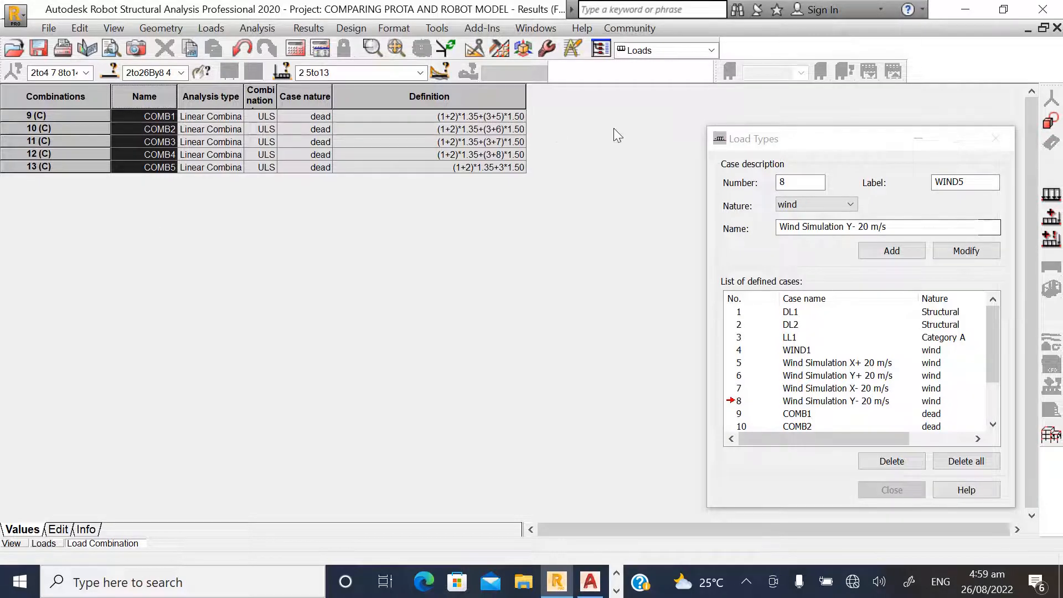
click(711, 51)
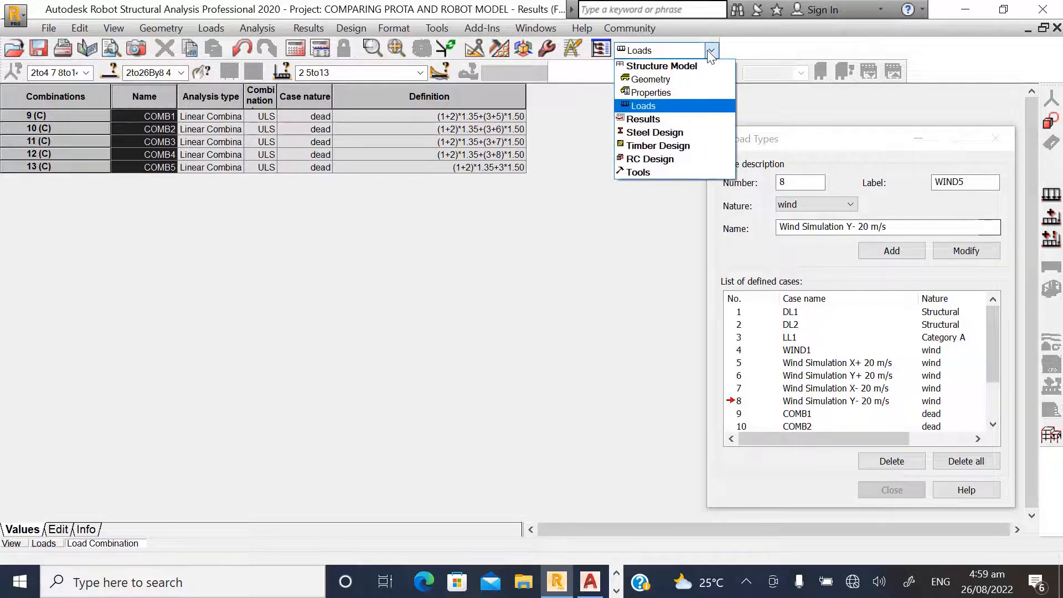
click(653, 79)
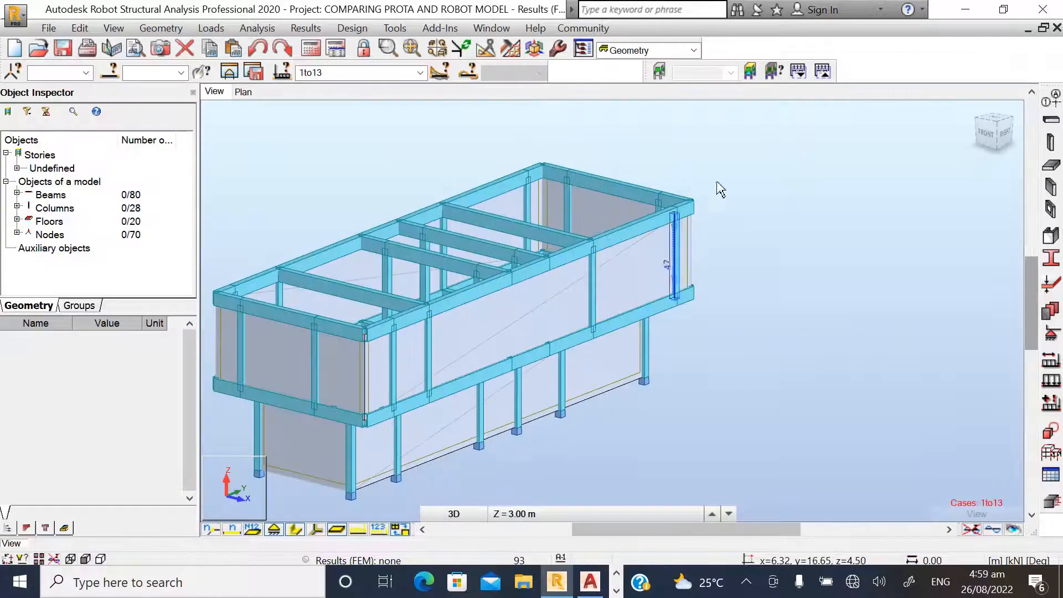
scroll(306, 283, up, 2)
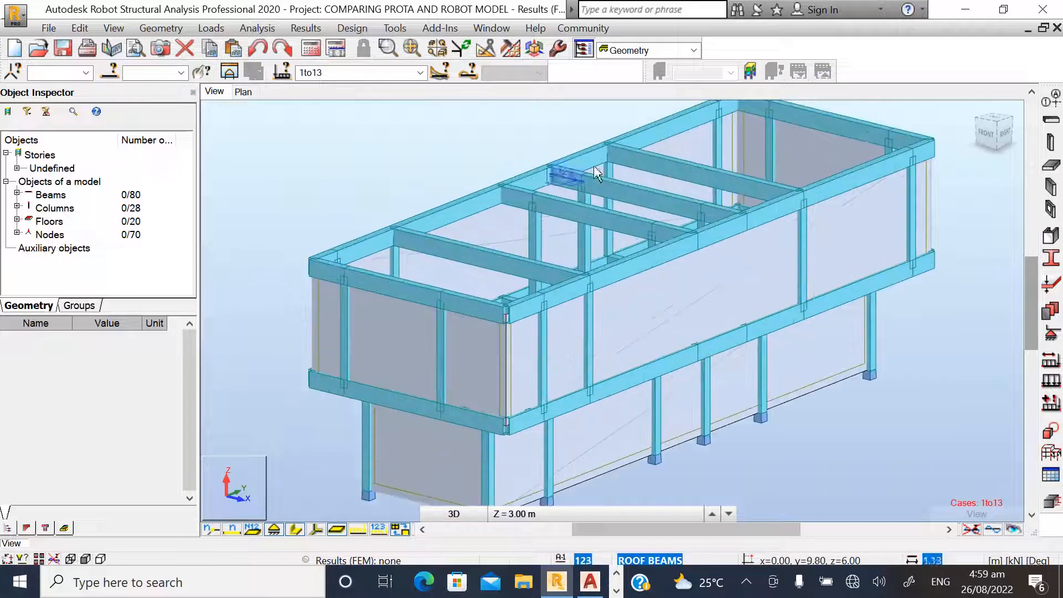
- Set COMB1 as the active load case for the 3D model view
scroll(636, 180, down, 2)
drag(1003, 137, 1004, 145)
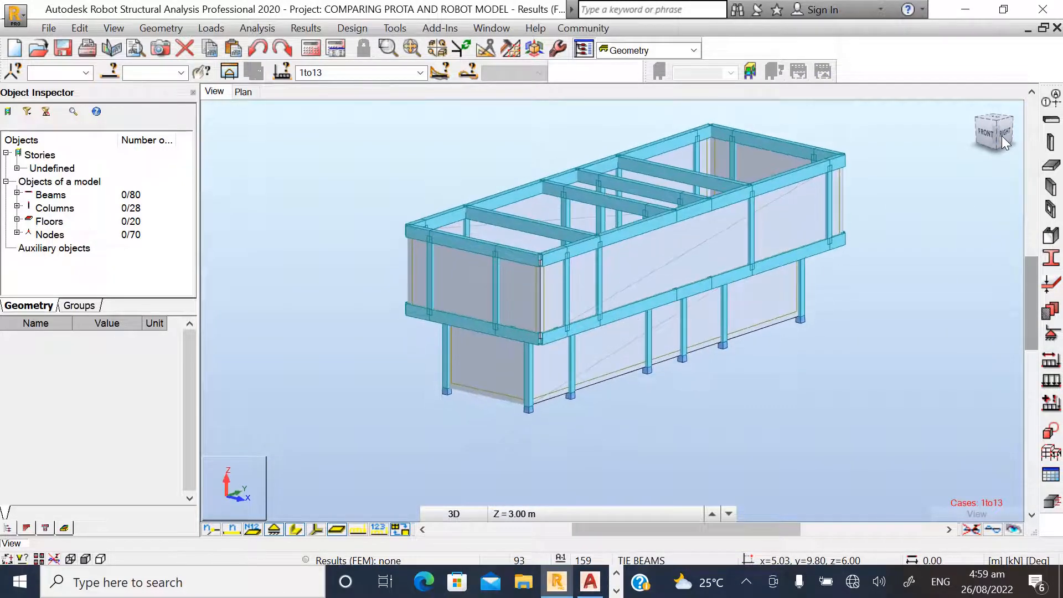
click(421, 73)
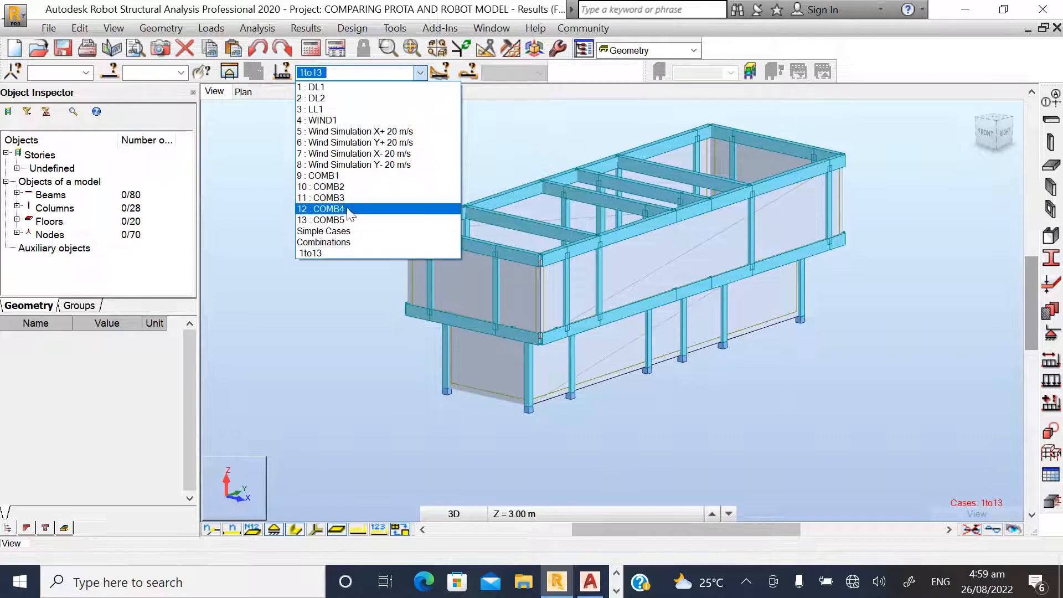
click(341, 178)
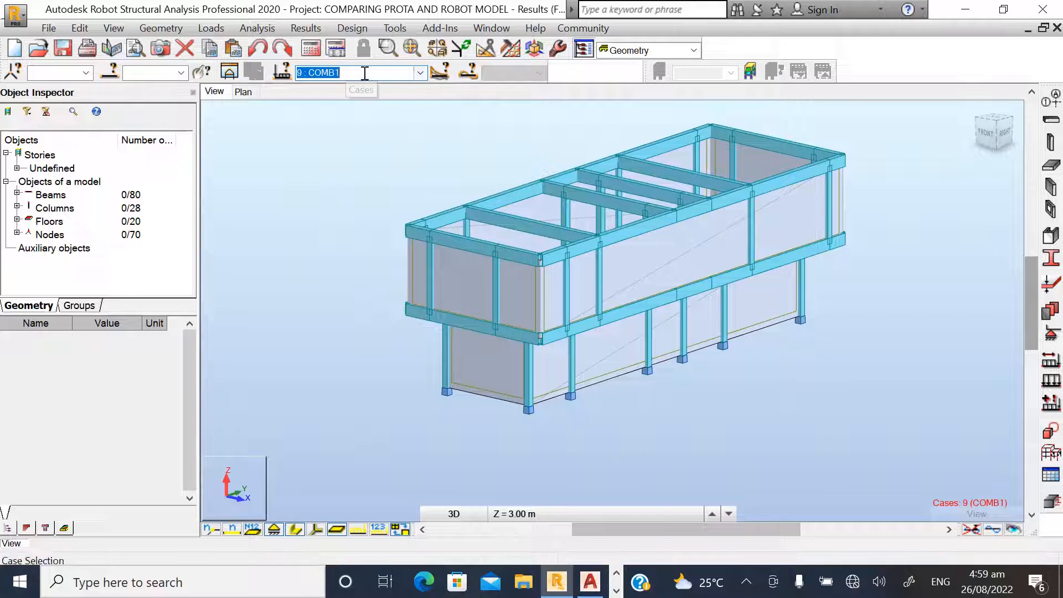
- Review the load table's dead, live and wind simulation entries, and return to the 3D model view
click(205, 29)
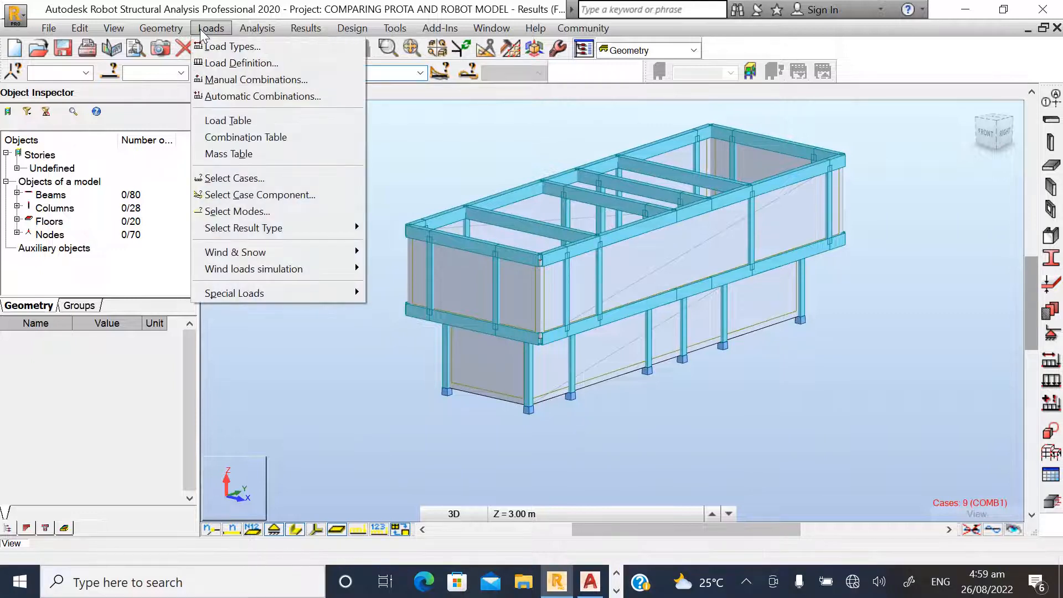
click(225, 119)
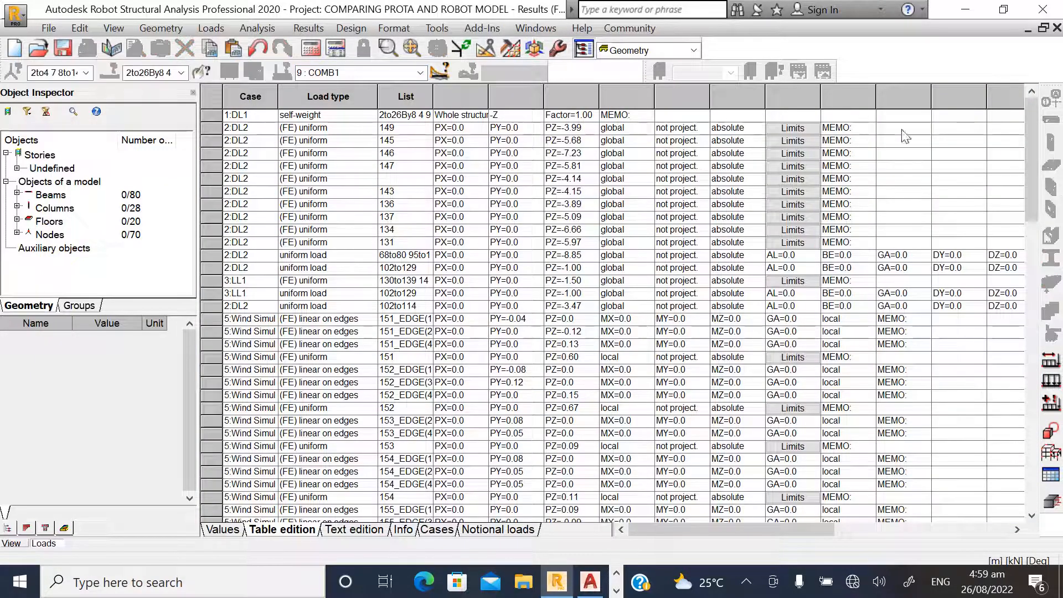
scroll(457, 281, down, 10)
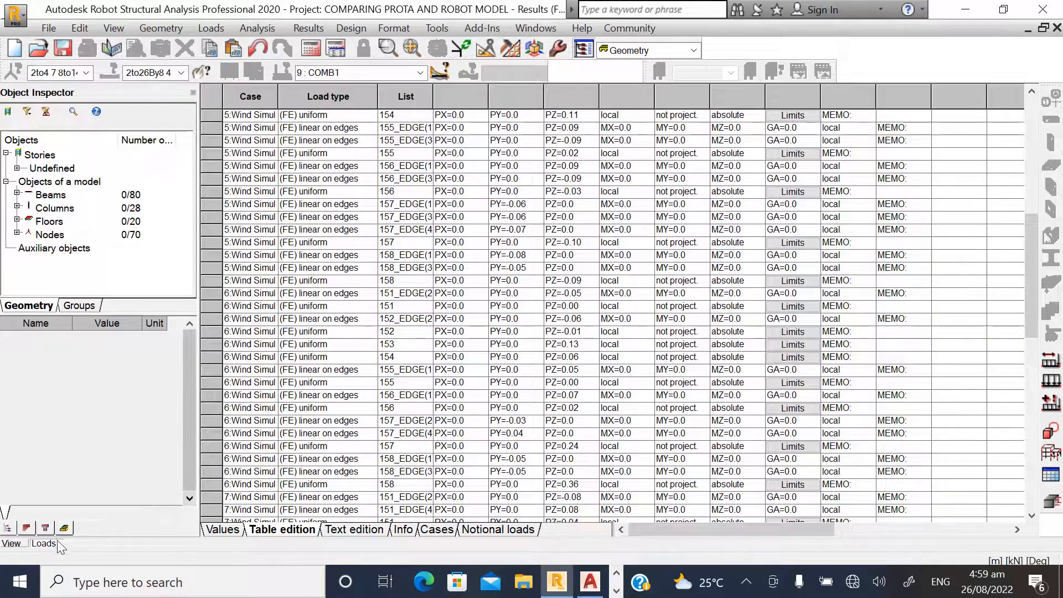
click(11, 543)
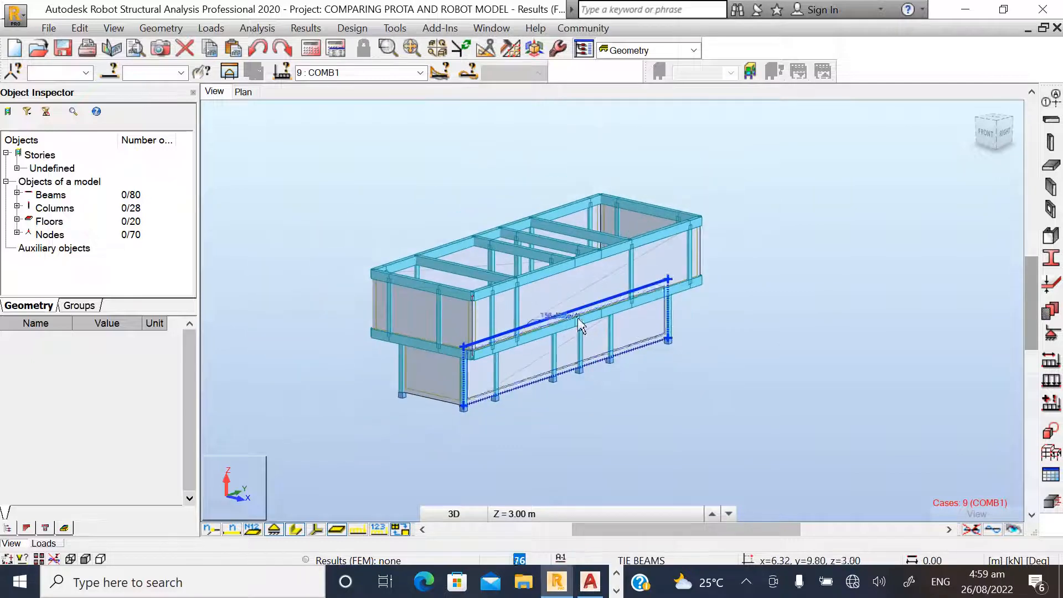
- Run the structural analysis calculations for the whole model
scroll(509, 341, up, 1)
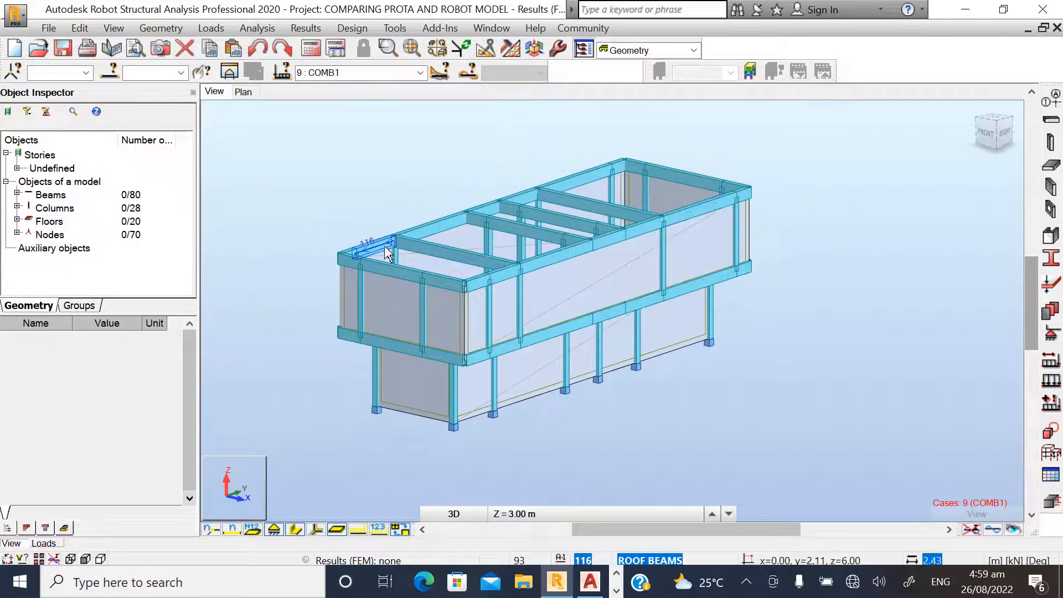
click(311, 48)
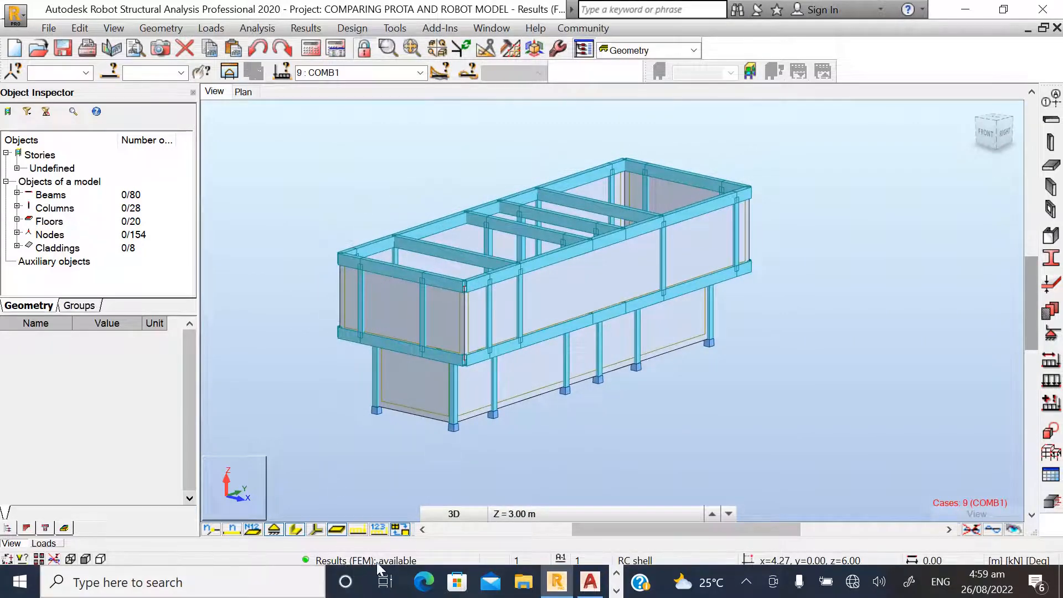
scroll(397, 243, down, 1)
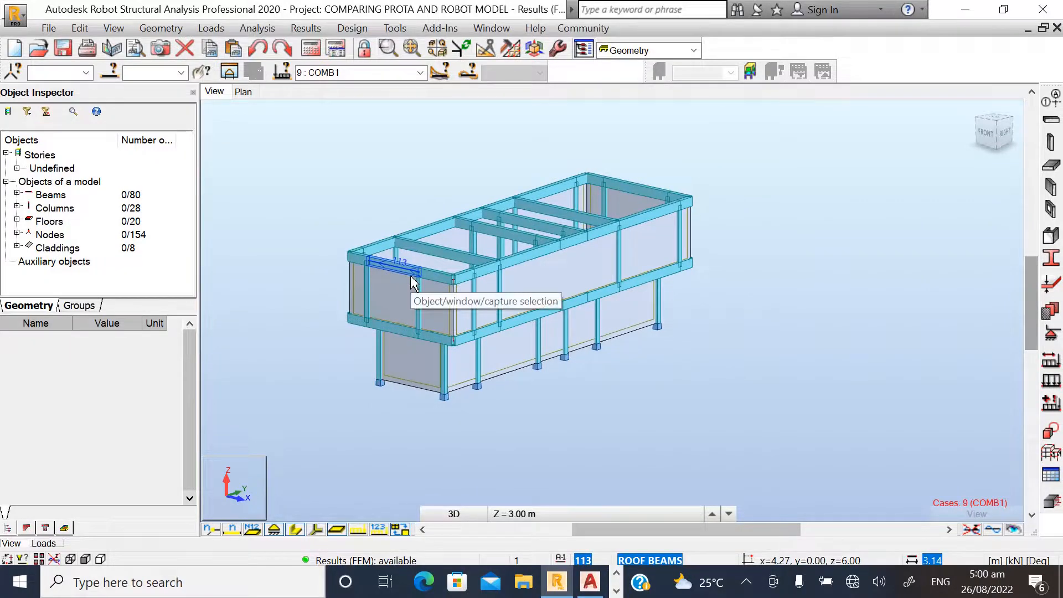
- Display the FZ support reactions for COMB1 on the model with descriptions enabled and the diagram scale normalized
click(304, 28)
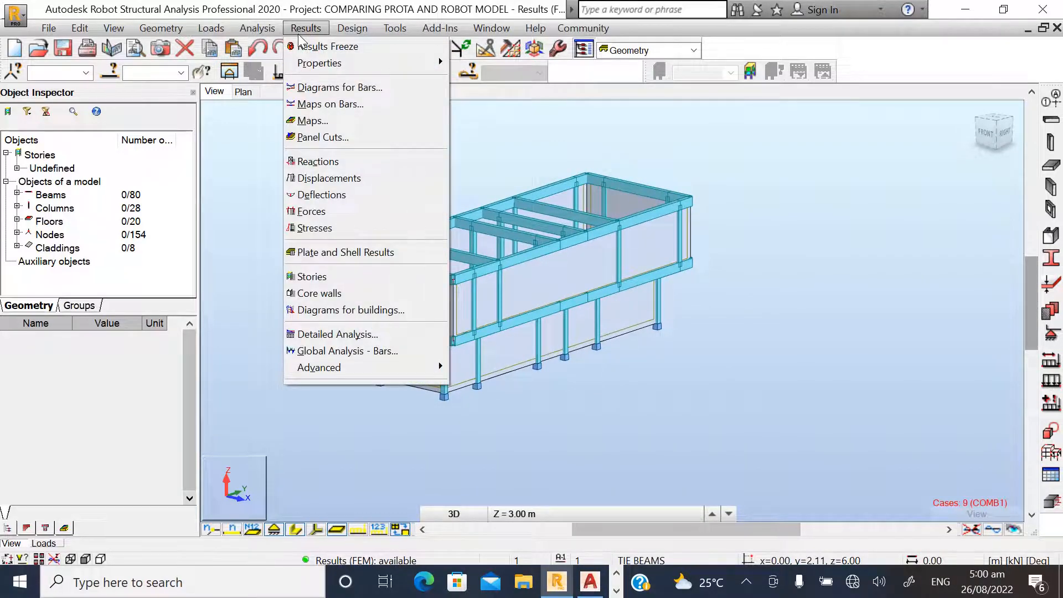
click(327, 88)
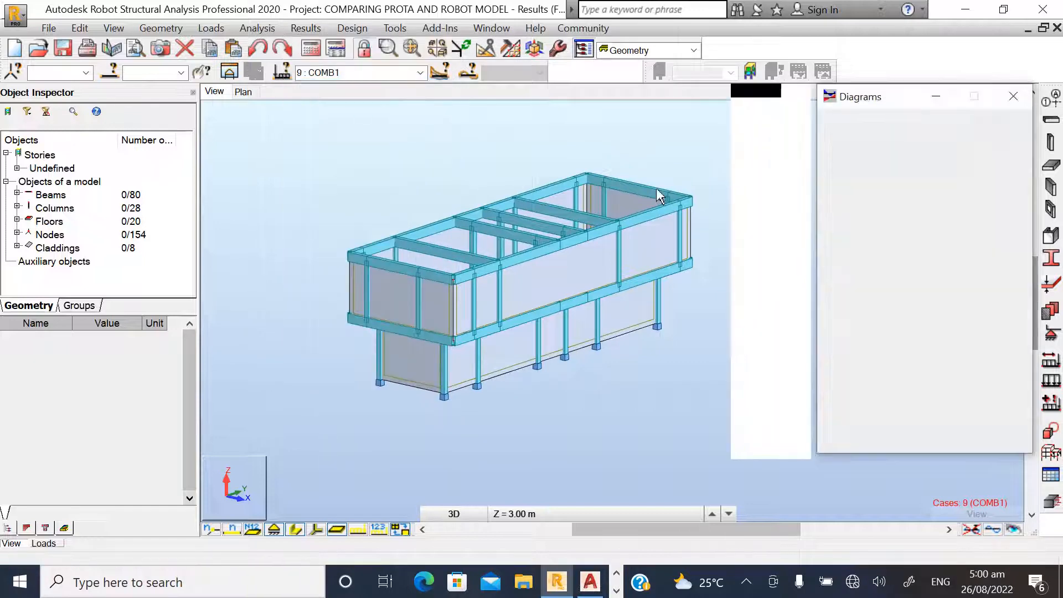
mouse_move(807, 109)
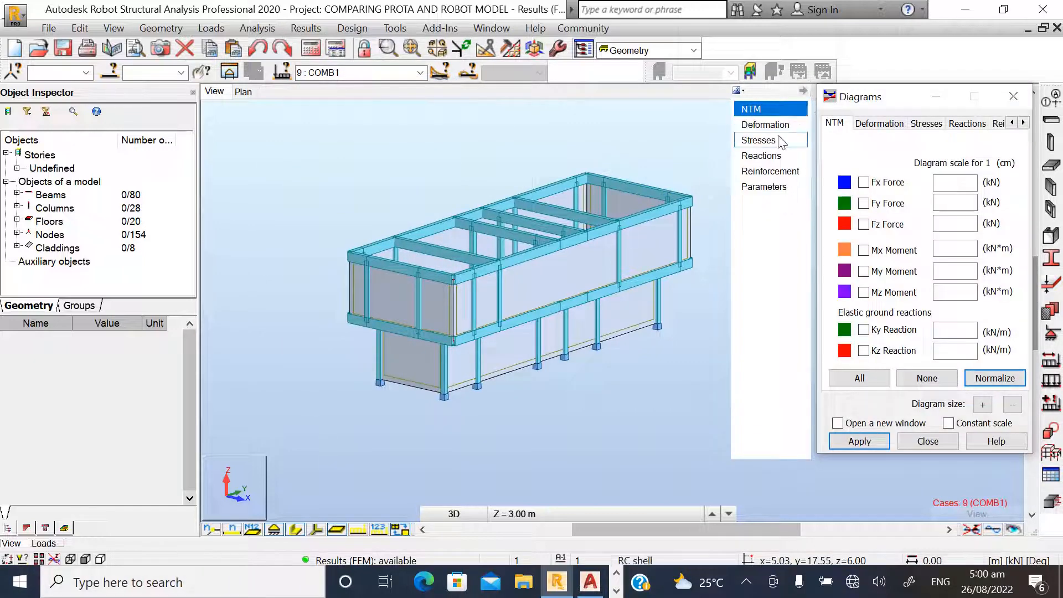
click(771, 161)
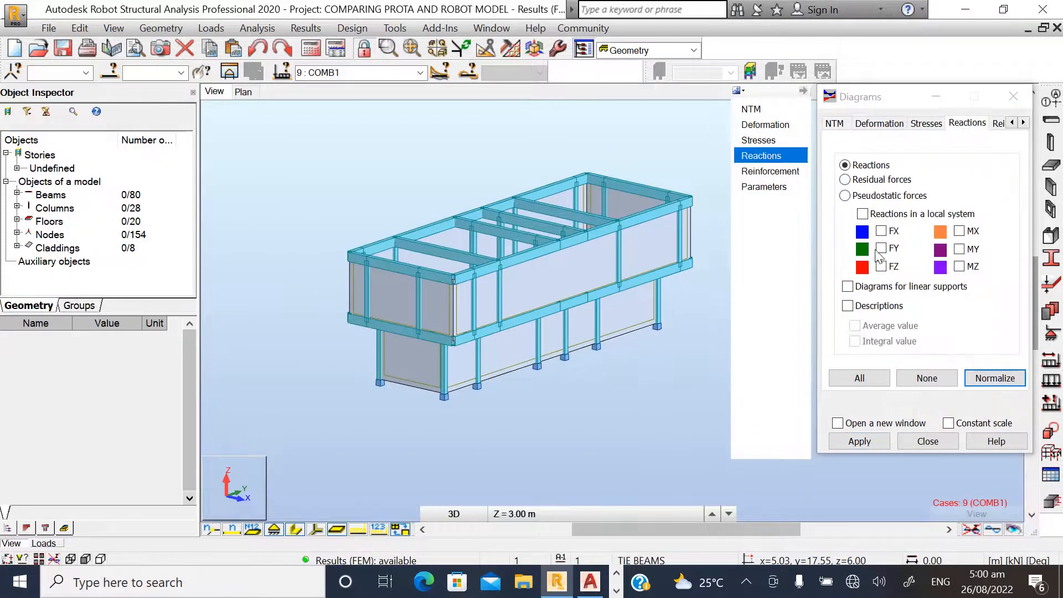
click(881, 268)
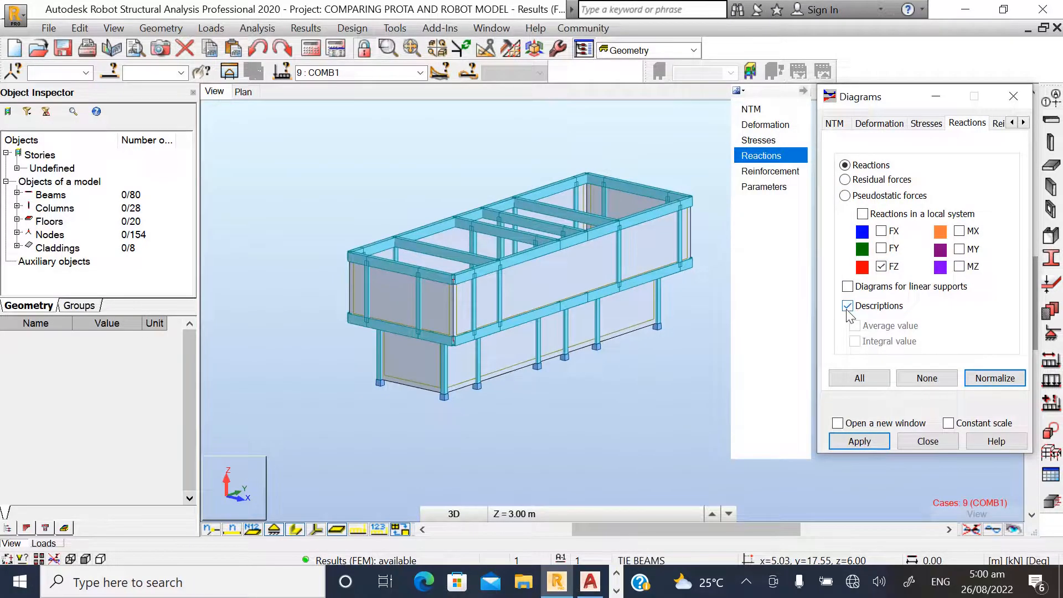
click(994, 379)
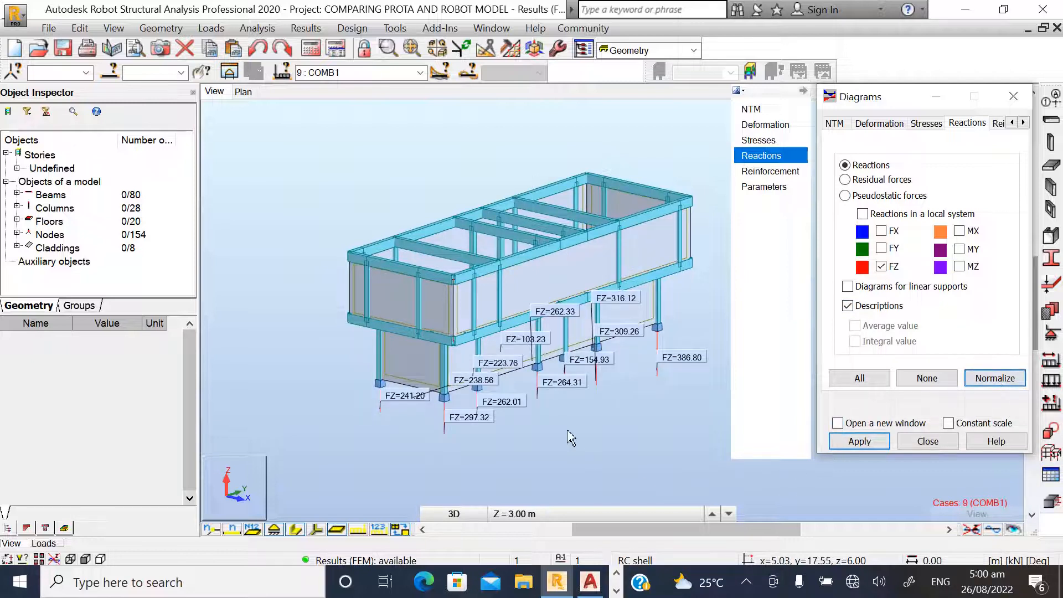
- Collapse the Diagrams dialog and examine the labelled FZ reactions at the column bases around the building
drag(908, 97, 915, 115)
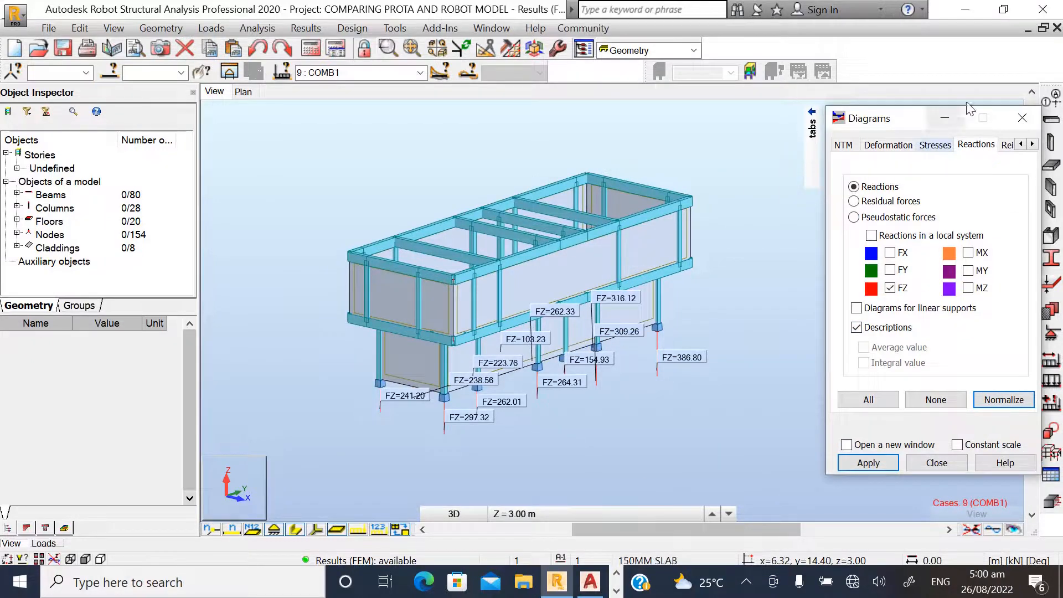
click(927, 110)
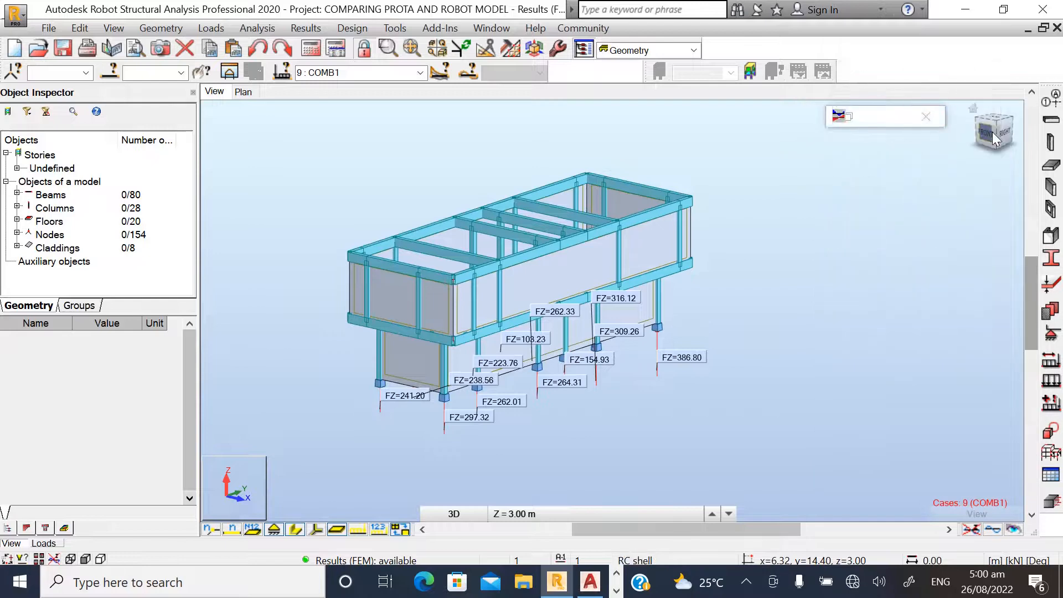
mouse_move(991, 132)
mouse_down()
mouse_move(1022, 137)
mouse_move(979, 134)
mouse_up()
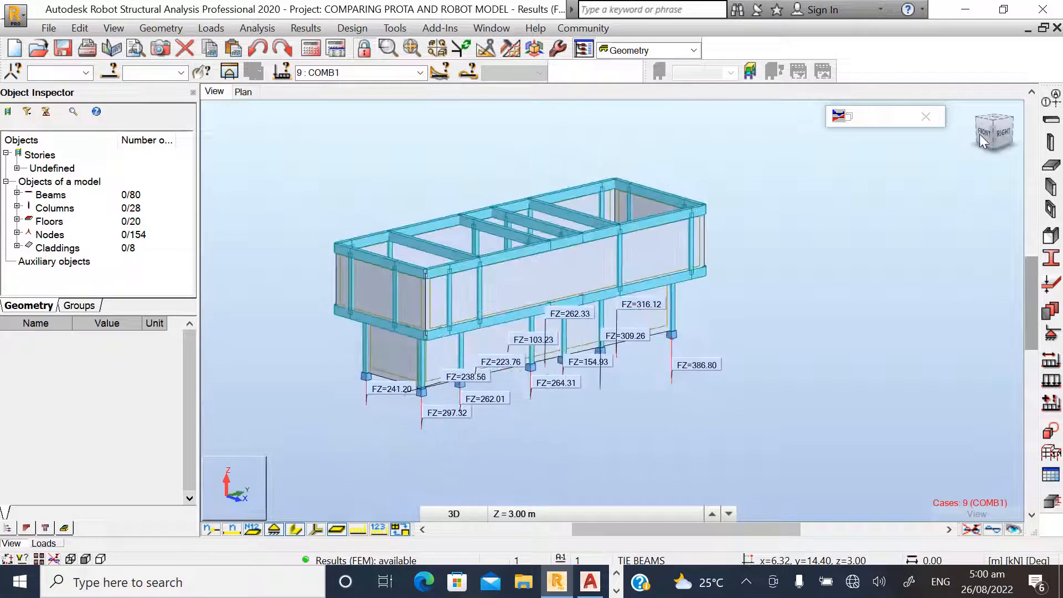
scroll(395, 424, up, 3)
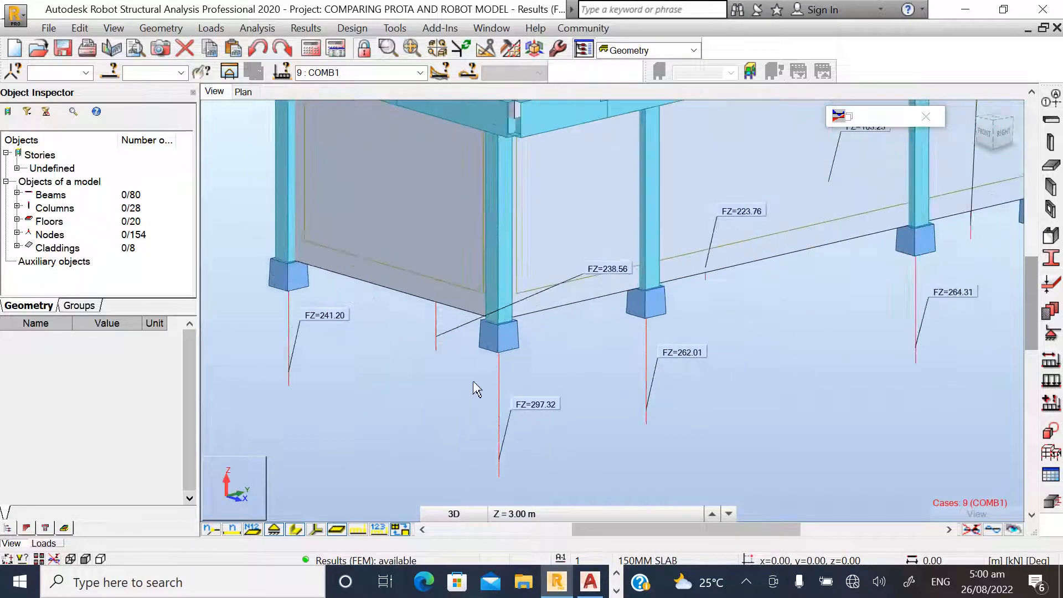
scroll(570, 382, up, 1)
scroll(505, 428, up, 1)
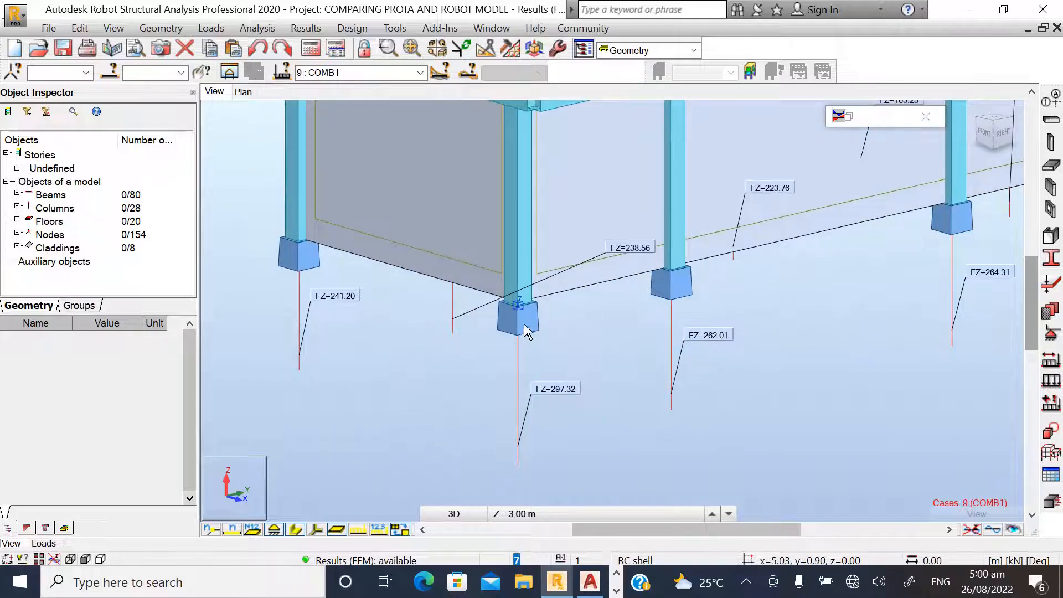
scroll(557, 360, down, 2)
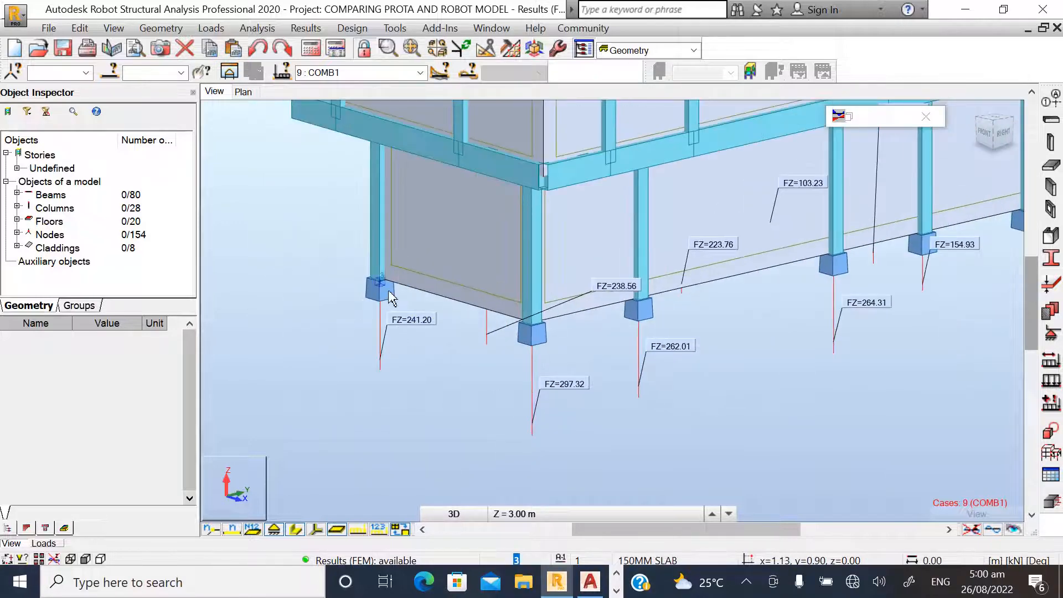
scroll(391, 299, down, 1)
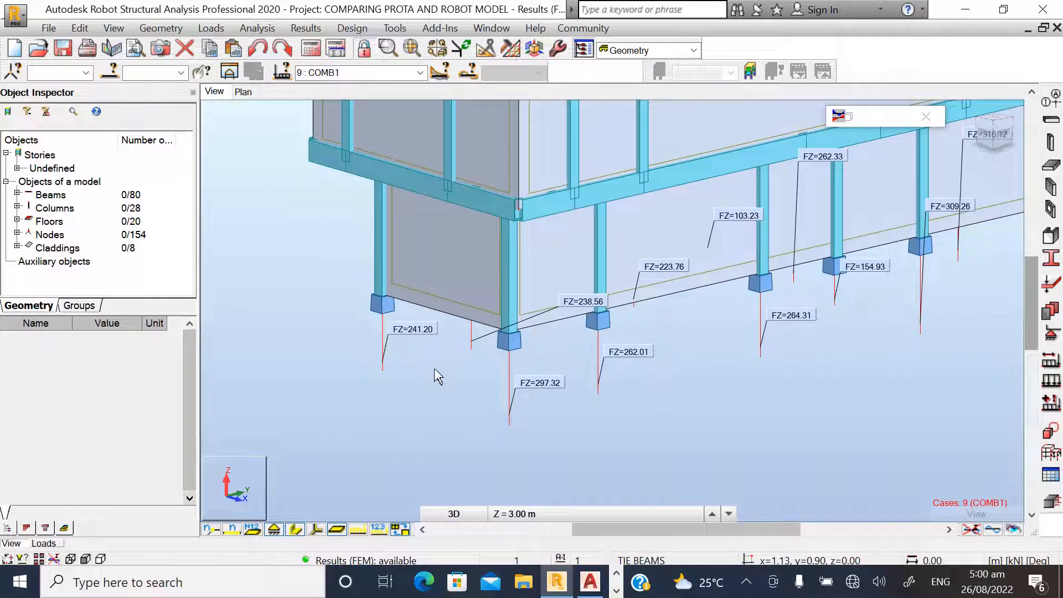
scroll(459, 368, down, 1)
scroll(488, 357, up, 2)
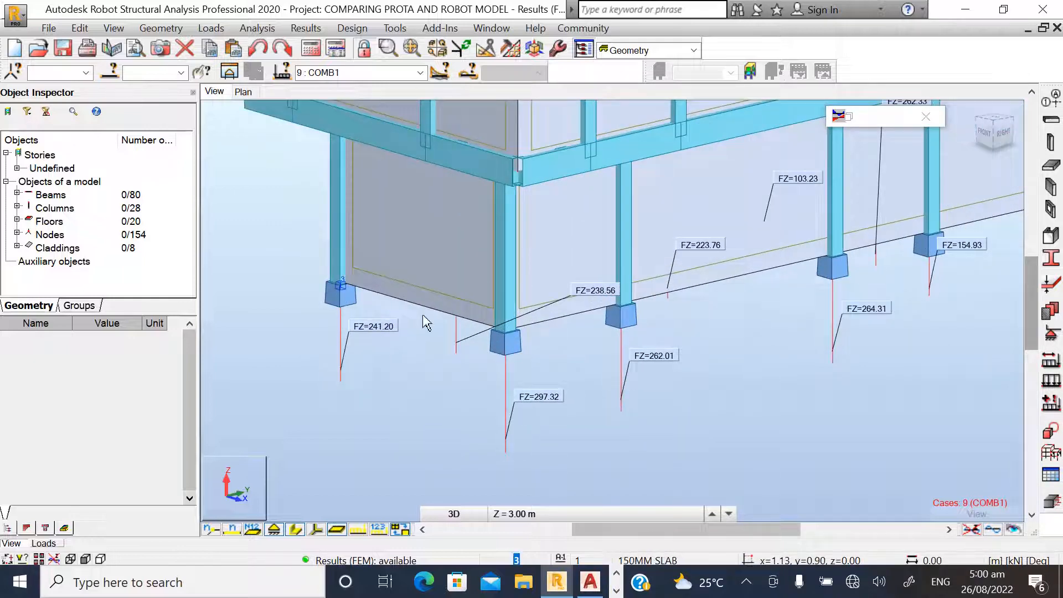
scroll(505, 354, down, 1)
scroll(403, 385, down, 1)
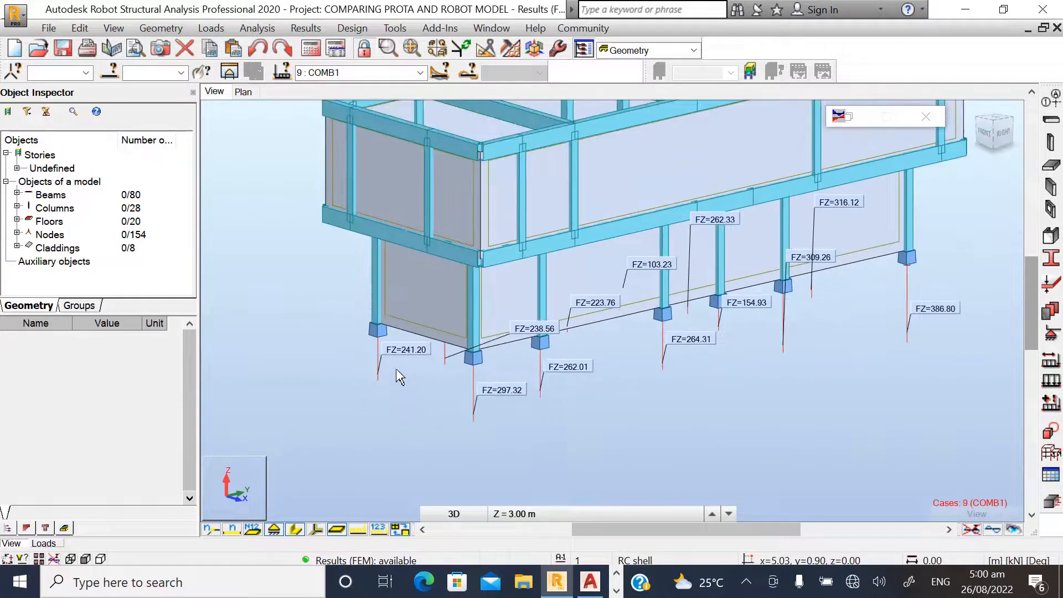
scroll(385, 385, down, 1)
scroll(764, 268, down, 1)
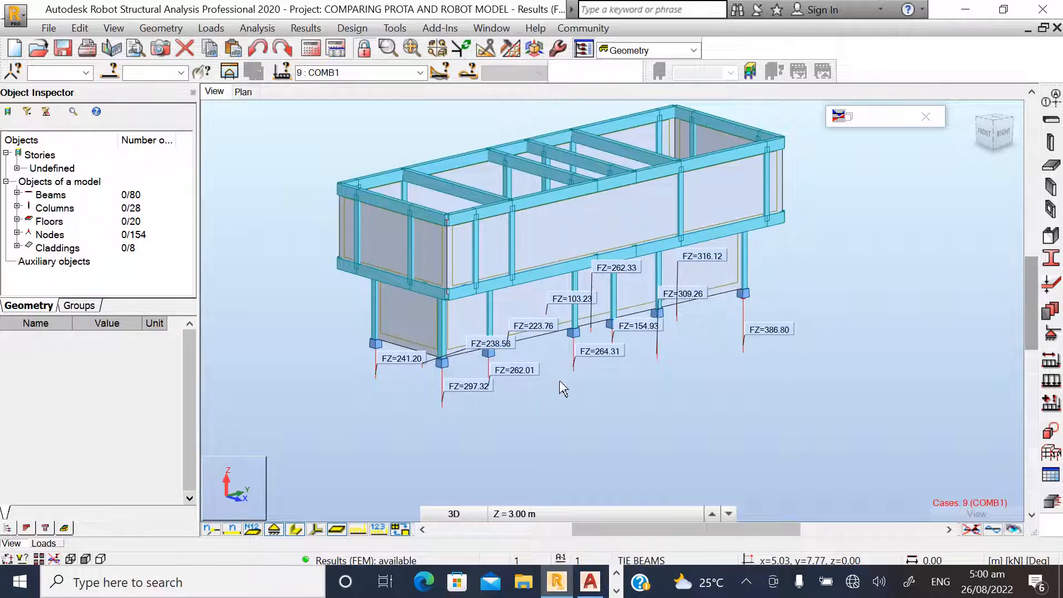
scroll(308, 415, down, 1)
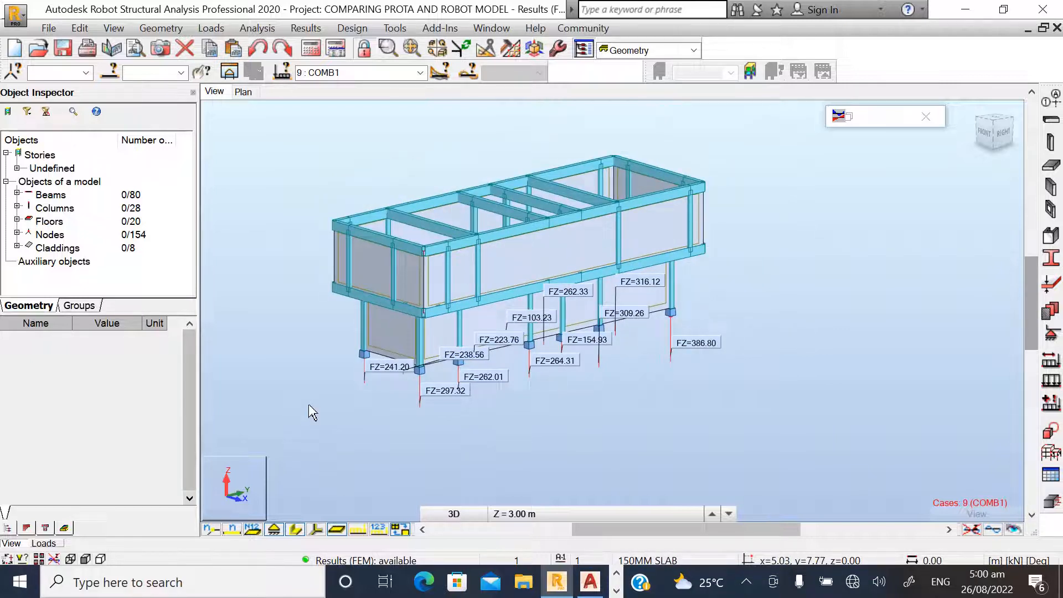
scroll(299, 265, up, 1)
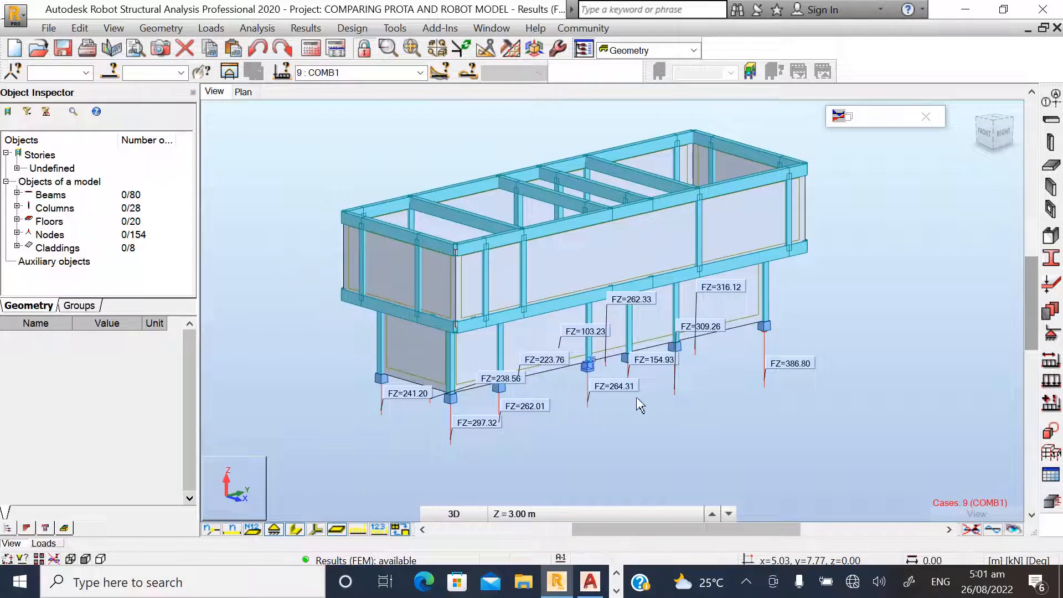
scroll(767, 413, up, 2)
scroll(767, 413, down, 2)
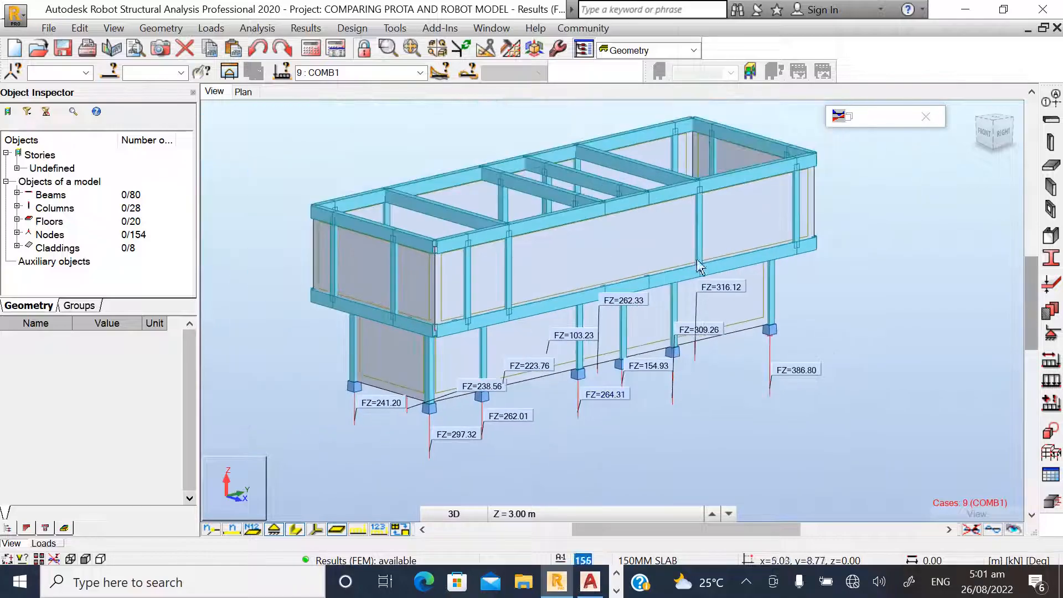